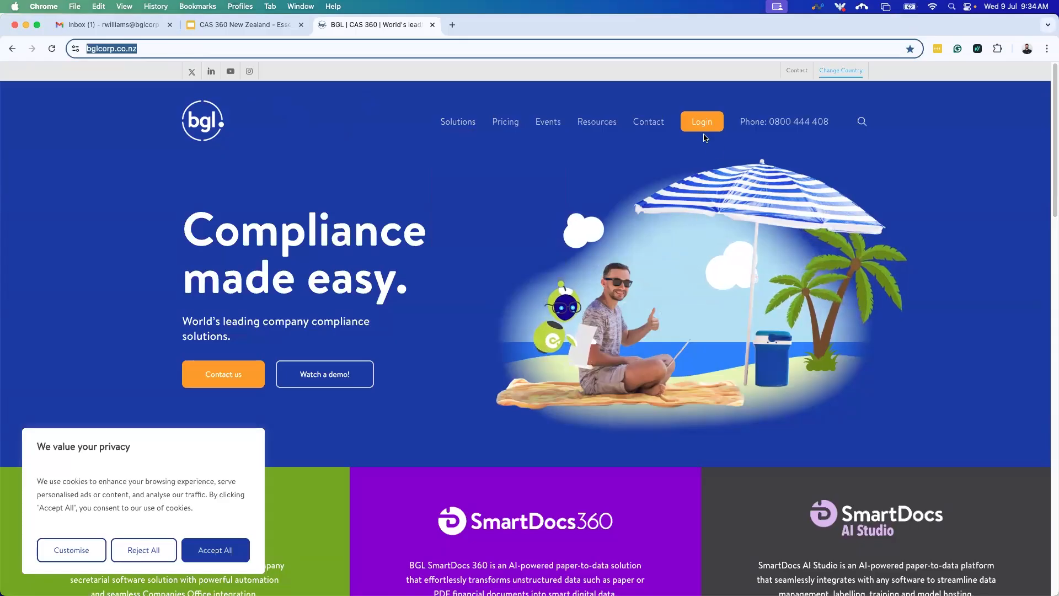
Choose CAS 360 from the bglcorp.co.nz Login menu and sign in through BGL SSO.
mouse_move(704, 128)
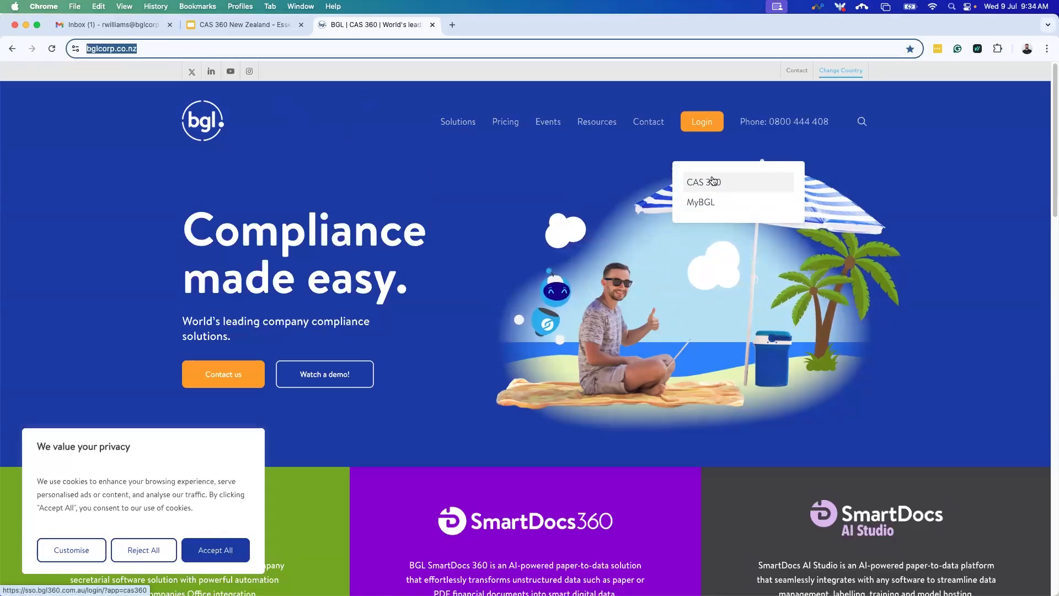
left_click(711, 179)
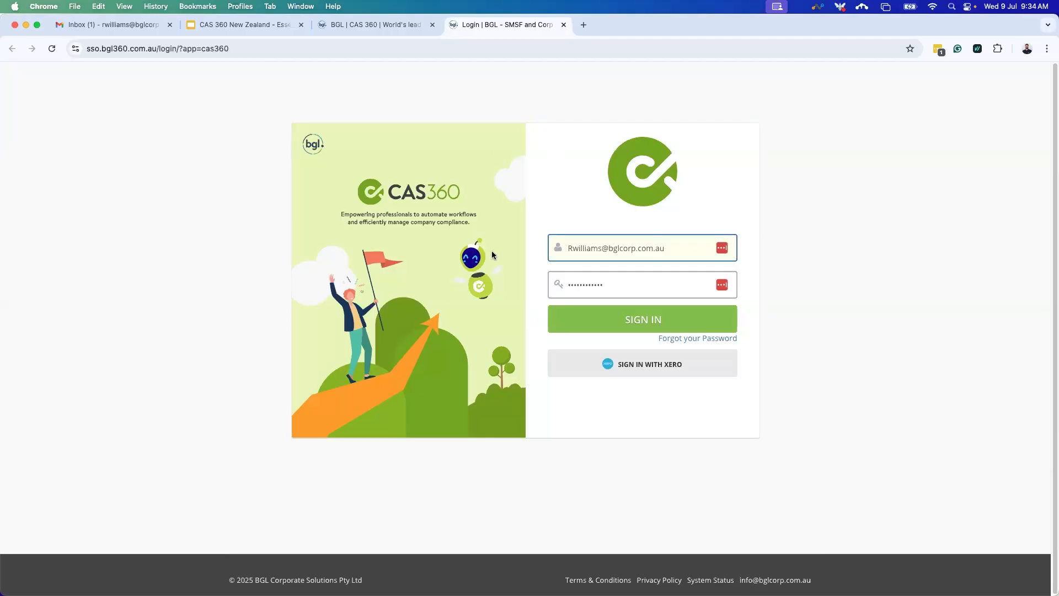
left_click(626, 319)
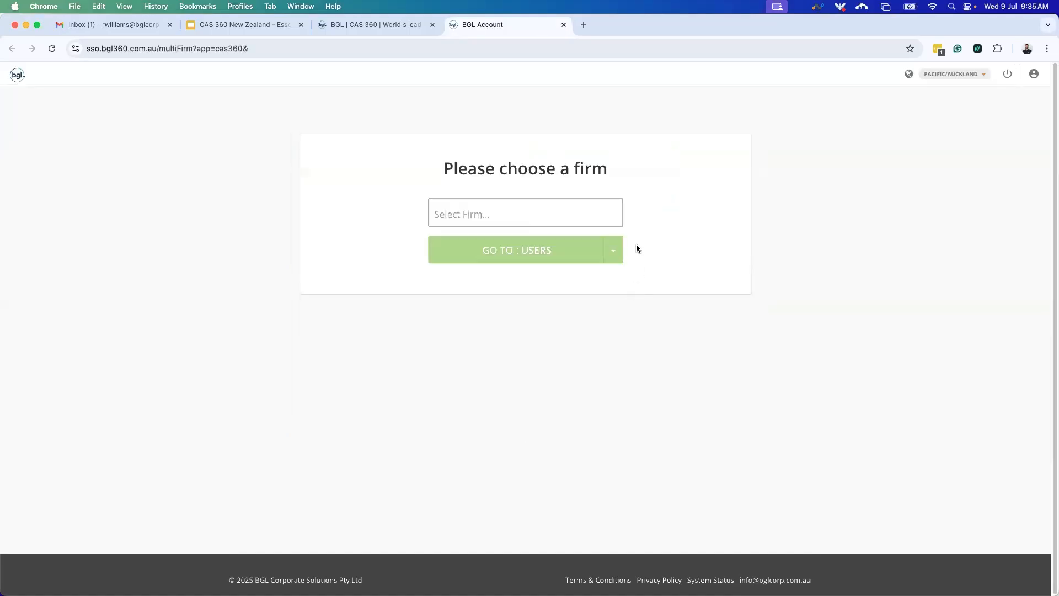
Select the SalesNZ firm, go to CAS 360, and open the Getting Started wizard.
left_click(559, 208)
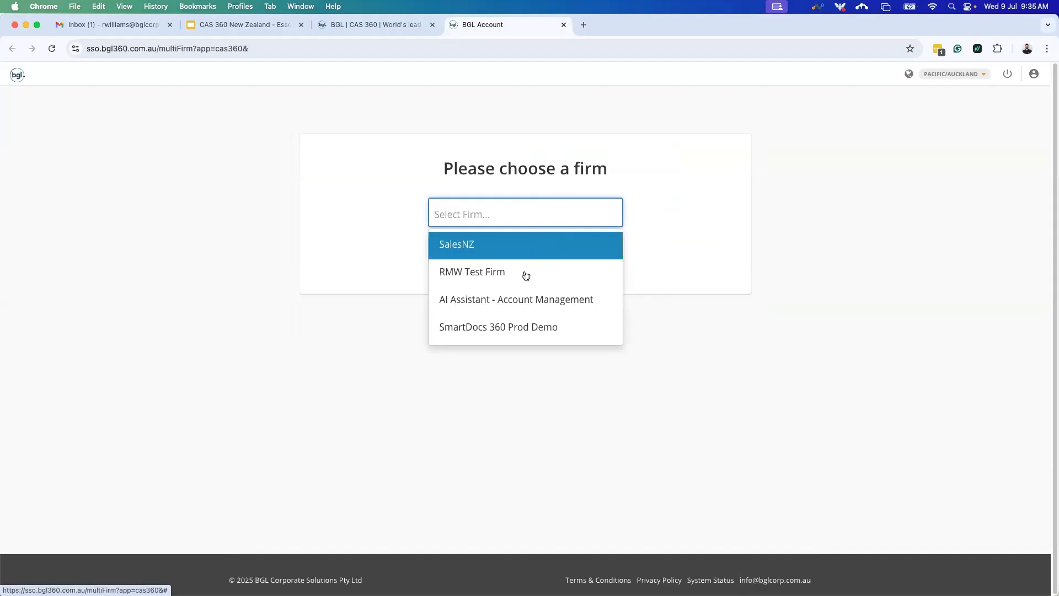
left_click(492, 251)
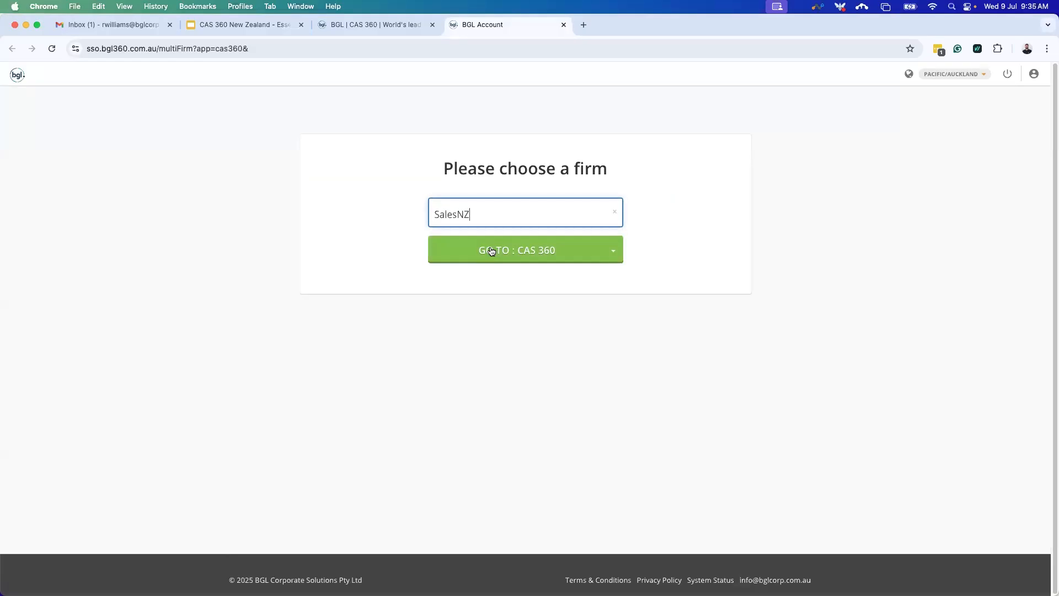
left_click(527, 254)
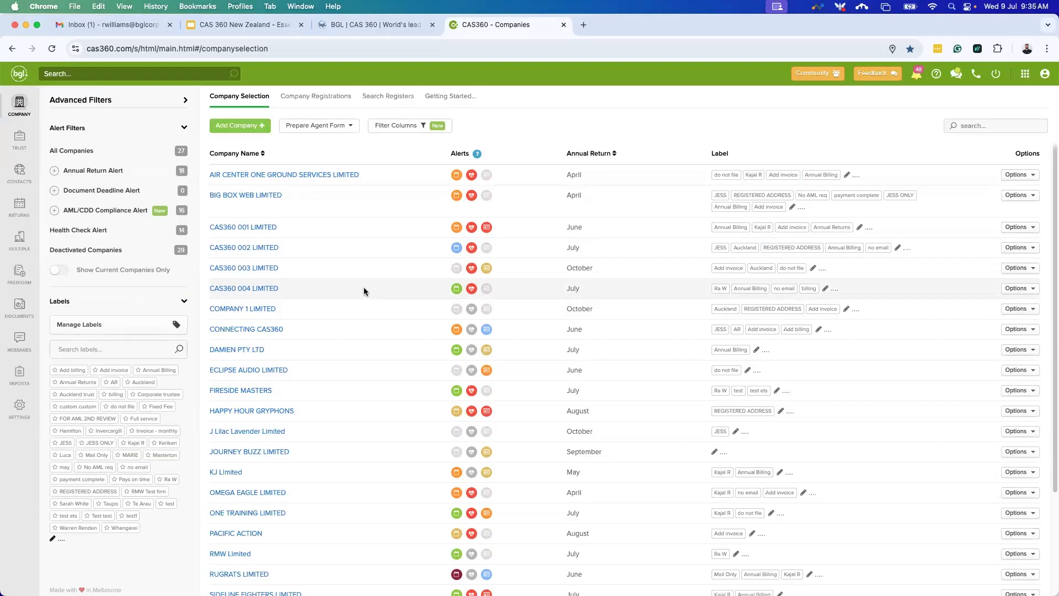
left_click(448, 97)
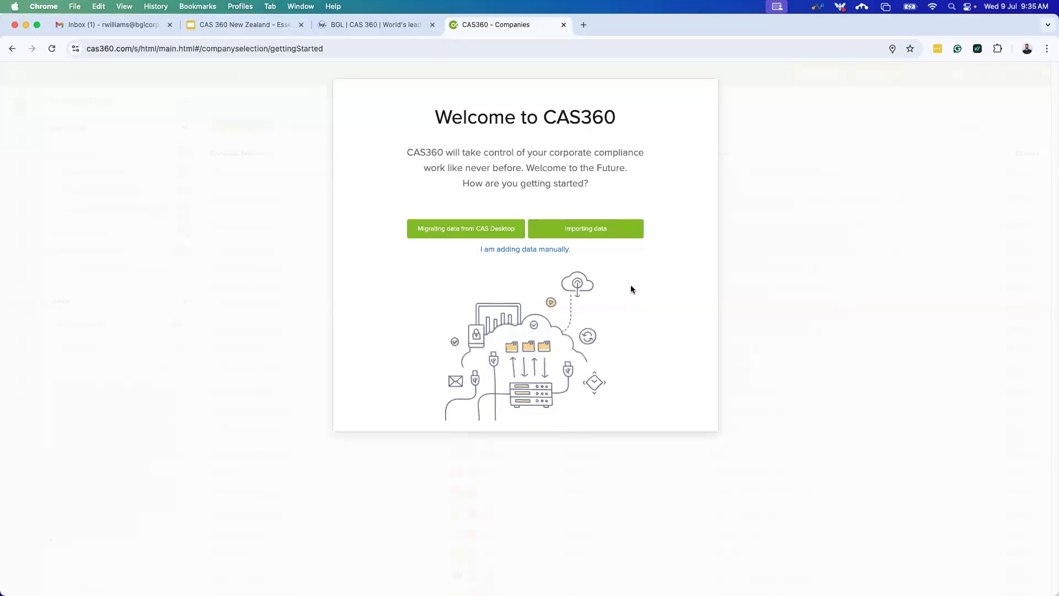
Choose to import data for NEW ZEALAND and continue to Companies Office authorisation.
left_click(594, 236)
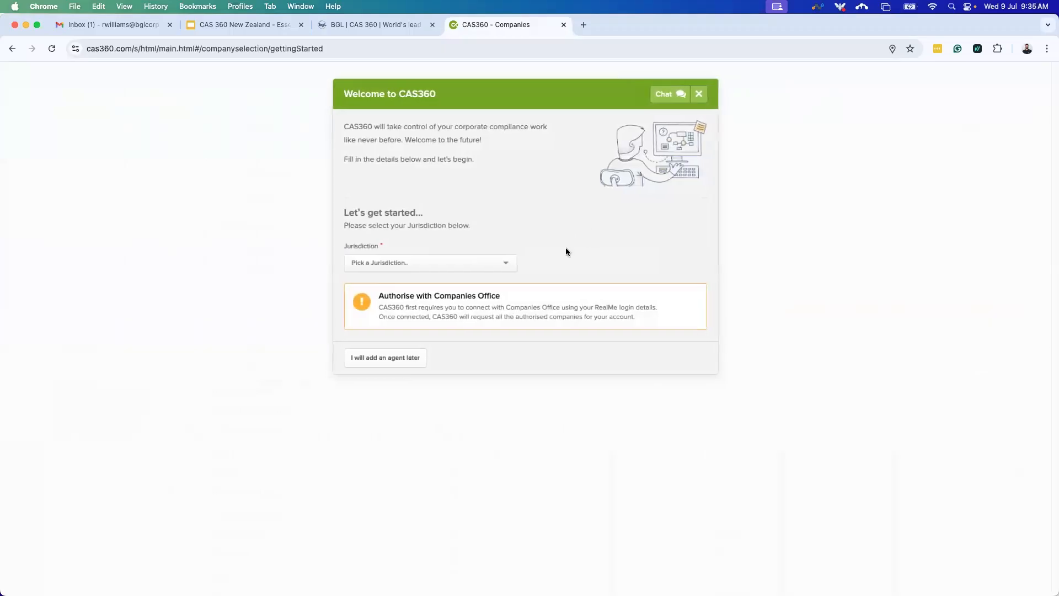
left_click(497, 267)
left_click(466, 294)
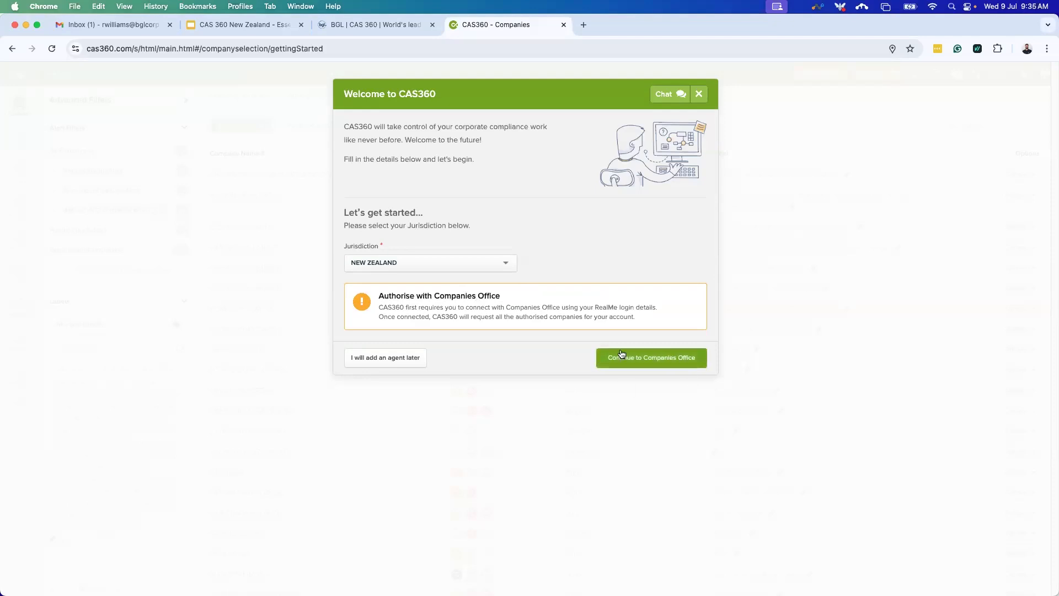
left_click(656, 358)
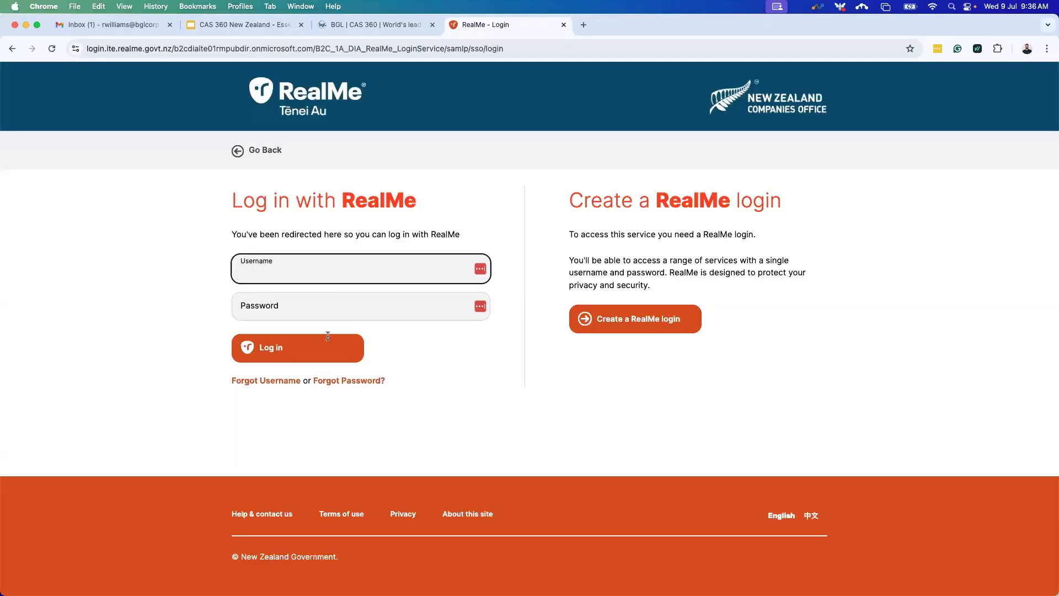
Back out of the RealMe login, choose manual data entry, and dismiss the welcome message.
left_click(12, 48)
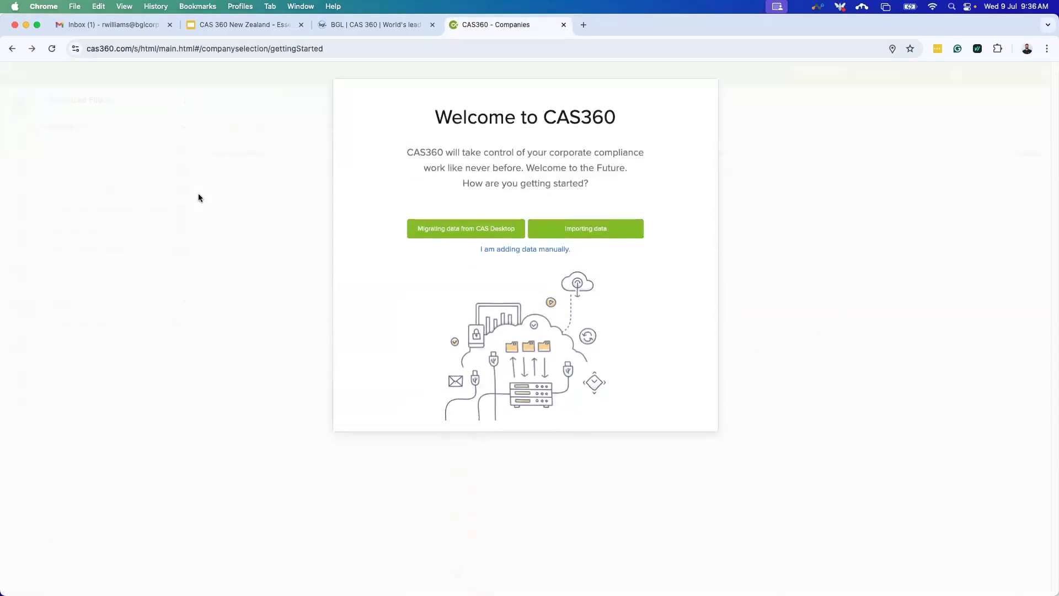
left_click(506, 251)
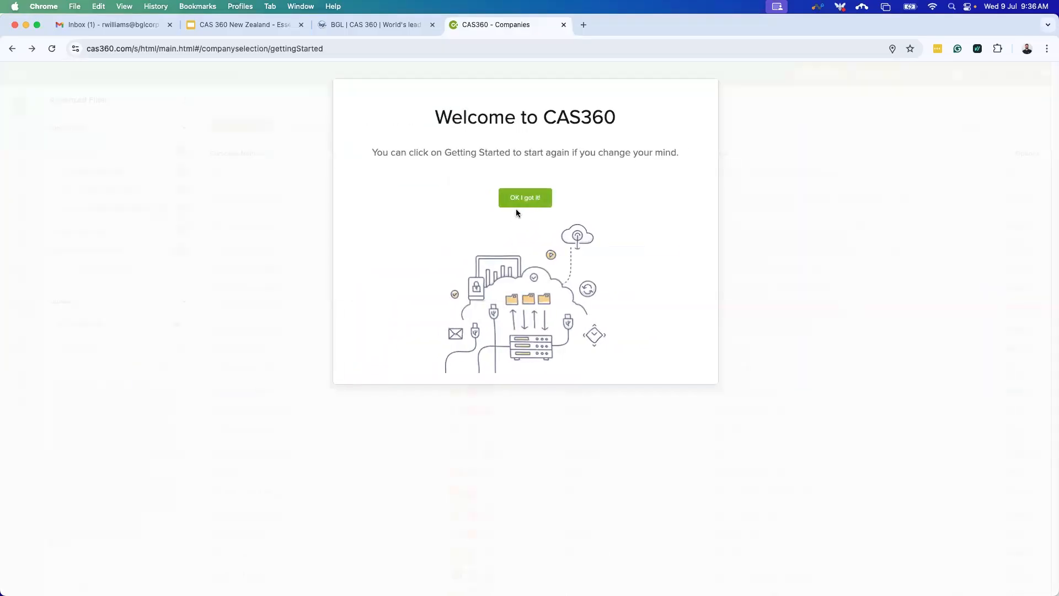
left_click(517, 207)
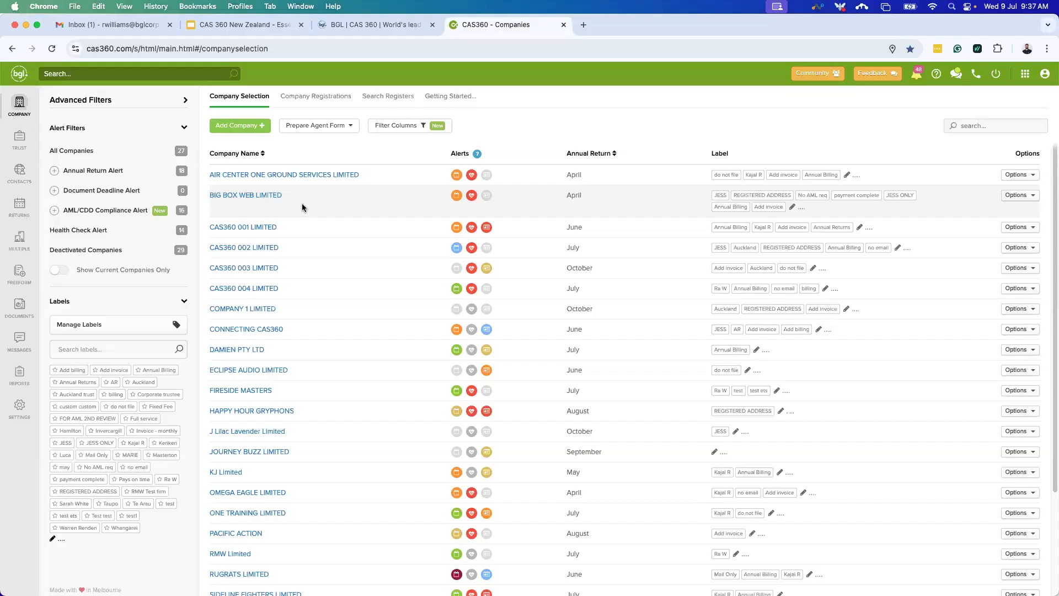
Send an 'NZ - Request Authorised Companies List' request from the Prepare Agent Form list.
left_click(343, 130)
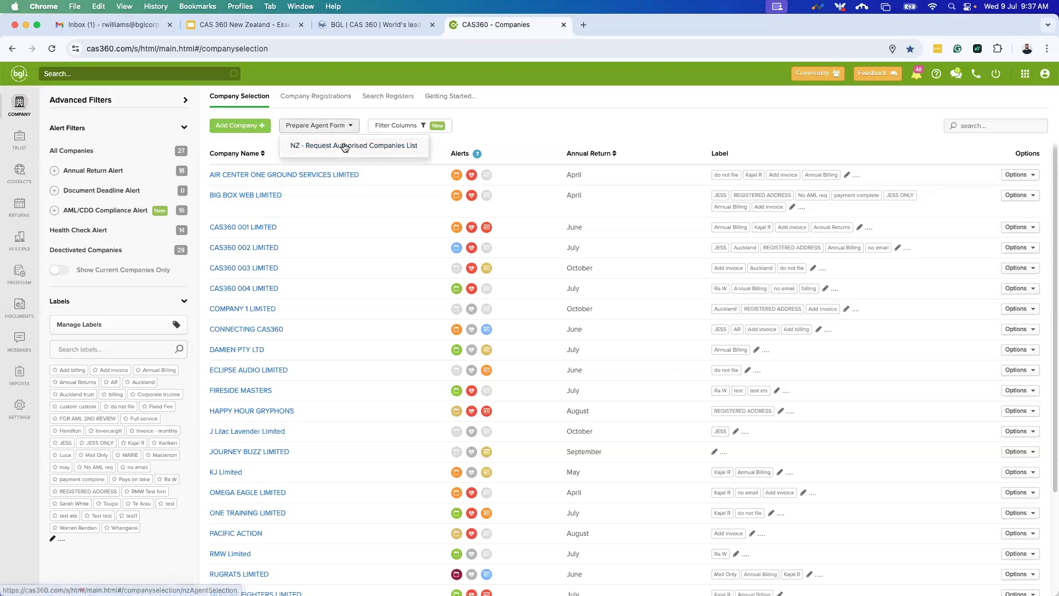
left_click(345, 146)
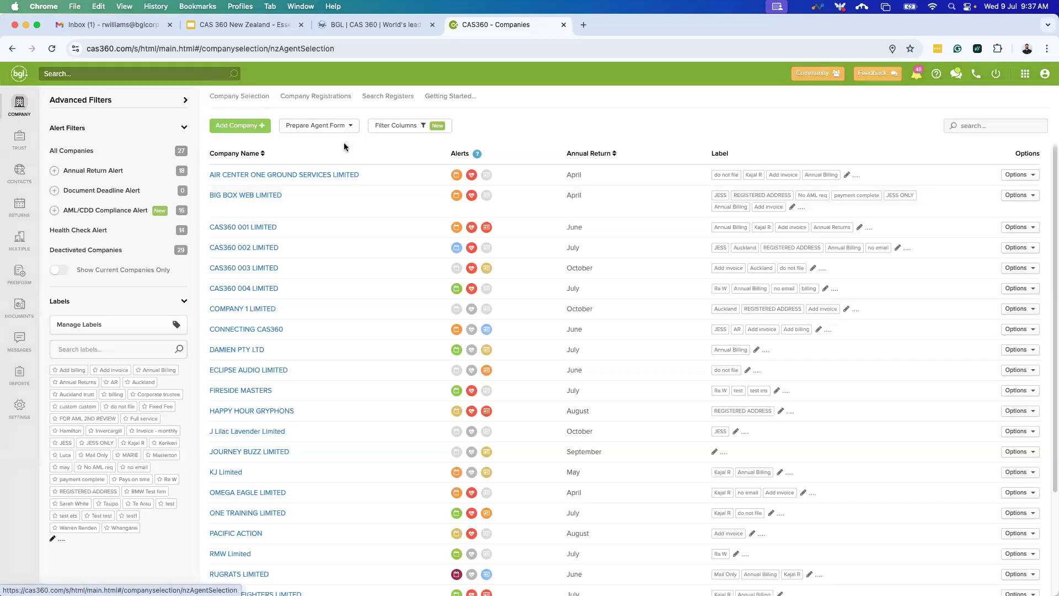
left_click(648, 205)
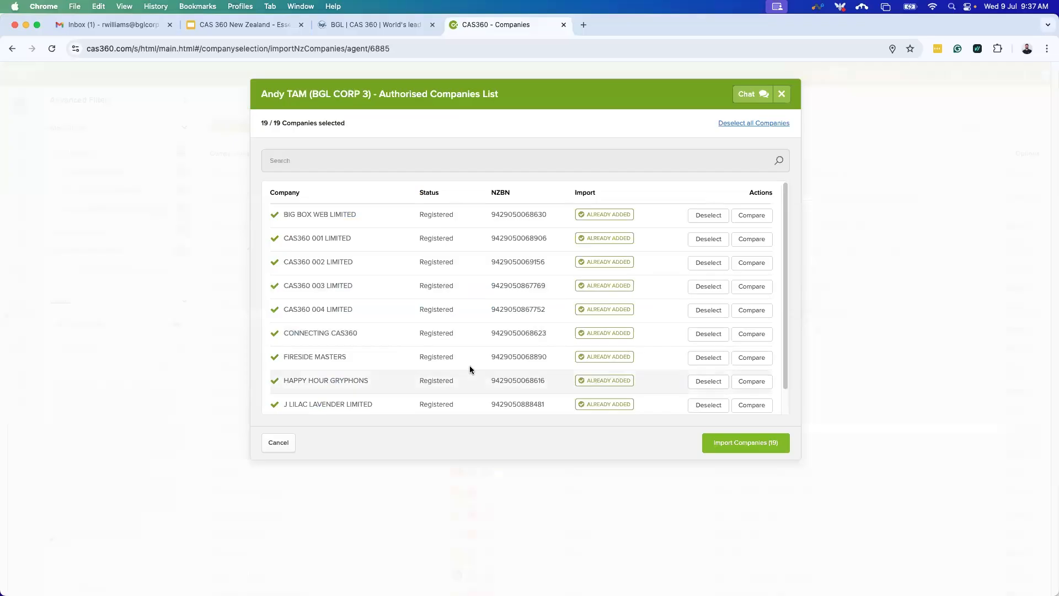
Deselect PACIFIC ACTION in the authorised companies list and close it without importing.
scroll(463, 369, "down", 1)
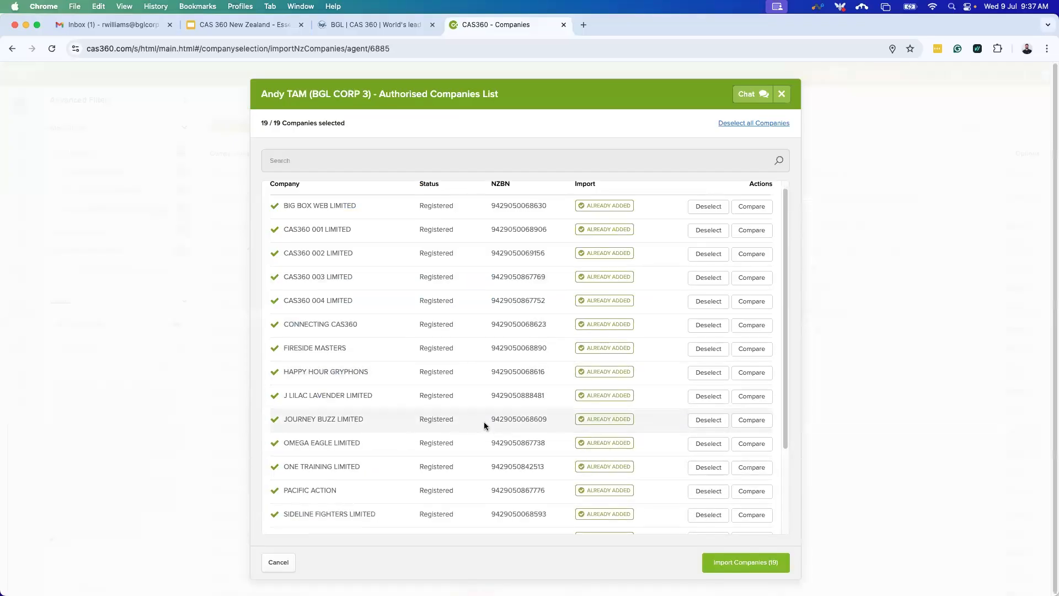
scroll(484, 414, "down", 1)
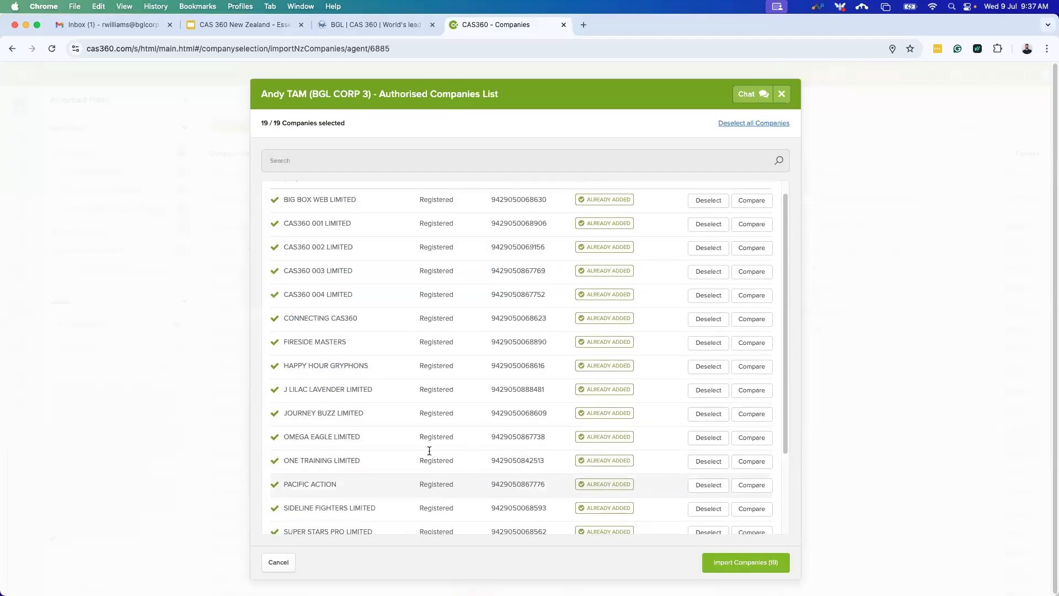
scroll(446, 420, "up", 1)
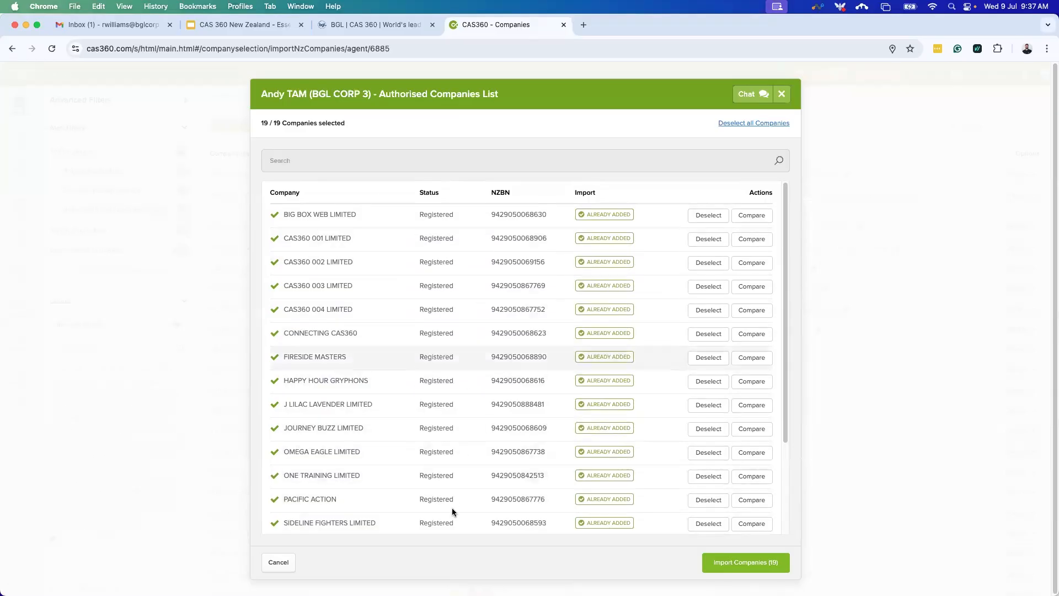
scroll(453, 381, "down", 1)
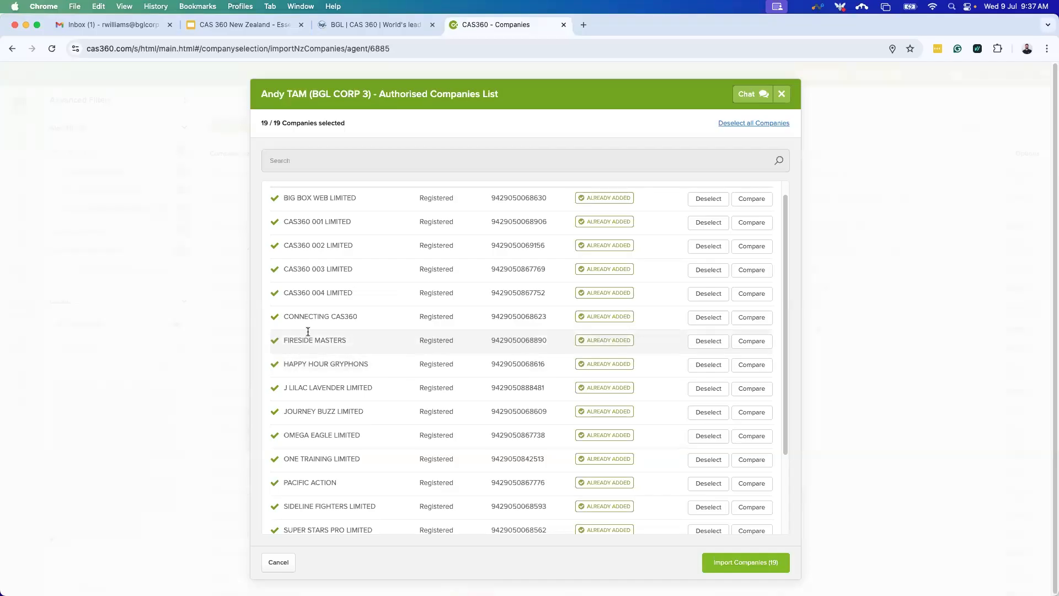
scroll(532, 346, "up", 1)
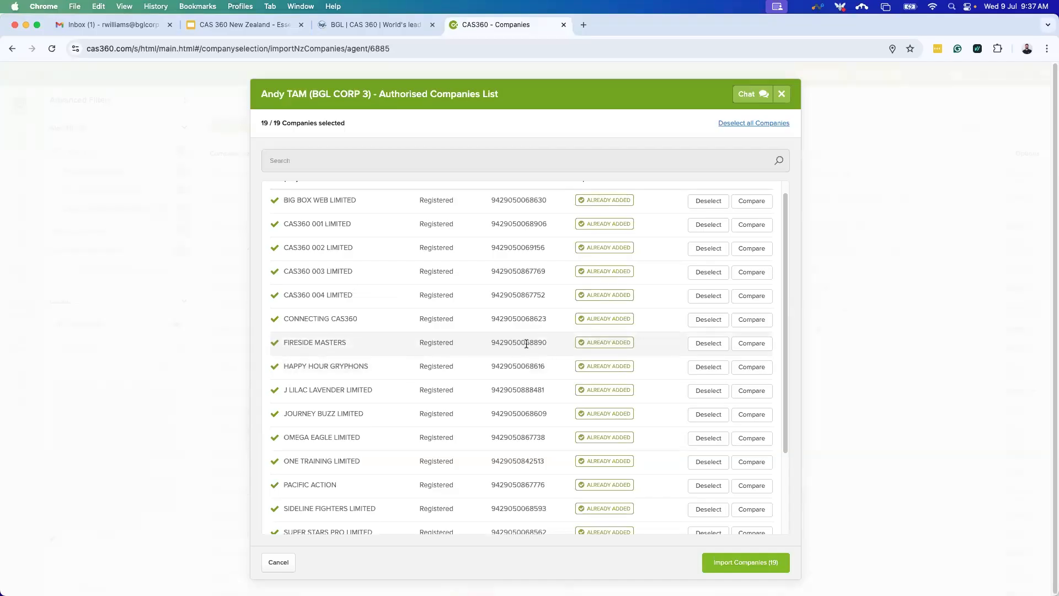
scroll(528, 354, "down", 1)
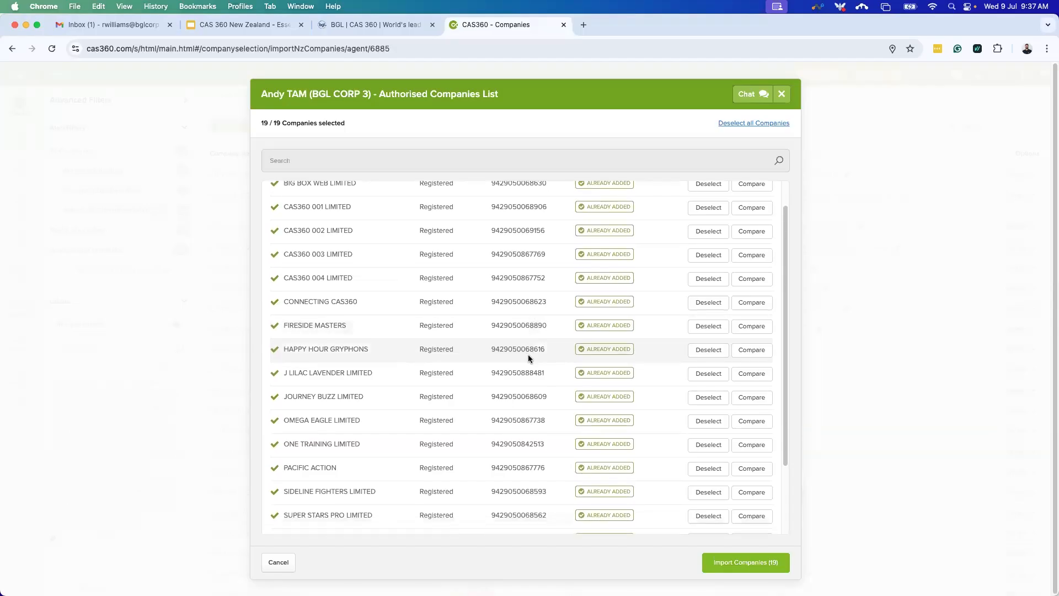
scroll(488, 407, "down", 4)
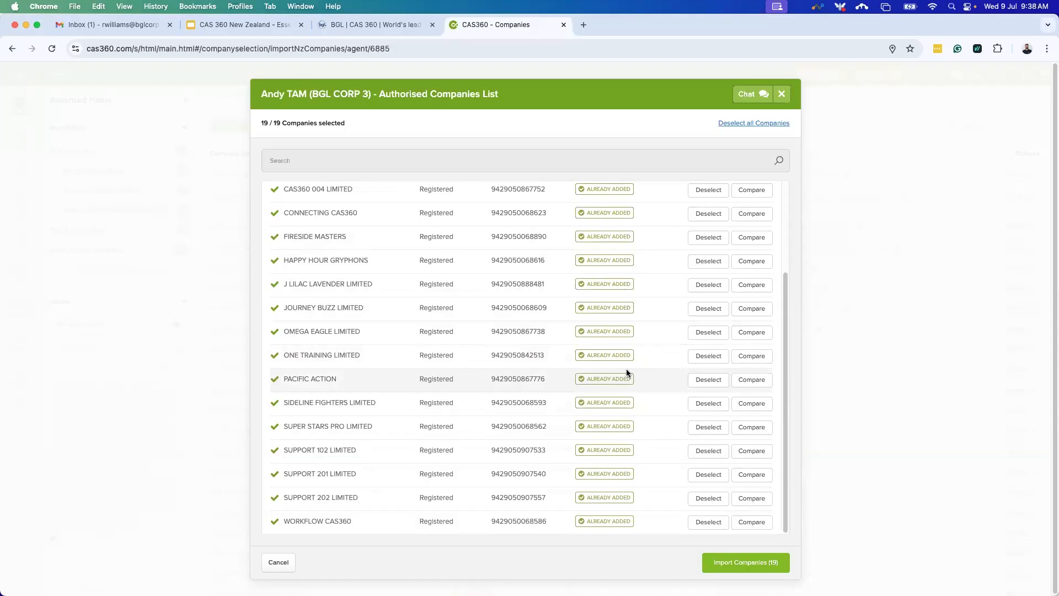
left_click(706, 379)
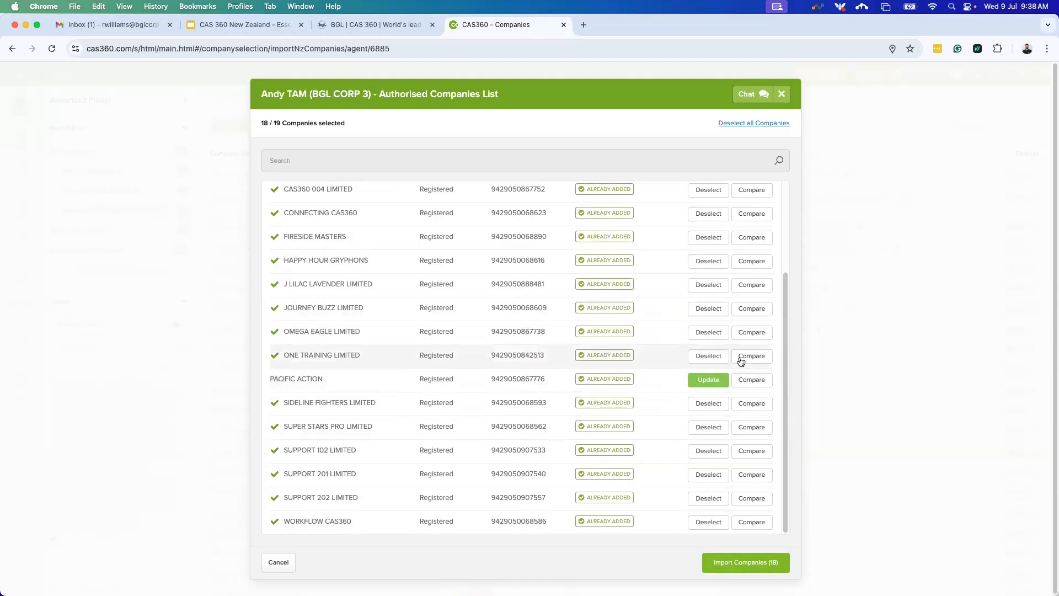
scroll(582, 361, "up", 5)
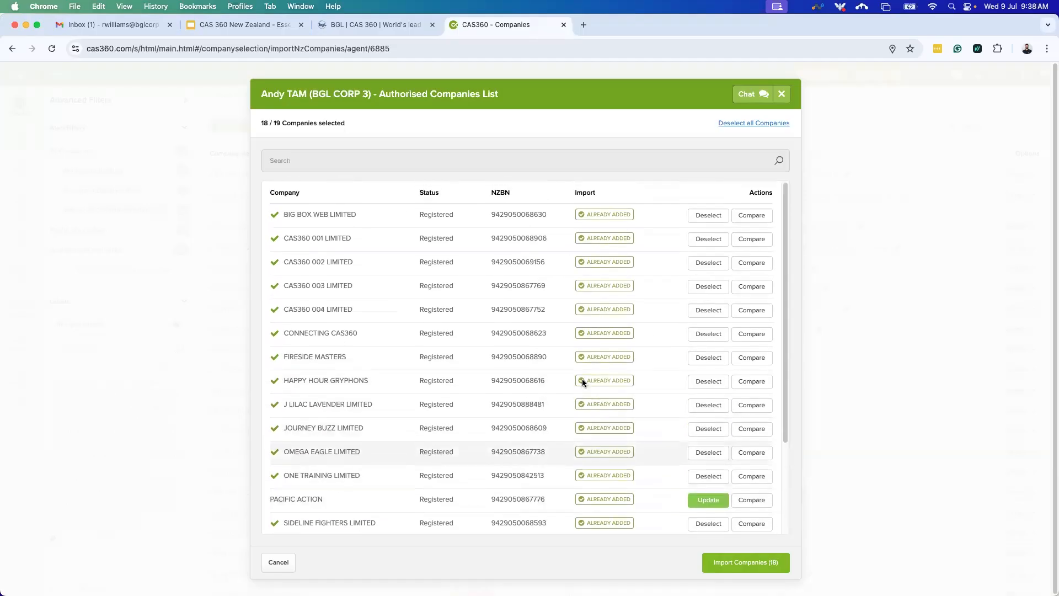
scroll(581, 362, "down", 1)
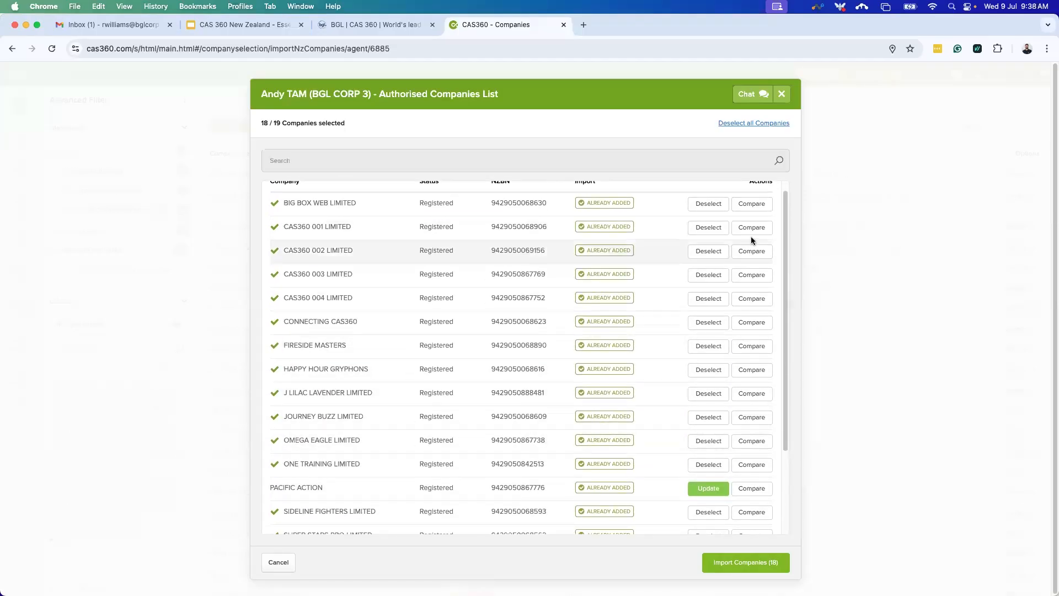
left_click(780, 95)
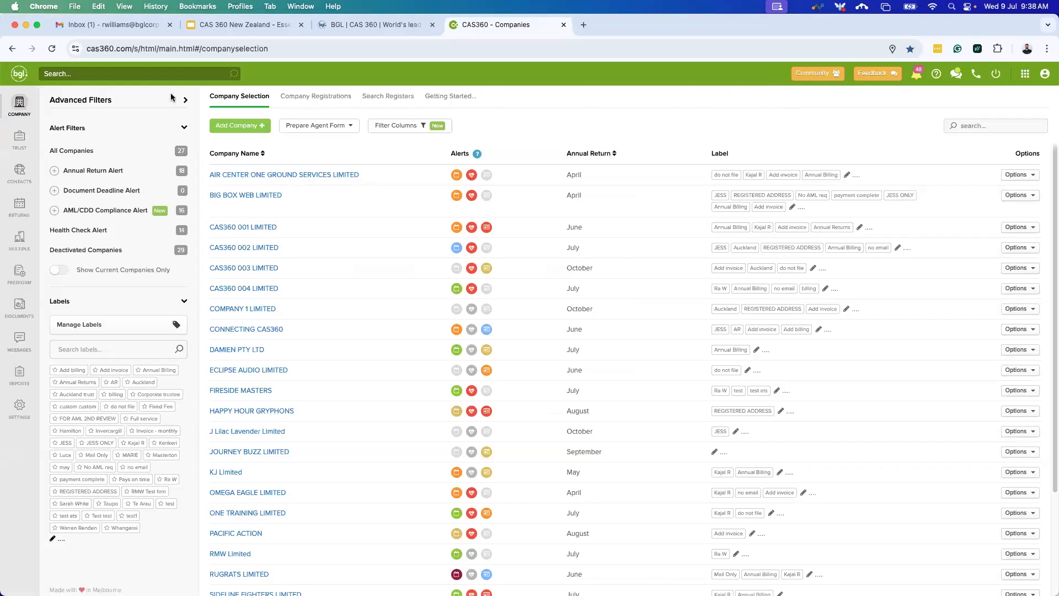
left_click(152, 74)
type("RMW")
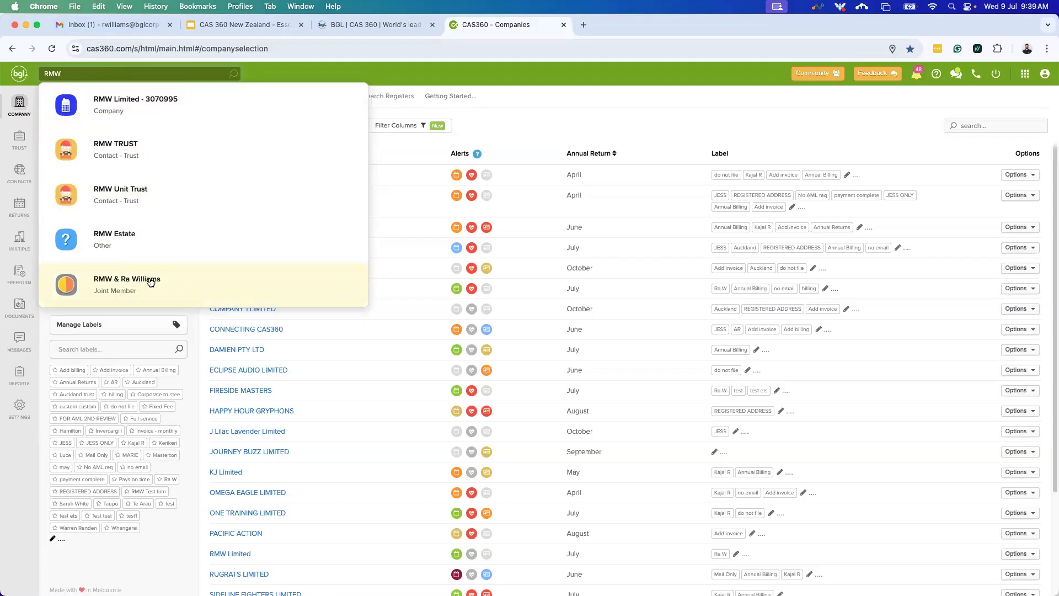
left_click(536, 114)
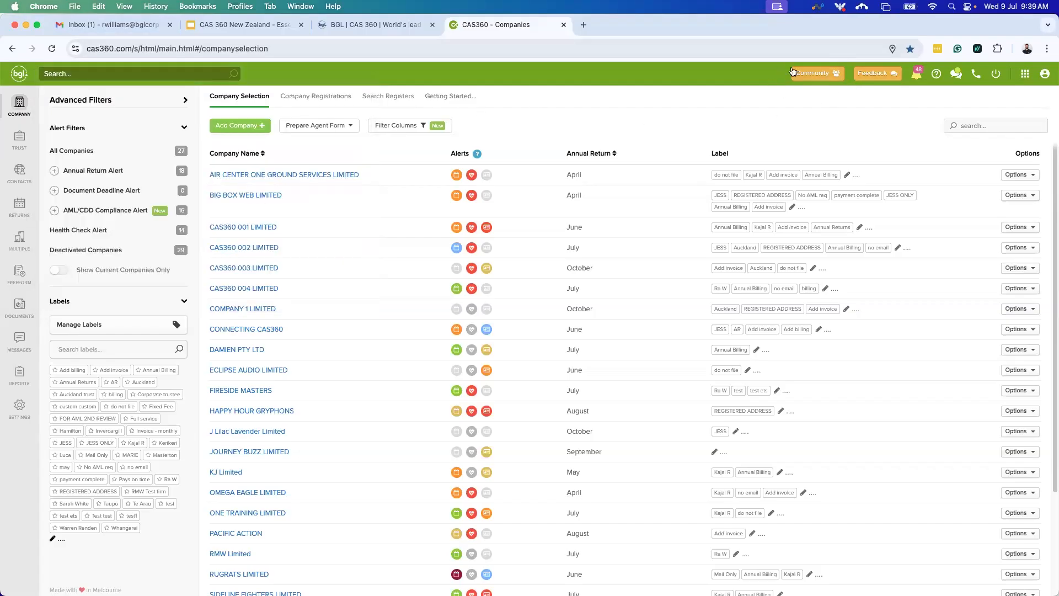
Browse the CAS 360 community support Topics page, then close its tab.
left_click(825, 77)
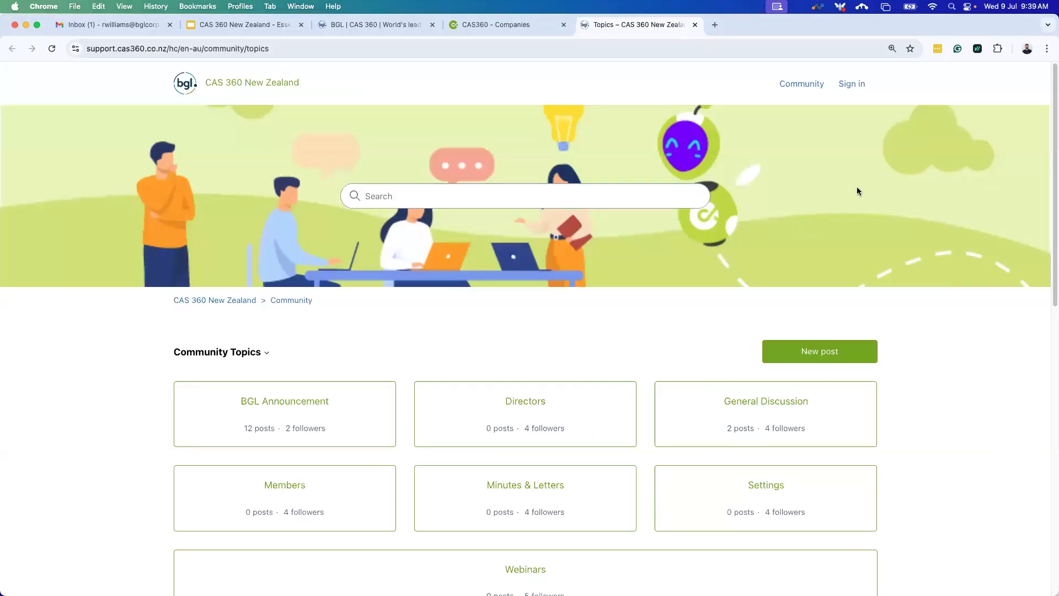
scroll(411, 351, "down", 2)
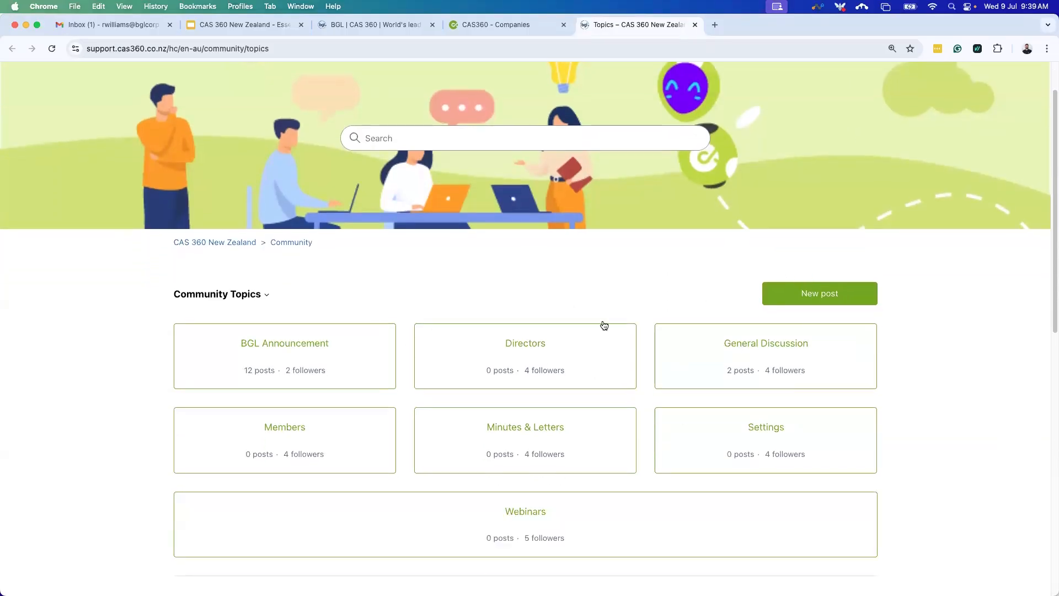
scroll(375, 286, "up", 1)
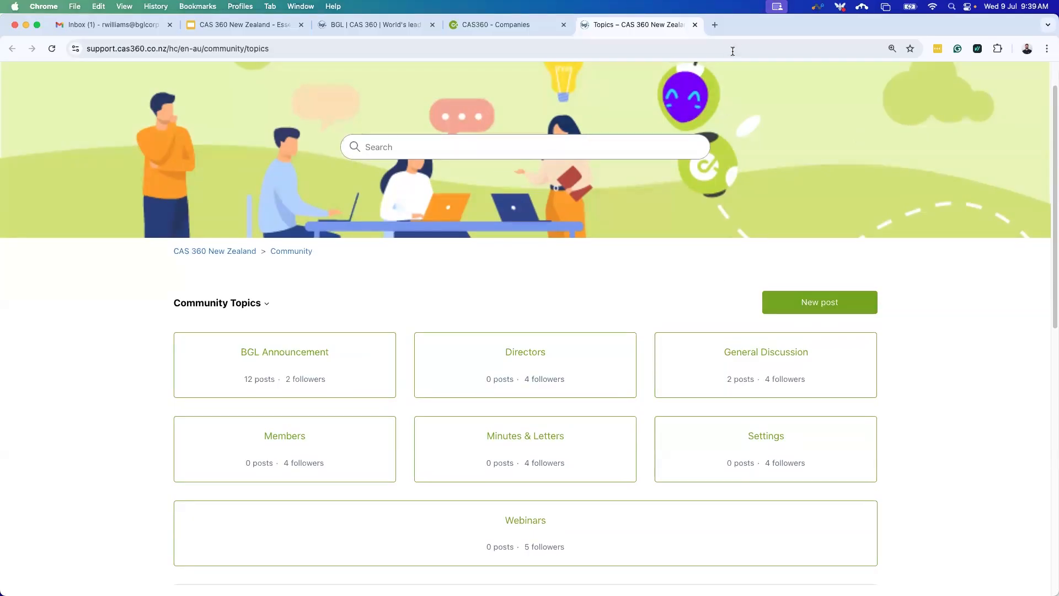
left_click(695, 25)
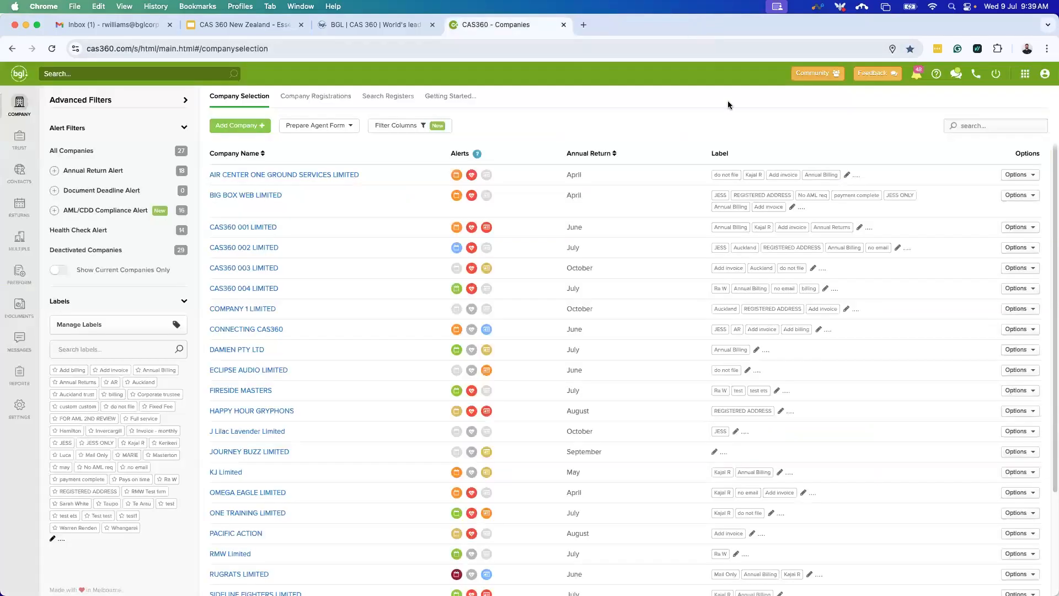
Open the Feedback form from the top bar.
left_click(877, 73)
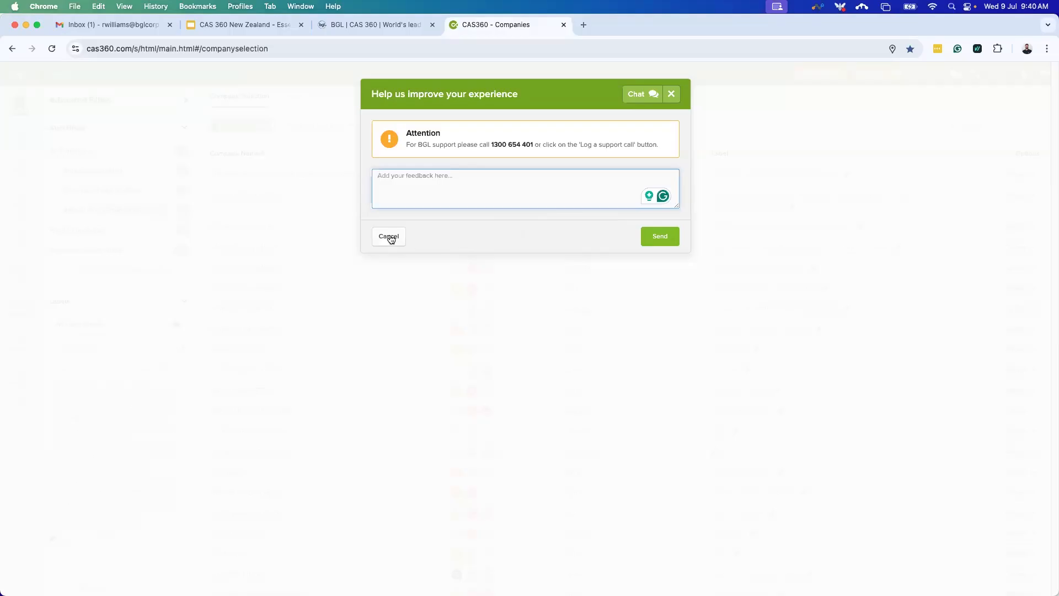
Cancel the feedback form without sending any comments.
left_click(389, 236)
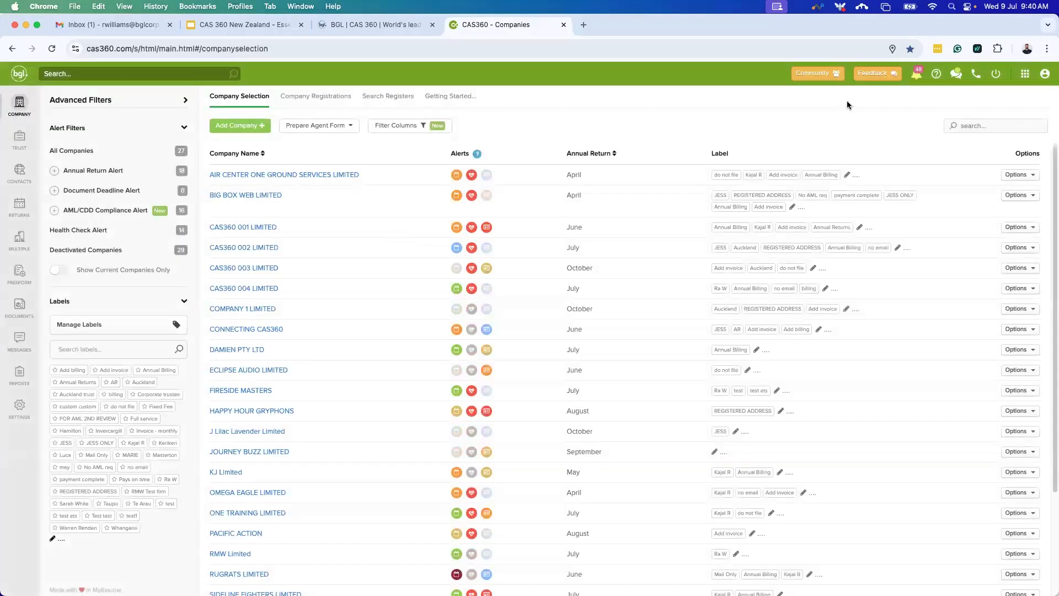
Review the signed and declined document notifications, close them, and open the Help menu.
left_click(918, 78)
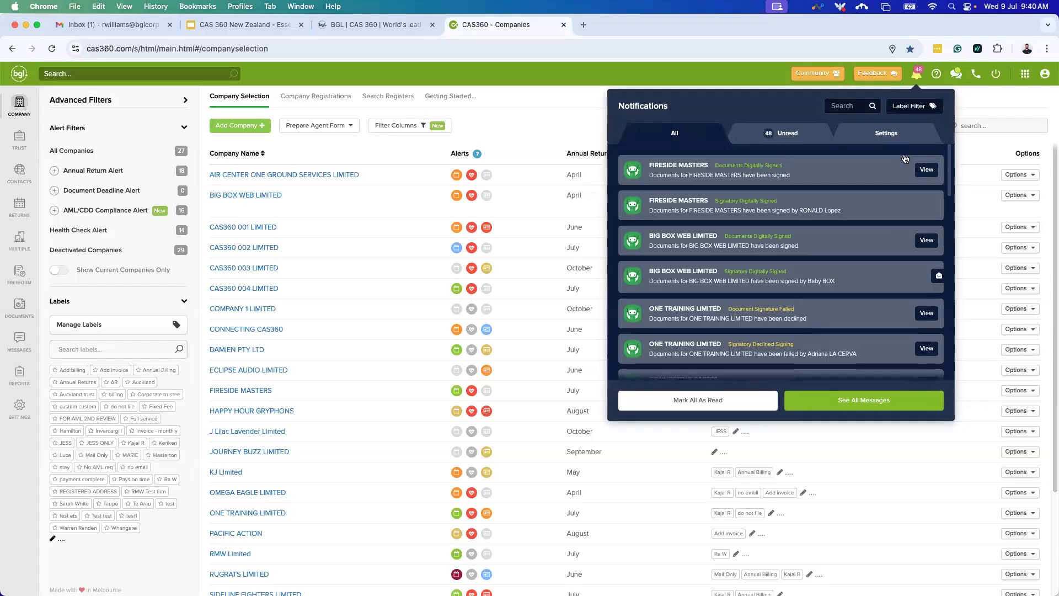
mouse_move(806, 252)
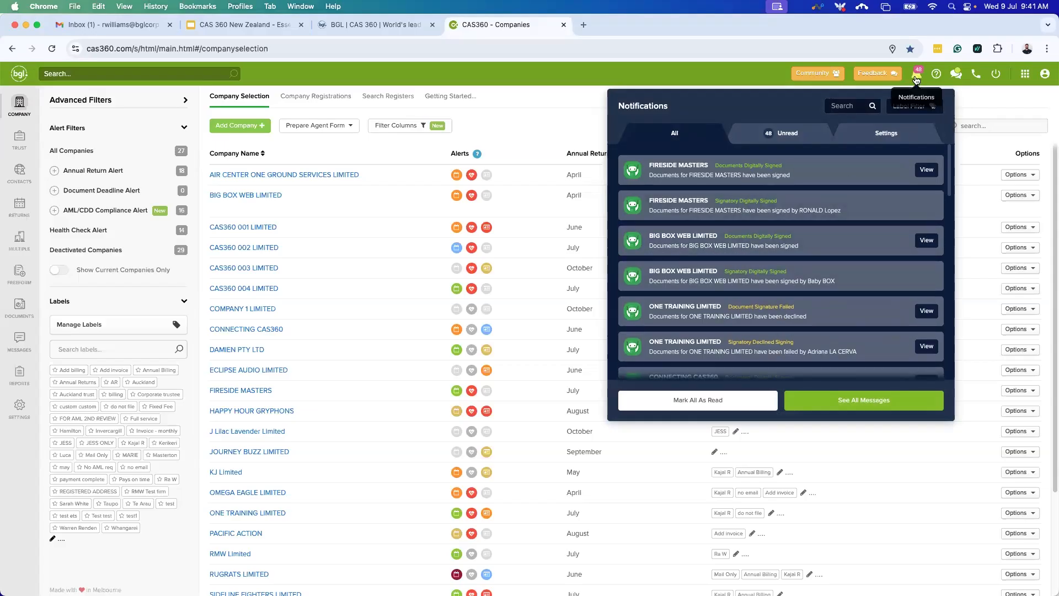
left_click(916, 80)
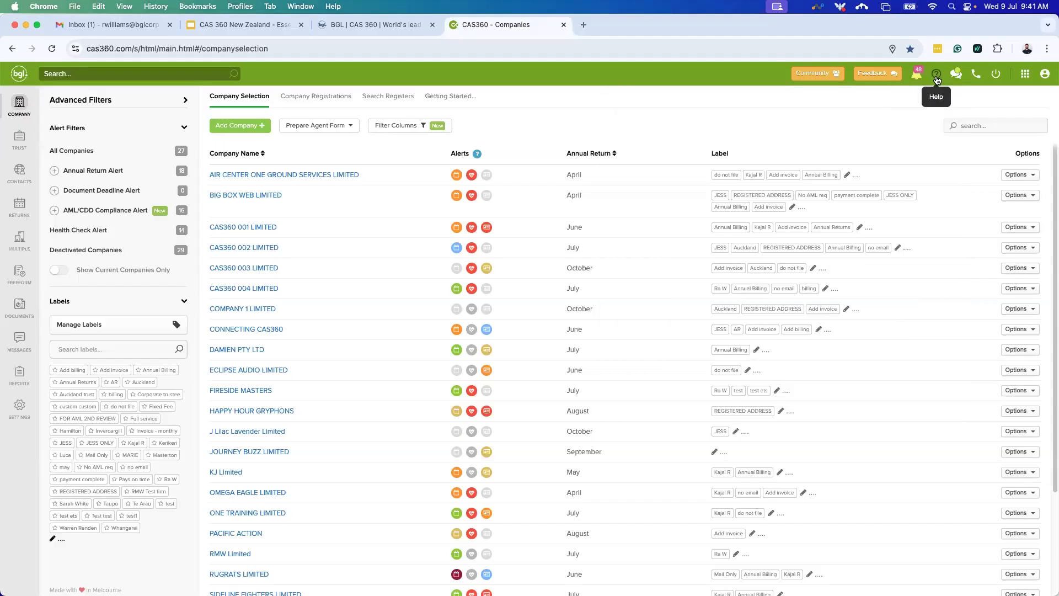
left_click(937, 80)
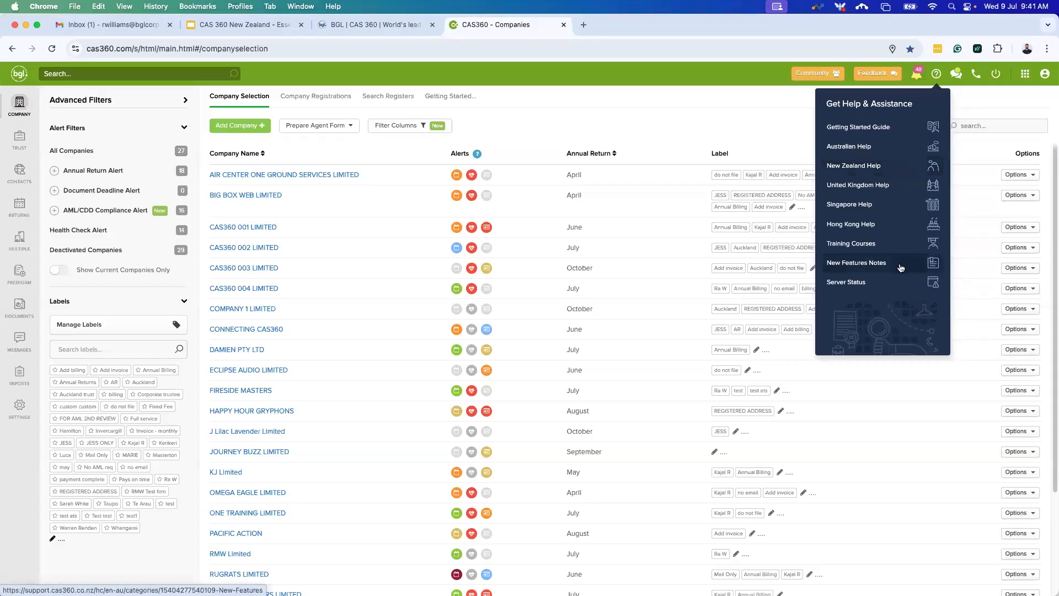
Choose New Zealand Help to open the NZ help site in a new tab.
left_click(888, 173)
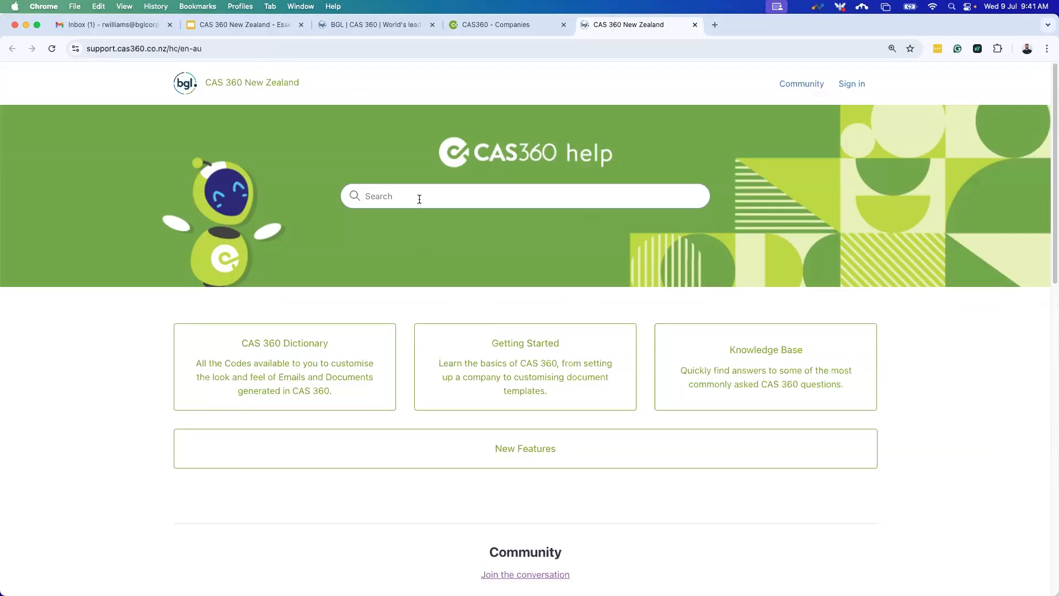
Open the Getting Started help category and browse its Getting Started, Features, Company and Trust articles.
left_click(526, 365)
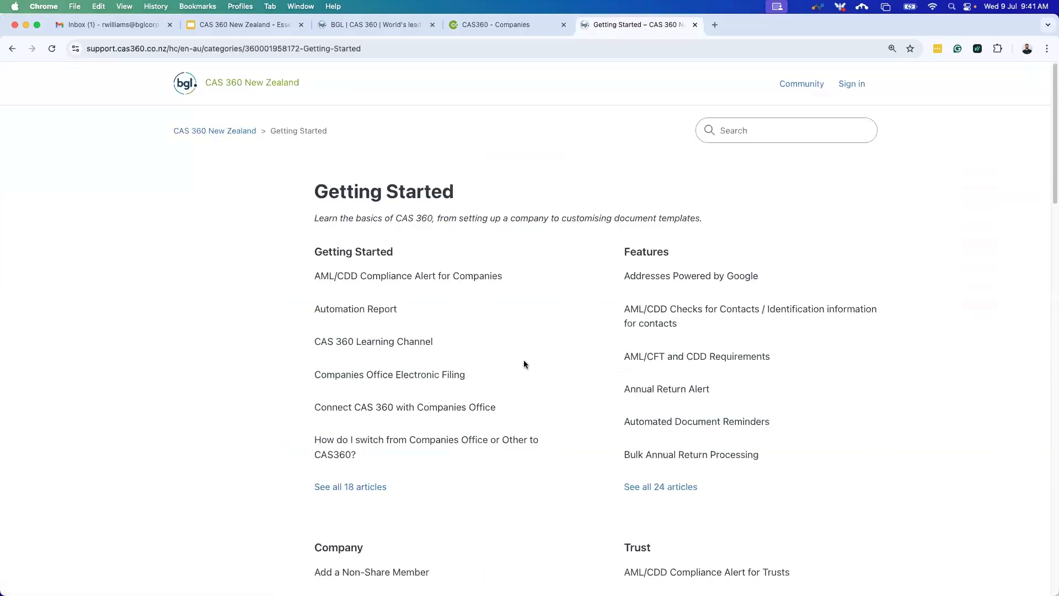
scroll(564, 347, "down", 1)
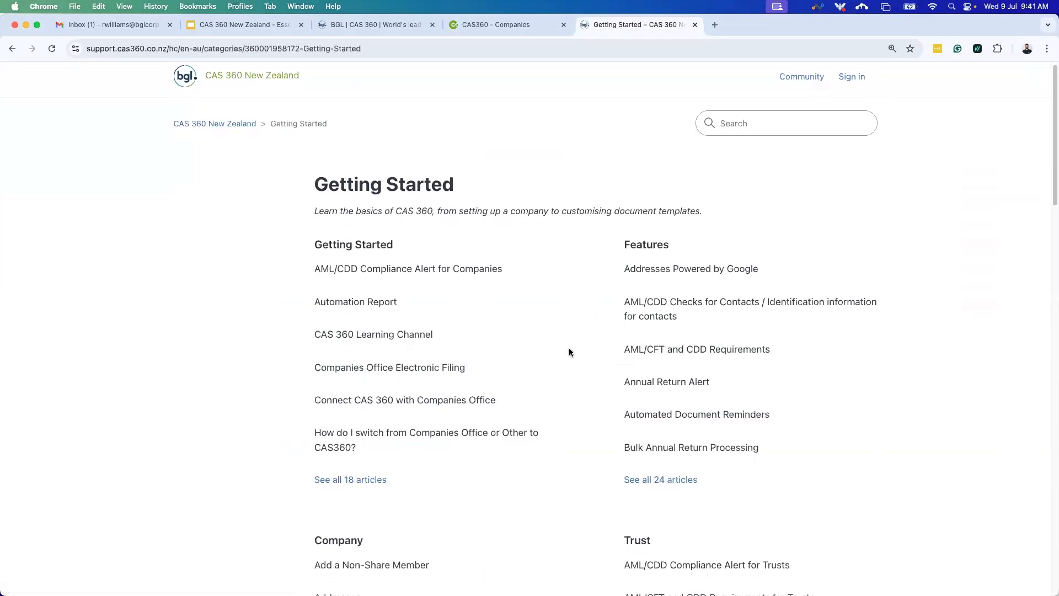
scroll(889, 441, "down", 5)
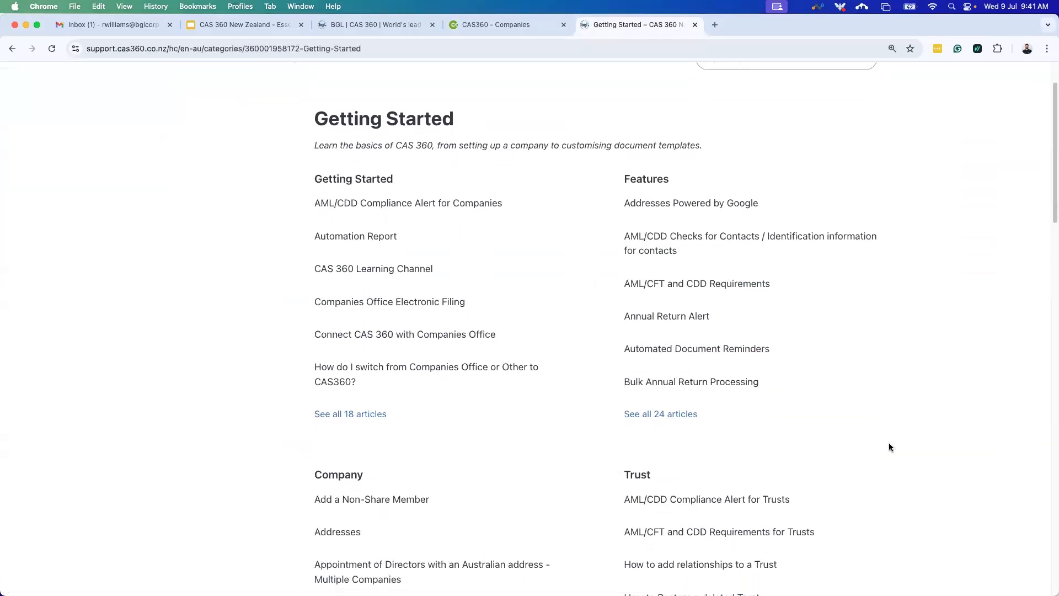
scroll(888, 445, "down", 3)
scroll(889, 445, "down", 4)
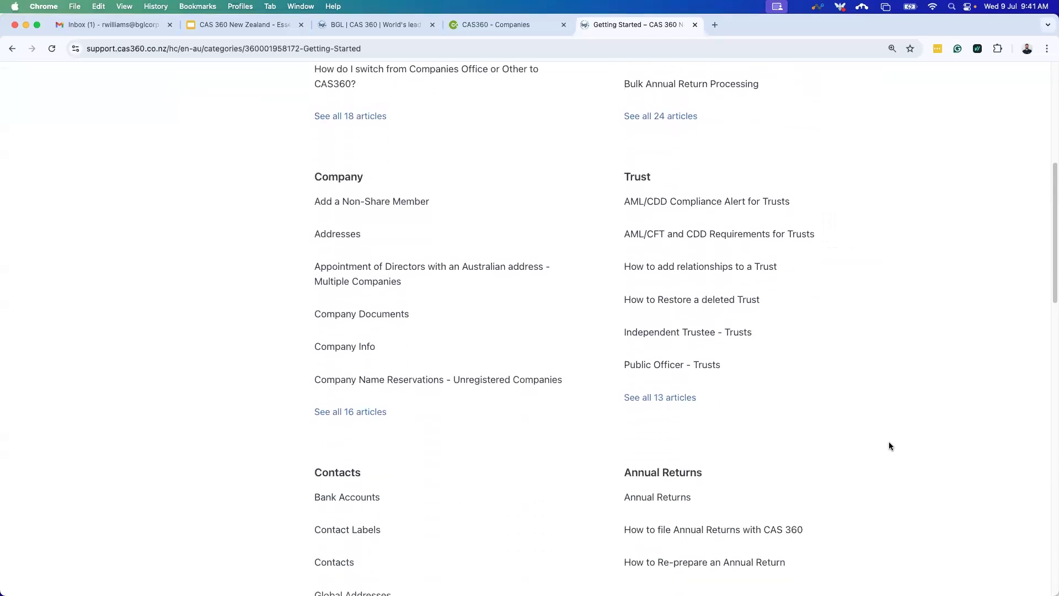
scroll(886, 445, "up", 12)
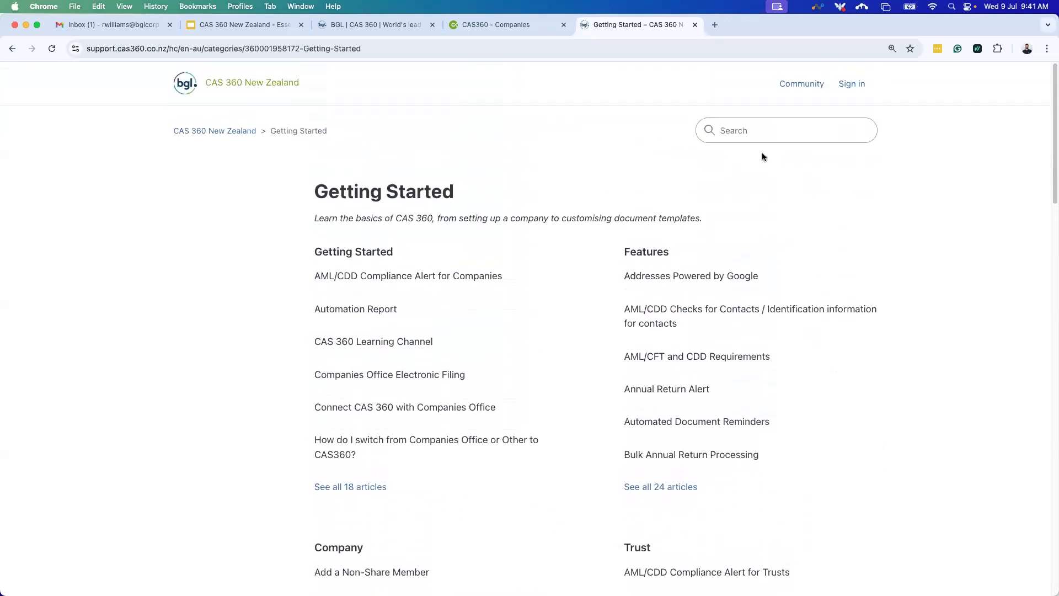
left_click(746, 129)
Search the help articles for 'share' and open the Transfer of Shares article.
type("share")
key("Return")
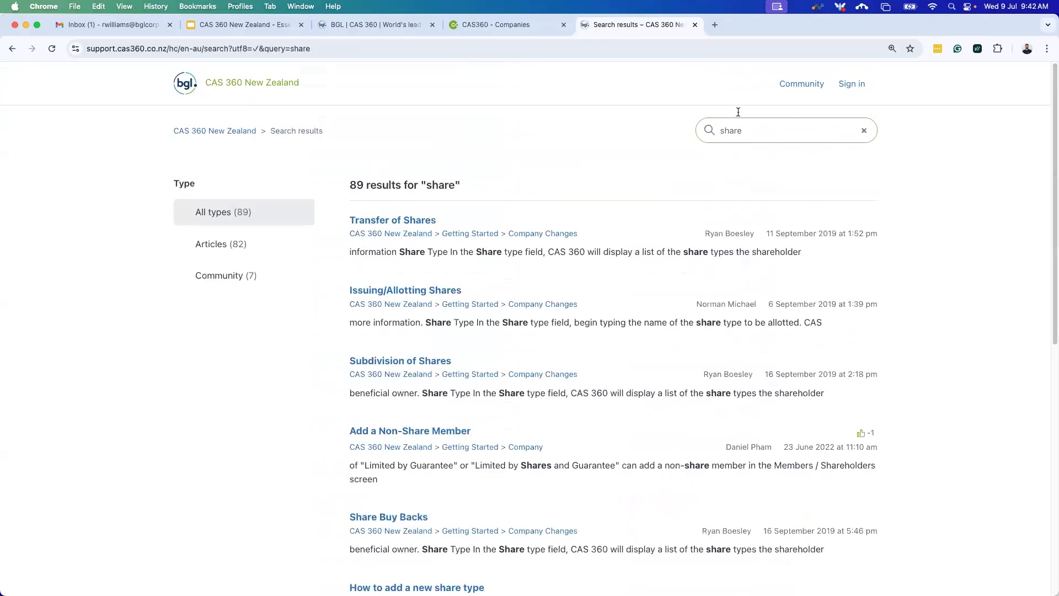
left_click(407, 222)
Read through the Transfer of Shares article and close its tab.
scroll(624, 270, "down", 1)
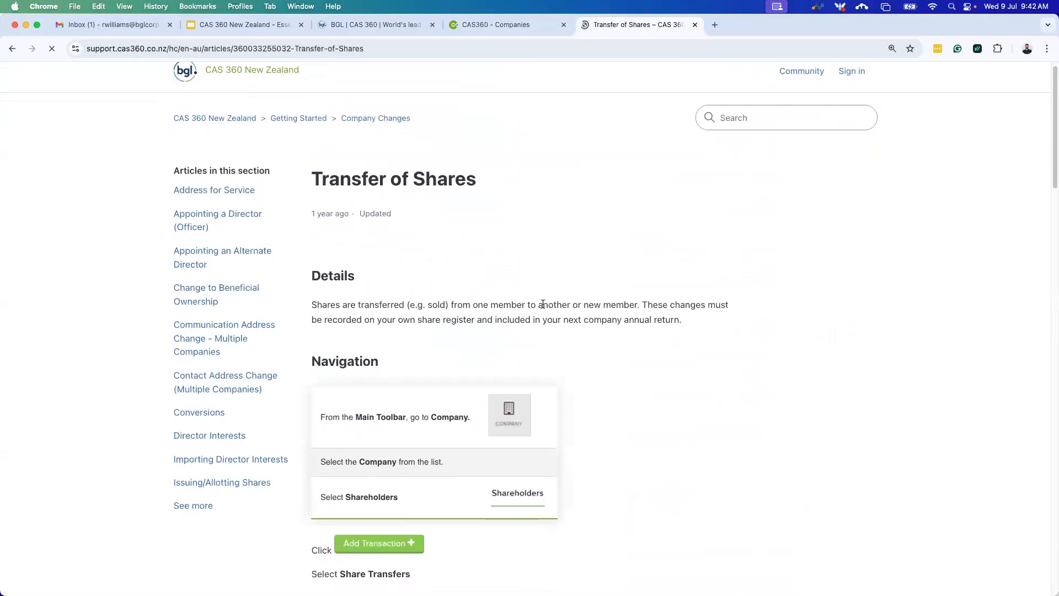
scroll(696, 323, "down", 5)
scroll(696, 324, "down", 8)
scroll(793, 386, "down", 4)
scroll(686, 418, "down", 3)
scroll(570, 414, "down", 8)
scroll(571, 415, "down", 10)
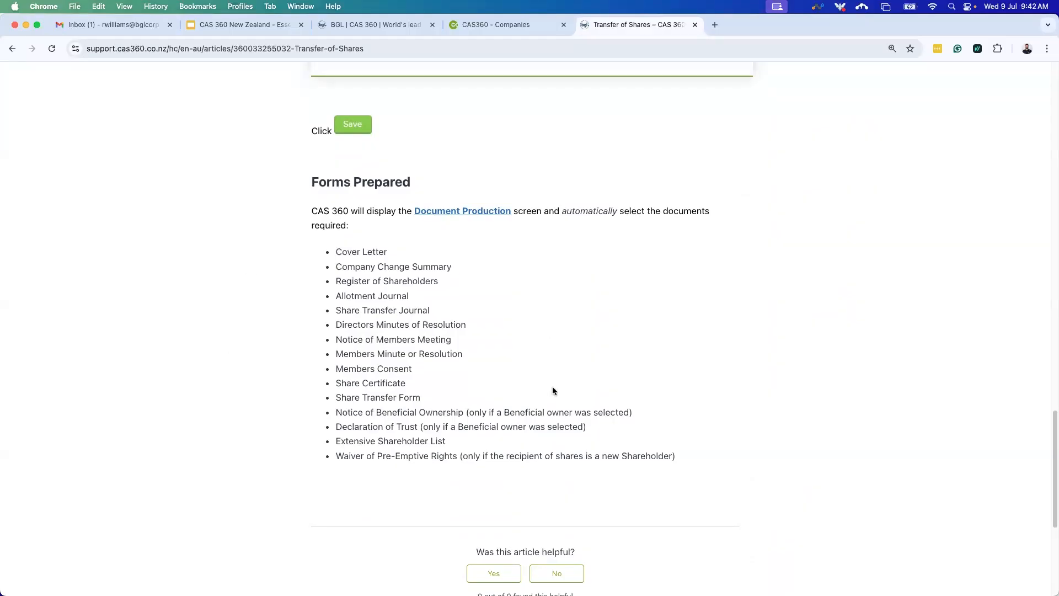
scroll(550, 385, "up", 15)
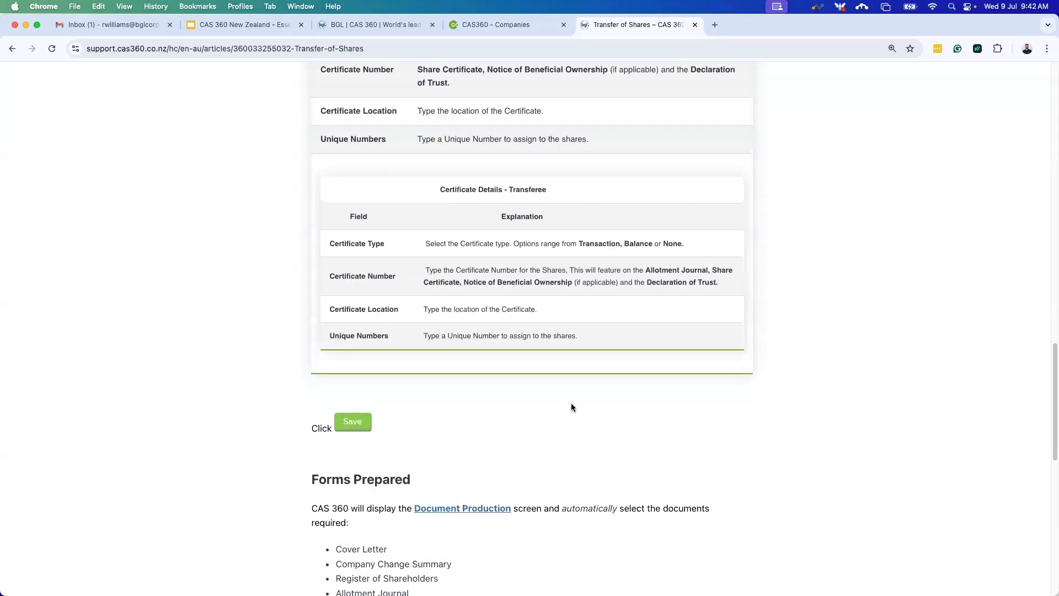
scroll(577, 401, "up", 6)
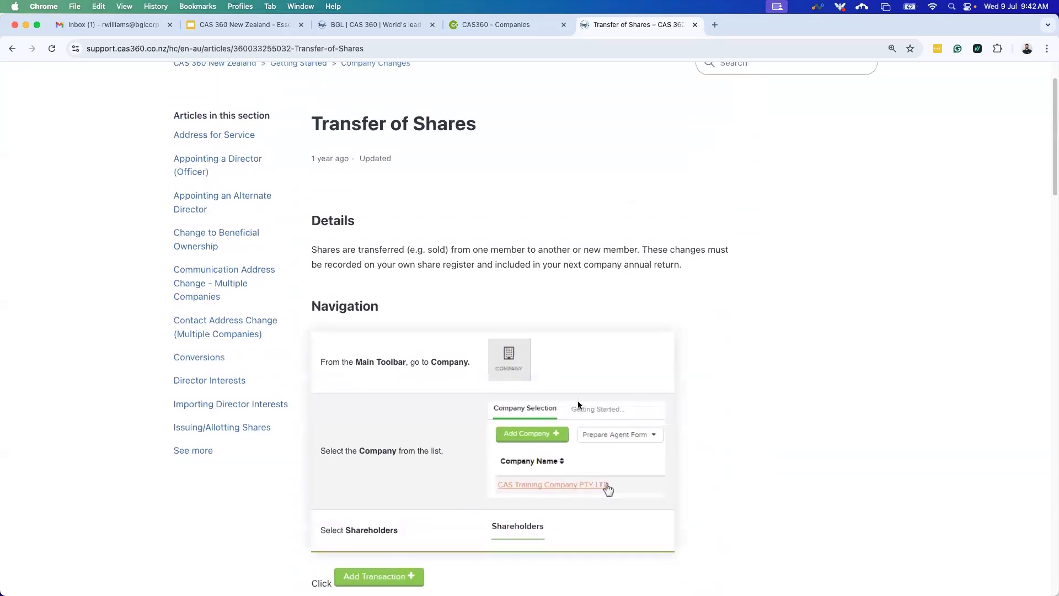
left_click(694, 26)
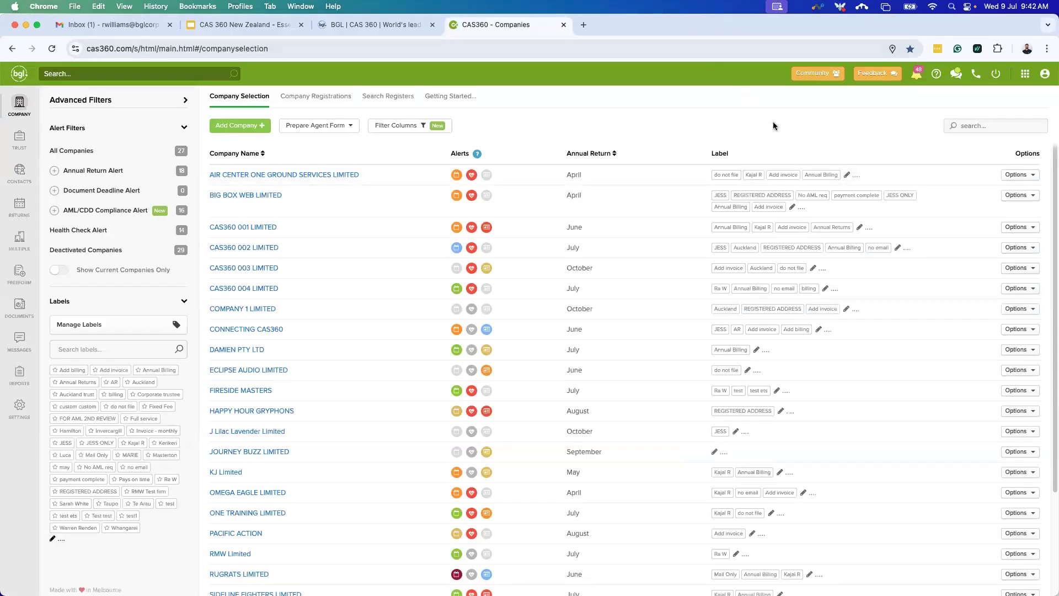
Open the Support Chat, read its director interests register answer, and advance suggestions to Importing Director Interests.
left_click(956, 82)
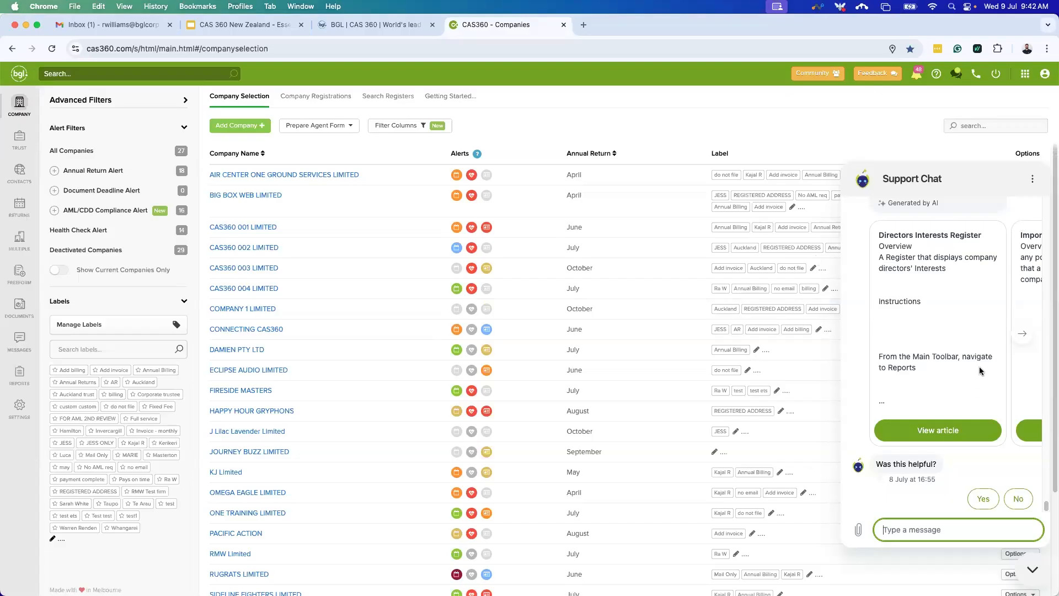
scroll(987, 386, "up", 1)
scroll(998, 407, "up", 2)
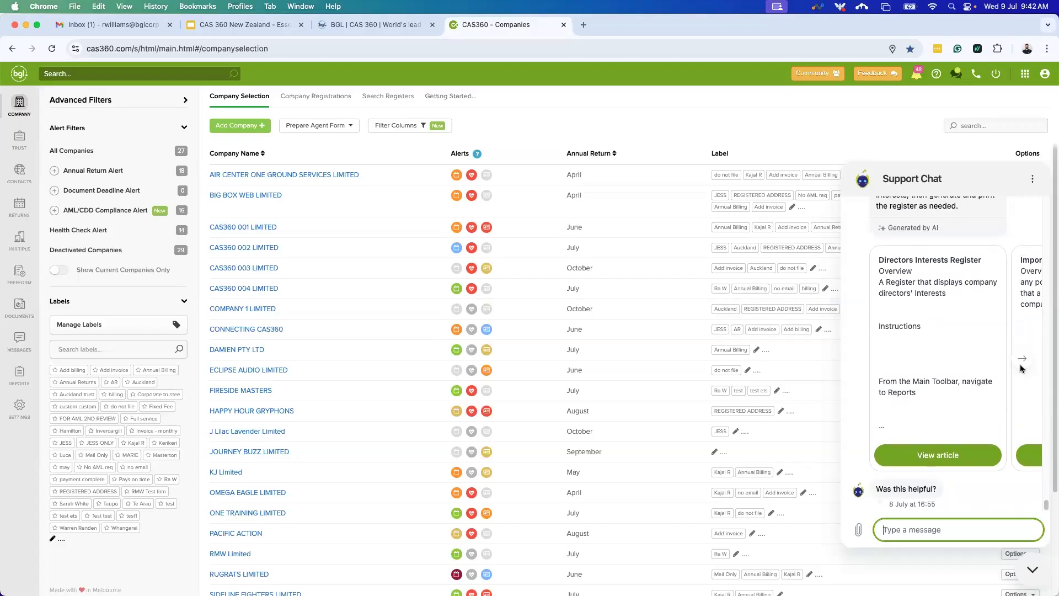
scroll(941, 425, "up", 3)
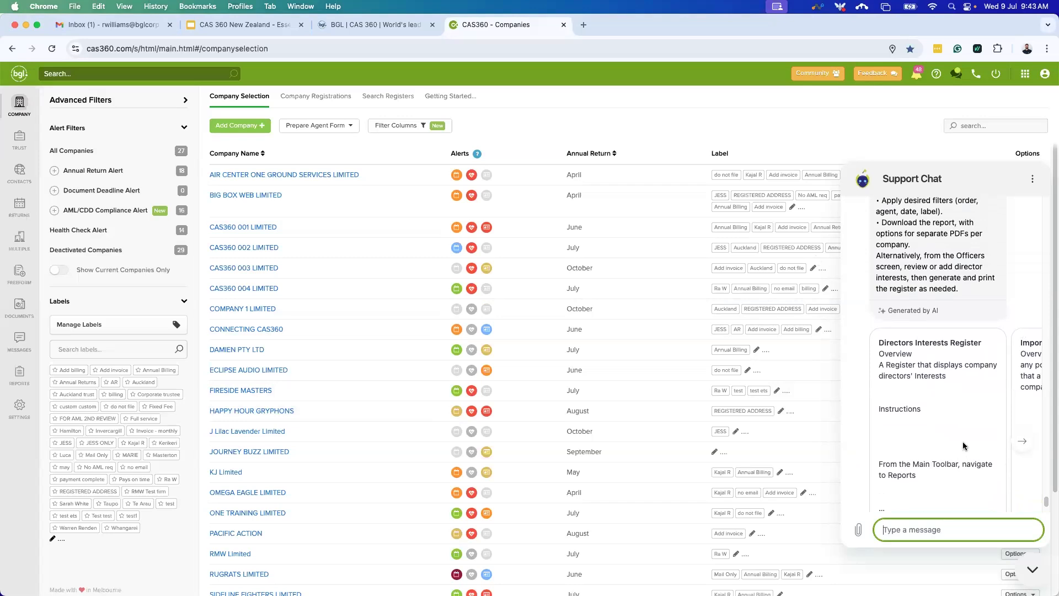
scroll(965, 445, "down", 4)
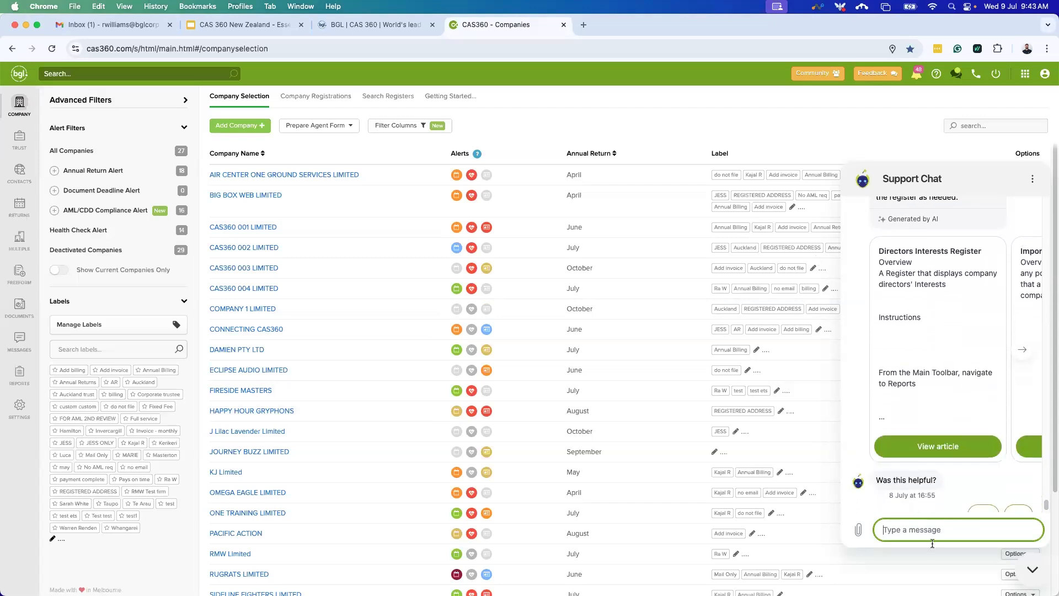
scroll(961, 436, "up", 1)
scroll(961, 436, "up", 6)
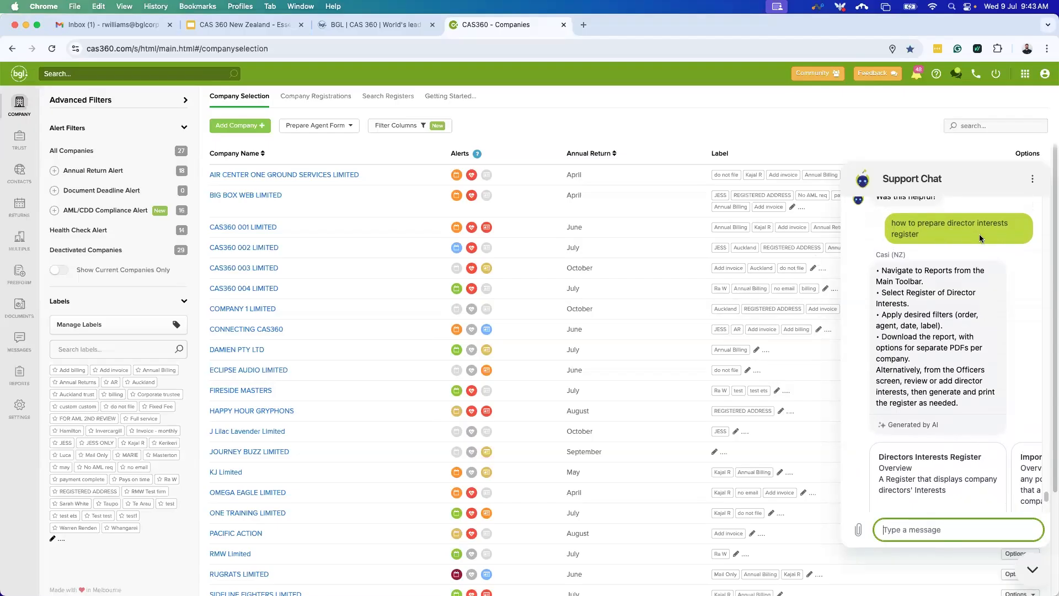
scroll(991, 357, "down", 1)
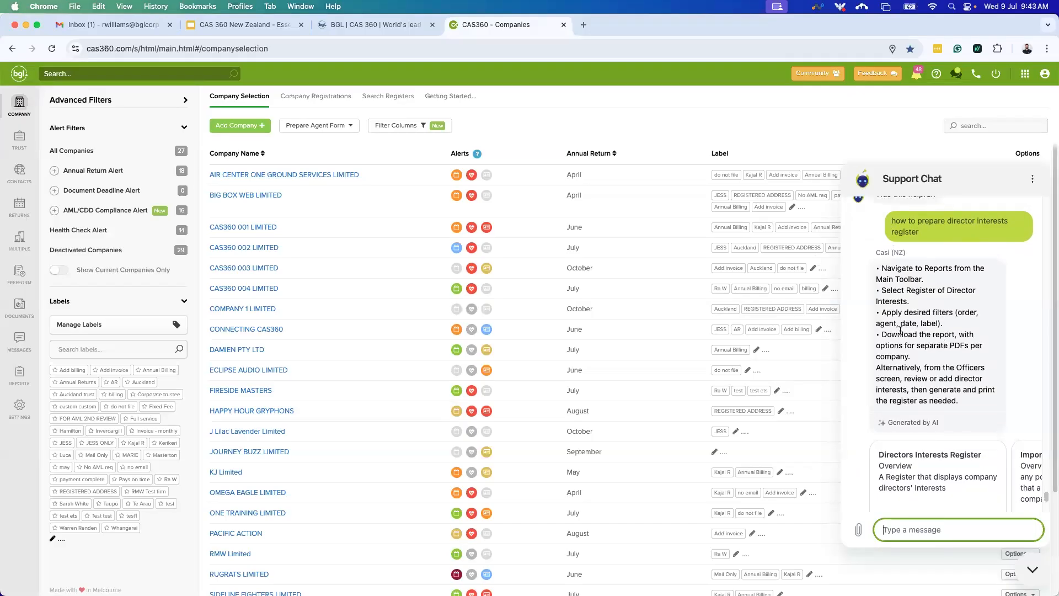
scroll(941, 326, "down", 1)
scroll(941, 325, "down", 5)
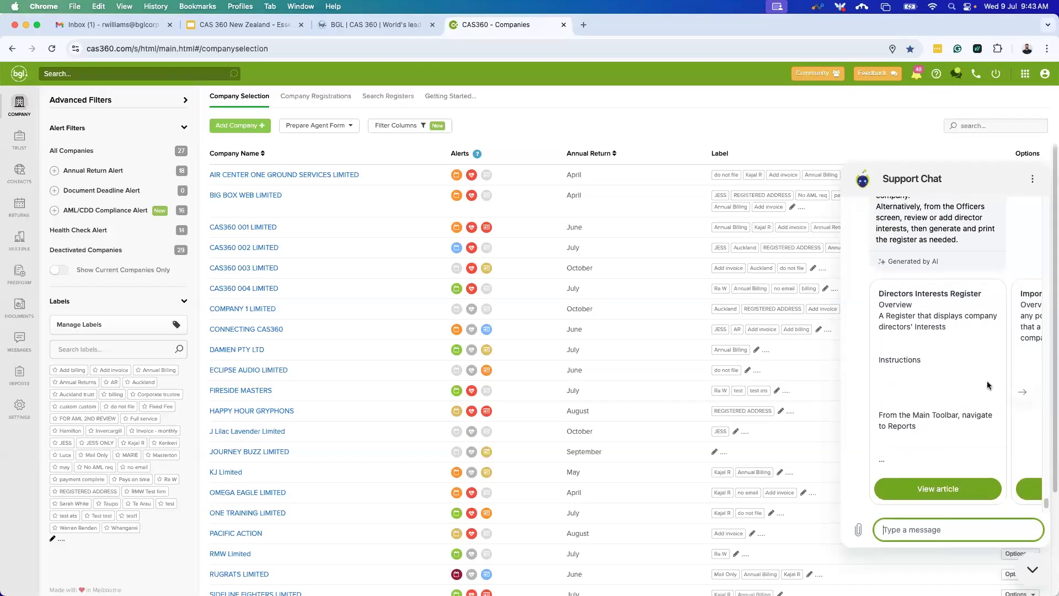
left_click(1024, 393)
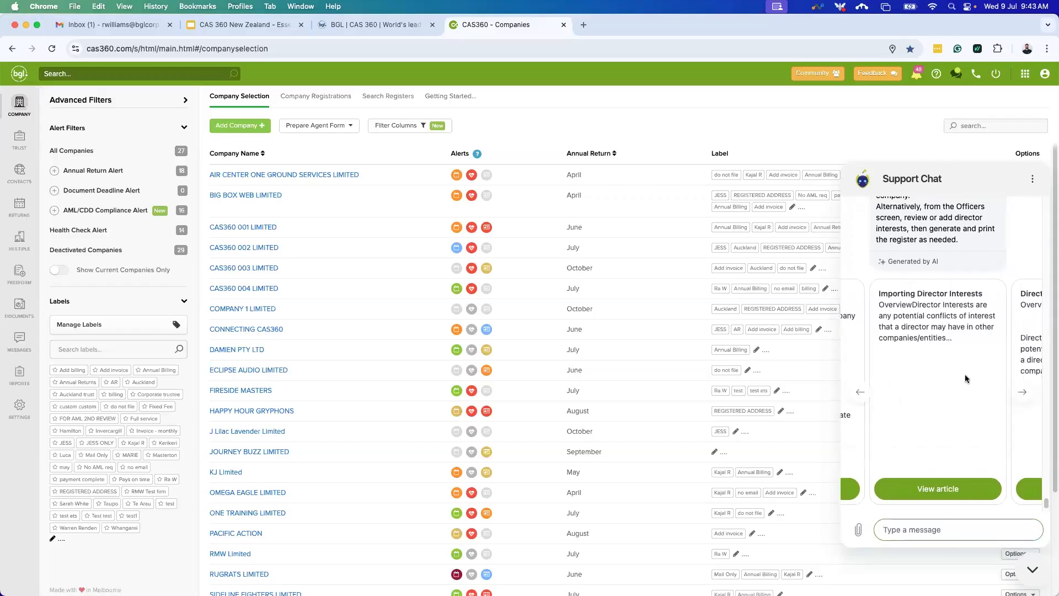
Browse the suggested article cards back to Importing Director Interests and answer No to 'Was this helpful?'.
left_click(1023, 392)
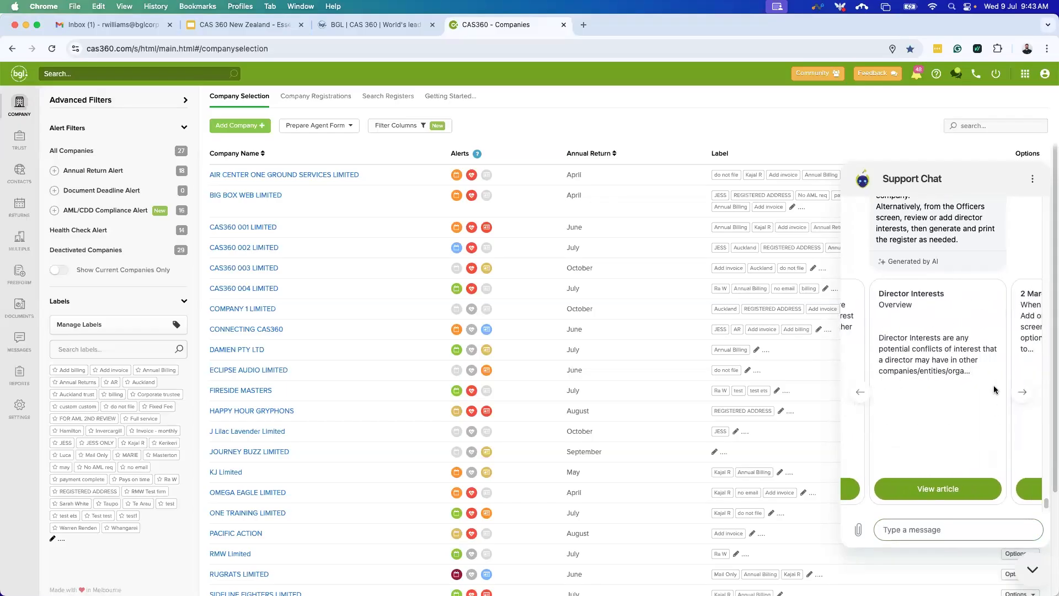
left_click(1025, 393)
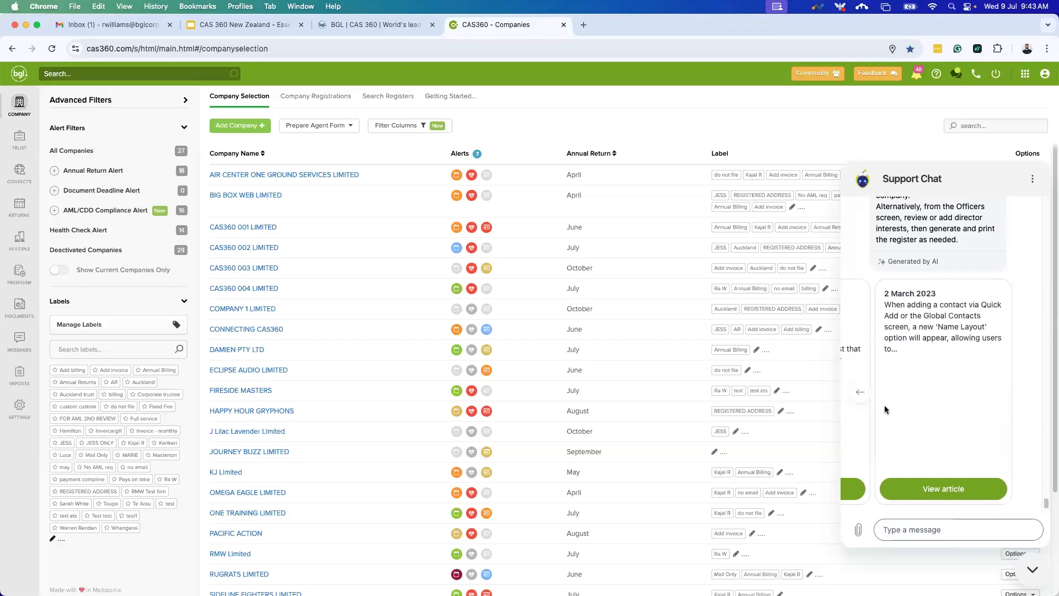
left_click(868, 395)
left_click(867, 395)
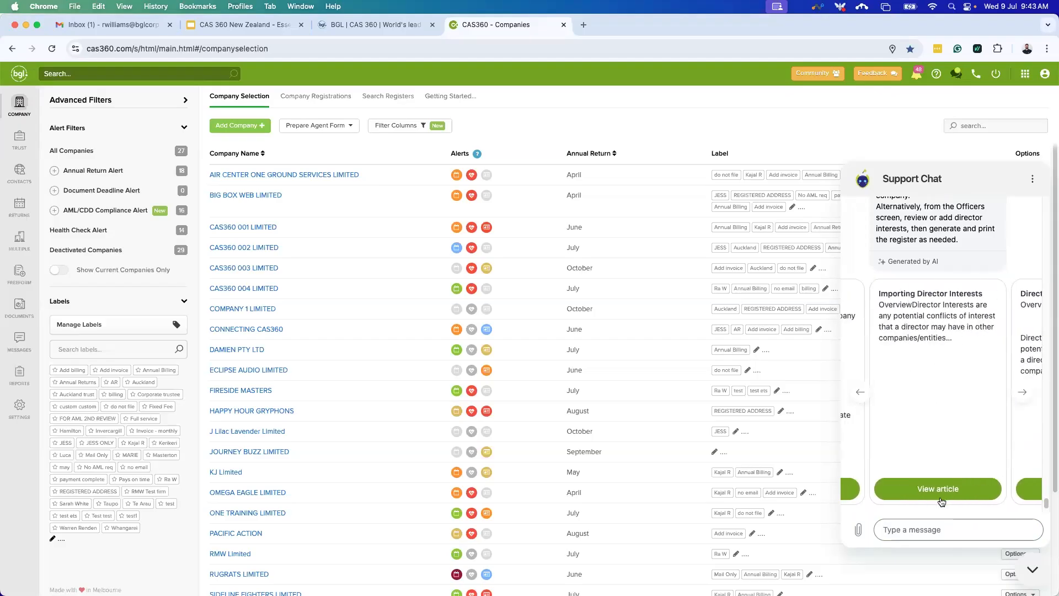
scroll(935, 433, "down", 2)
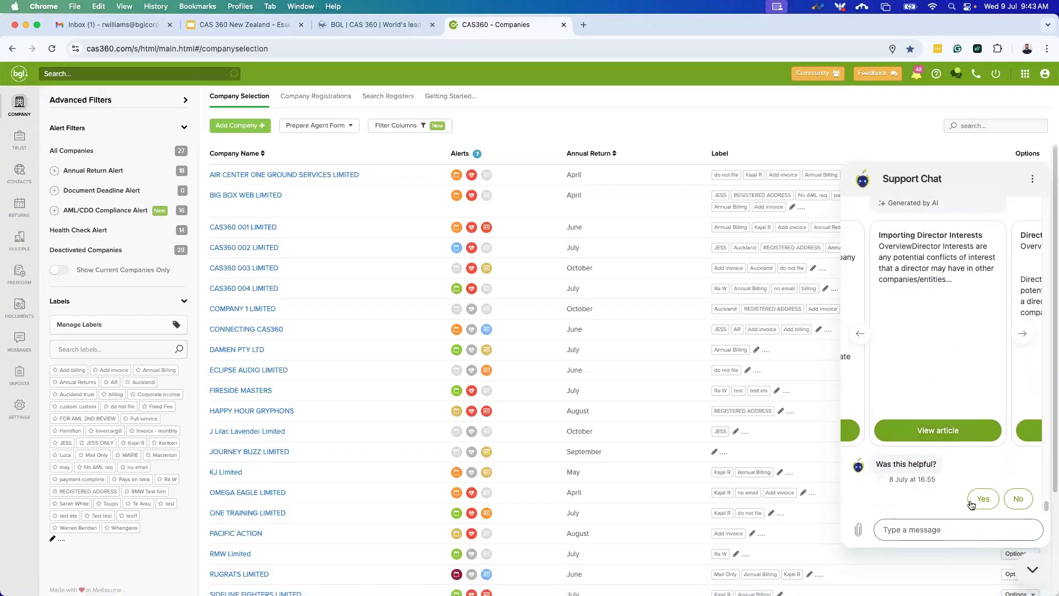
left_click(1019, 498)
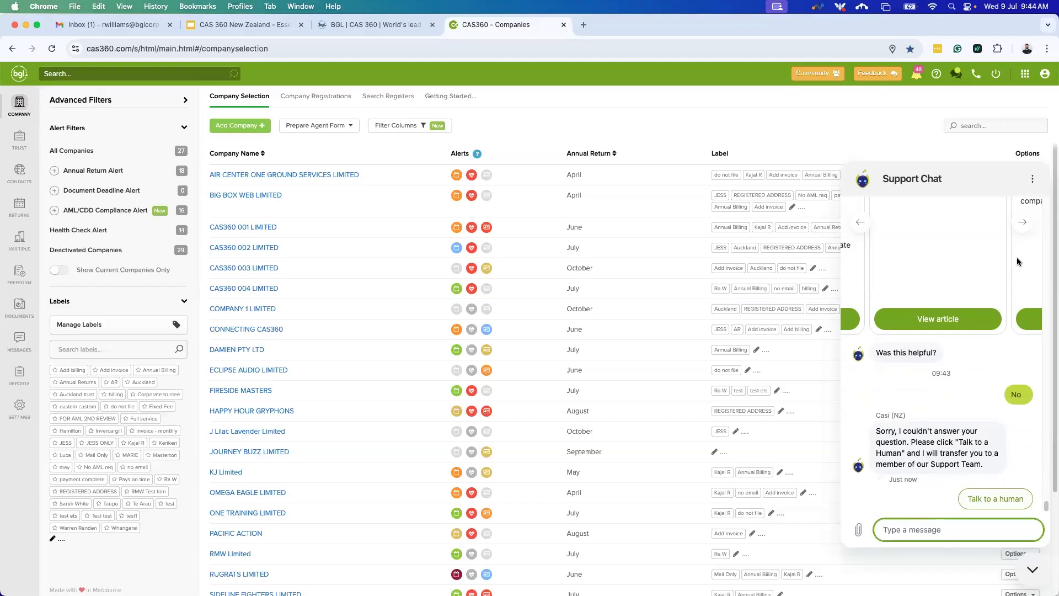
Minimise the Support Chat and bring up the 'What would you like help with?' search.
left_click(1032, 571)
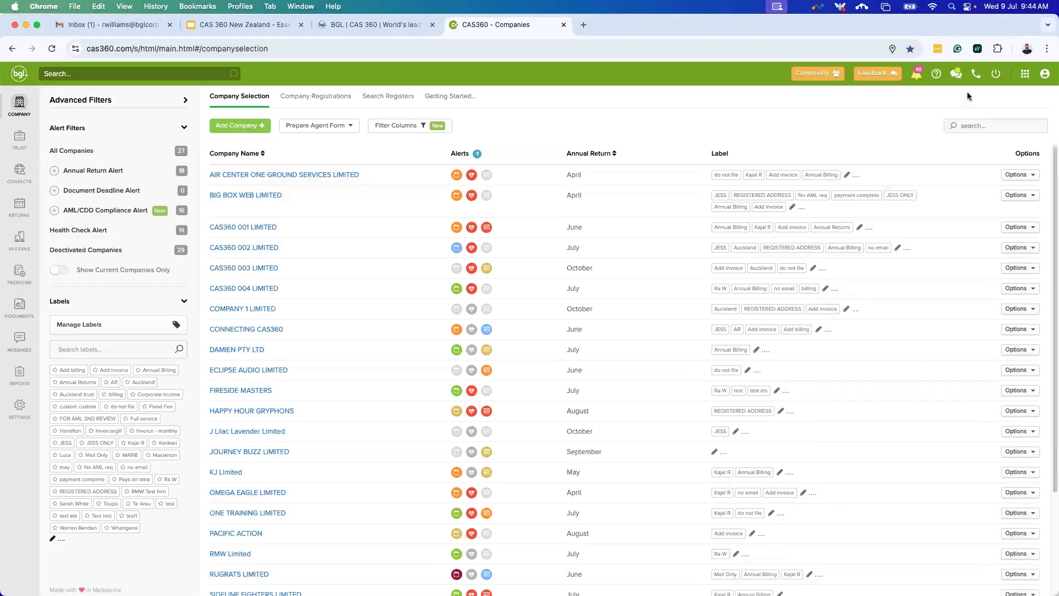
left_click(974, 77)
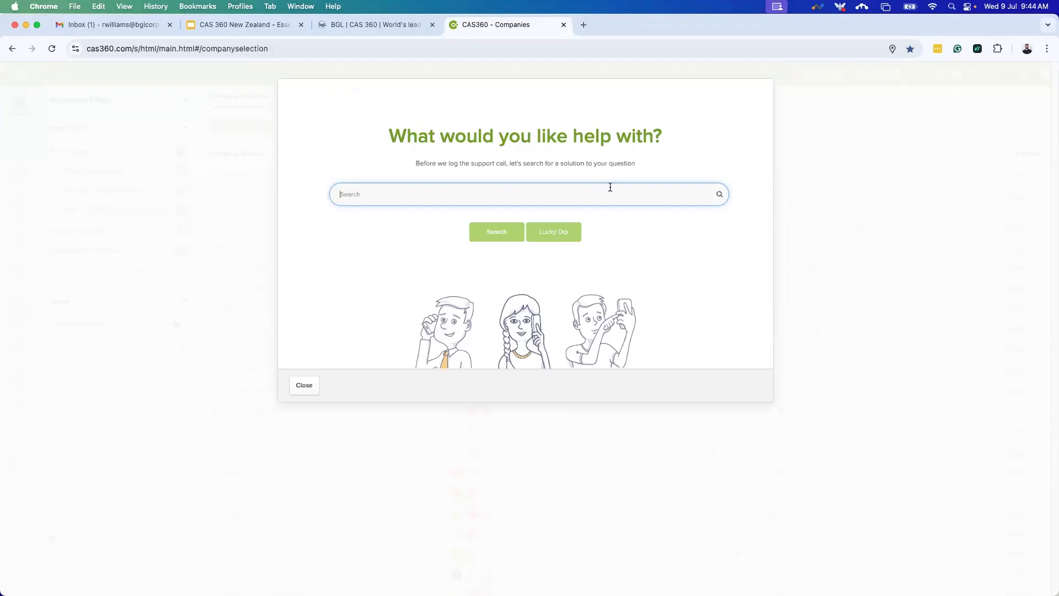
Run a help search for 'director', returning Director Interests and Directors Interests Register articles.
type("director")
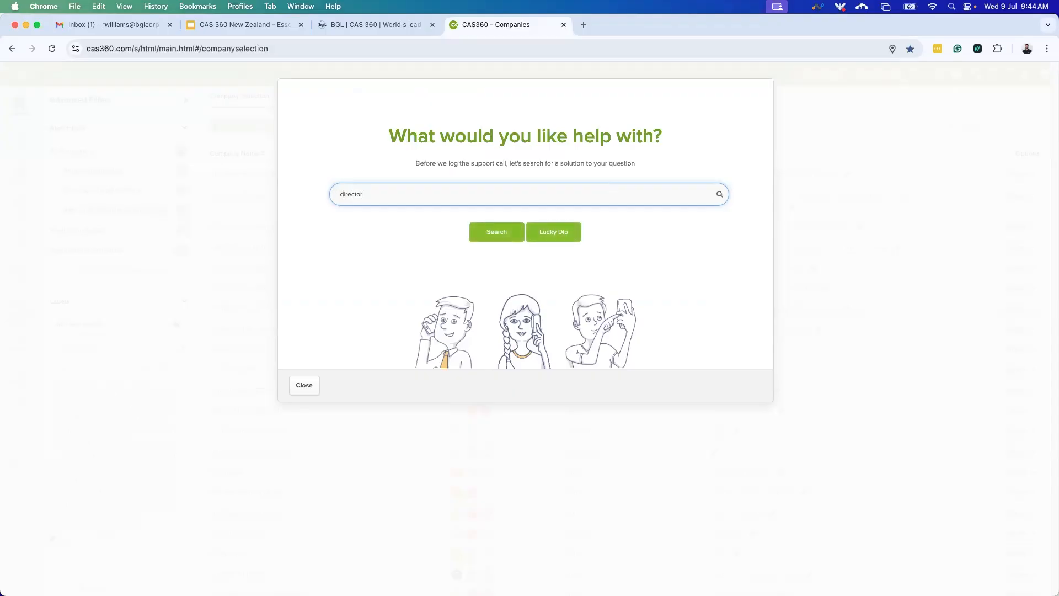
key("Return")
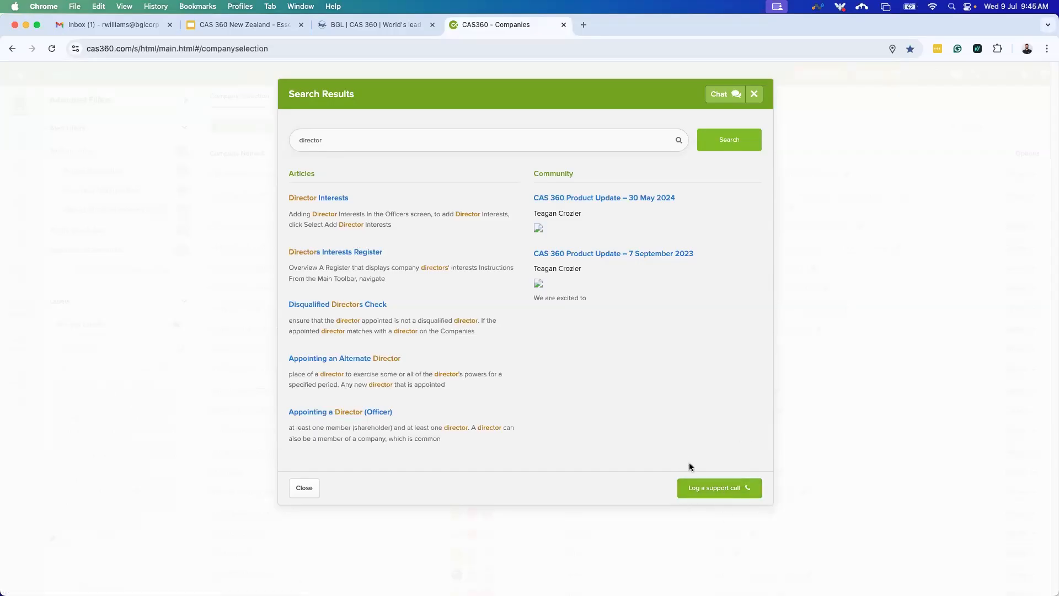
Start a support call with Email correspondence, review the problem statements, and allow support account access.
left_click(702, 491)
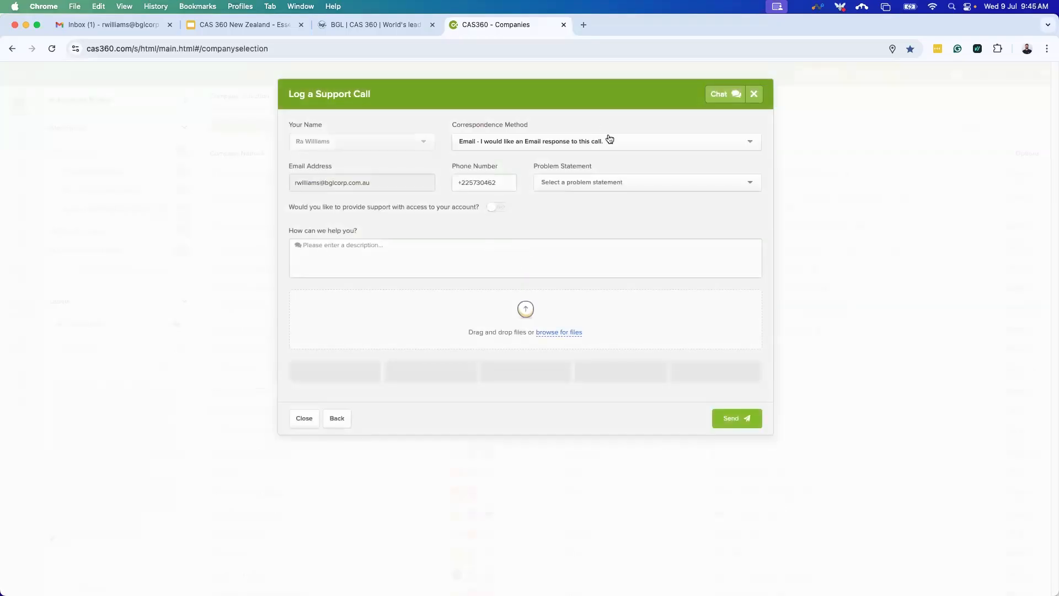
left_click(610, 140)
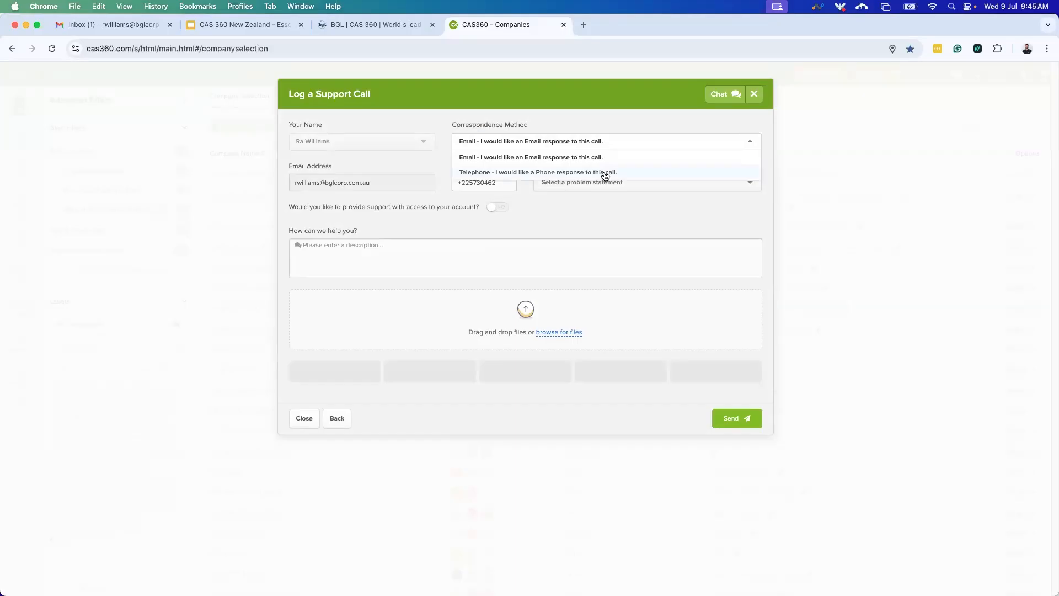
left_click(631, 203)
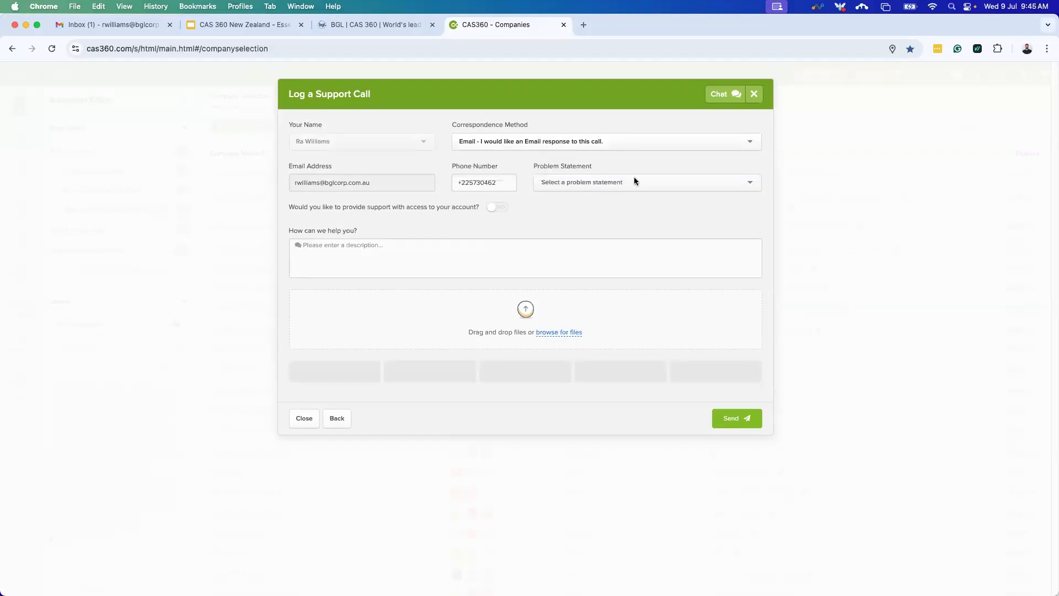
left_click(614, 182)
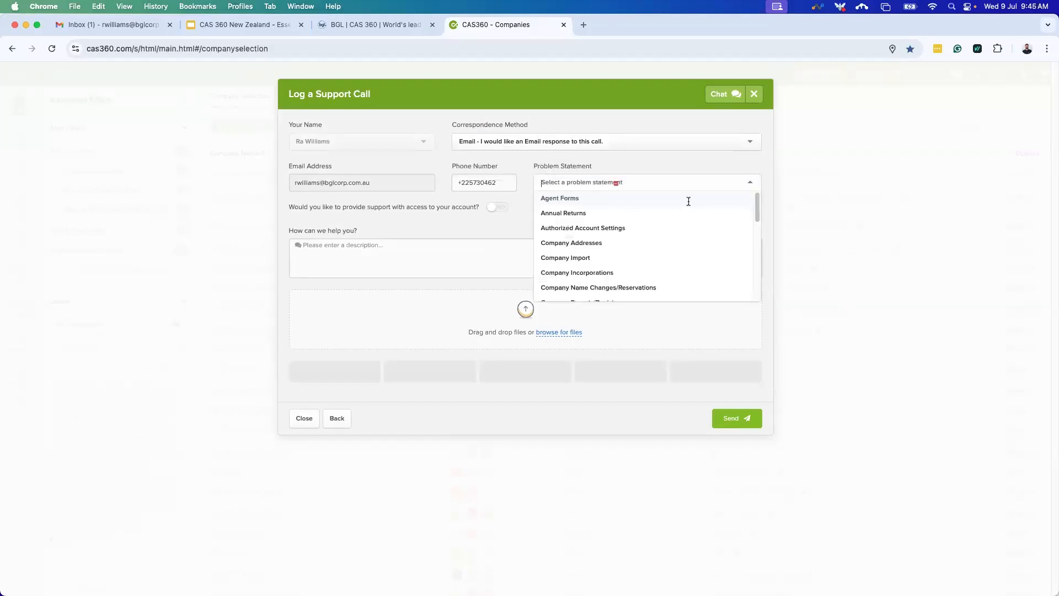
scroll(589, 269, "down", 2)
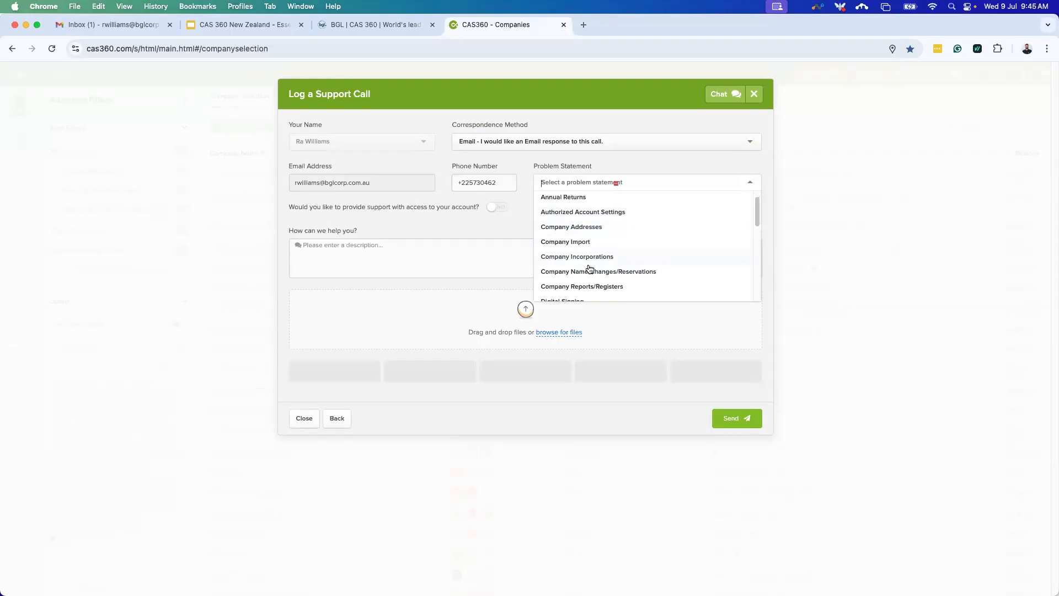
scroll(629, 267, "down", 1)
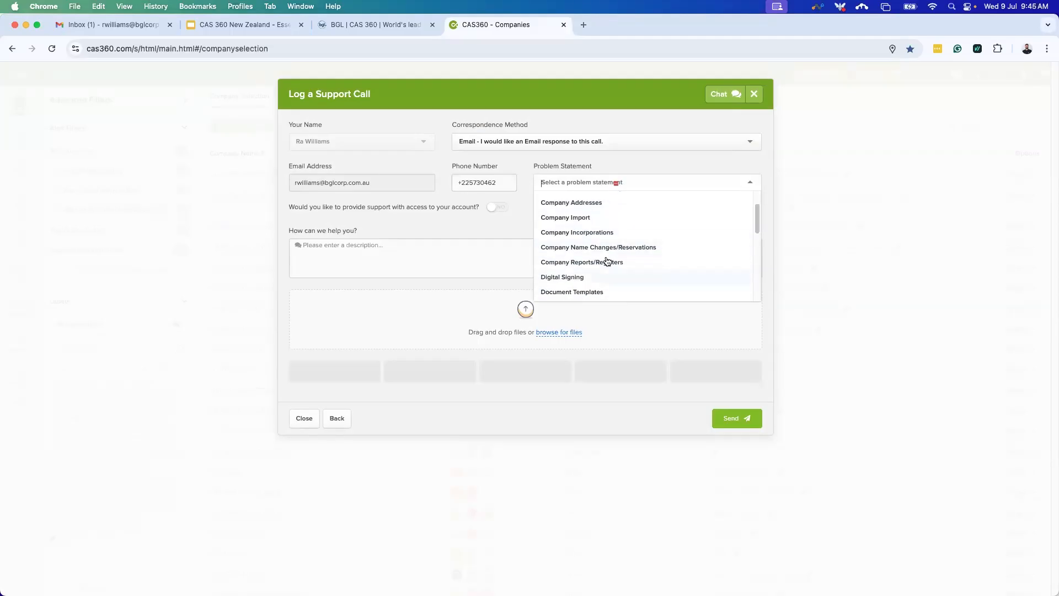
left_click(428, 271)
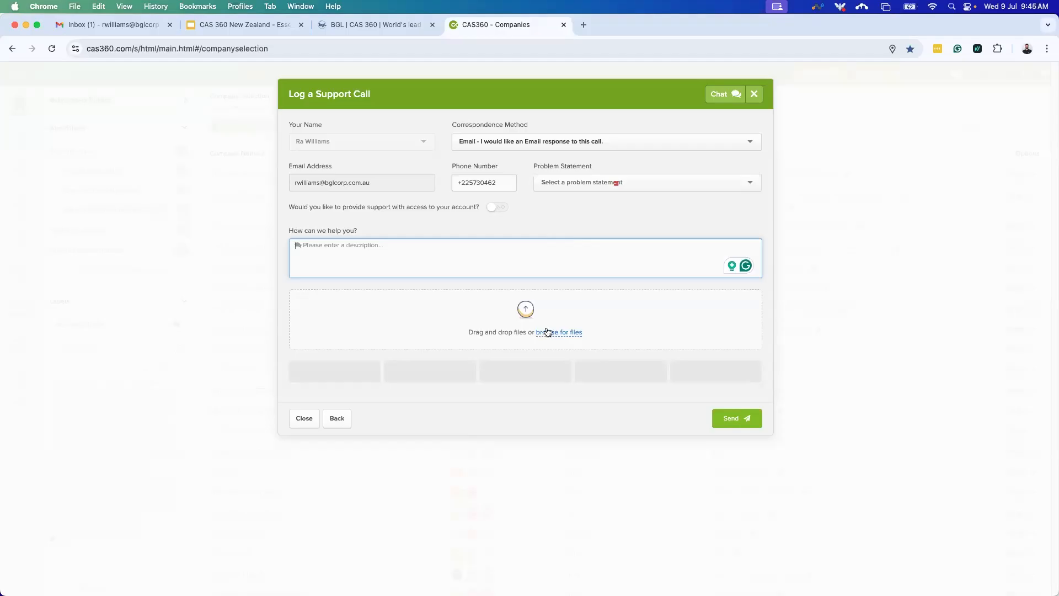
left_click(496, 208)
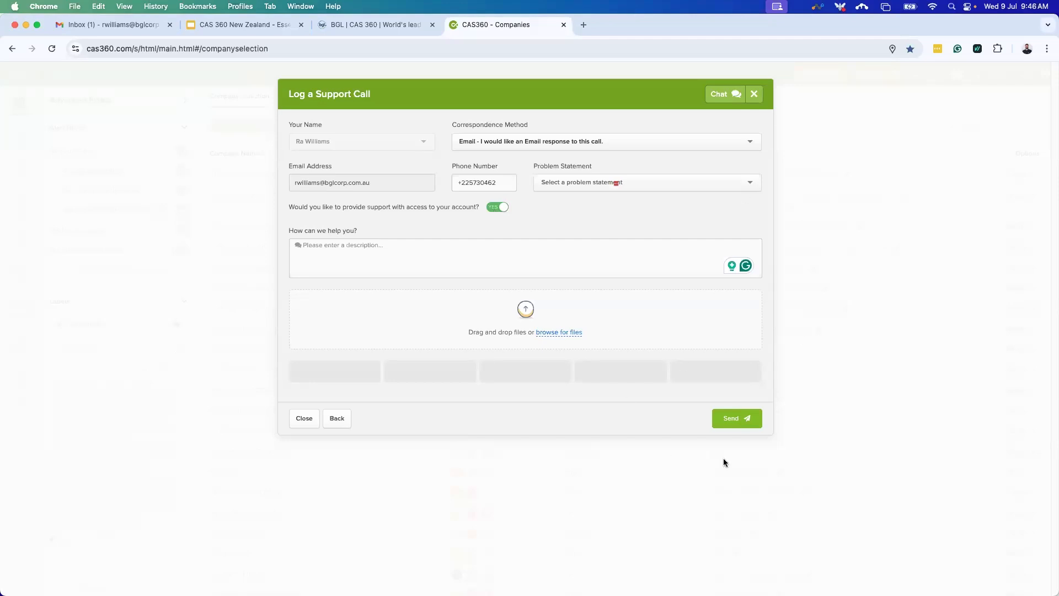
Close the support call form and show the App Switcher with Integrations, Learning Channel and Users.
left_click(303, 419)
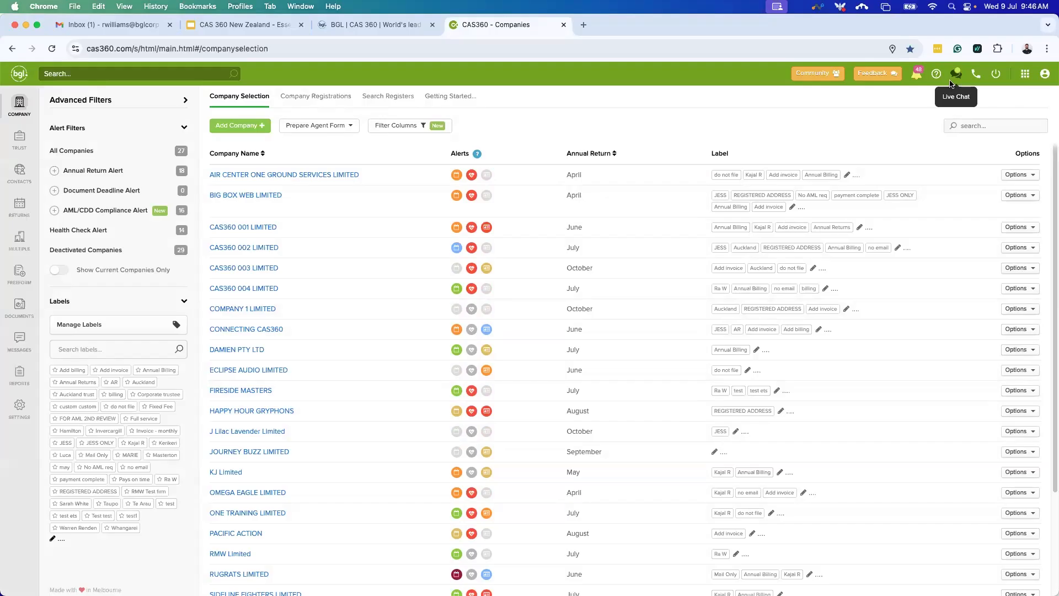
left_click(1023, 78)
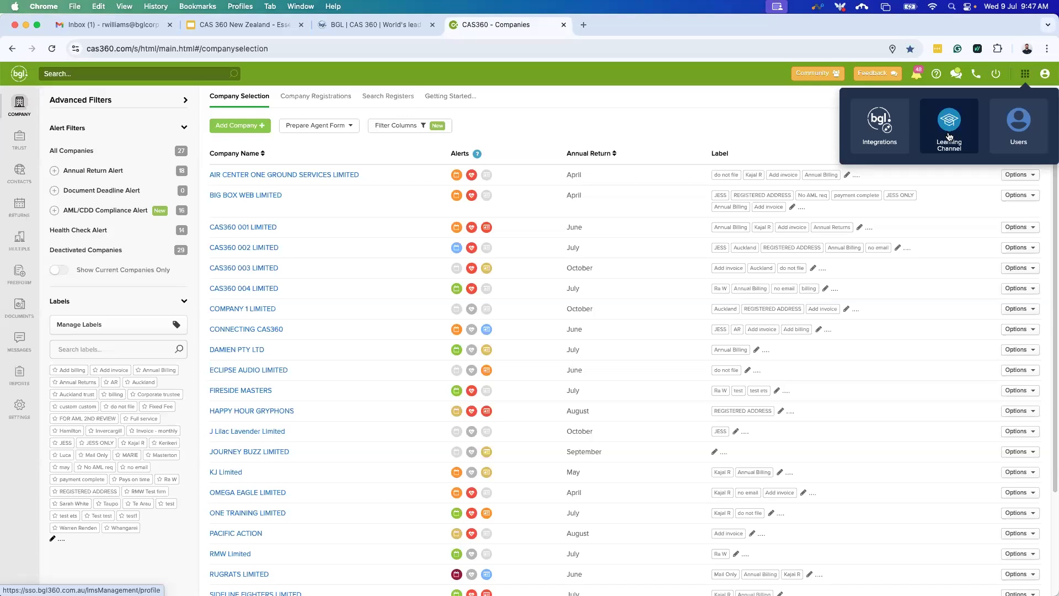
Open Users from the App Switcher and go to BGL Account's User Manager list of 18 users.
left_click(1021, 129)
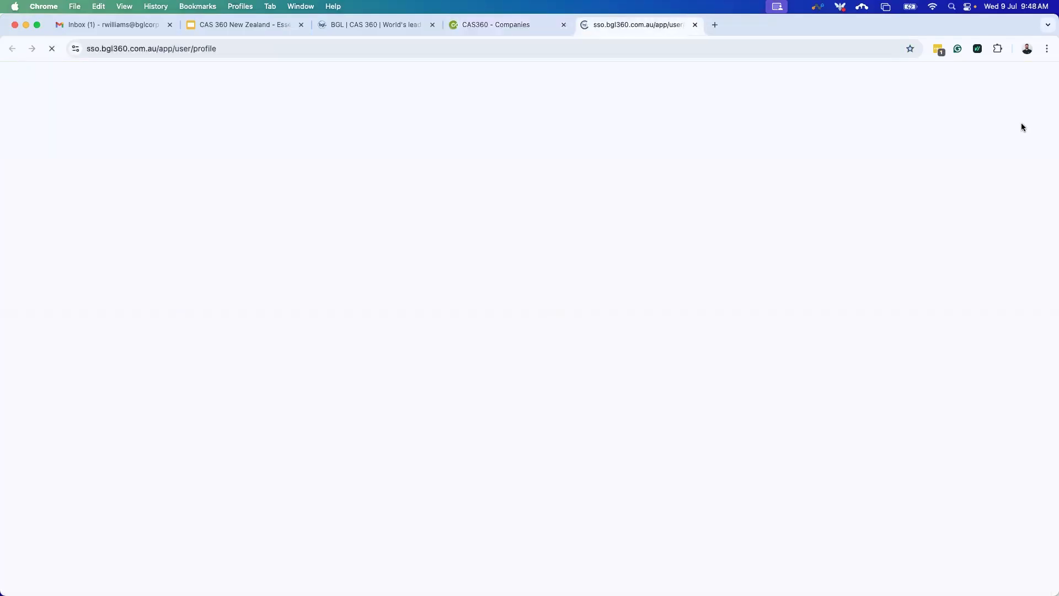
mouse_move(30, 143)
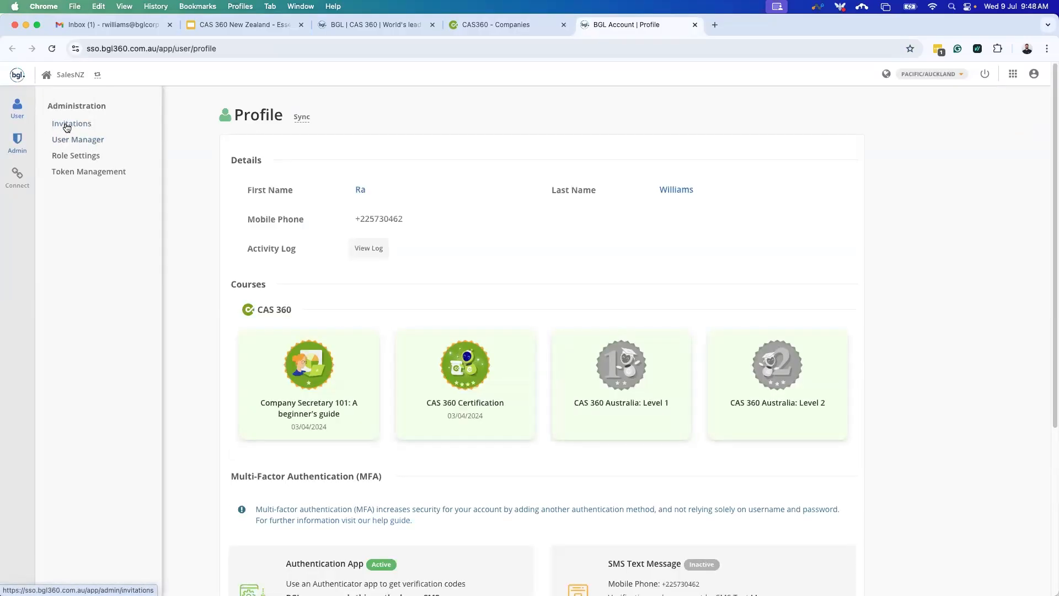
left_click(66, 142)
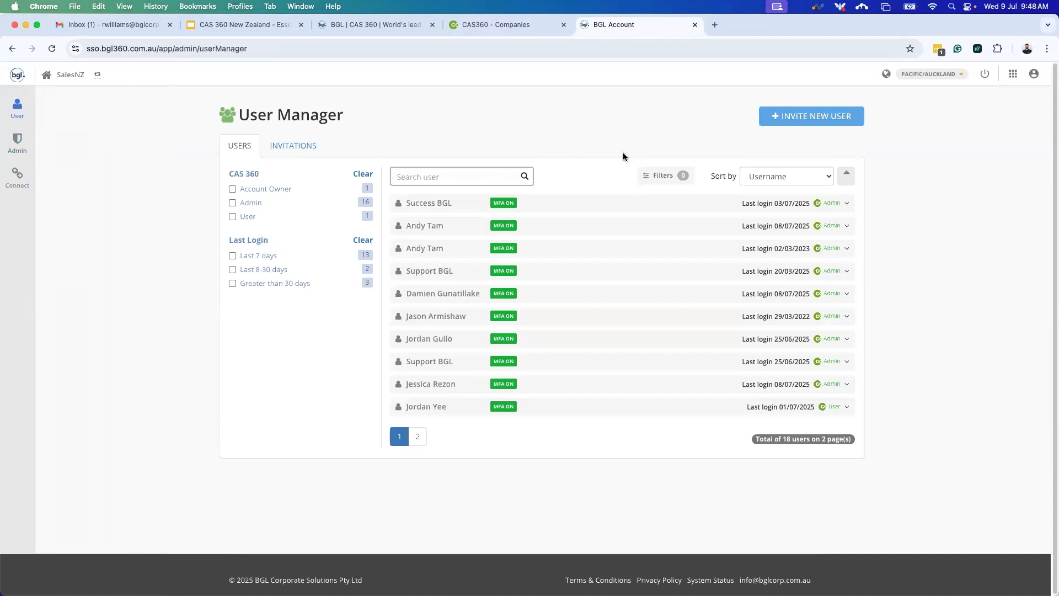
Check the CAS 360 role options for inviting a user, then view the Accountant role's Role Settings.
left_click(814, 116)
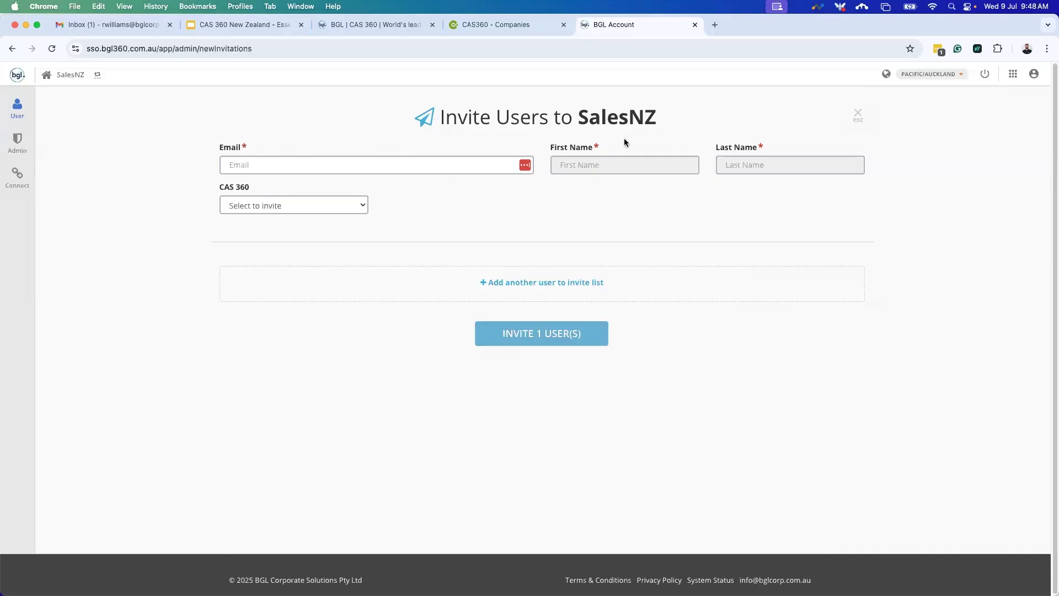
left_click(312, 205)
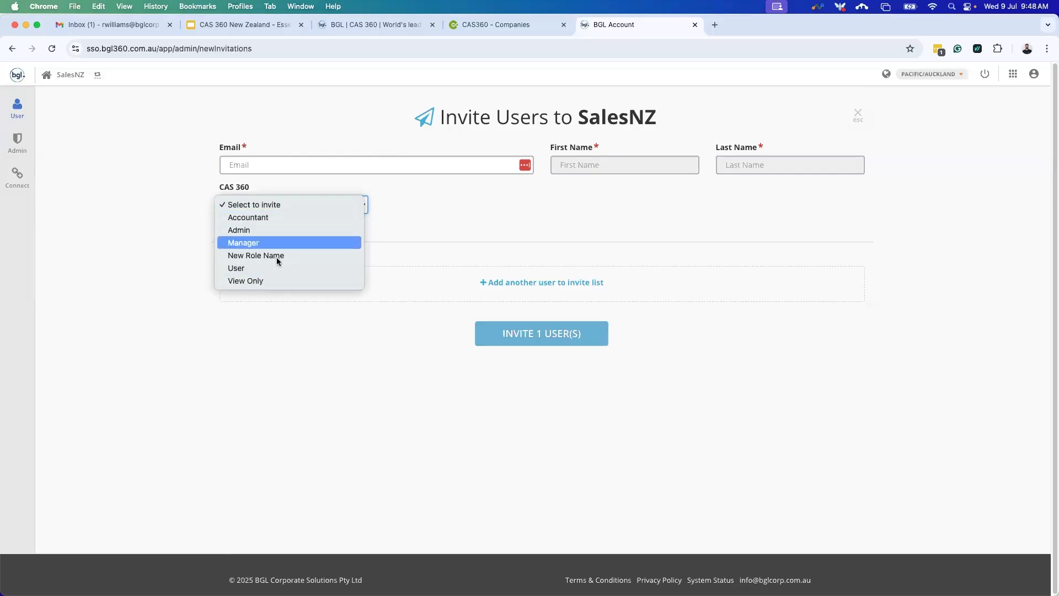
left_click(479, 224)
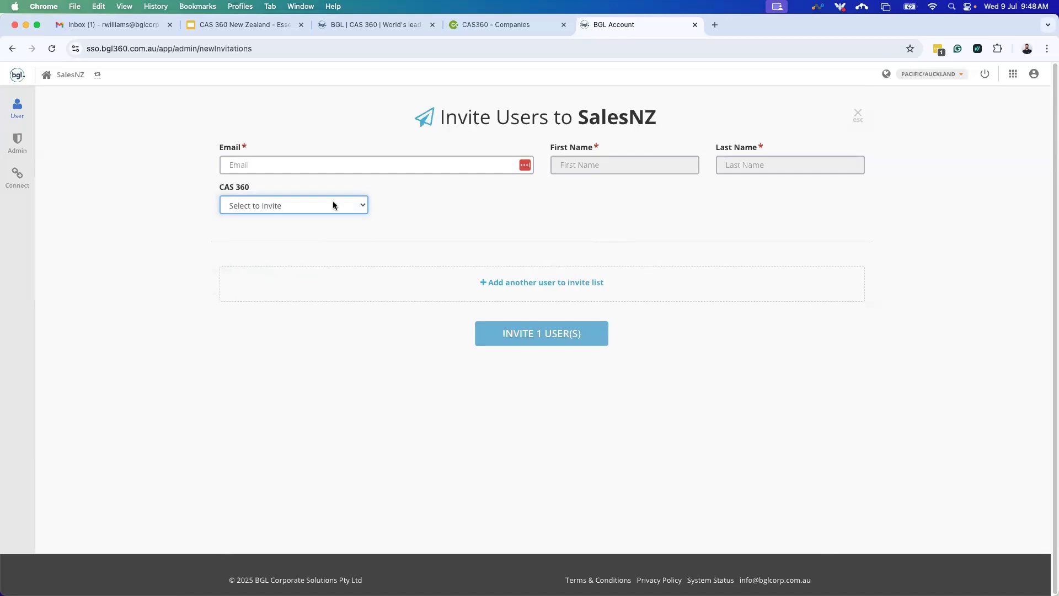
mouse_move(35, 142)
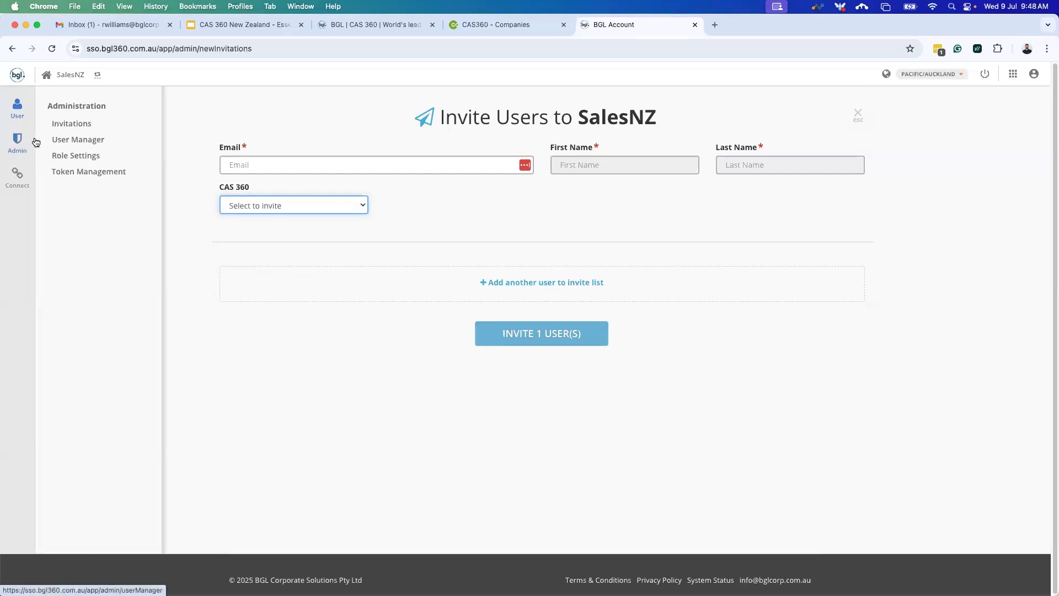
left_click(78, 160)
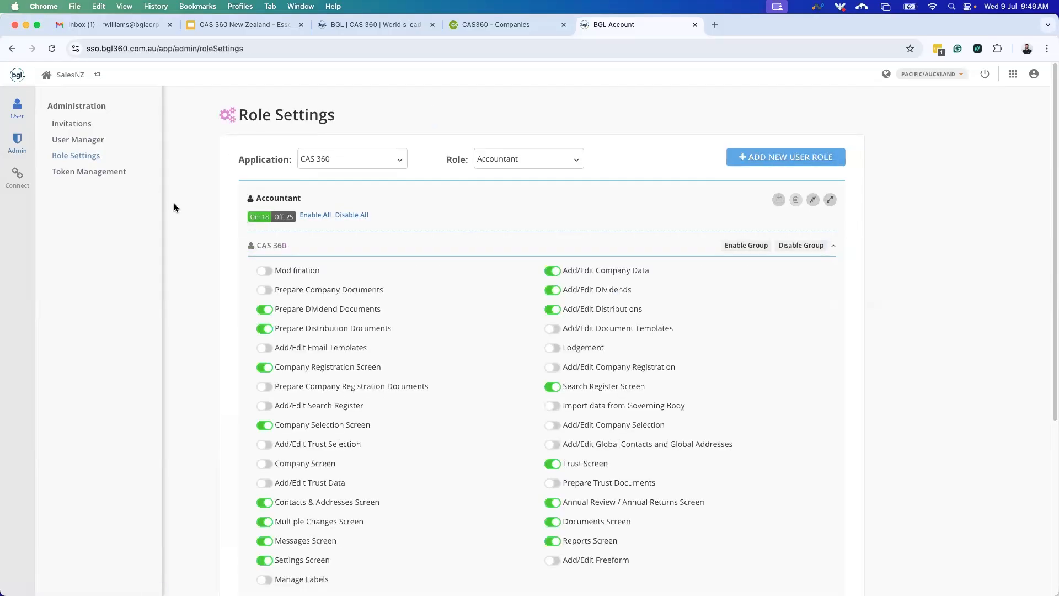
Switch the CAS 360 Role Settings view from Admin to the Manager role.
scroll(463, 290, "down", 2)
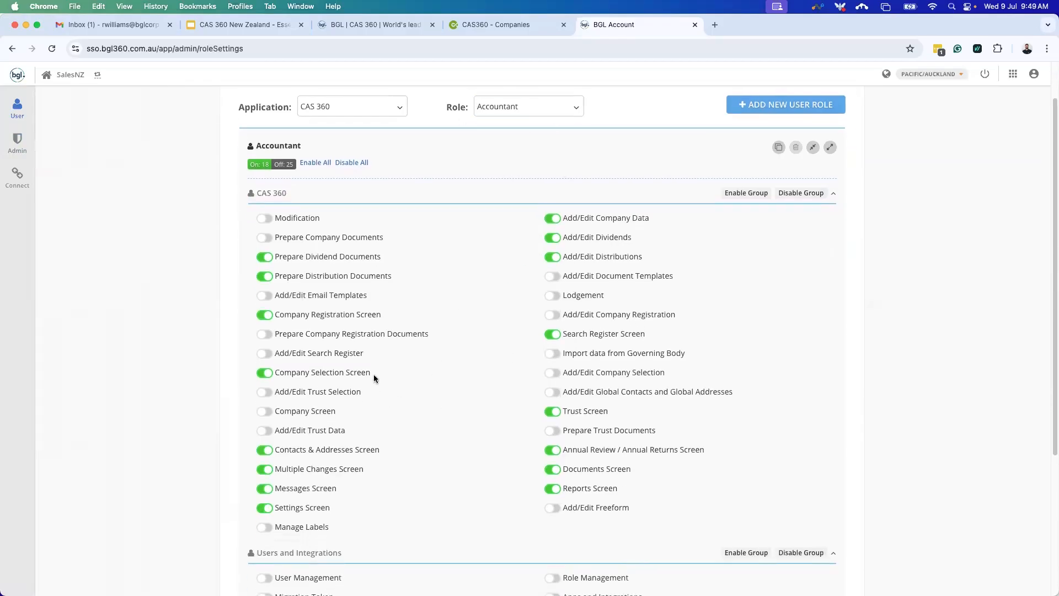
left_click(543, 112)
left_click(517, 149)
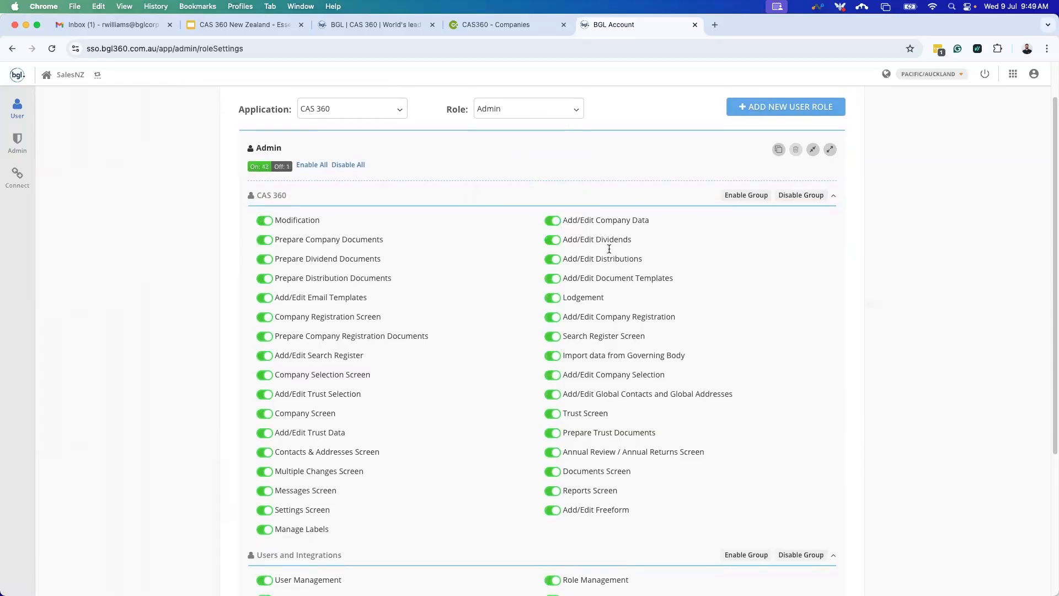
left_click(522, 117)
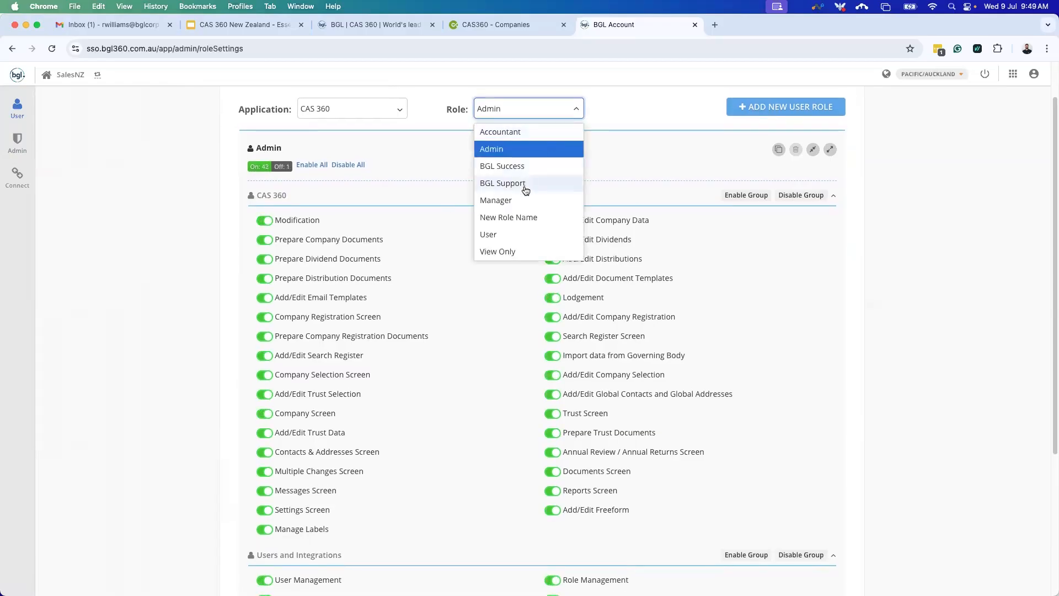
left_click(506, 201)
Review the Manager role's permission toggles: 35 switched on, 8 off.
scroll(459, 307, "down", 2)
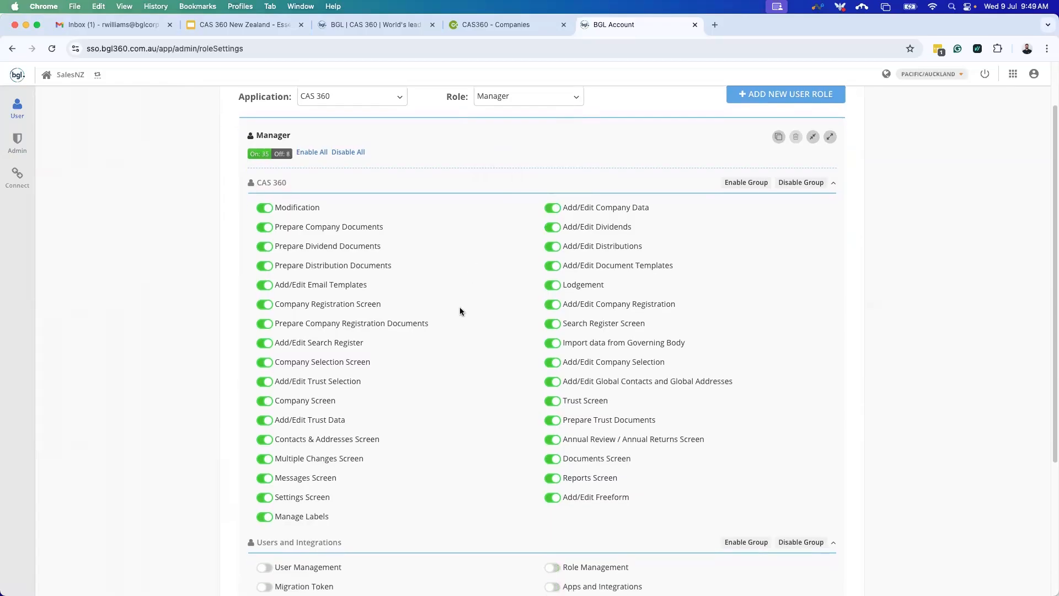
scroll(409, 443, "down", 1)
scroll(401, 441, "up", 3)
scroll(462, 418, "up", 1)
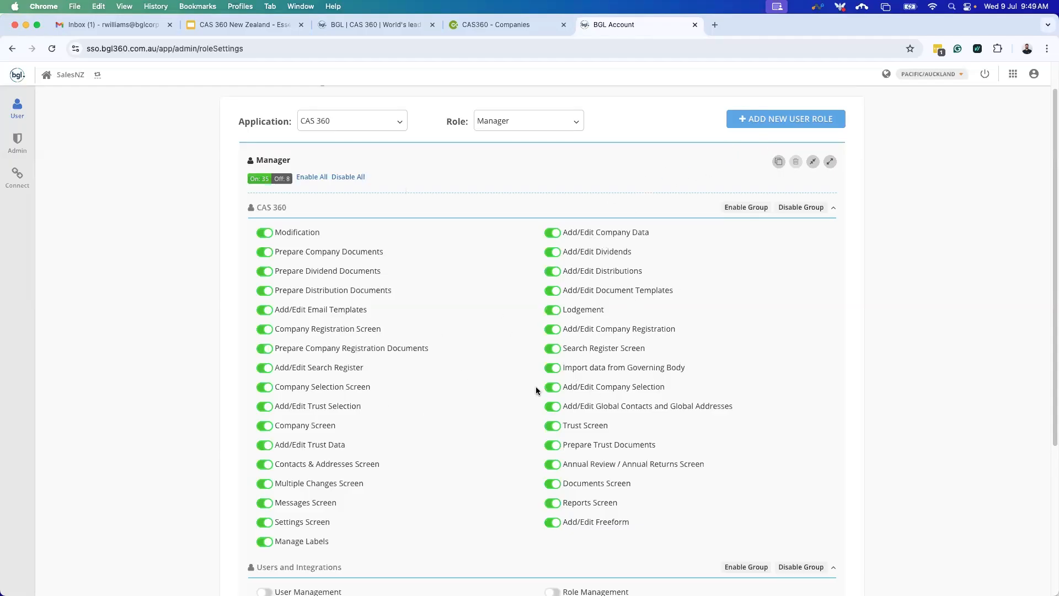
scroll(315, 343, "down", 3)
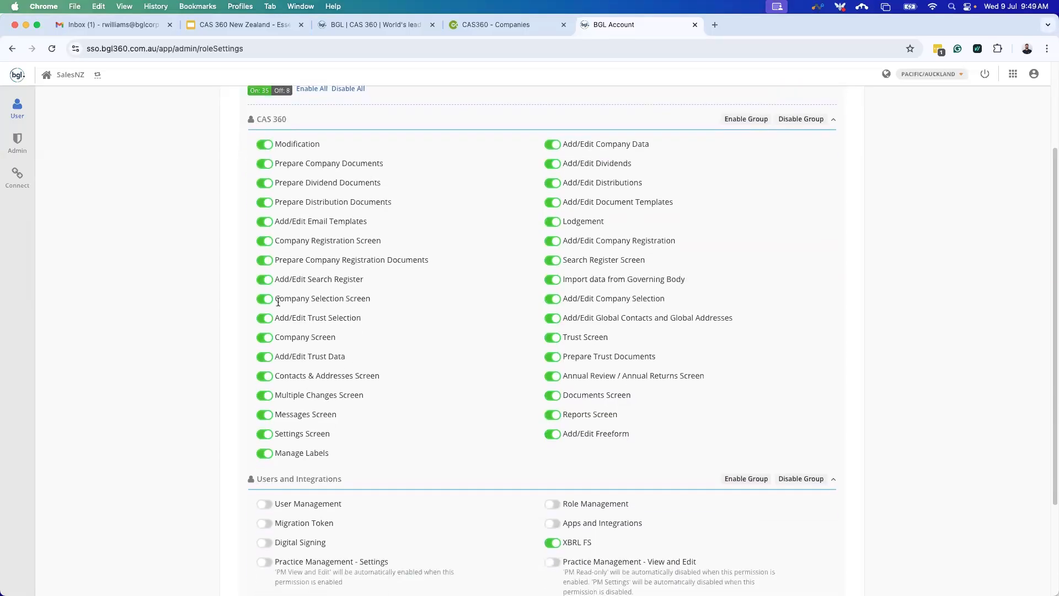
scroll(417, 316, "up", 3)
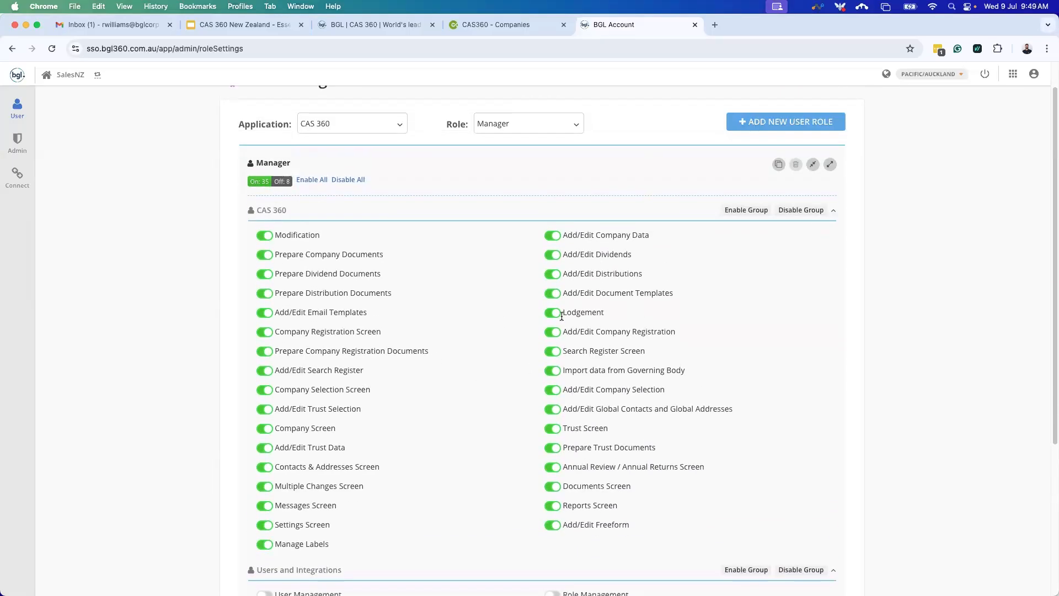
scroll(527, 276, "up", 1)
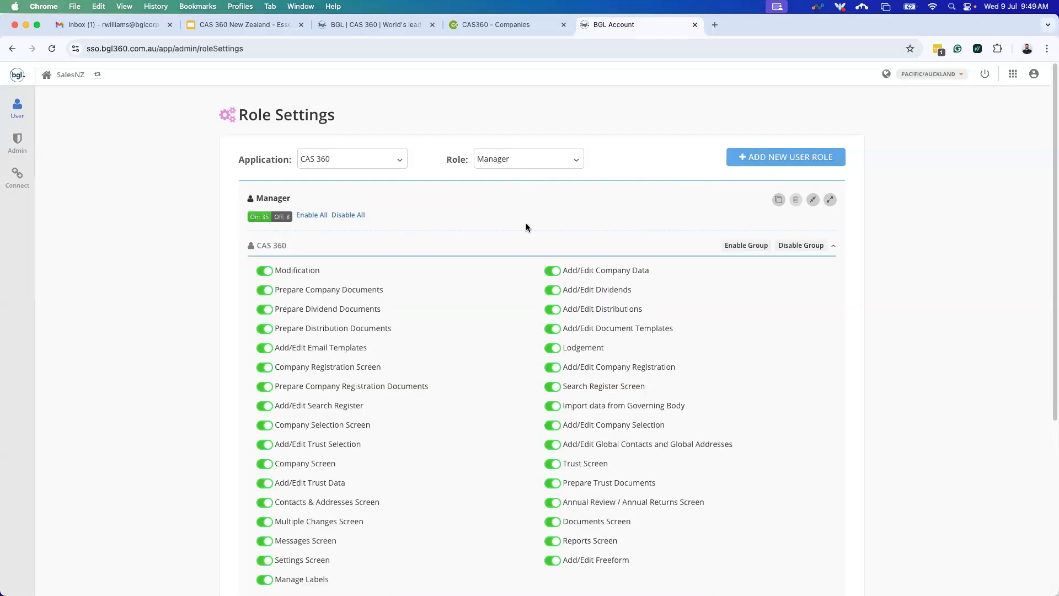
scroll(421, 299, "down", 1)
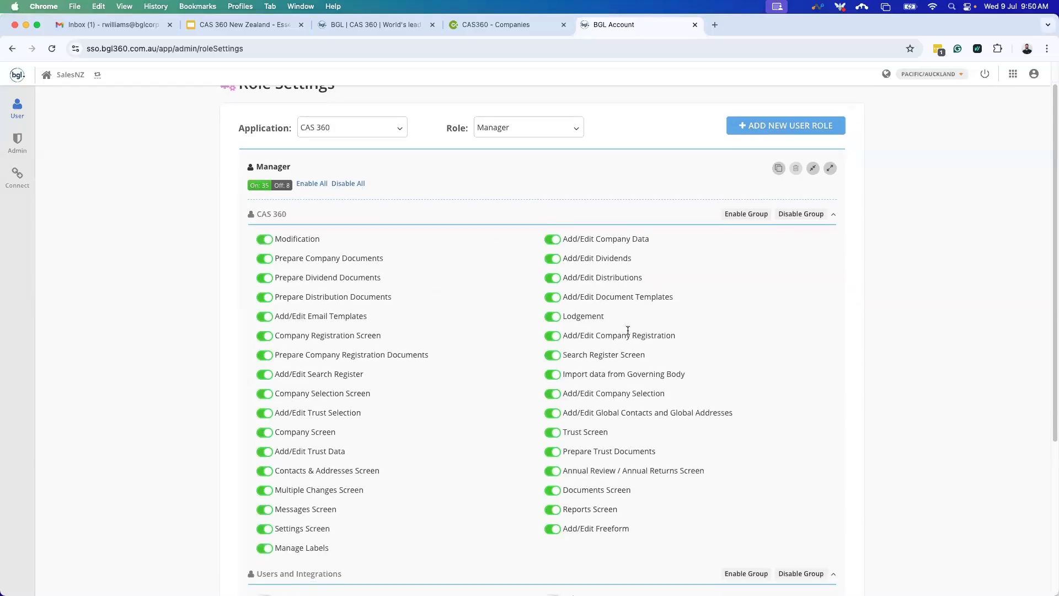
Close the BGL Account tab, dismiss the apps popup, and show CAS 360 notifications.
left_click(695, 25)
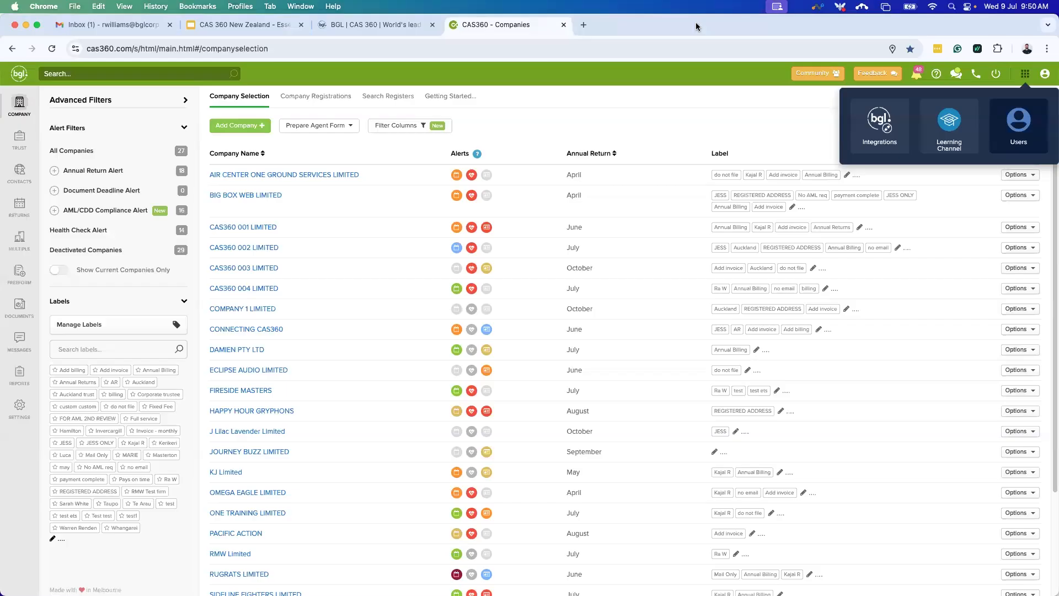
left_click(716, 118)
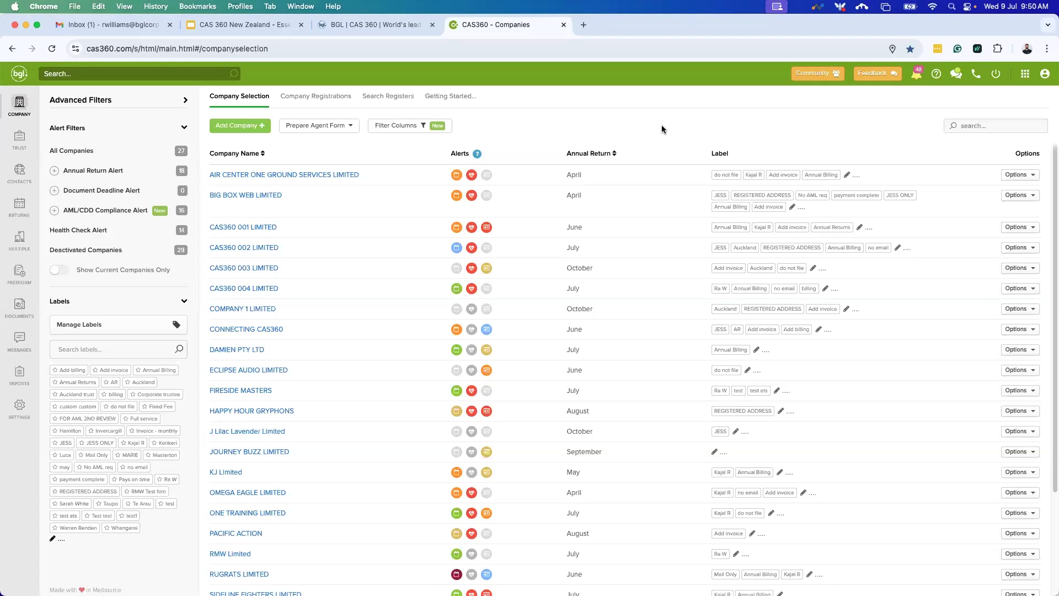
left_click(918, 77)
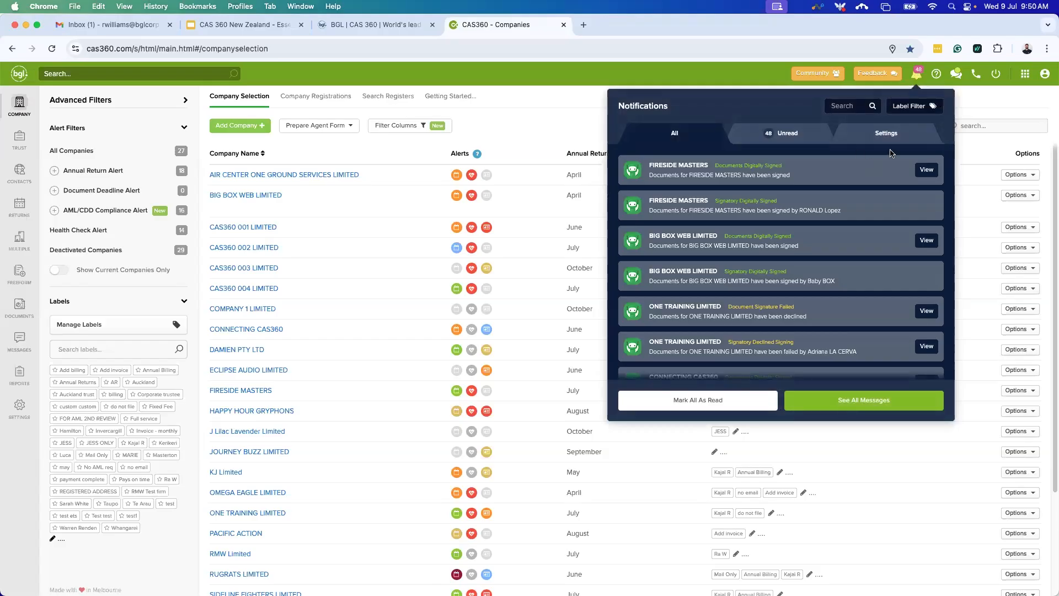
Filter notifications to unread ones, then show the Email Subscriptions settings.
mouse_move(804, 232)
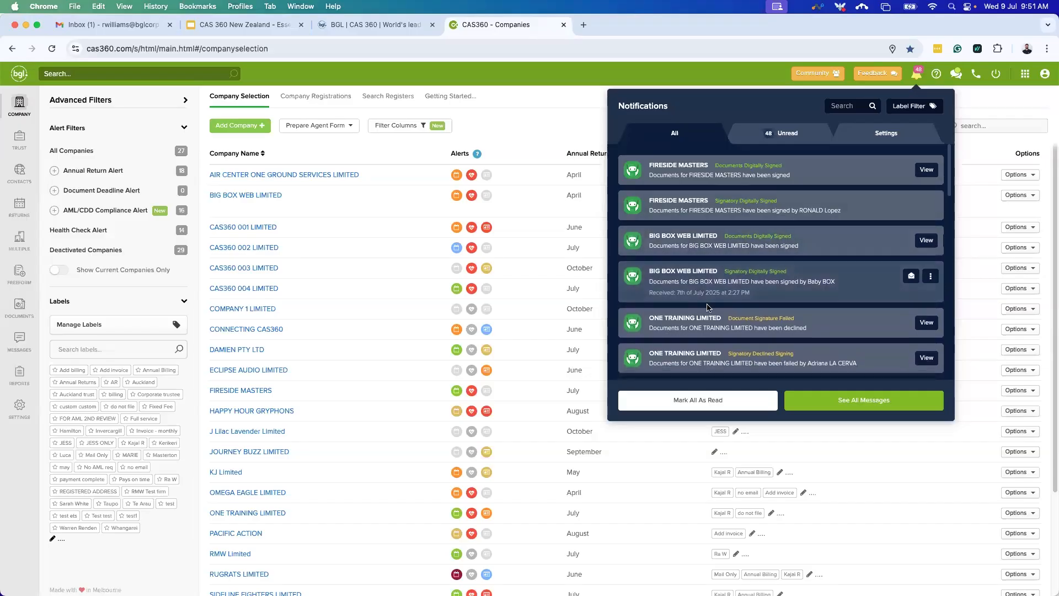
scroll(717, 276, "down", 3)
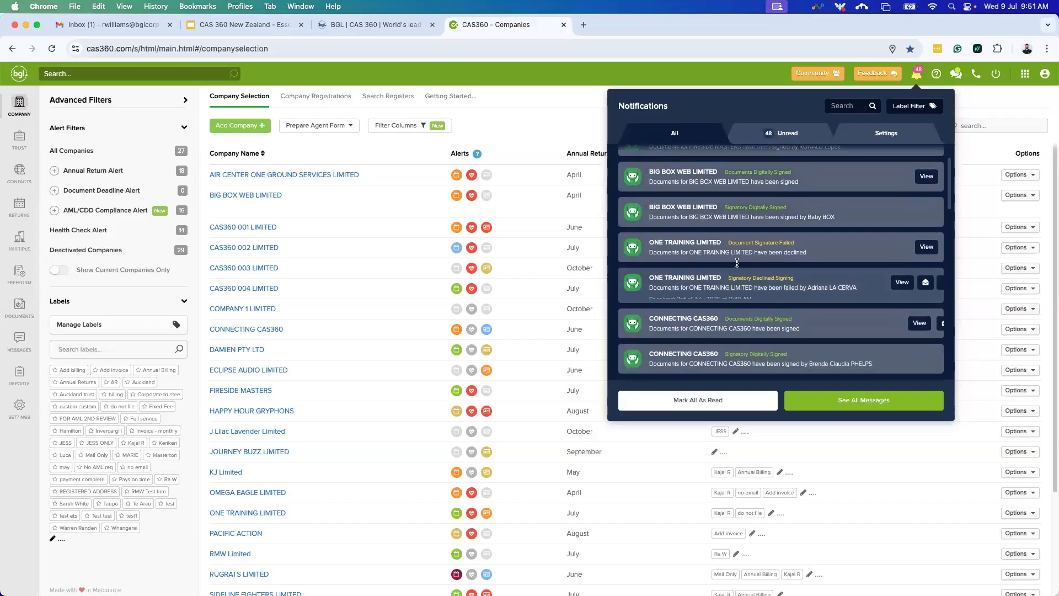
scroll(734, 270, "up", 3)
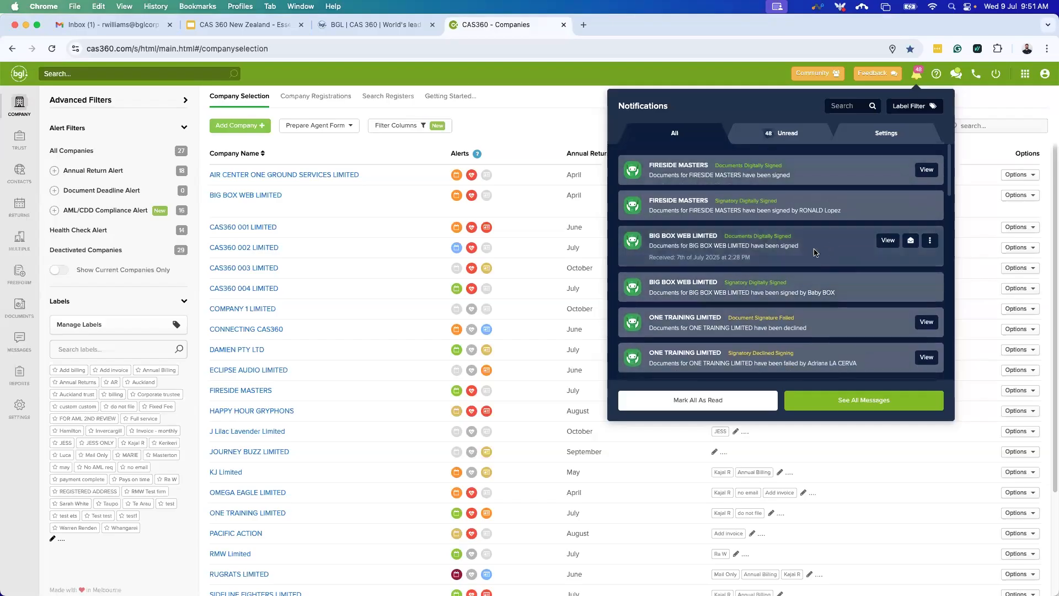
left_click(779, 134)
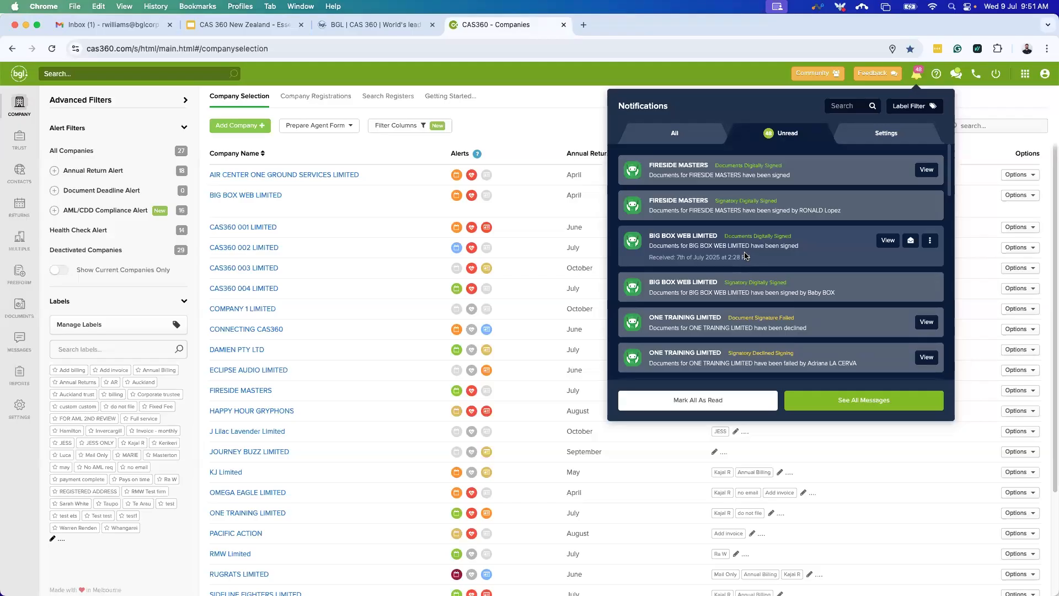
left_click(877, 135)
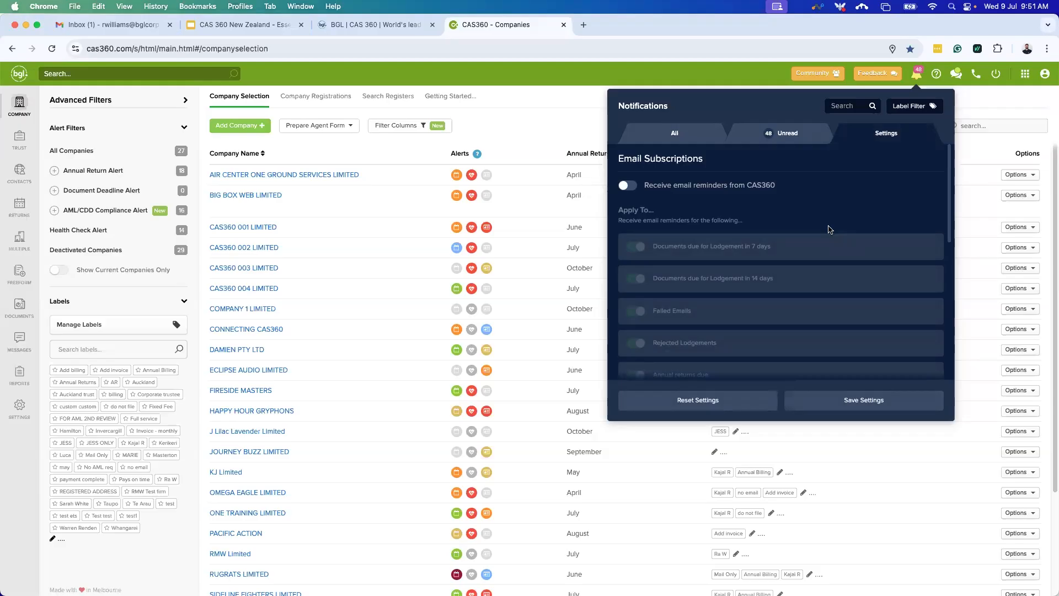
Switch on email reminders from CAS360 and review the enabled reminder types.
left_click(627, 186)
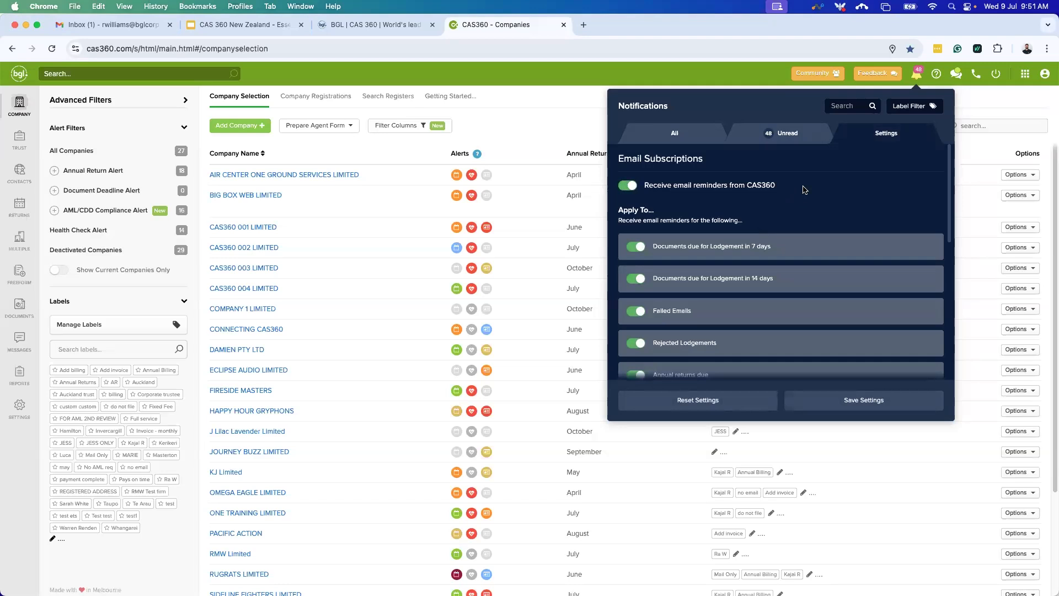
scroll(816, 287, "down", 1)
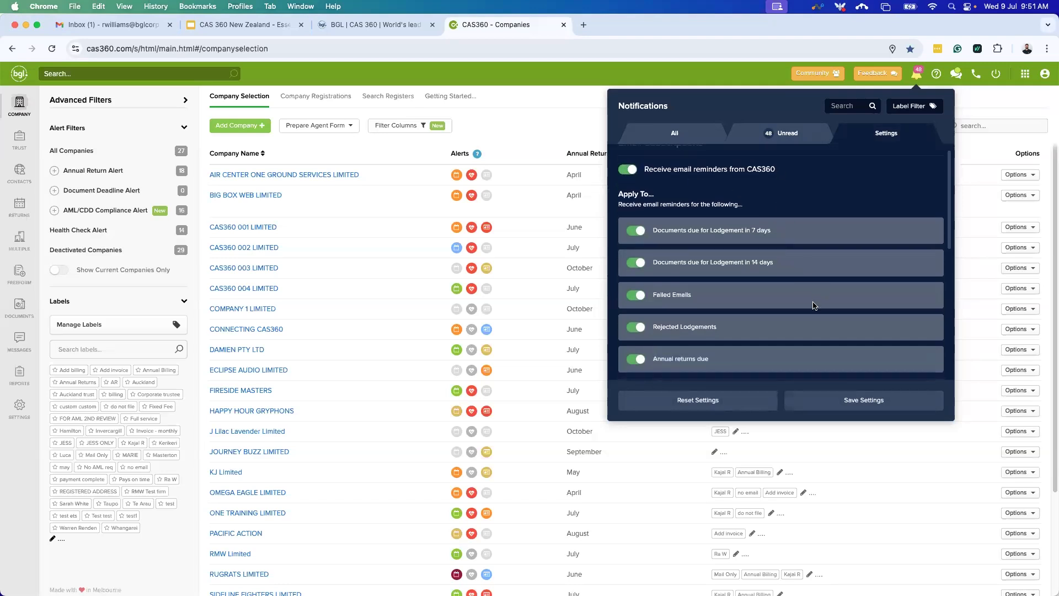
scroll(814, 306, "down", 1)
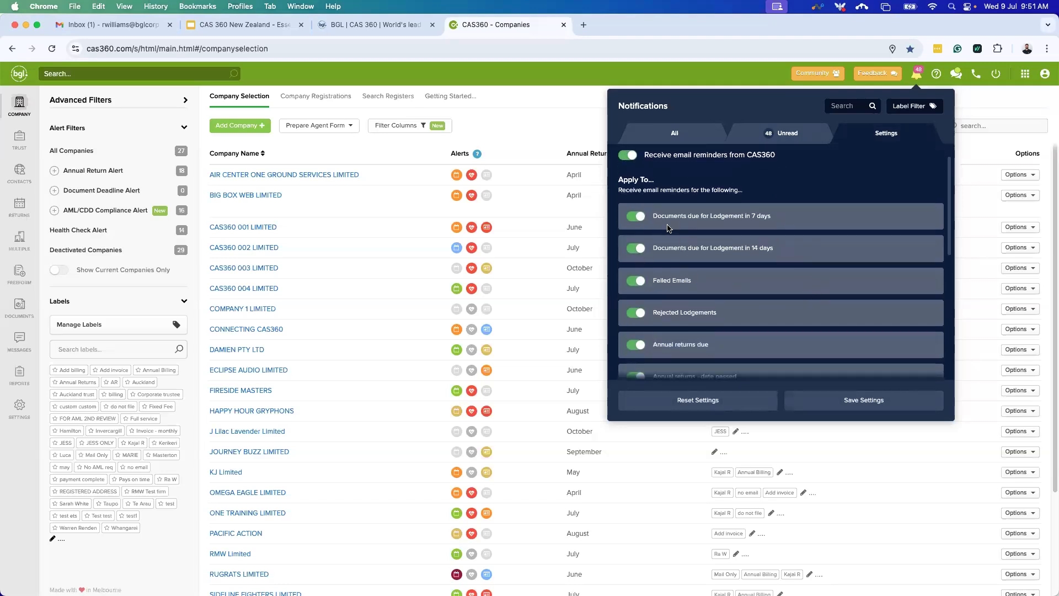
scroll(672, 269, "down", 2)
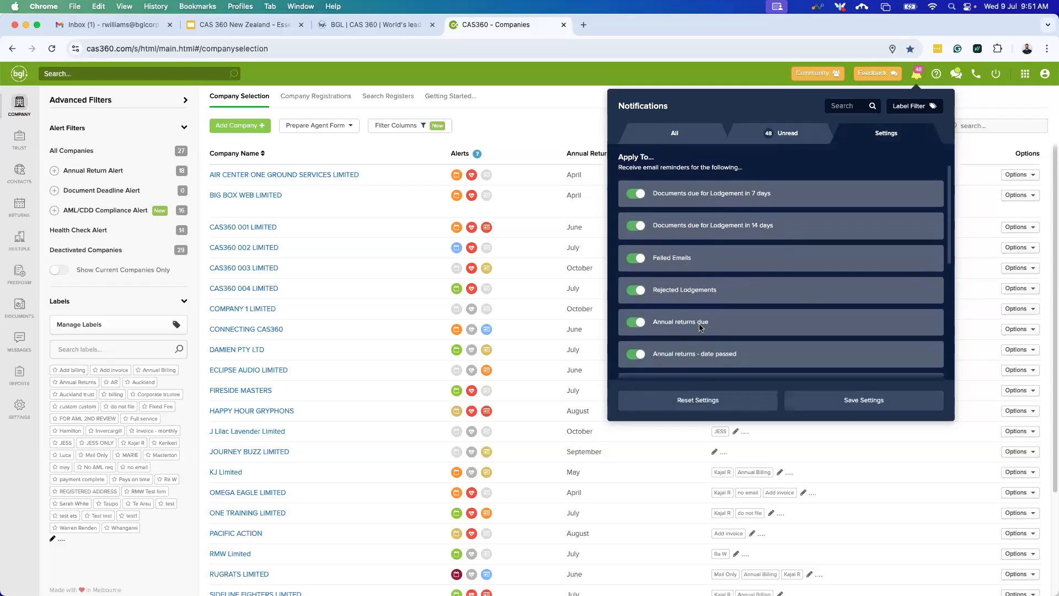
scroll(699, 327, "down", 3)
scroll(711, 325, "down", 1)
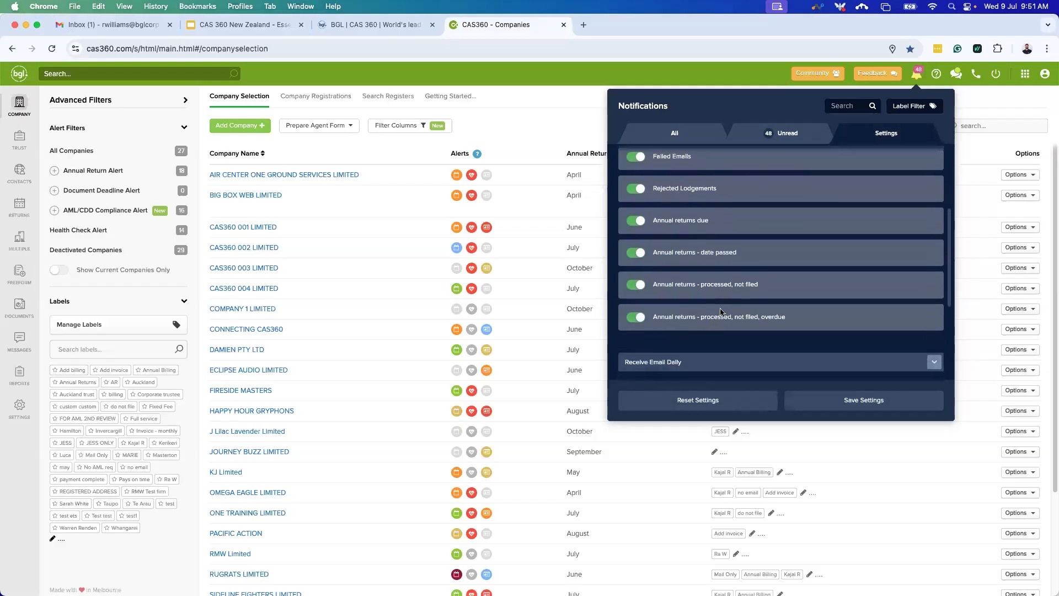
scroll(729, 297, "down", 1)
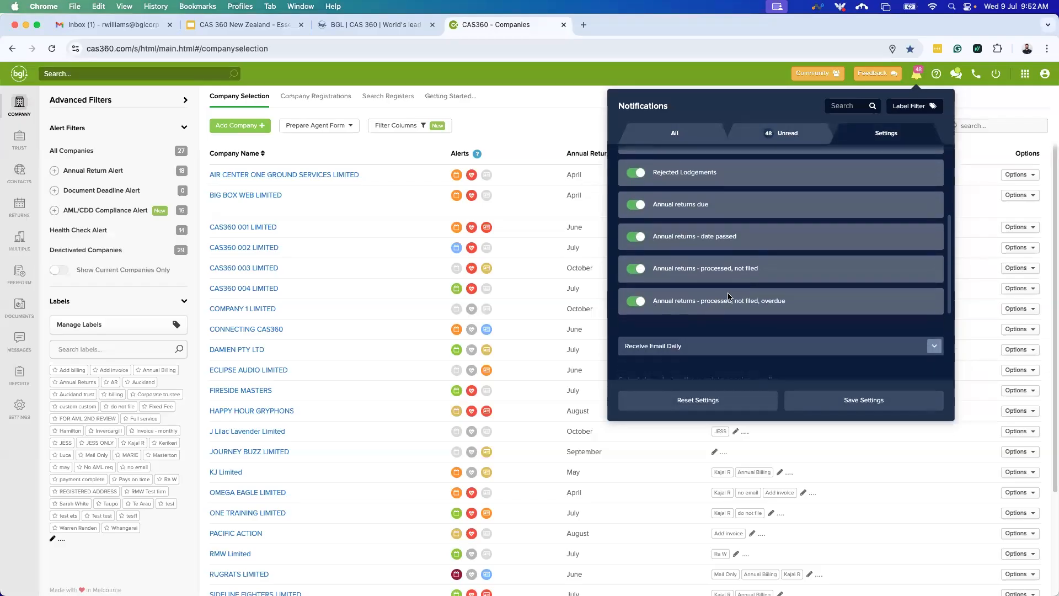
scroll(732, 309, "up", 4)
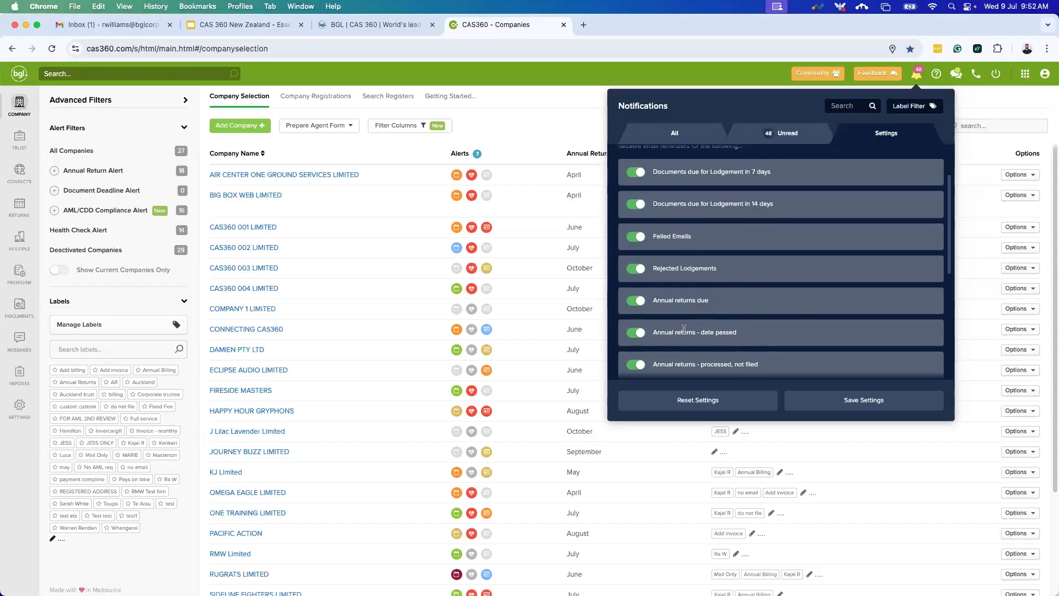
scroll(659, 333, "down", 1)
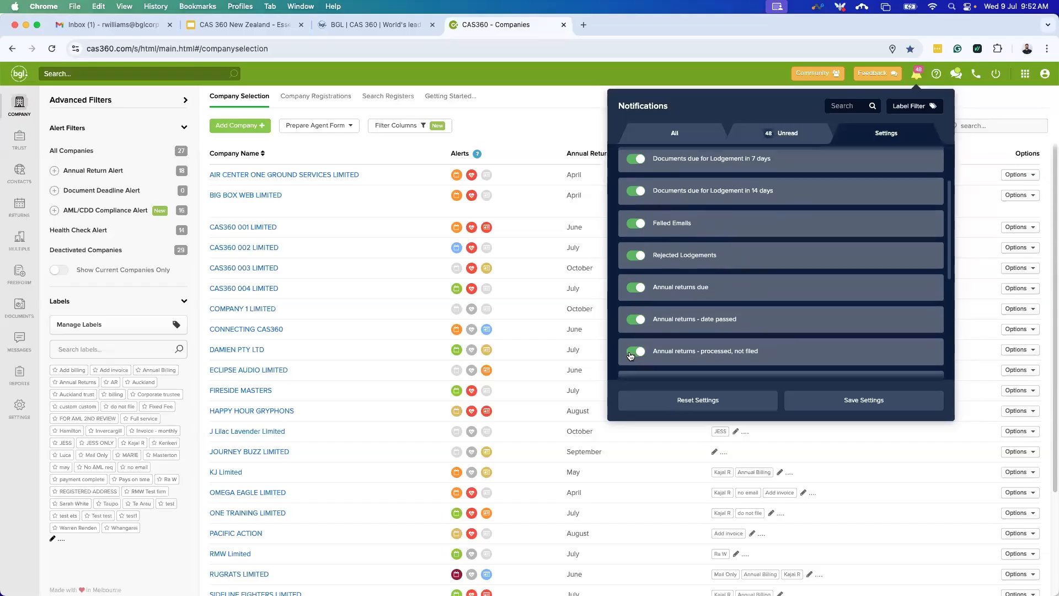
scroll(736, 347, "down", 2)
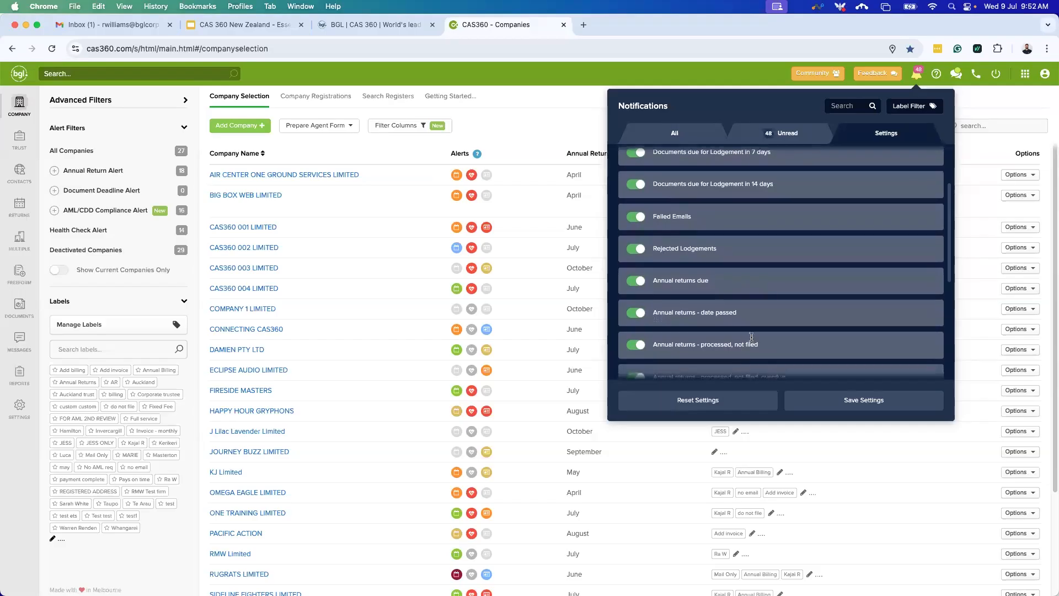
scroll(750, 323, "down", 4)
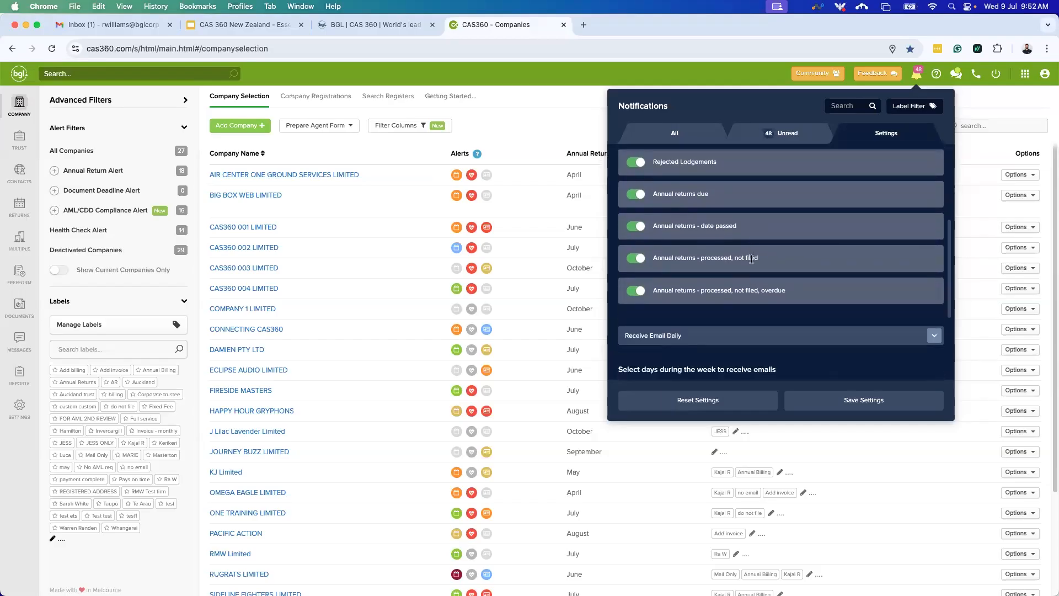
scroll(773, 279, "down", 4)
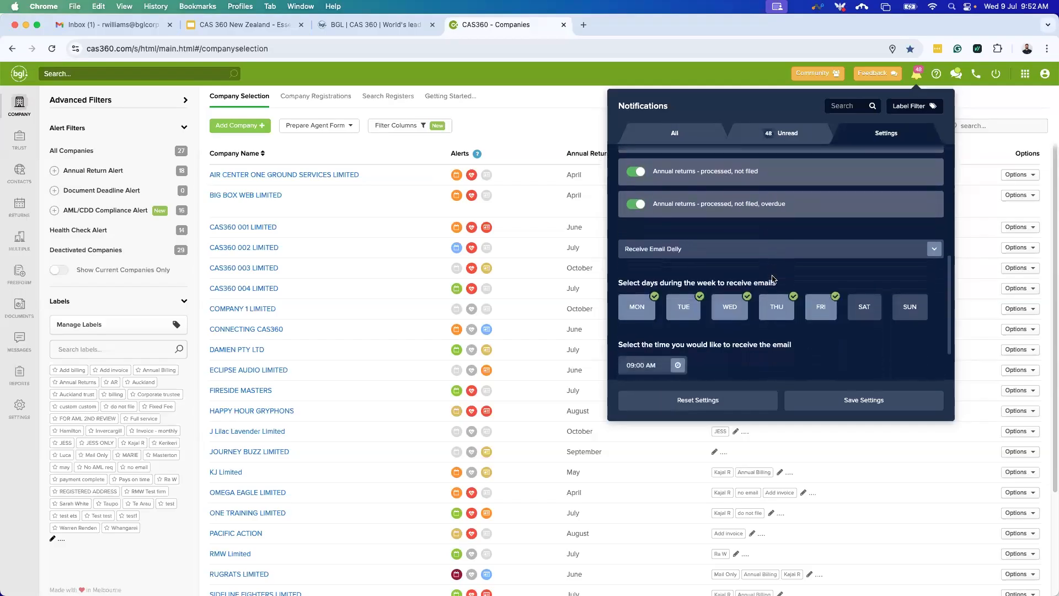
Keep frequency Daily, Monday–Friday at 09:00 AM for the whole firm, and save.
left_click(933, 249)
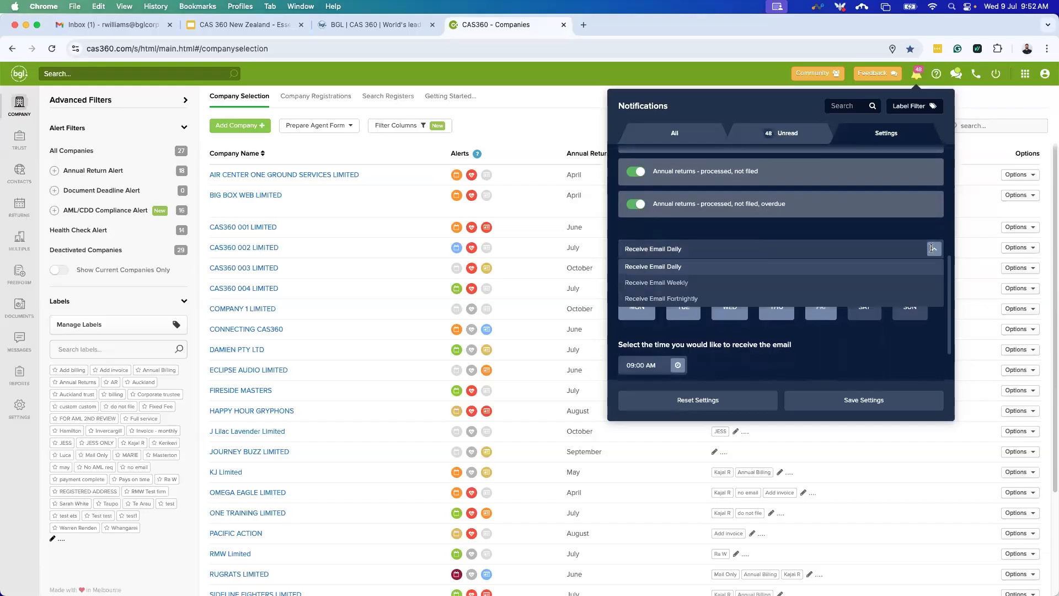
left_click(932, 238)
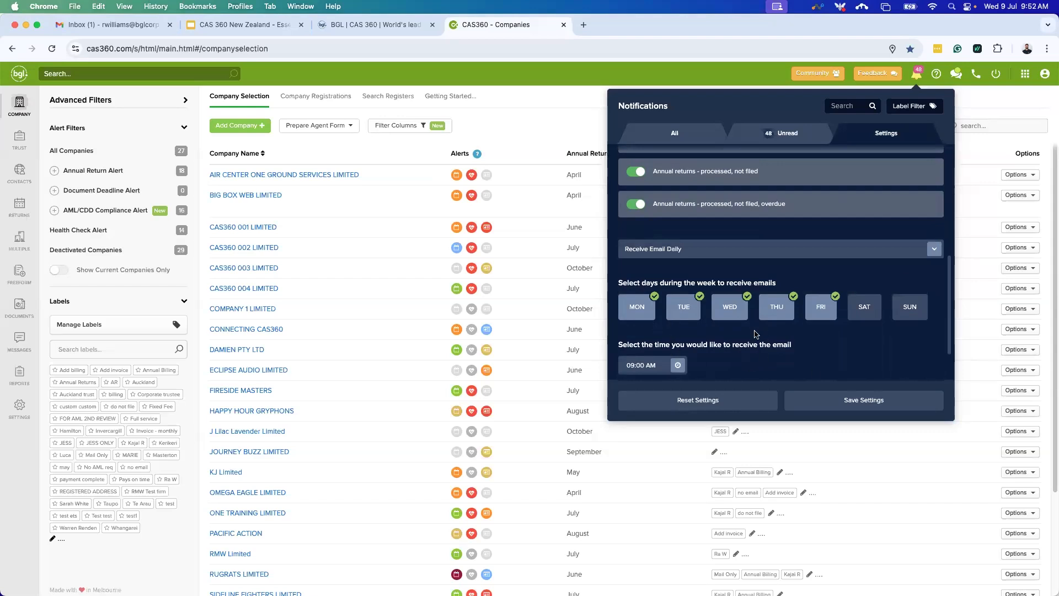
scroll(864, 343, "down", 2)
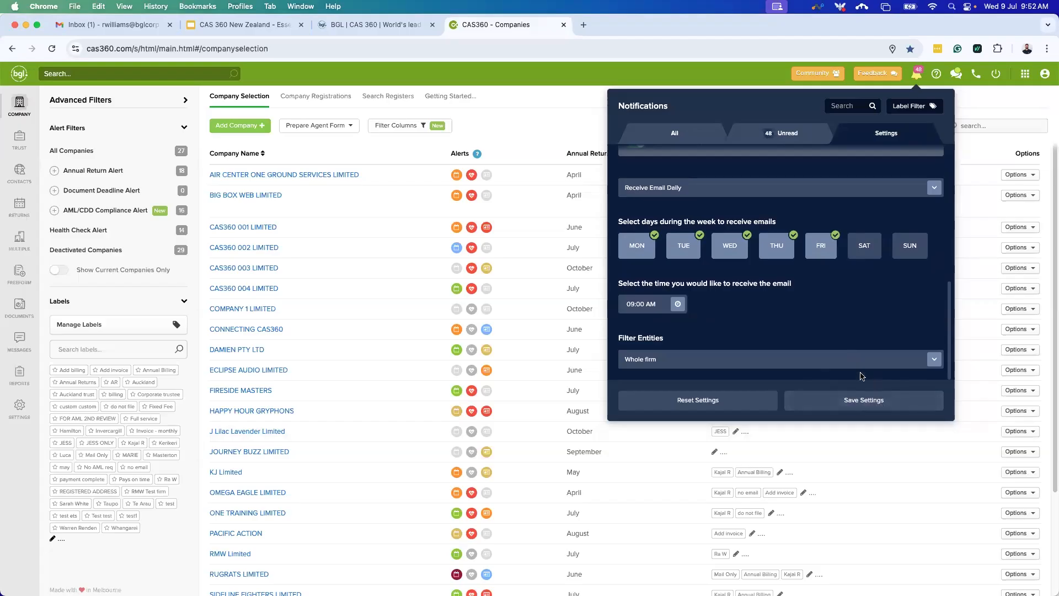
left_click(862, 400)
Go from the notifications list to Messages and show the Outbox of all sent messages.
left_click(668, 136)
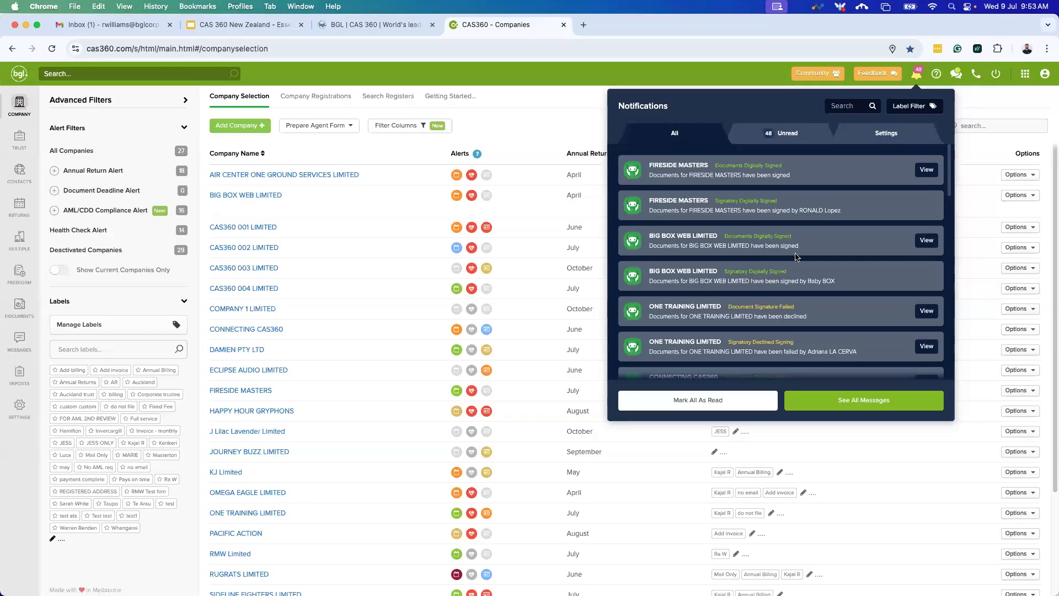
left_click(841, 405)
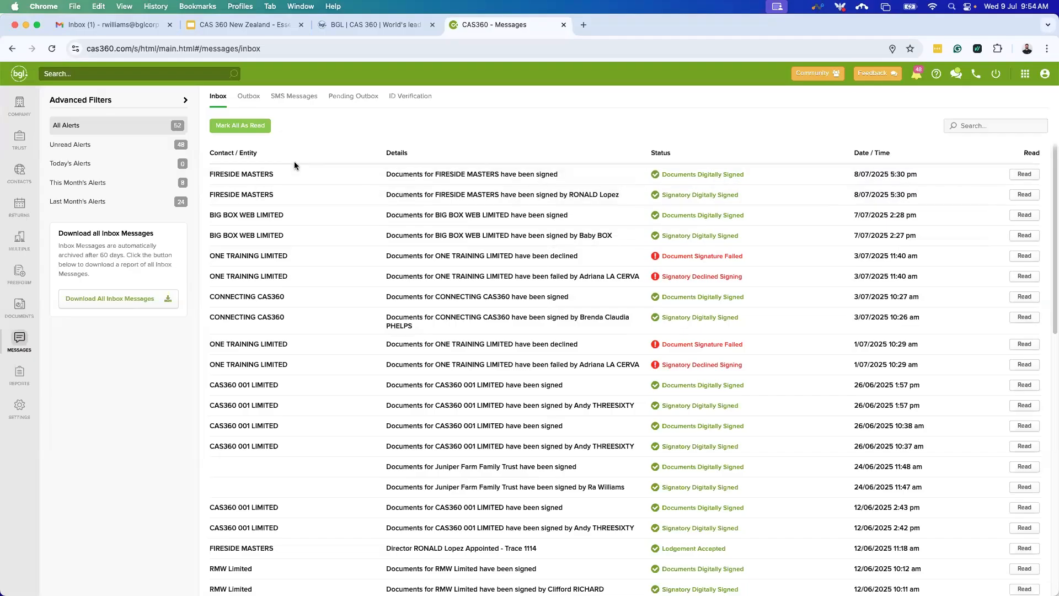
left_click(250, 97)
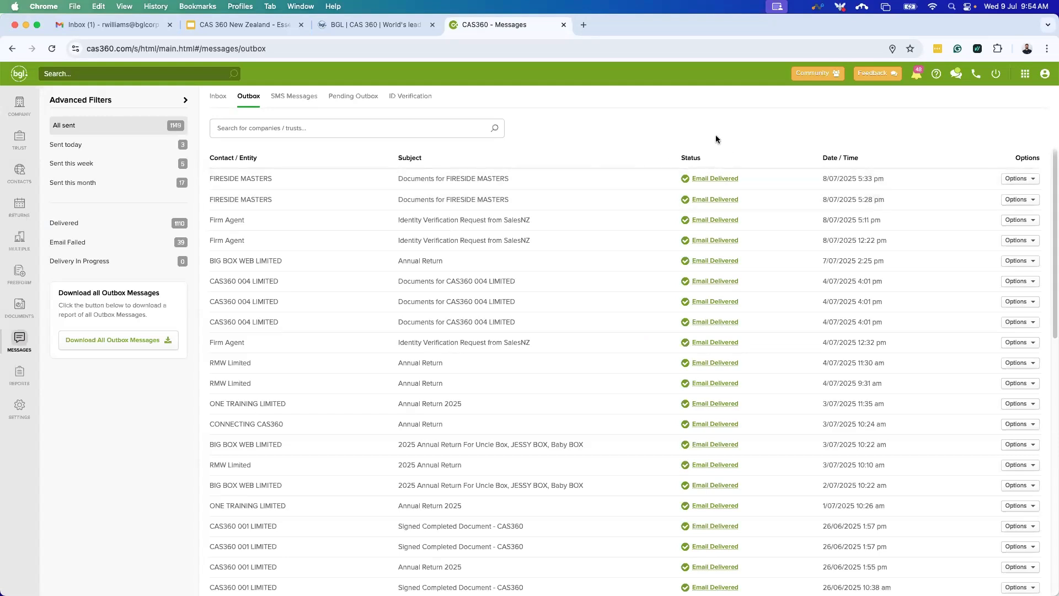
Preview the delivered FIRESIDE MASTERS email, close it, then check the empty Pending Outbox.
left_click(716, 179)
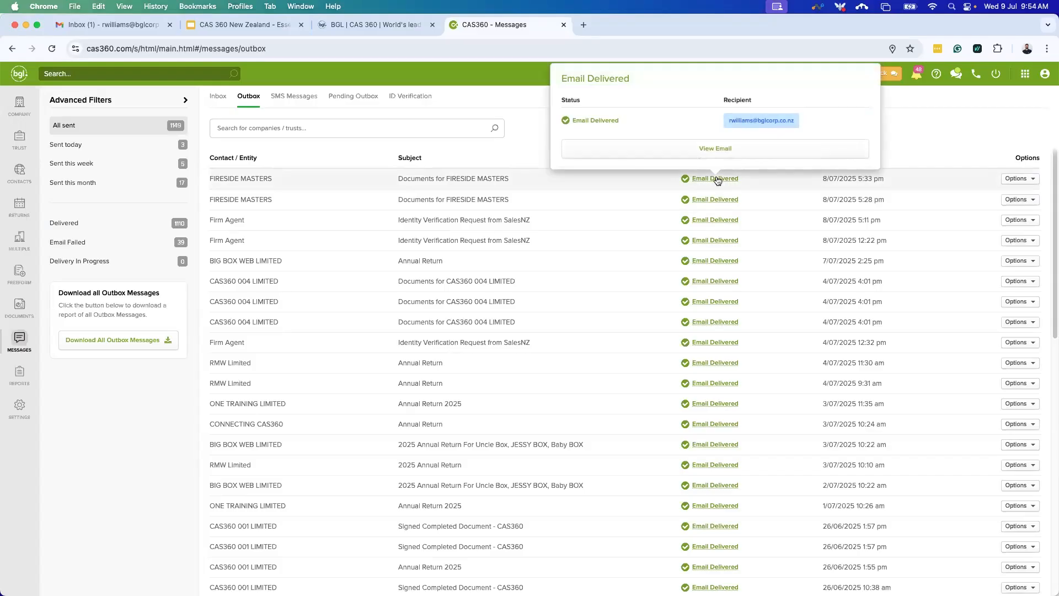
left_click(716, 150)
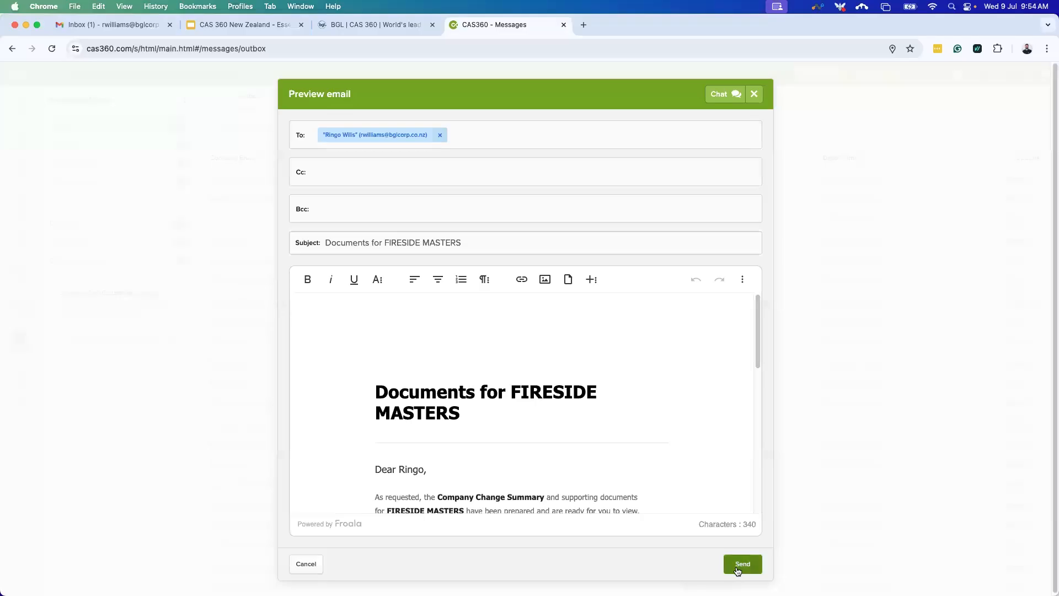
left_click(306, 564)
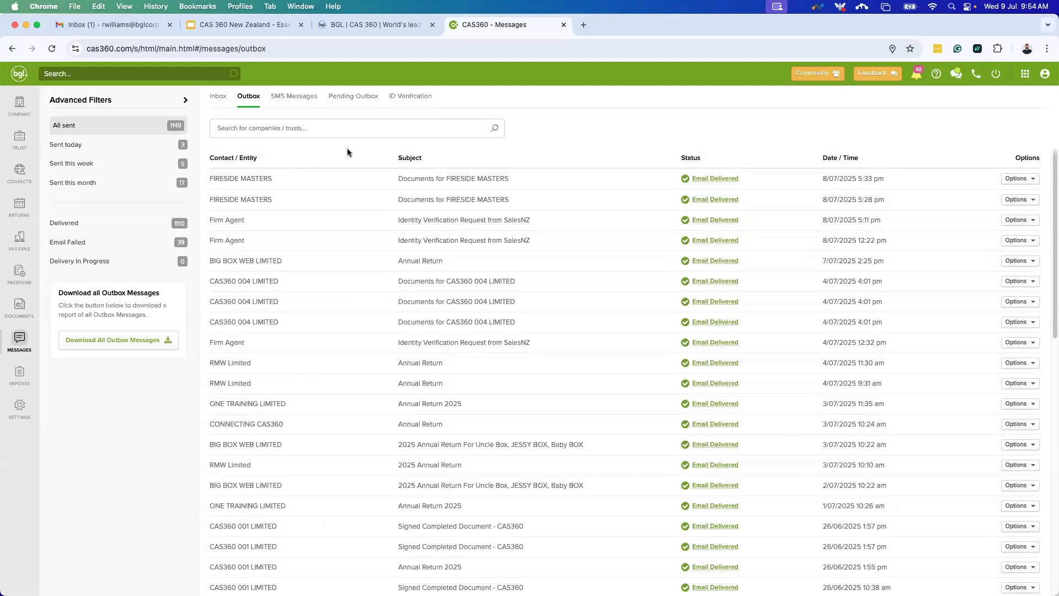
left_click(344, 102)
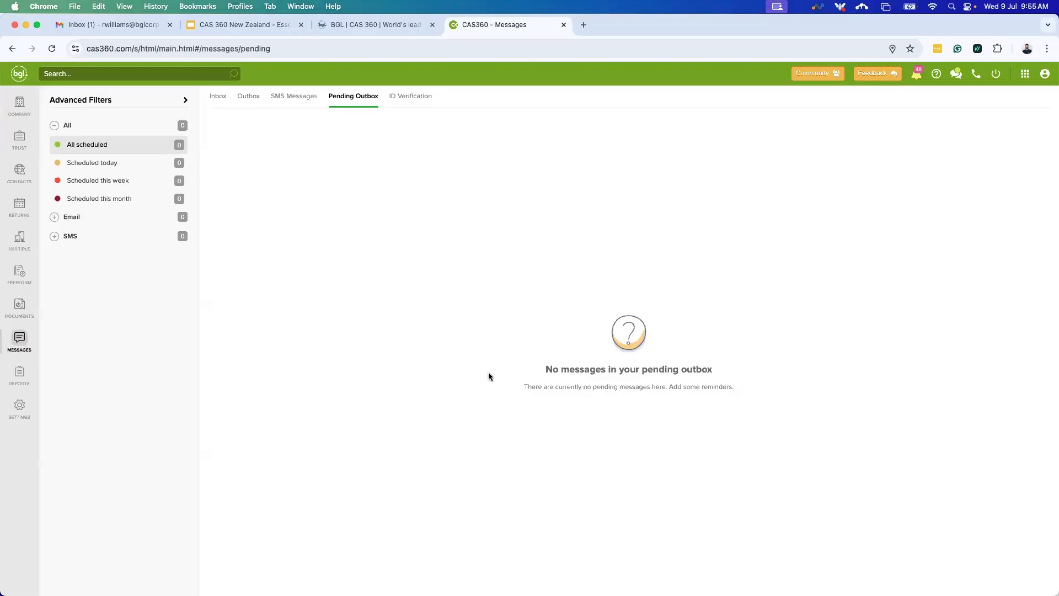
Scroll through the 66 ID verification requests (27 pending), then return to the Outbox.
left_click(408, 104)
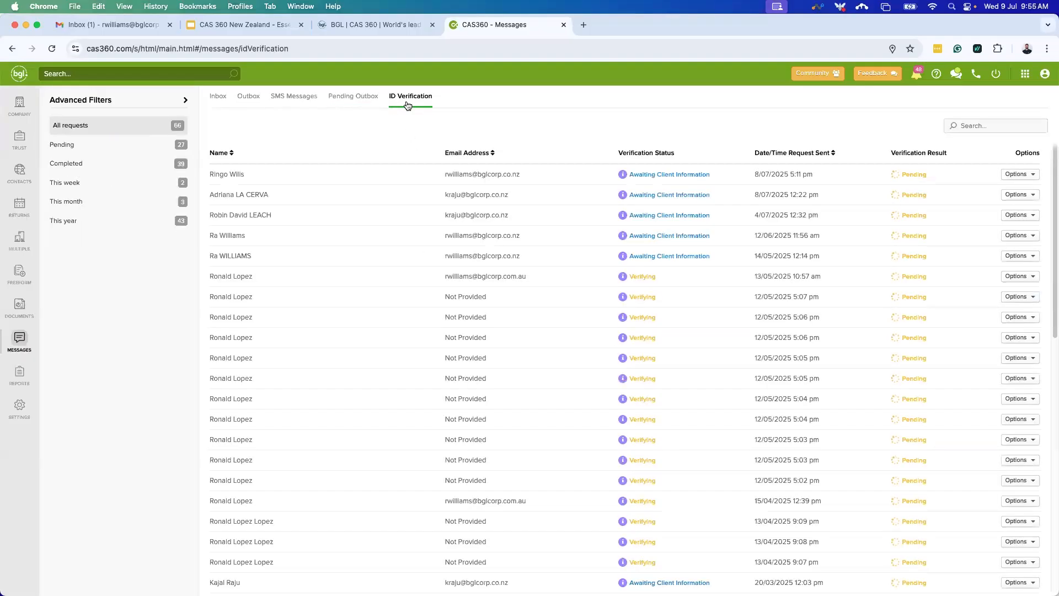
scroll(232, 411, "down", 3)
scroll(242, 411, "down", 1)
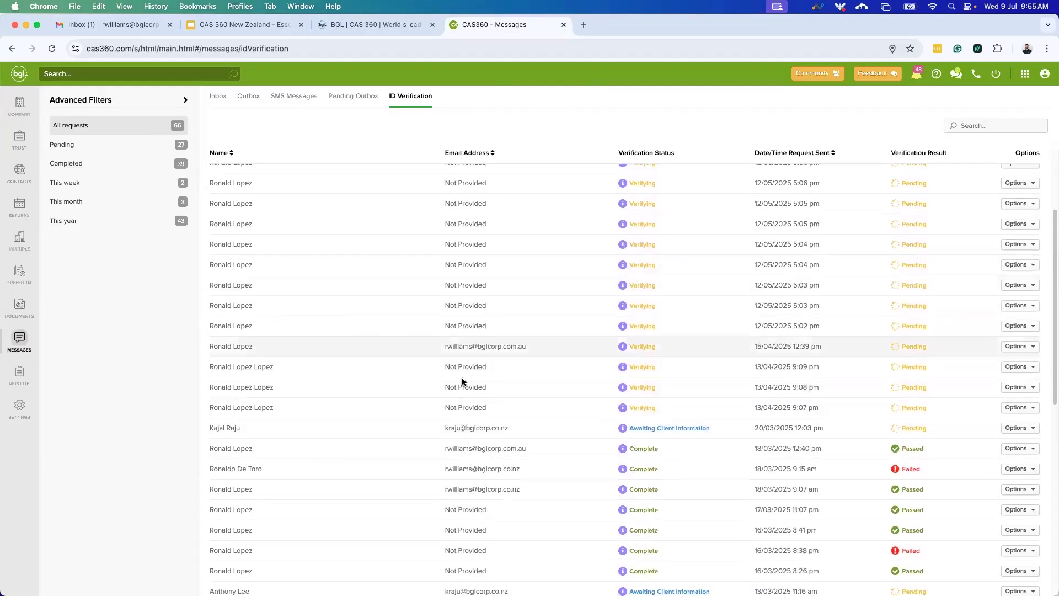
scroll(451, 353, "down", 2)
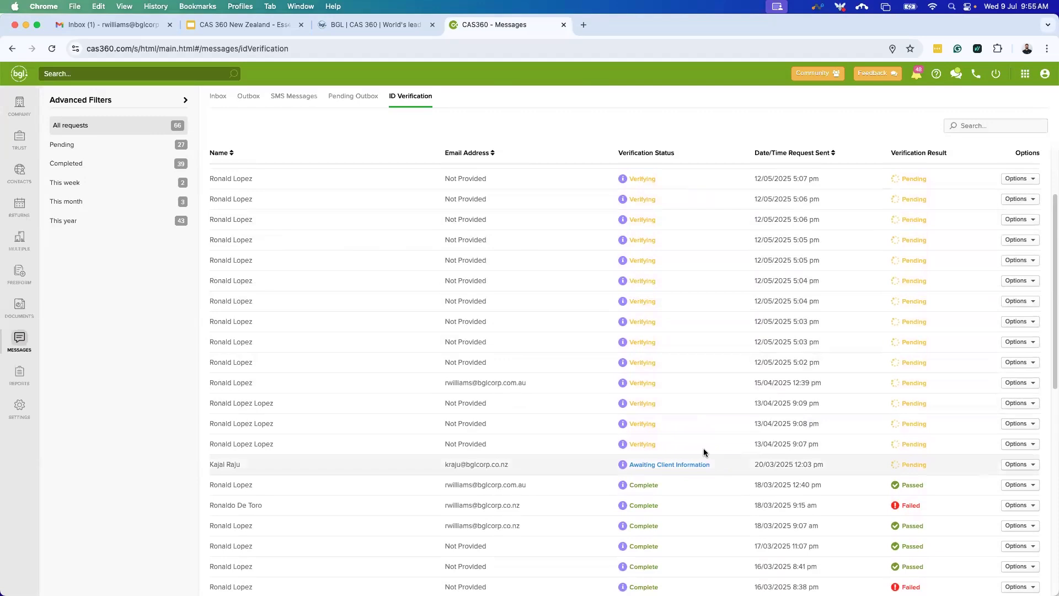
scroll(472, 477, "down", 1)
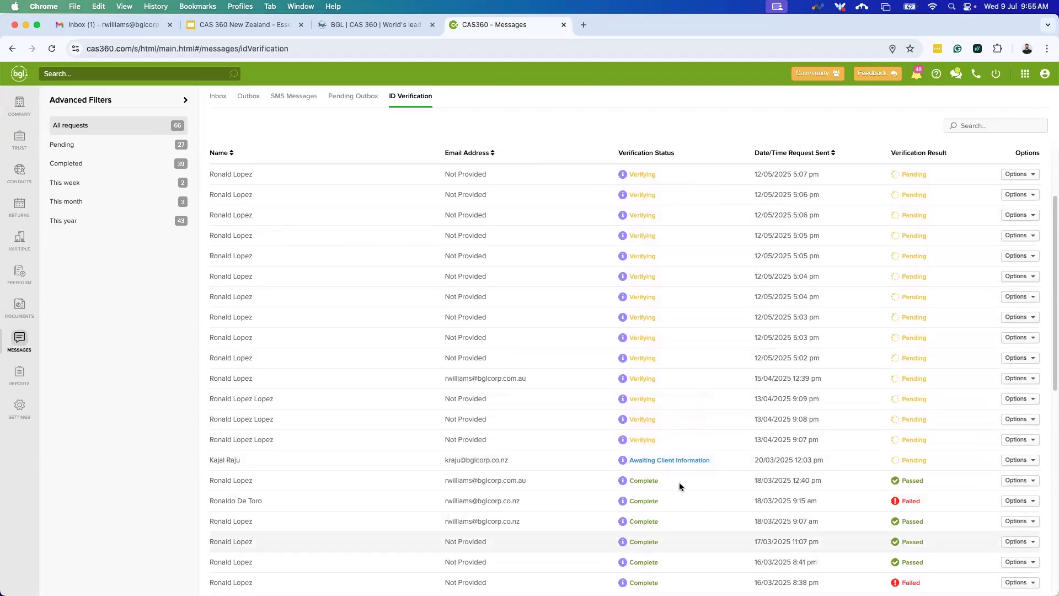
scroll(570, 458, "down", 3)
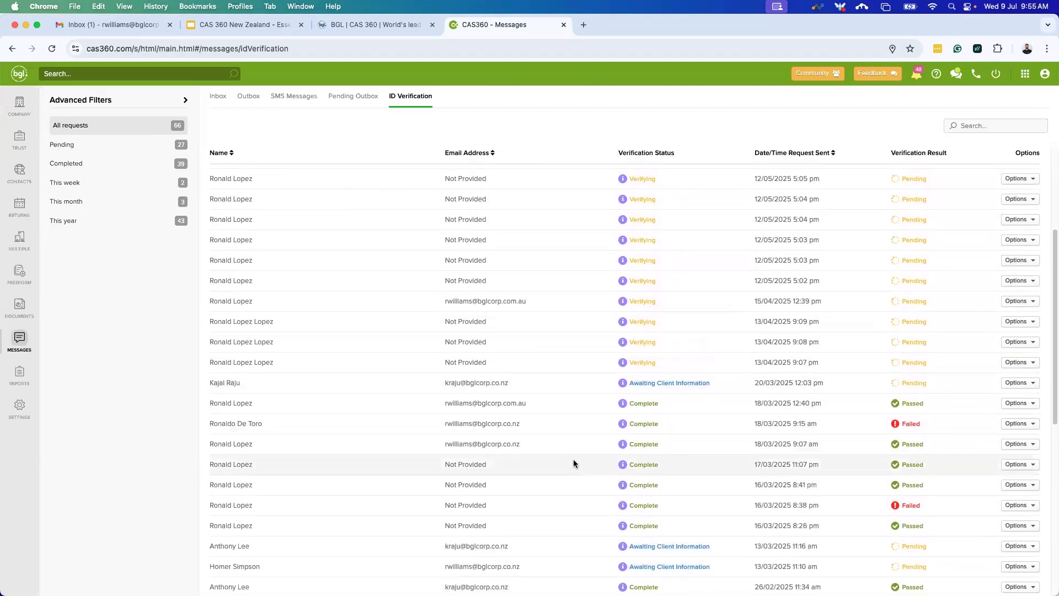
scroll(573, 350, "up", 4)
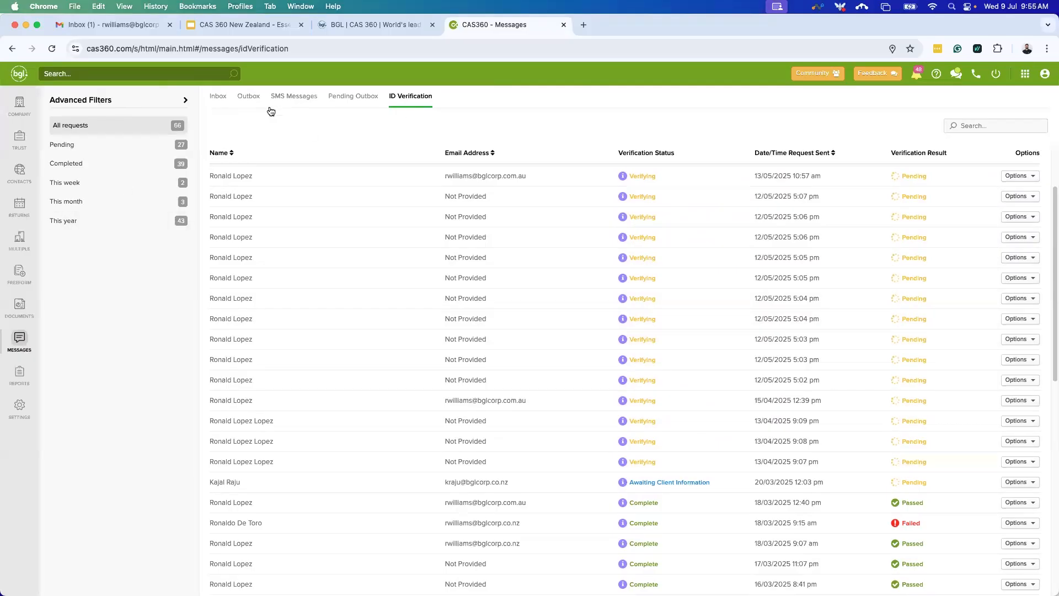
left_click(249, 99)
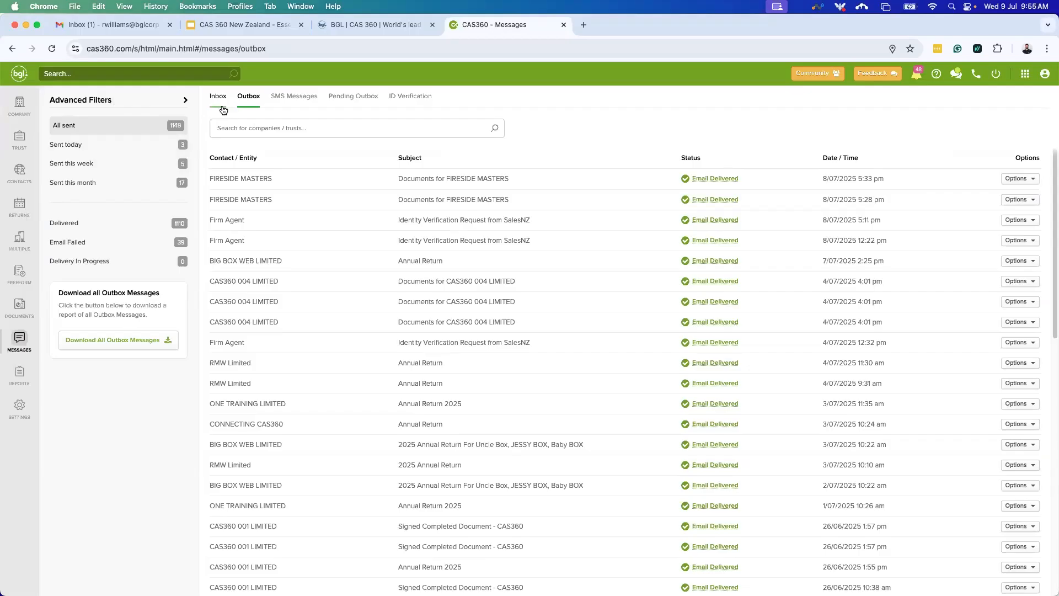
Try Outbox filters Sent today and this week, Inbox filters Unread and This Month's Alerts.
left_click(120, 151)
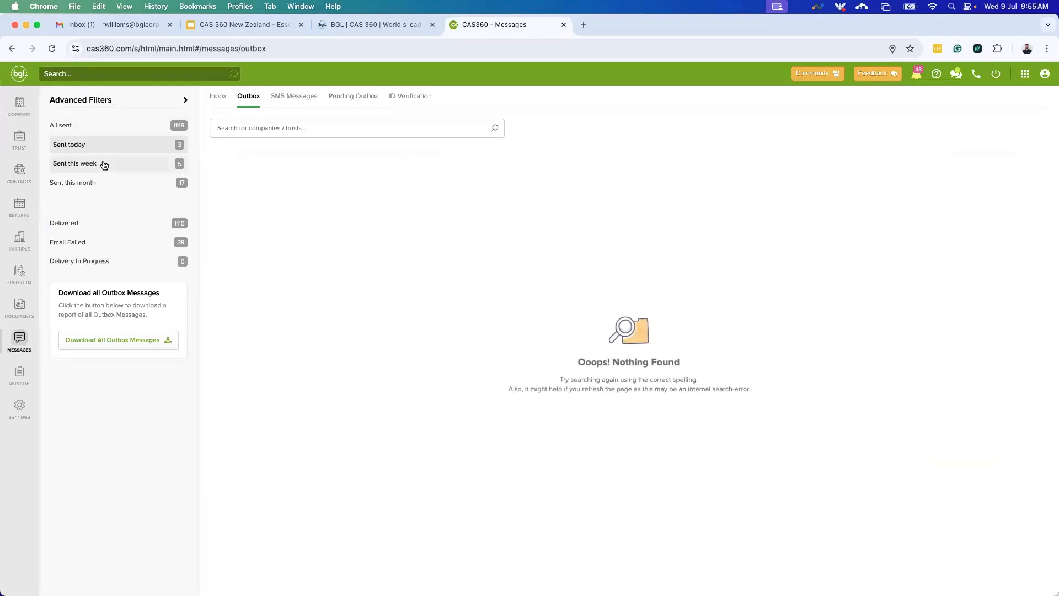
left_click(105, 165)
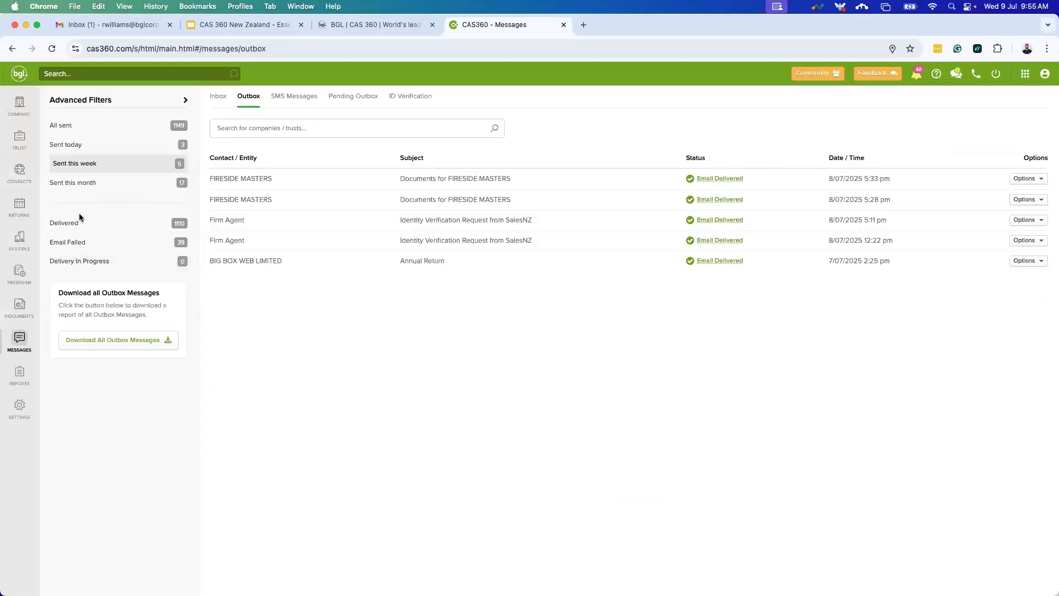
left_click(219, 100)
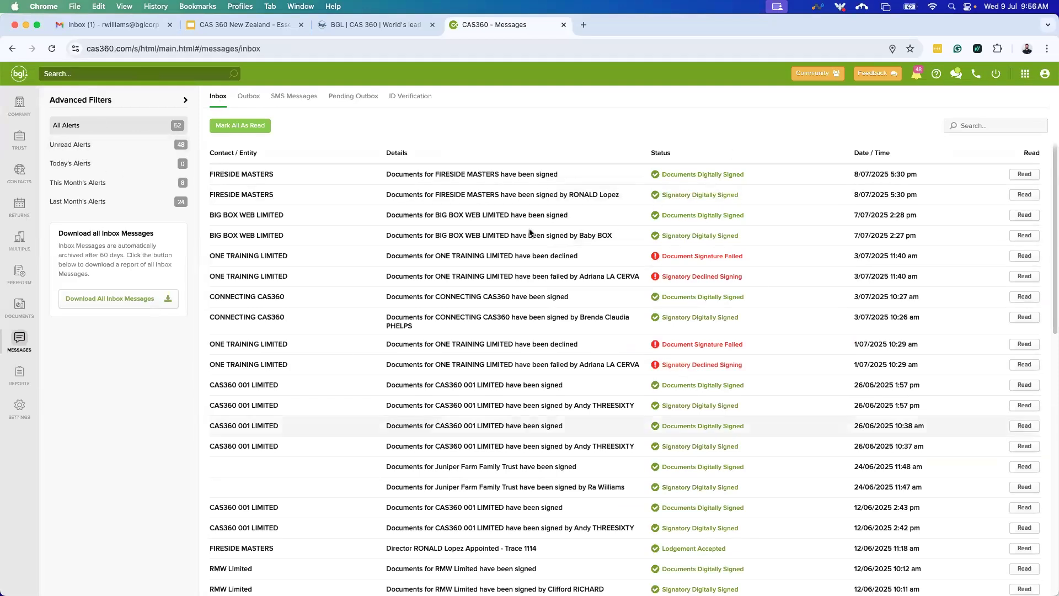
left_click(102, 148)
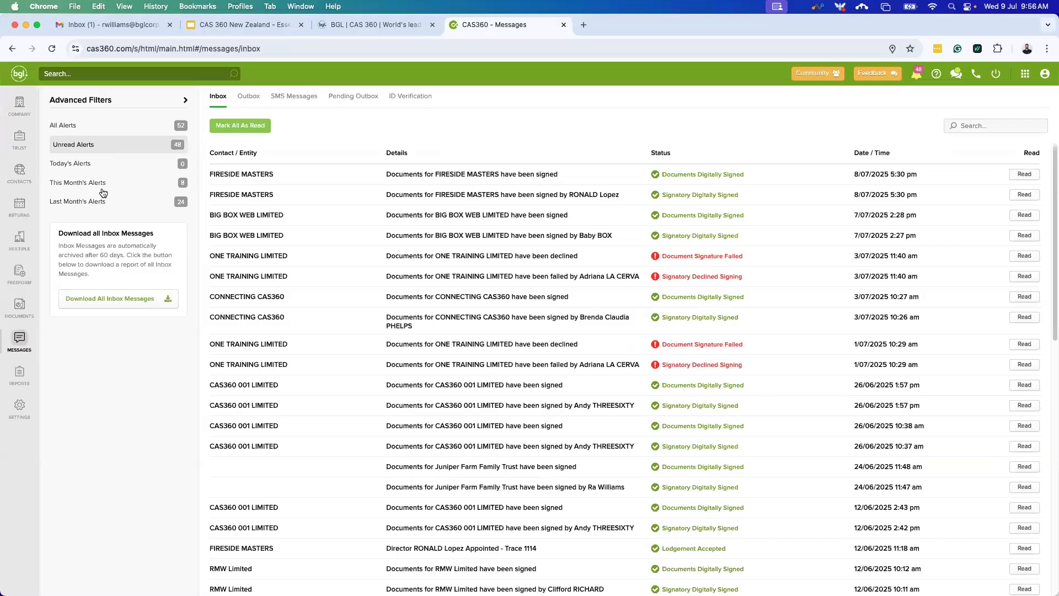
left_click(121, 186)
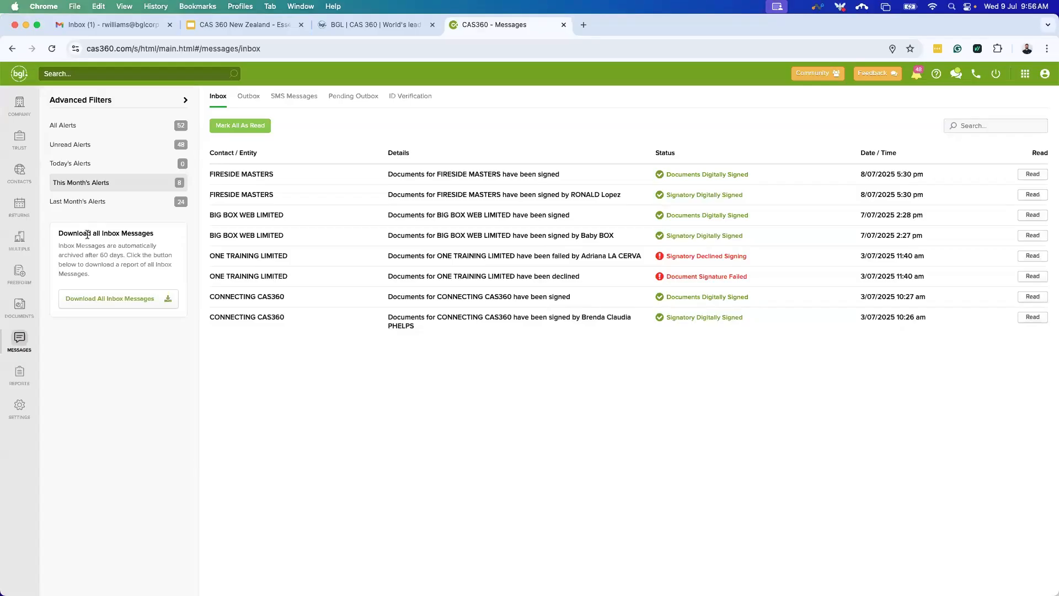
left_click(22, 114)
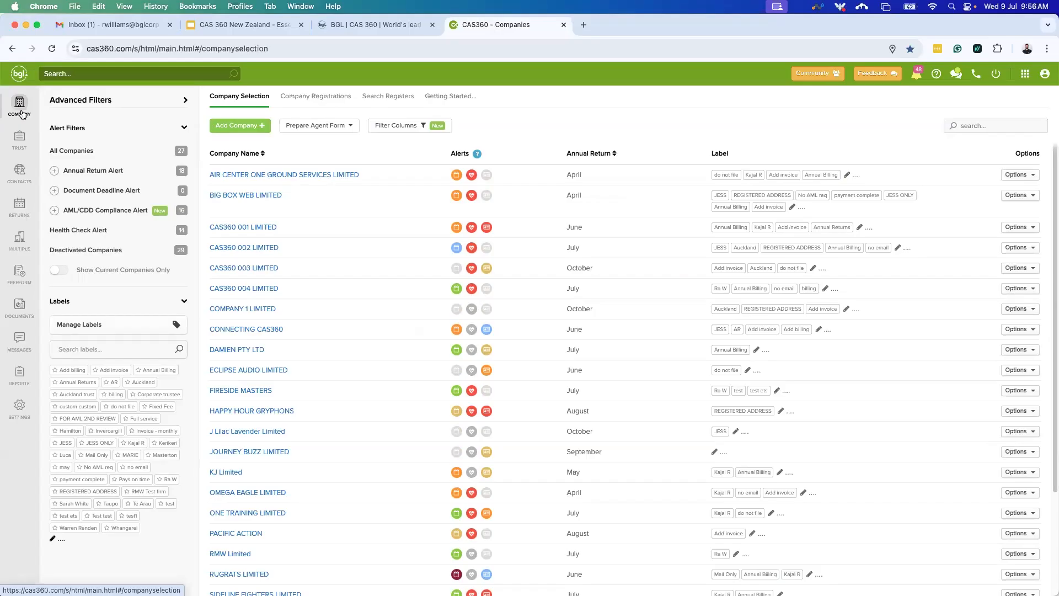
View annual return alerts for CAS360 001/002/004, RUGRATS and PACIFIC ACTION, then HAPPY HOUR GRYPHONS' health check.
left_click(82, 151)
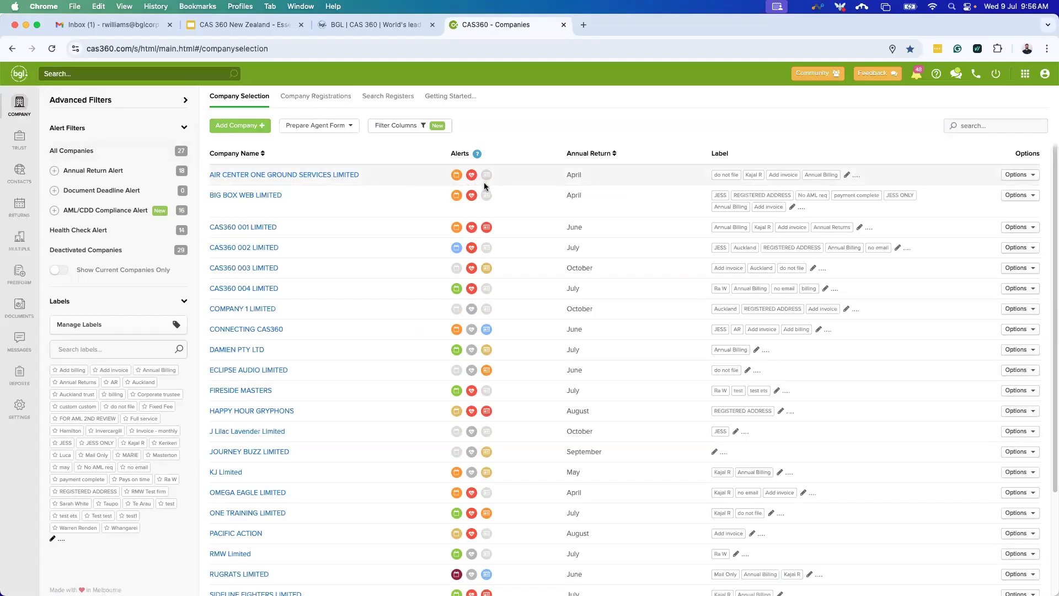
left_click(457, 290)
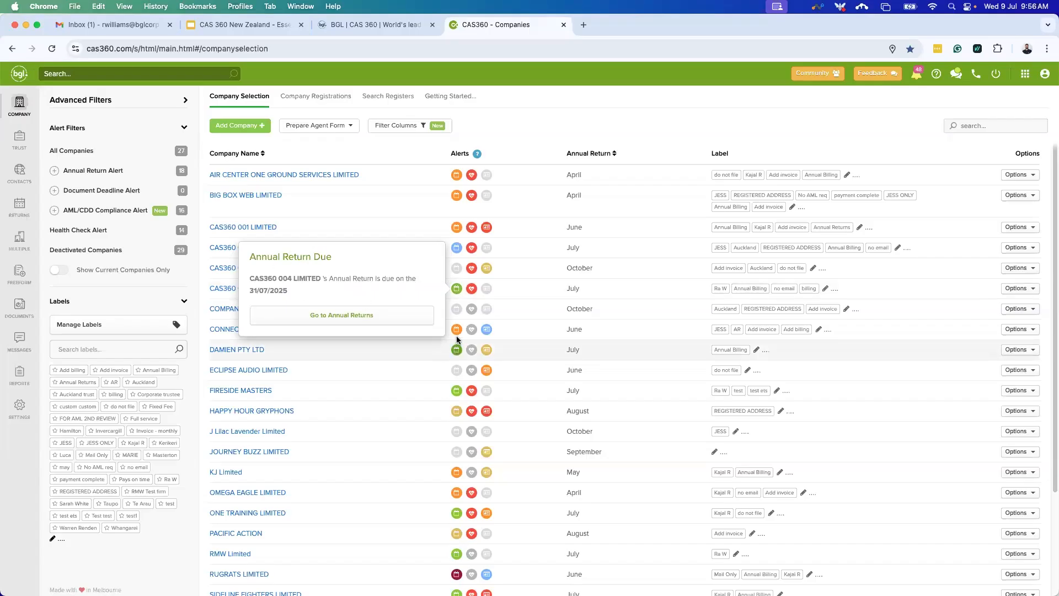
left_click(456, 252)
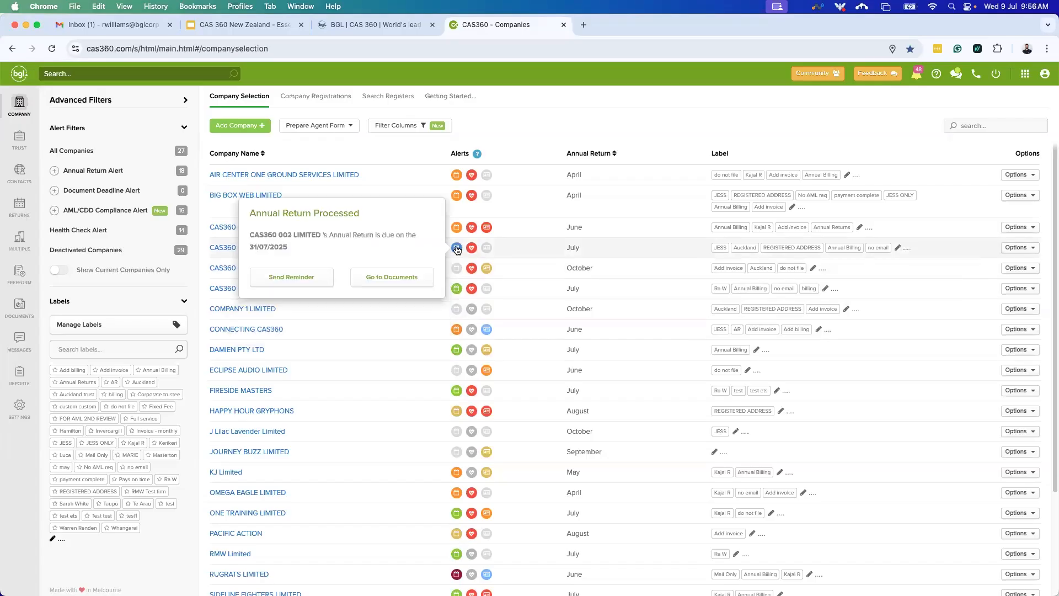
left_click(456, 227)
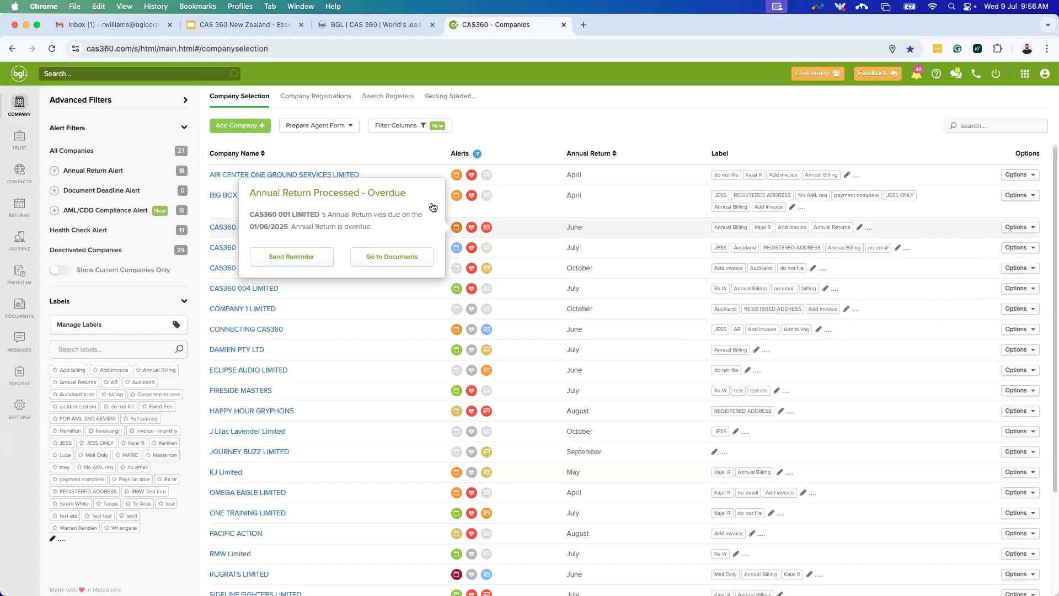
left_click(447, 420)
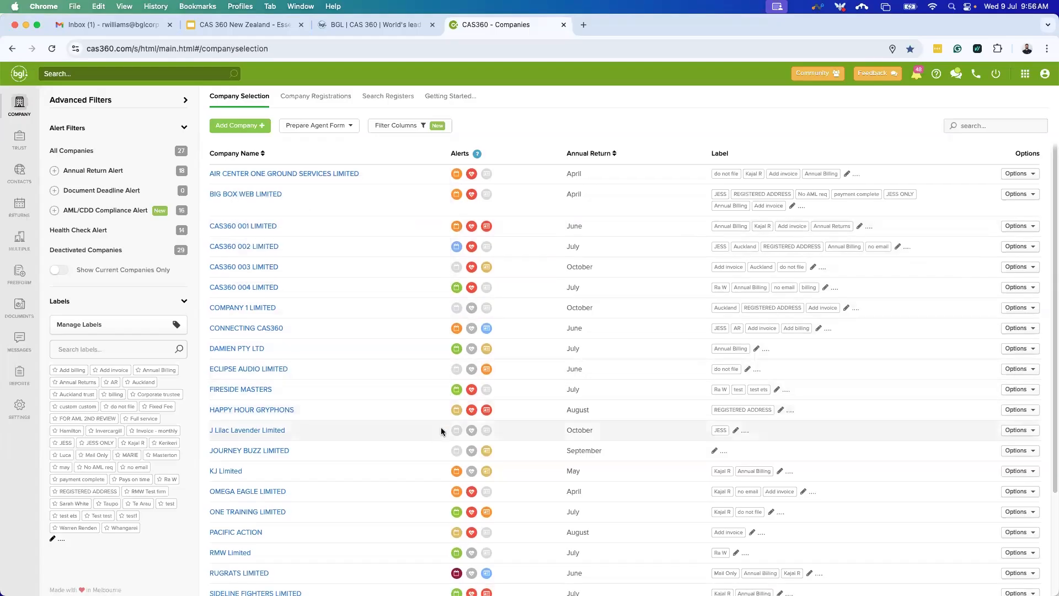
scroll(438, 453, "down", 1)
left_click(457, 554)
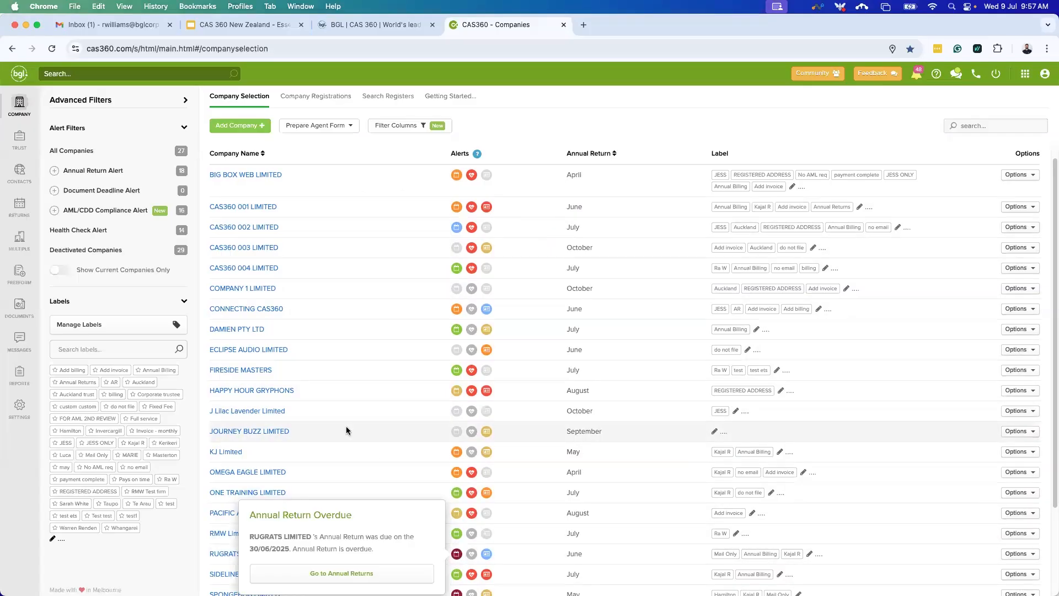
left_click(456, 514)
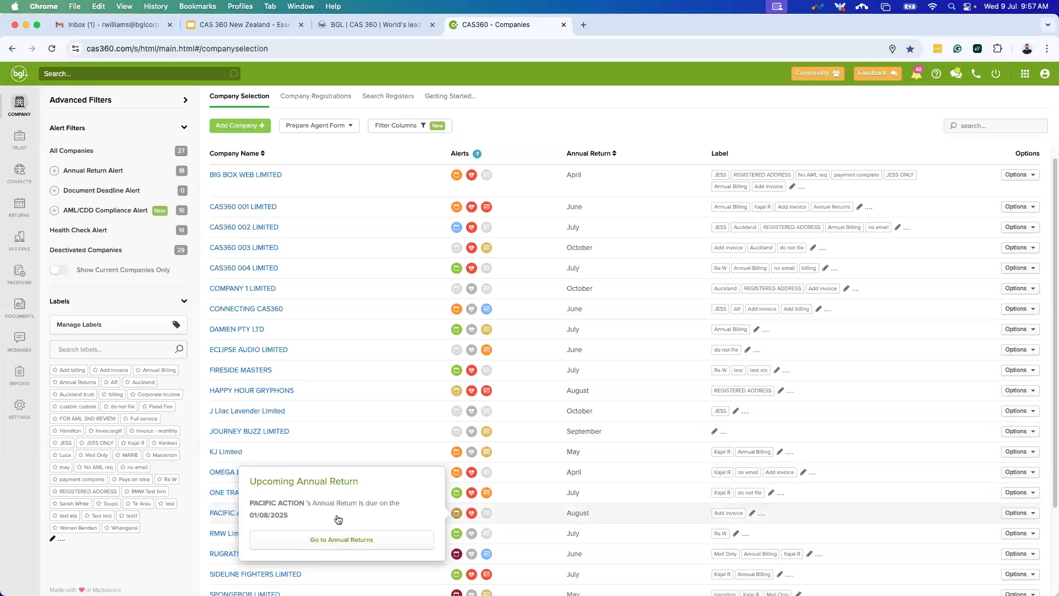
left_click(472, 394)
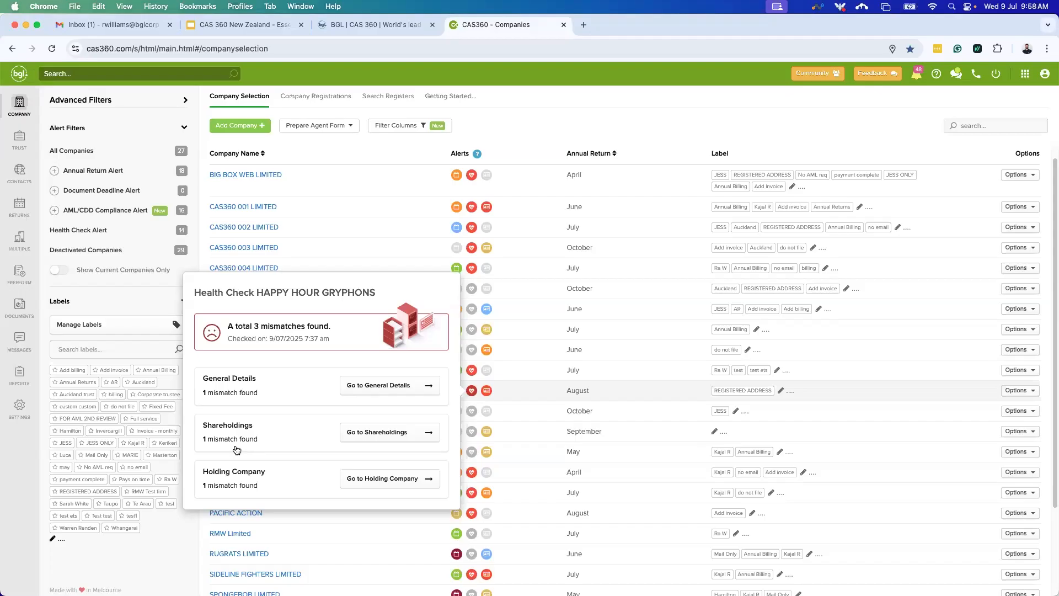
Show the health check mismatches for ONE TRAINING LIMITED and HAPPY HOUR GRYPHONS.
mouse_move(472, 372)
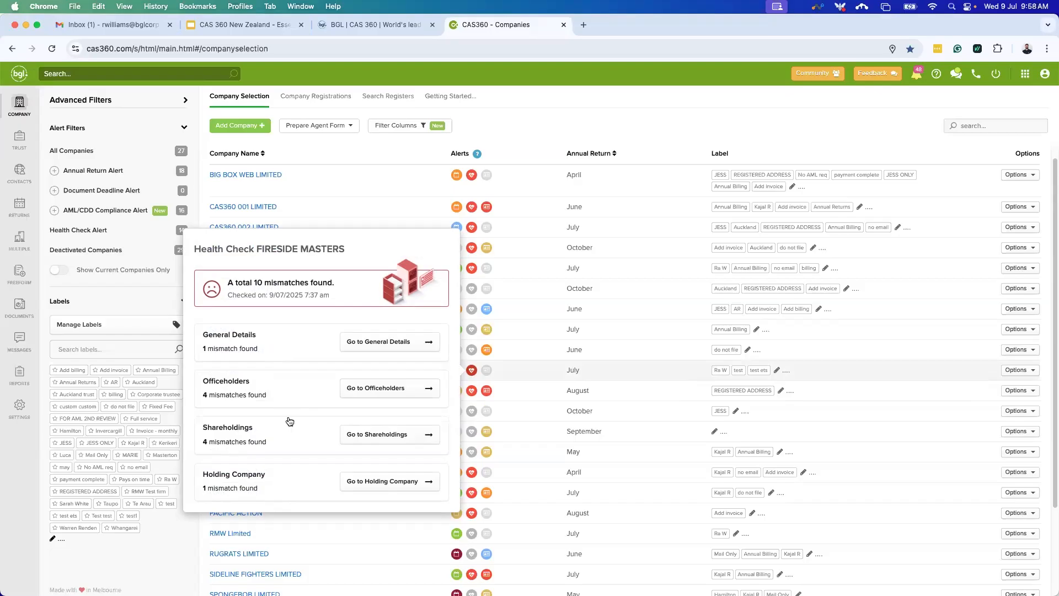
left_click(471, 492)
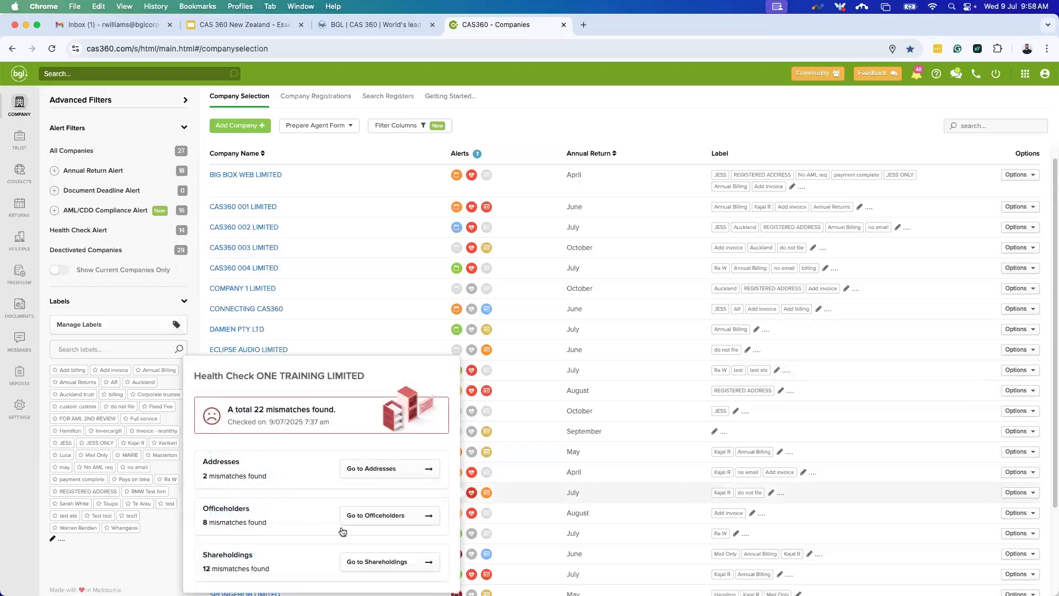
left_click(472, 392)
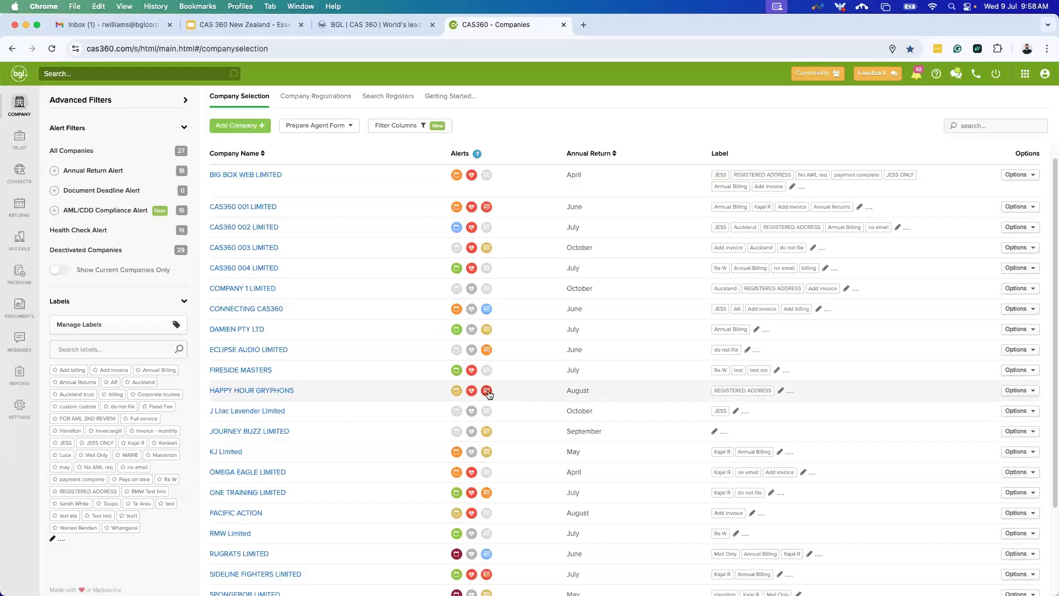
mouse_move(488, 393)
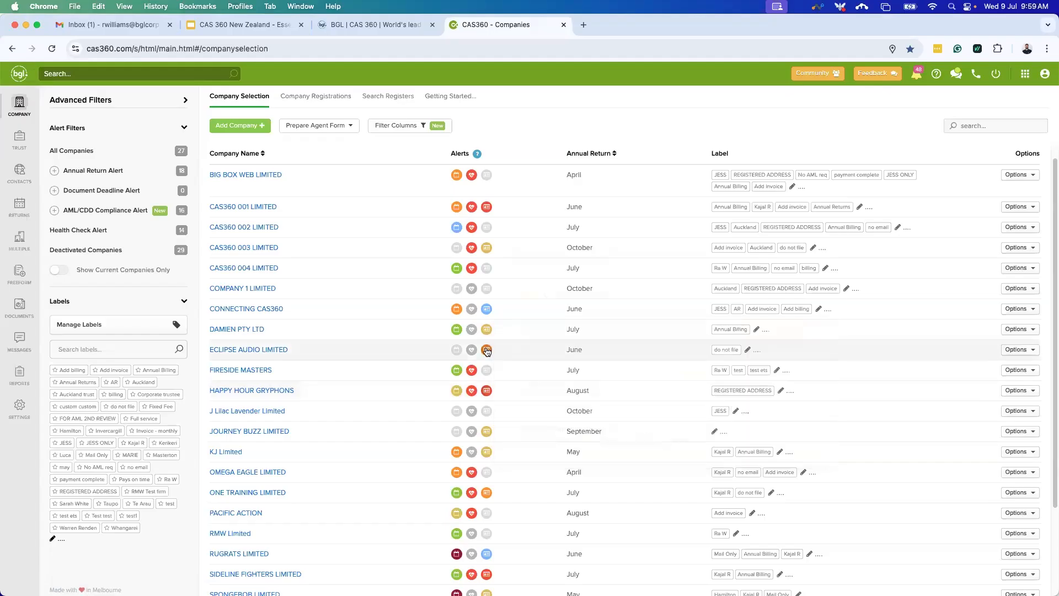
Check CONNECTING CAS360's compliance alerts and bring up the Understanding Alerts guide.
mouse_move(487, 351)
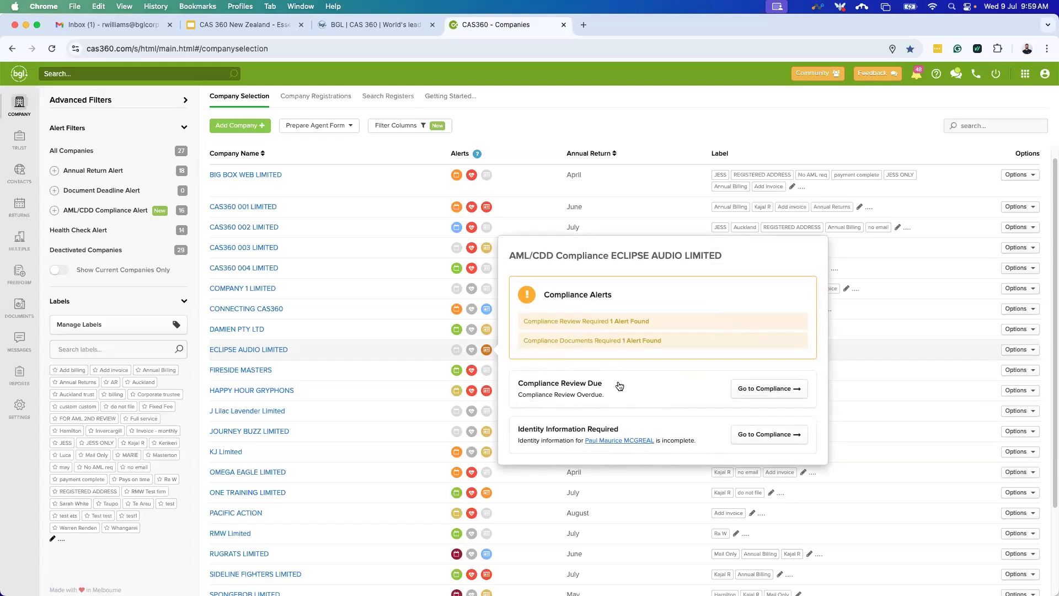
left_click(484, 310)
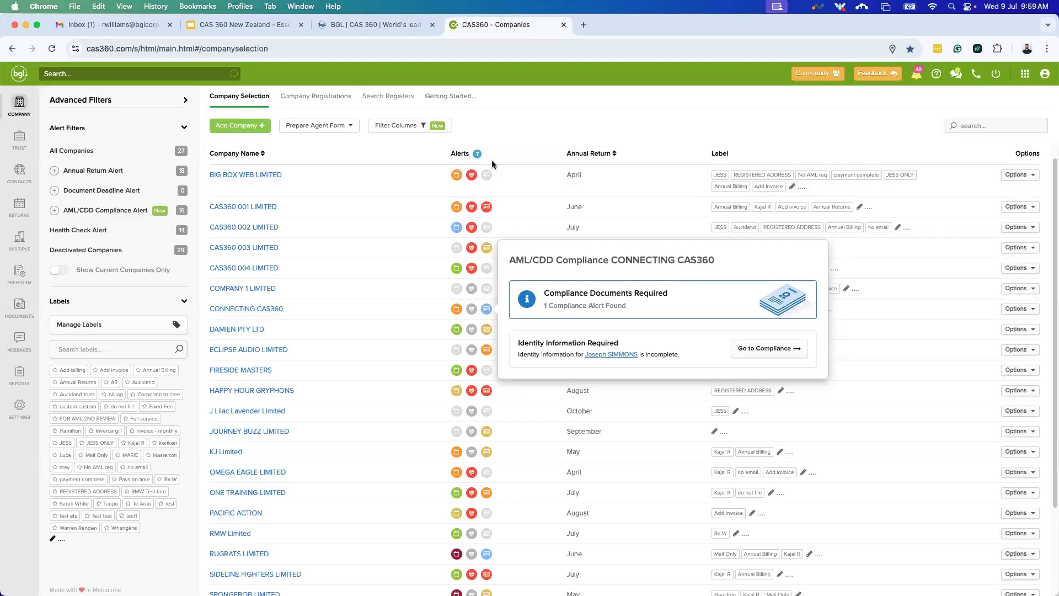
mouse_move(478, 154)
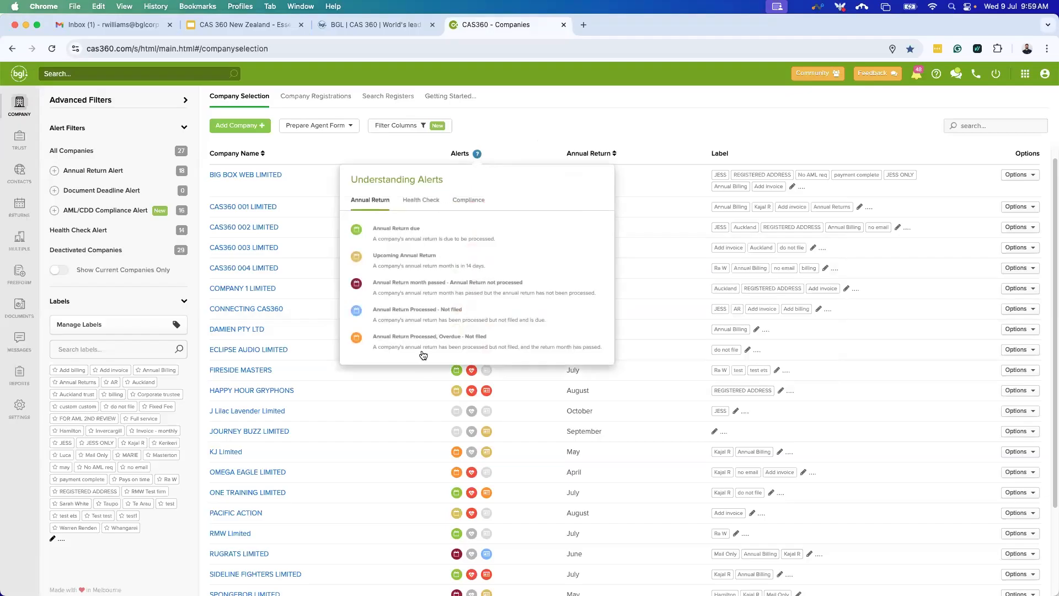
left_click(421, 199)
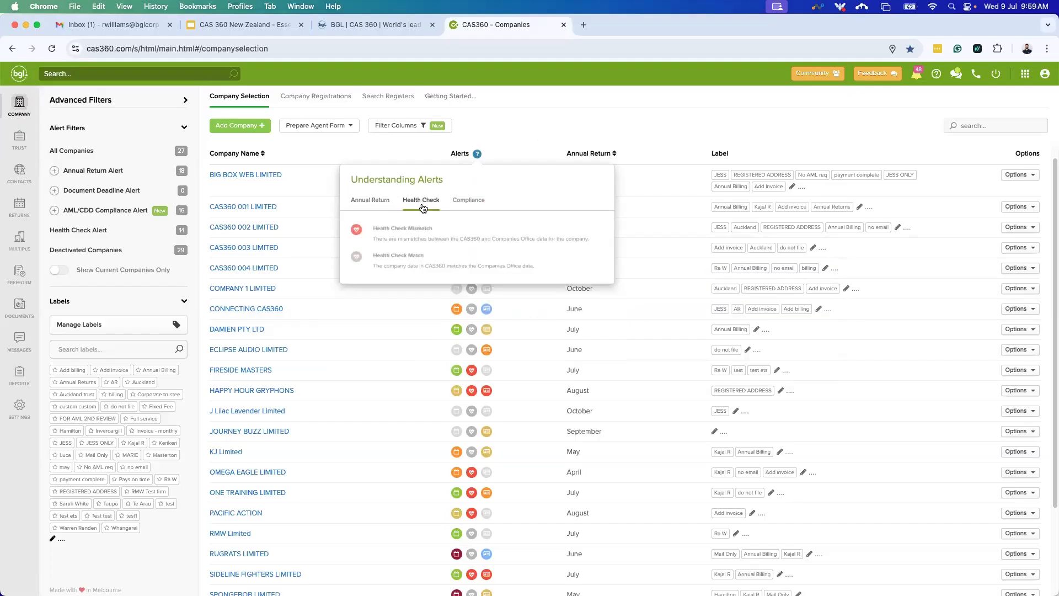
left_click(469, 200)
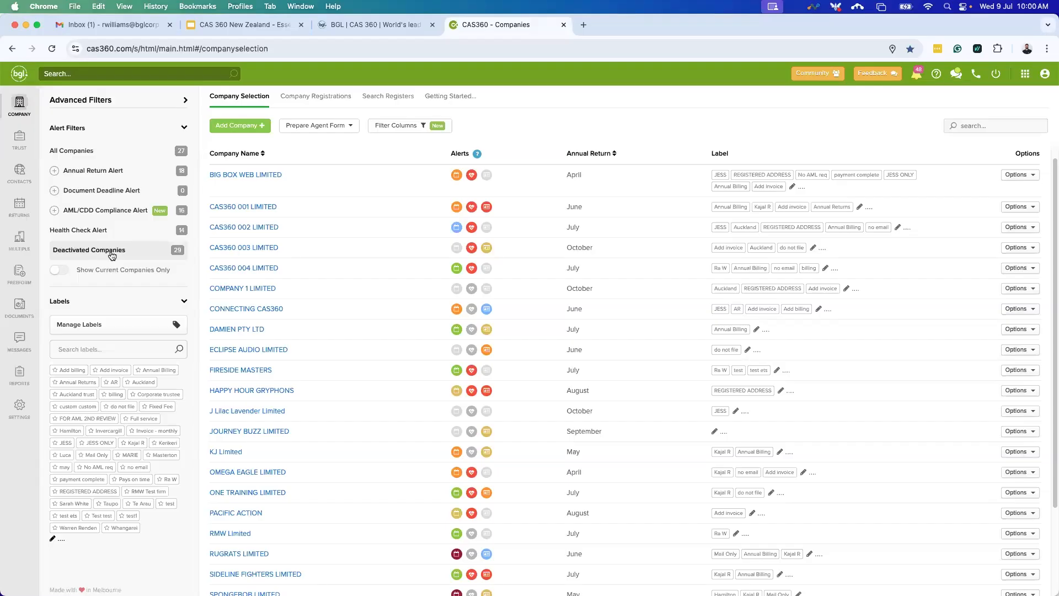
left_click(108, 171)
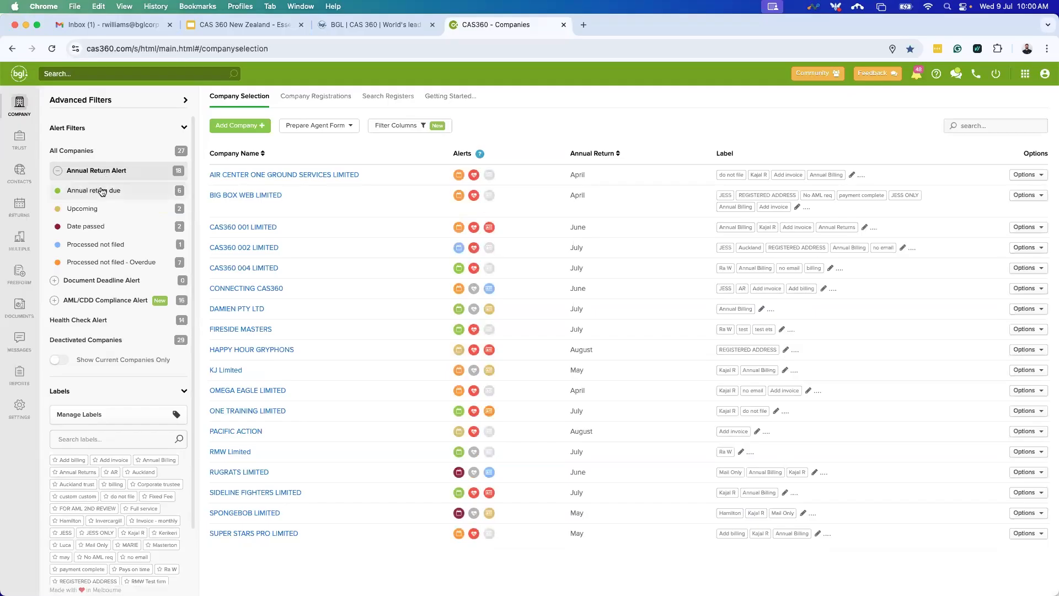
left_click(102, 191)
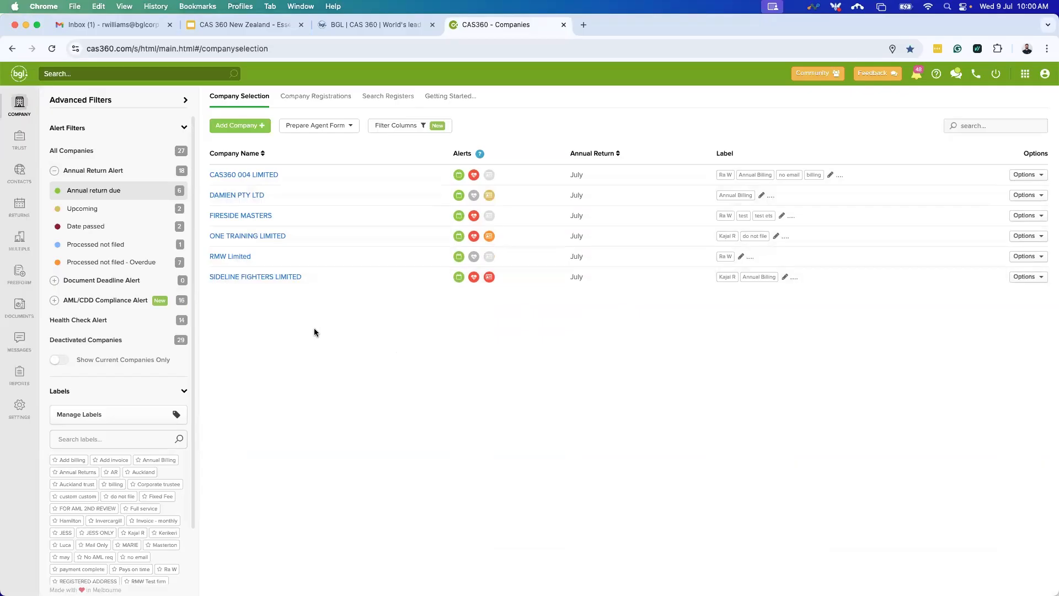
left_click(144, 231)
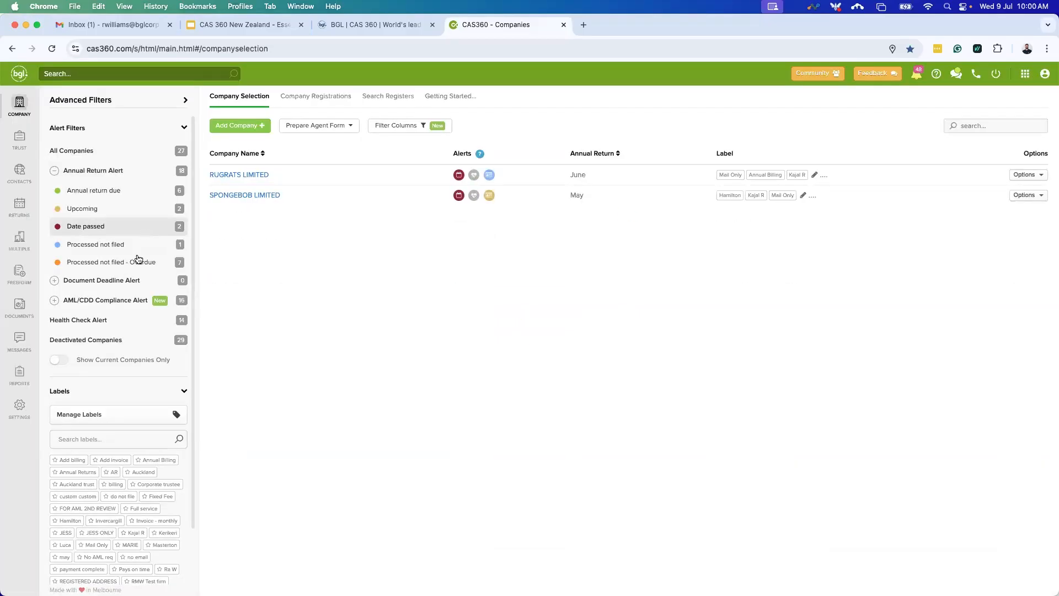
left_click(128, 302)
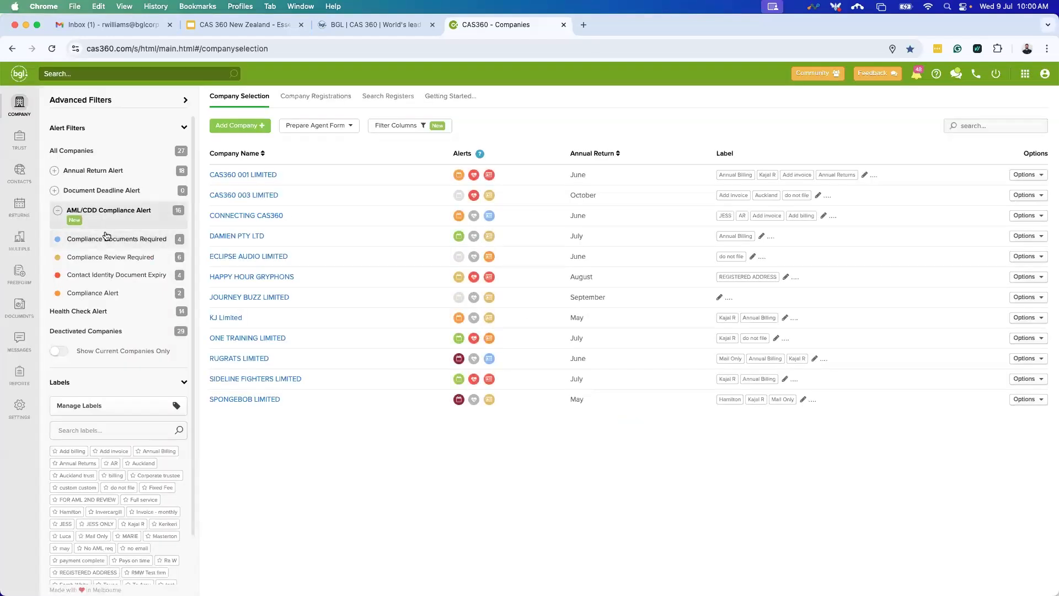
left_click(107, 271)
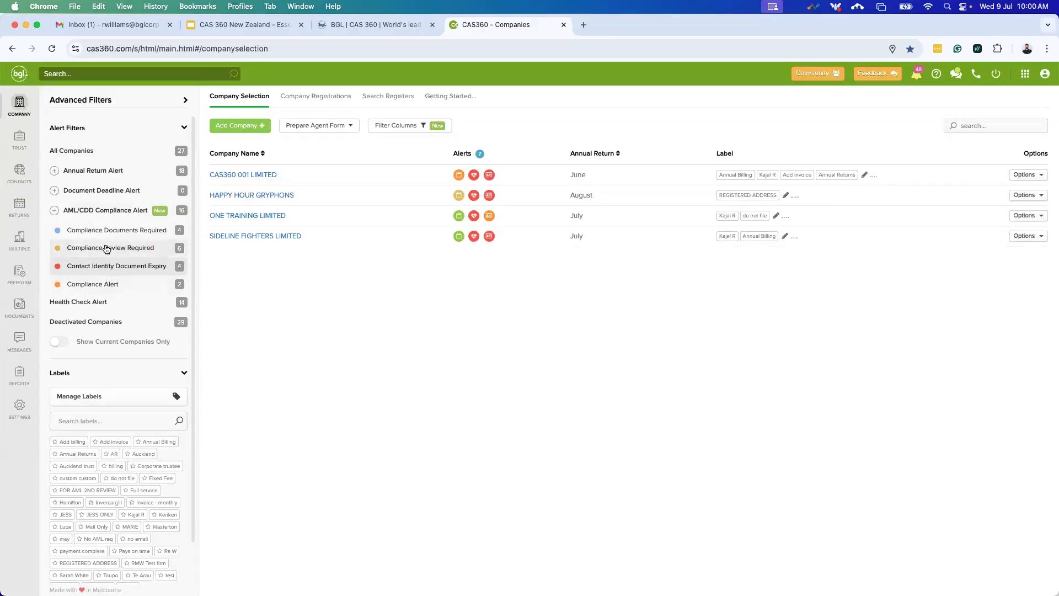
left_click(107, 250)
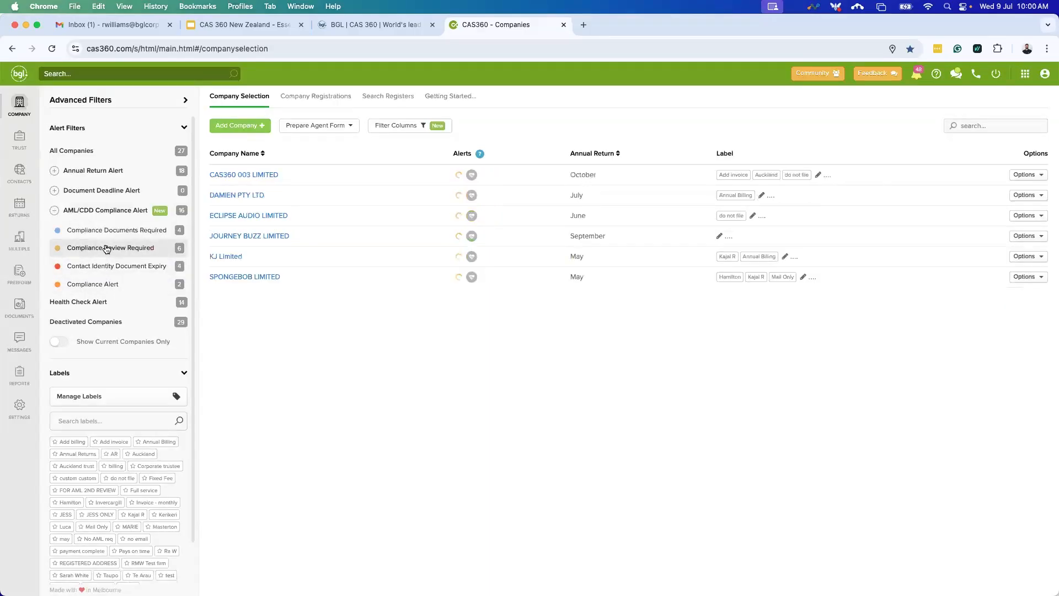
left_click(110, 302)
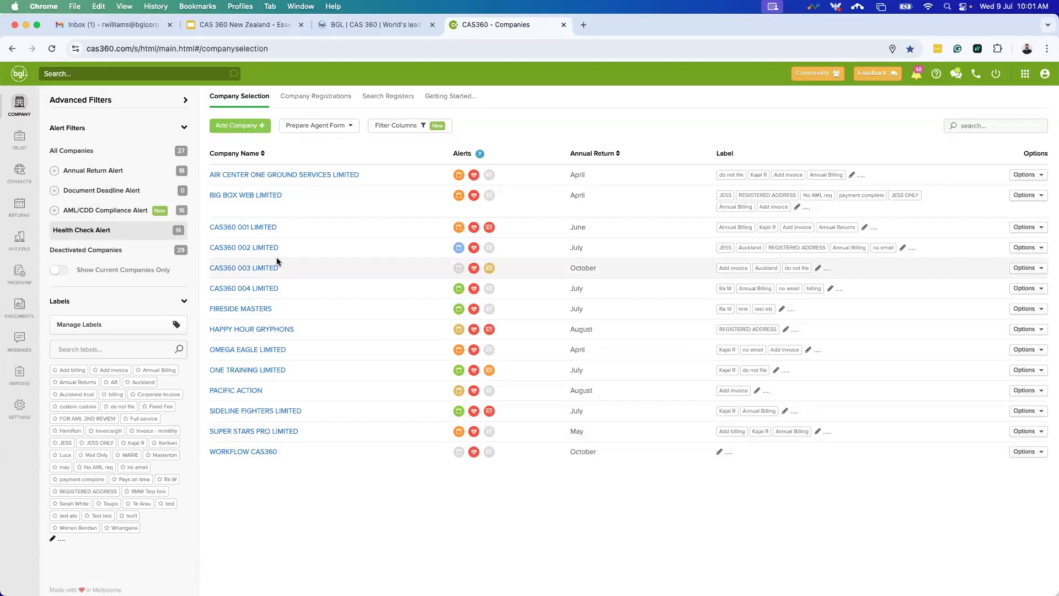
left_click(91, 151)
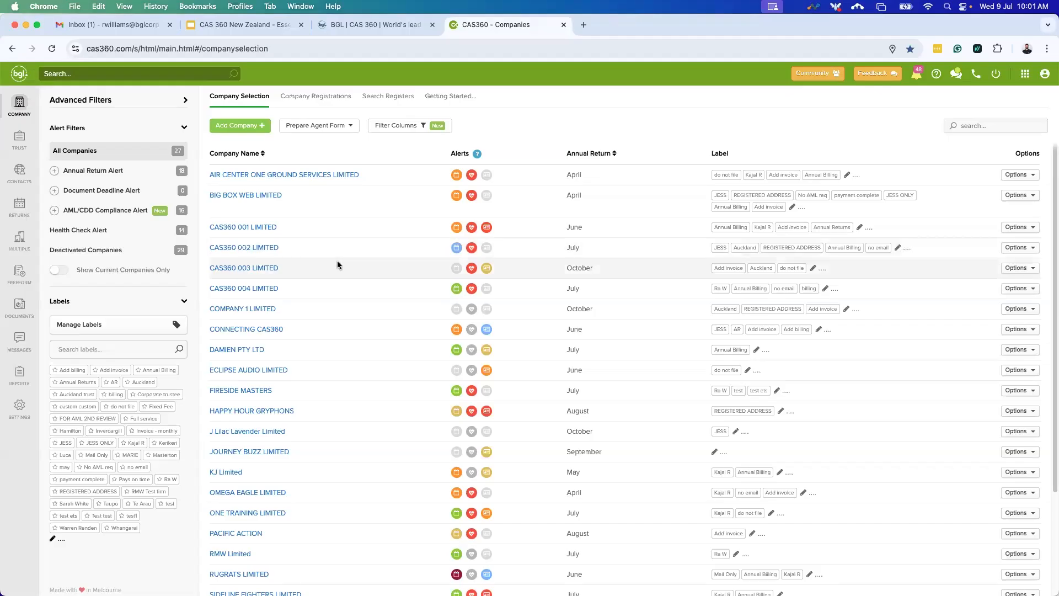
Export the Annual Return Listing report for all 27 companies as a PDF and open it.
left_click(18, 208)
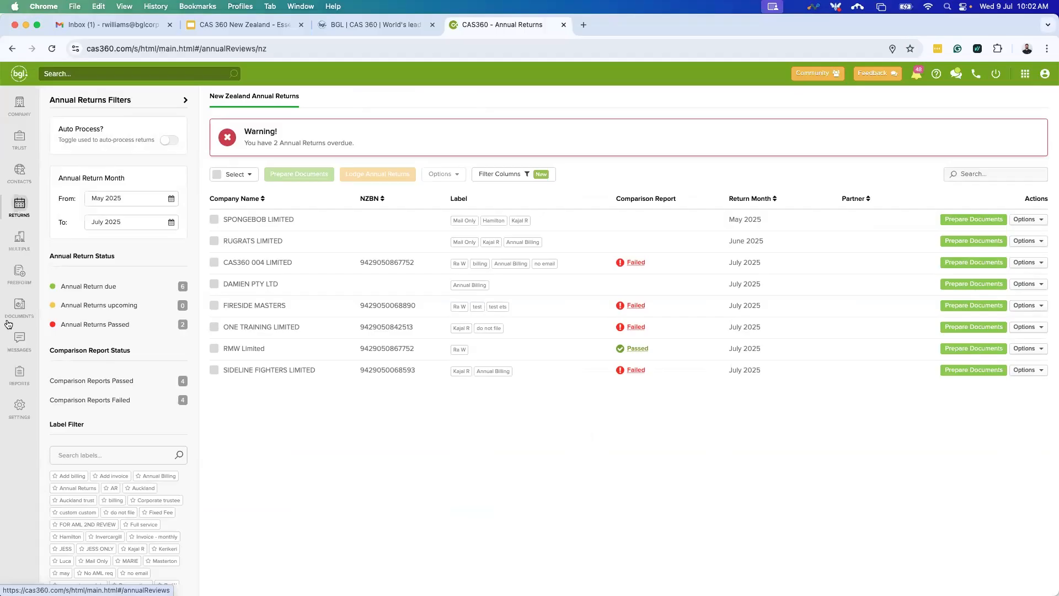
left_click(17, 374)
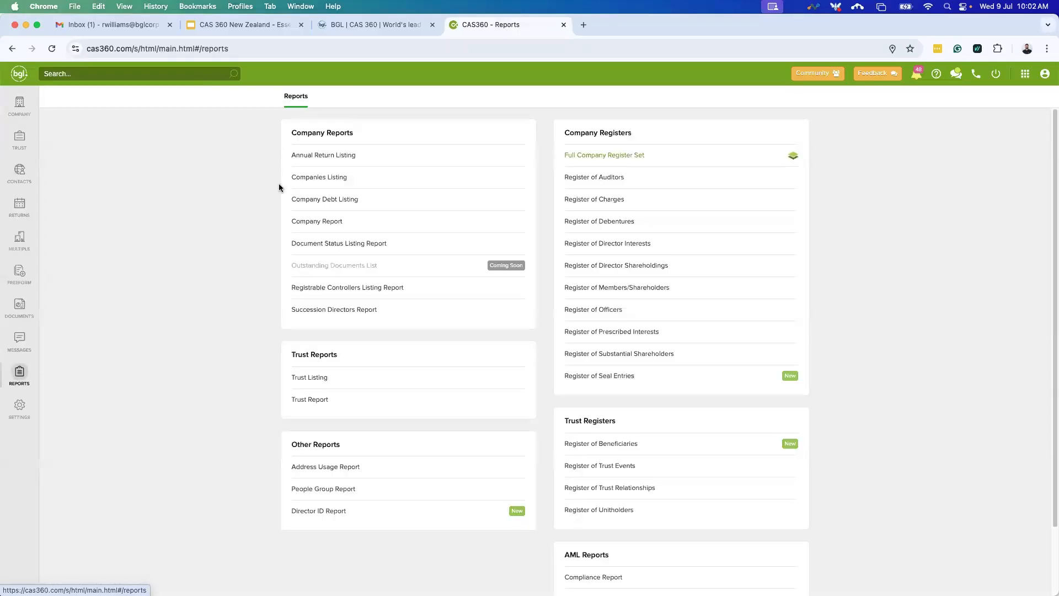
left_click(329, 157)
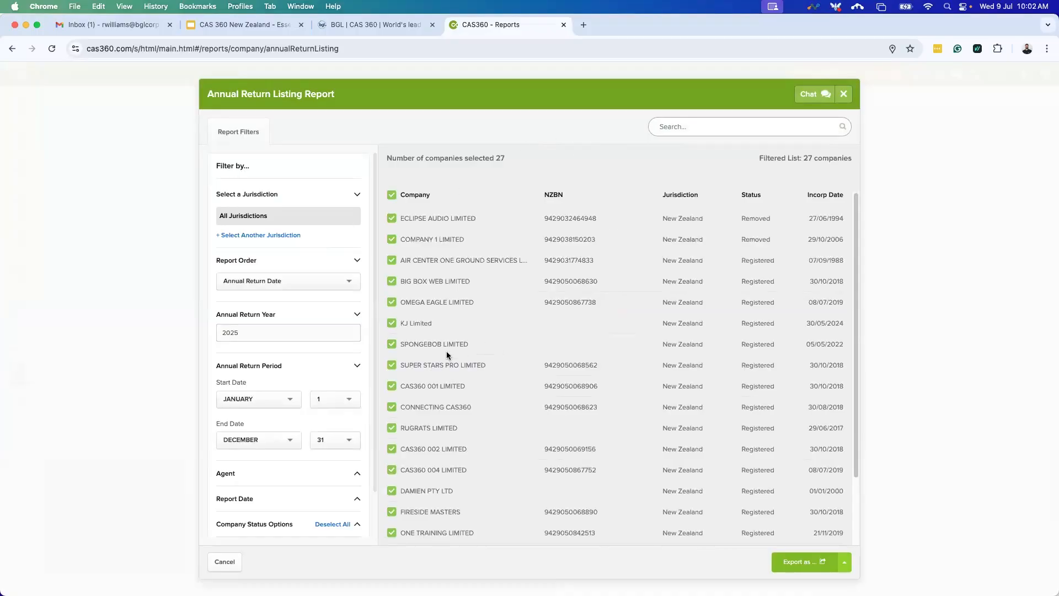
scroll(371, 392, "down", 1)
scroll(300, 381, "down", 1)
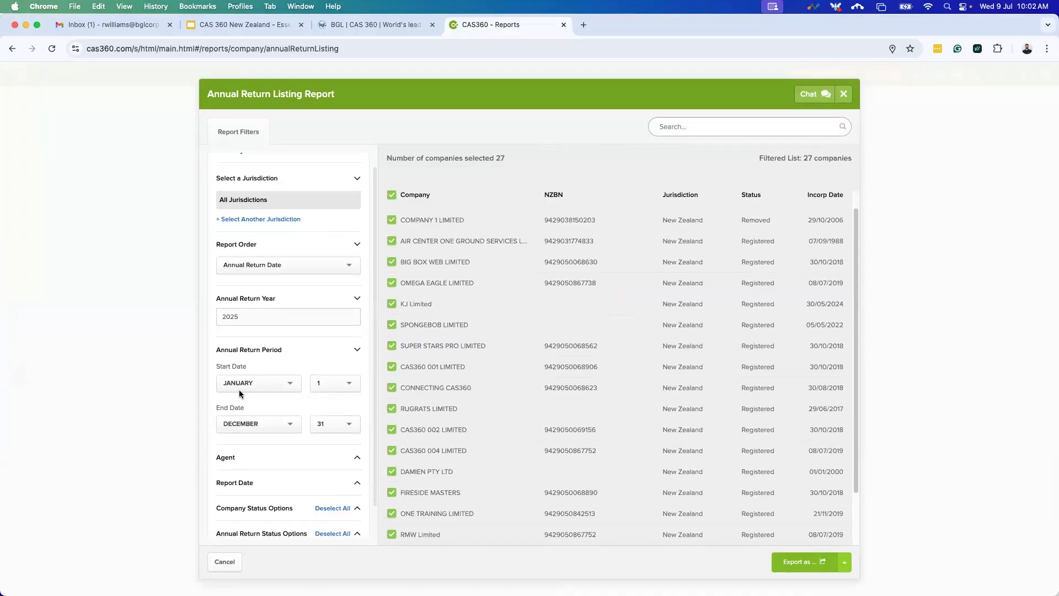
scroll(280, 444, "up", 1)
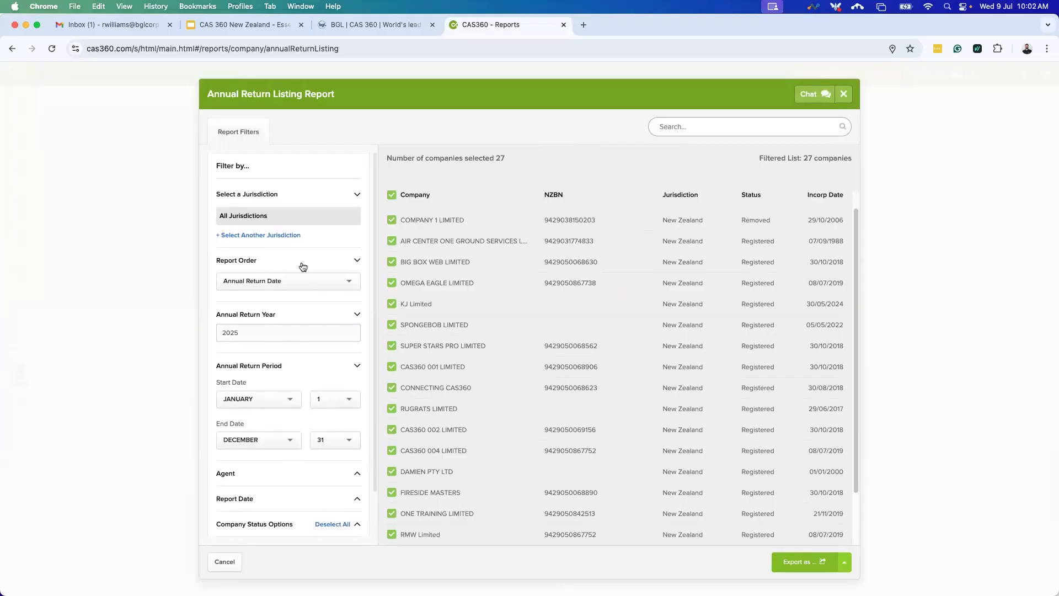
scroll(556, 411, "down", 1)
scroll(556, 411, "down", 3)
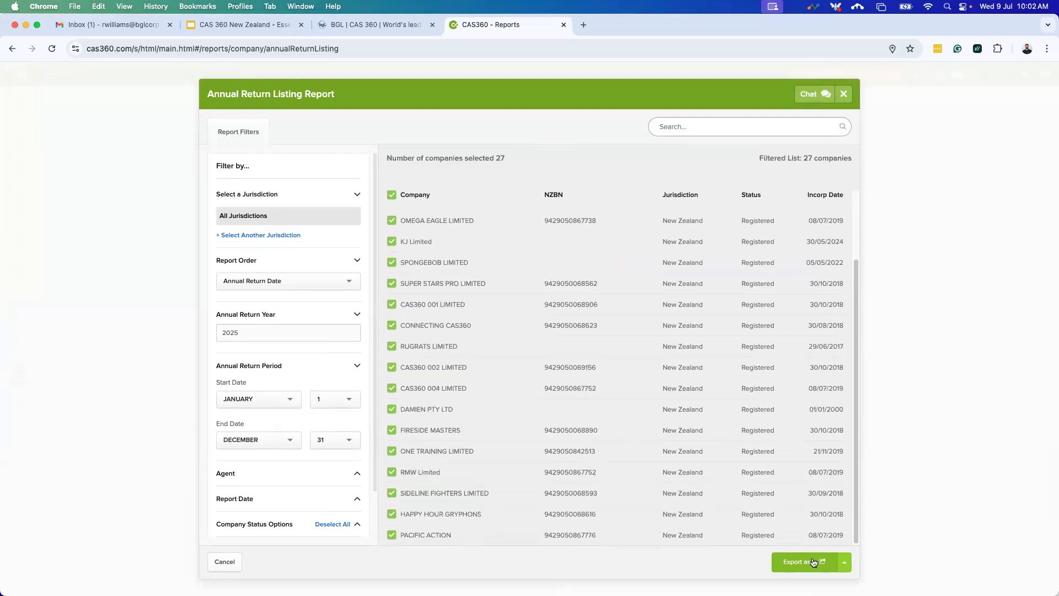
left_click(844, 562)
left_click(810, 517)
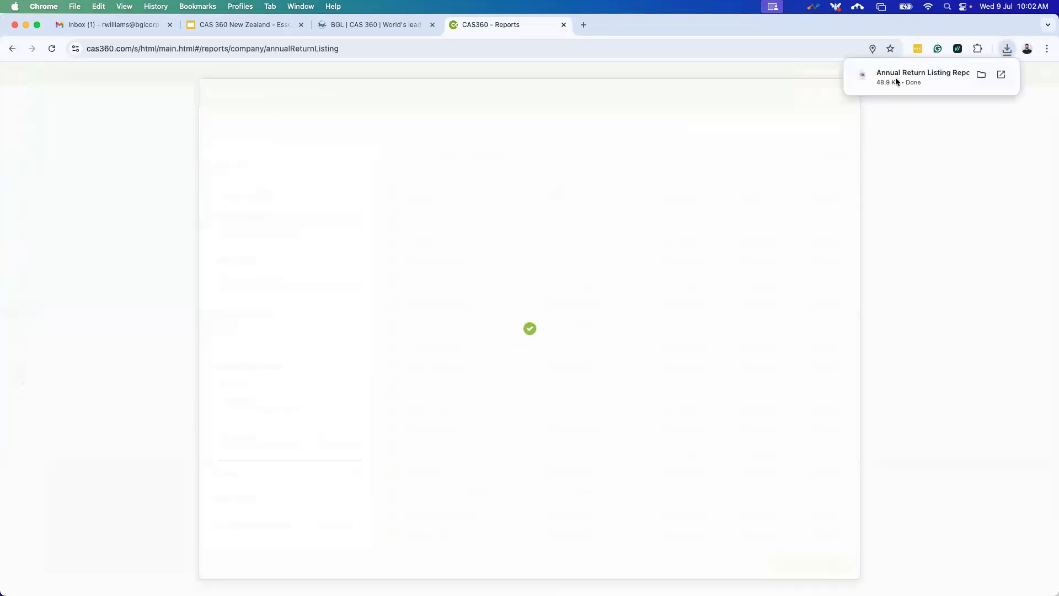
left_click(897, 76)
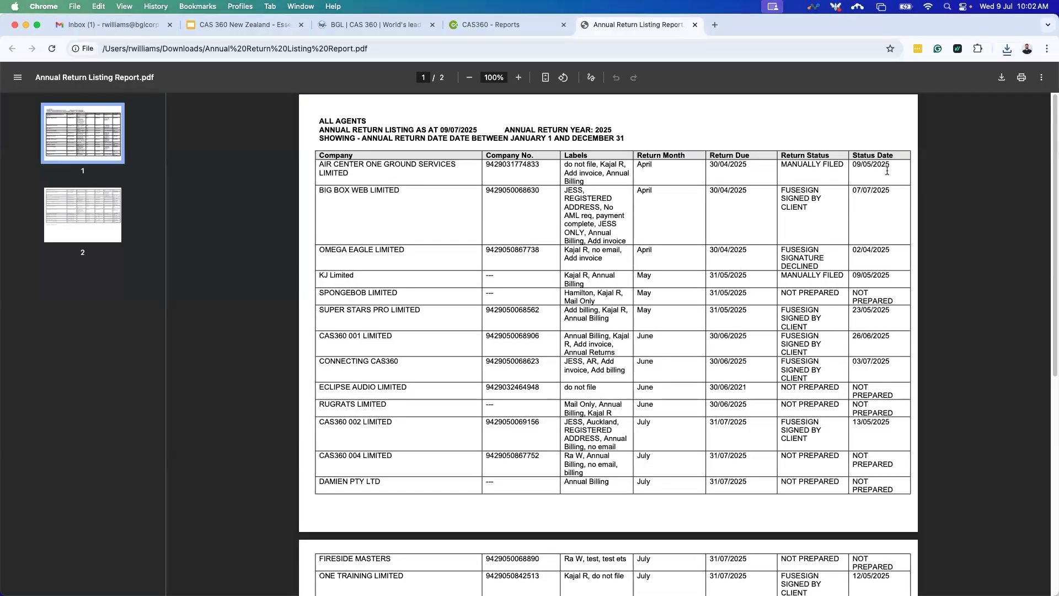
Review the listing PDF, highlighting the ECLIPSE AUDIO LIMITED row, then close its tab.
scroll(819, 226, "down", 2)
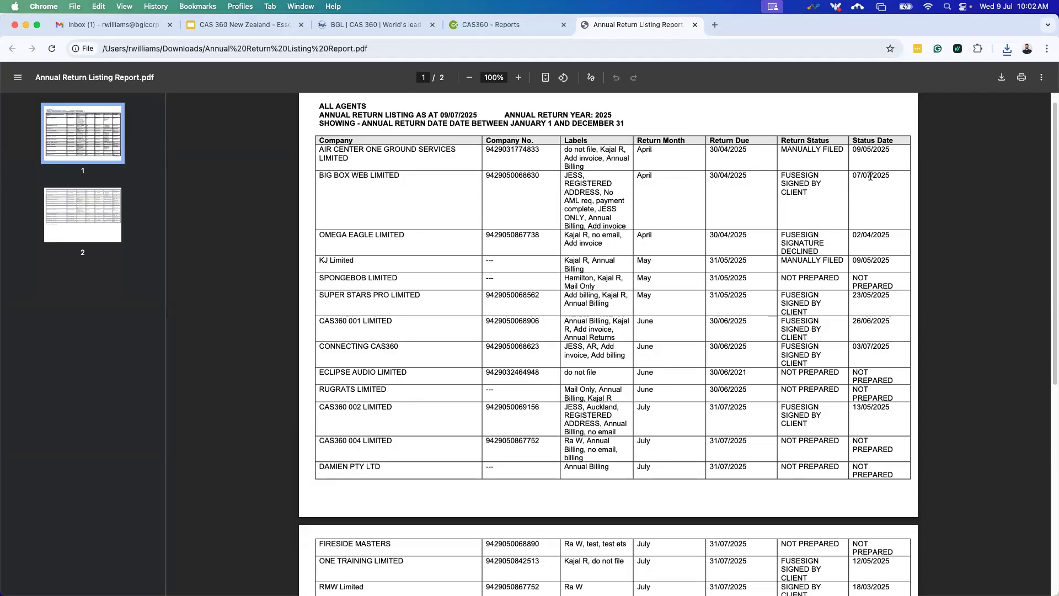
scroll(862, 180, "down", 1)
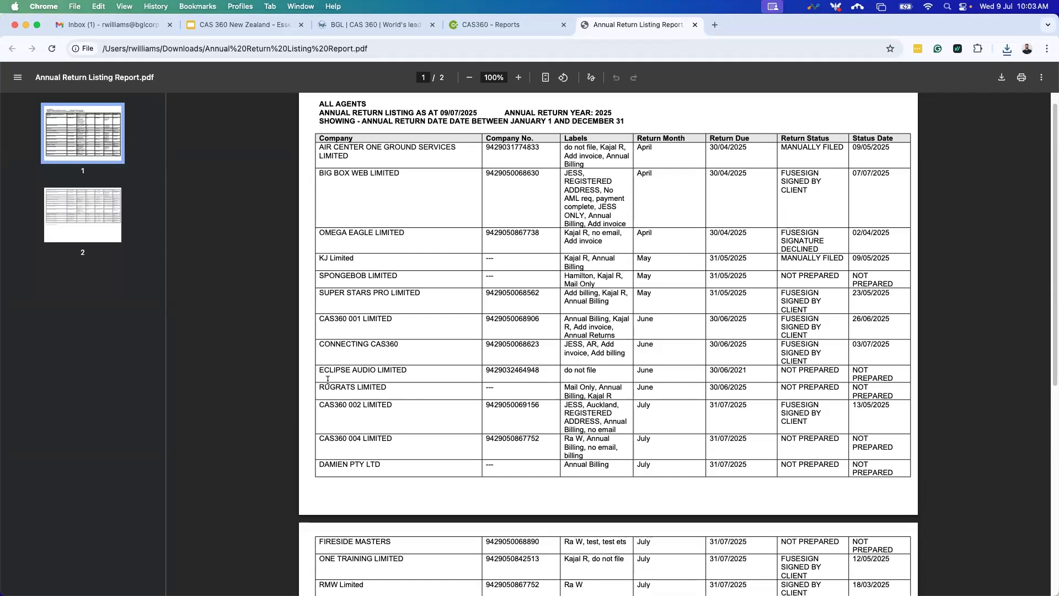
left_click_drag(319, 372, 837, 385)
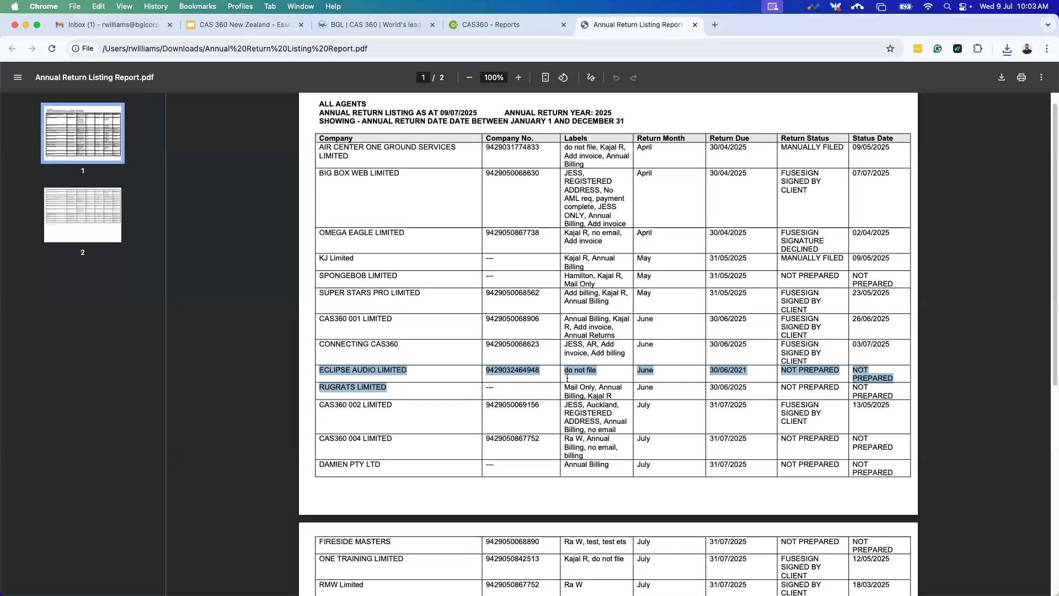
left_click(595, 373)
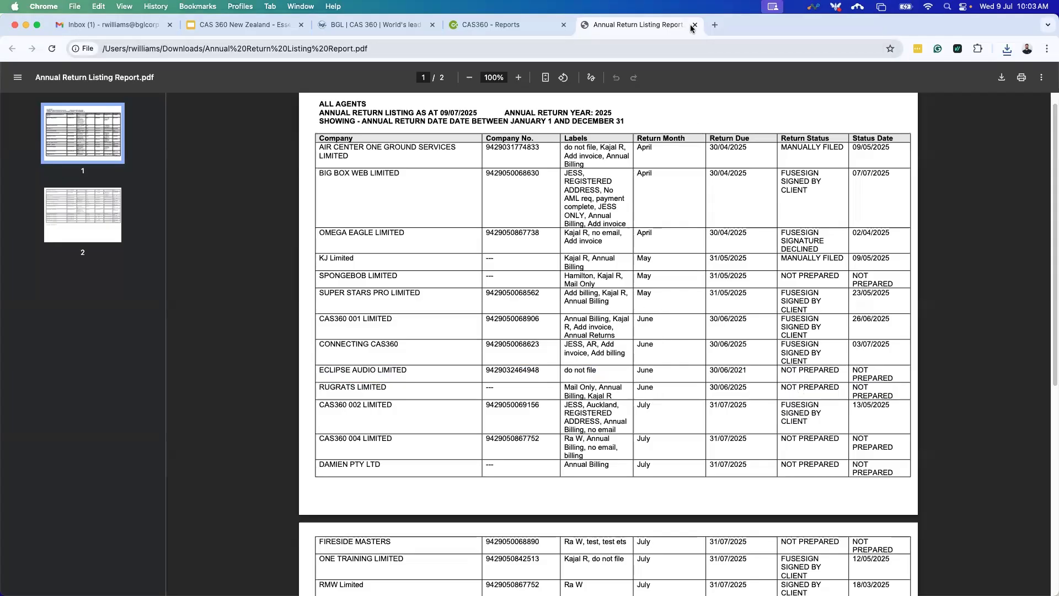
scroll(730, 314, "down", 5)
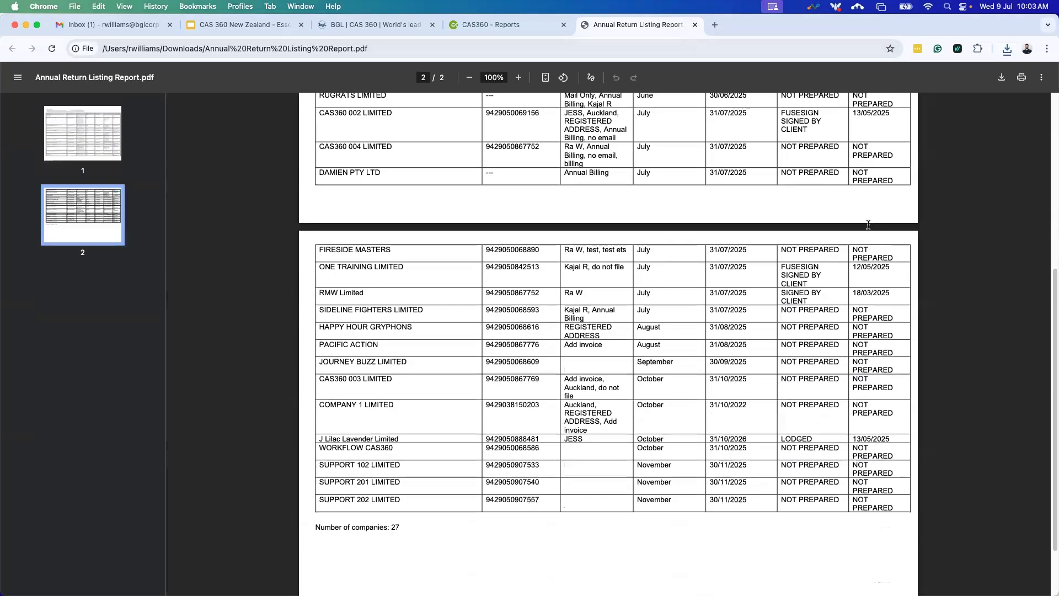
left_click(696, 26)
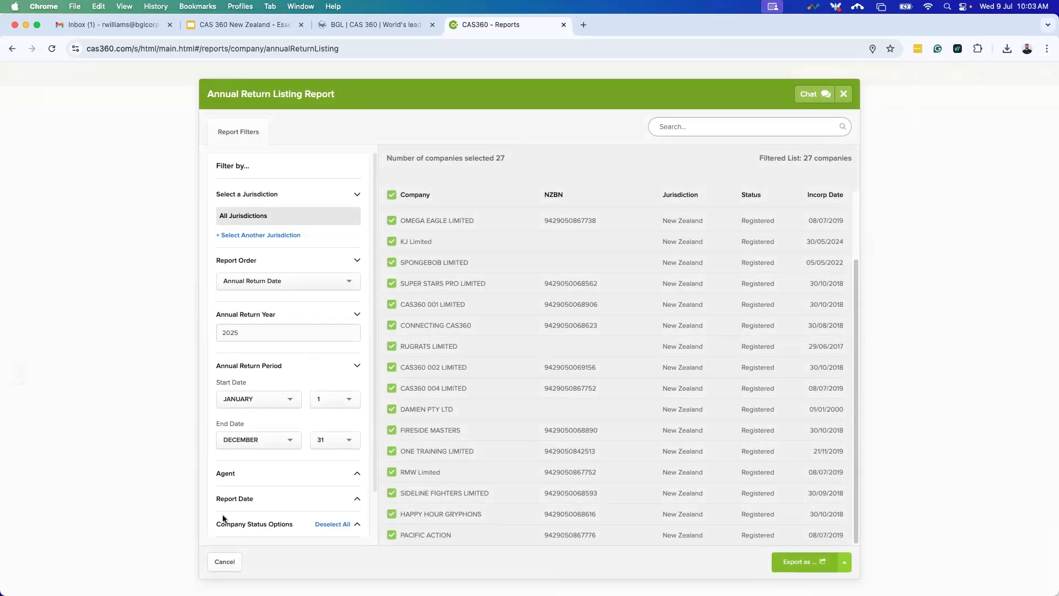
Close the Annual Return Listing report and return to the annual returns list.
scroll(332, 434, "down", 2)
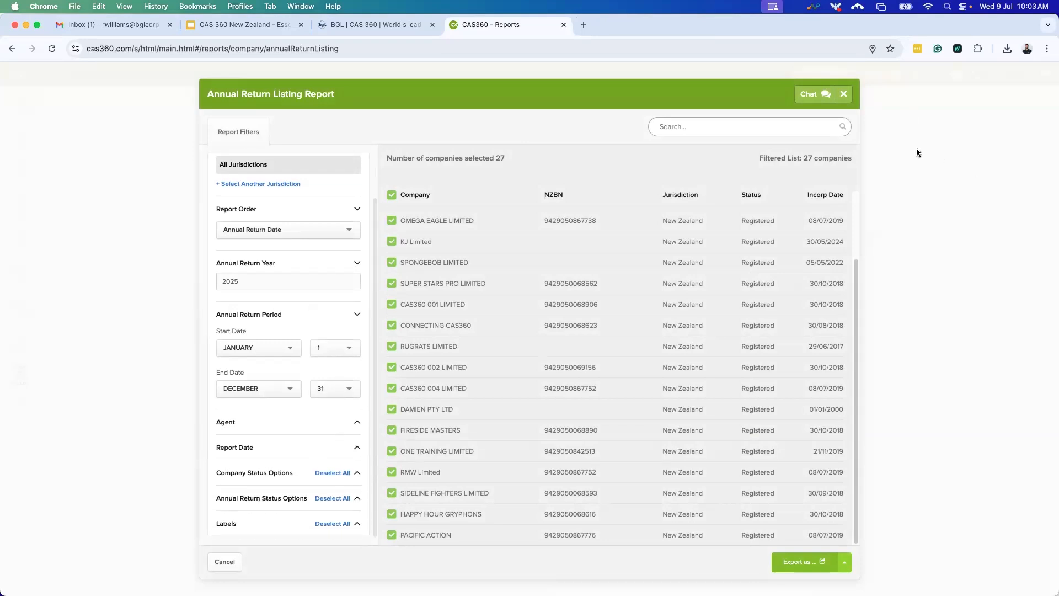
left_click(841, 98)
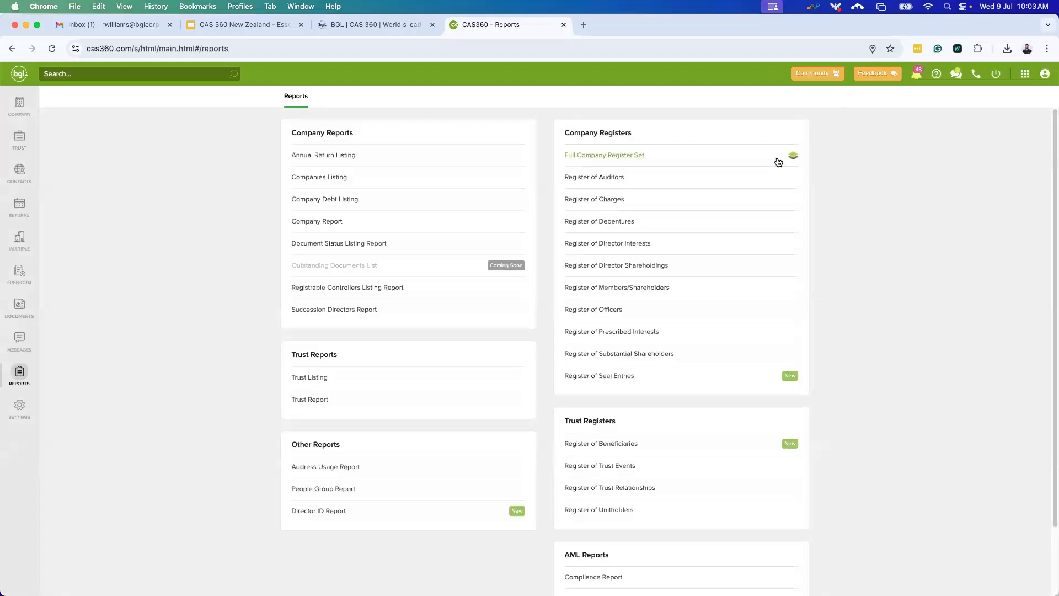
left_click(23, 215)
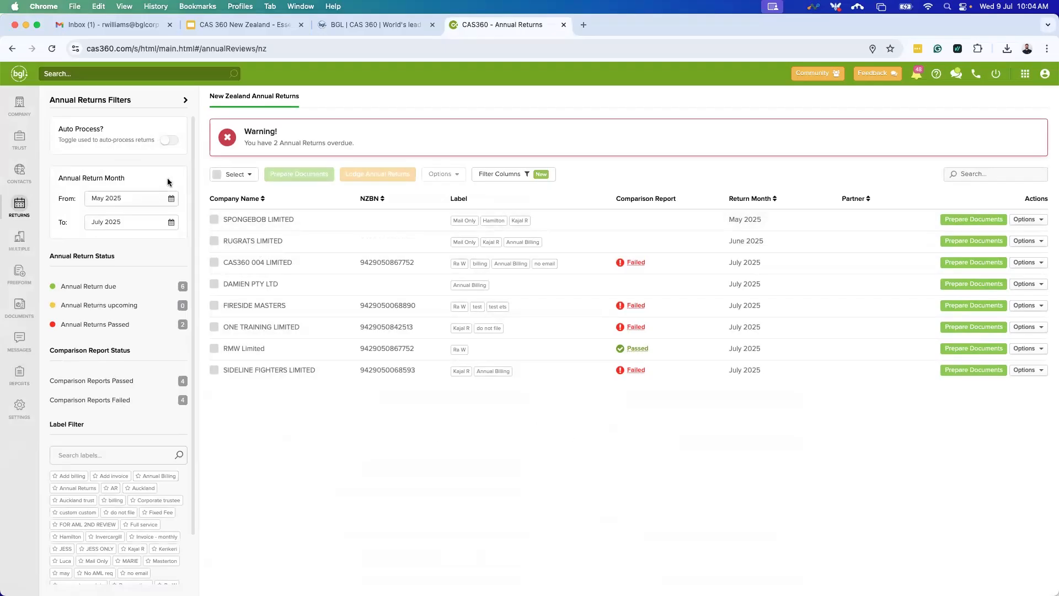
Limit returns to July 2025 and show ONE TRAINING LIMITED's failed health check (22 mismatches).
left_click(131, 200)
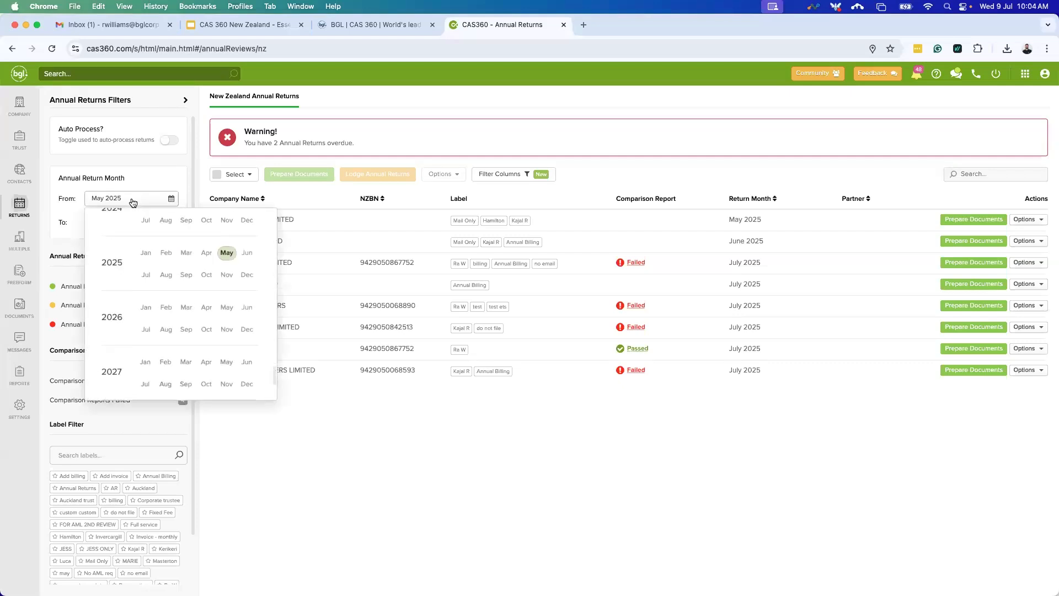
left_click(146, 278)
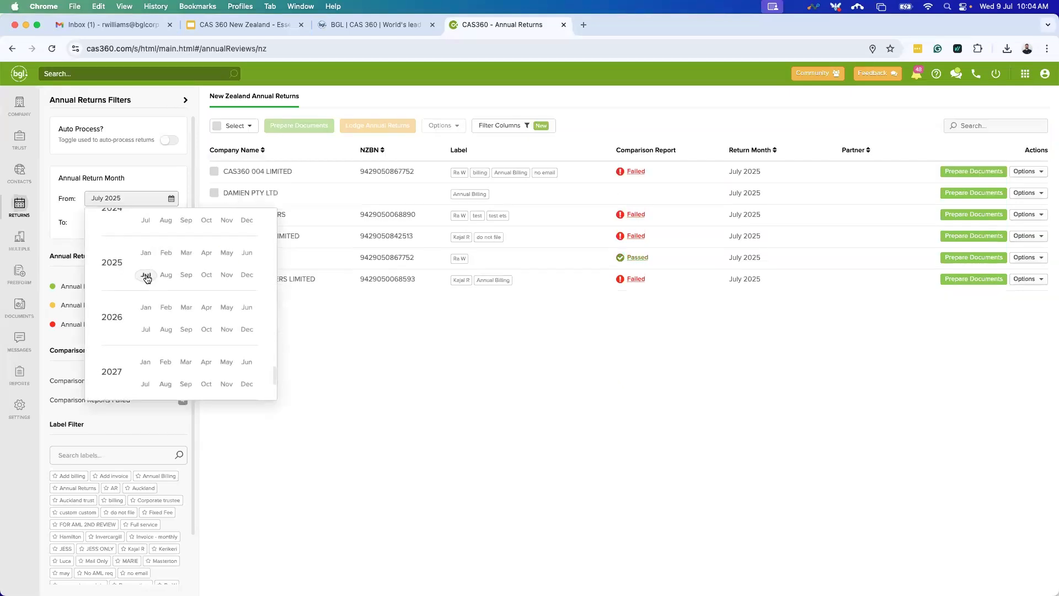
left_click(495, 390)
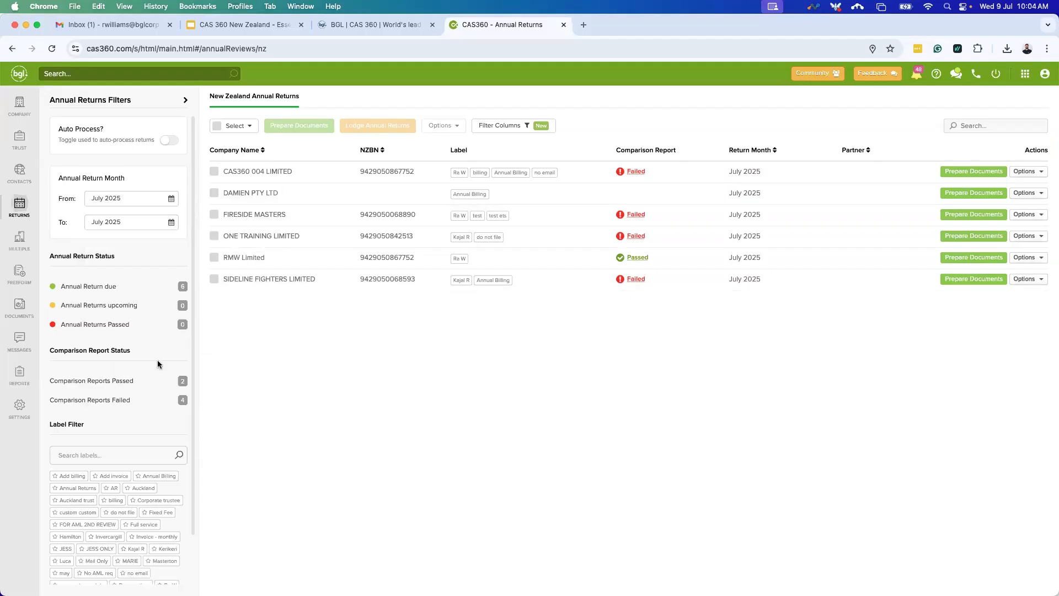
left_click(127, 223)
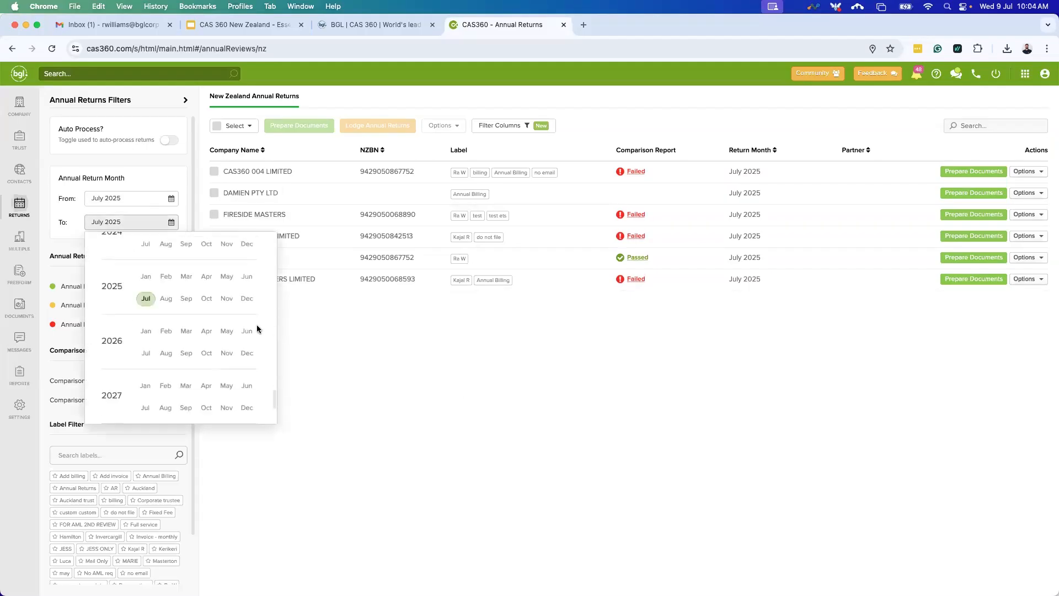
left_click(501, 456)
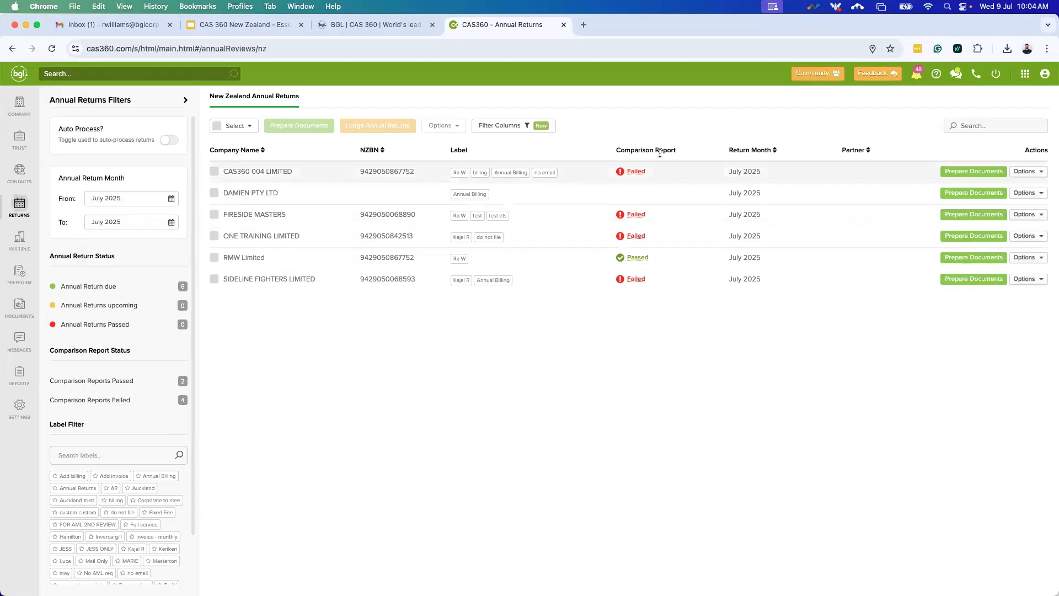
left_click_drag(613, 150, 680, 154)
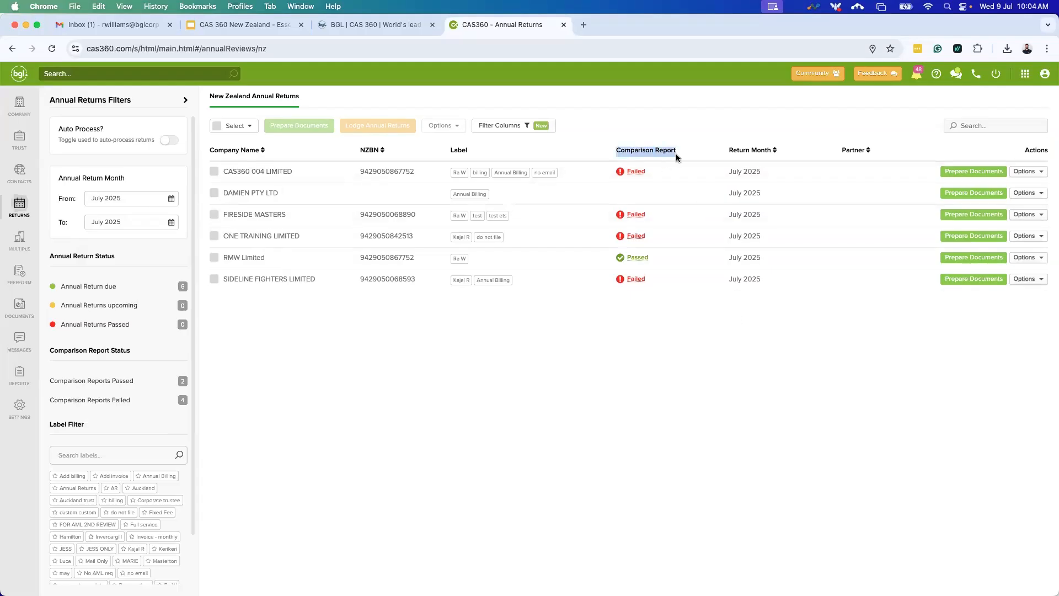
left_click(632, 241)
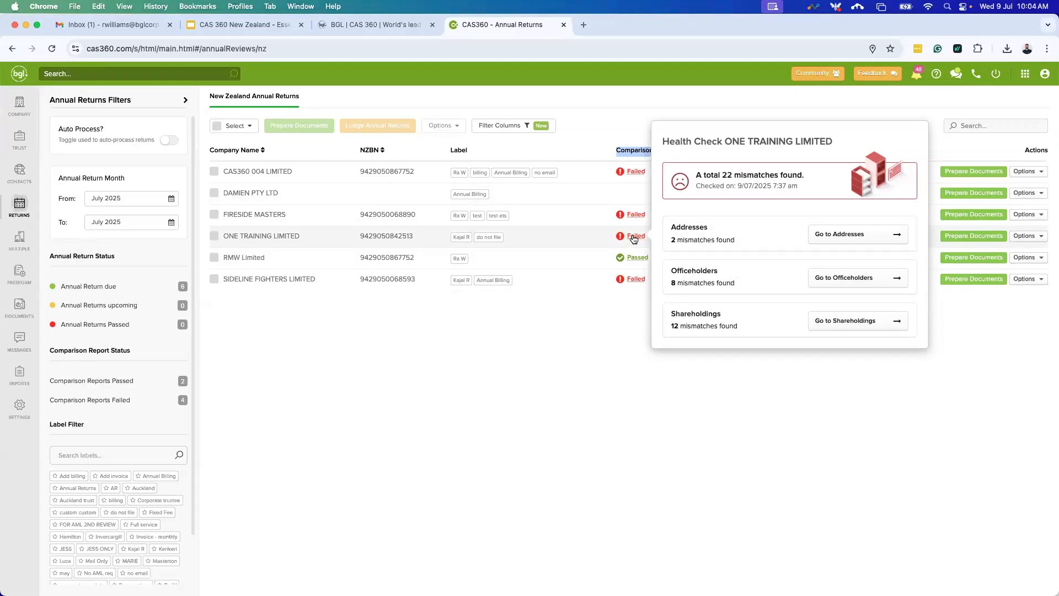
Review ONE TRAINING LIMITED's Addresses, Officers and Shareholders comparisons, then close the report.
left_click(632, 236)
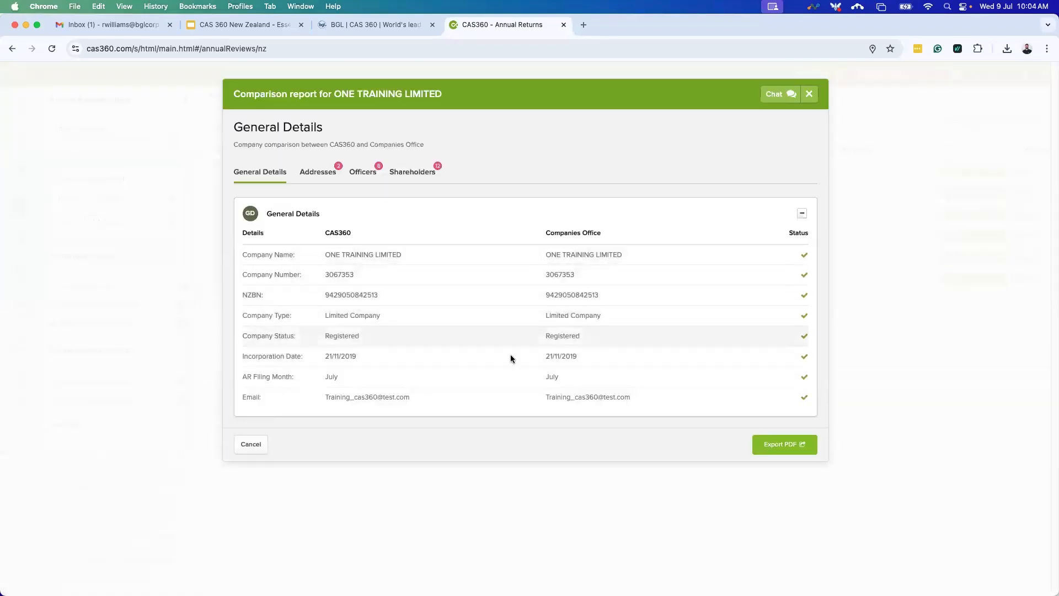
left_click(320, 173)
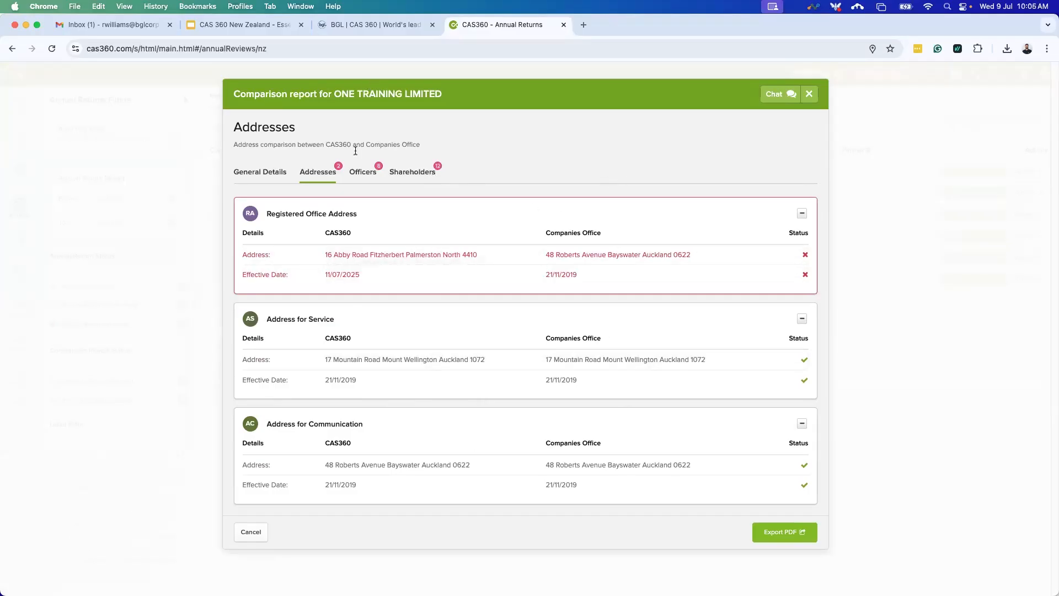
left_click(374, 182)
scroll(445, 329, "down", 5)
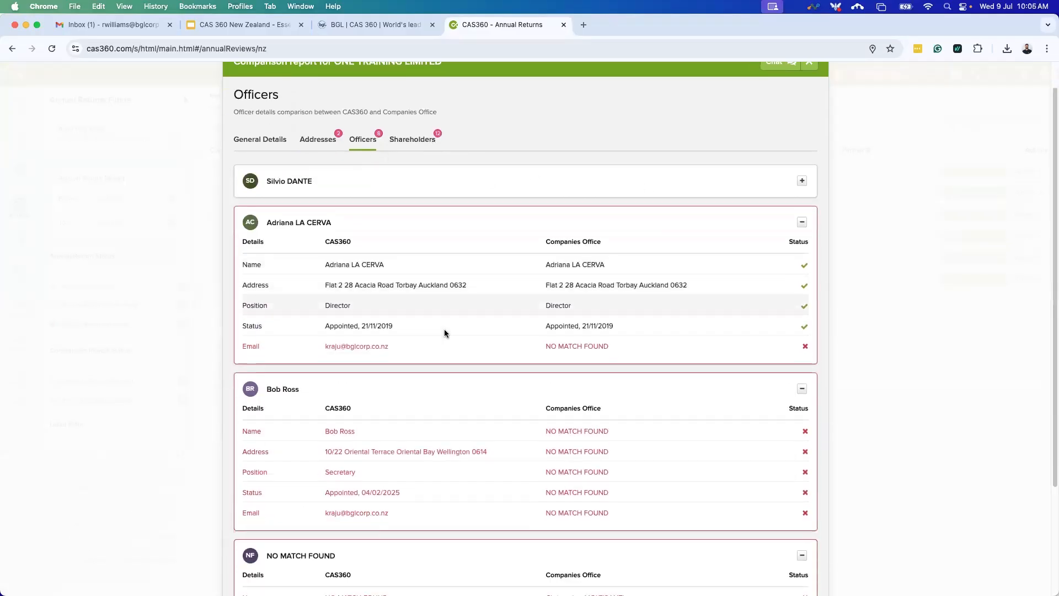
scroll(452, 415, "up", 5)
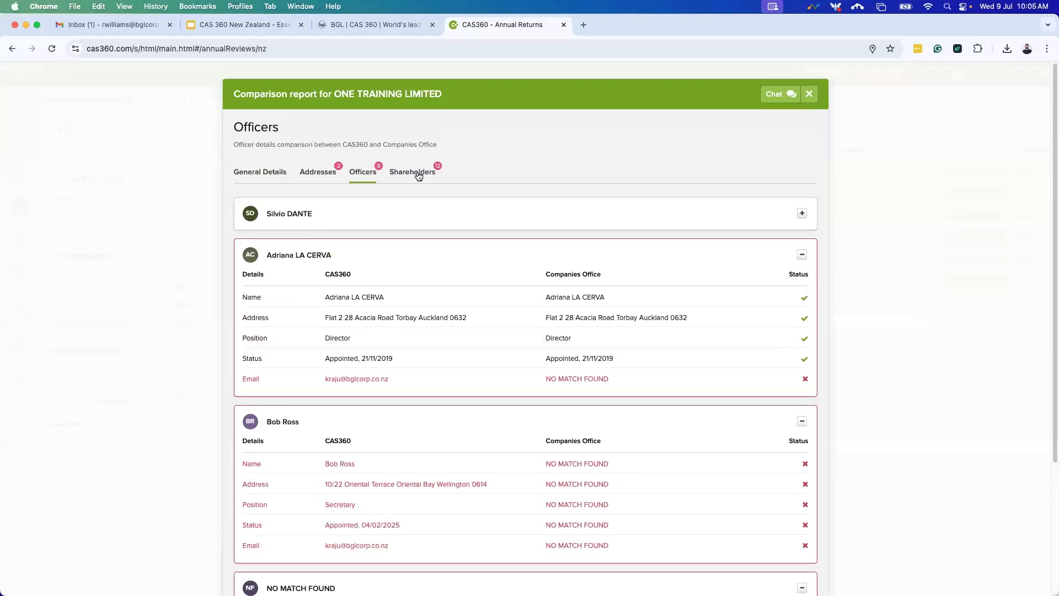
left_click(418, 176)
scroll(397, 433, "down", 8)
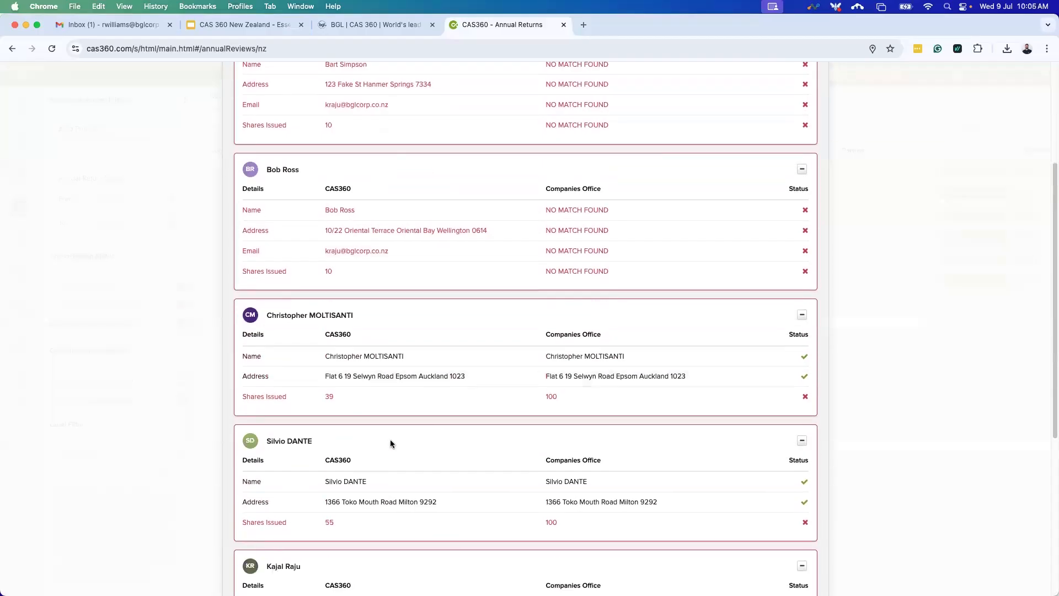
scroll(384, 436, "down", 3)
scroll(463, 441, "up", 12)
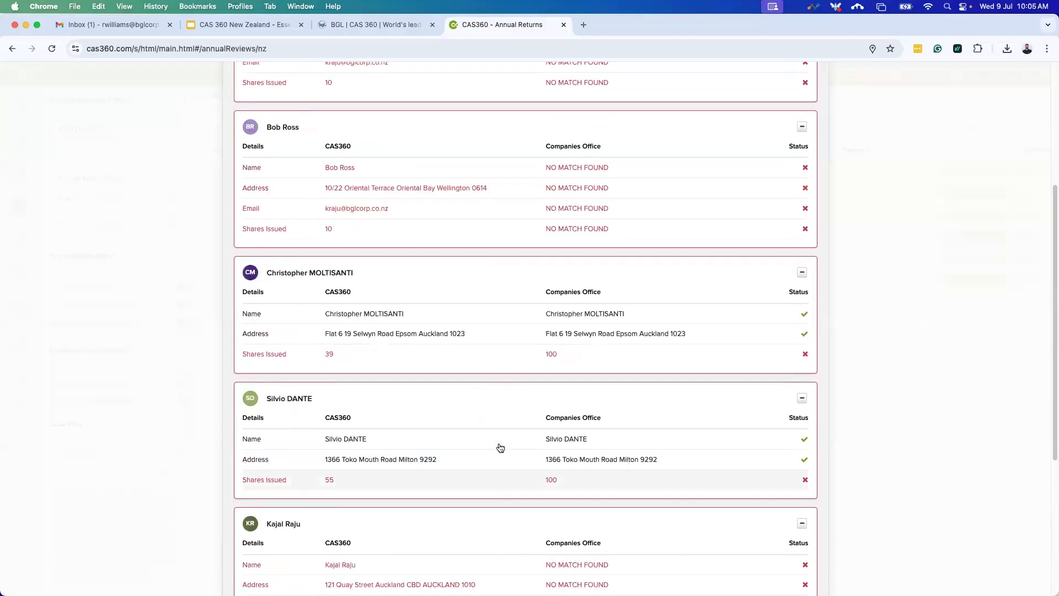
scroll(452, 414, "down", 10)
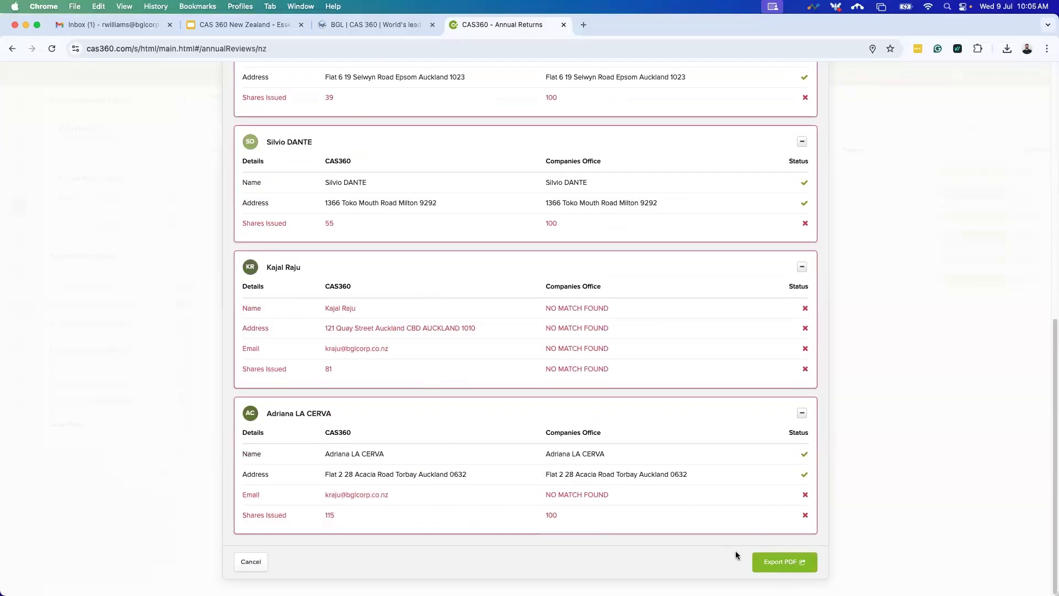
scroll(717, 395, "up", 1)
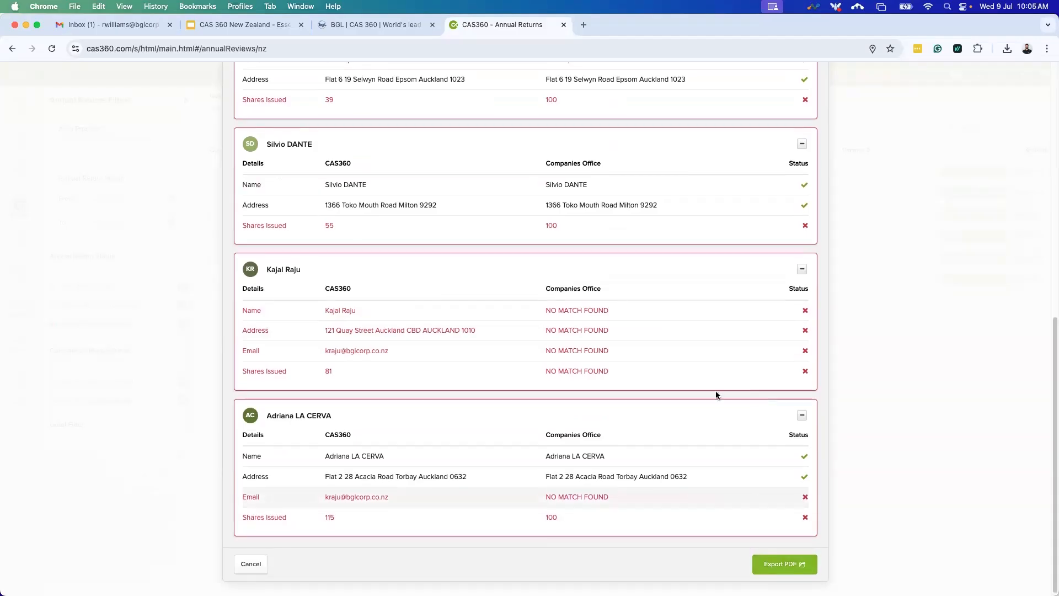
scroll(717, 395, "up", 10)
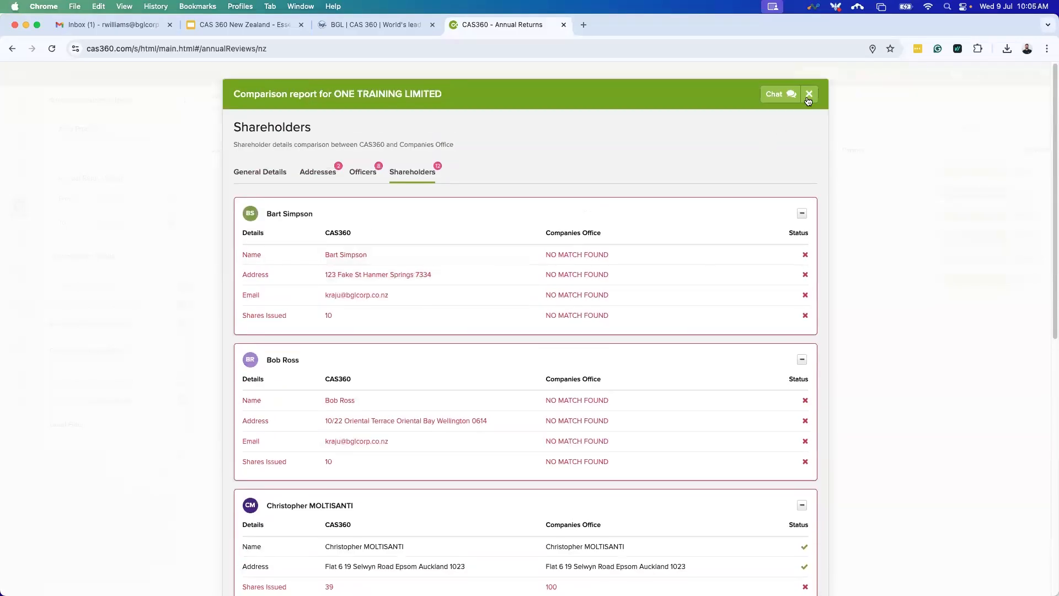
left_click(809, 95)
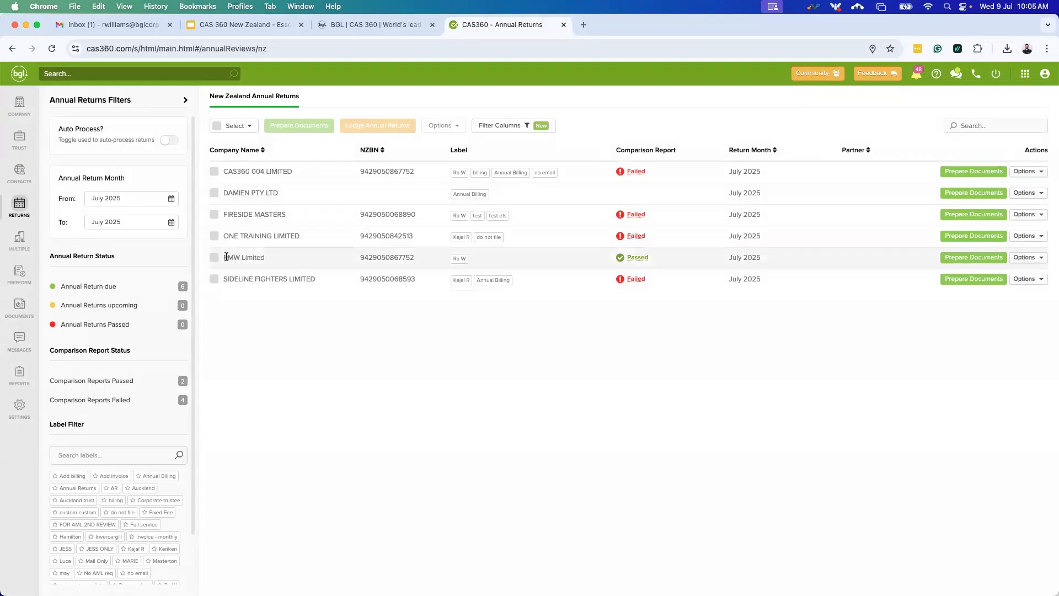
Start document production for RMW Limited and note its annual return due date.
left_click_drag(224, 257, 296, 259)
left_click(962, 257)
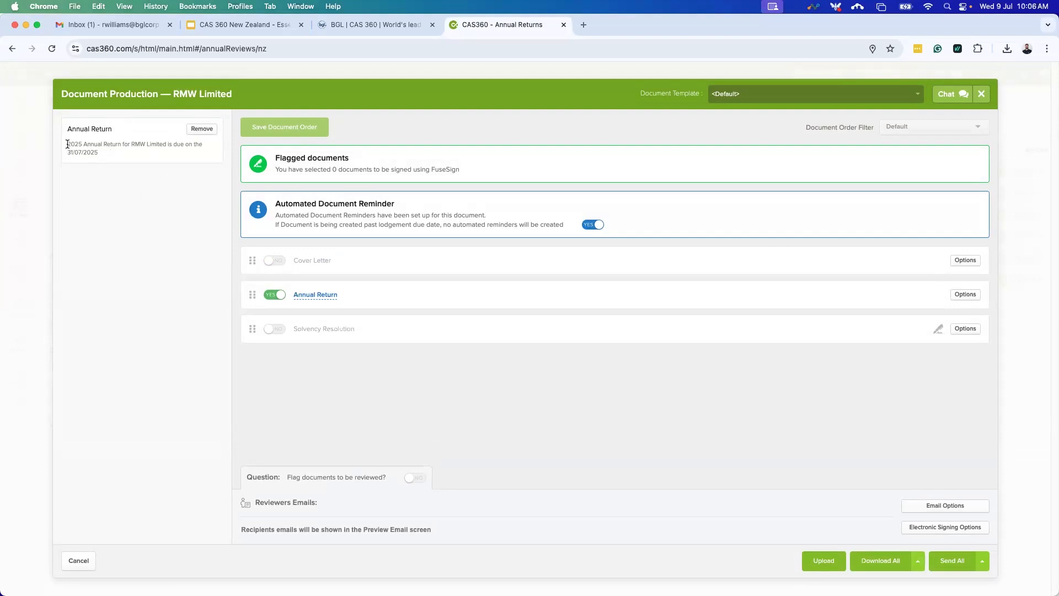
mouse_move(71, 144)
left_mouse_down()
mouse_move(126, 148)
mouse_move(64, 152)
left_mouse_up()
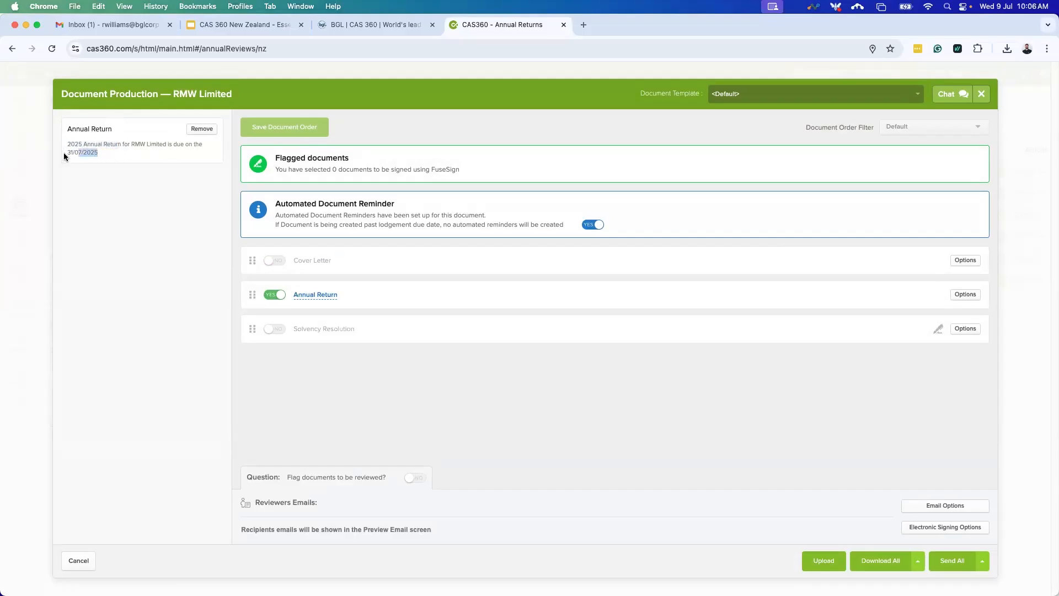
left_click(141, 302)
Include the Cover Letter and Solvency Resolution, then preview RMW Limited's Annual Return PDF.
left_click(269, 263)
left_click(276, 330)
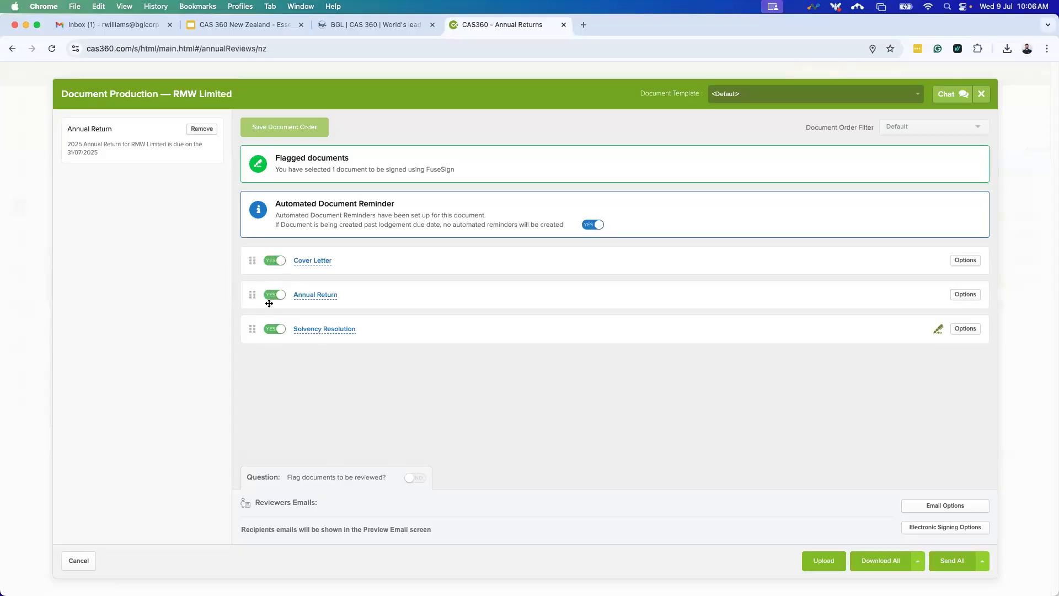
left_click(314, 297)
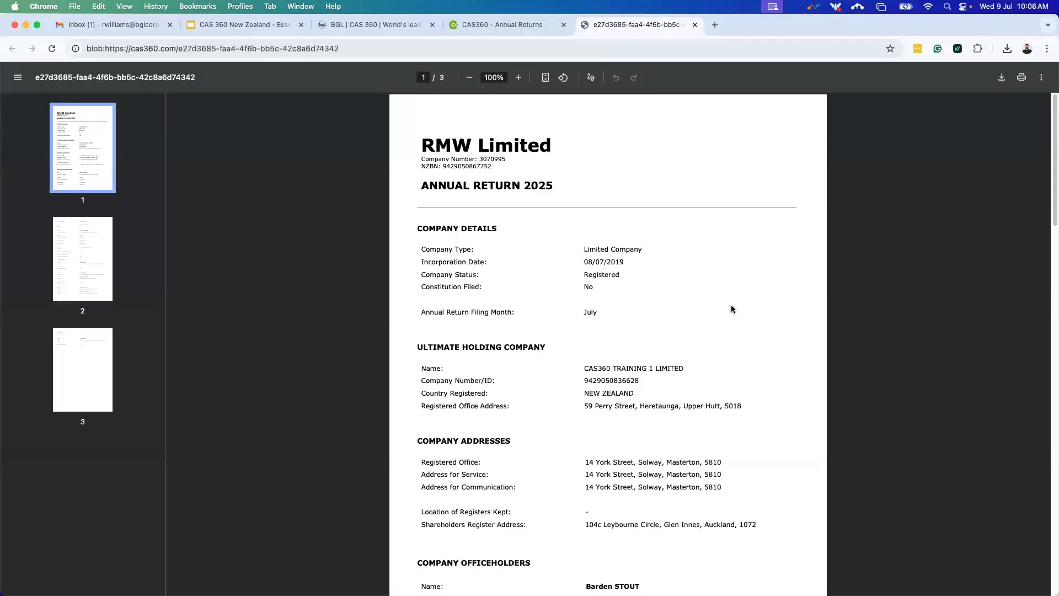
Scroll through RMW Limited's three-page Annual Return PDF, then close the preview.
scroll(608, 374, "down", 6)
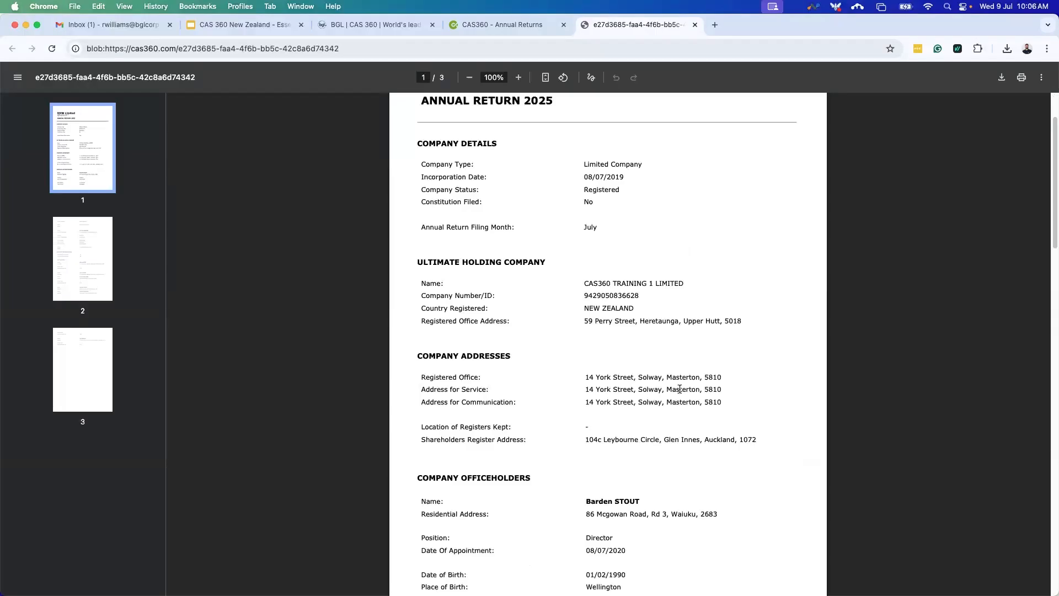
scroll(608, 374, "down", 5)
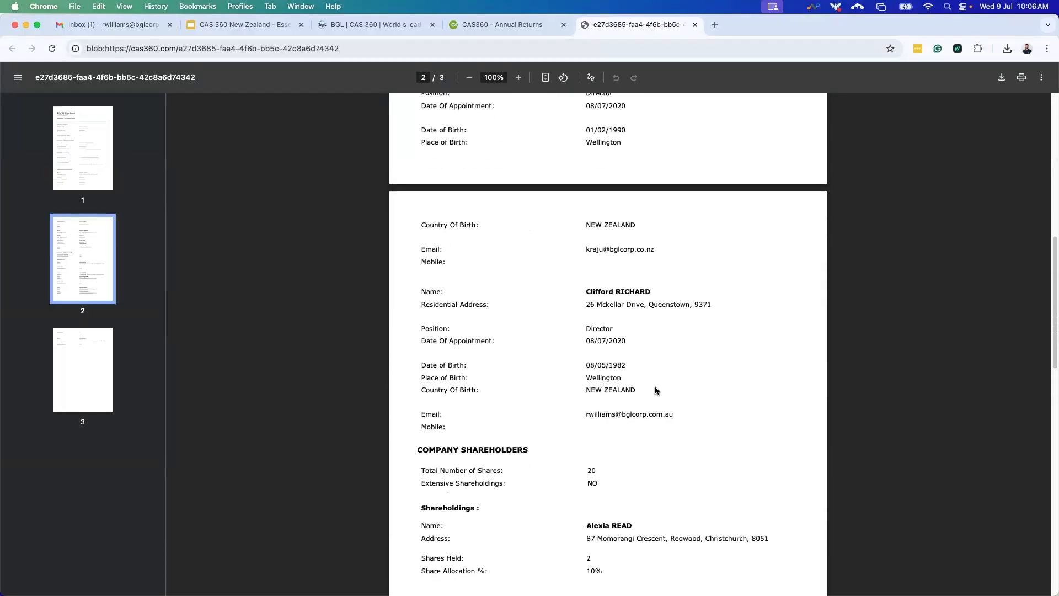
scroll(623, 426, "down", 2)
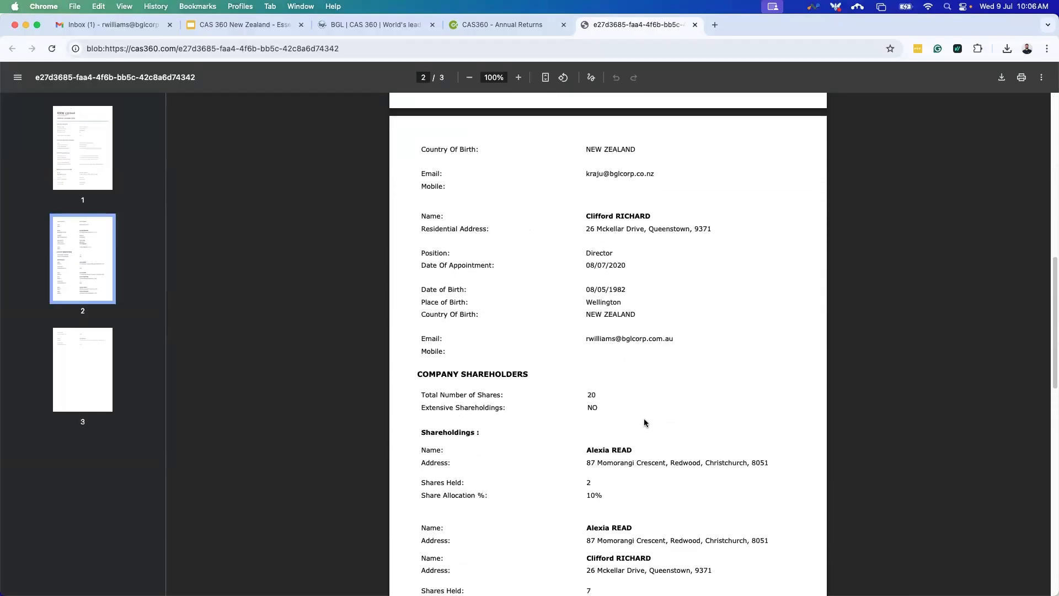
scroll(628, 422, "down", 4)
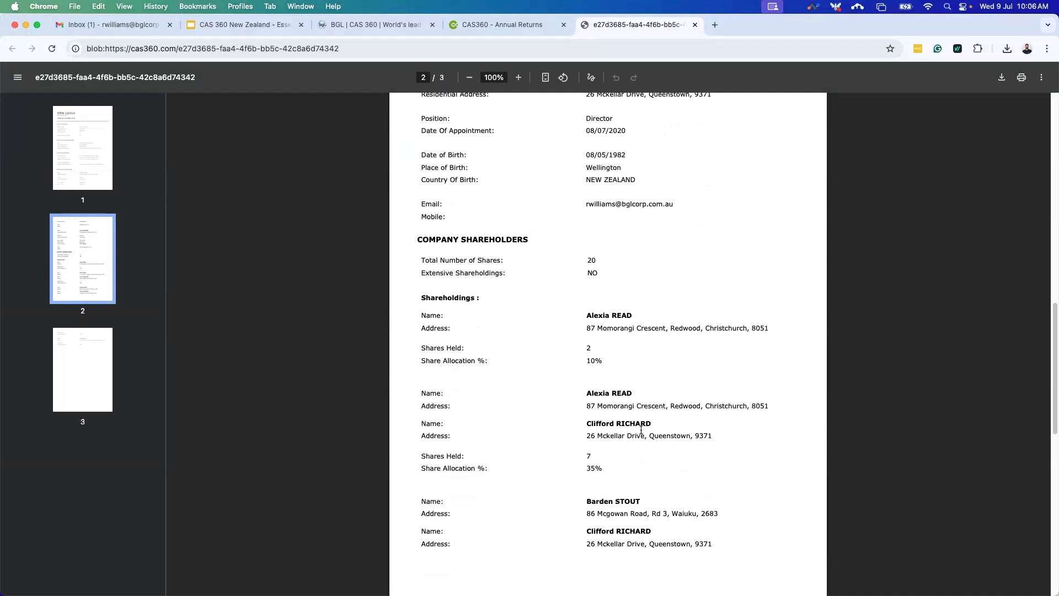
scroll(621, 419, "down", 3)
scroll(709, 425, "up", 1)
scroll(711, 428, "up", 4)
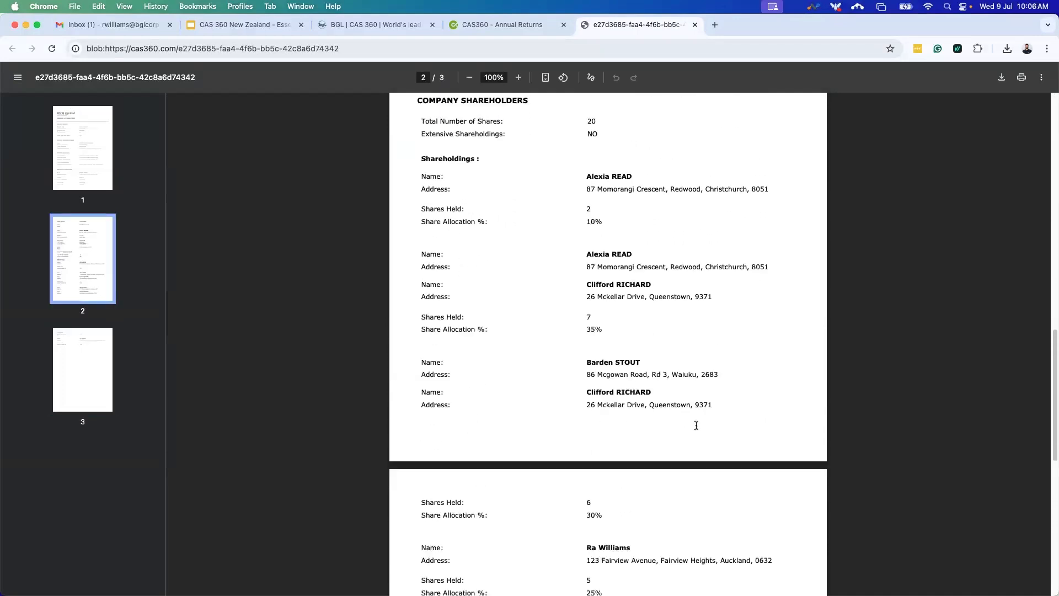
scroll(694, 428, "up", 9)
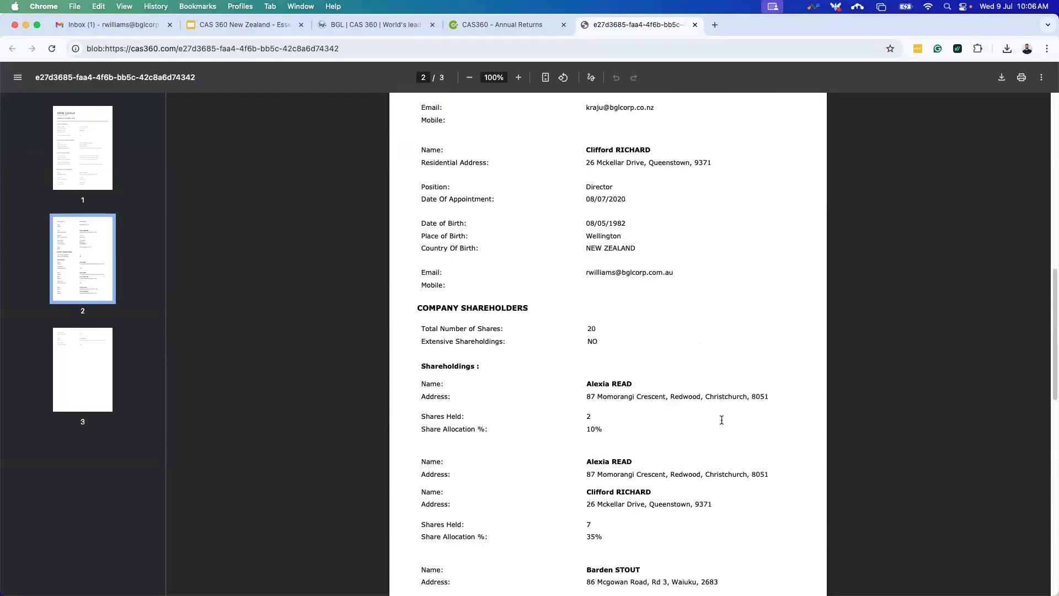
scroll(672, 265, "up", 6)
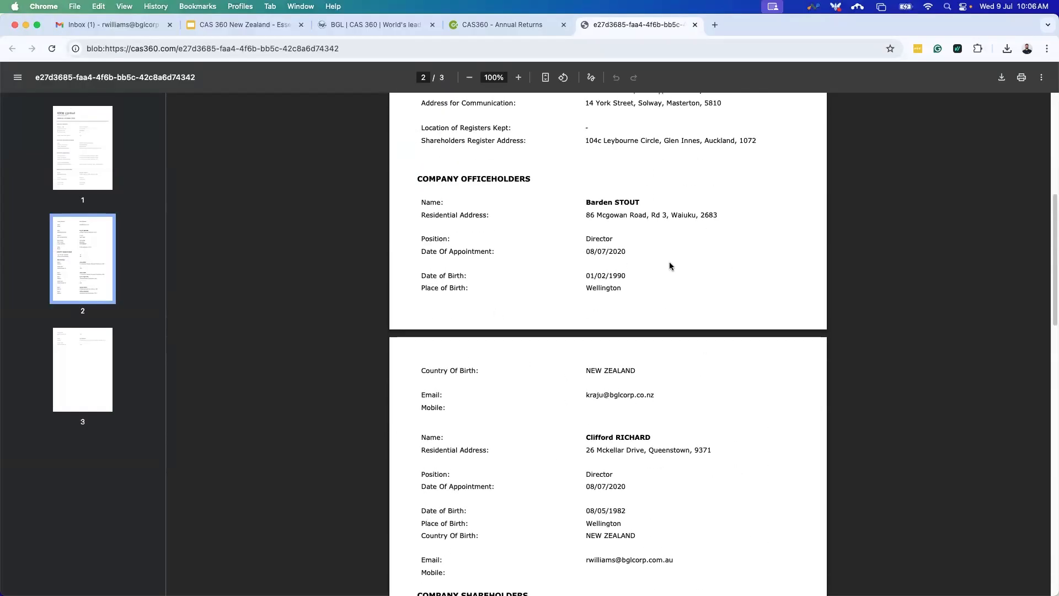
scroll(624, 314, "up", 1)
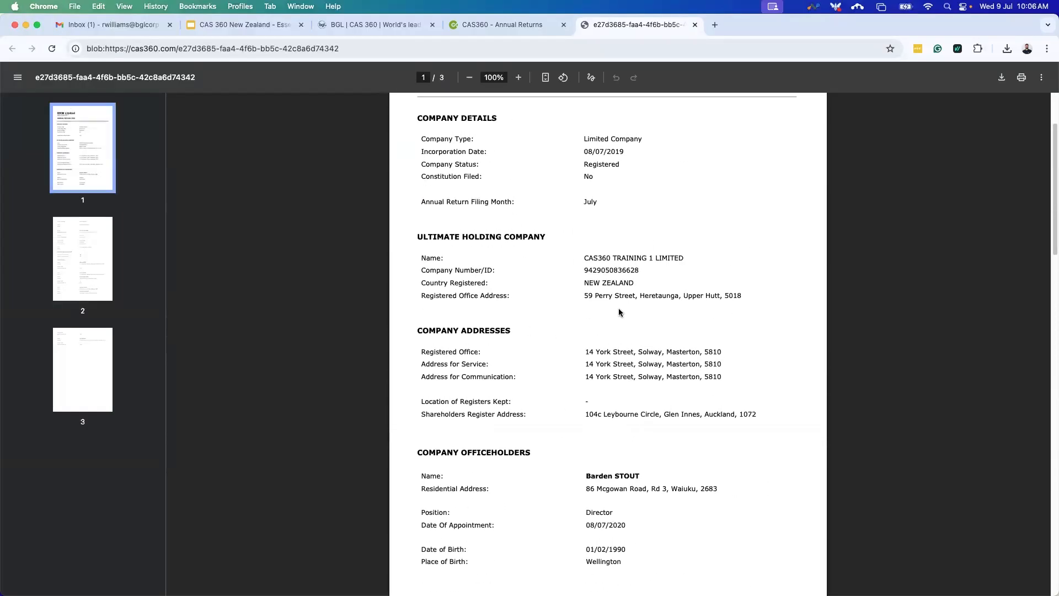
scroll(494, 193, "up", 2)
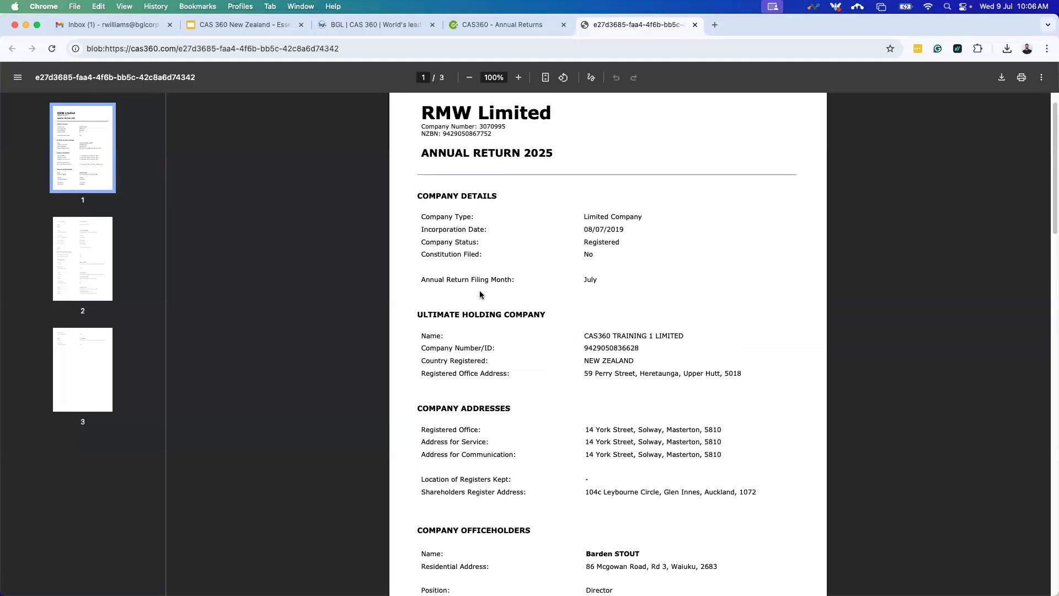
left_click(695, 25)
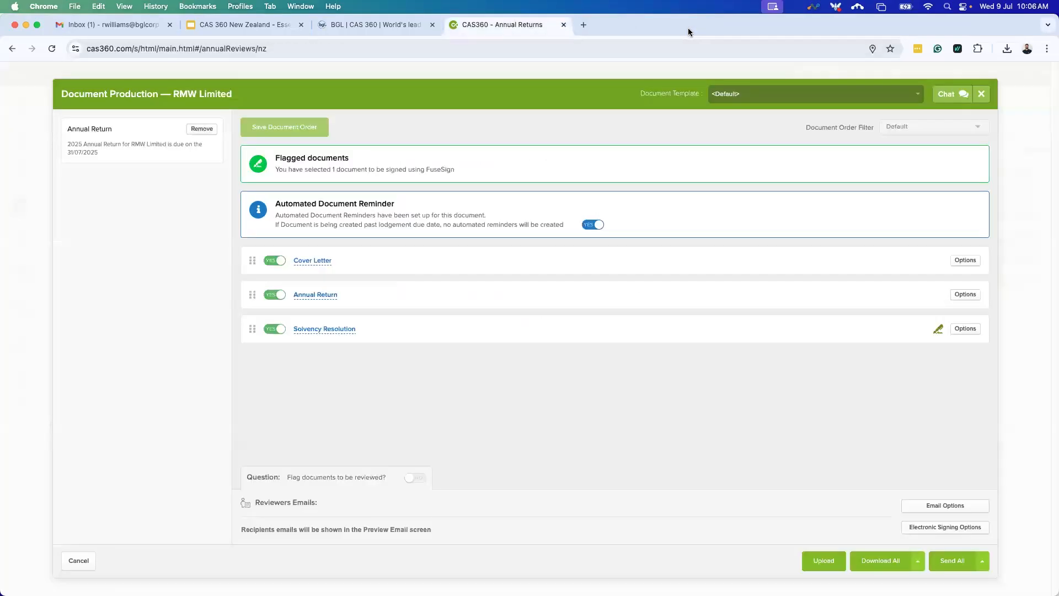
left_click(338, 330)
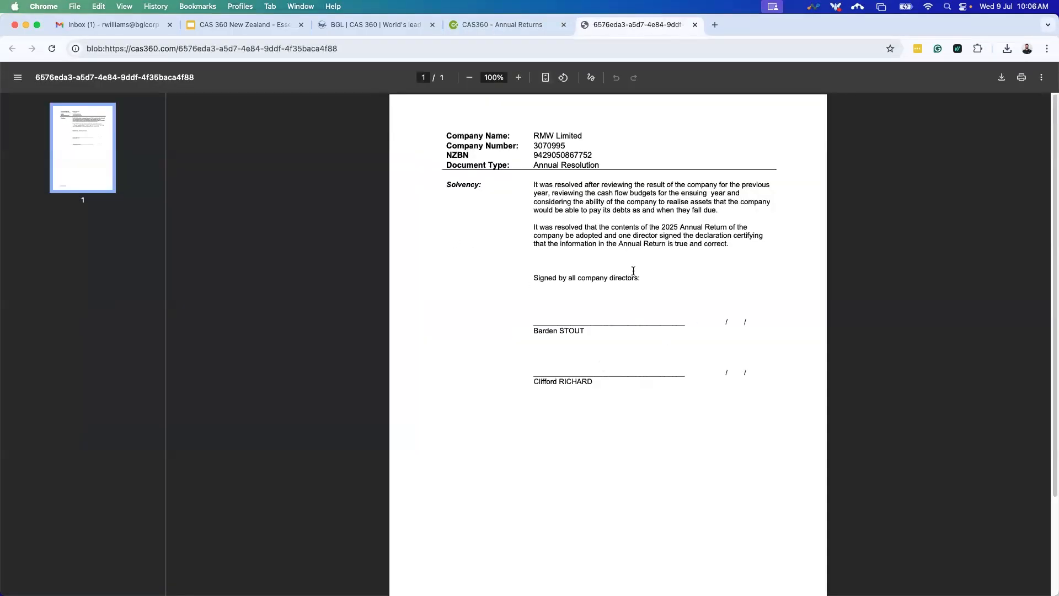
left_click(695, 25)
left_click(316, 261)
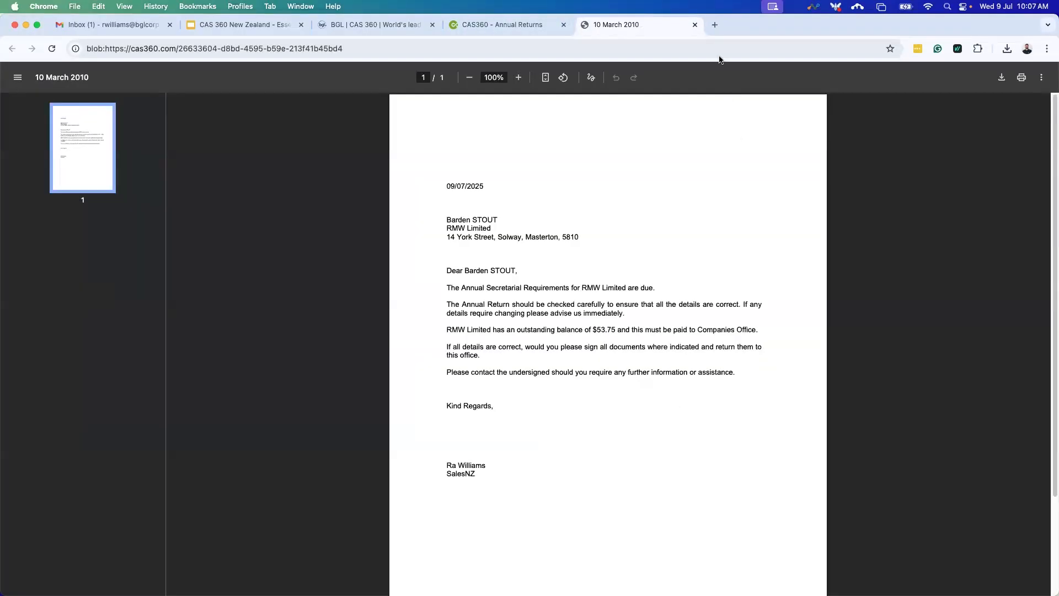
left_click(695, 24)
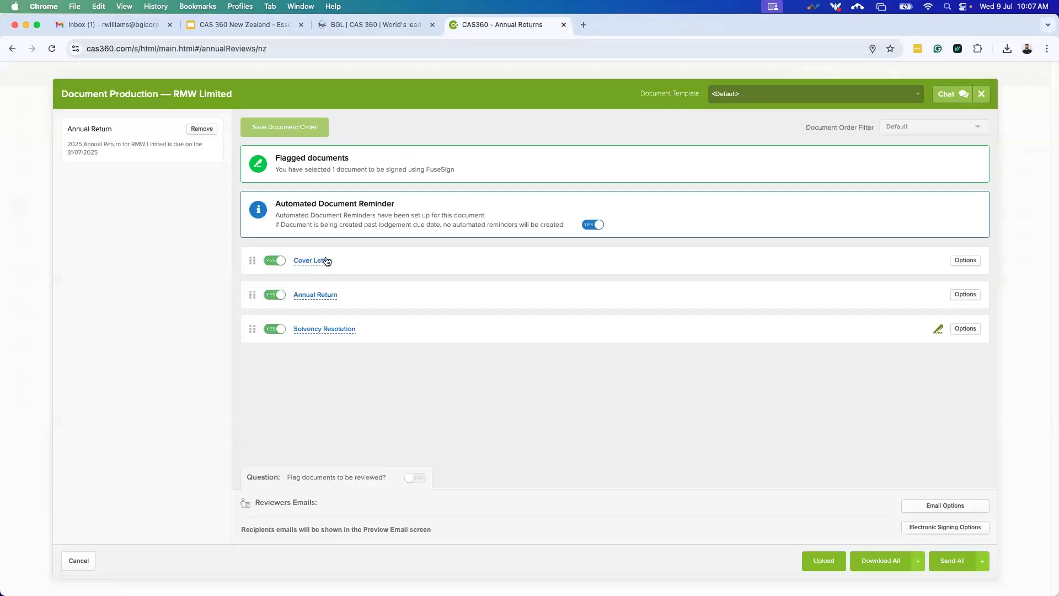
Enable the Annual Return declaration, pick the form signatory, use Annual Return (Branded).docx, and save.
left_click(965, 294)
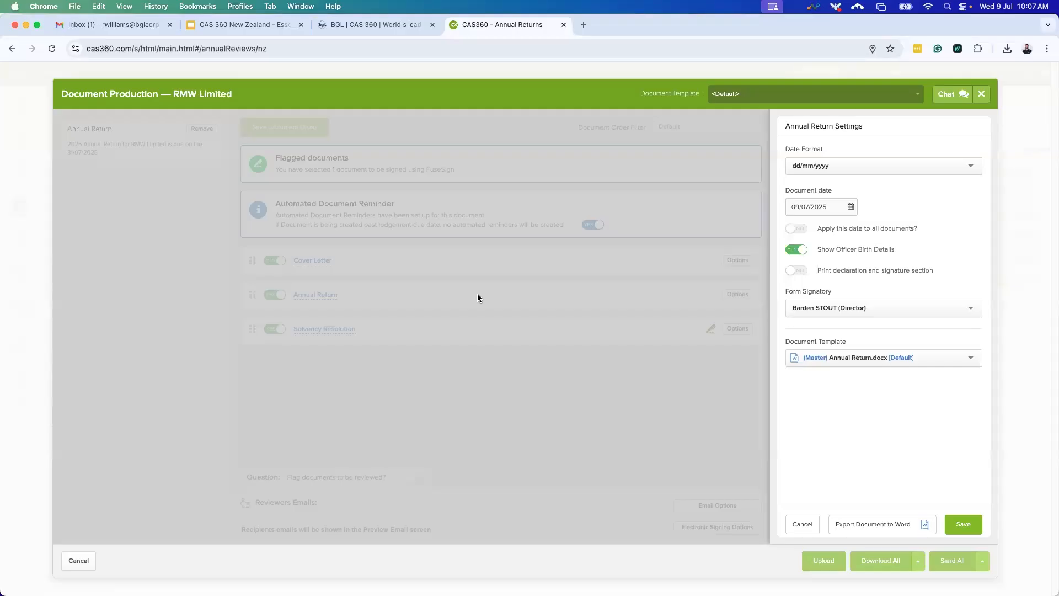
left_click(798, 271)
left_click(831, 315)
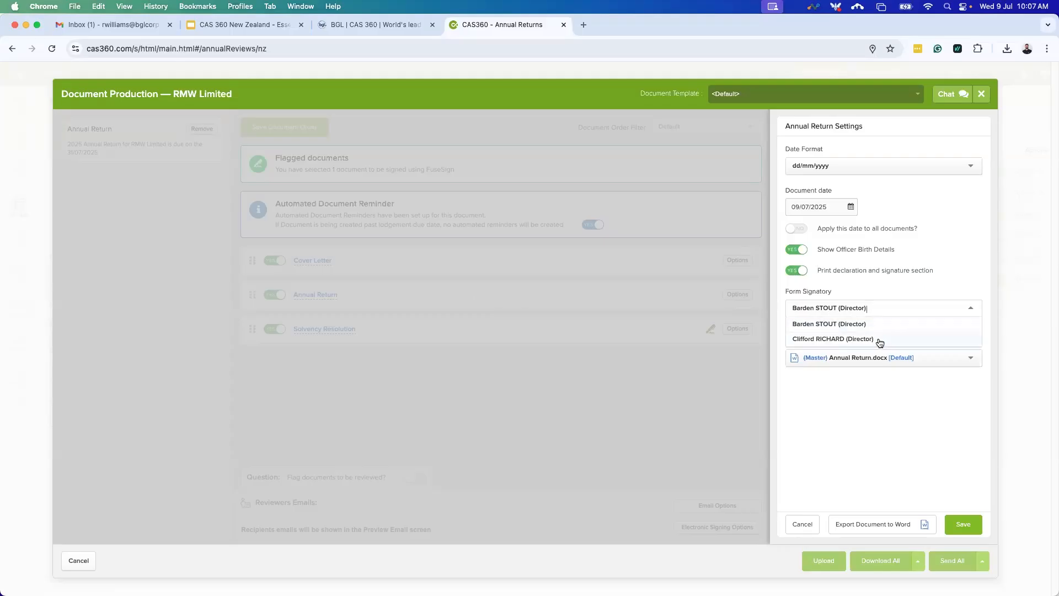
left_click(892, 341)
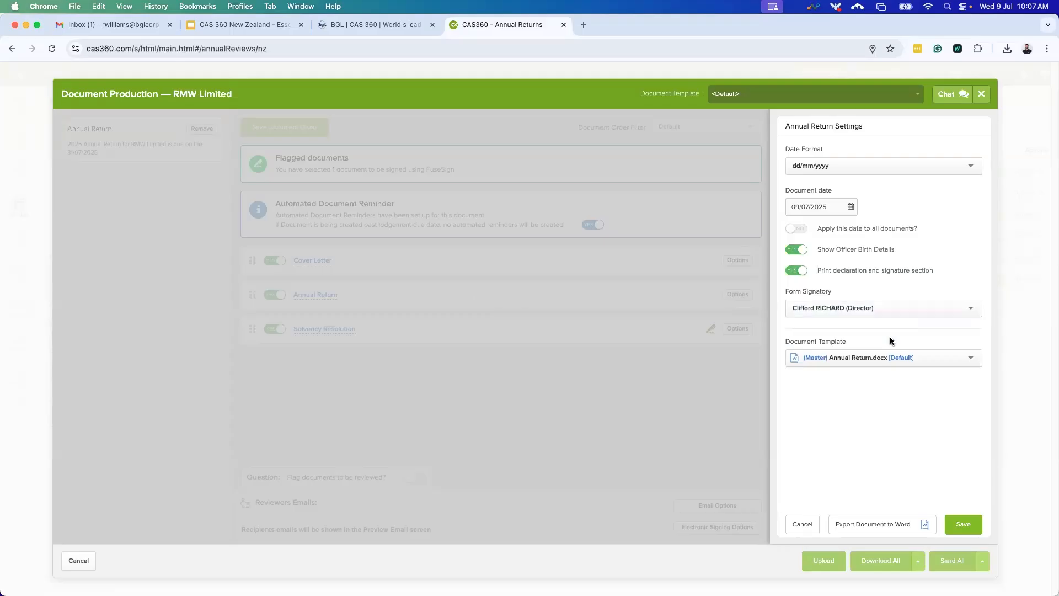
left_click(854, 362)
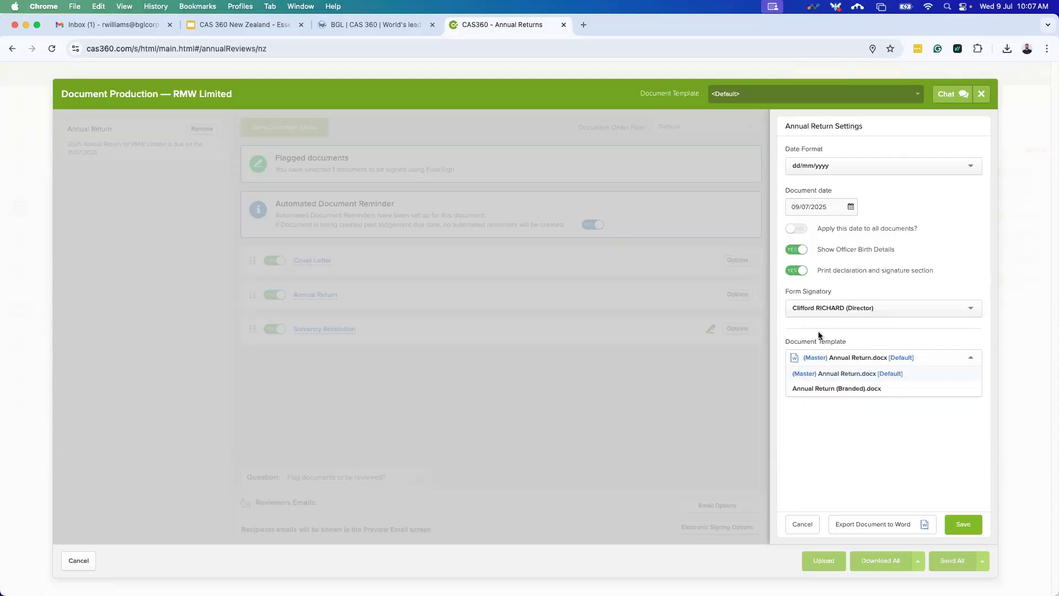
left_click(844, 389)
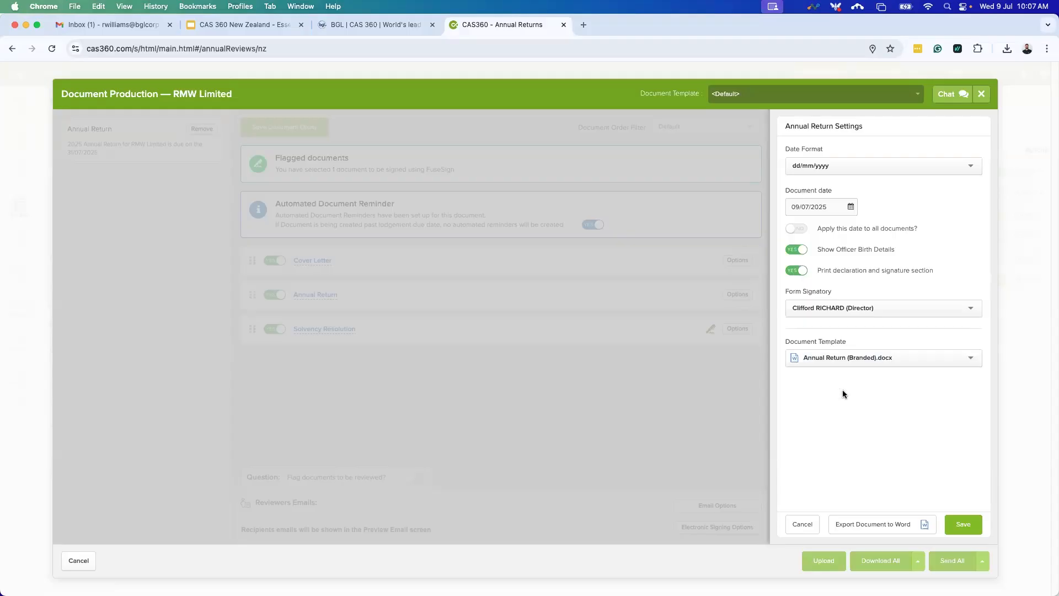
left_click(967, 525)
left_click(878, 365)
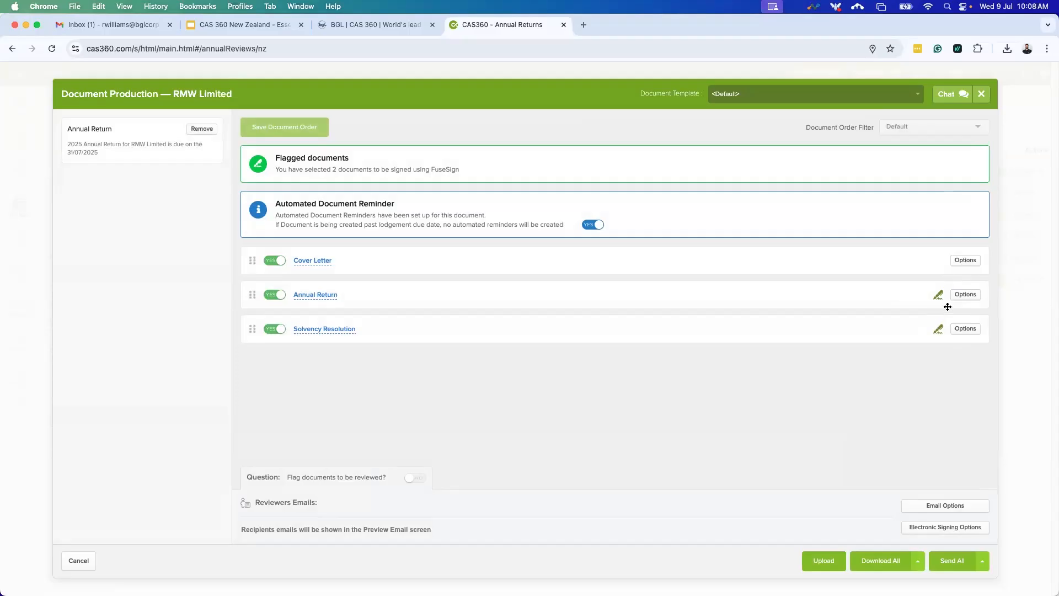
Preview the branded Annual Return down to its Declaration and Signature section, then close it.
left_click(325, 295)
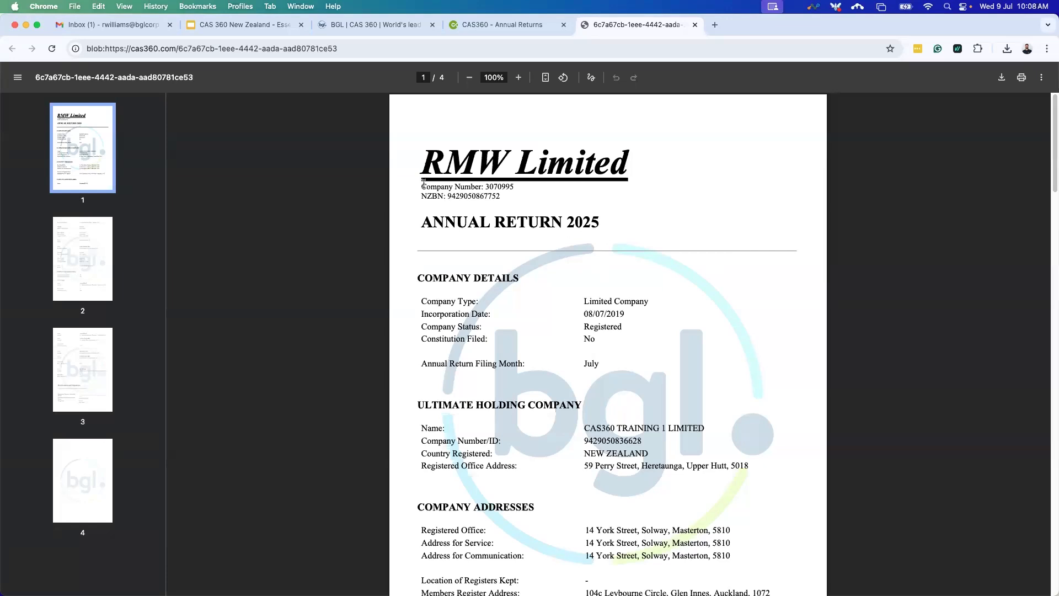
scroll(767, 374, "down", 1)
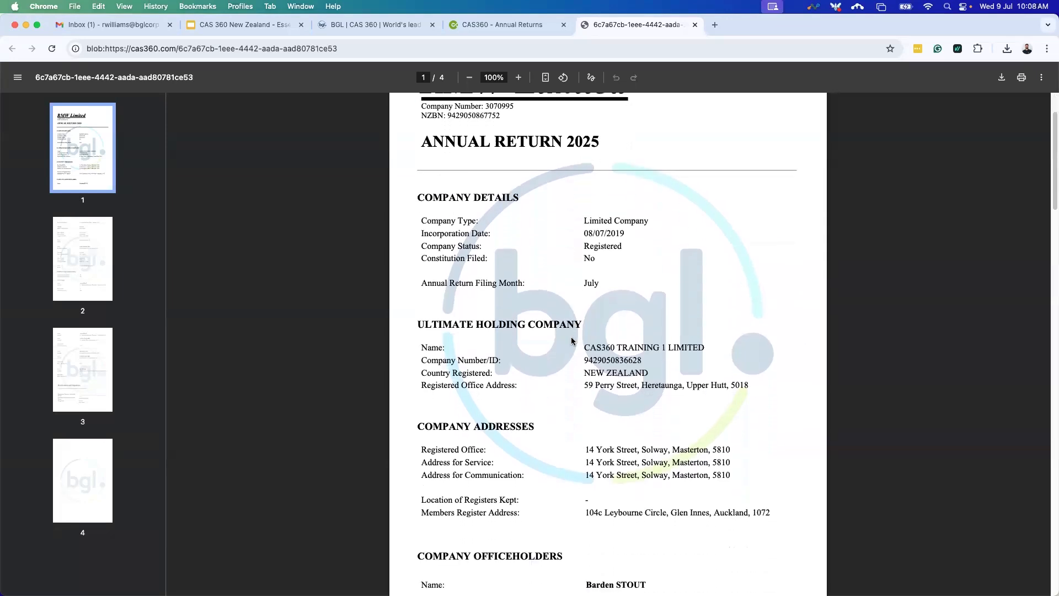
scroll(562, 309, "down", 3)
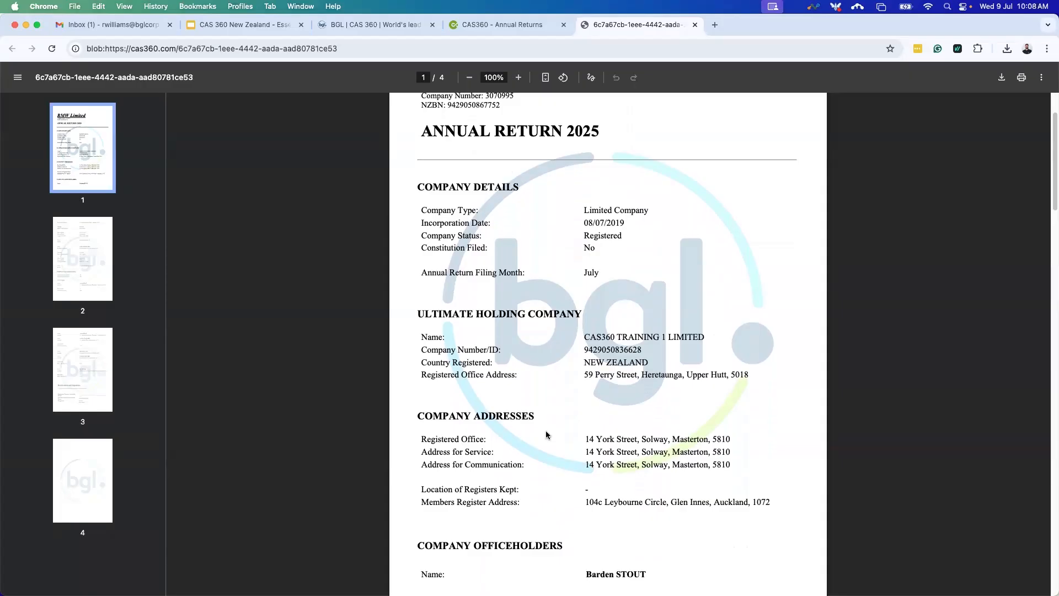
scroll(519, 412, "down", 10)
scroll(519, 411, "down", 13)
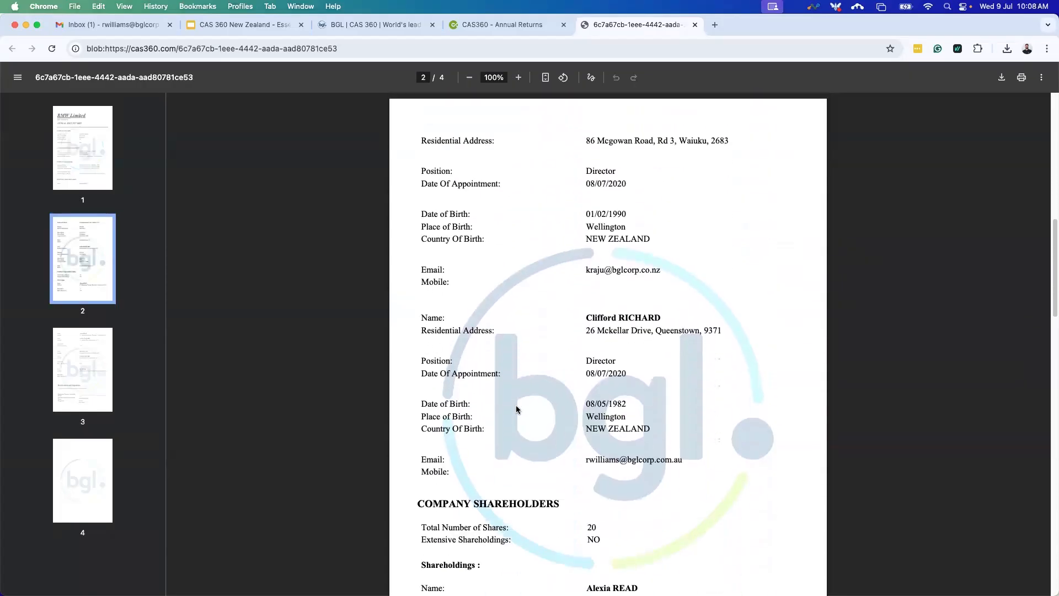
scroll(517, 408, "down", 12)
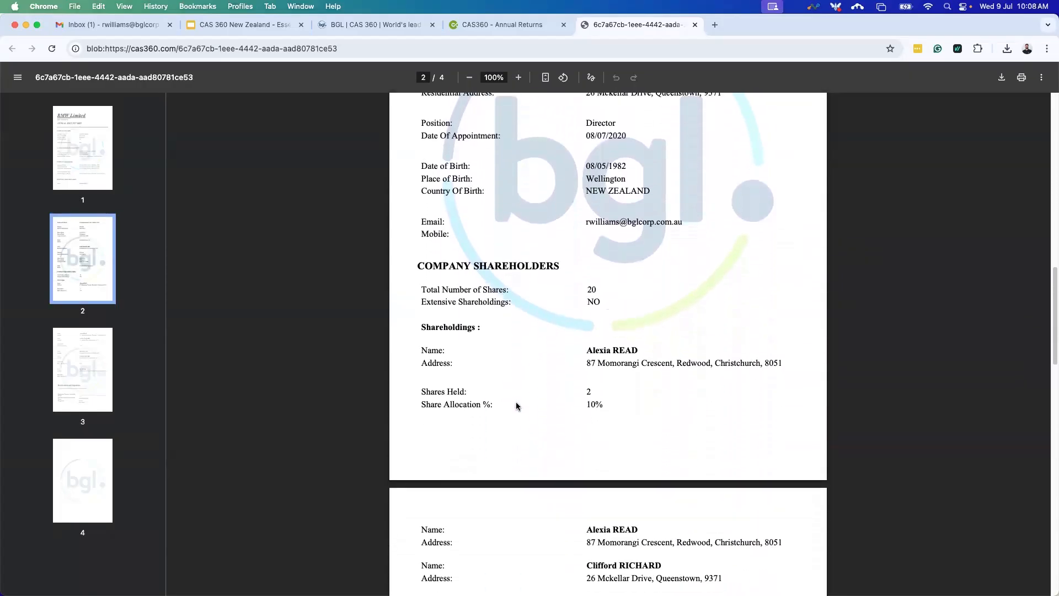
scroll(516, 405, "down", 13)
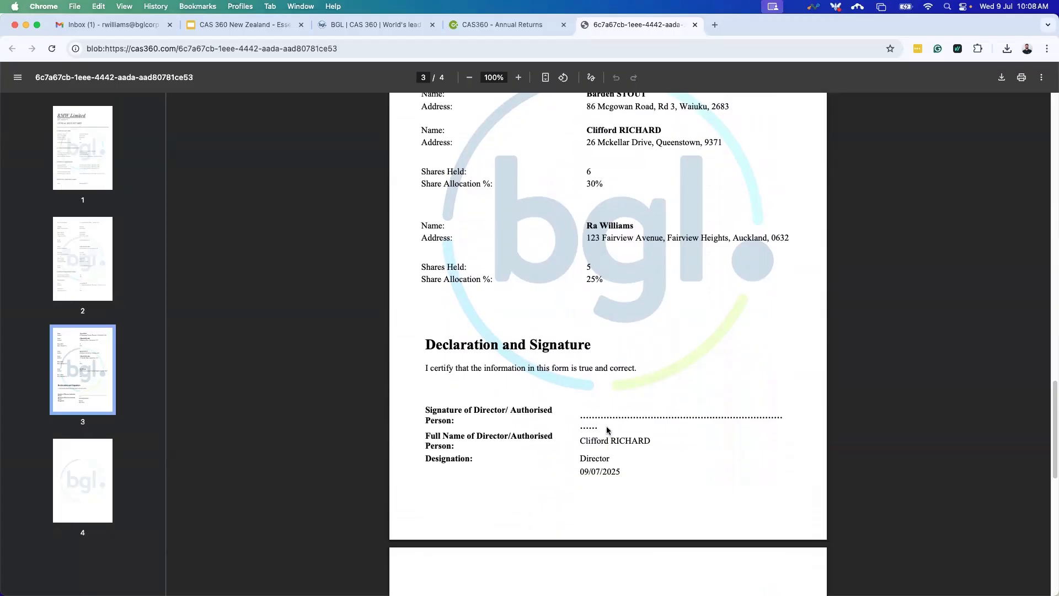
scroll(608, 428, "up", 7)
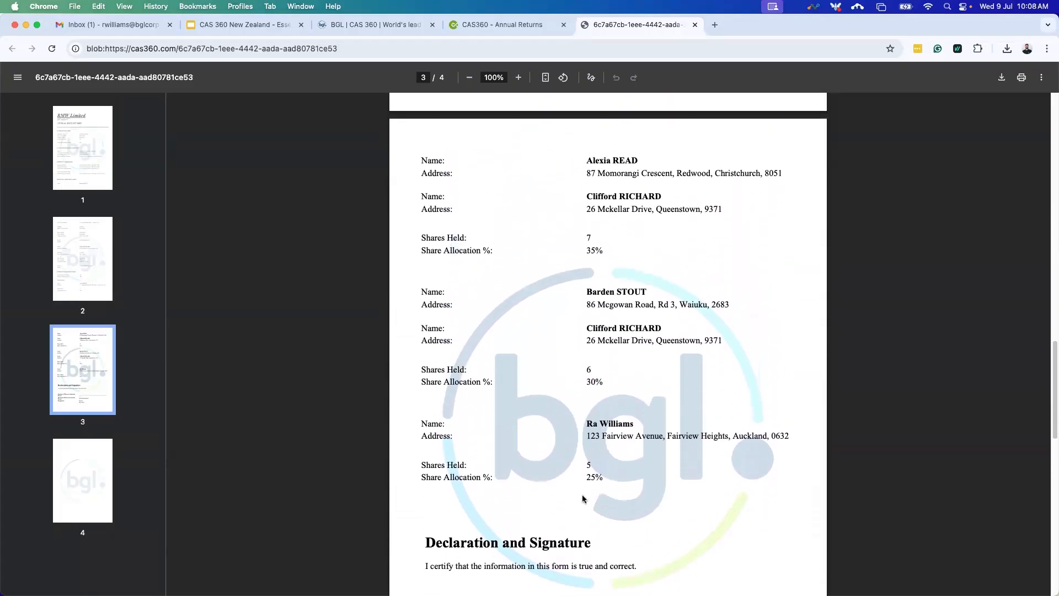
left_click(695, 26)
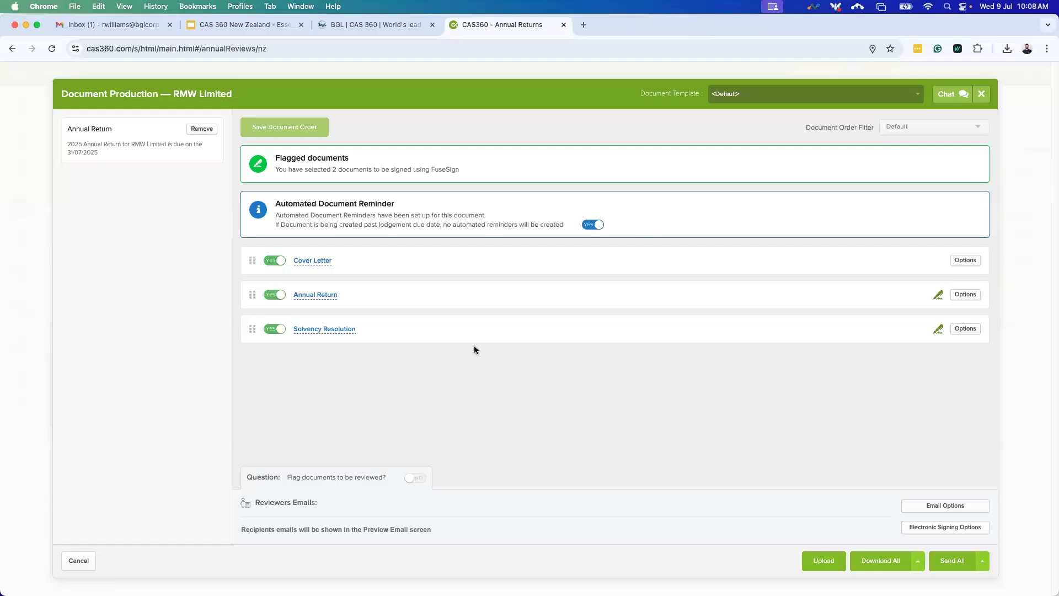
Exclude the Solvency Resolution and Cover Letter, leaving only the Annual Return flagged for FuseSign.
left_click(274, 329)
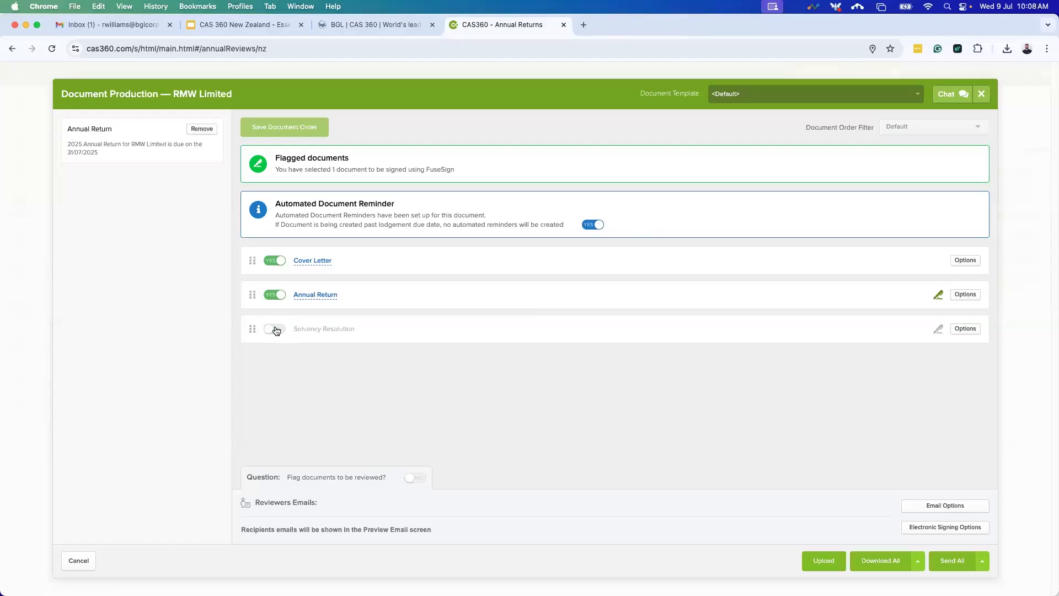
left_click(275, 261)
left_click_drag(276, 158, 462, 171)
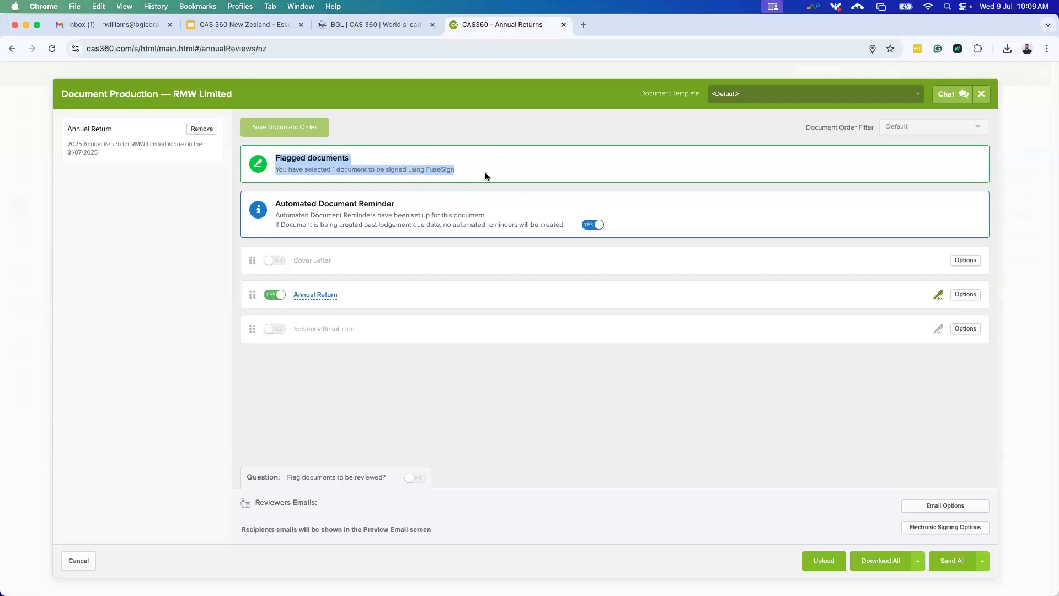
left_click(929, 531)
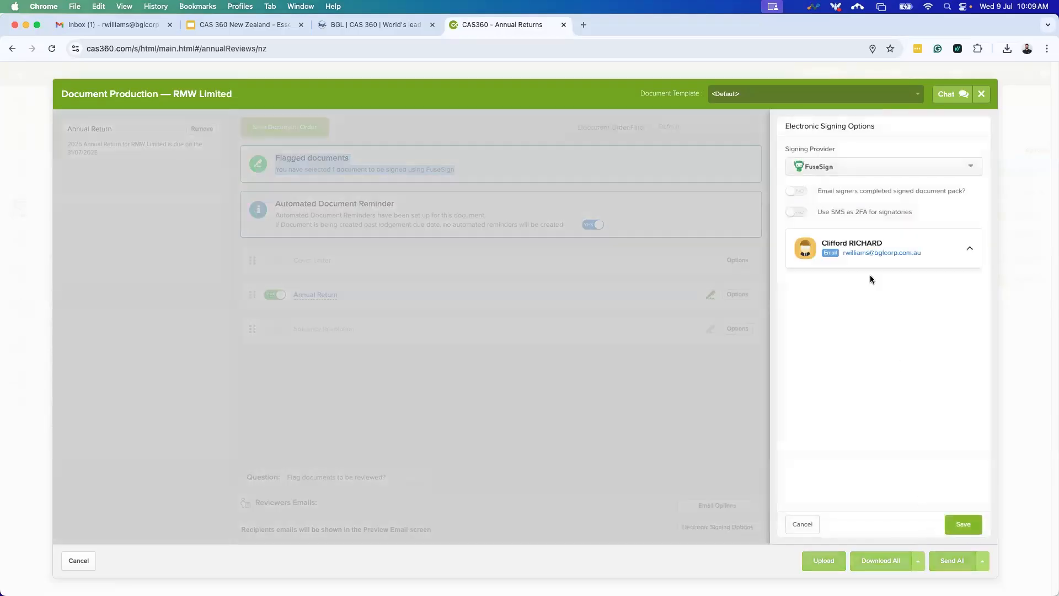
Reset the electronic signing provider to NONE, then set it back to FuseSign and save.
left_click(863, 171)
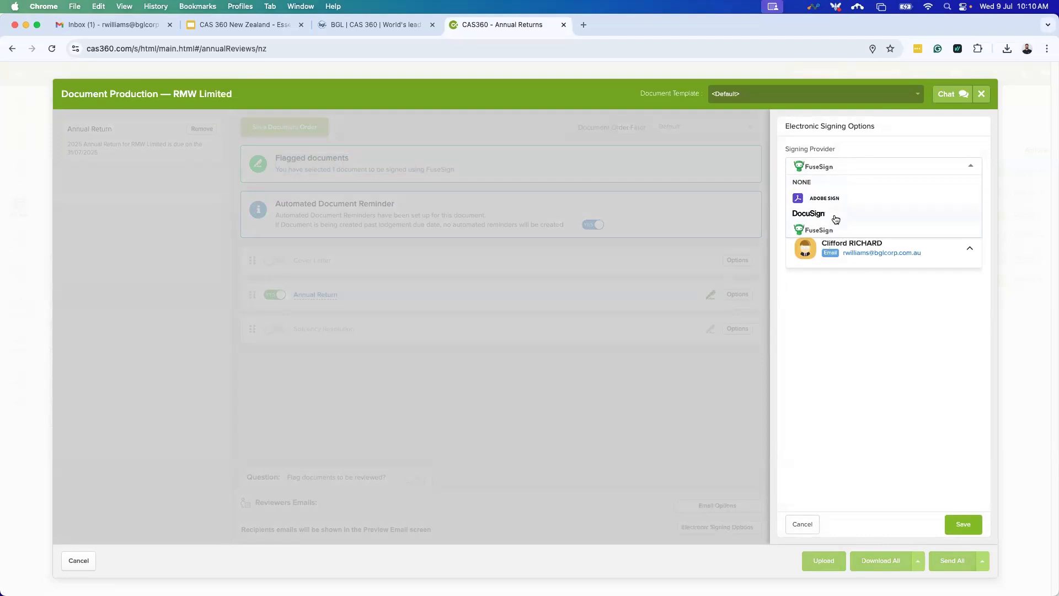
left_click(817, 185)
left_click(970, 523)
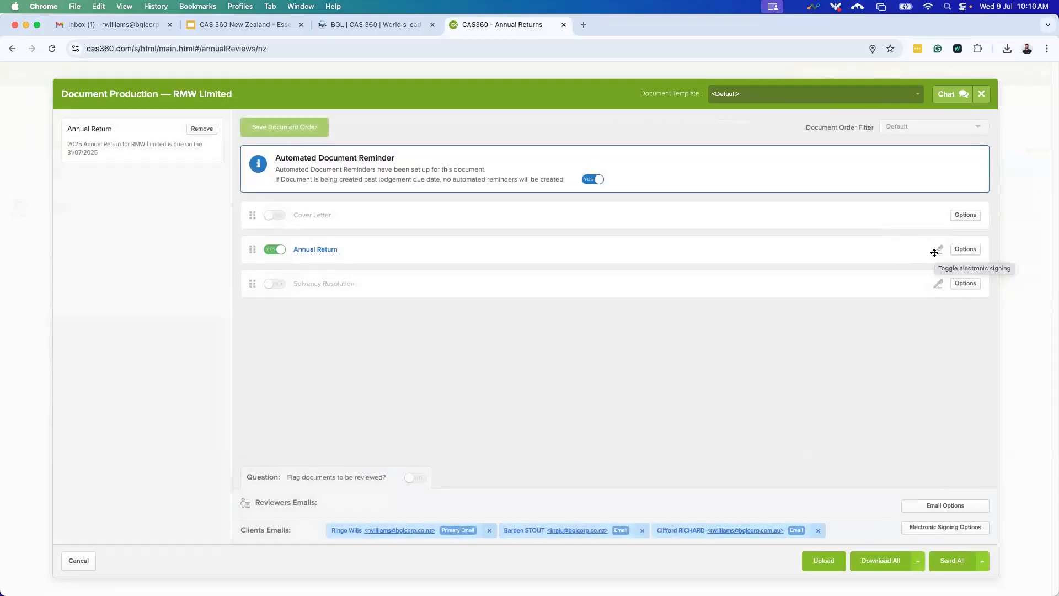
left_click(960, 527)
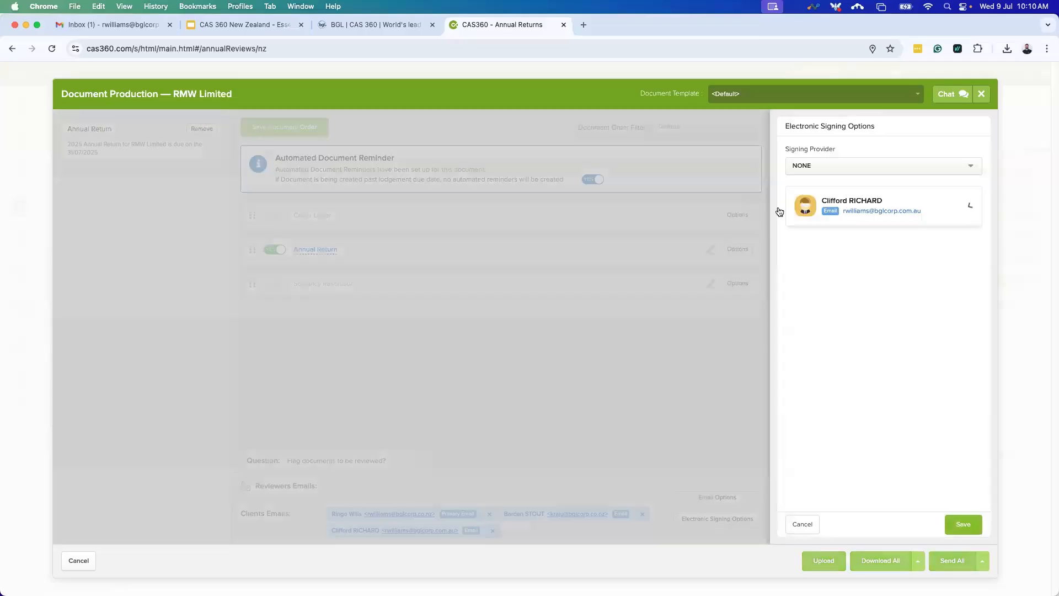
left_click(818, 167)
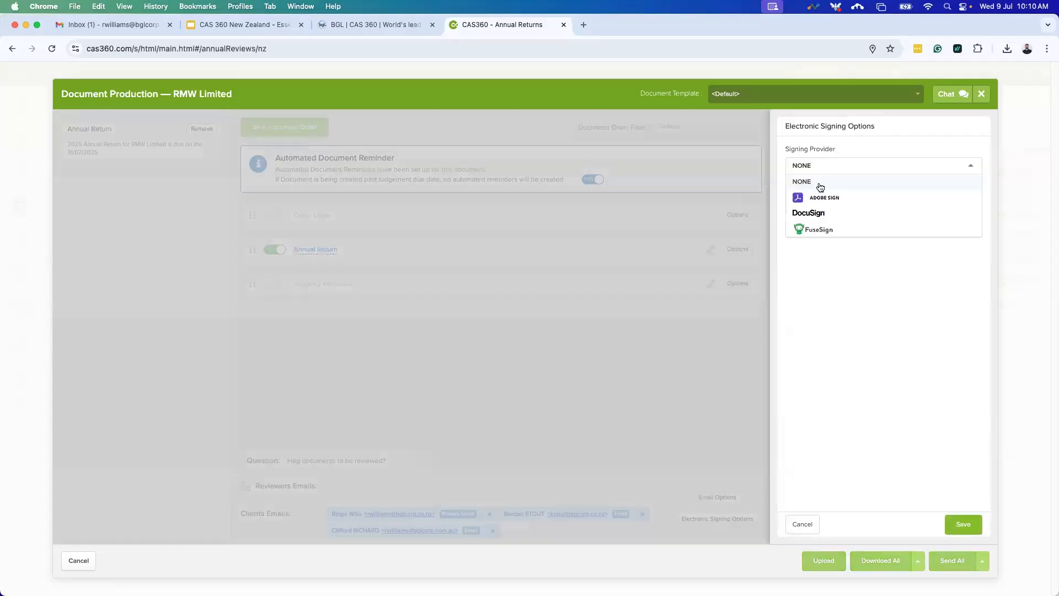
left_click(819, 233)
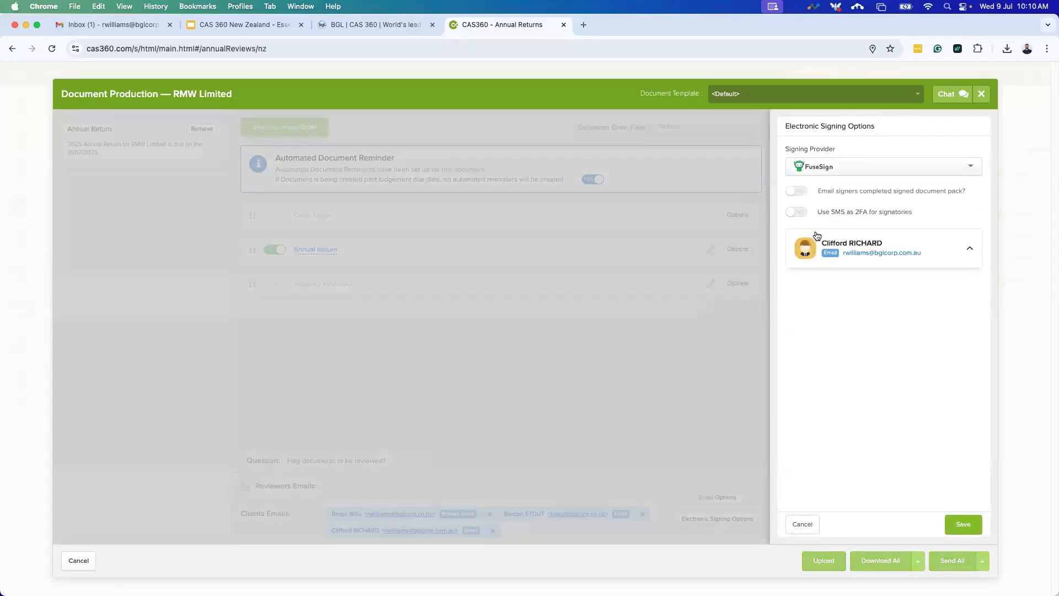
left_click(963, 525)
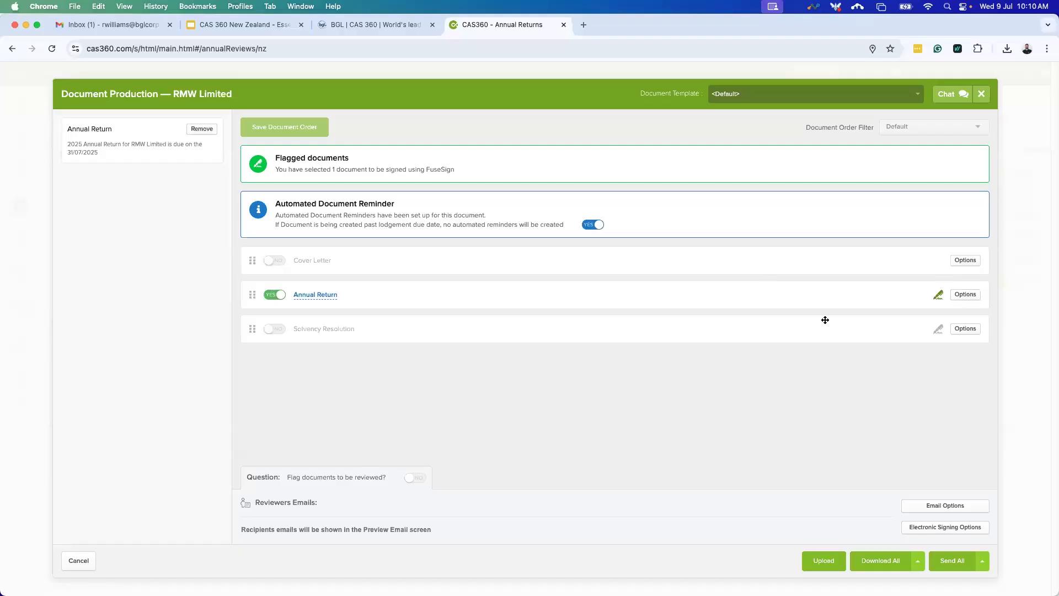
Send the flagged annual return and add 'Please return to me today' after the email's first paragraph.
left_click(956, 564)
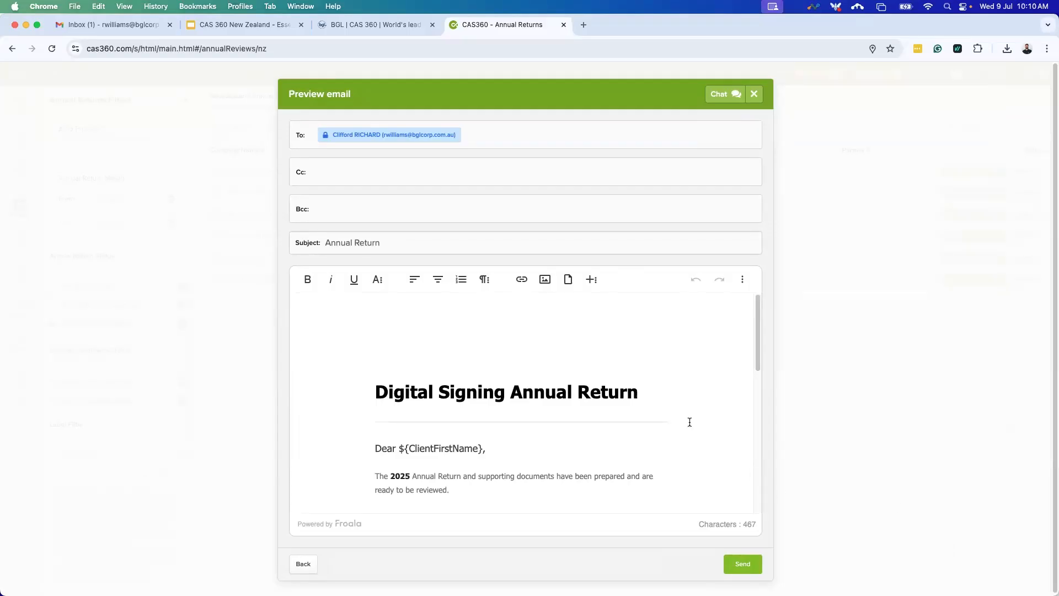
scroll(689, 422, "down", 4)
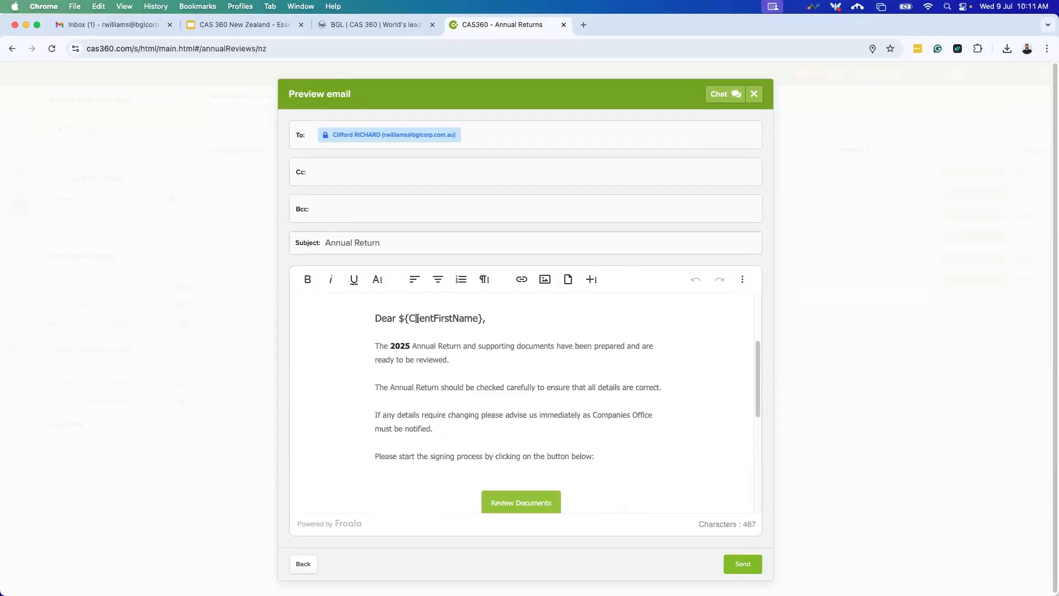
left_click(477, 359)
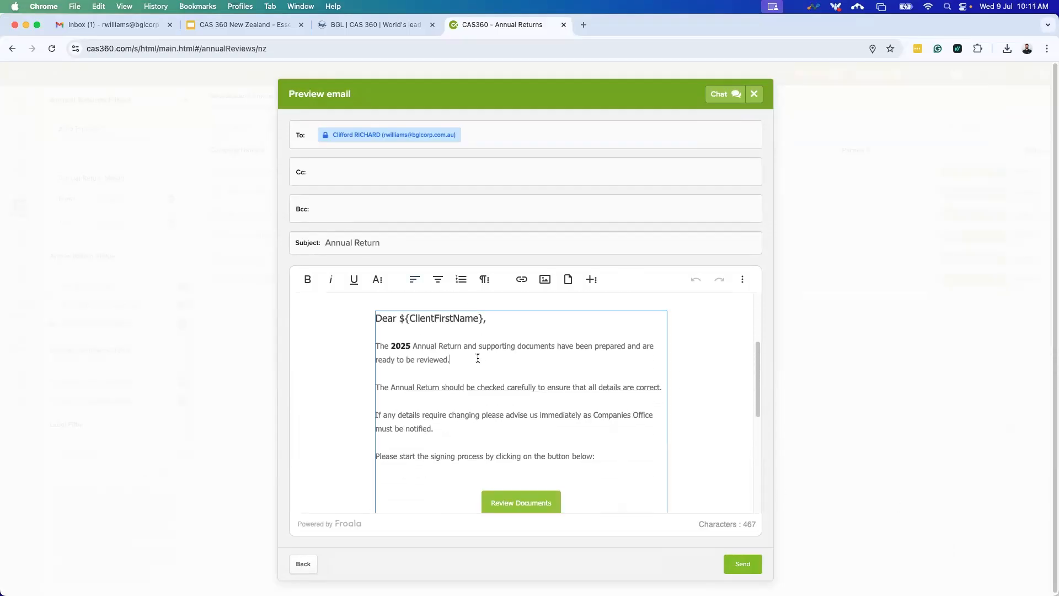
key("Return")
key("Return")
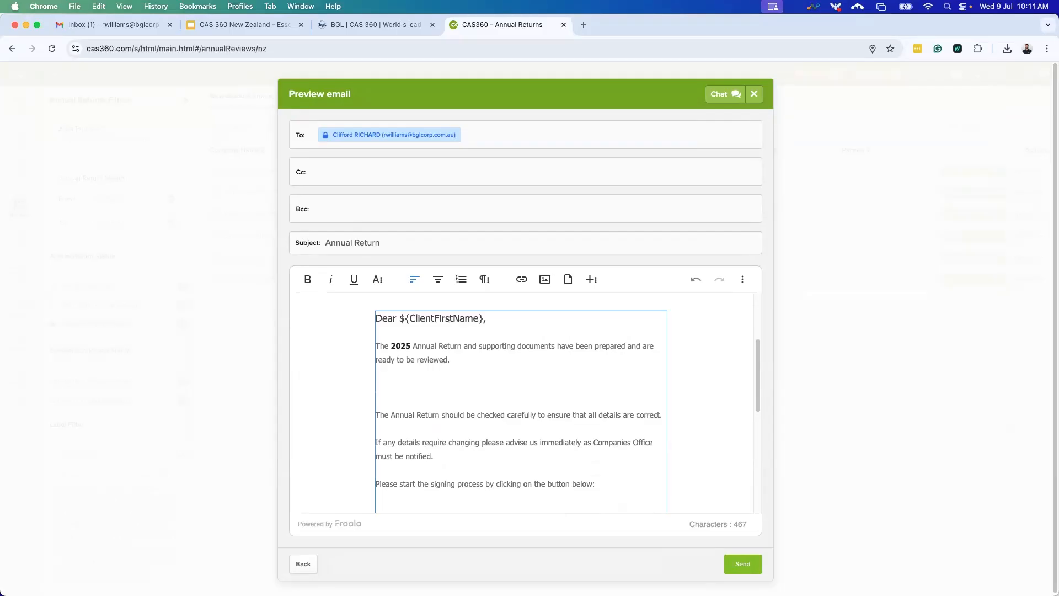
type("Please ")
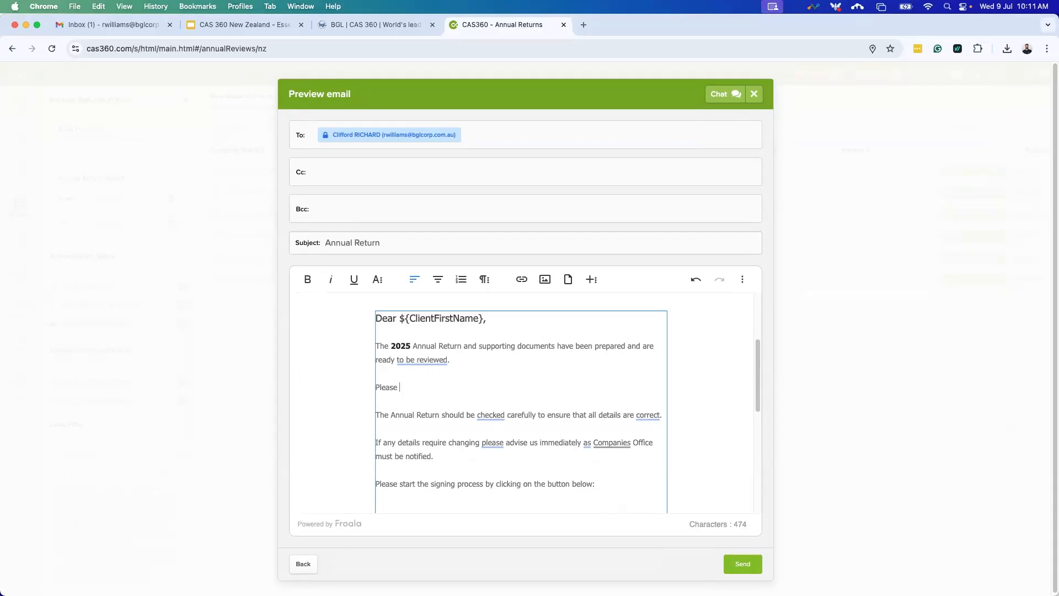
type("Return to me today.")
mouse_move(404, 383)
left_click(448, 419)
Make the new line bold, underlined and italic, ending it with '!'.
triple_click(431, 387)
key("super+b")
key("super+u")
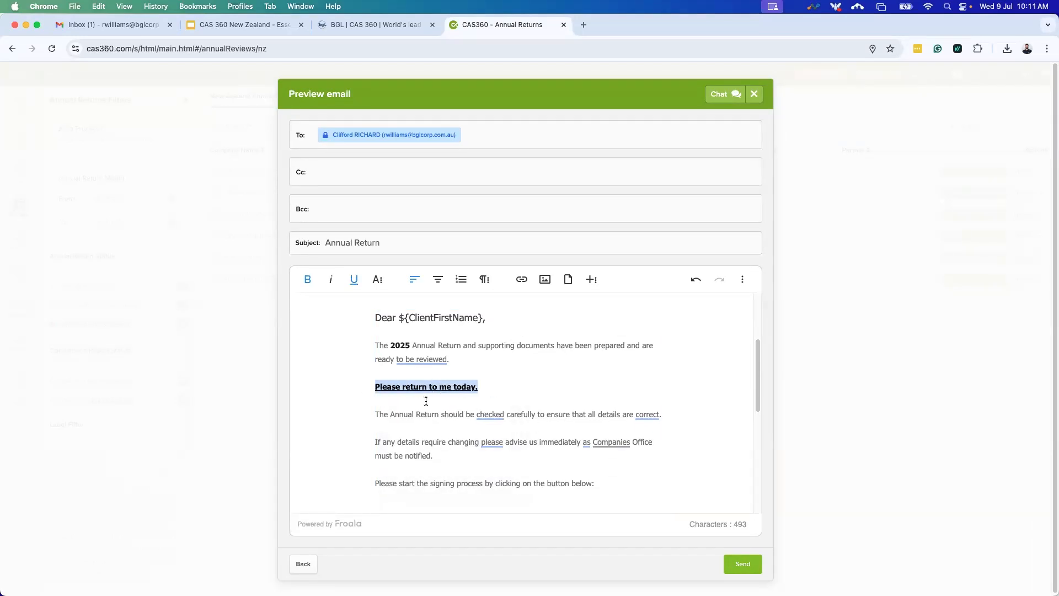
key("super+i")
scroll(458, 312, "up", 1)
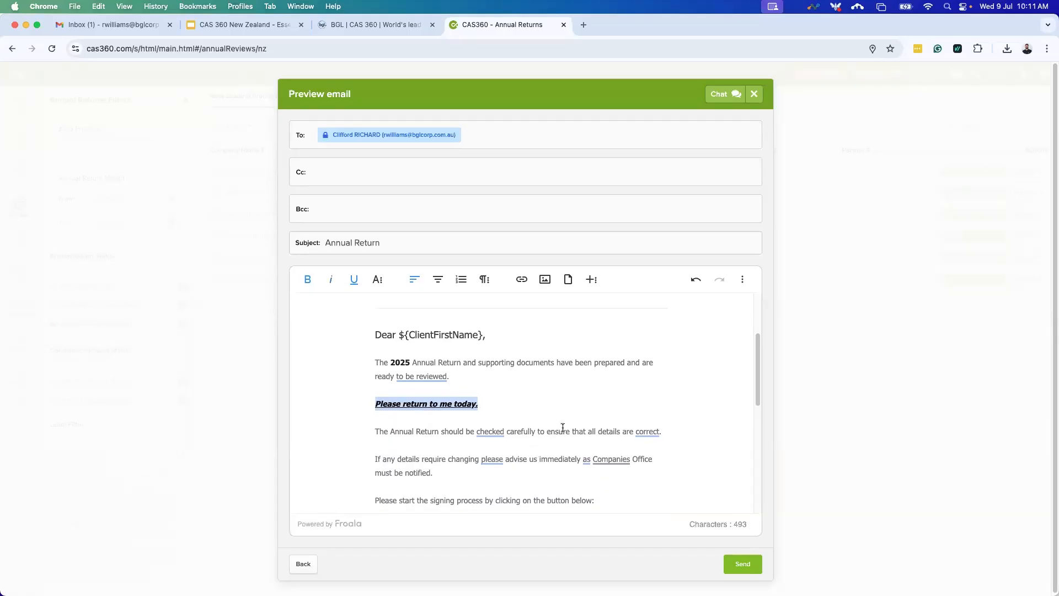
left_click(516, 402)
type("!")
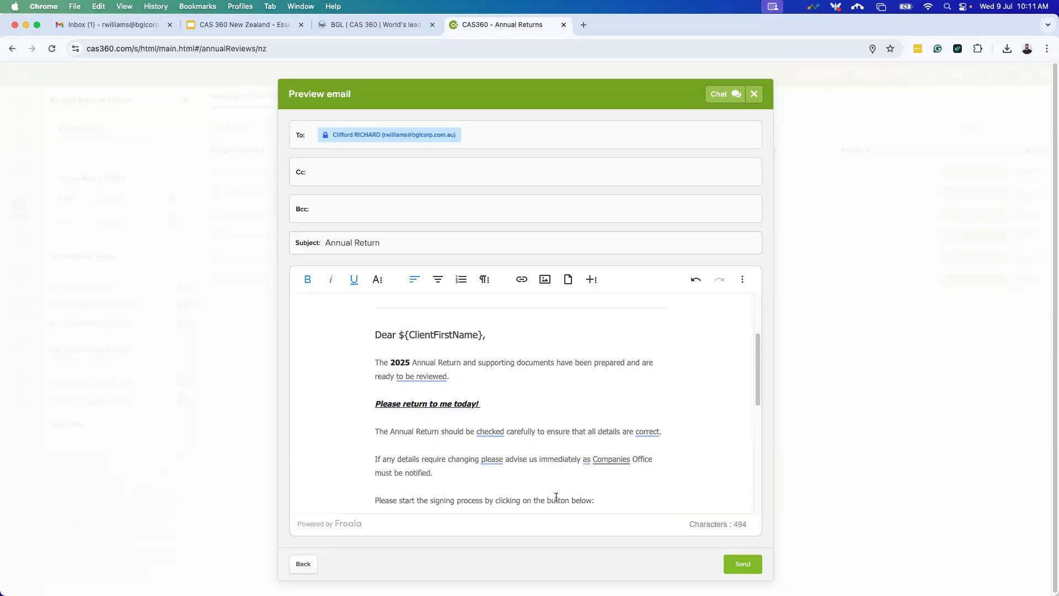
scroll(556, 496, "up", 6)
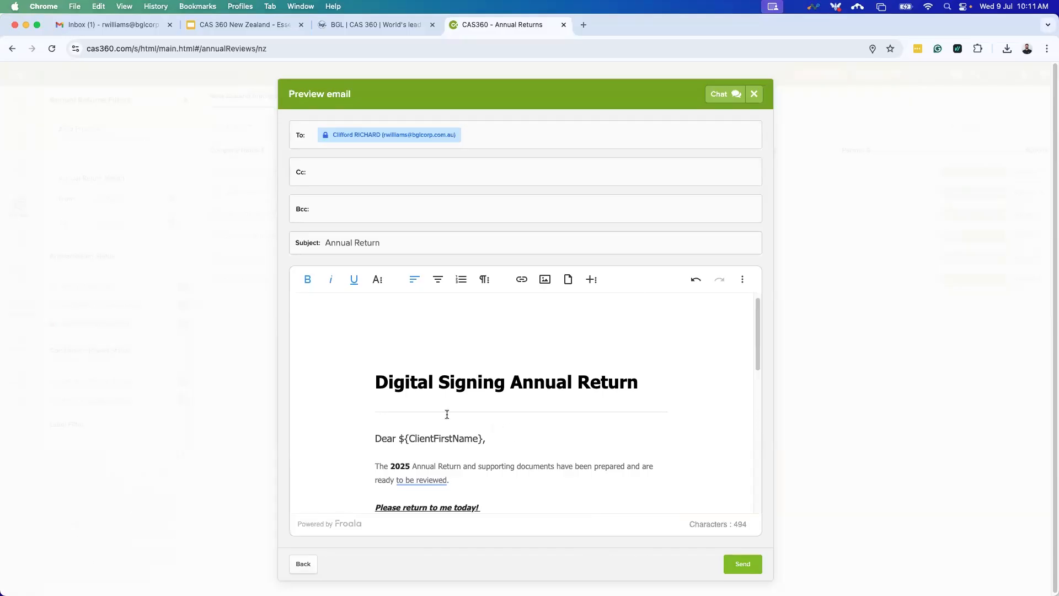
scroll(469, 437, "down", 10)
scroll(486, 433, "down", 5)
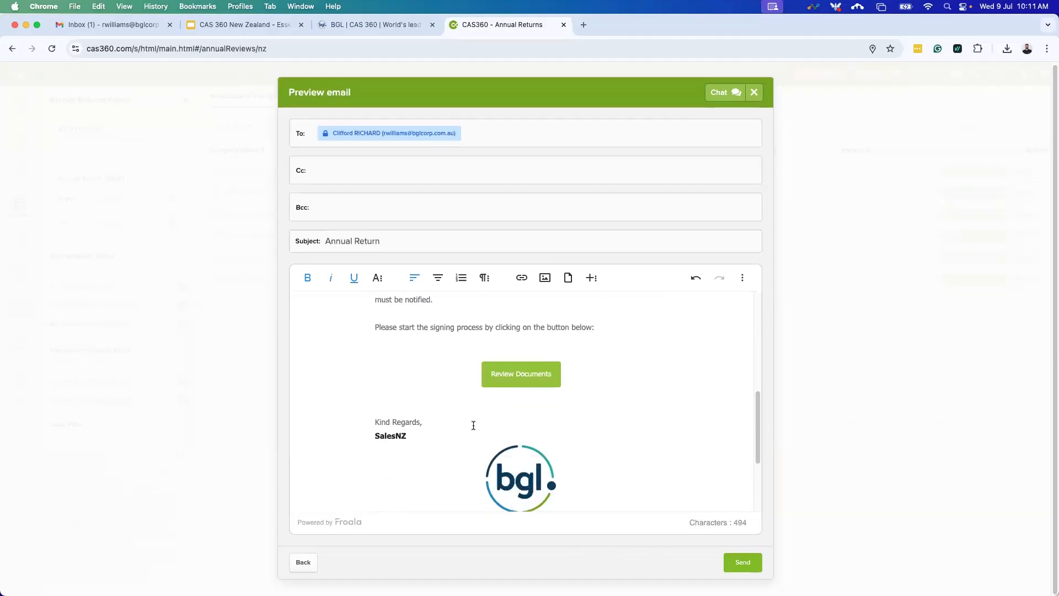
scroll(444, 376, "up", 1)
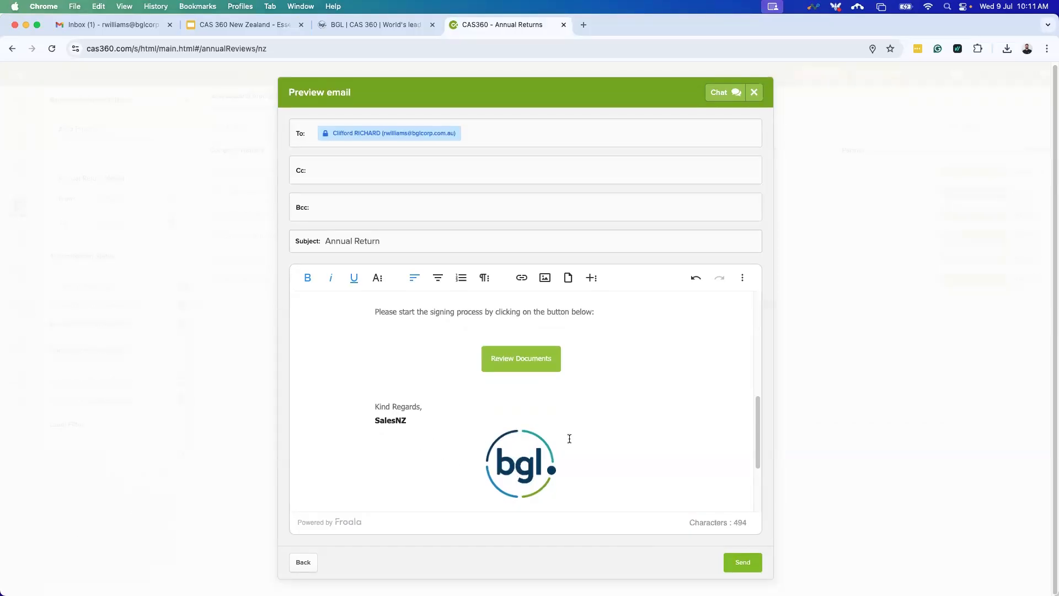
scroll(567, 437, "up", 5)
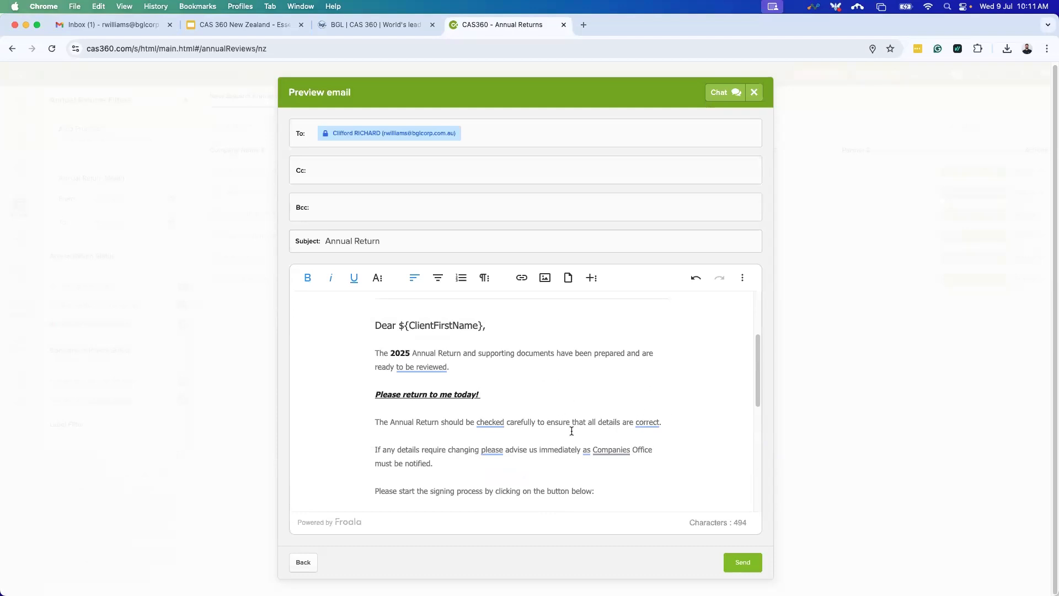
scroll(563, 420, "up", 1)
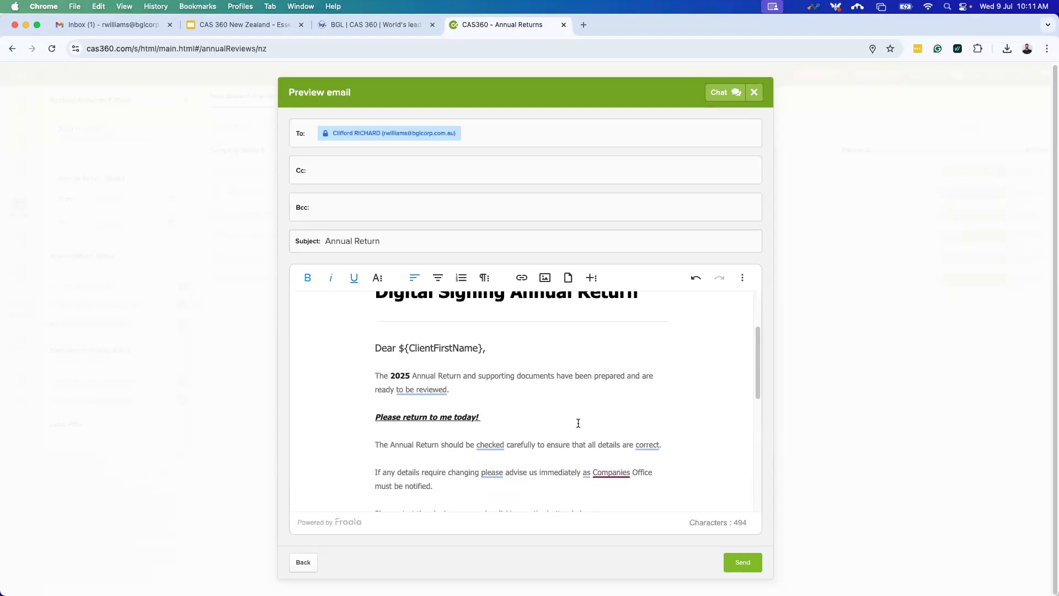
left_click_drag(484, 366, 524, 378)
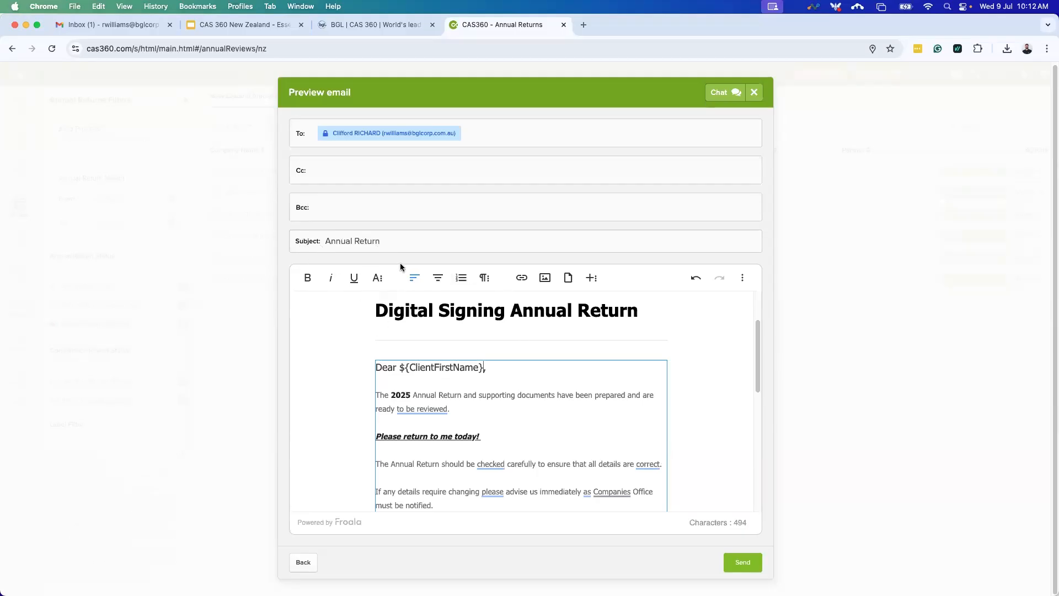
Change the subject to 'Annual Return For ${ClientFirstName}' and send the email.
left_click_drag(486, 367, 397, 368)
key("super+c")
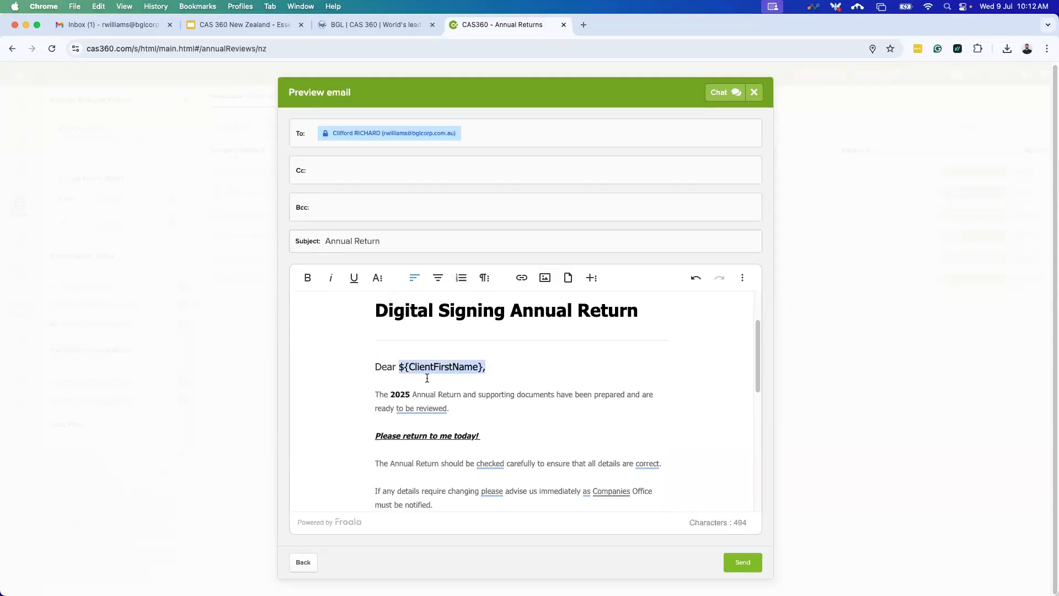
left_click(403, 241)
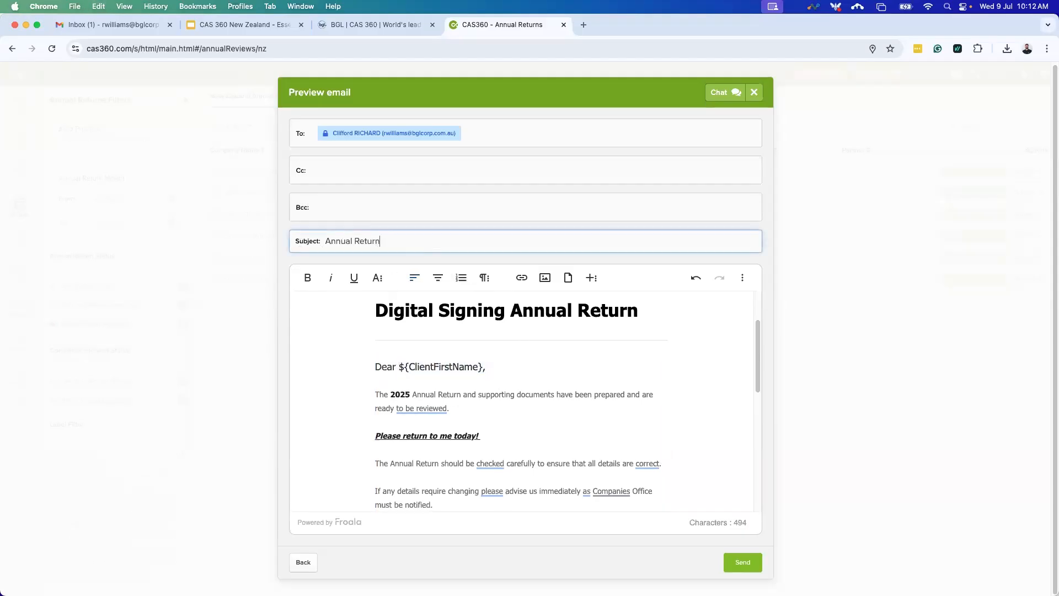
type("For")
key("super+v")
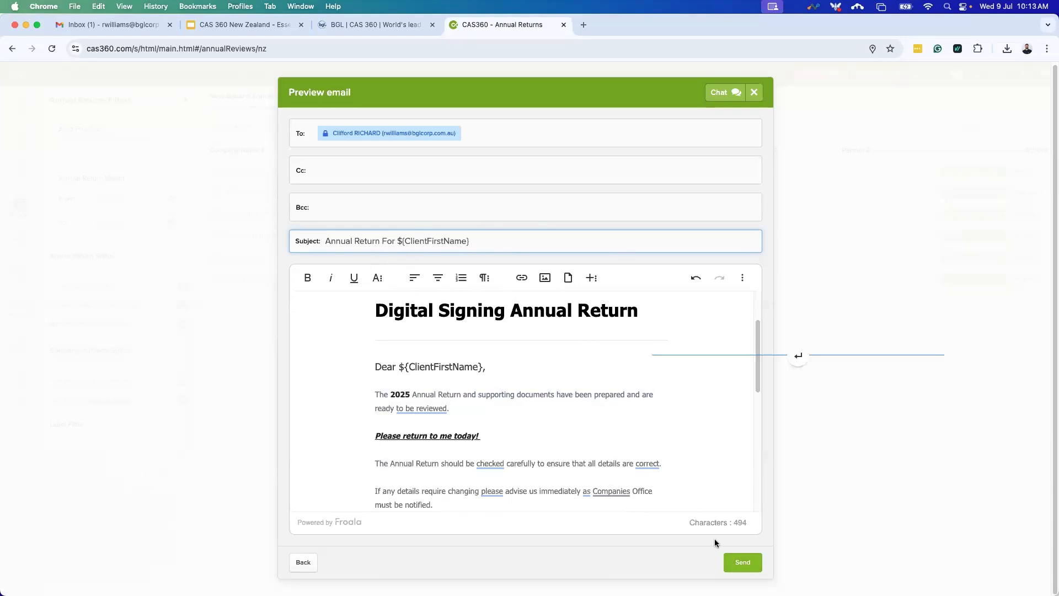
left_click(735, 559)
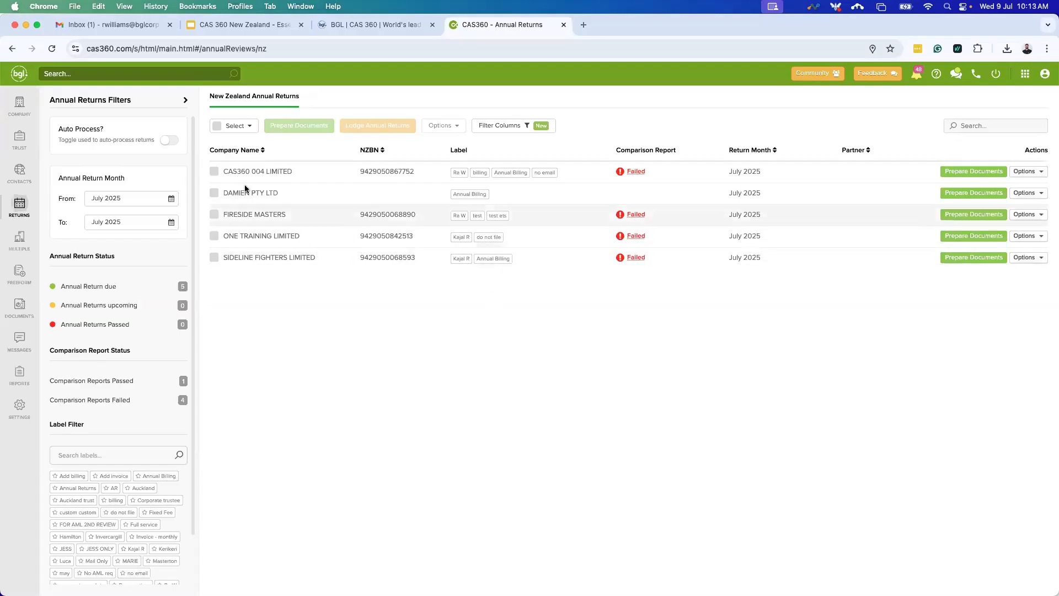
Tick FIRESIDE MASTERS and CAS360 004 LIMITED and prepare documents for both.
left_click(214, 214)
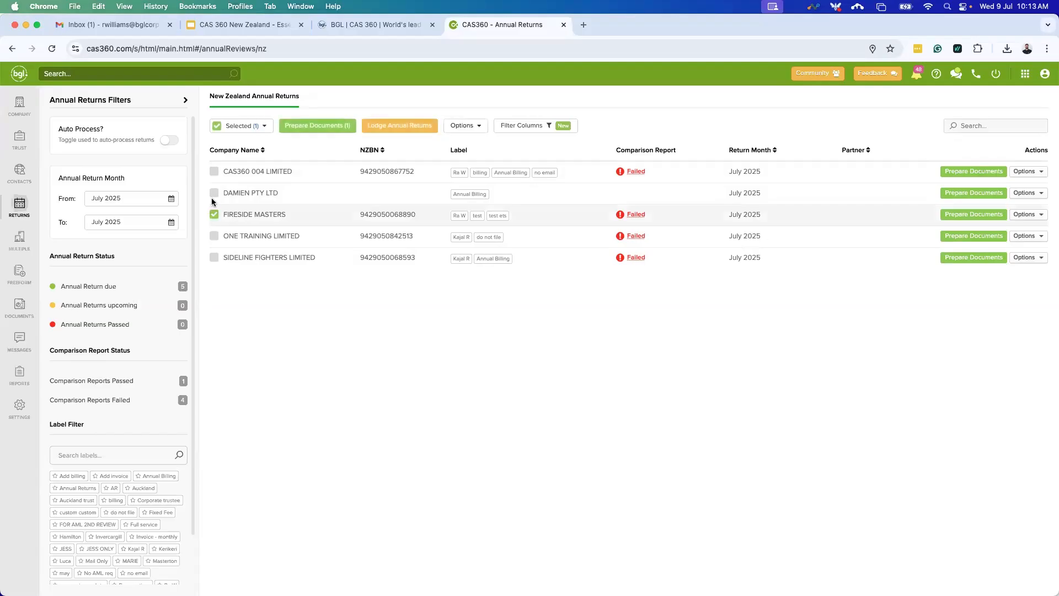
left_click(215, 172)
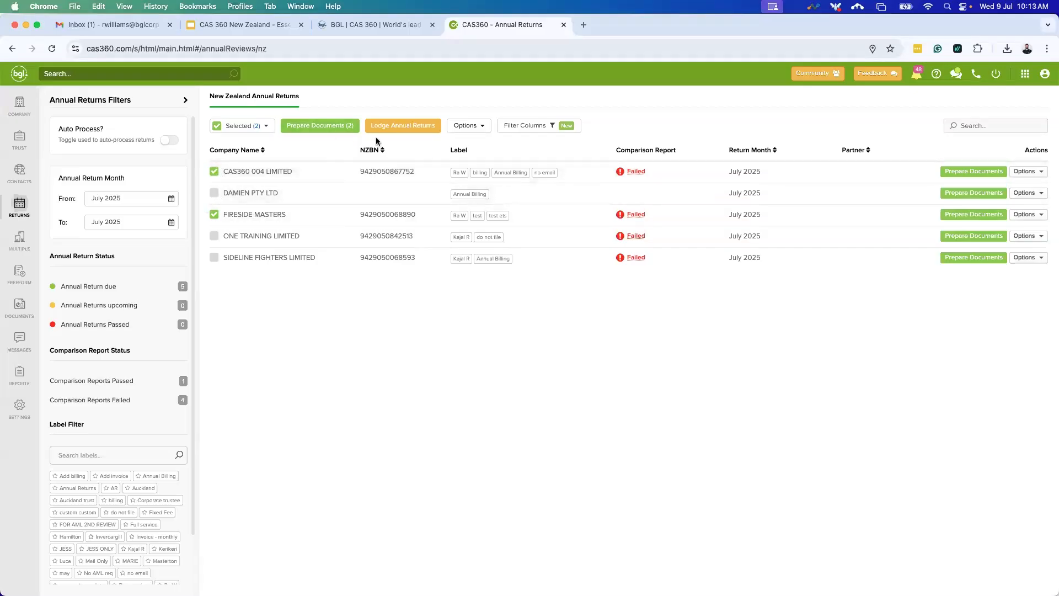
left_click(314, 128)
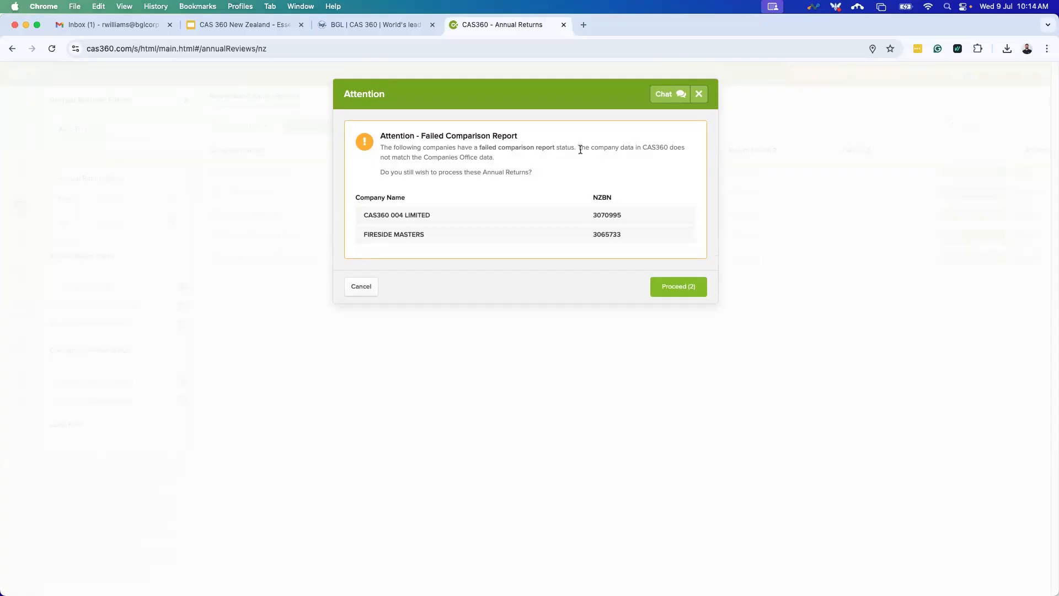
Proceed past the failed comparisons and assign Annual Return (Branded).docx to CAS360 004 LIMITED.
left_click(678, 288)
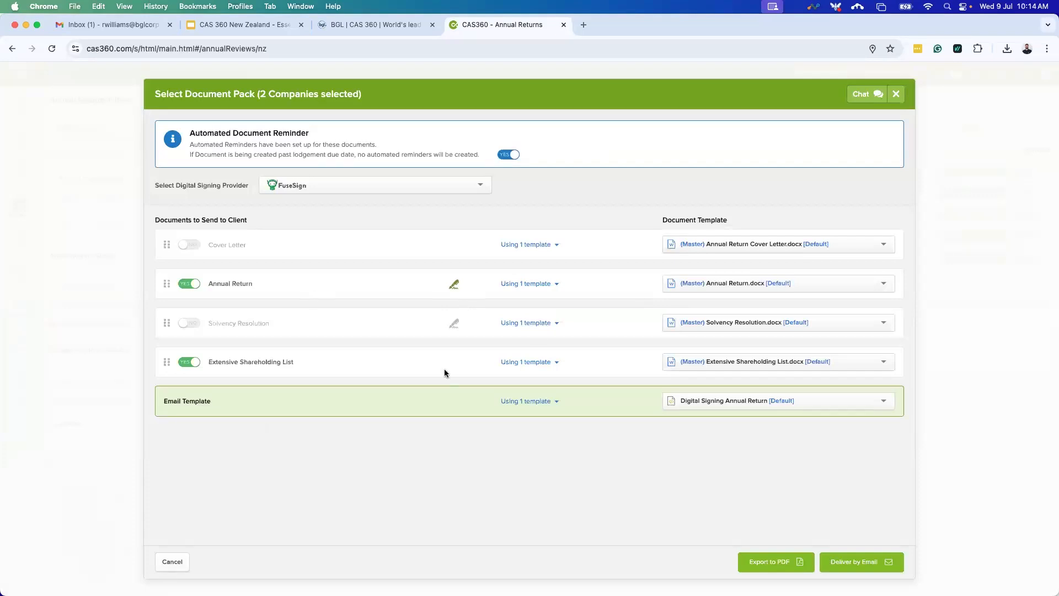
left_click(554, 287)
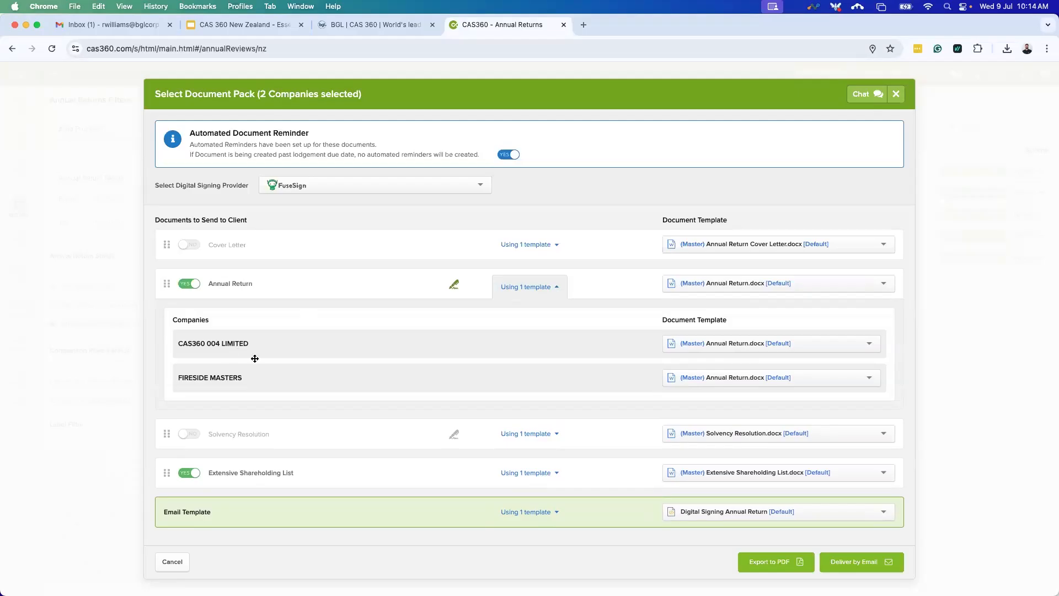
left_click(816, 342)
left_click(753, 375)
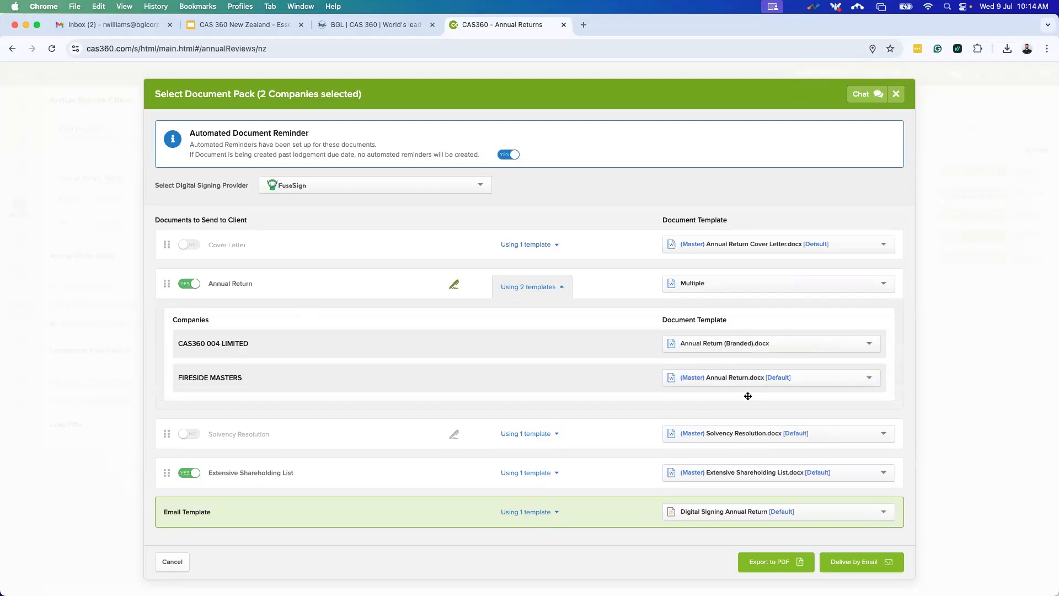
left_click(552, 473)
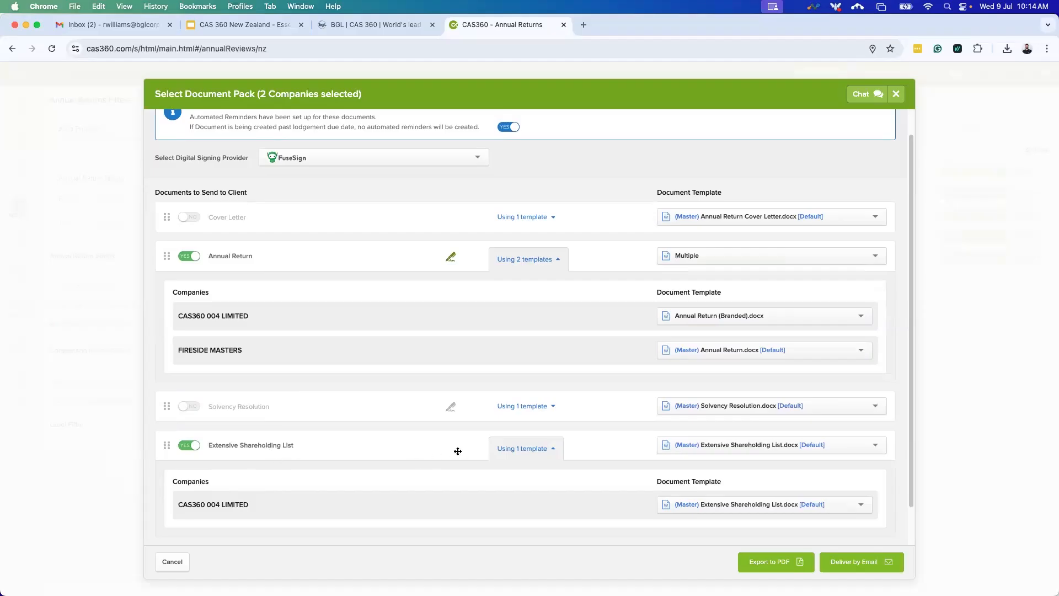
scroll(458, 450, "down", 2)
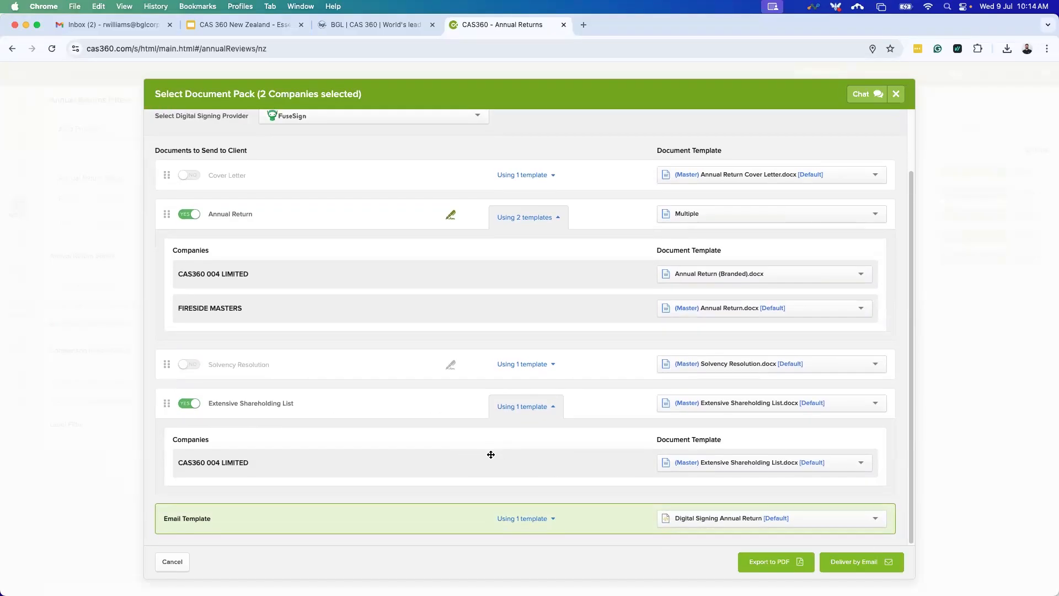
scroll(491, 455, "up", 3)
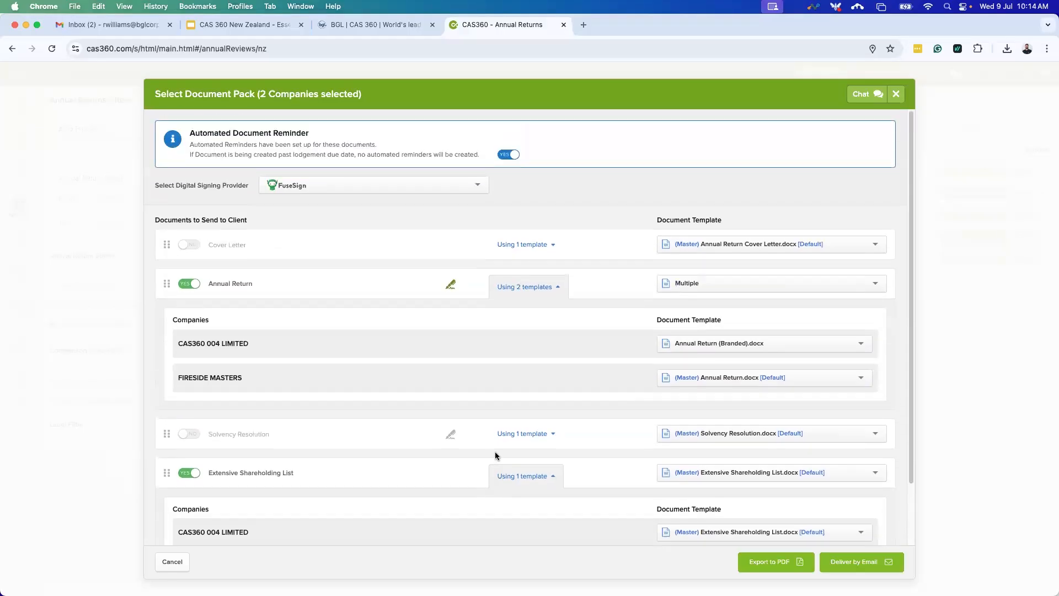
scroll(503, 451, "down", 3)
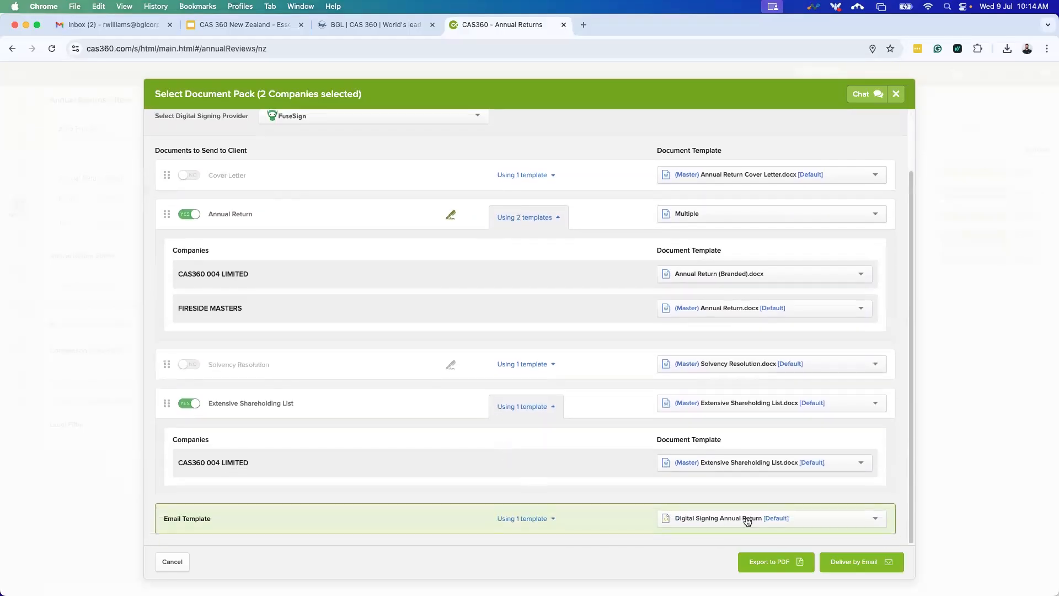
left_click(806, 523)
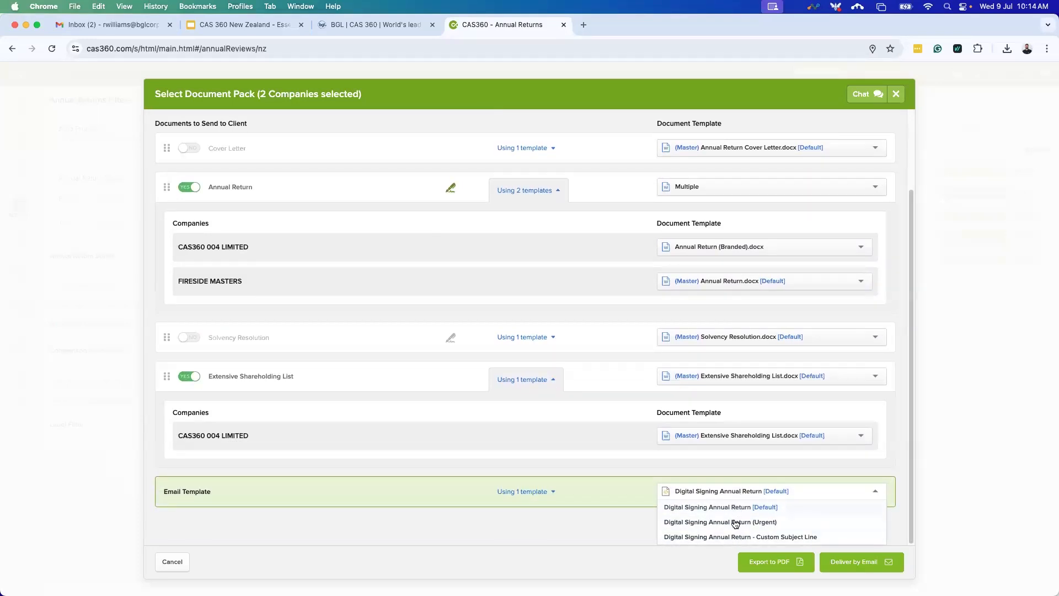
left_click(687, 470)
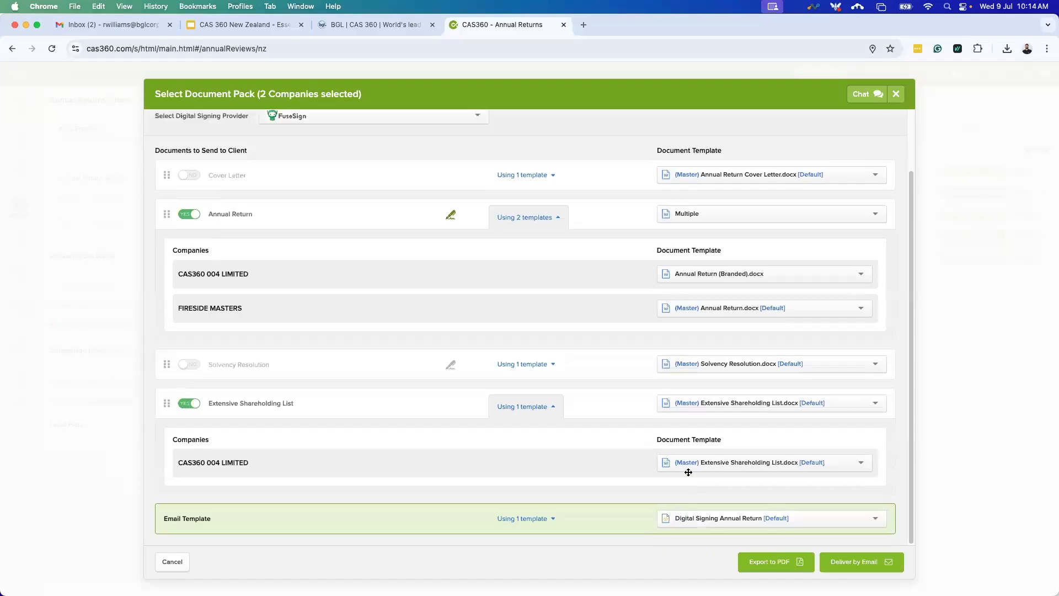
scroll(717, 499, "up", 3)
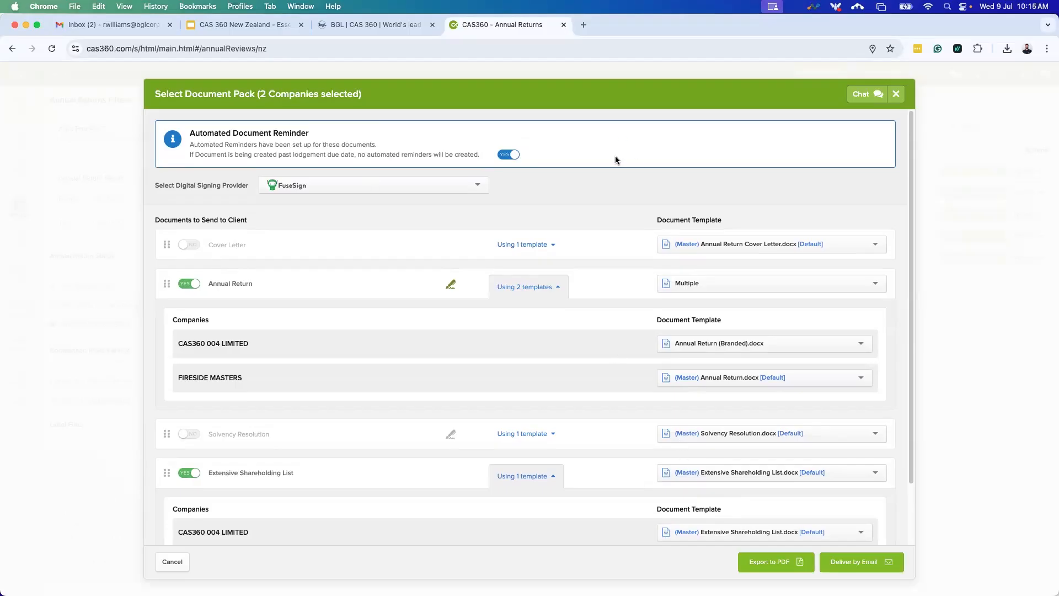
left_click_drag(190, 133, 334, 140)
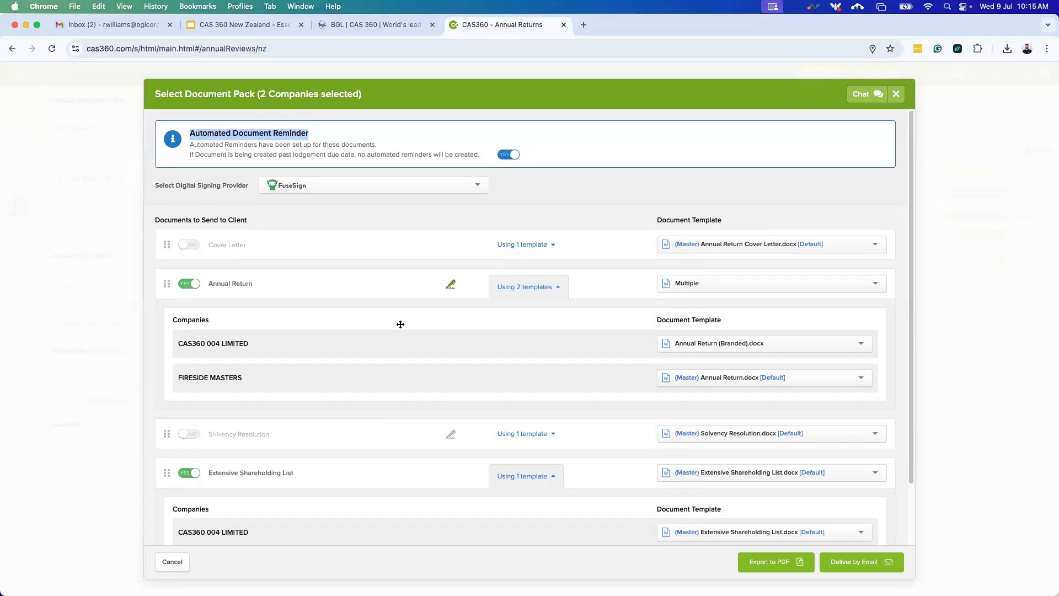
left_click(508, 154)
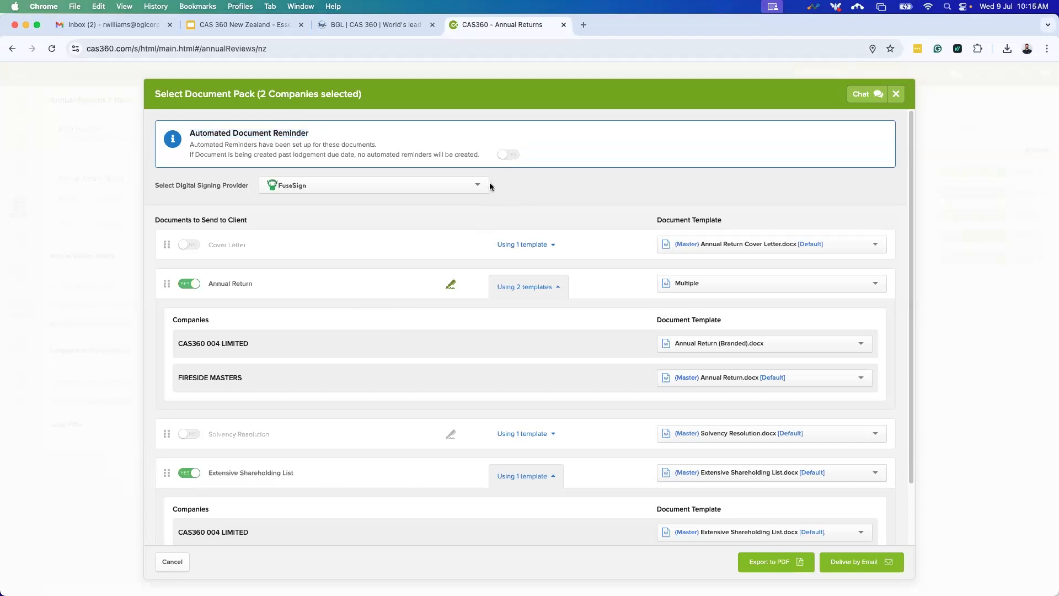
left_click(511, 157)
Close the document pack, abandon the Lodge Annual Returns attempt, and deselect all companies.
left_click(896, 94)
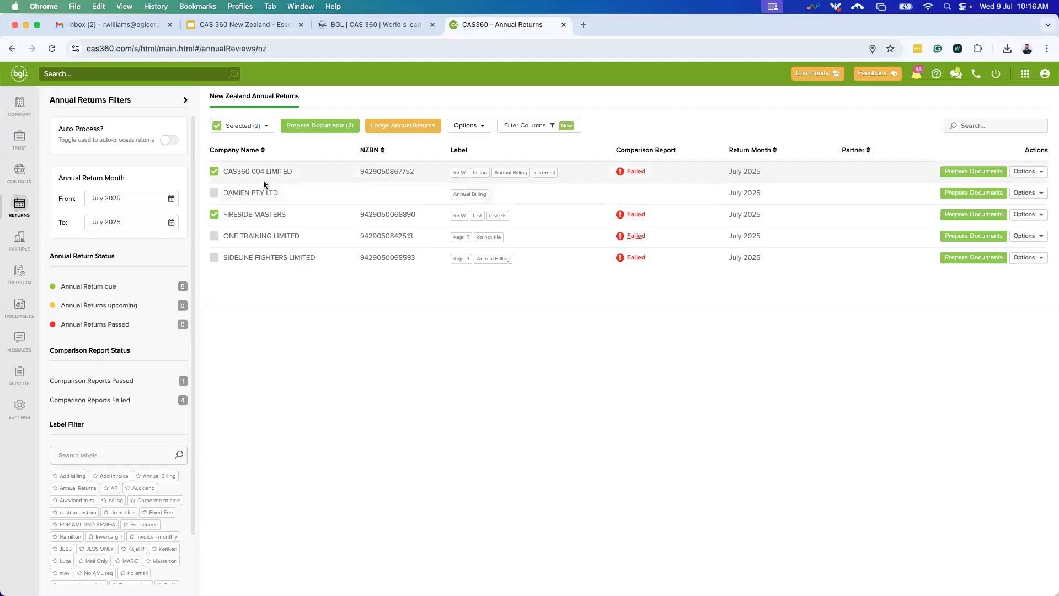
left_click(403, 126)
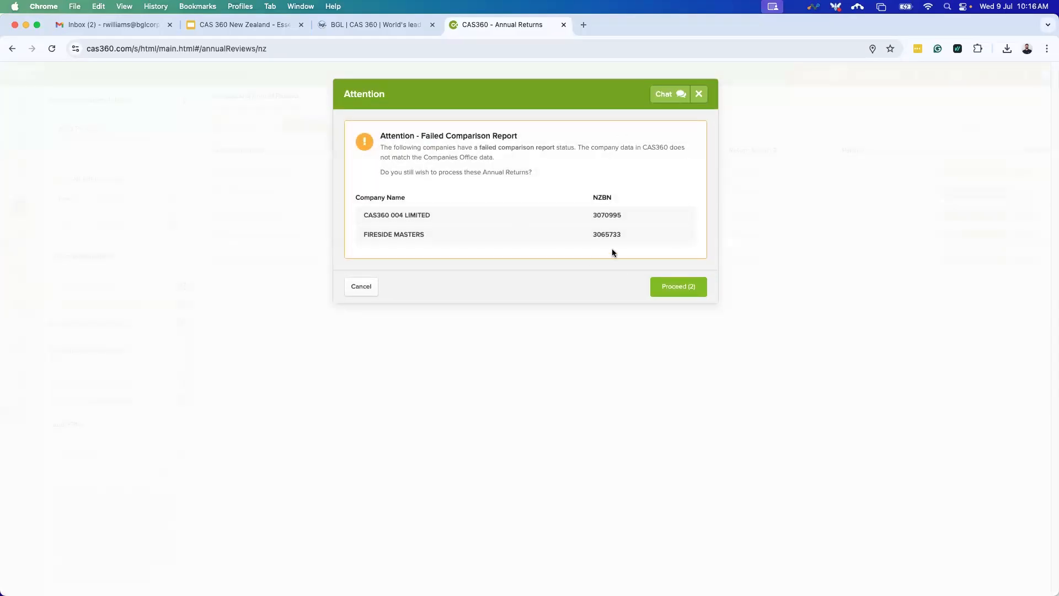
left_click(672, 294)
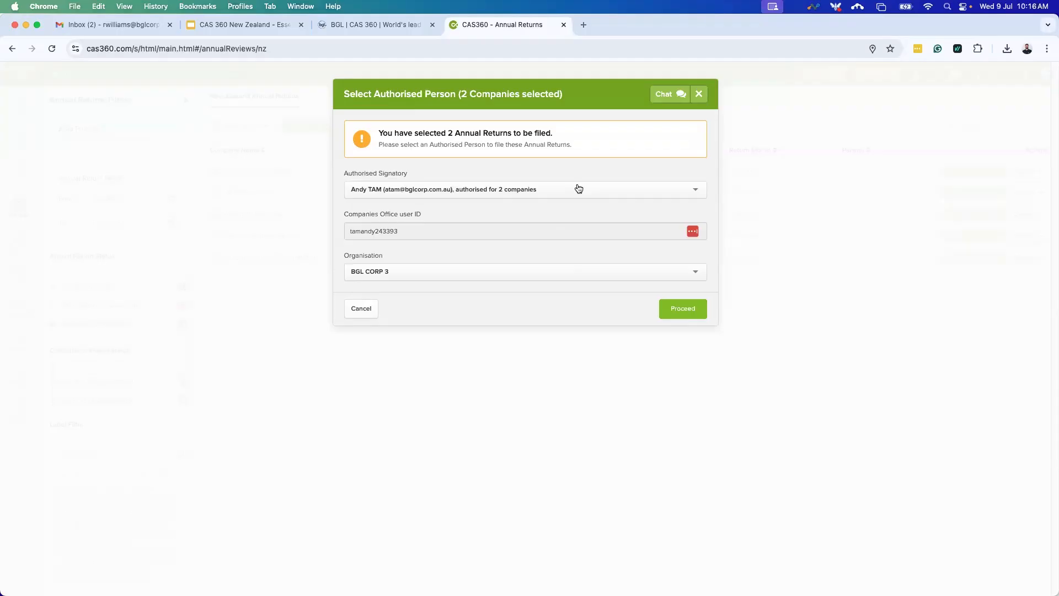
left_click(578, 189)
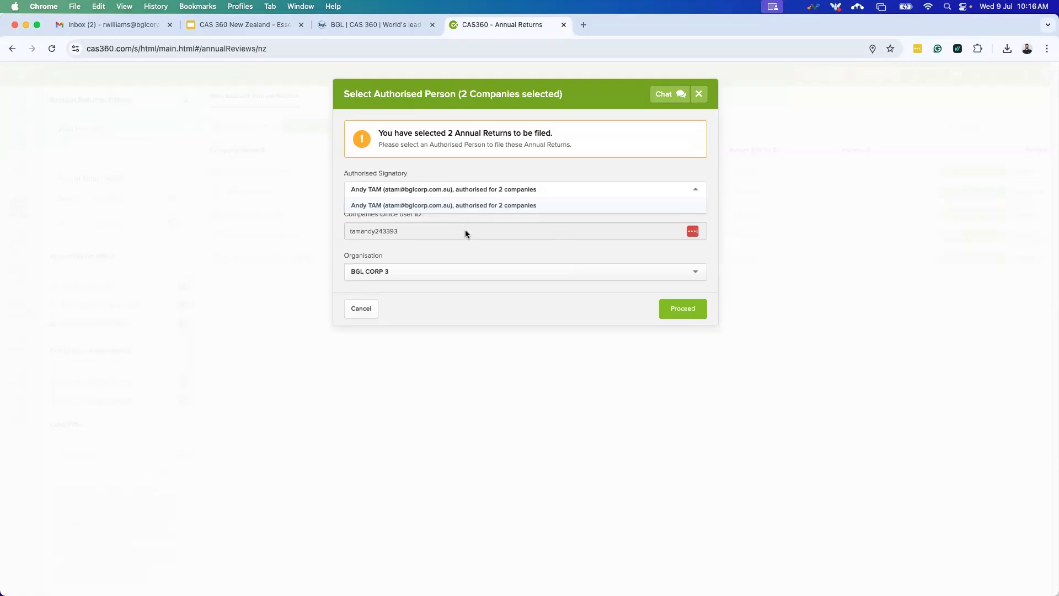
left_click(464, 257)
left_click(460, 269)
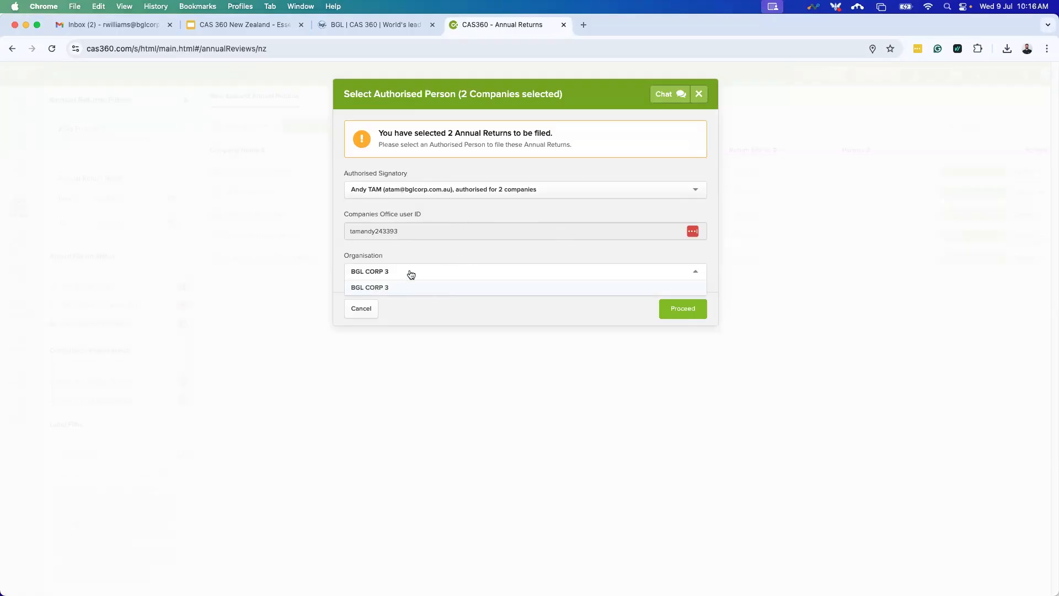
left_click(461, 256)
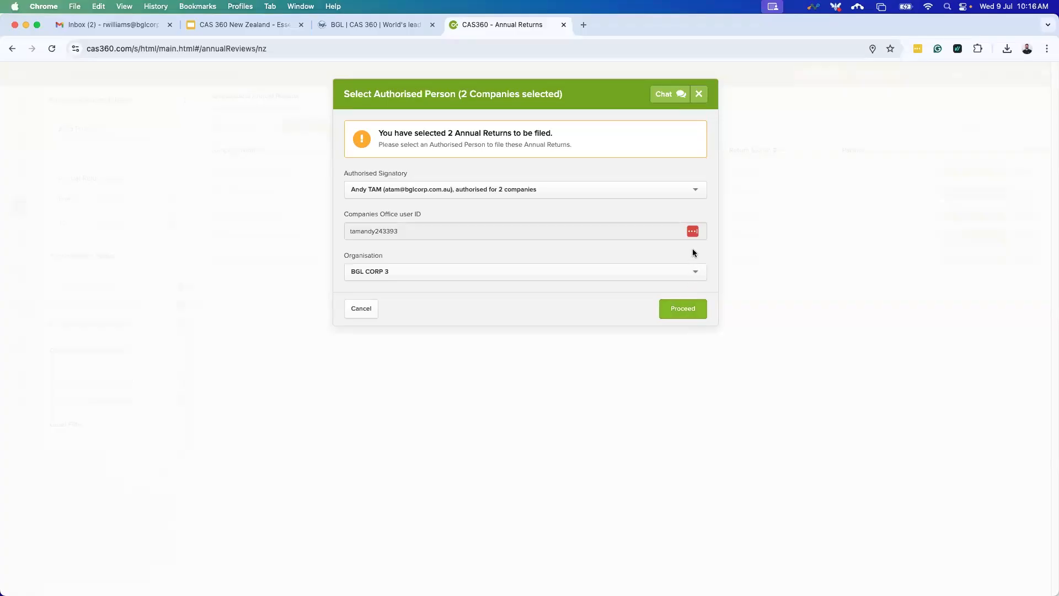
left_click(707, 95)
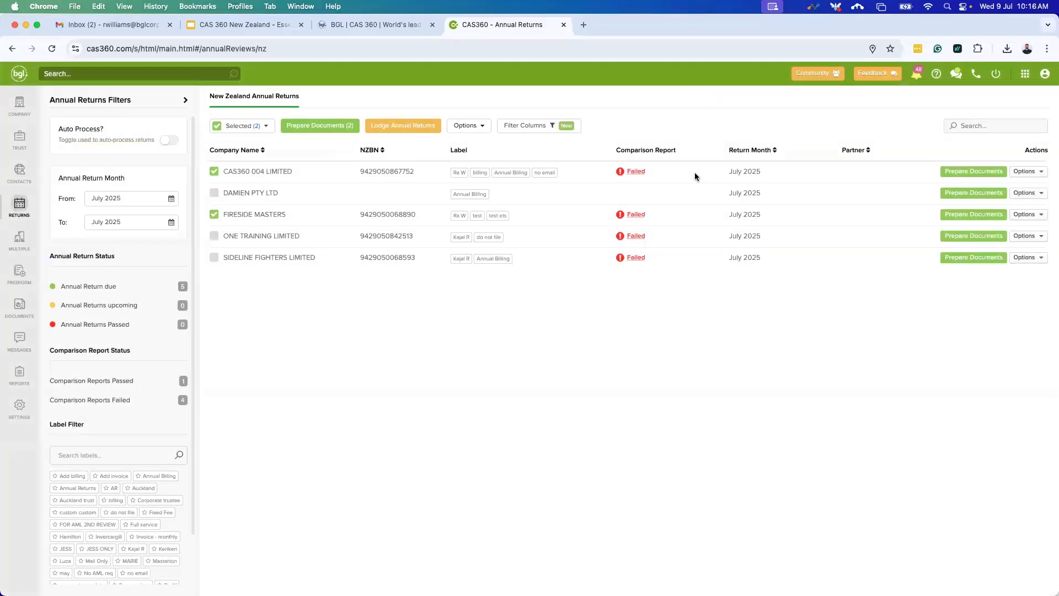
left_click(225, 128)
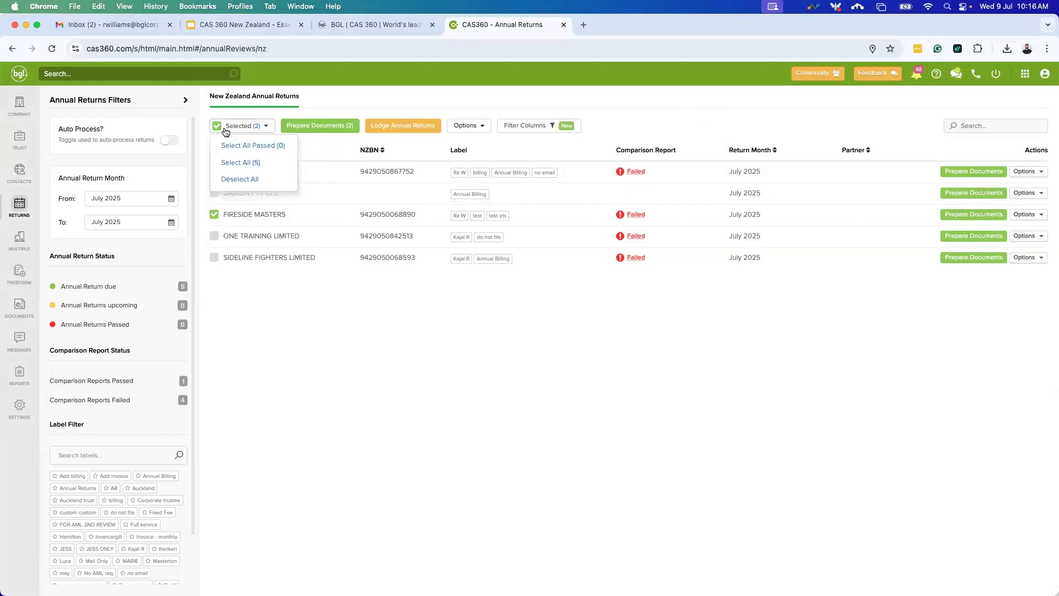
left_click(239, 179)
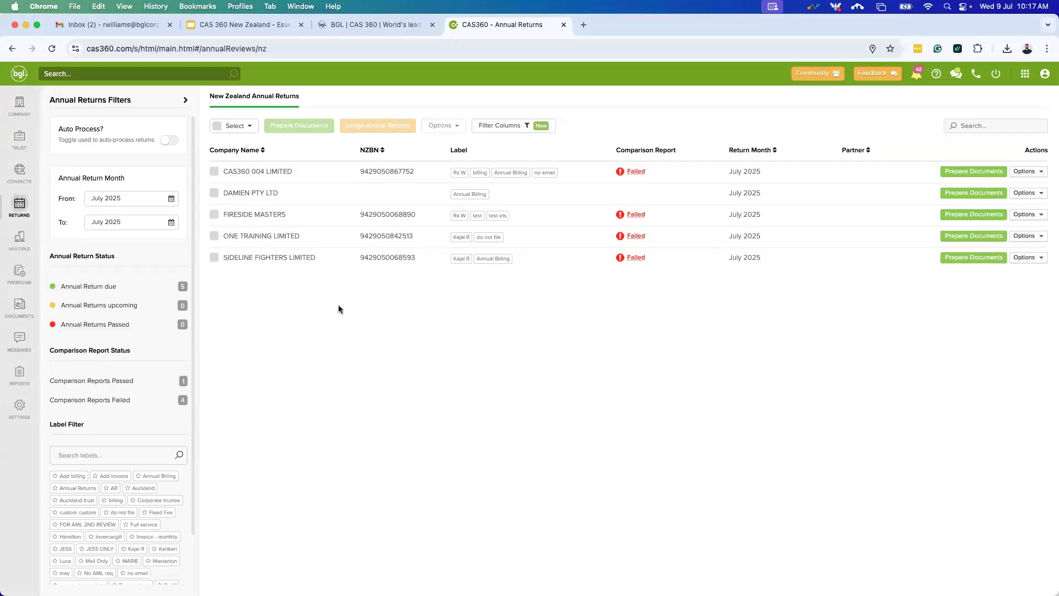
In Gmail, open the 'Annual Return For' email, check its text and follow the review link.
left_click(110, 24)
left_click(297, 163)
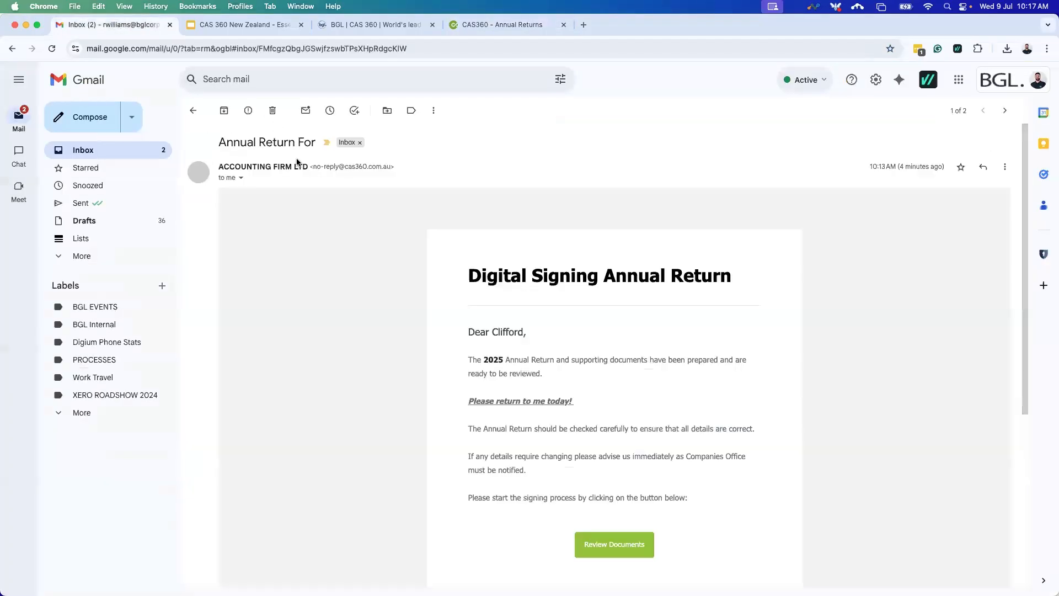
scroll(577, 303, "down", 1)
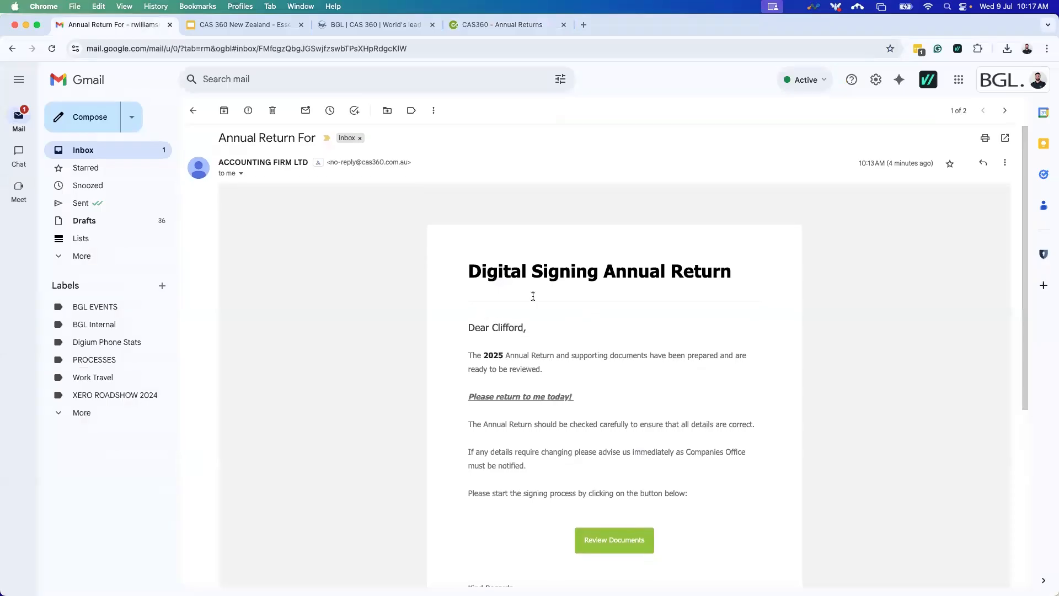
scroll(580, 366, "down", 3)
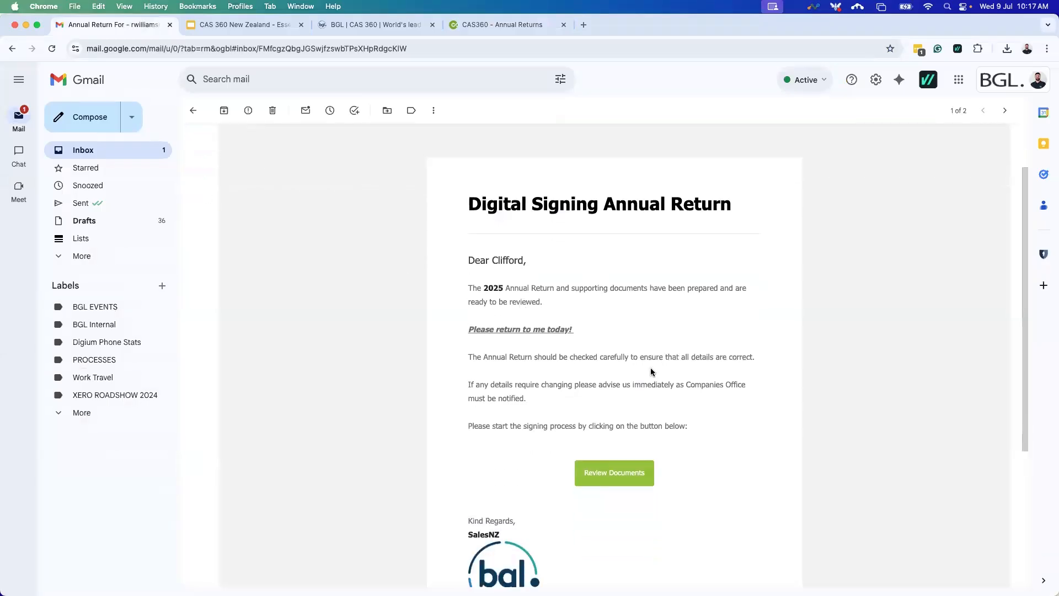
scroll(598, 264, "down", 2)
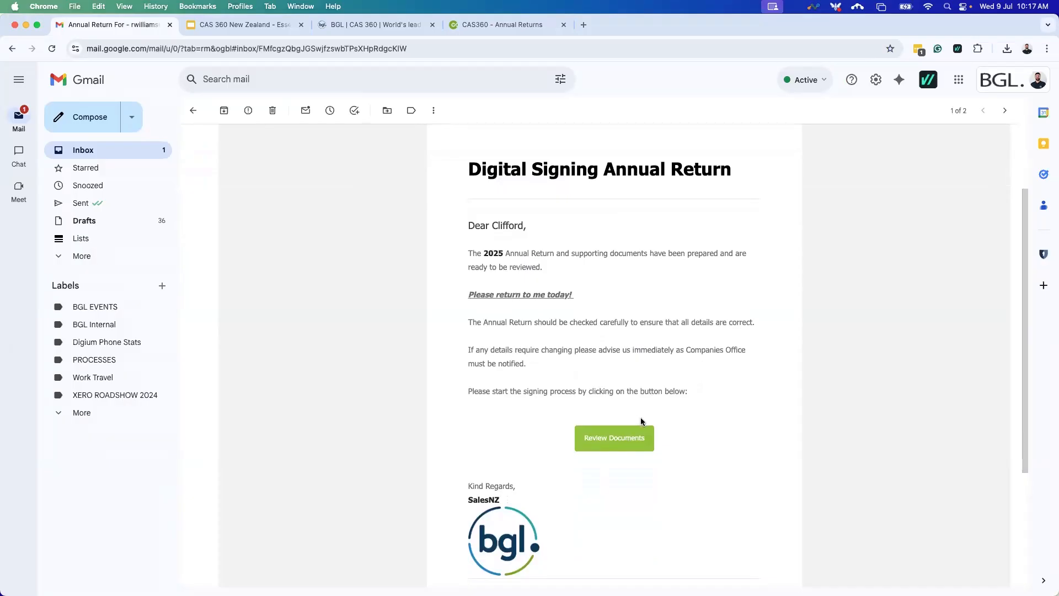
left_click_drag(470, 169, 787, 182)
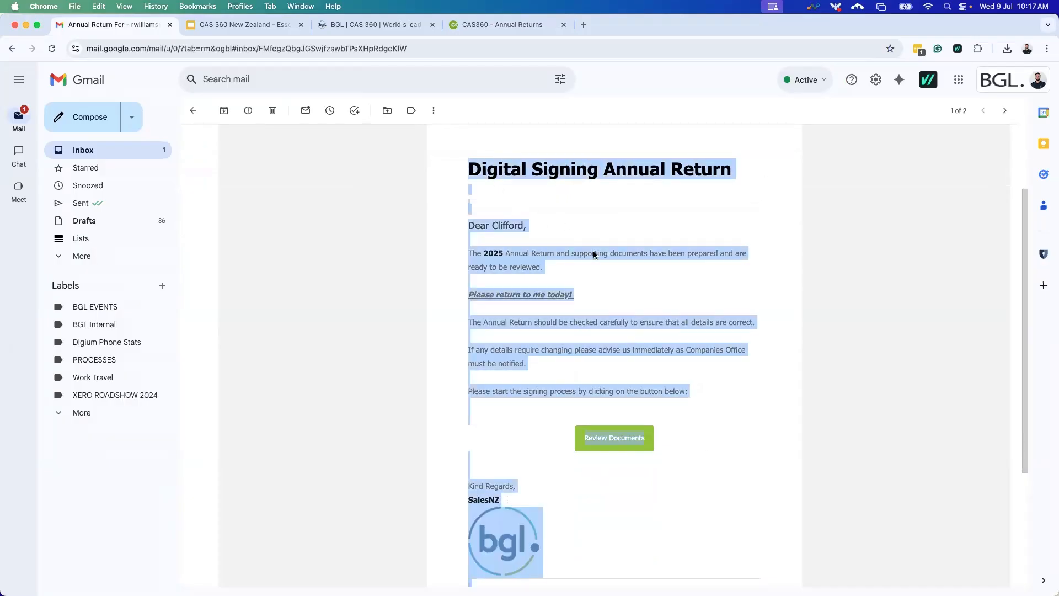
left_click(492, 226)
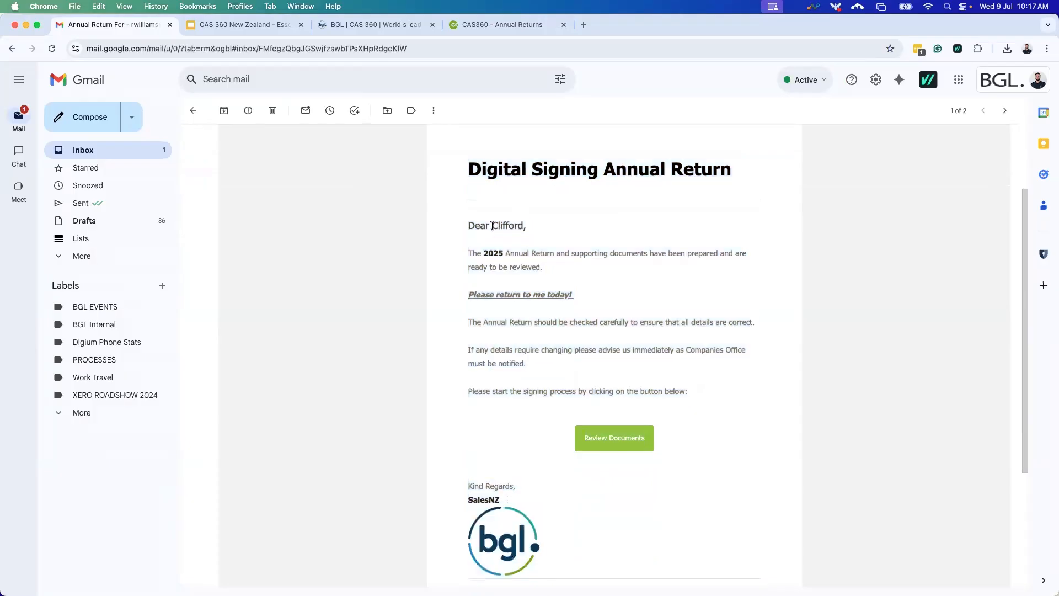
double_click(511, 227)
left_click_drag(469, 294, 574, 296)
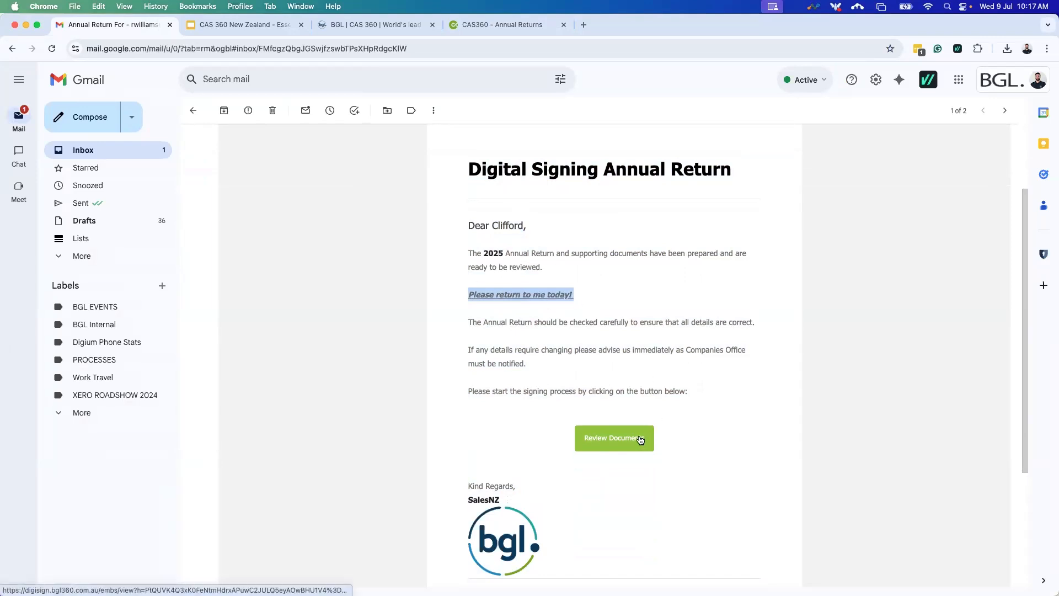
left_click(639, 438)
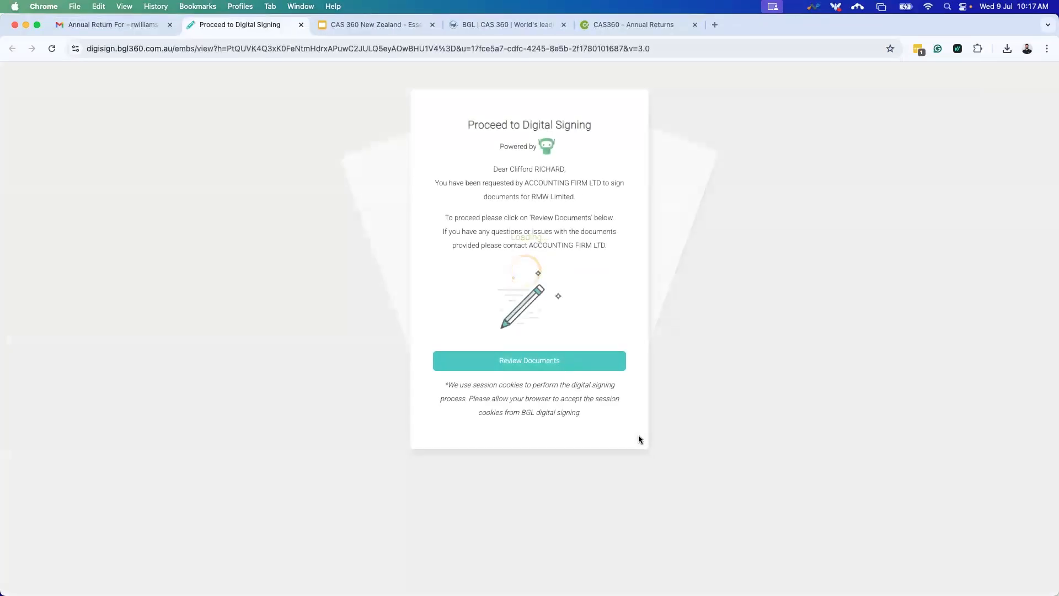
Sign RMW Limited's Annual Return in FuseSign with a hand-drawn signature.
left_click(582, 368)
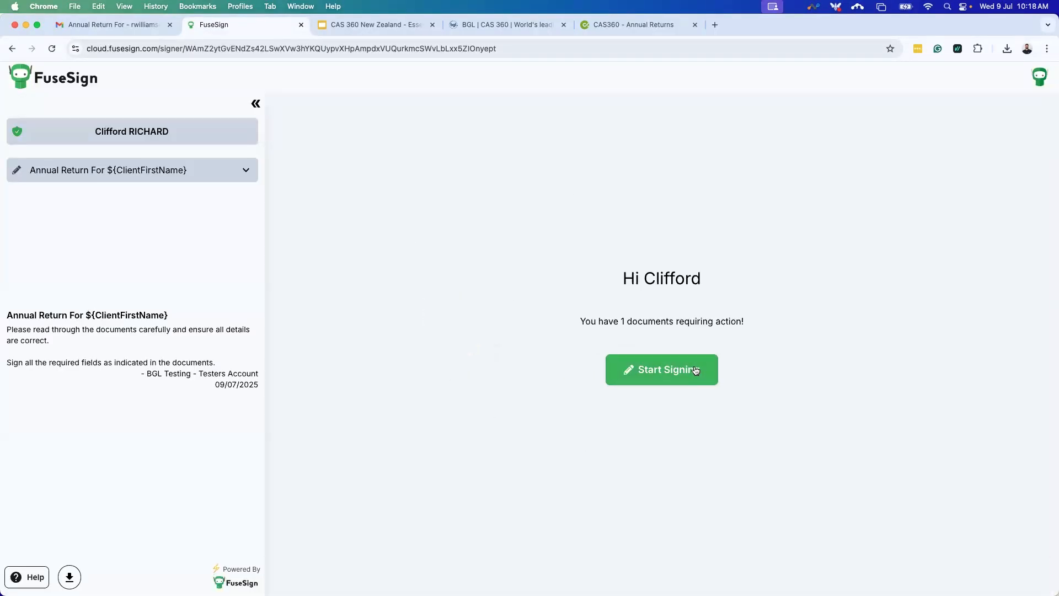
left_click(696, 369)
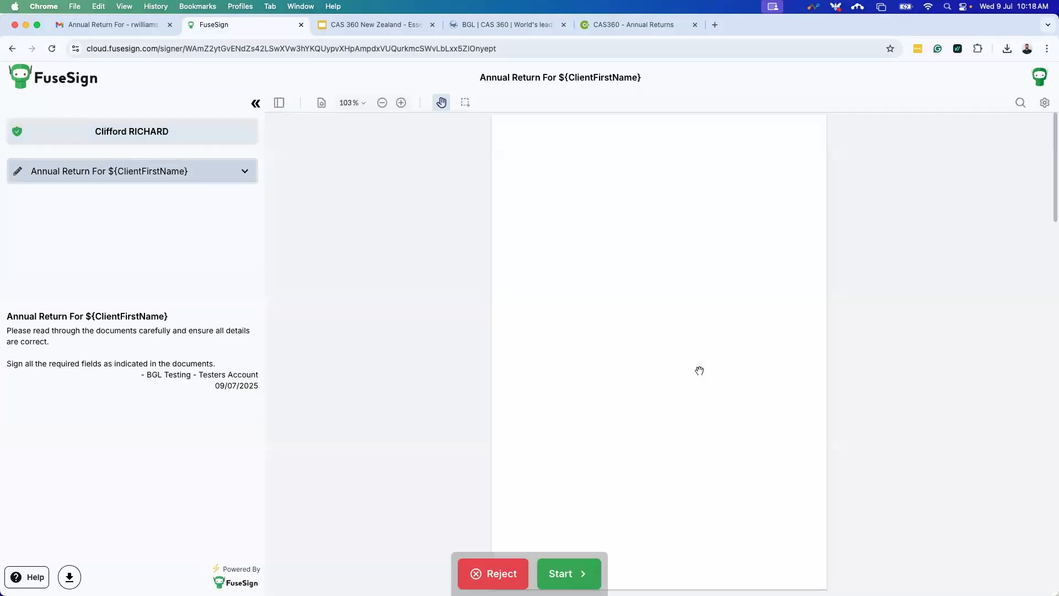
left_click(593, 565)
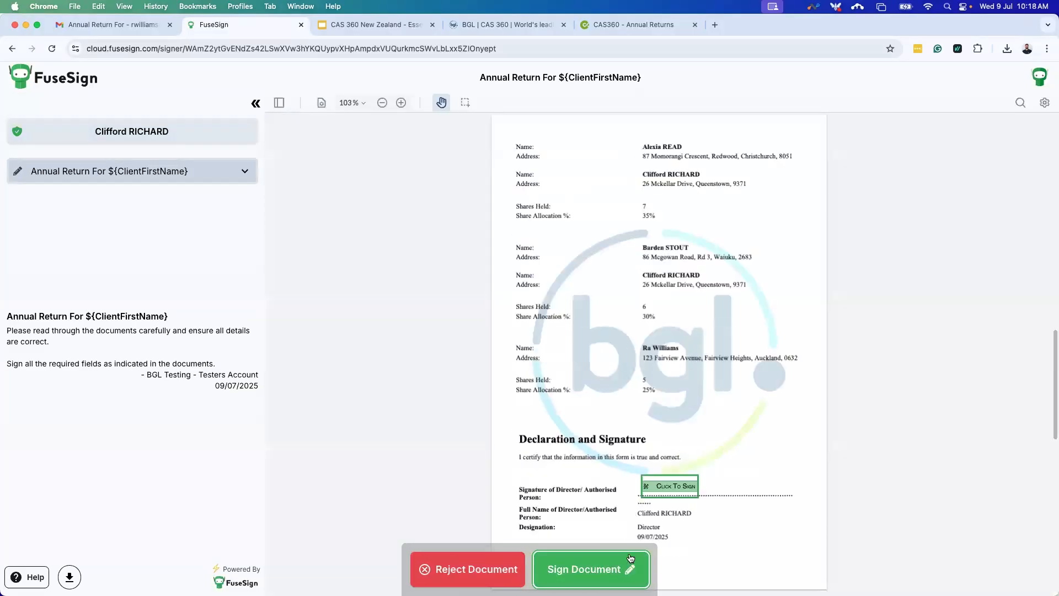
left_click(579, 568)
left_click(608, 310)
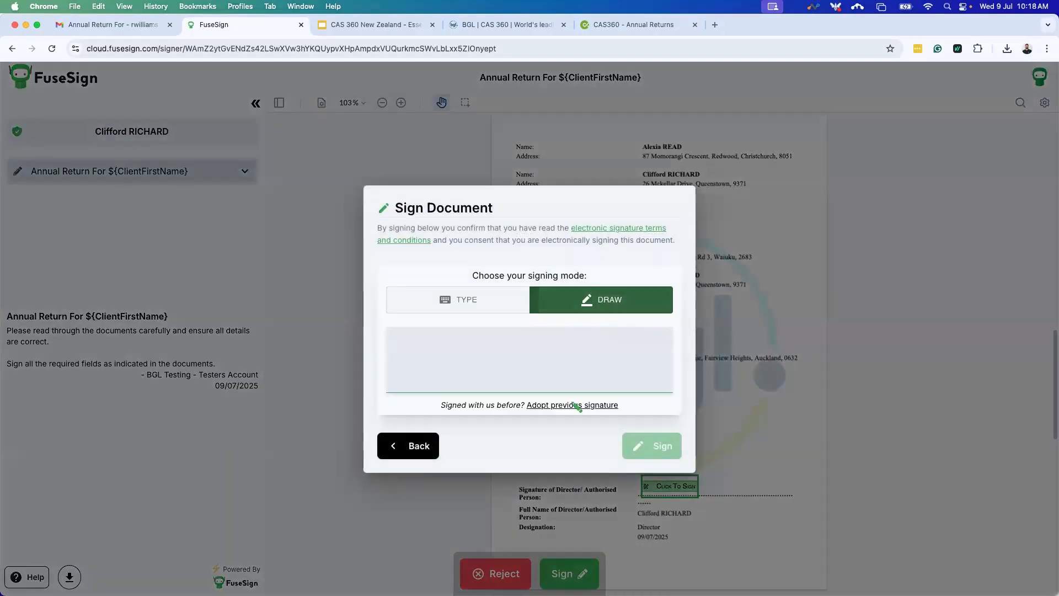
mouse_move(486, 342)
left_mouse_down()
mouse_move(544, 349)
mouse_move(475, 366)
mouse_move(485, 378)
left_mouse_up()
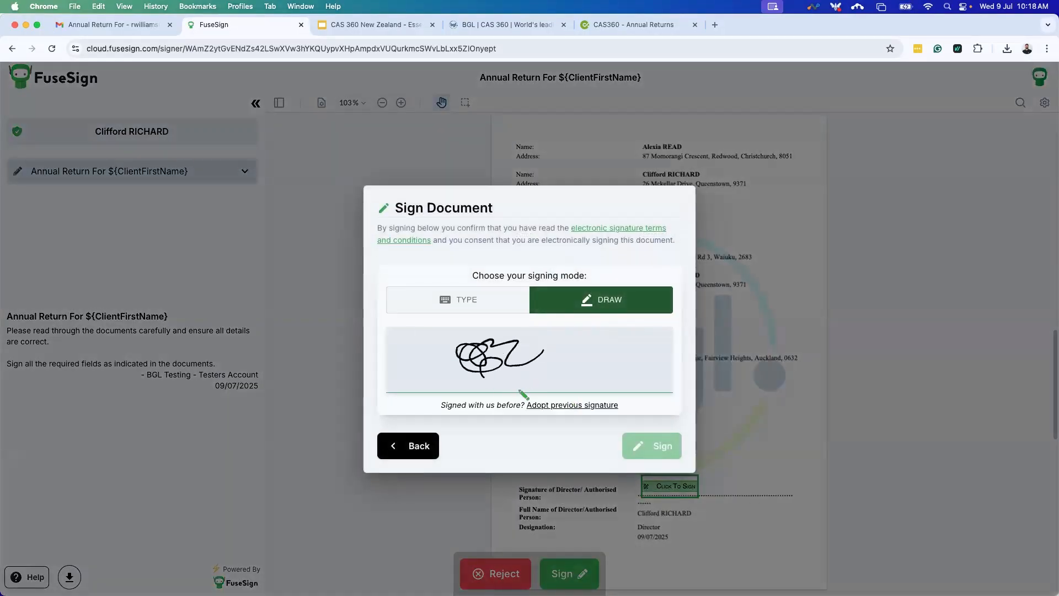
left_click(652, 446)
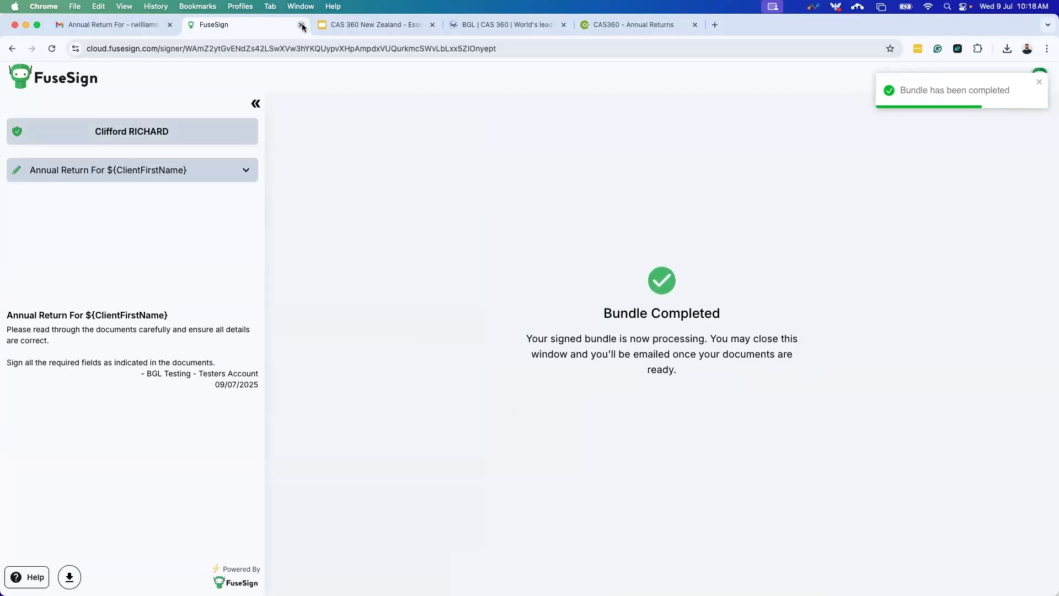
left_click(627, 26)
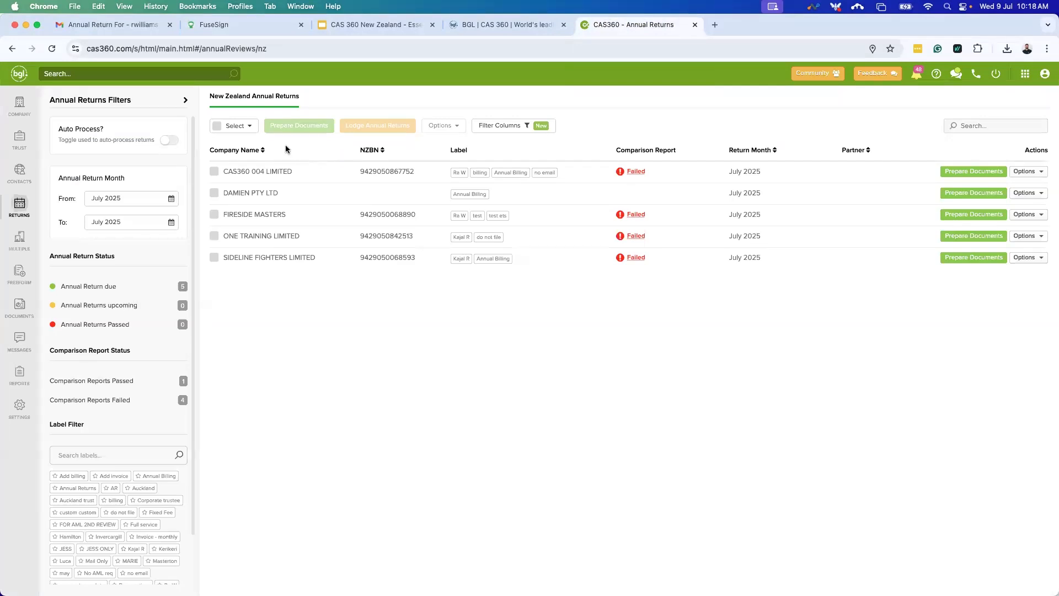
Reload the annual returns list, check notifications, and go to the Global Documents page.
left_click(52, 49)
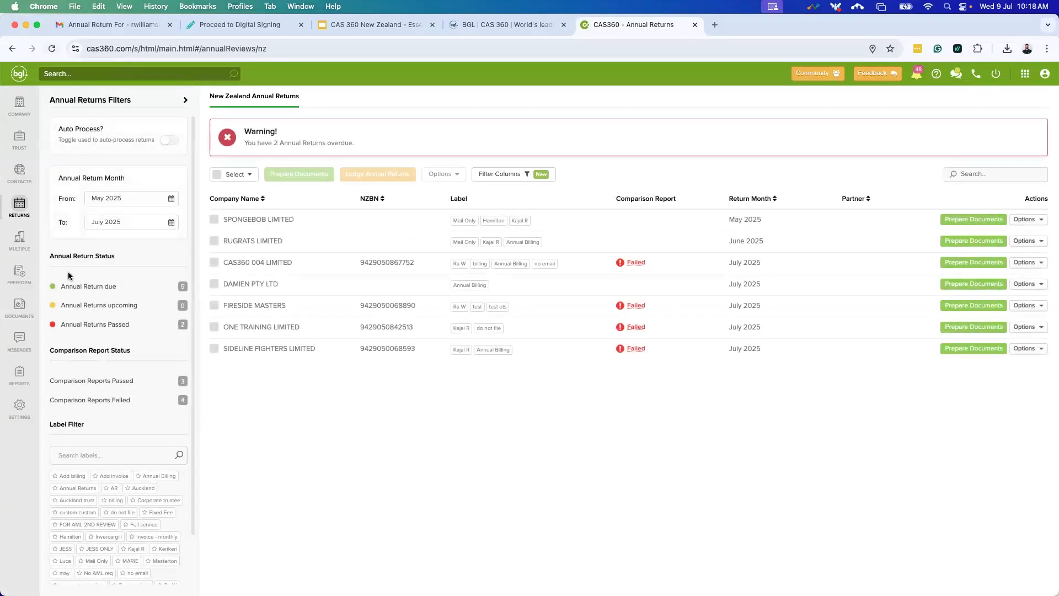
left_click(918, 76)
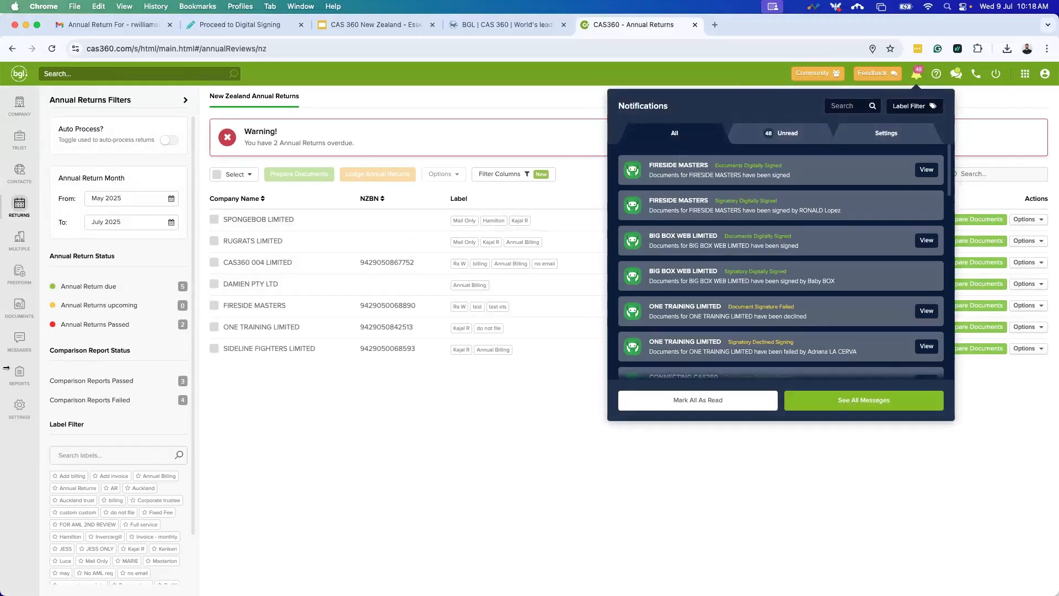
left_click(21, 307)
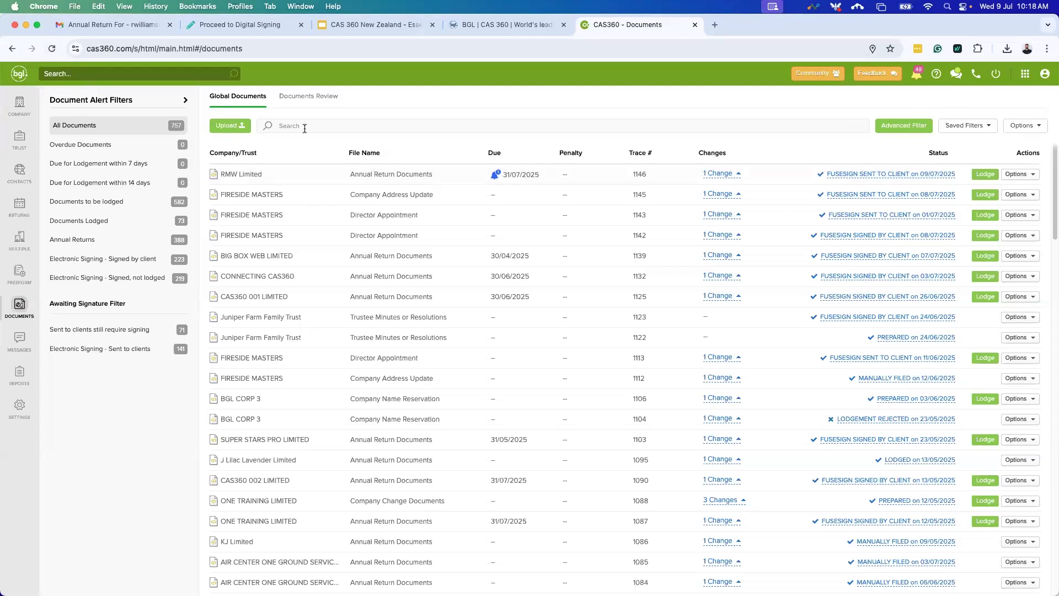
Refresh Global Documents and check RMW Limited's details until the annual return shows signed 09/07/2025.
left_click(52, 48)
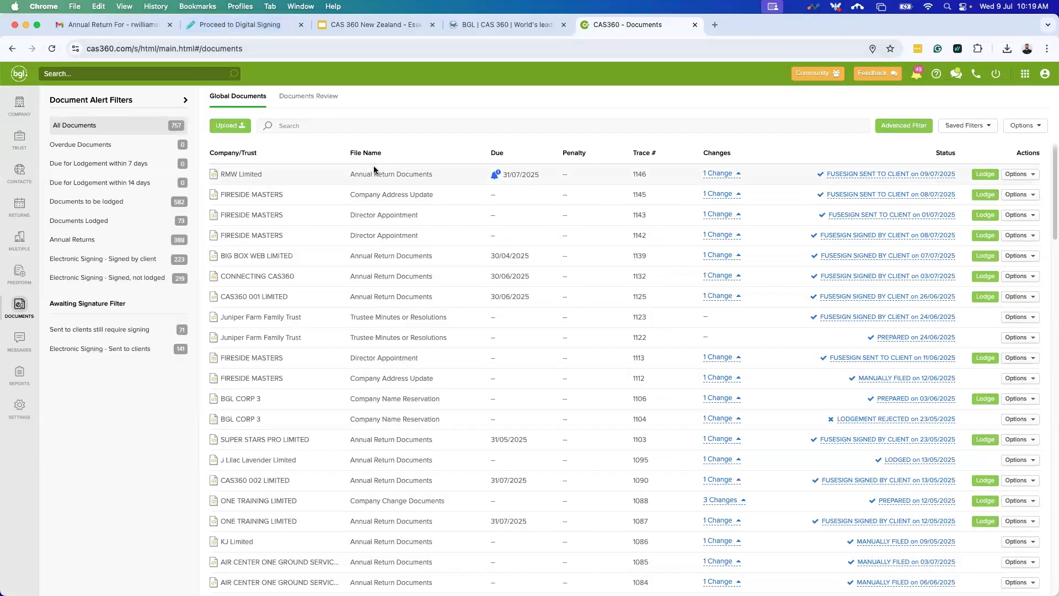
left_click(729, 175)
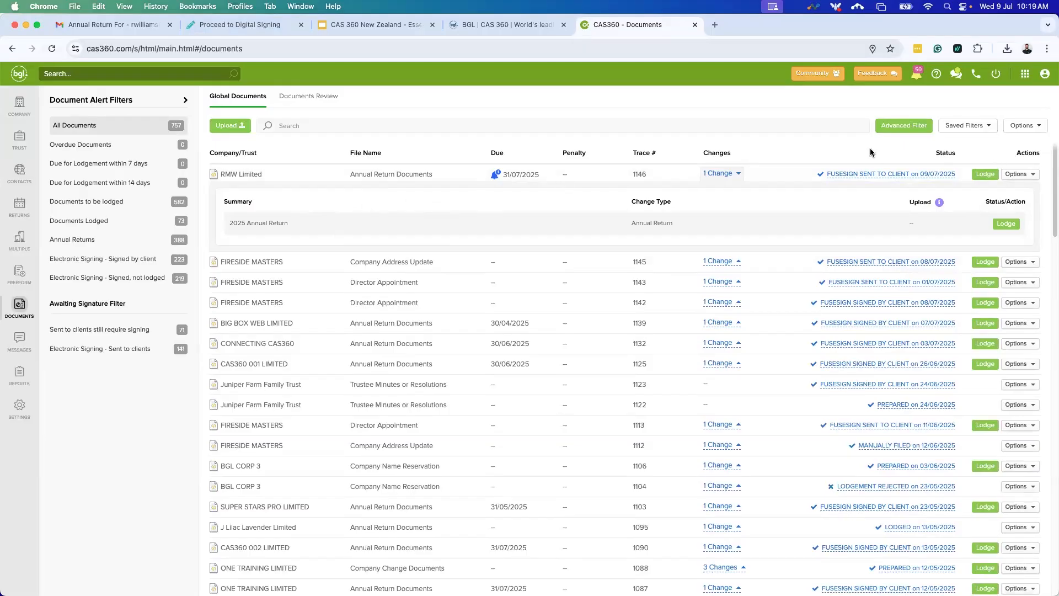
left_click(917, 77)
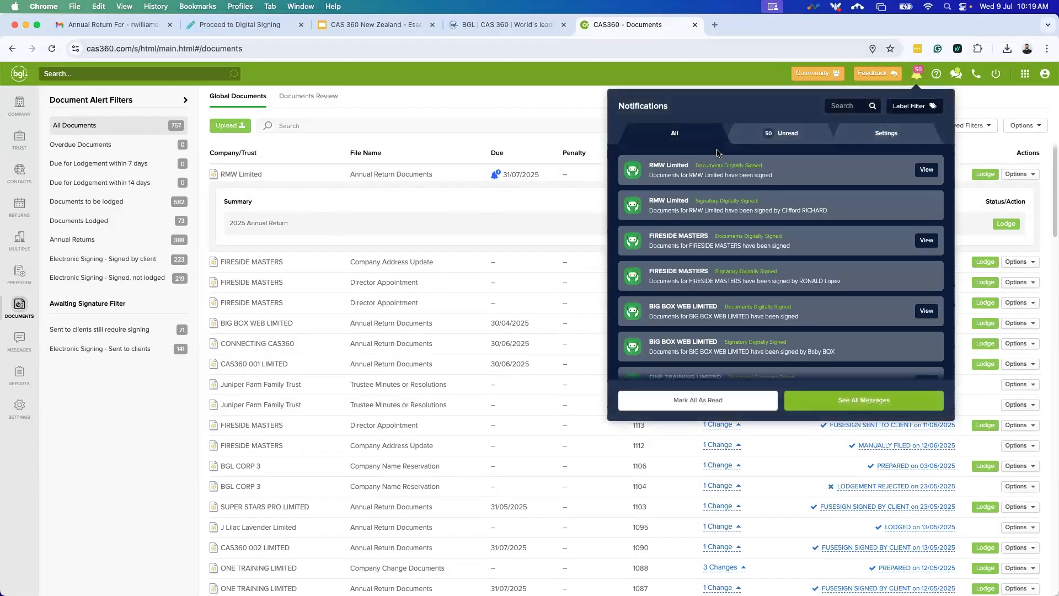
mouse_move(705, 177)
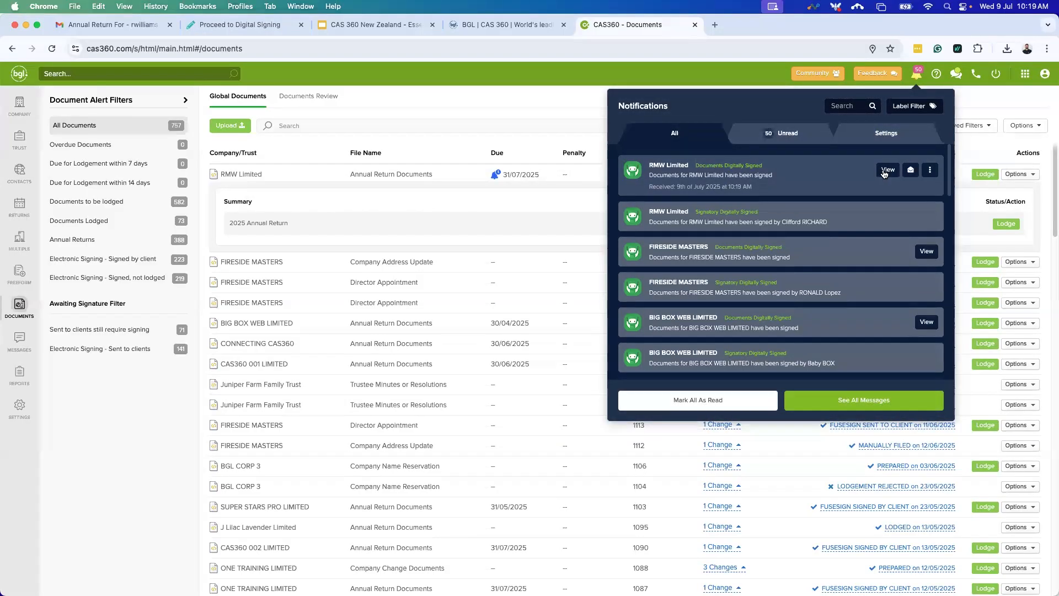
left_click(12, 315)
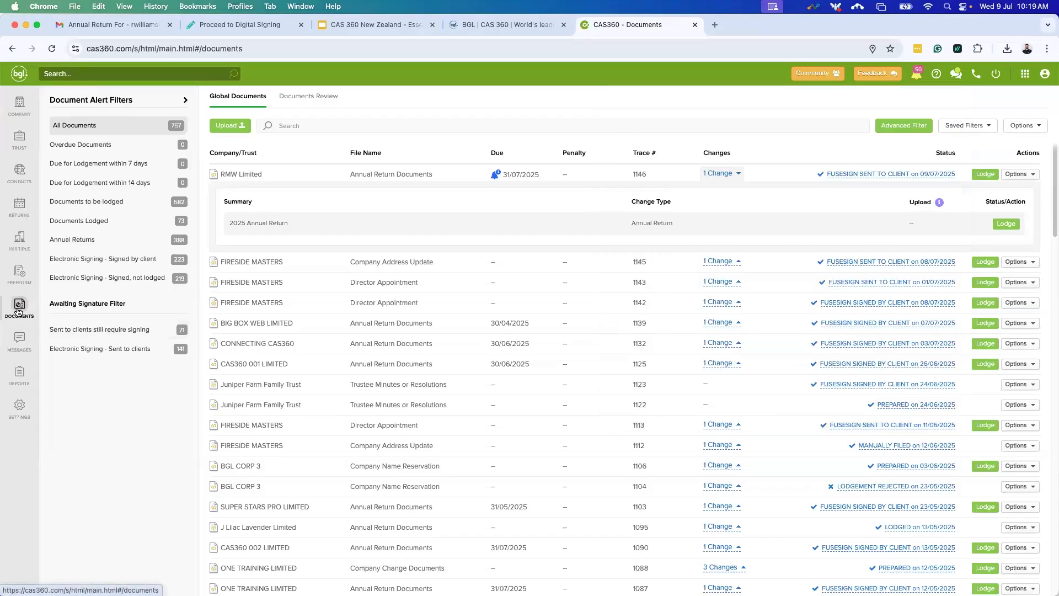
left_click(52, 50)
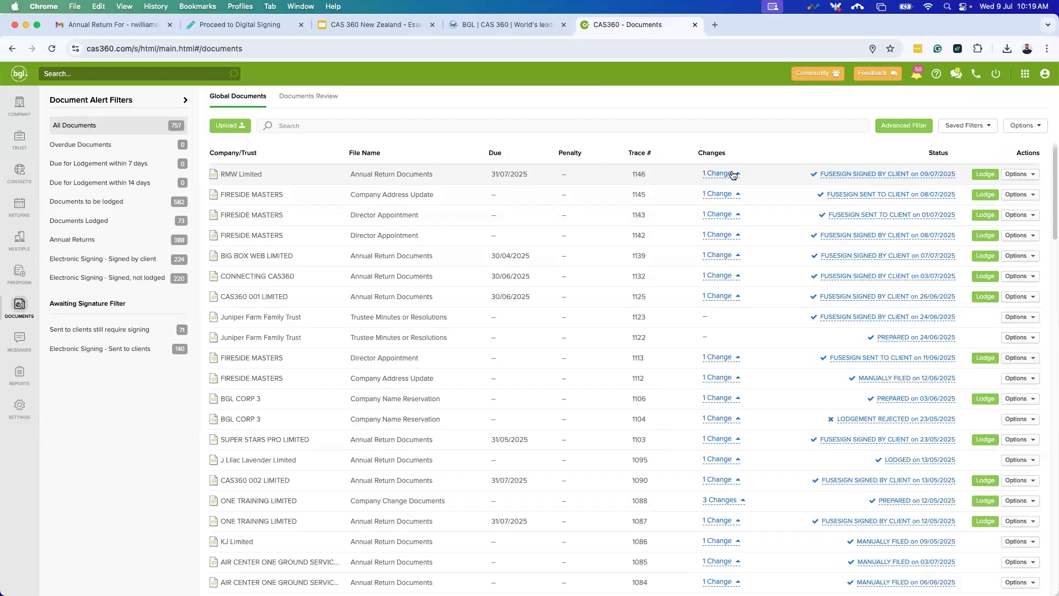
left_click(1021, 175)
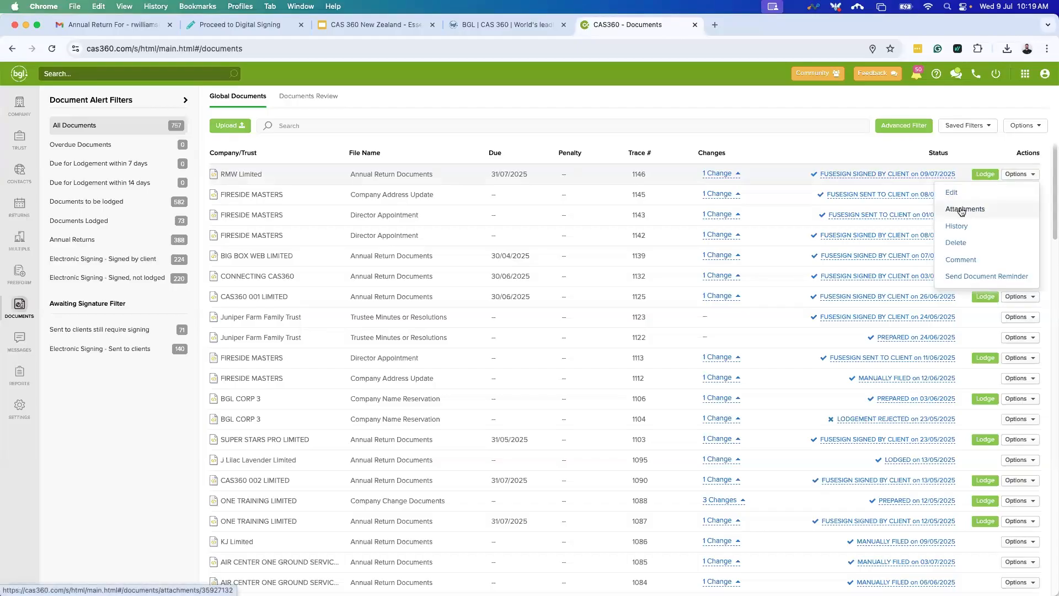
left_click(959, 209)
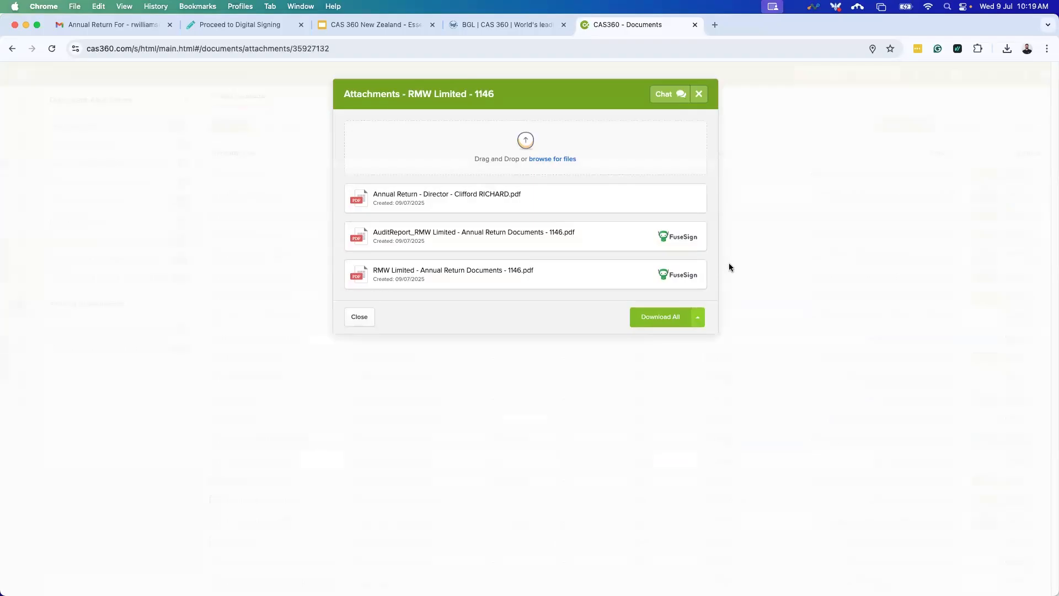
left_click(699, 94)
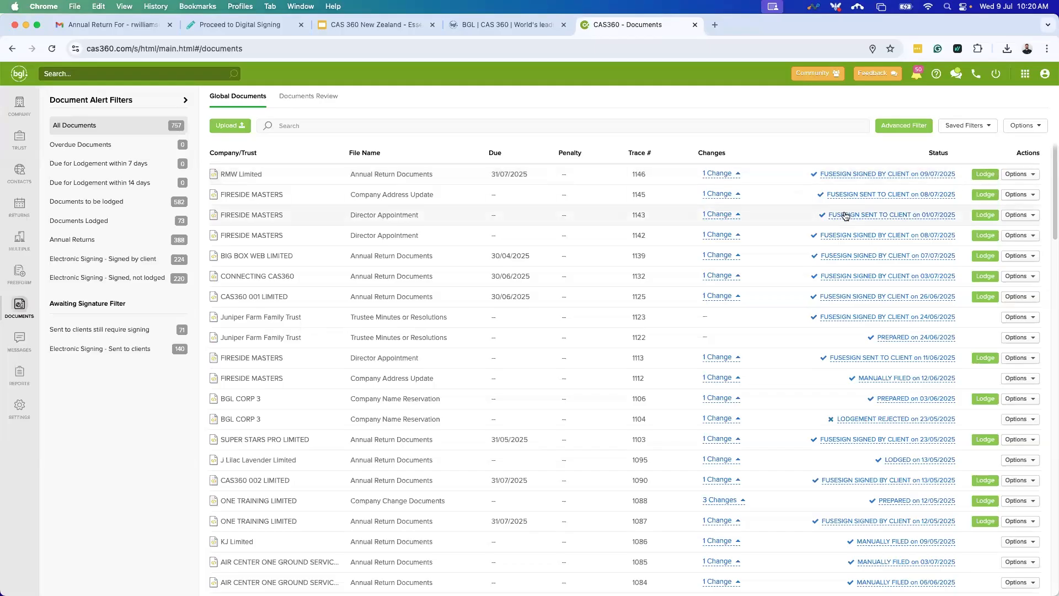
left_click(10, 107)
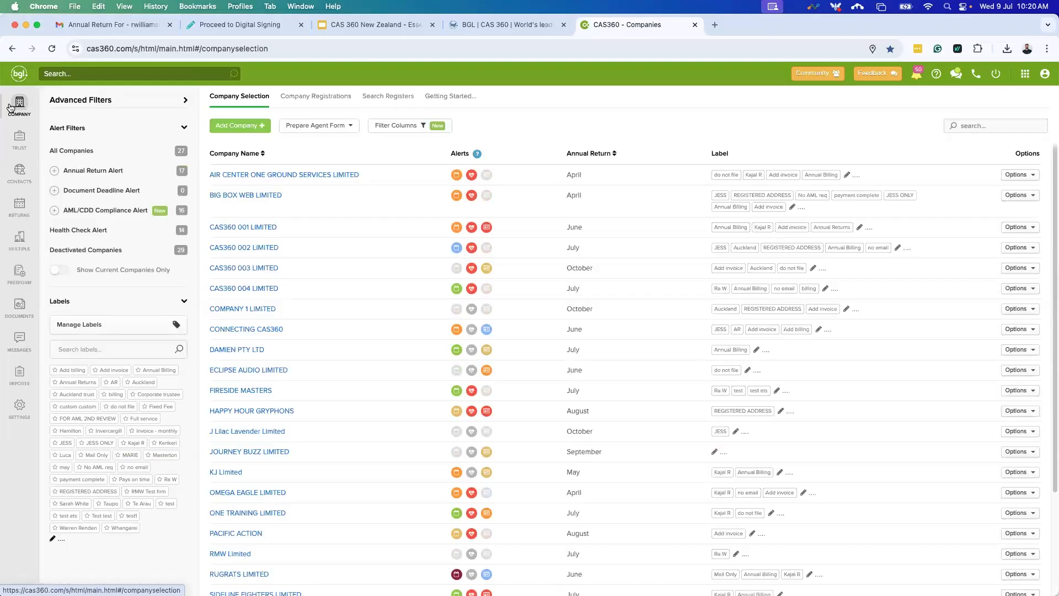
Open the CAS360 004 LIMITED company record and view its Officers list.
left_click(271, 289)
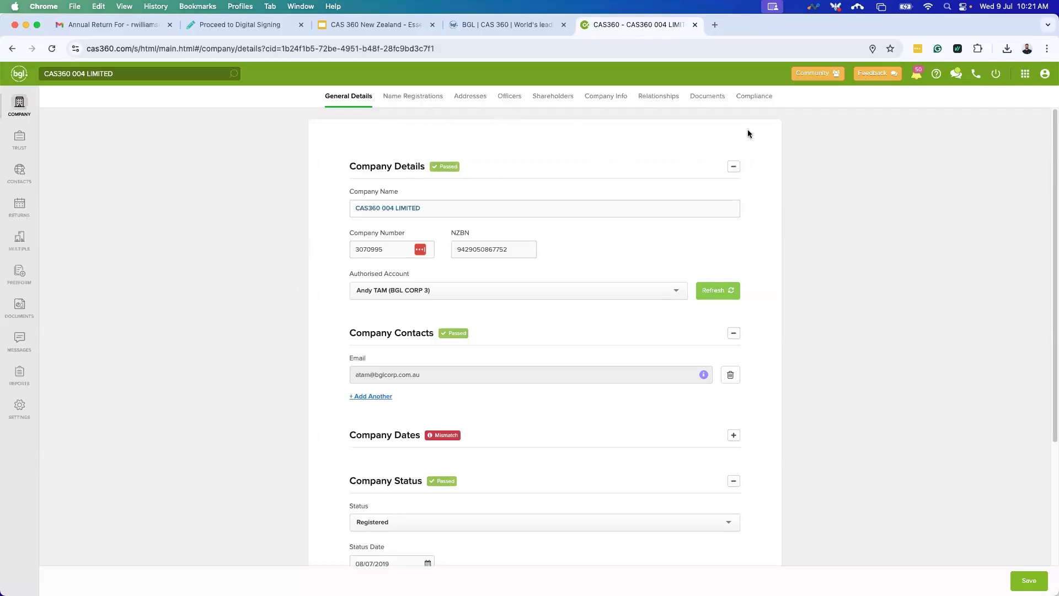
left_click(508, 104)
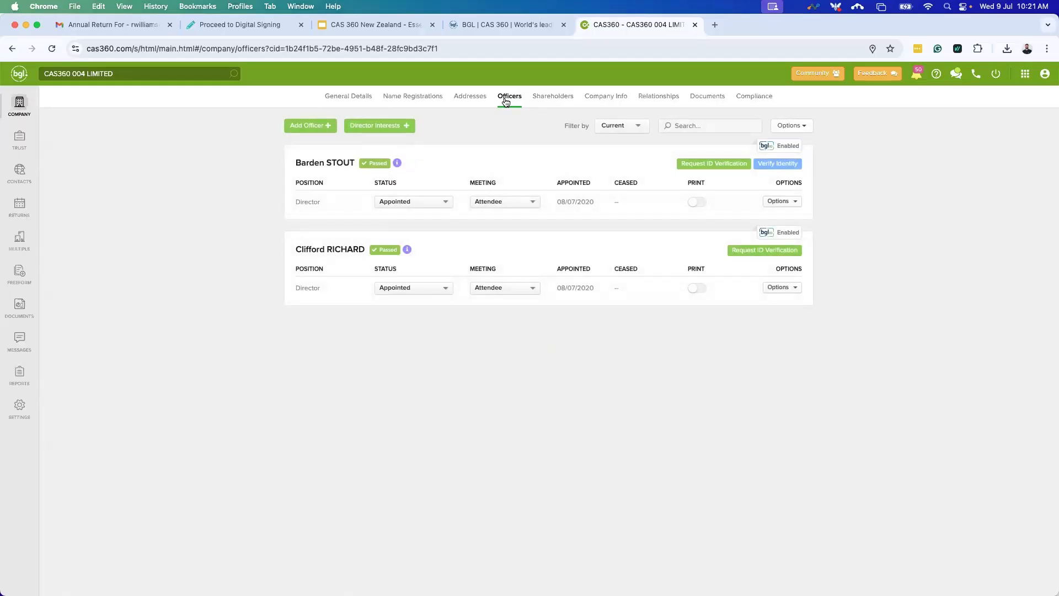
Start adding an officer and pick the existing contact by name search instead of creating one.
left_click(313, 126)
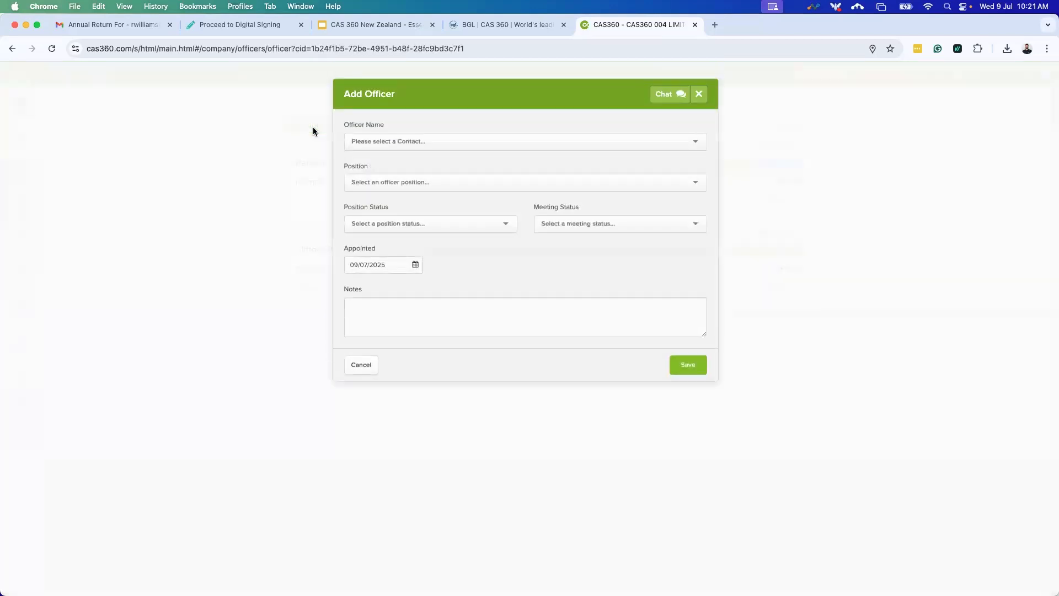
left_click(394, 145)
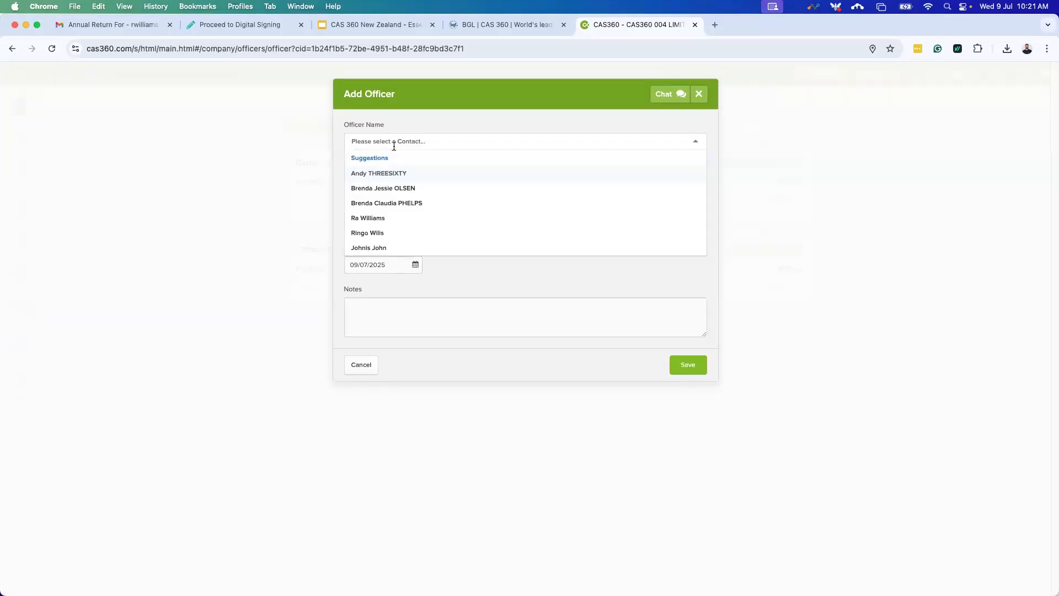
type("R")
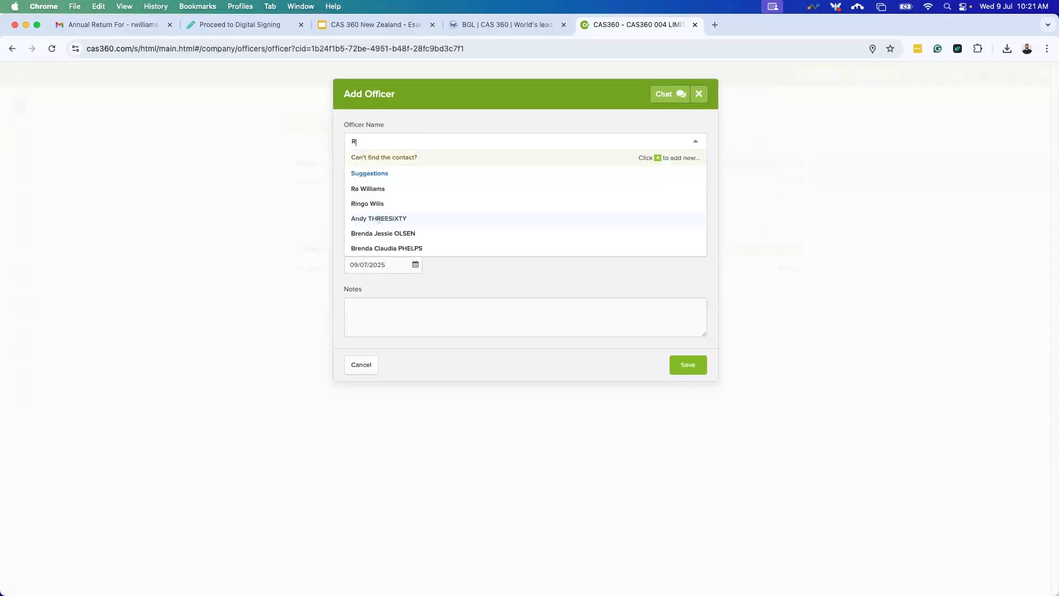
type("a w")
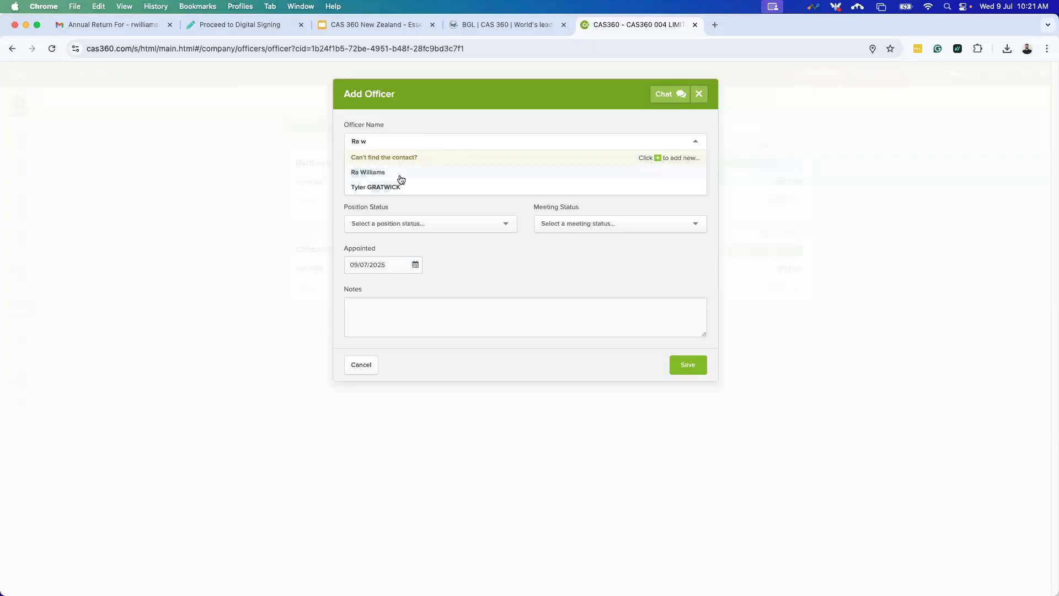
left_click(653, 160)
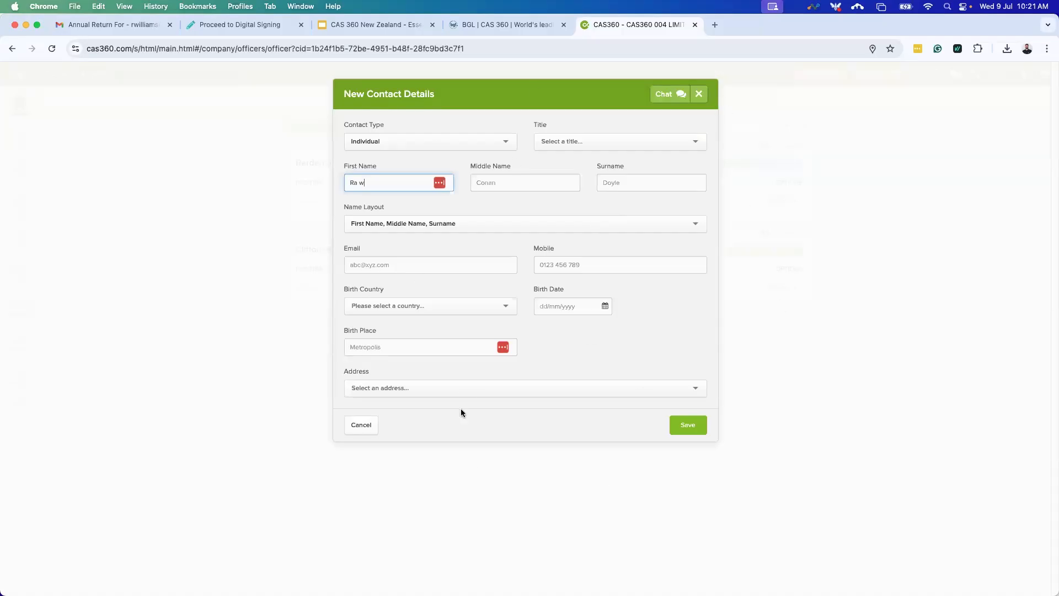
left_click(361, 426)
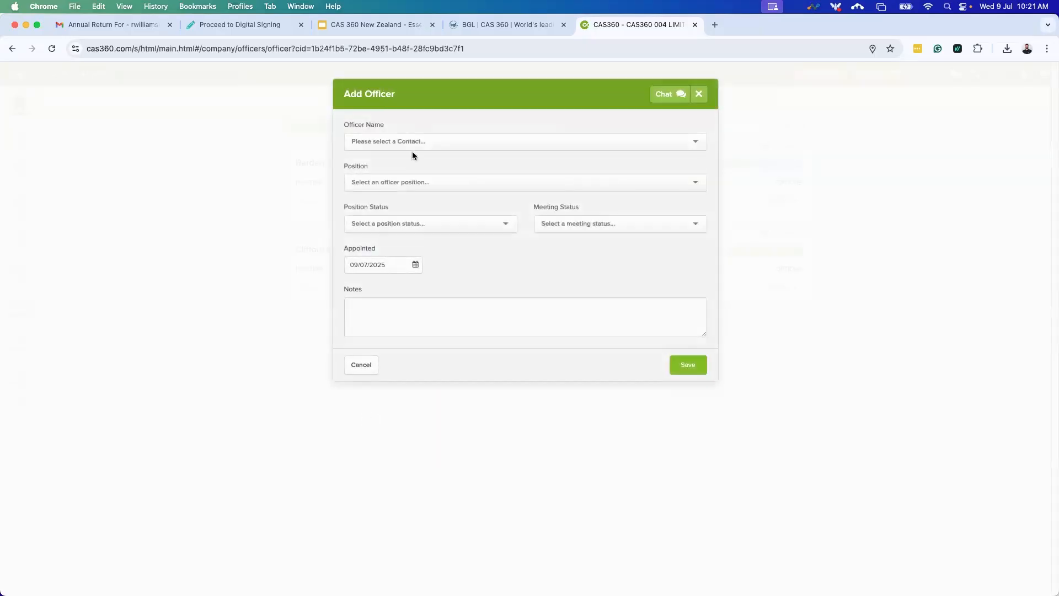
left_click(412, 148)
left_click(454, 171)
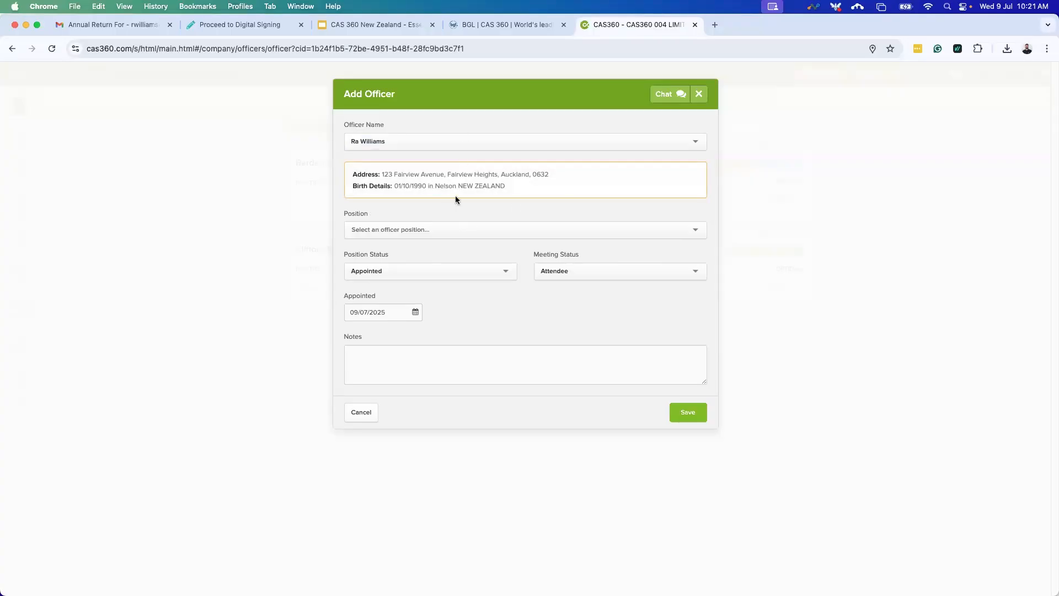
Save the appointment as Director dated 09/07/2025 and prepare the officer-change forms.
left_click(415, 229)
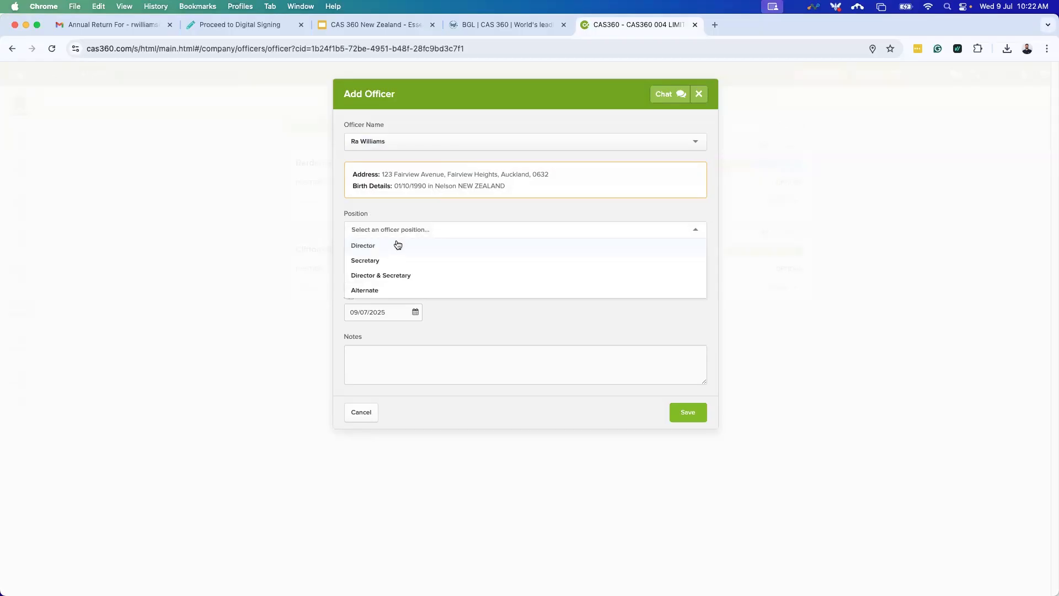
left_click(398, 244)
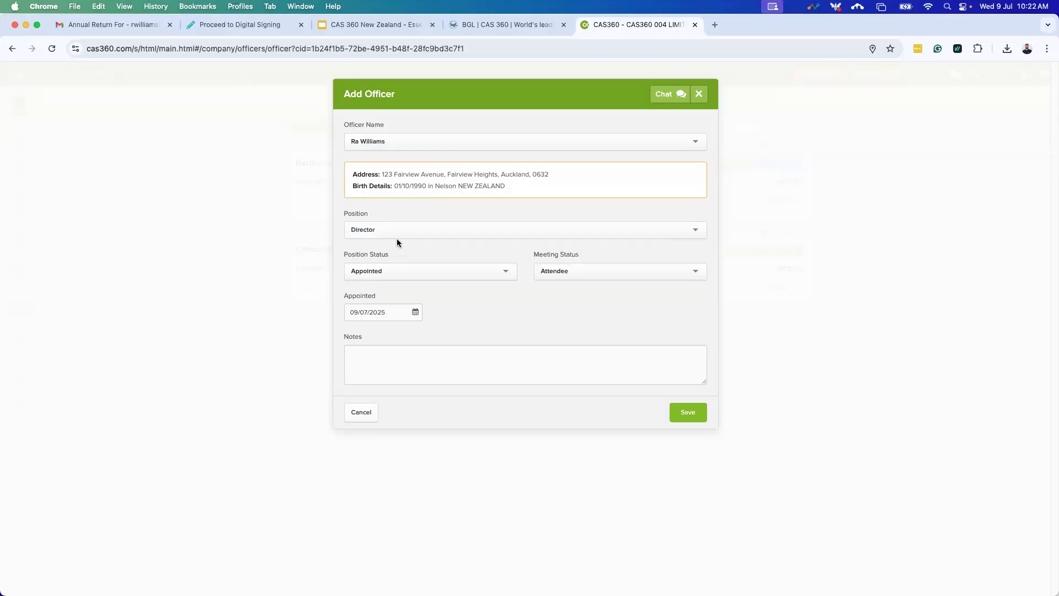
left_click(414, 313)
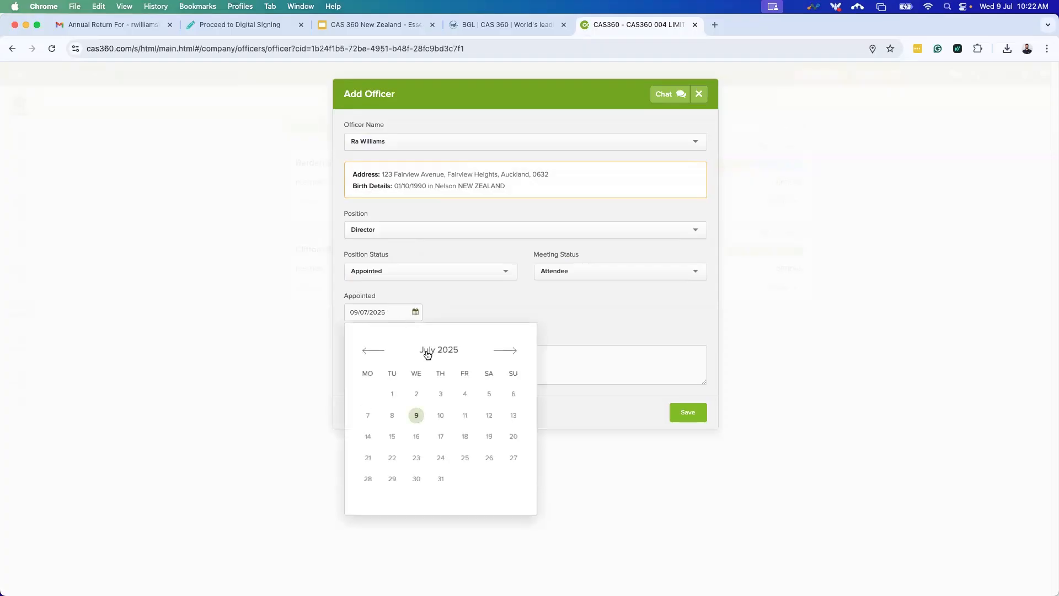
left_click(575, 315)
left_click(550, 362)
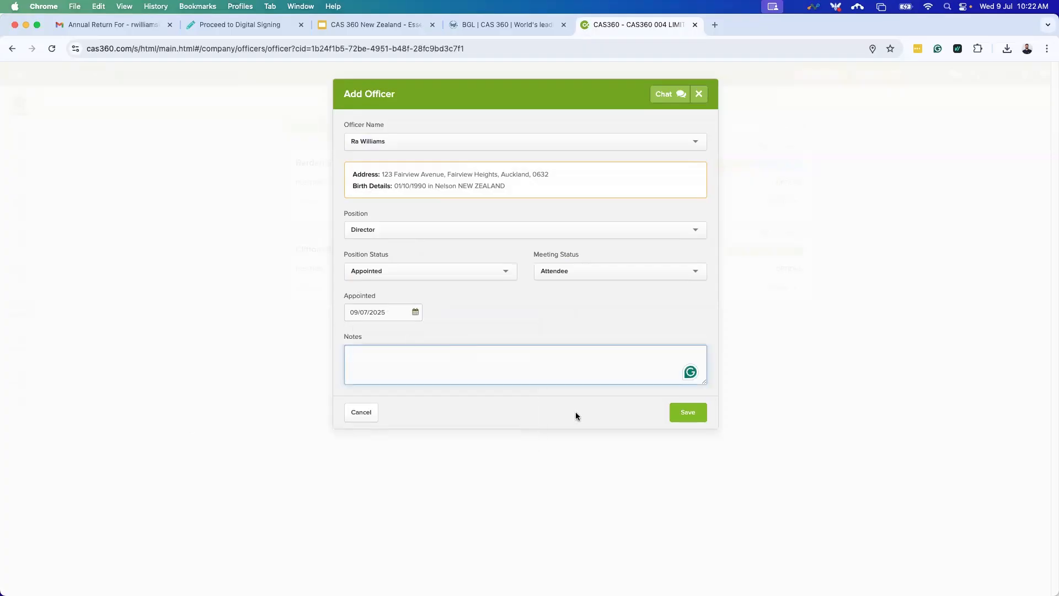
left_click(682, 417)
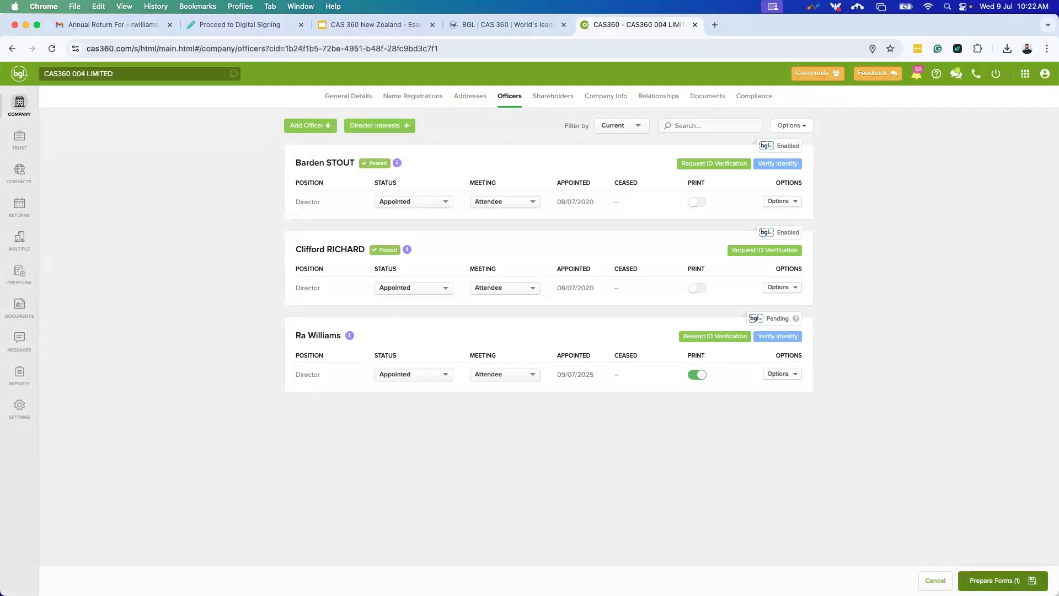
left_click(1005, 582)
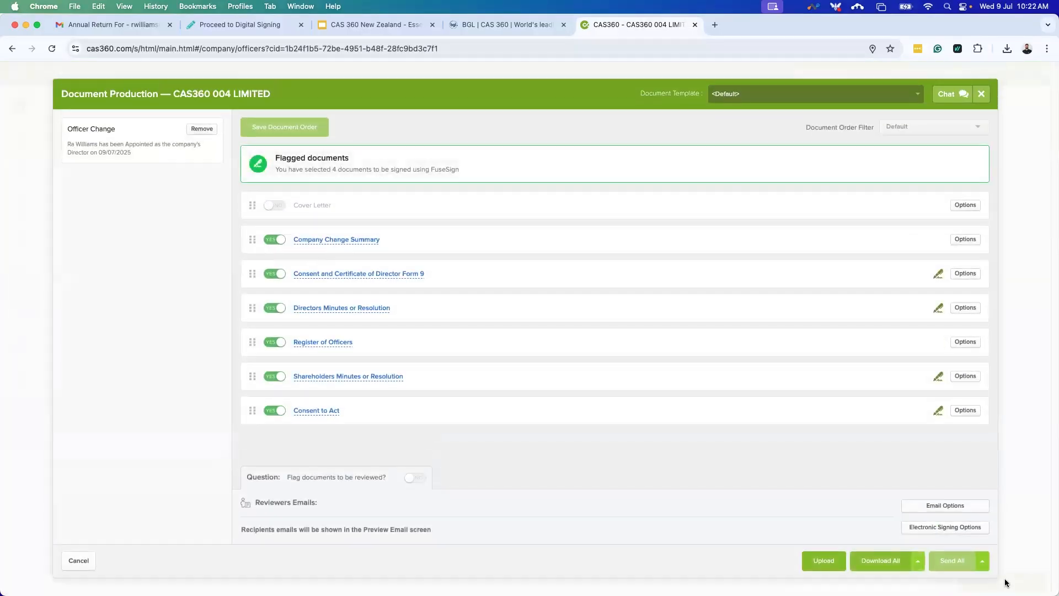
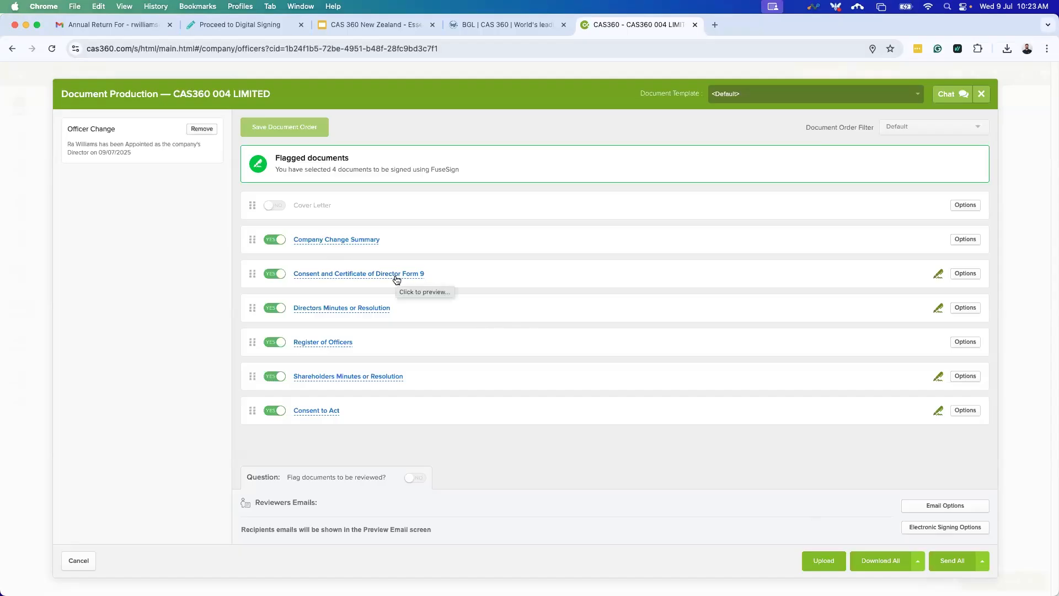
Preview the Form 9 director consent, checking the company name and the new director's address.
left_click(397, 279)
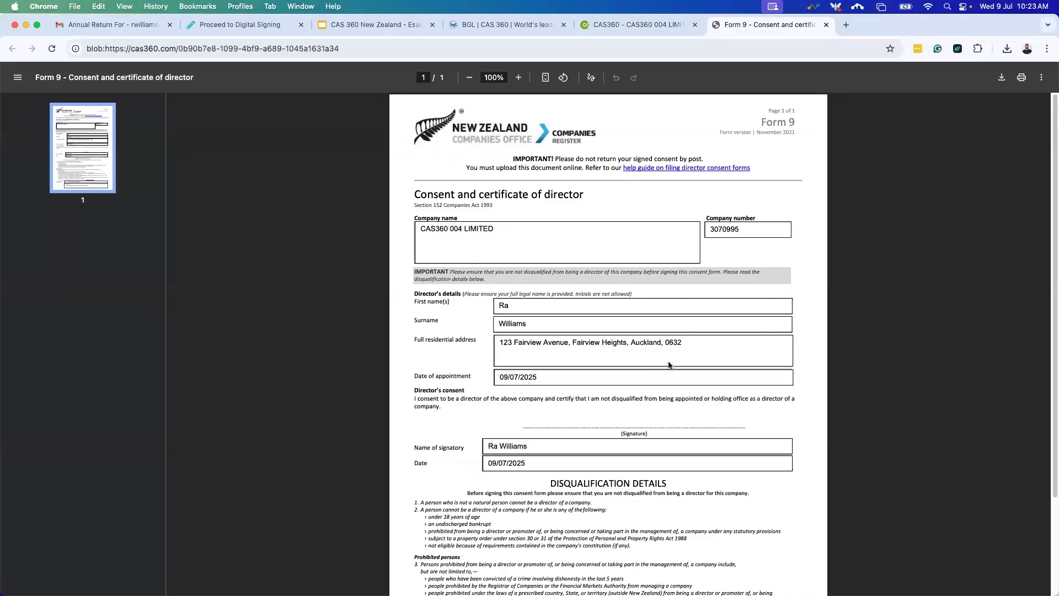
scroll(669, 366, "down", 5)
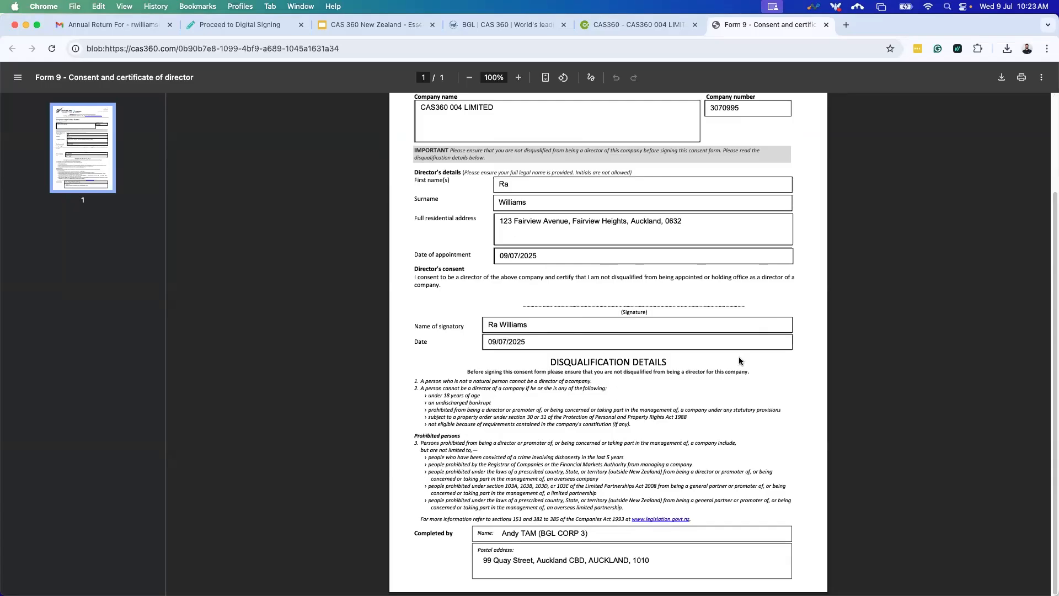
scroll(704, 313, "up", 1)
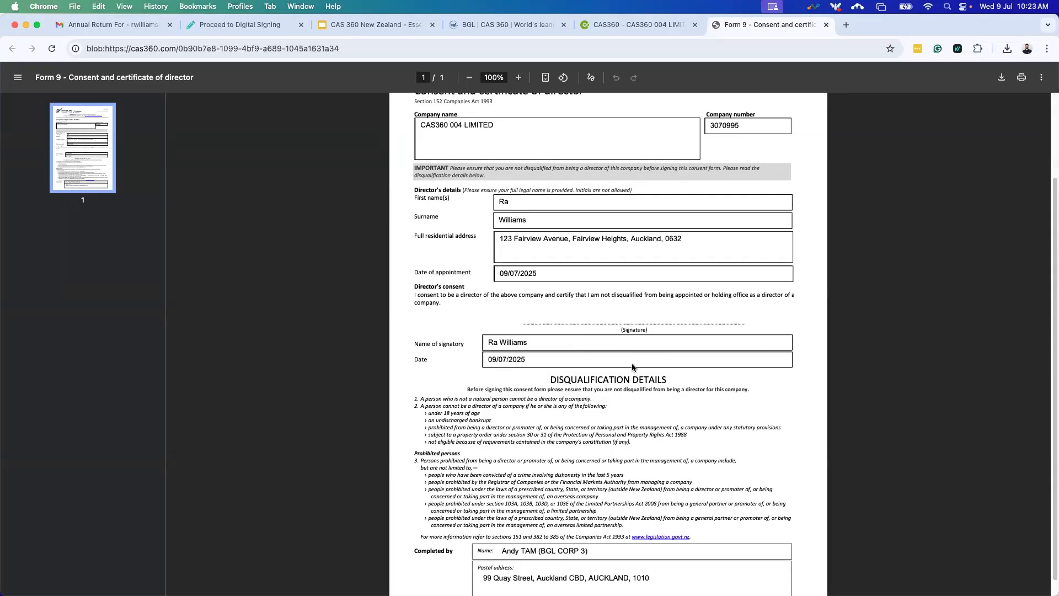
scroll(634, 368, "up", 1)
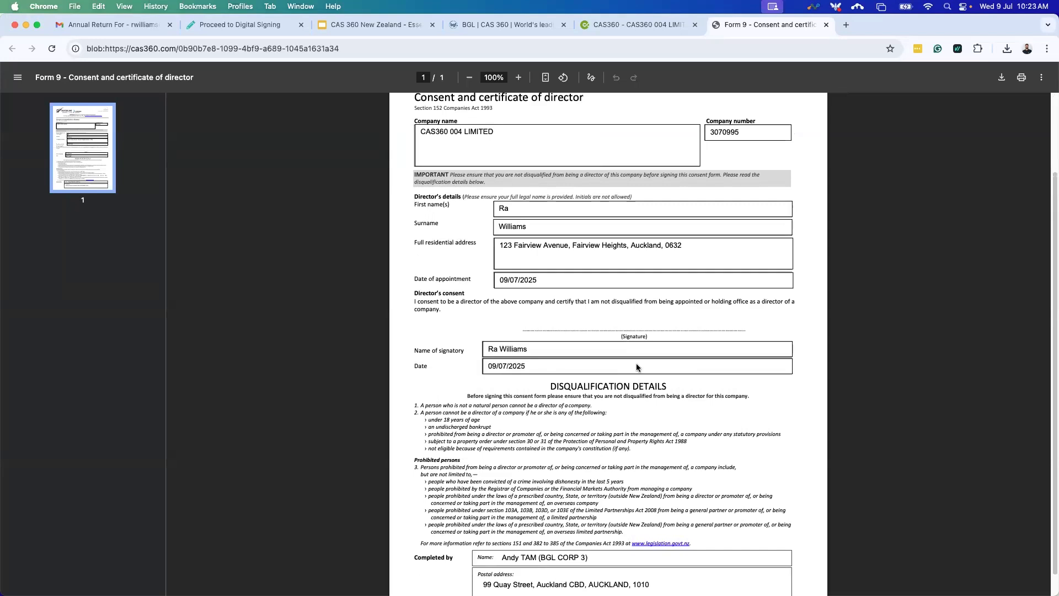
scroll(637, 367, "up", 1)
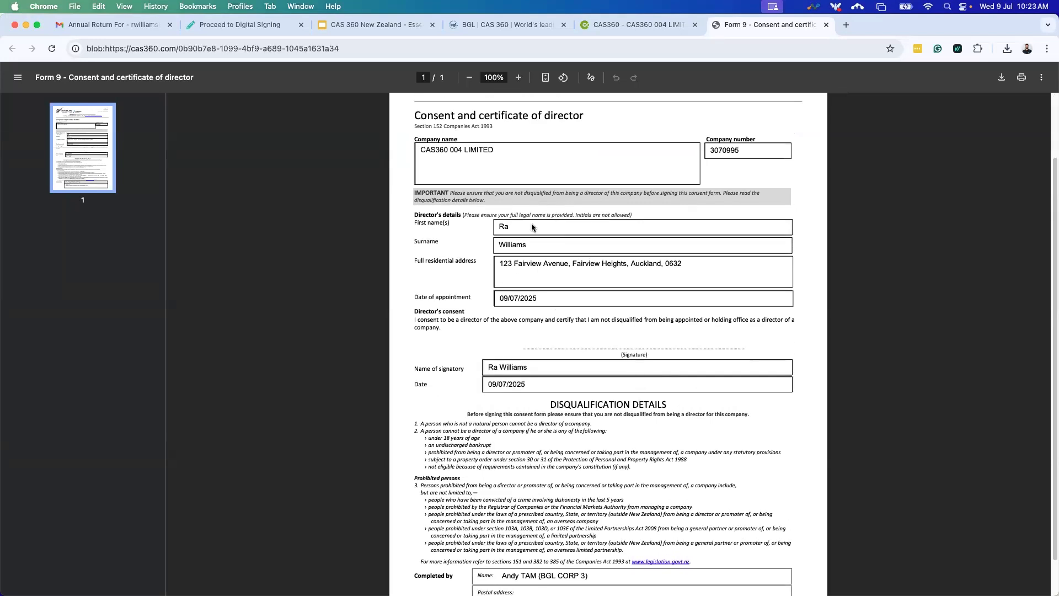
left_click_drag(418, 150, 498, 153)
left_click_drag(497, 265, 721, 276)
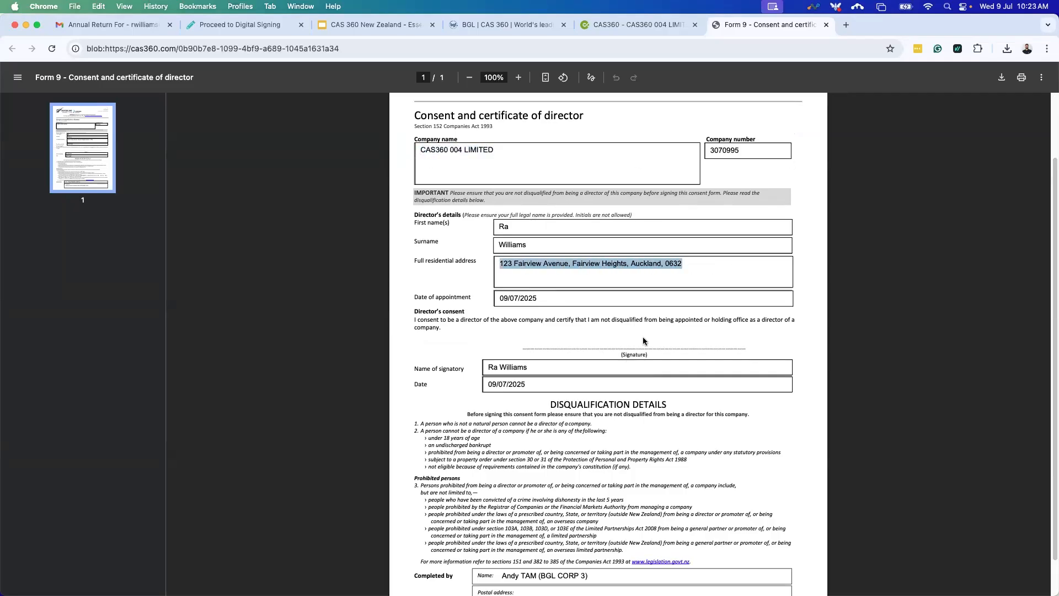
scroll(635, 409, "down", 1)
scroll(629, 386, "down", 2)
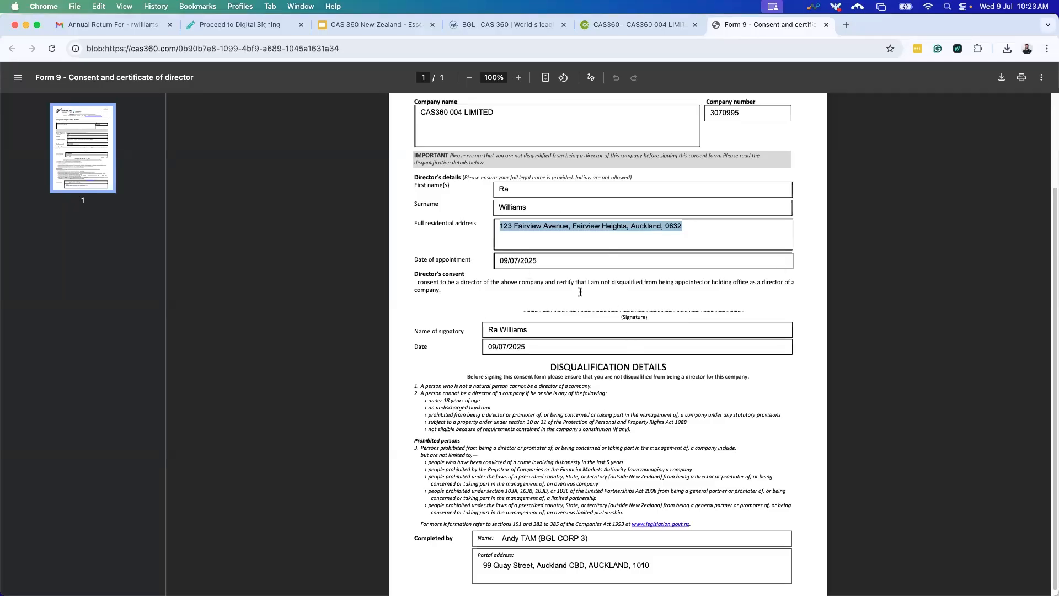
left_click(826, 25)
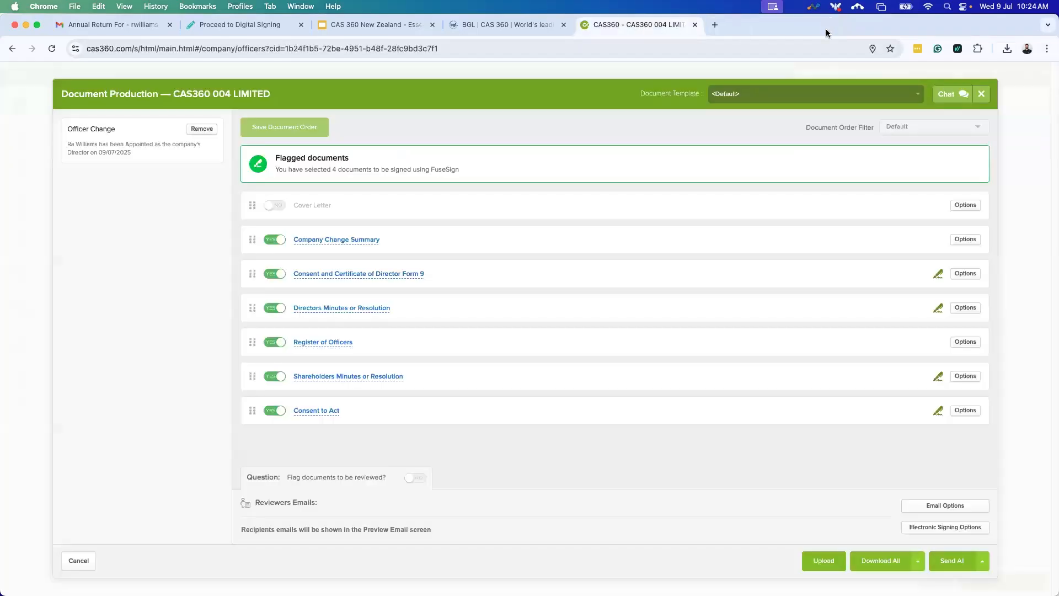
Review the Company Change Summary preview.
left_click(329, 242)
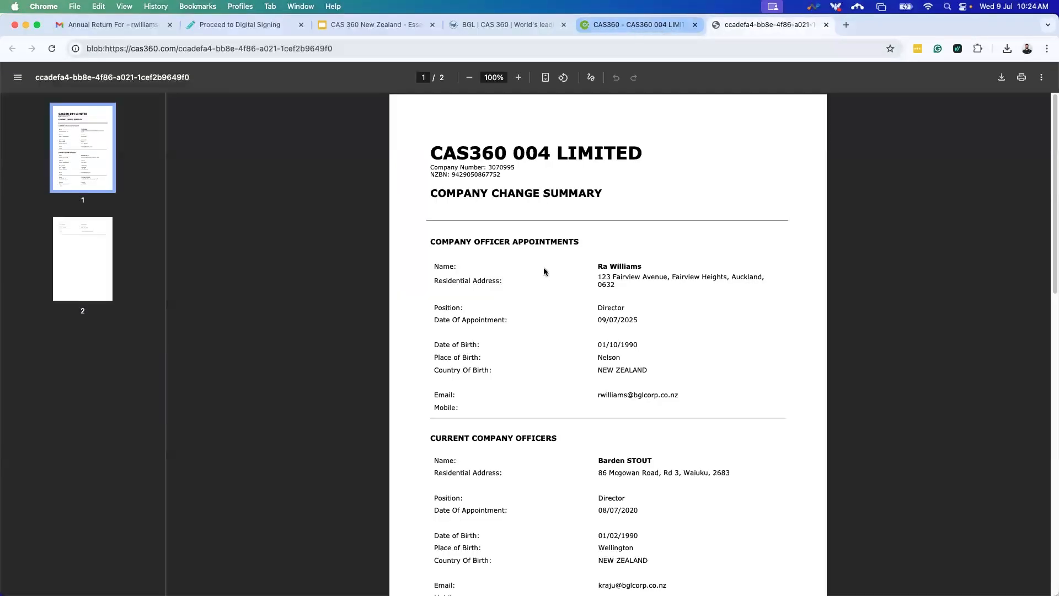
scroll(707, 324, "down", 3)
scroll(706, 358, "down", 1)
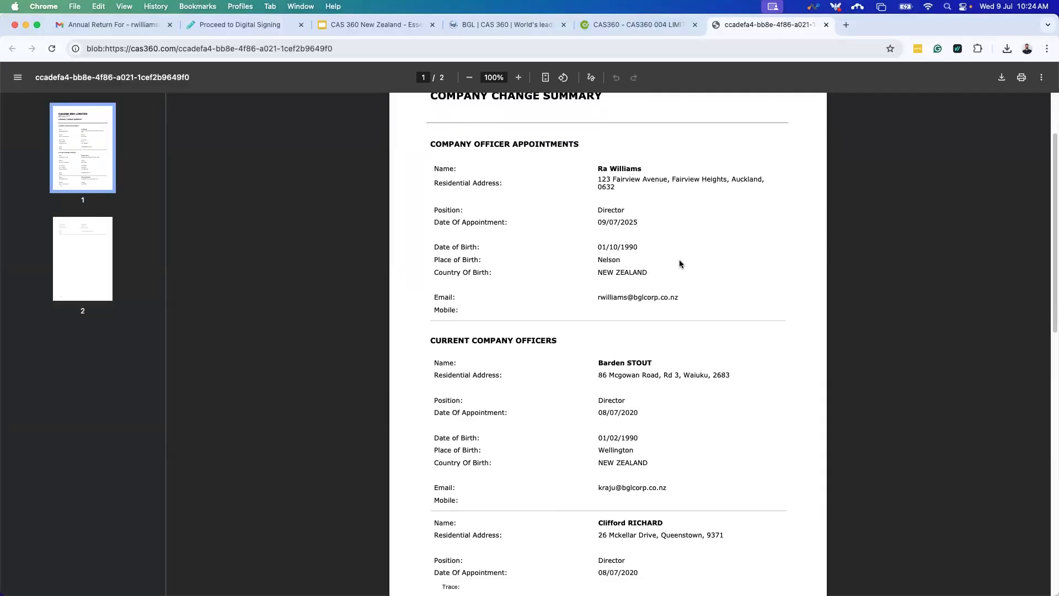
scroll(612, 466, "down", 12)
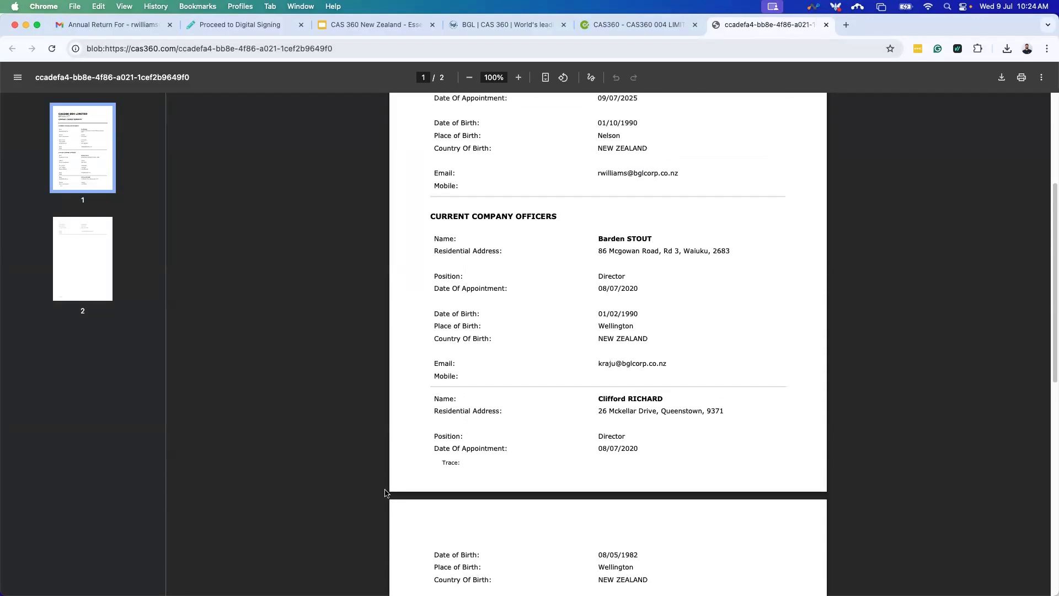
scroll(513, 425, "up", 15)
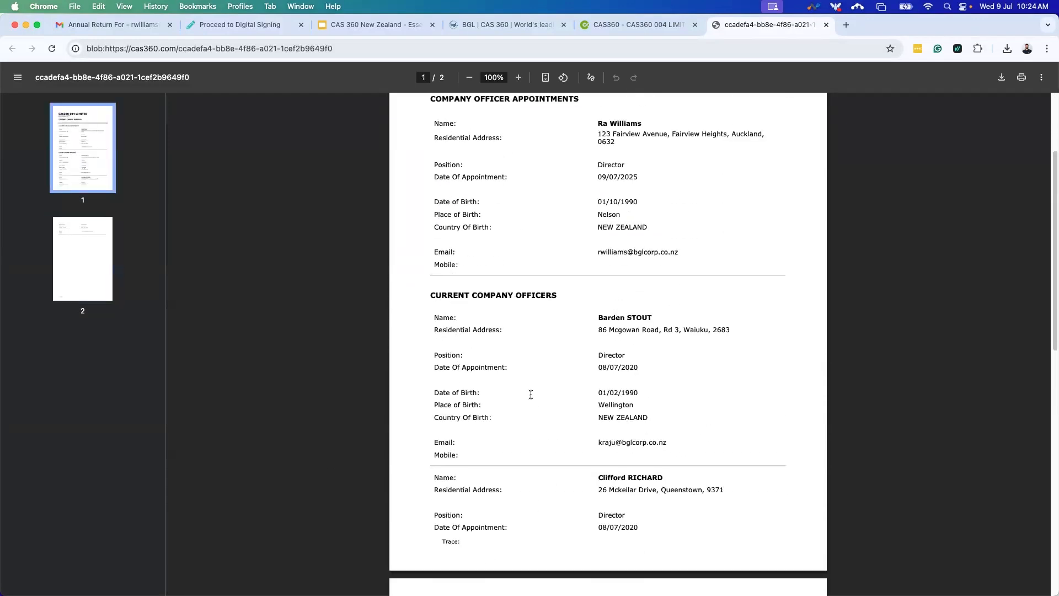
left_click(826, 25)
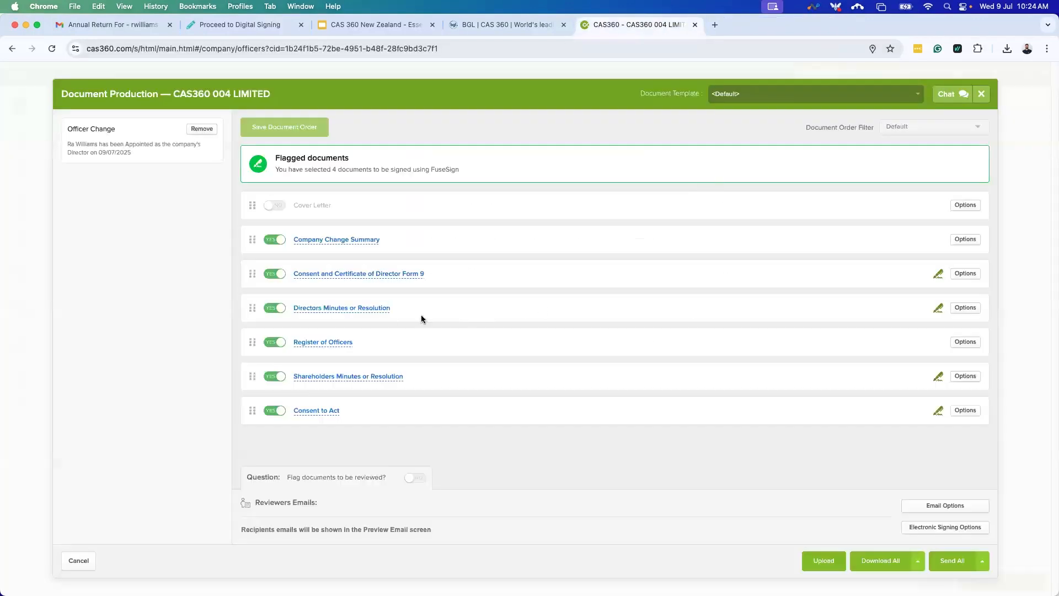
Preview the Directors Minutes and the Register of Officers, checking the new director's entry.
left_click(333, 310)
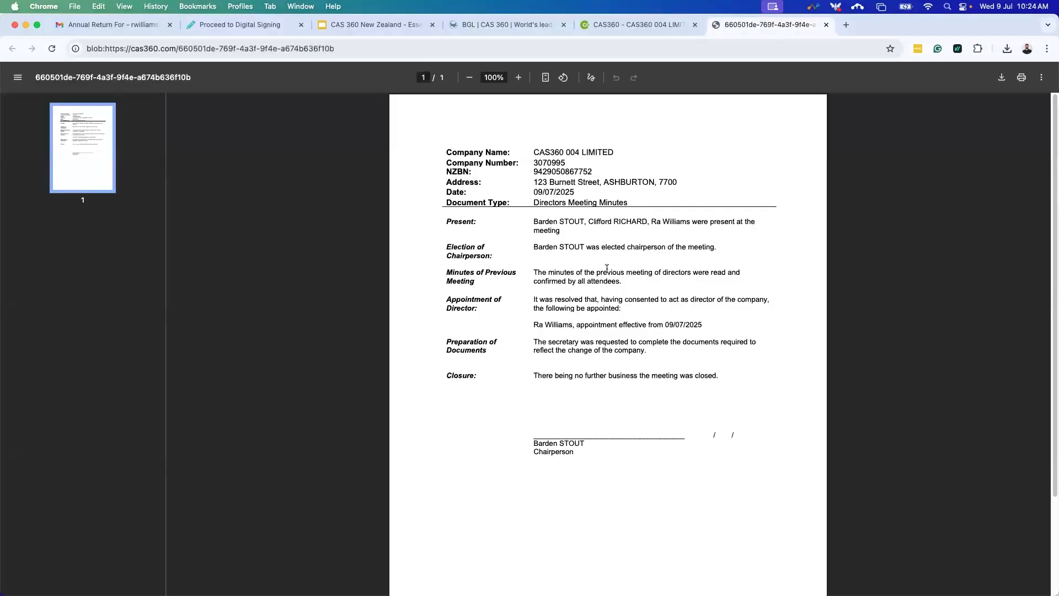
left_click(828, 27)
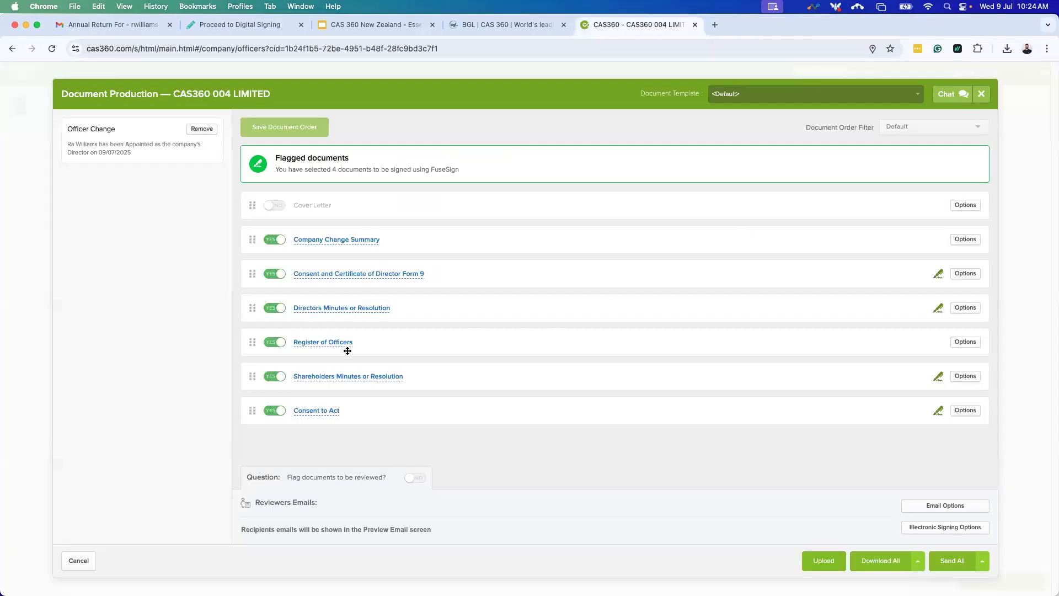
left_click(353, 318)
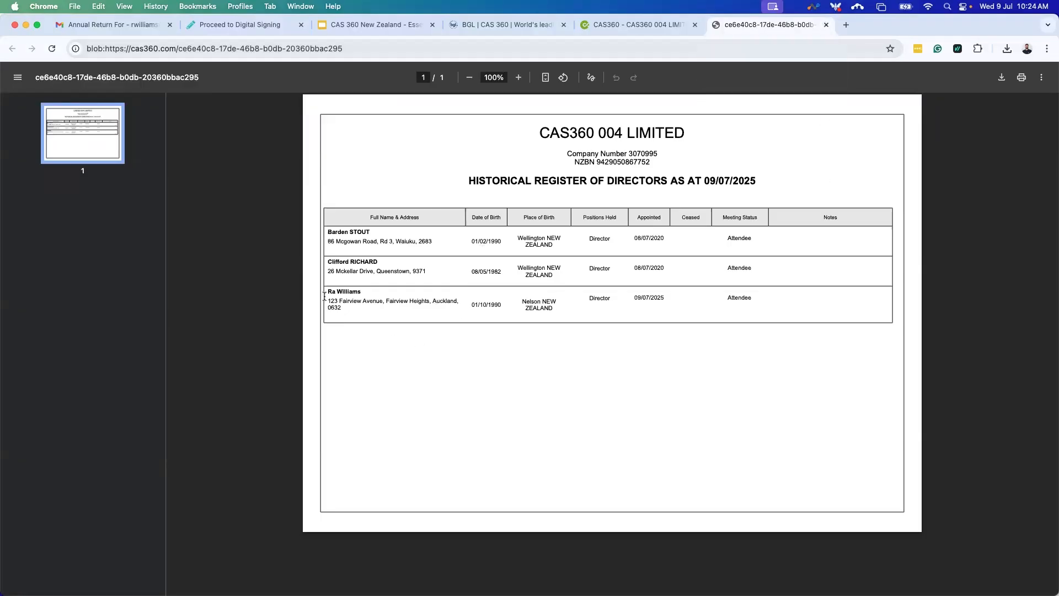
left_click_drag(328, 293, 386, 296)
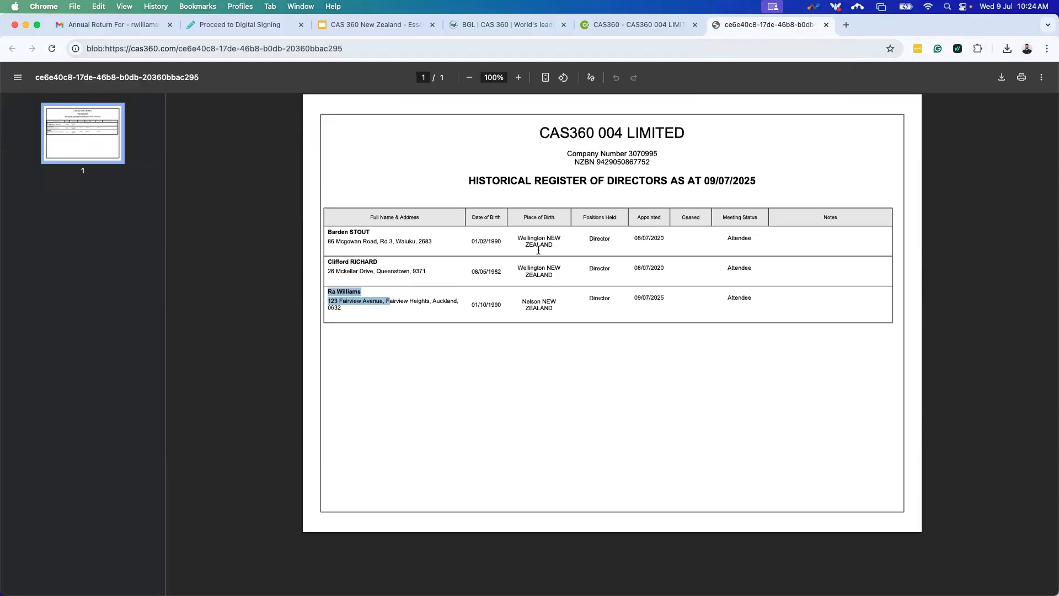
left_click(826, 25)
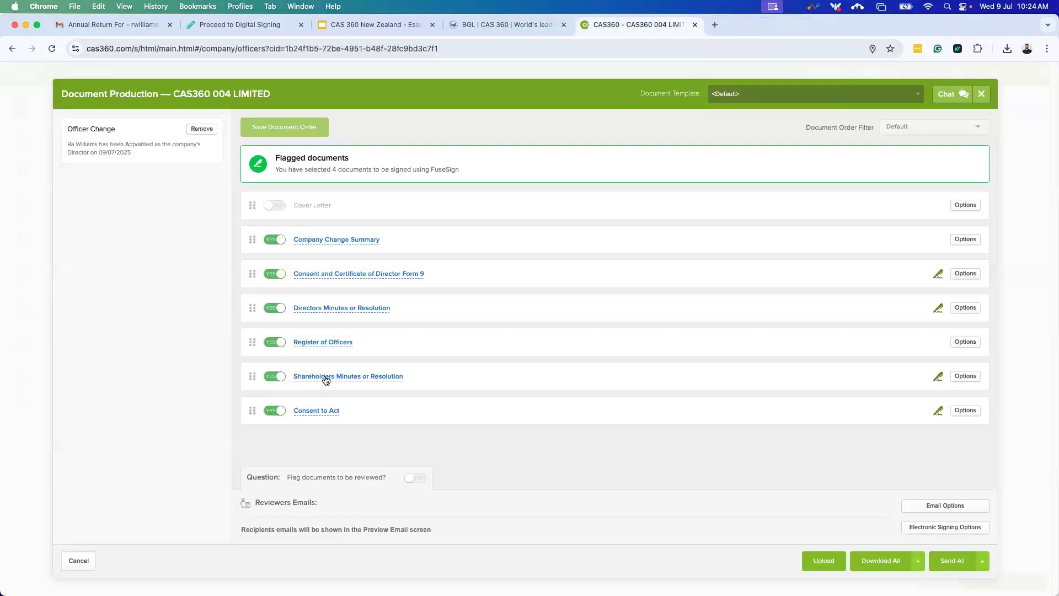
Preview the Shareholders Minutes and Consent to Act documents.
left_click(326, 377)
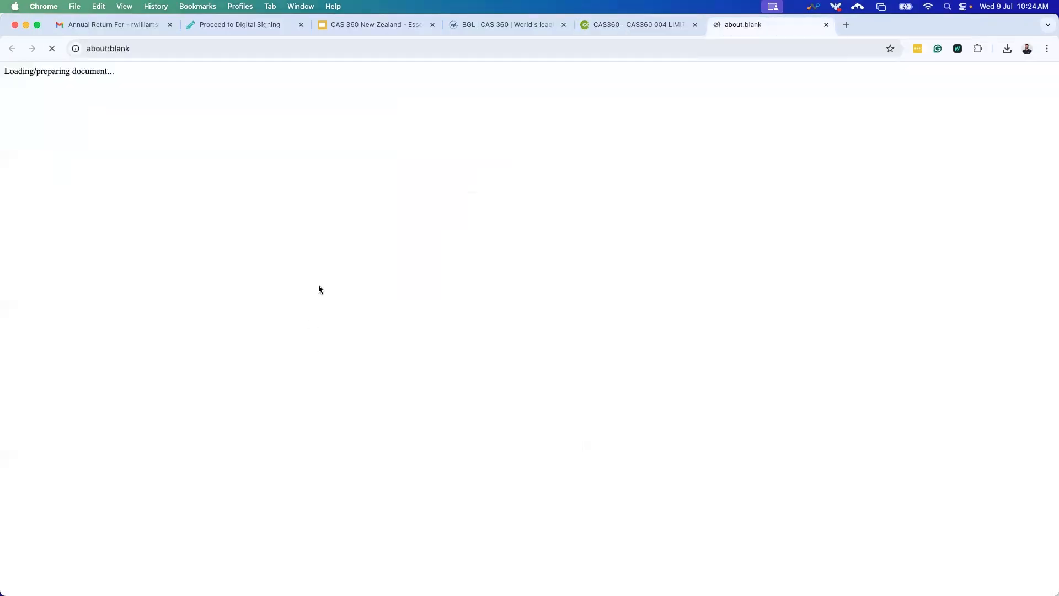
left_click(637, 29)
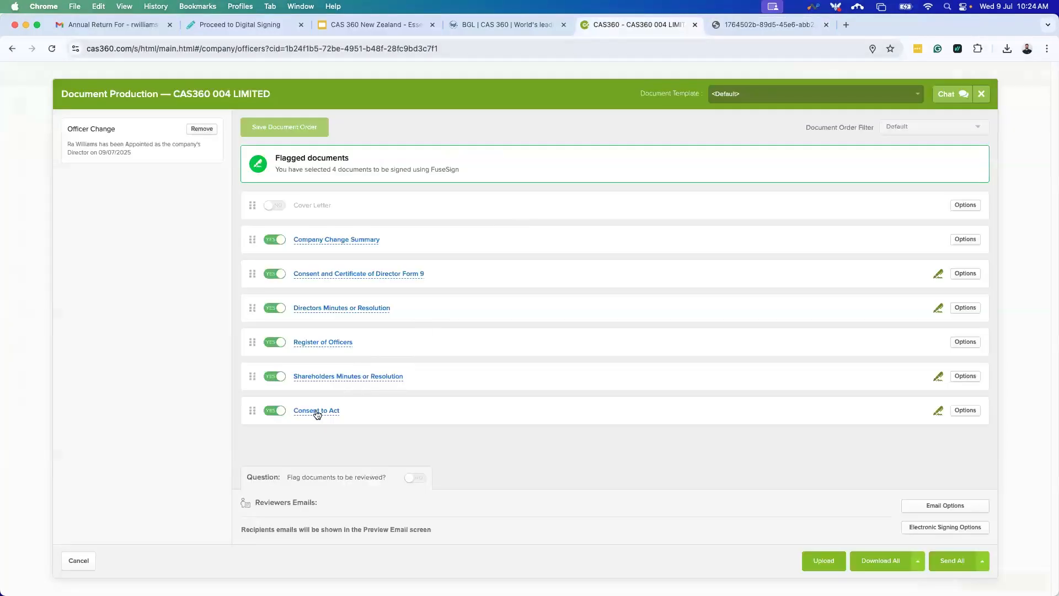
left_click(317, 414)
left_click(913, 31)
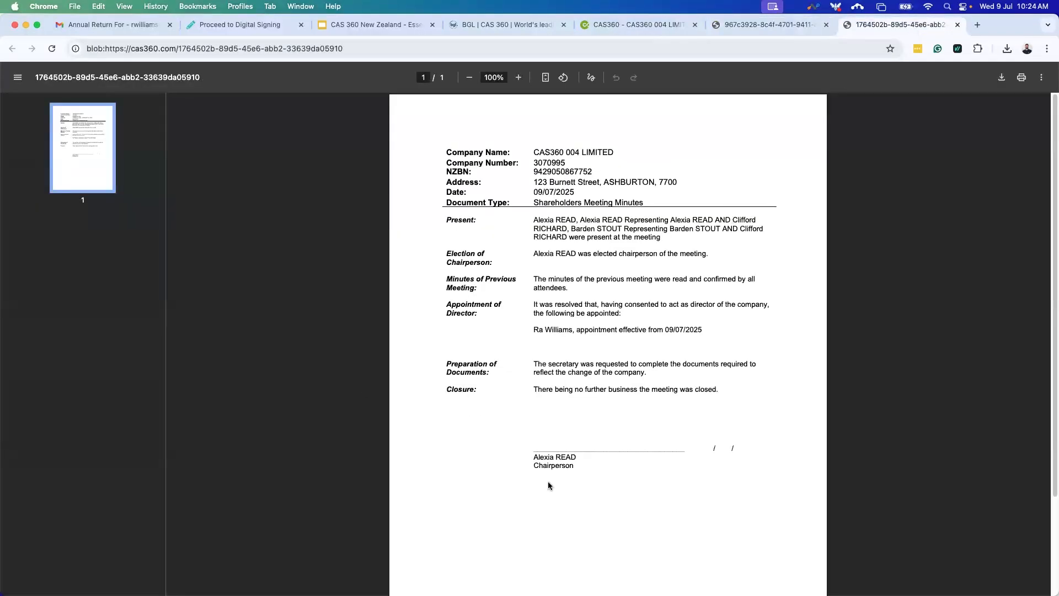
left_click(958, 25)
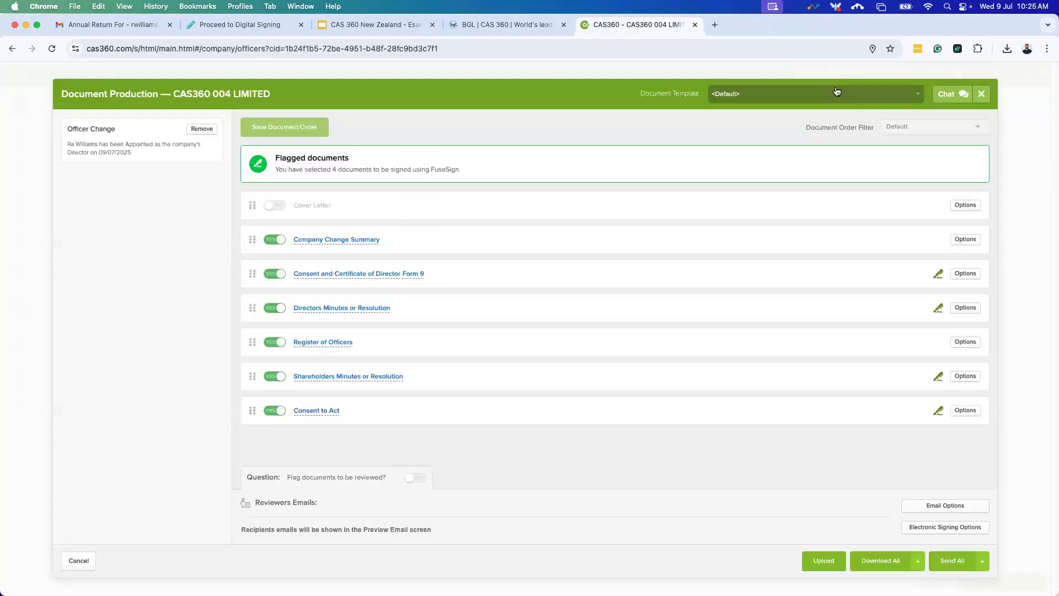
left_click(826, 25)
Set the Directors Minutes document type to Resolution, keeping the default template.
left_click(969, 309)
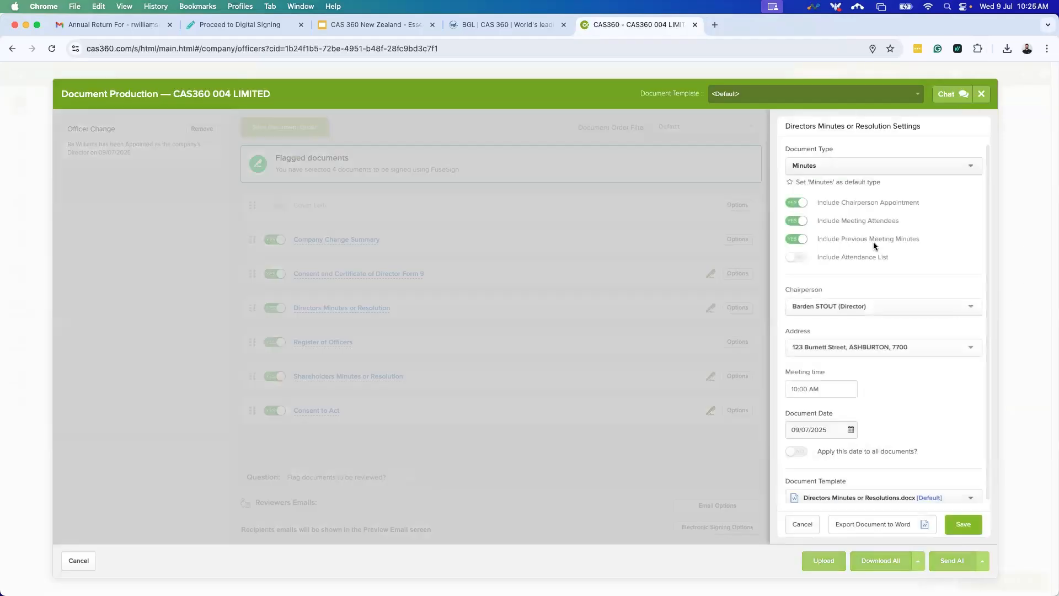
left_click(883, 164)
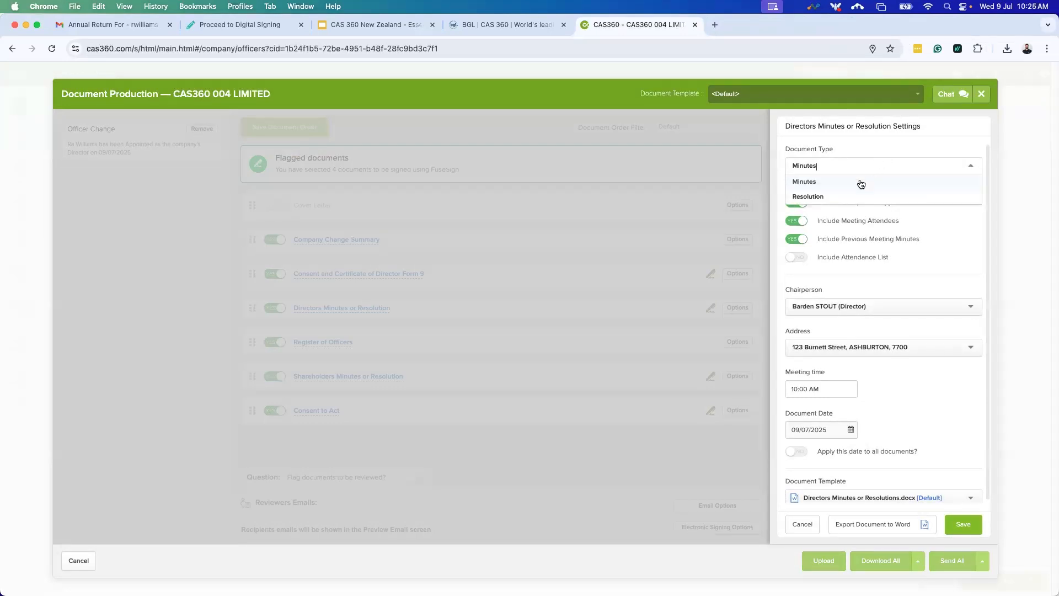
left_click(832, 194)
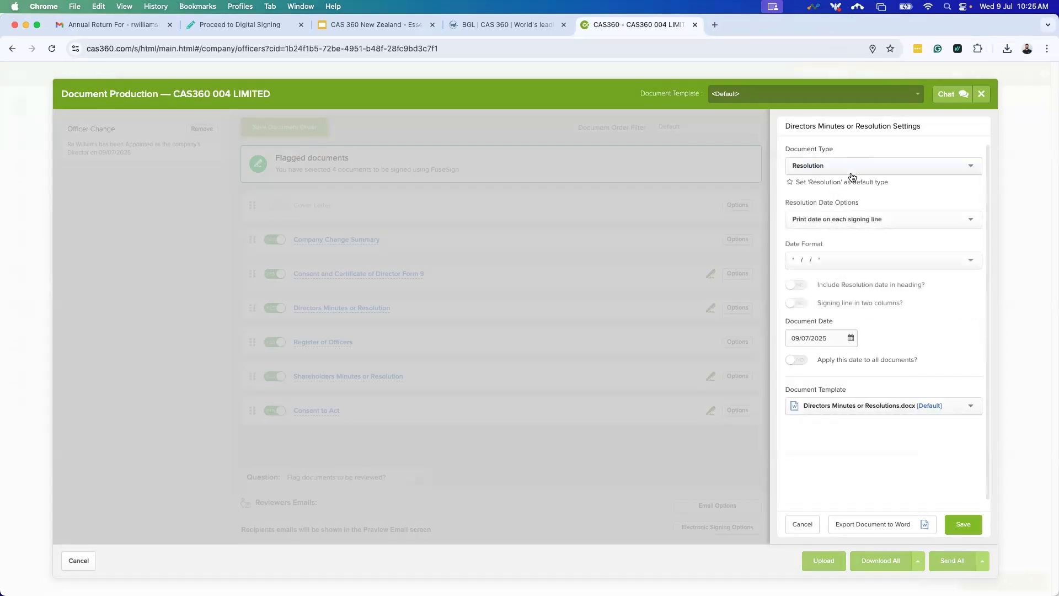
left_click(920, 415)
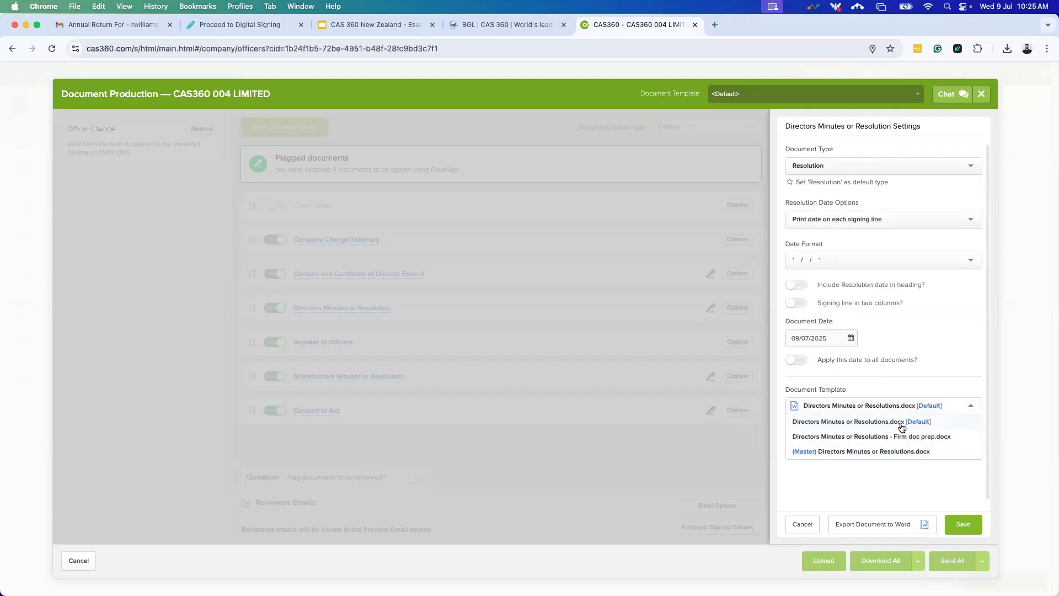
left_click(901, 426)
left_click(980, 524)
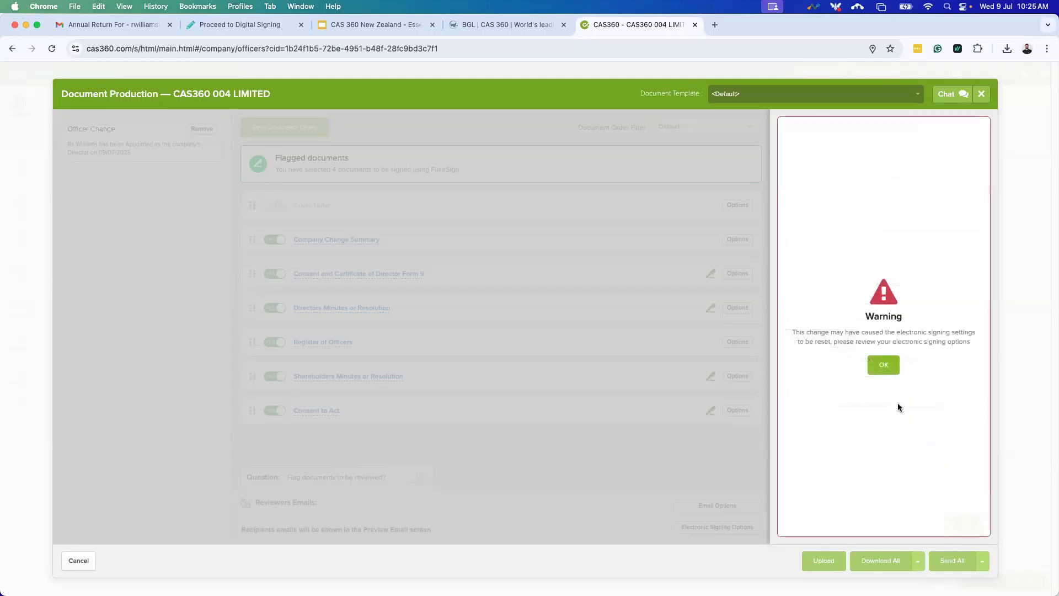
Dismiss the warning and review the directors' resolution preview.
left_click(876, 368)
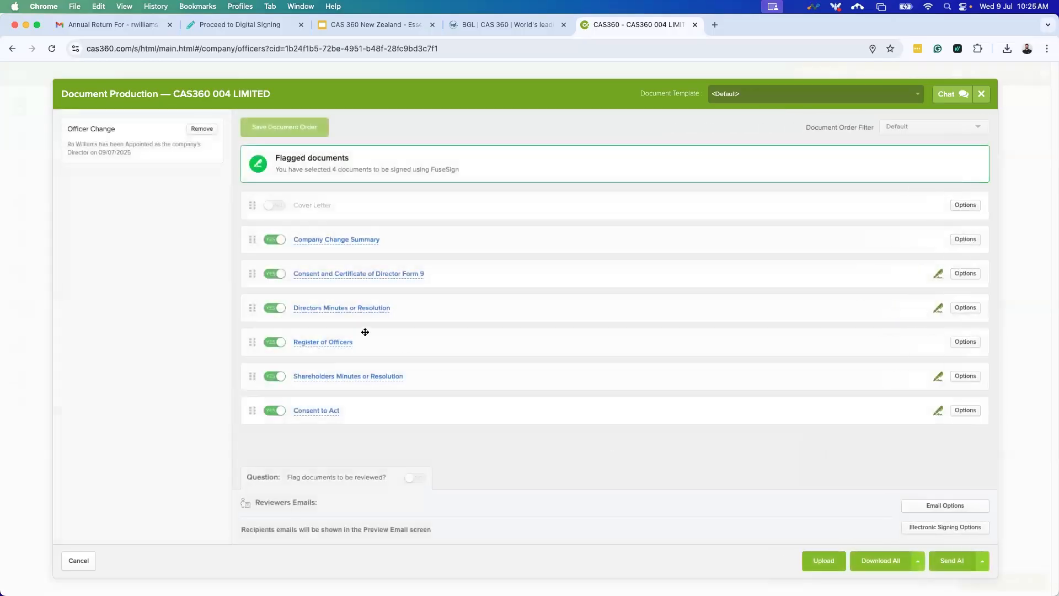
left_click(350, 308)
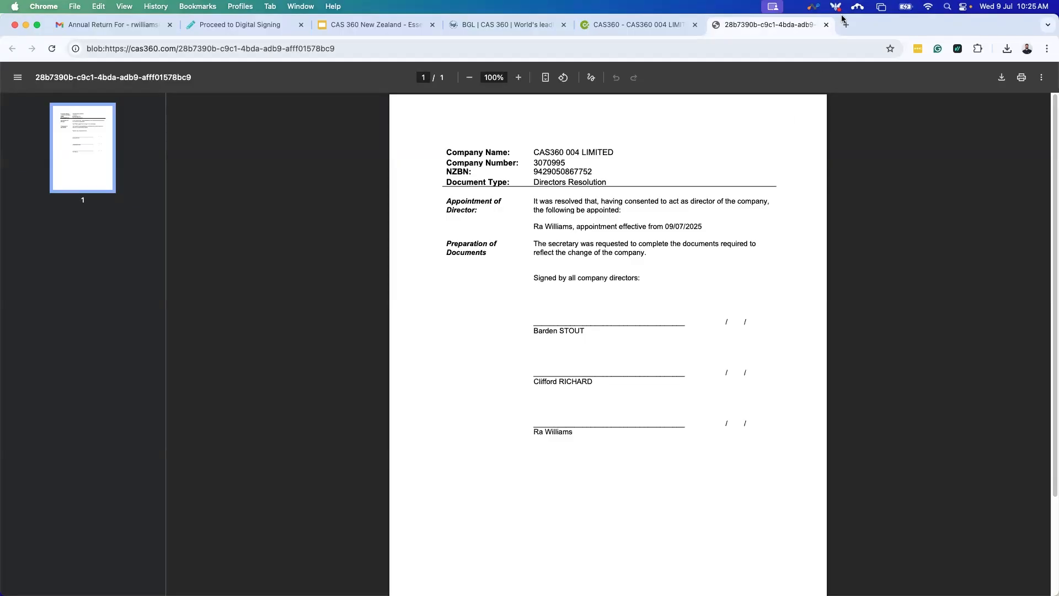
left_click(826, 26)
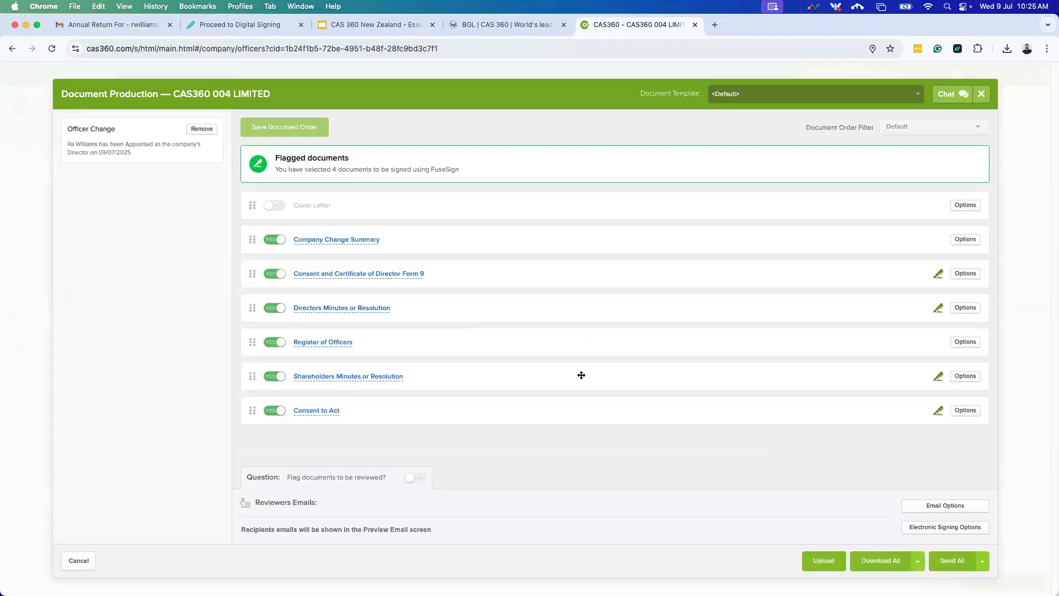
Move Shareholders Minutes below Consent to Act and check both documents' settings unchanged.
left_click_drag(967, 378, 967, 380)
left_click(966, 378)
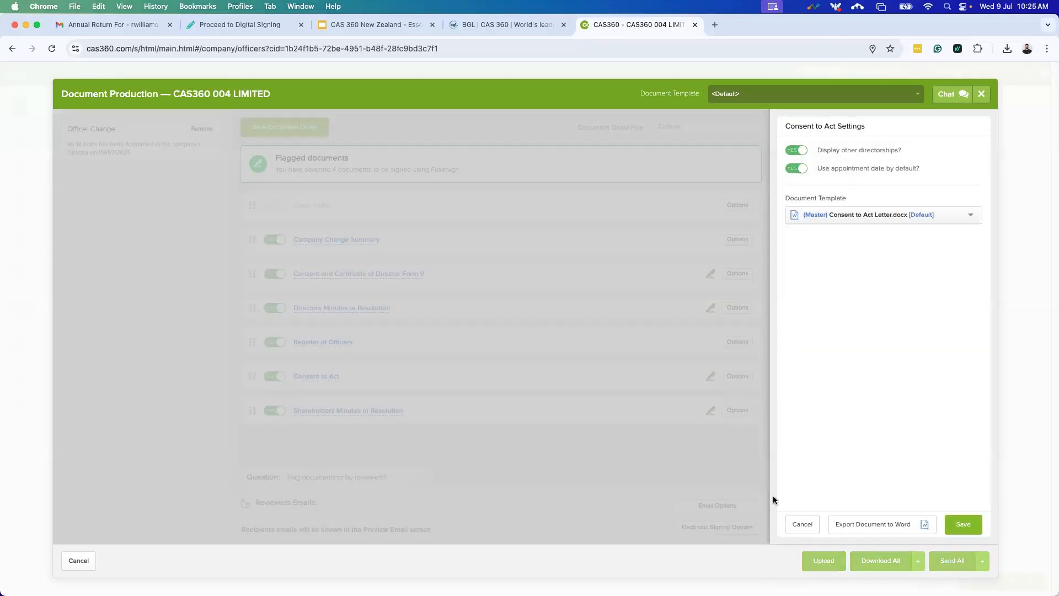
left_click(801, 525)
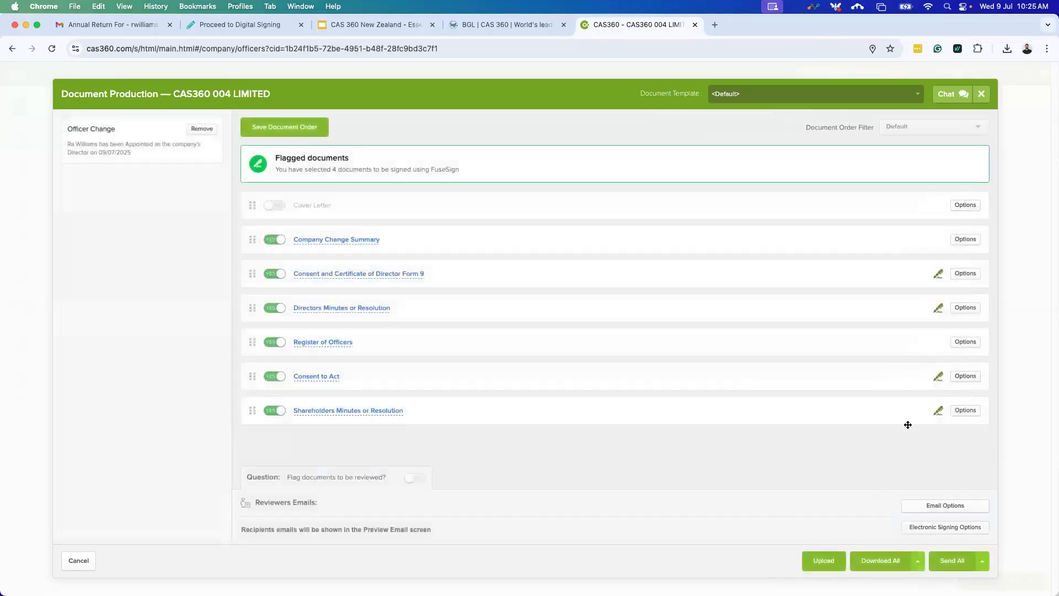
left_click(966, 411)
left_click(858, 166)
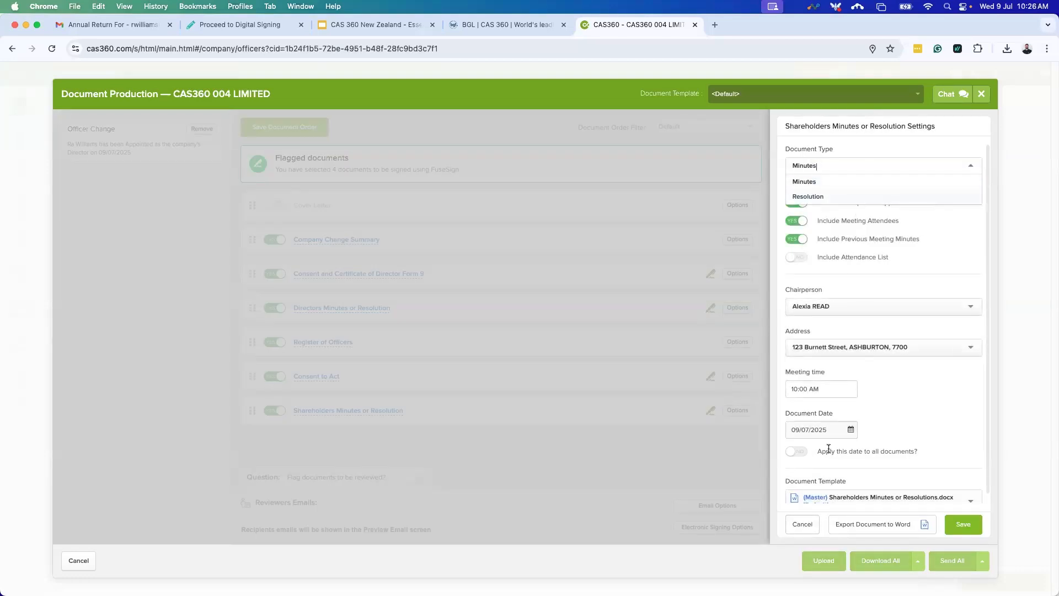
scroll(883, 399, "down", 1)
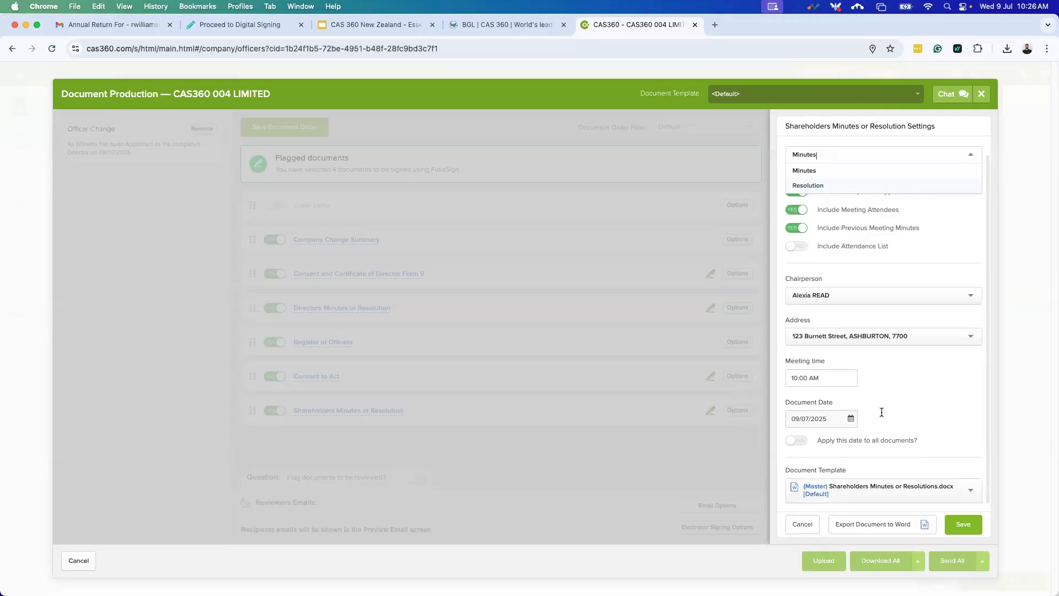
scroll(911, 431, "up", 1)
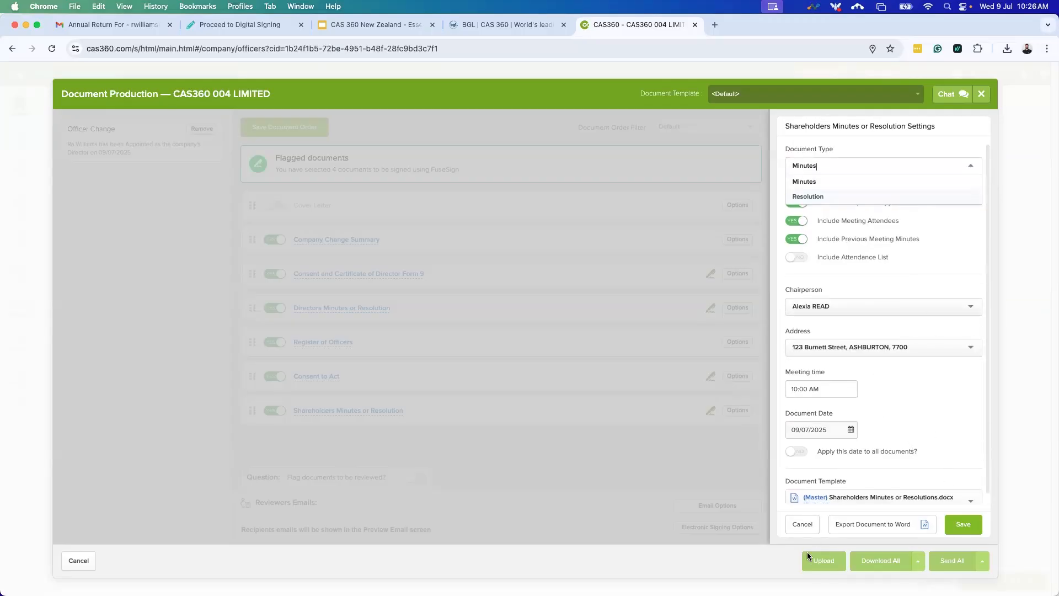
left_click(803, 524)
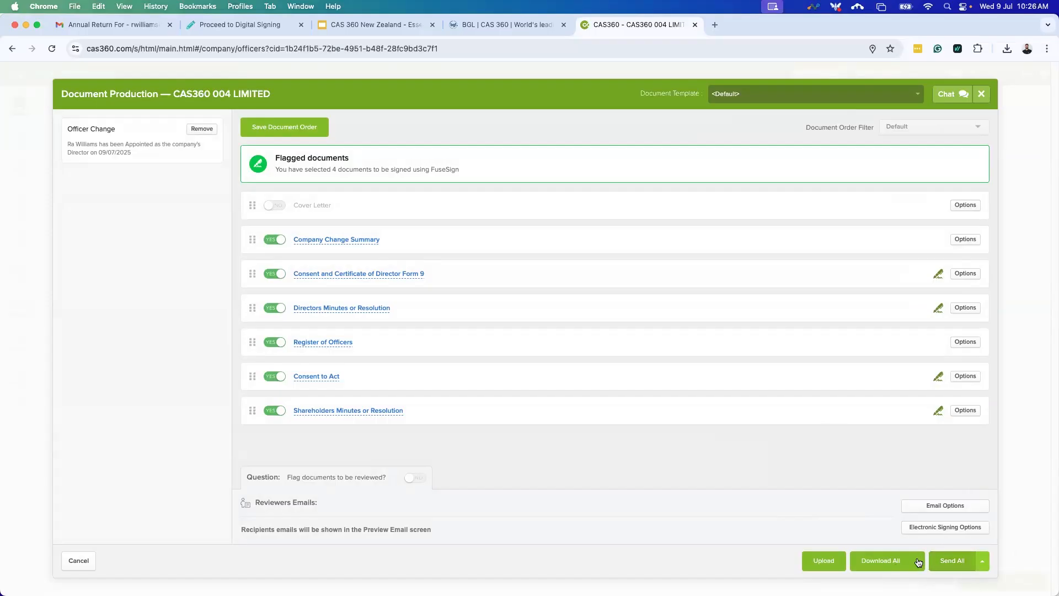
Download all documents, then mark the second director Resigned and prepare the forms.
left_click(874, 563)
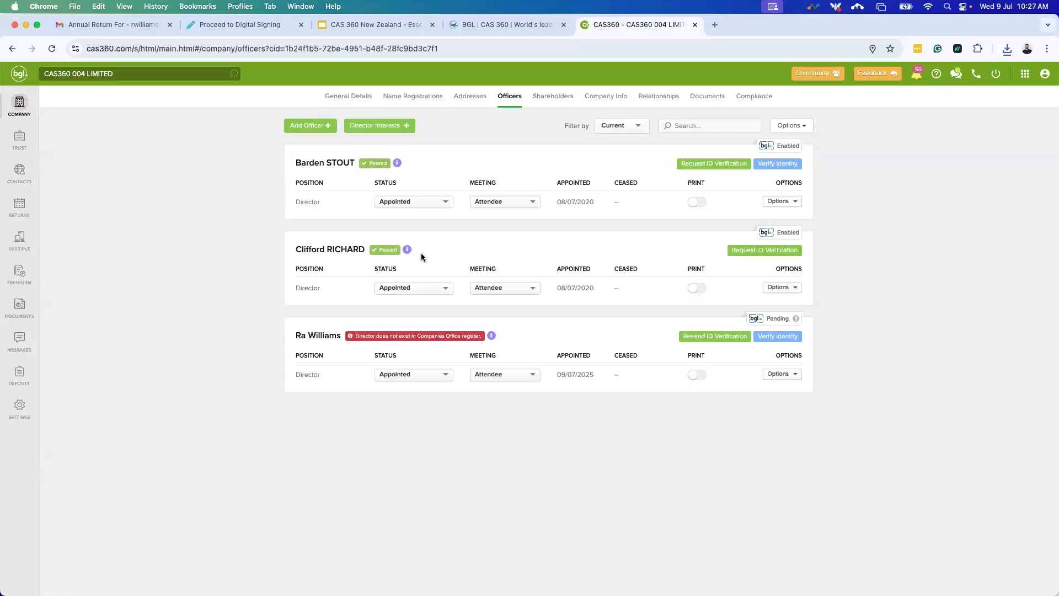
left_click(428, 287)
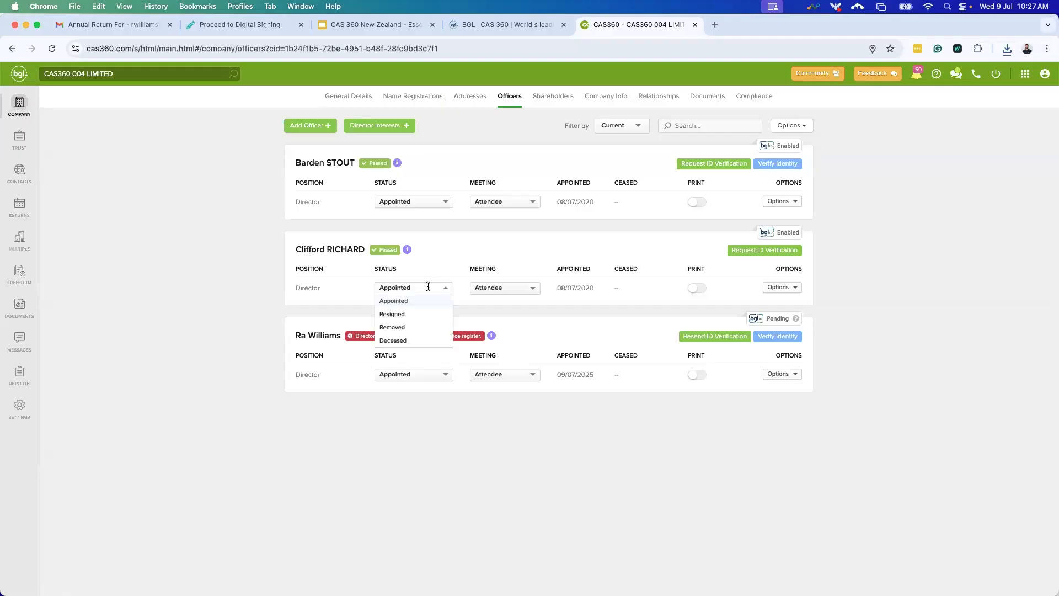
left_click(416, 315)
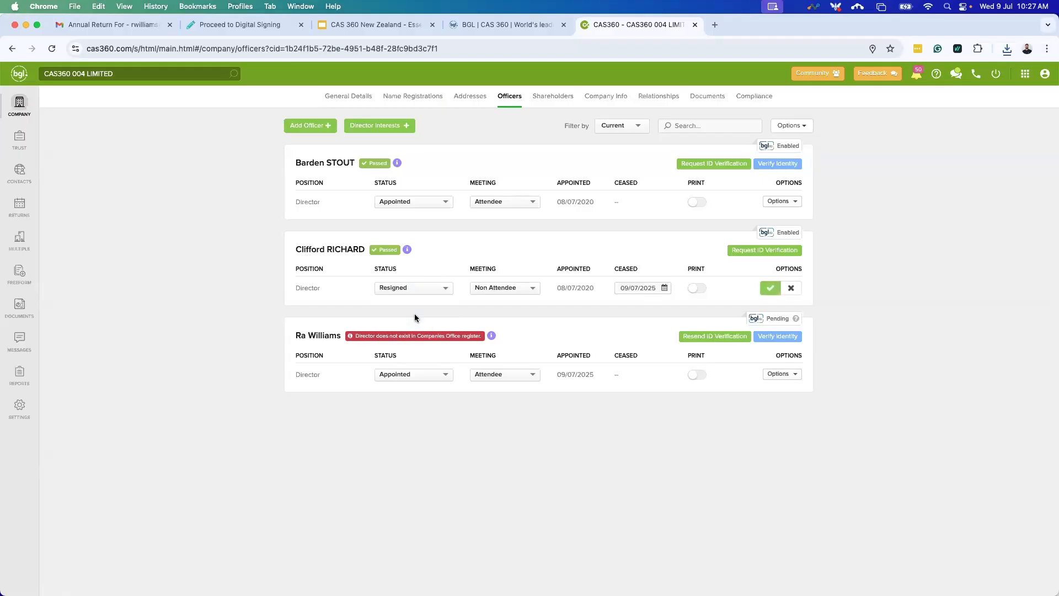
left_click(773, 292)
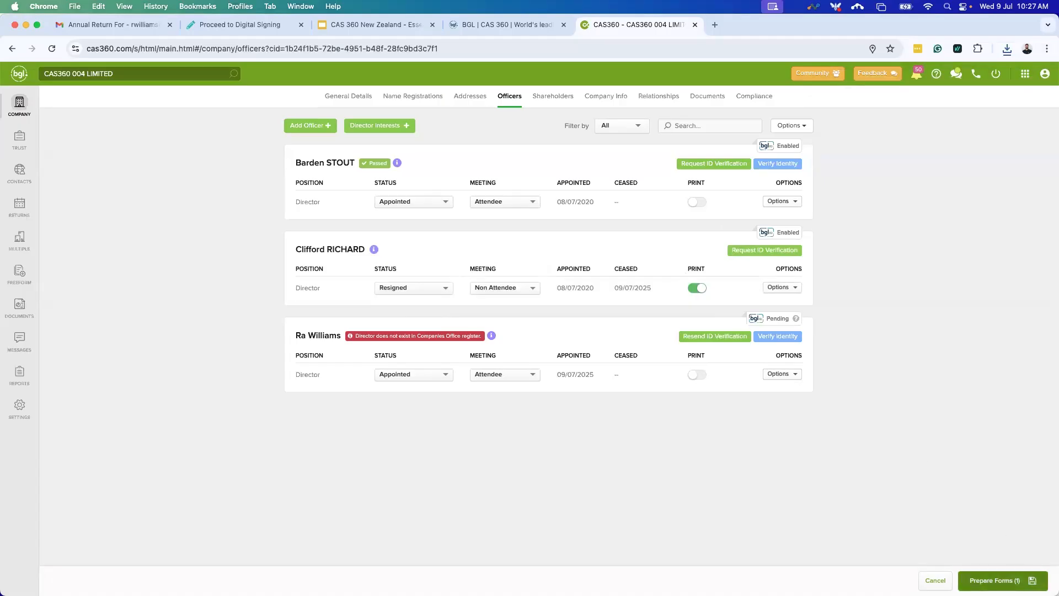
left_click(995, 580)
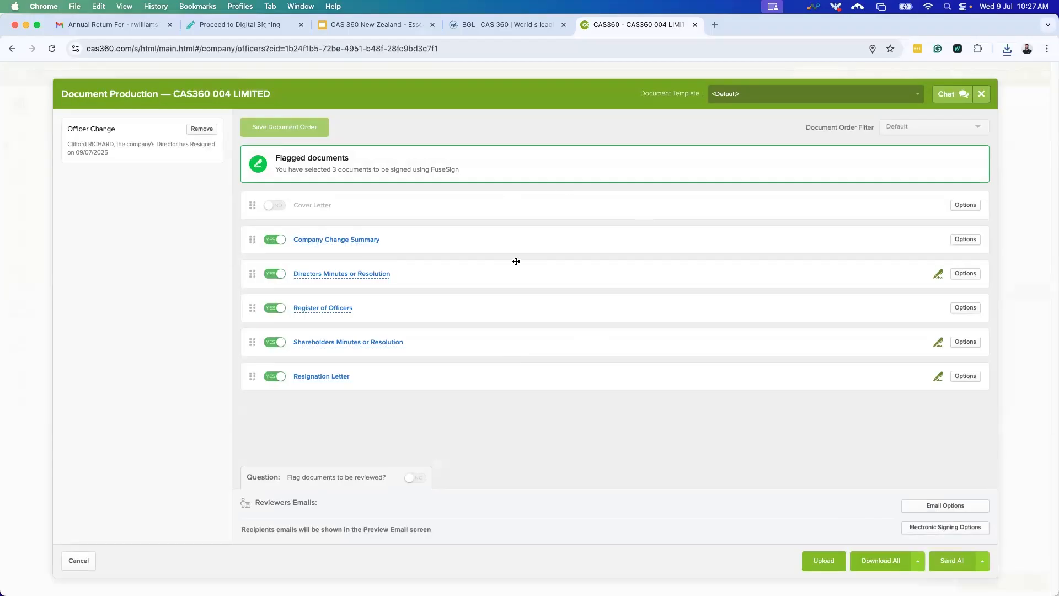
left_click(354, 245)
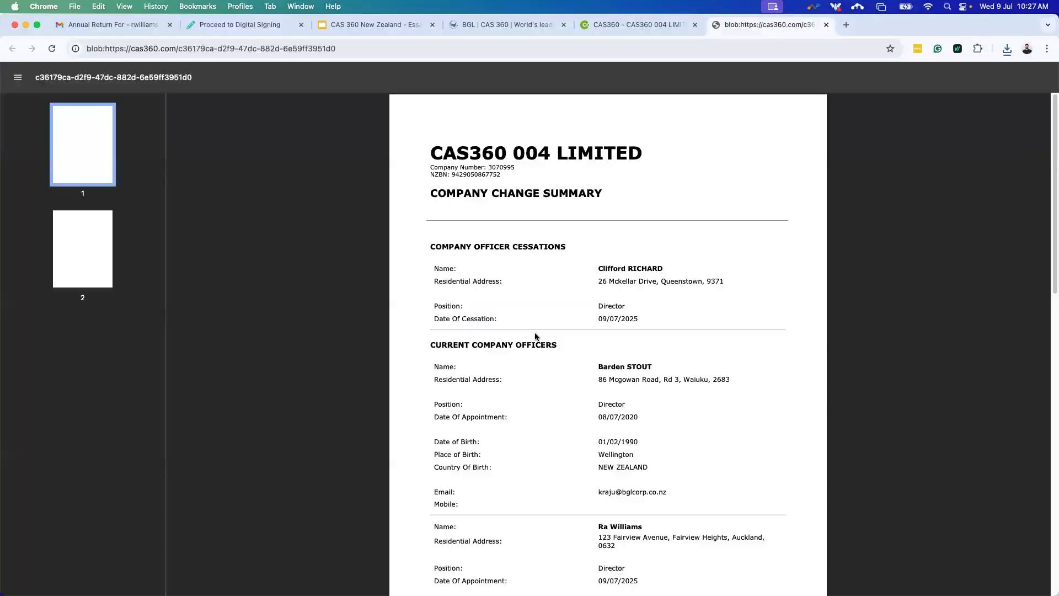
scroll(551, 336, "down", 5)
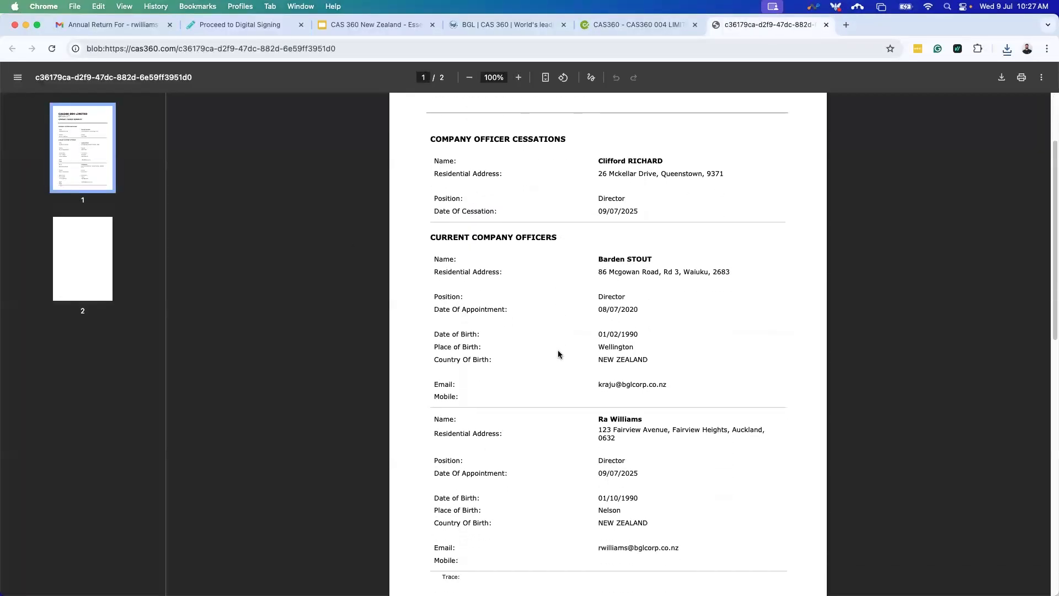
scroll(557, 355, "down", 7)
scroll(558, 357, "up", 9)
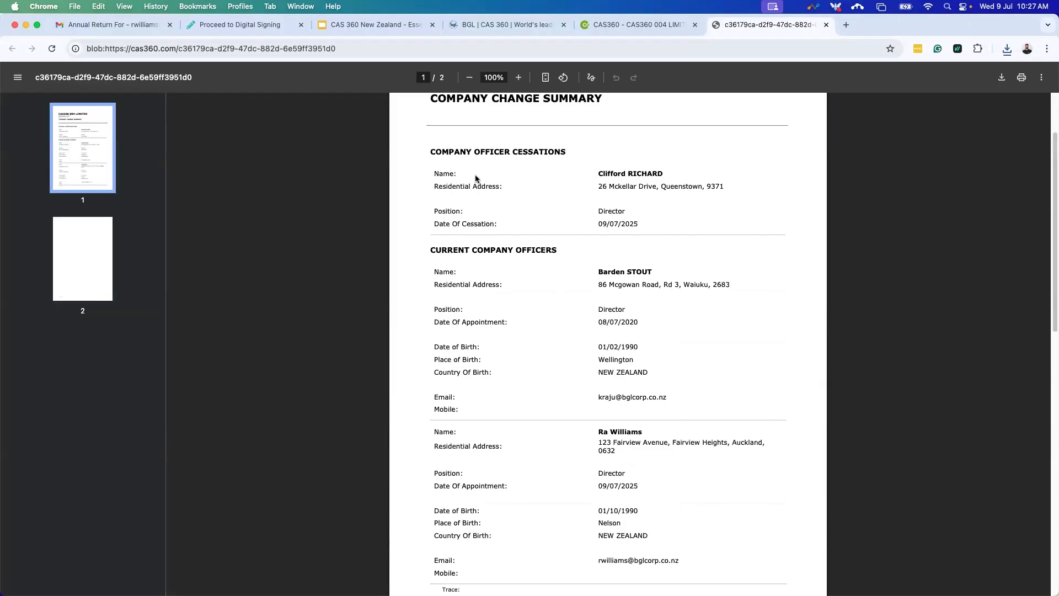
left_click_drag(554, 172, 665, 183)
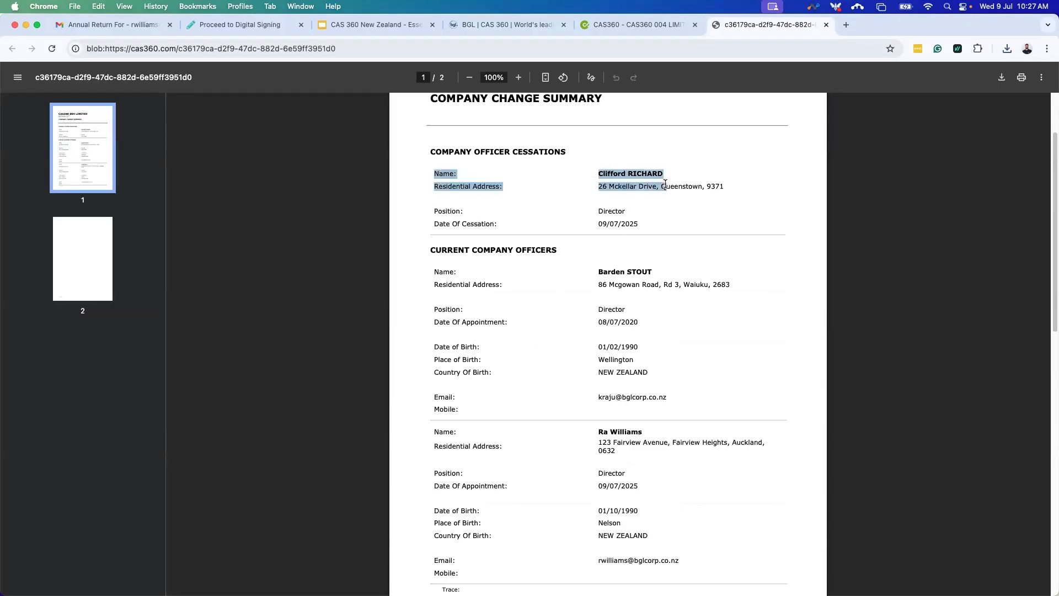
left_click(675, 232)
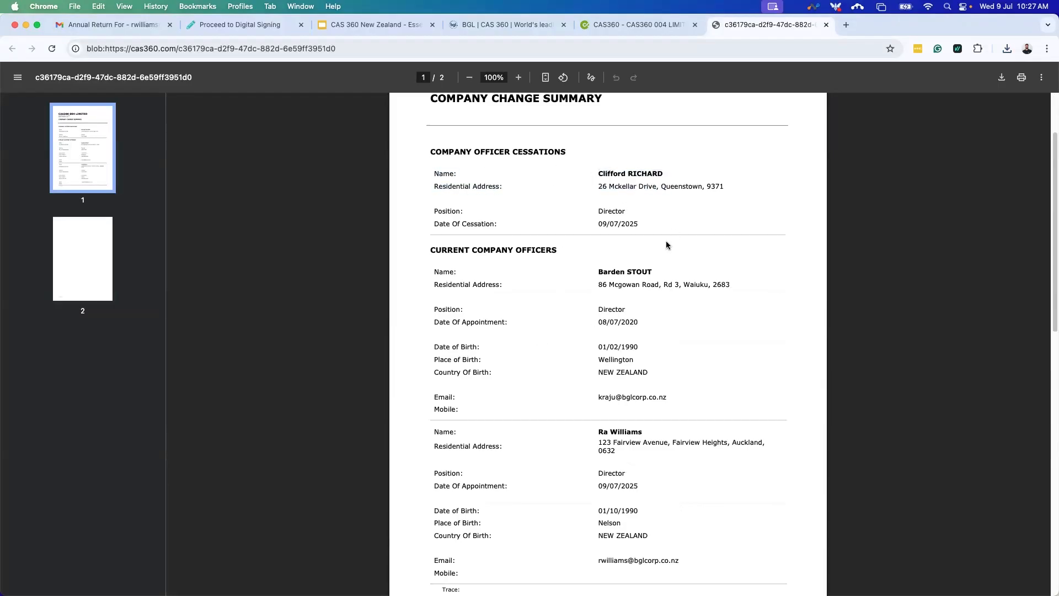
scroll(668, 246, "down", 3)
left_click_drag(428, 158, 507, 169)
left_click_drag(589, 189, 681, 375)
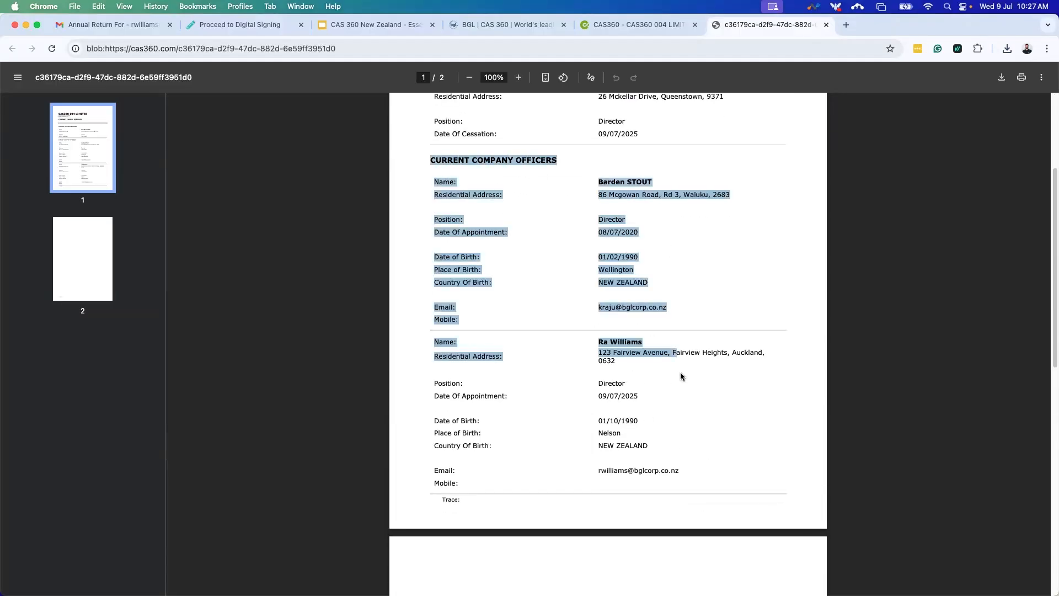
left_click(682, 375)
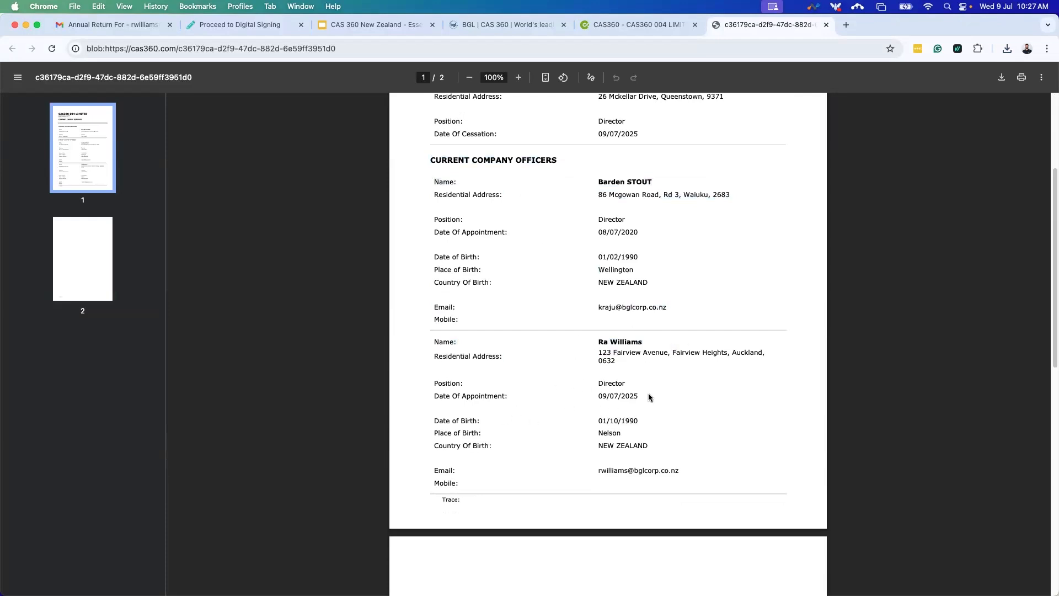
scroll(723, 397, "up", 3)
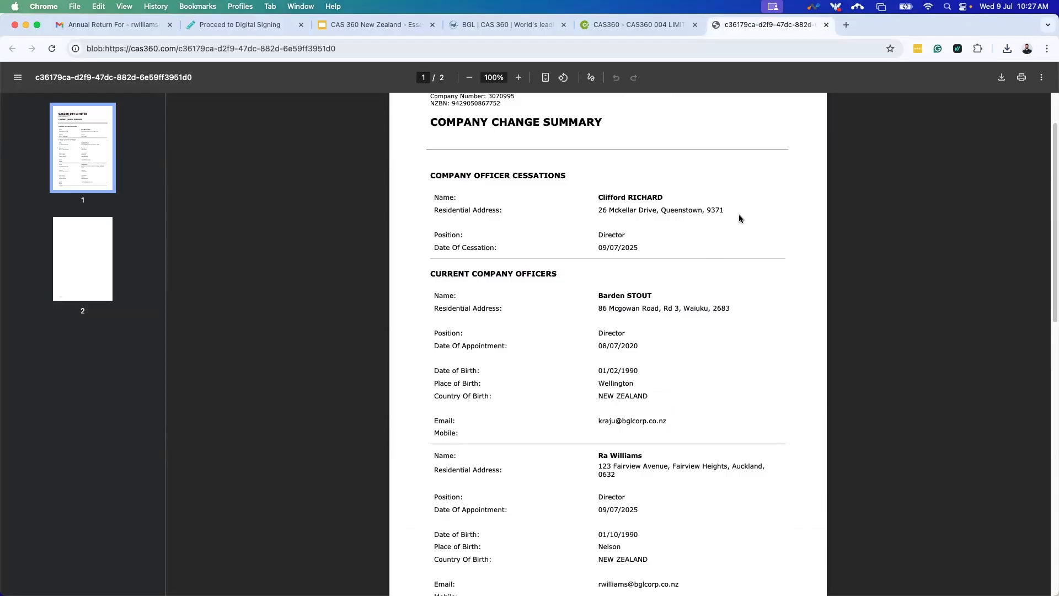
left_click(827, 25)
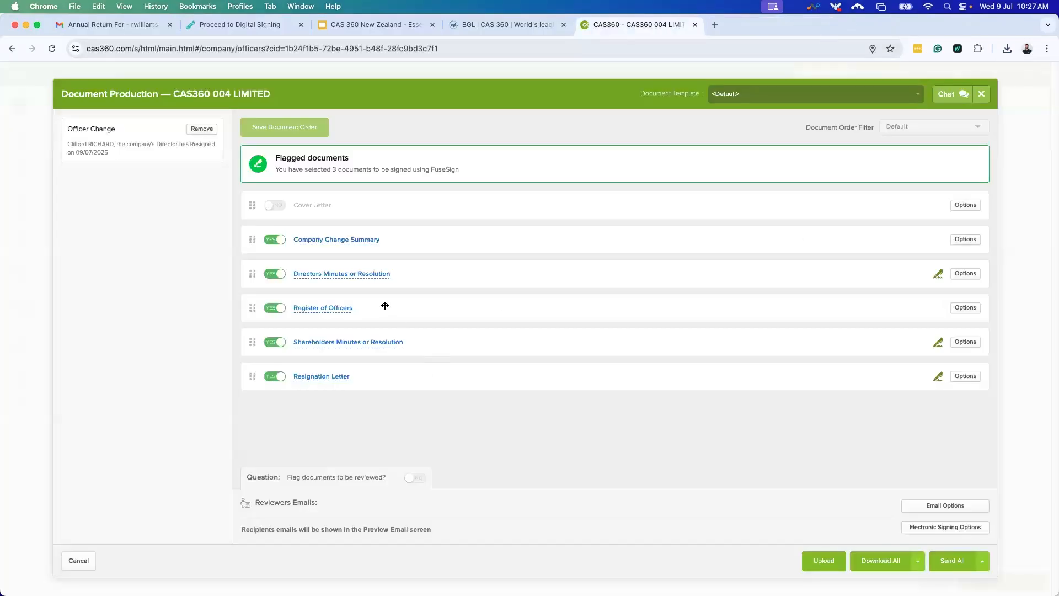
left_click(328, 310)
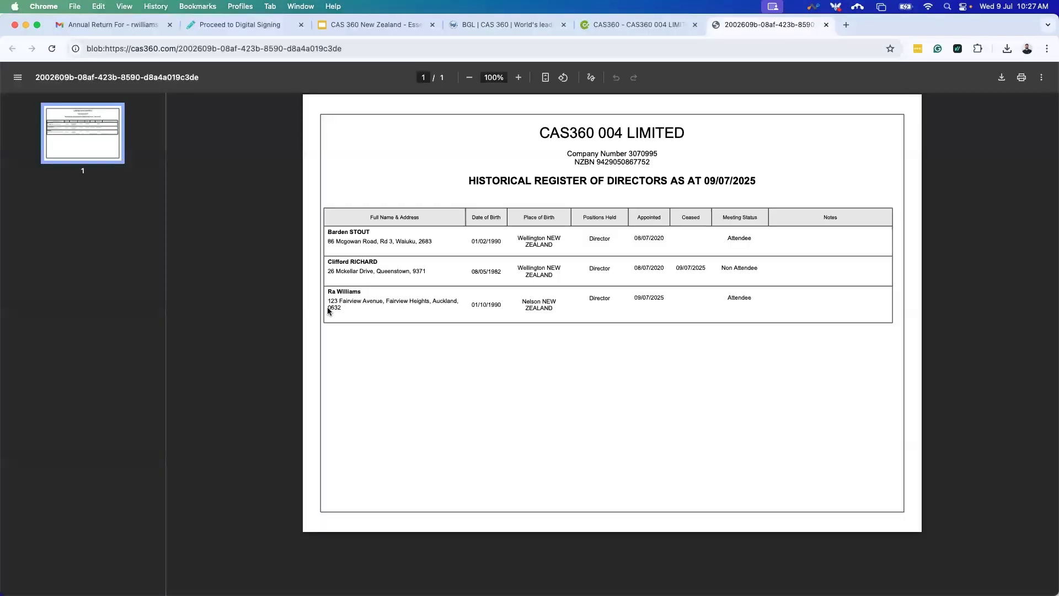
left_click_drag(328, 262, 701, 275)
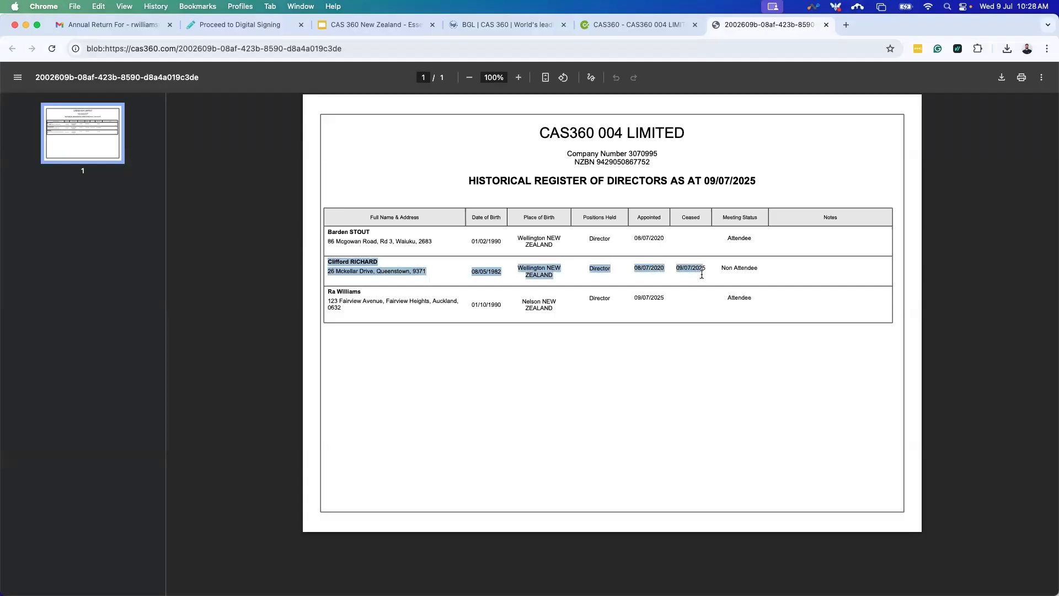
left_click(689, 264)
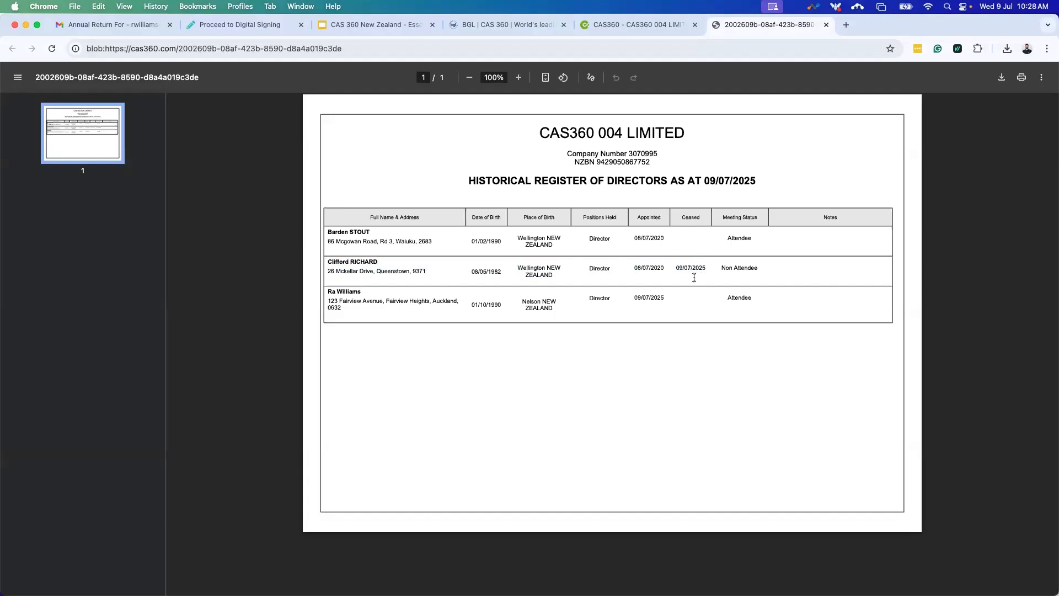
left_click(826, 25)
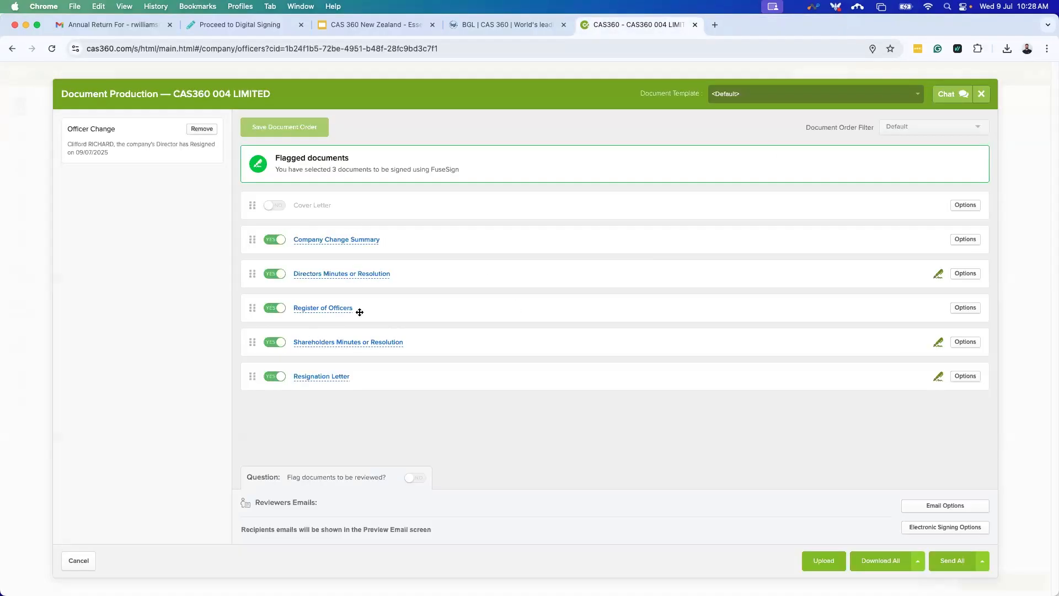
left_click(332, 377)
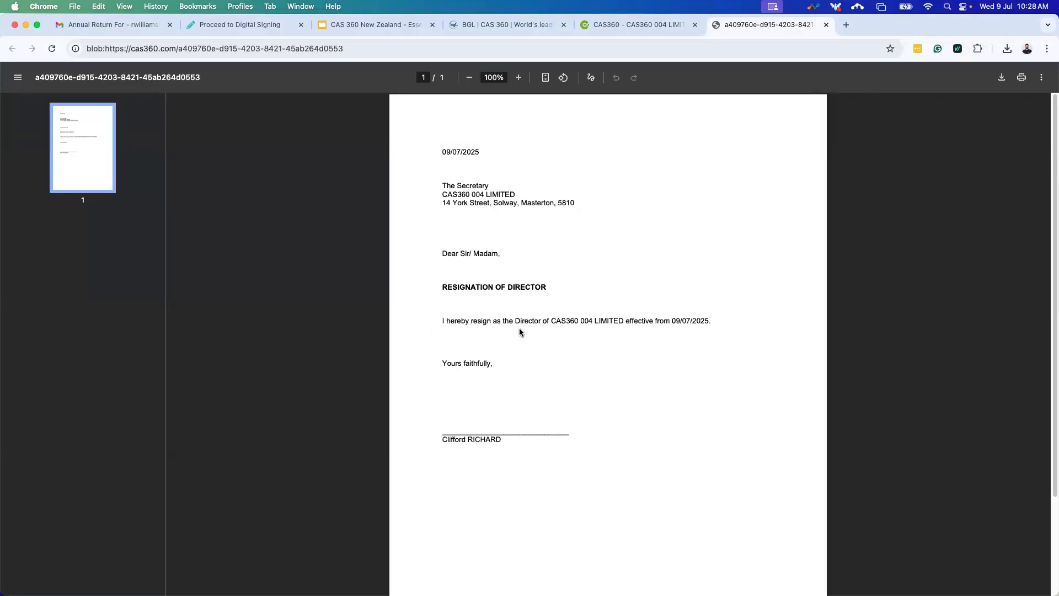
left_click(828, 25)
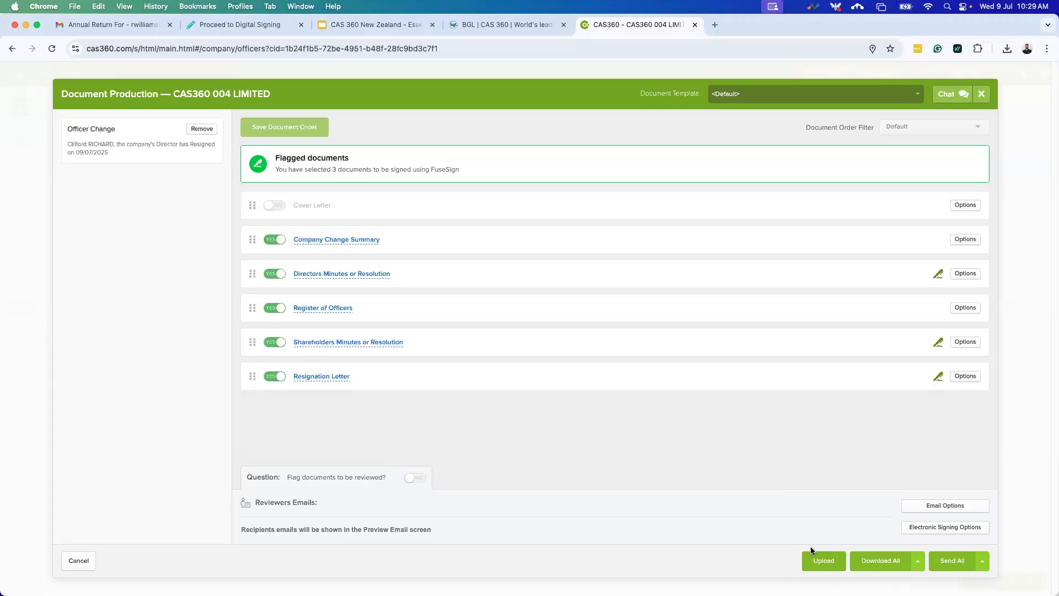
Download all prepared documents and open the resigned director's officer options.
left_click(825, 568)
left_click(894, 561)
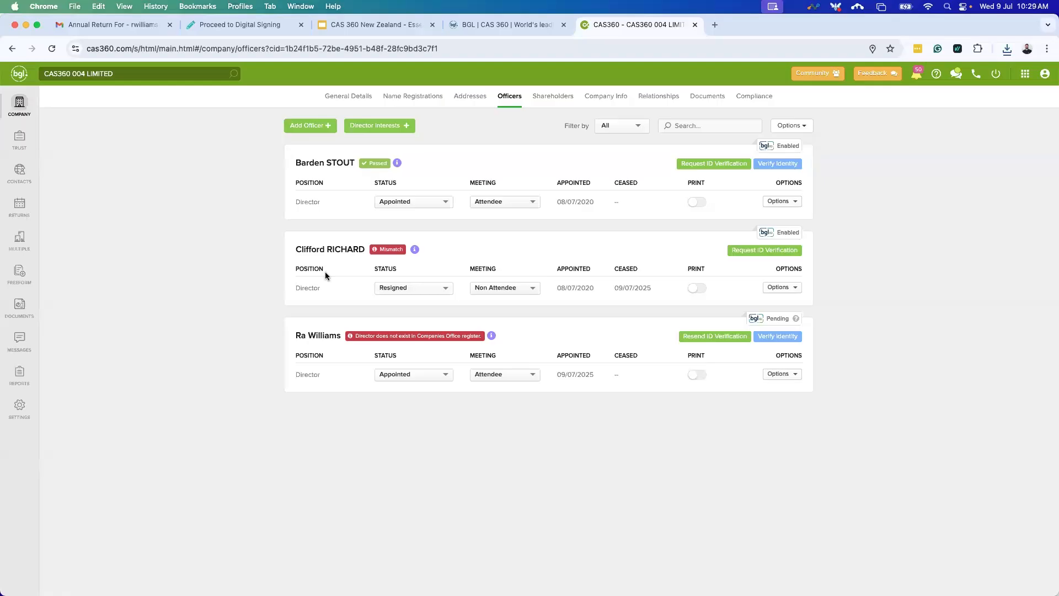
left_click(793, 287)
Change the resigned director's ceased date to 16/07/2025, save, and prepare forms.
left_click(776, 301)
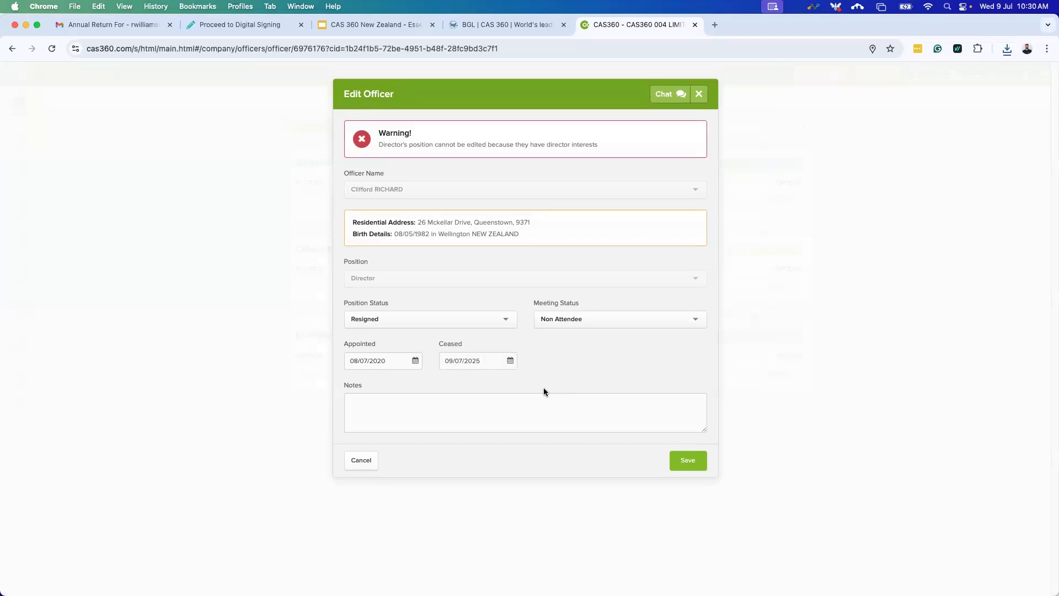
left_click(511, 362)
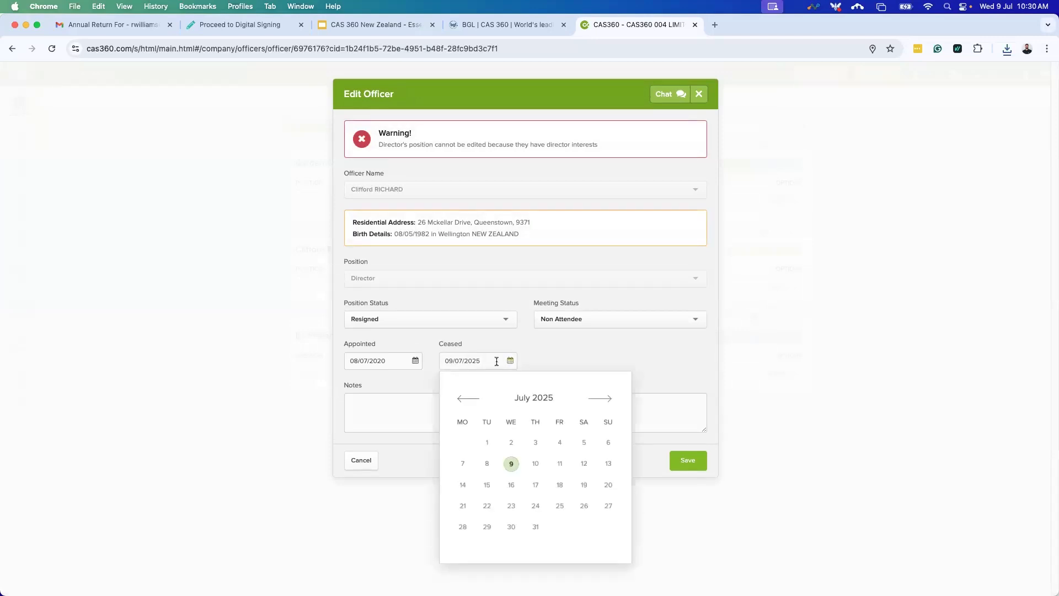
left_click(511, 486)
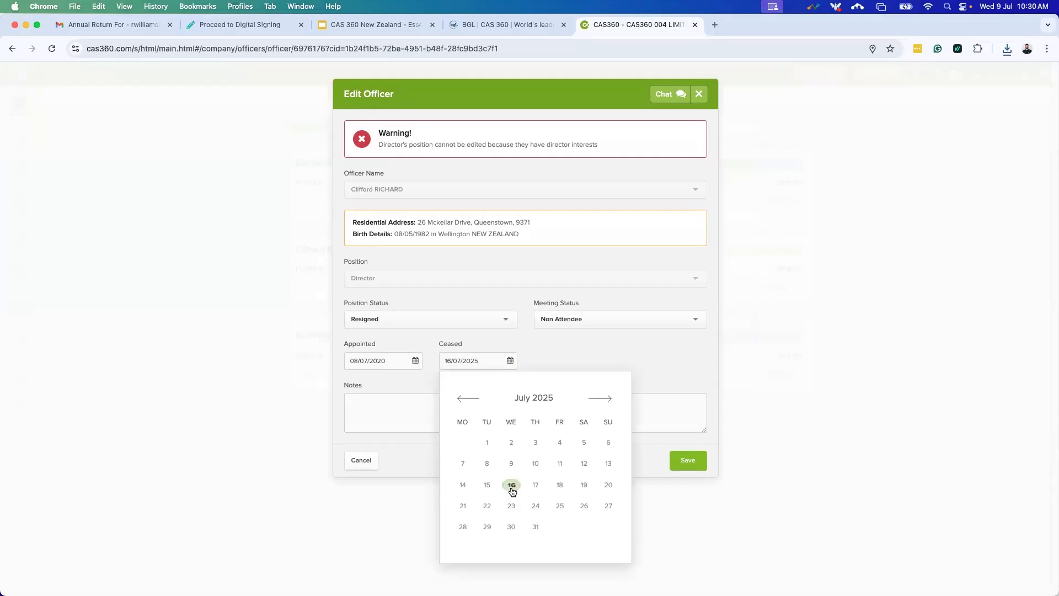
left_click(680, 462)
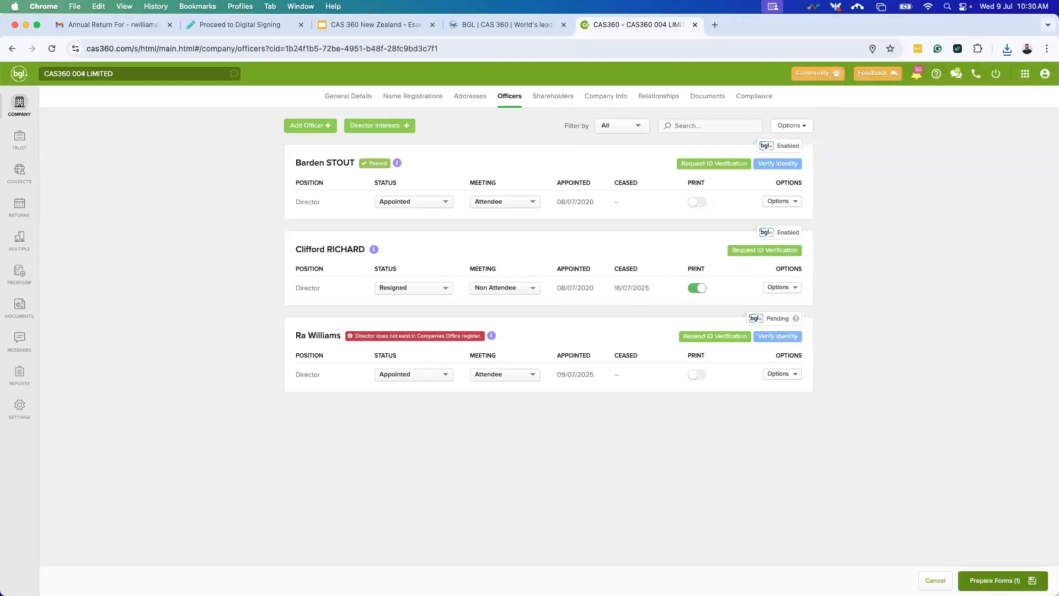
left_click(1013, 579)
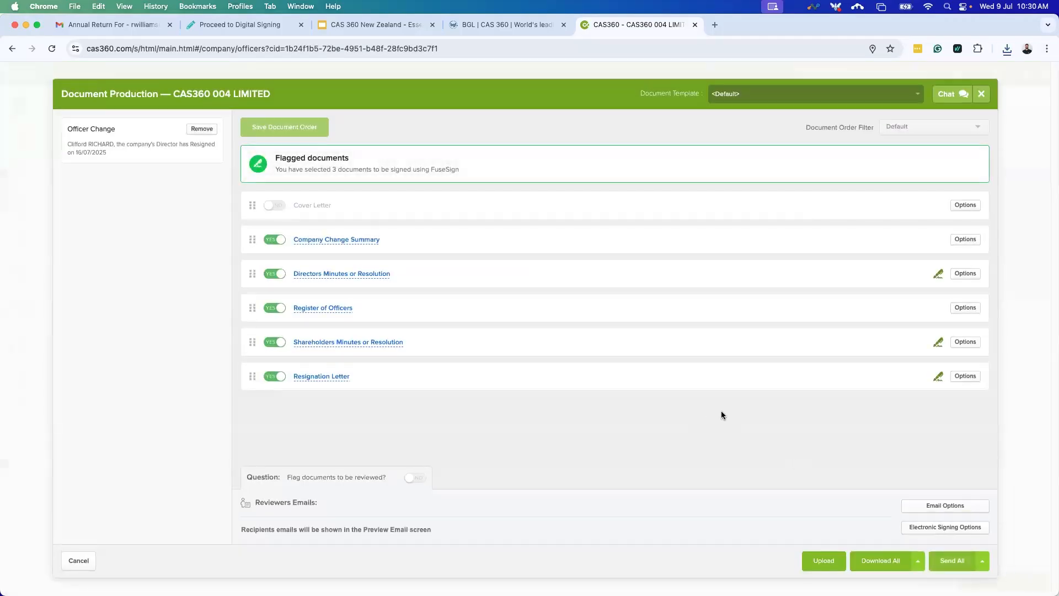
left_click(356, 240)
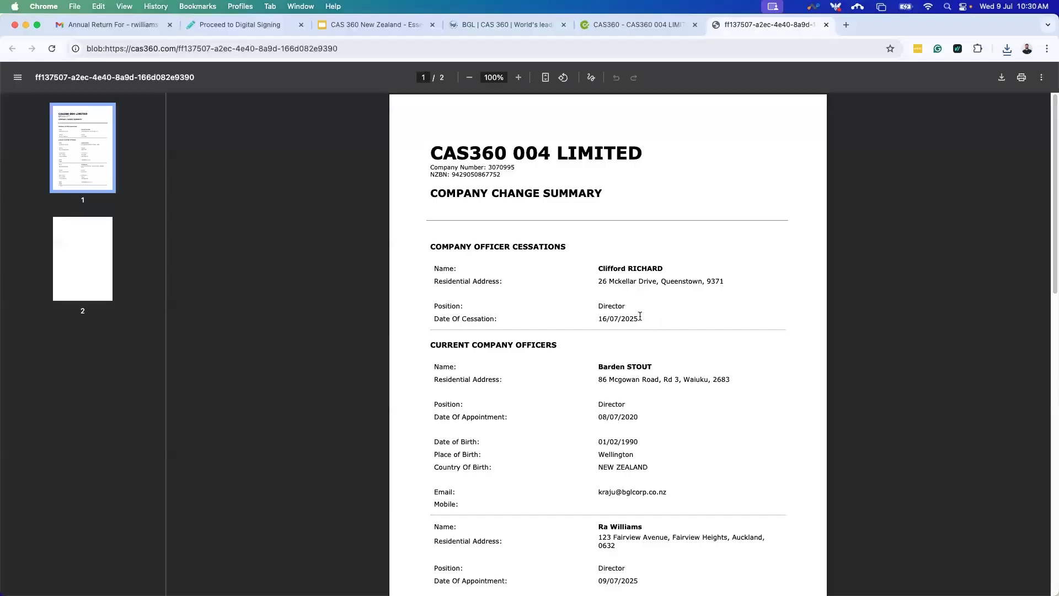
left_click_drag(639, 317, 431, 320)
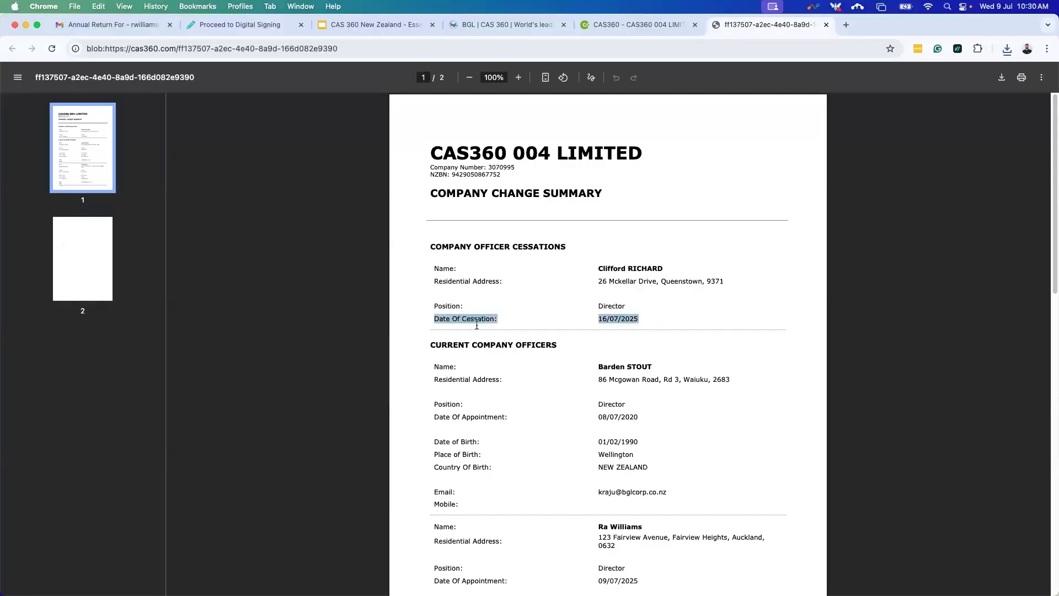
left_click(826, 24)
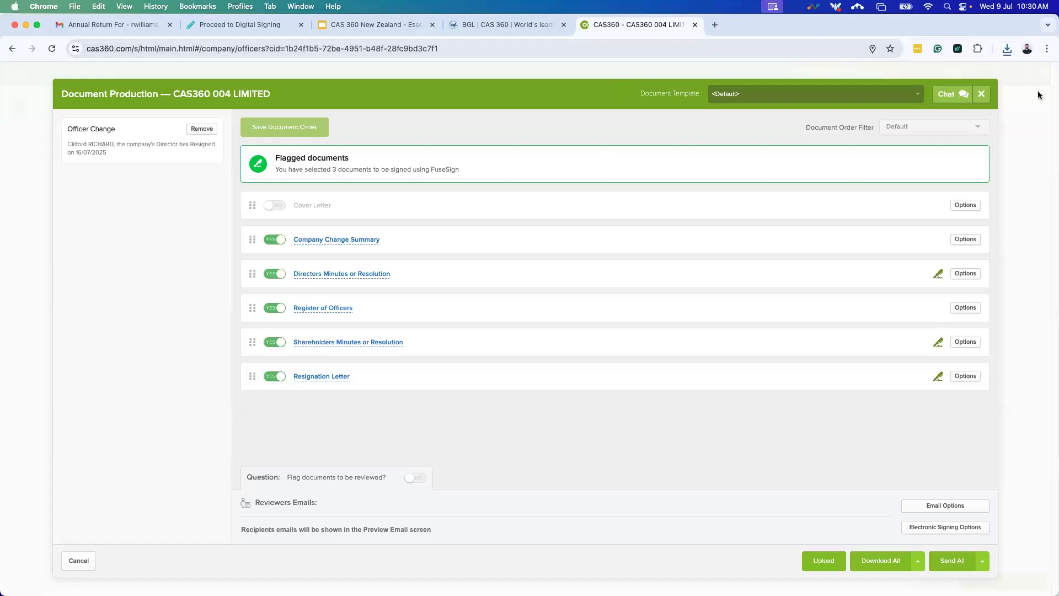
left_click(982, 94)
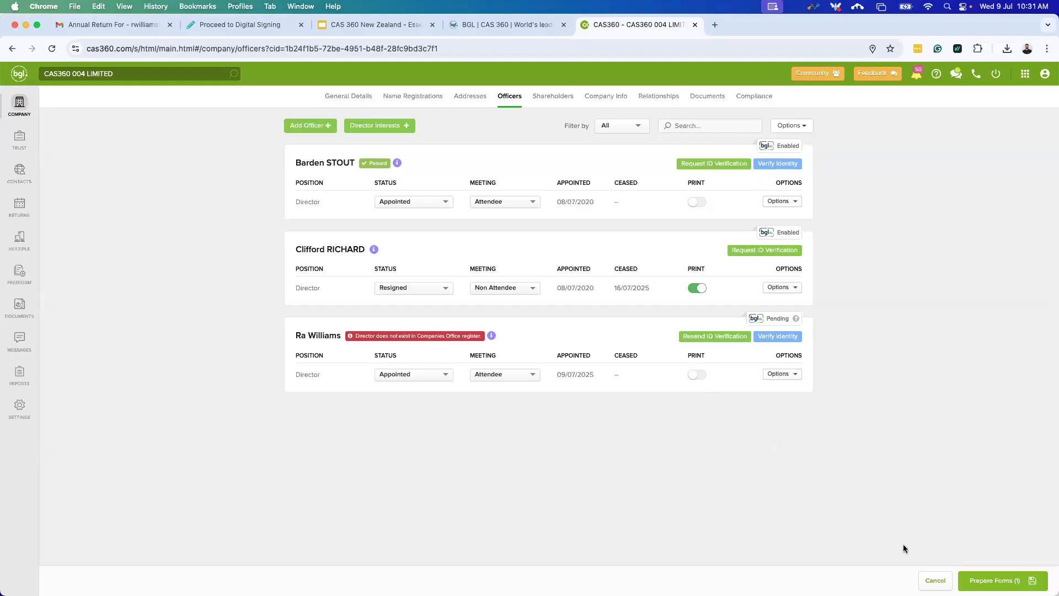
Cancel the pending officer forms and switch to the Shareholders register.
left_click(926, 579)
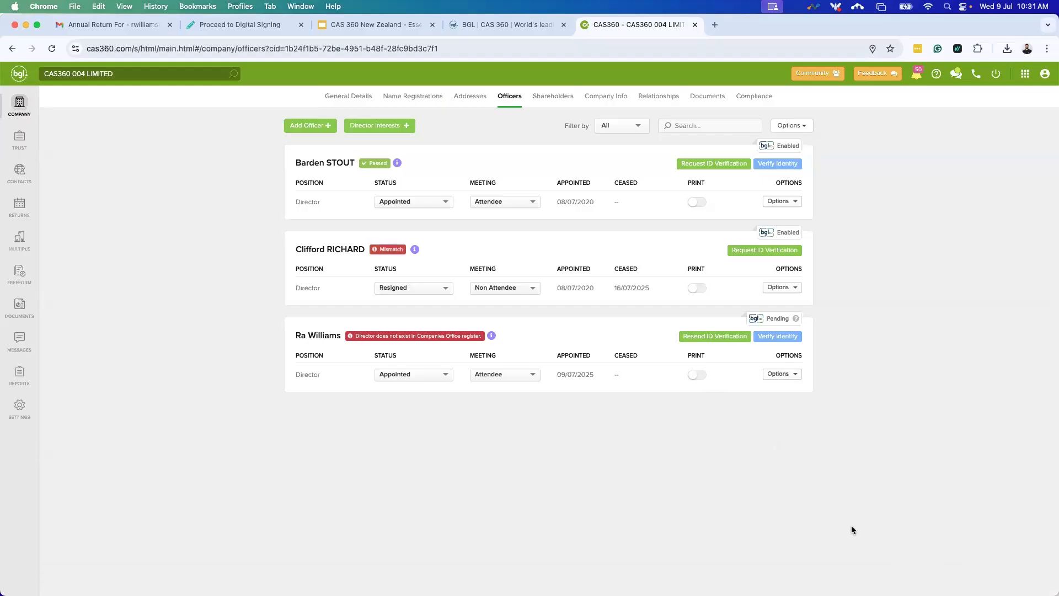
left_click(555, 107)
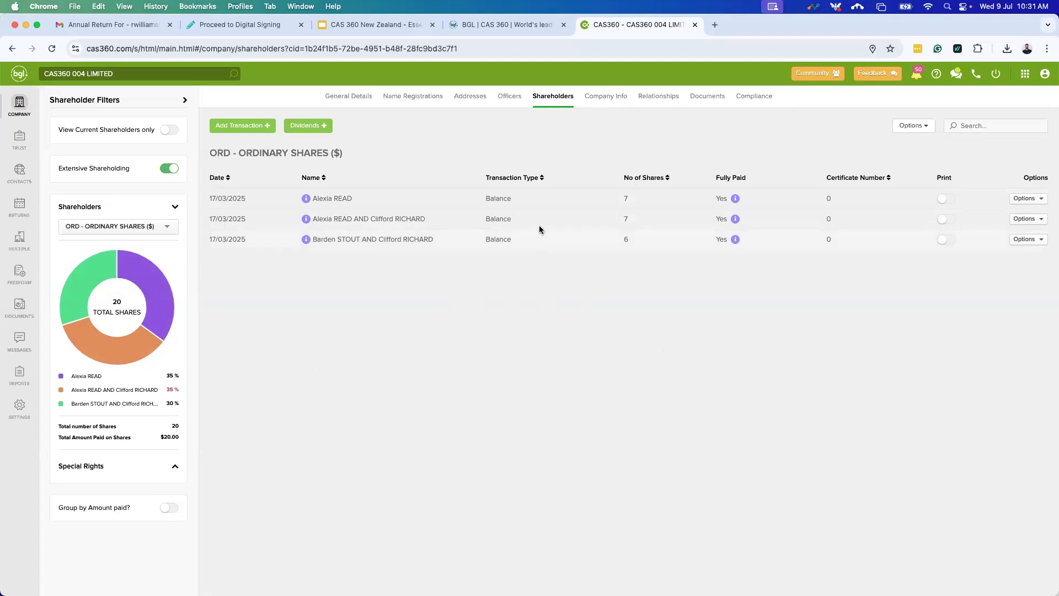
left_click(513, 99)
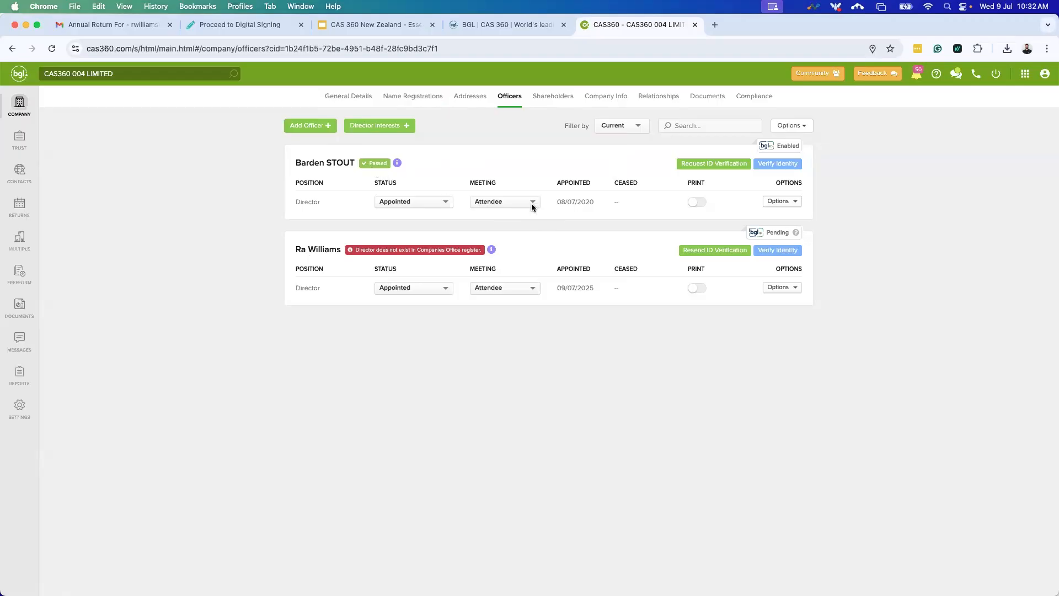
left_click(540, 101)
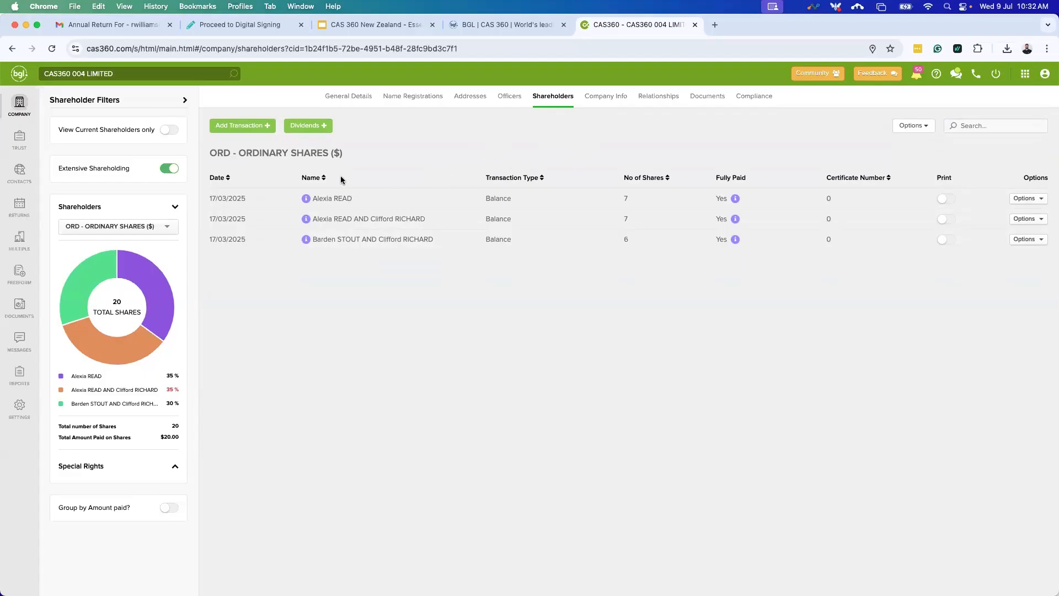
Start a share Issue for the new director, leaving held-on-behalf off.
left_click(250, 129)
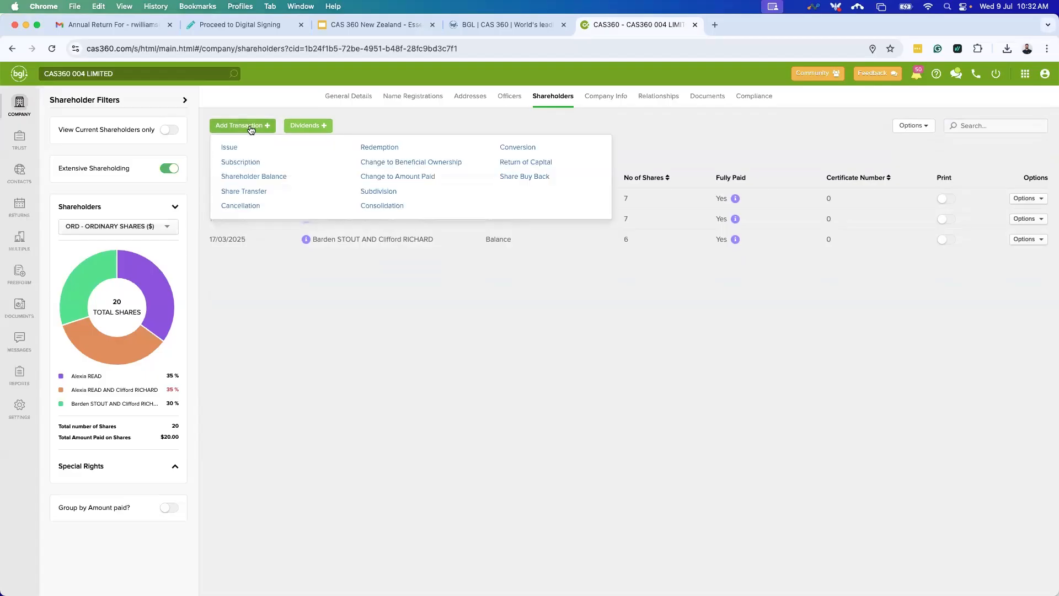
left_click(237, 146)
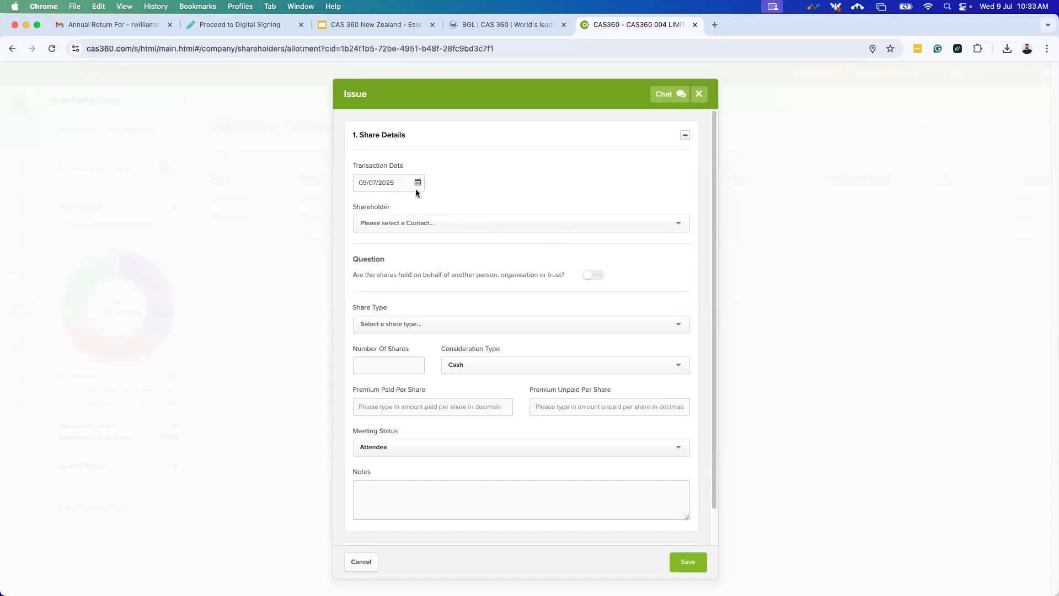
left_click(450, 230)
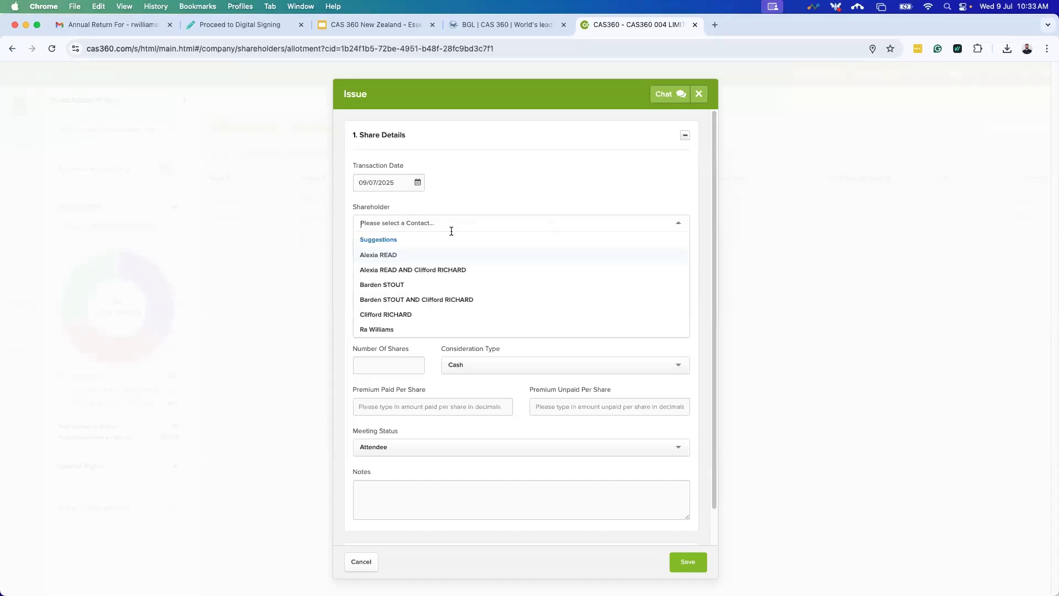
type("Ra")
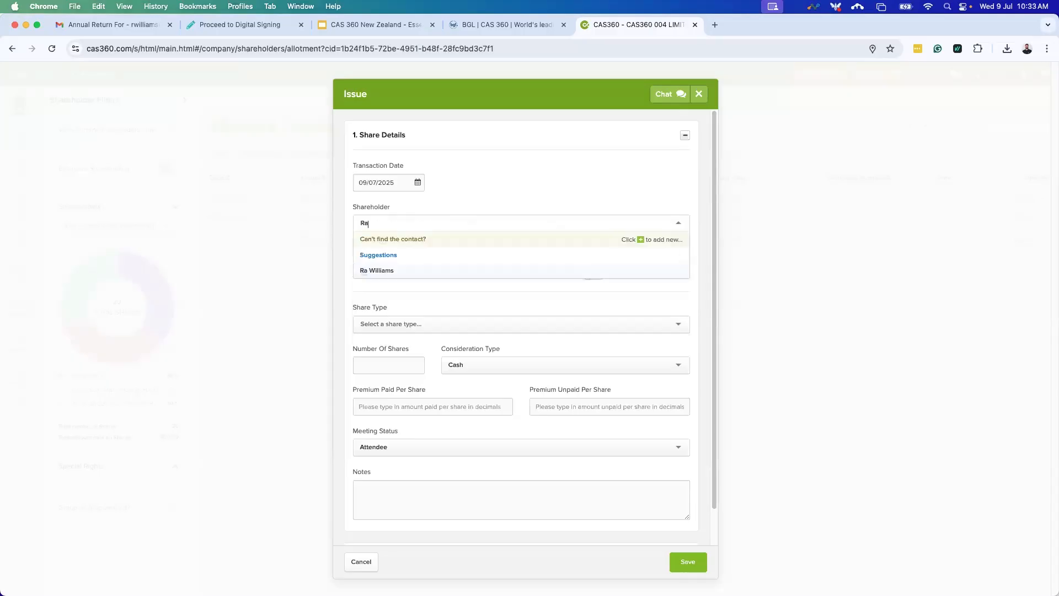
type(" wi")
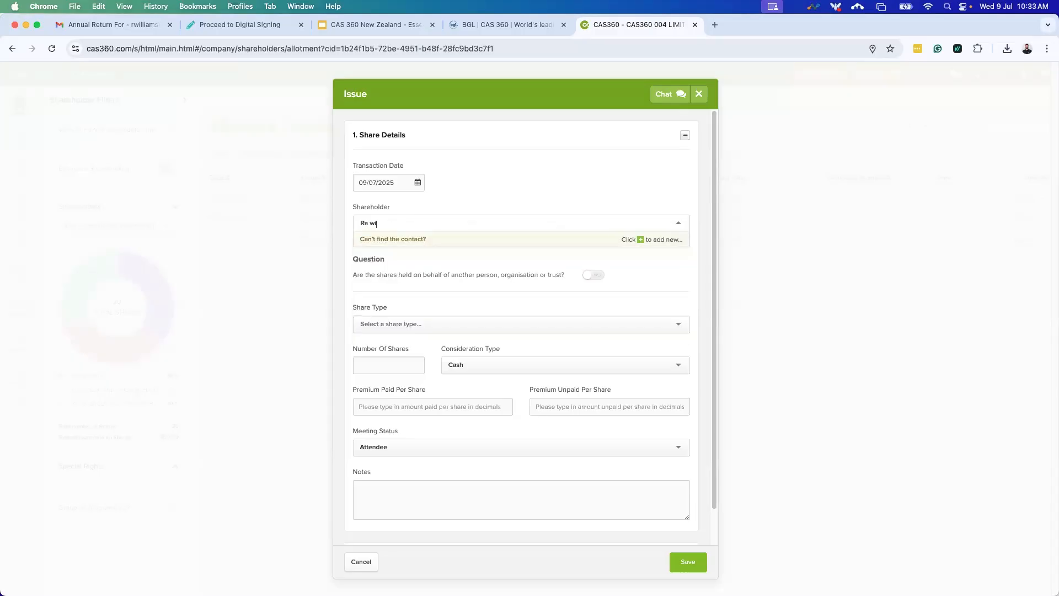
left_click(461, 256)
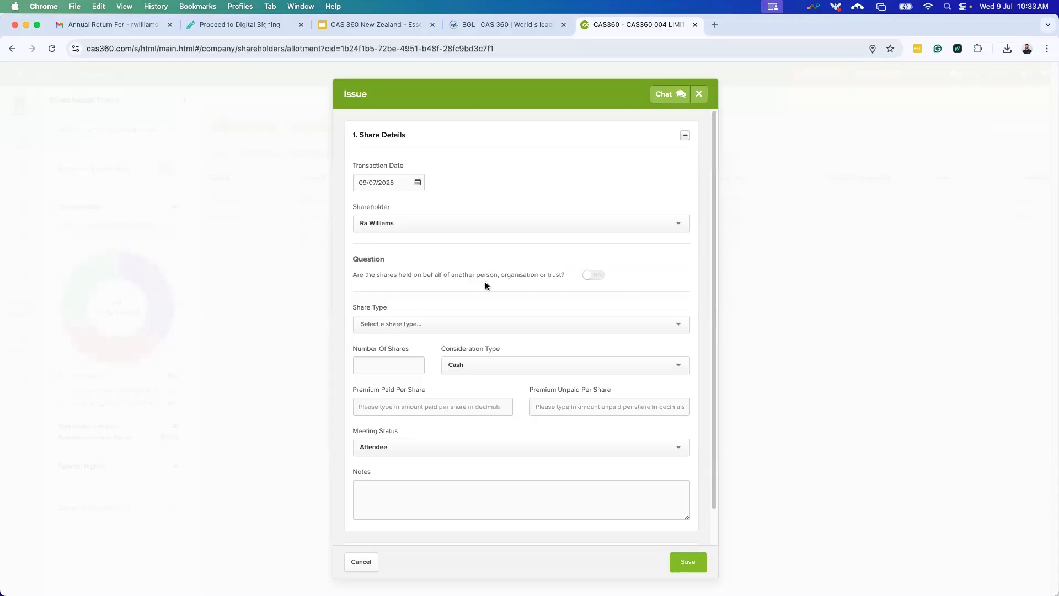
left_click(589, 279)
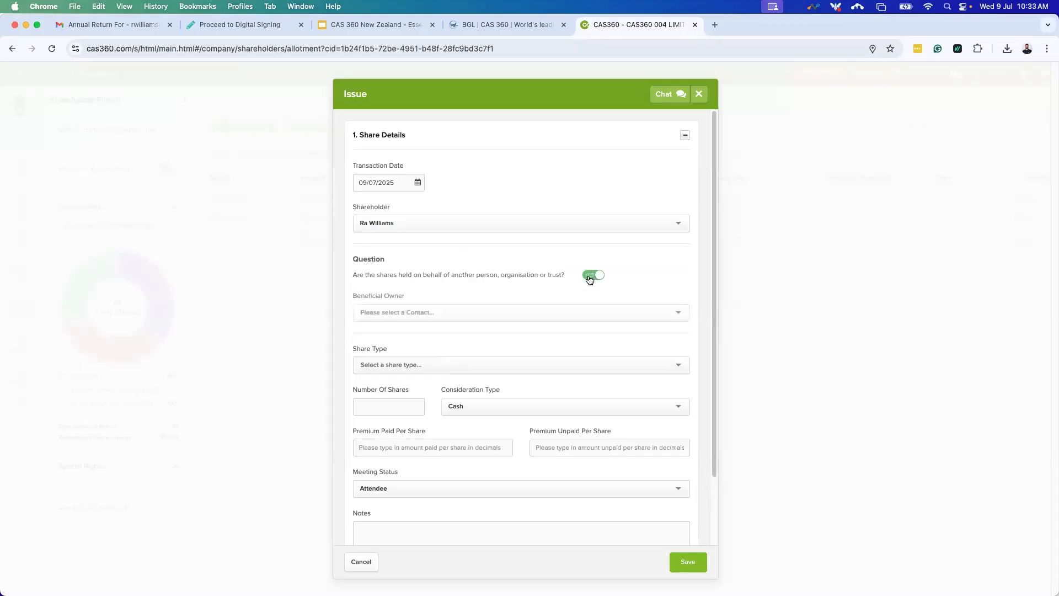
left_click(415, 313)
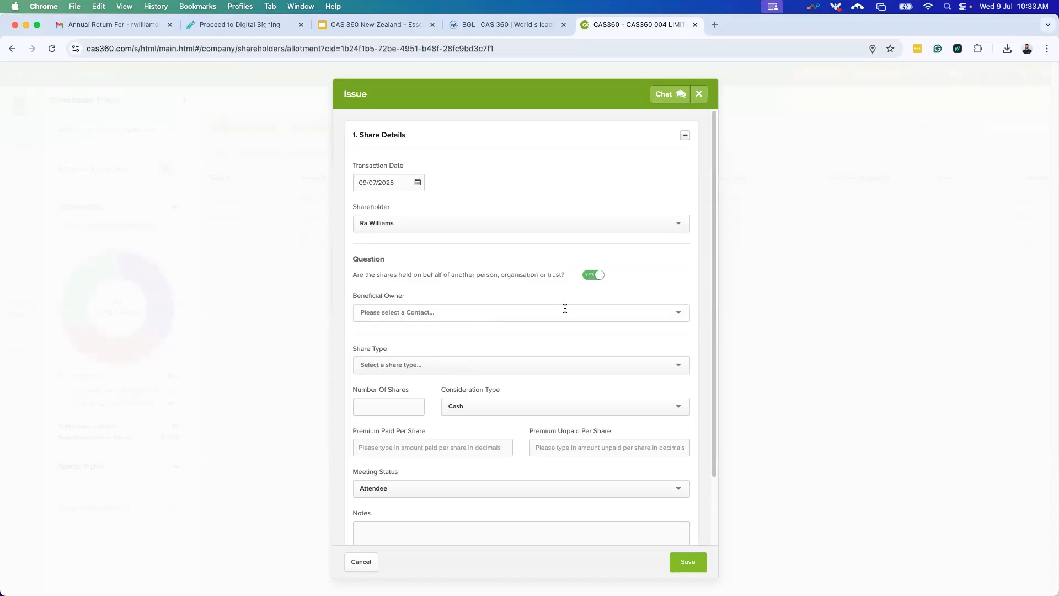
left_click(592, 279)
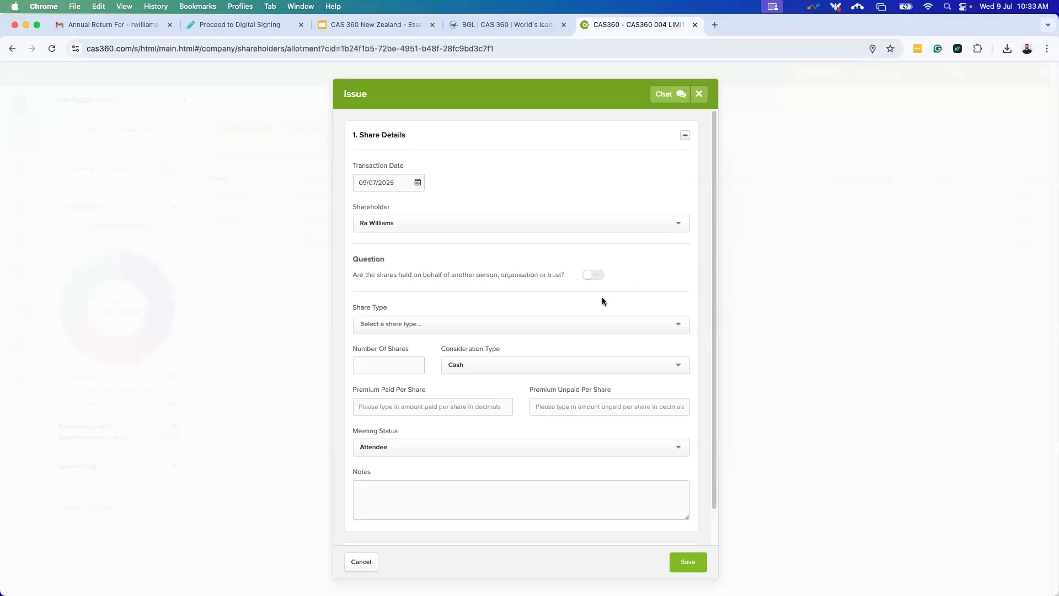
Search share types for 'share', 'clas' and 'spea', then add a new share type.
left_click(525, 330)
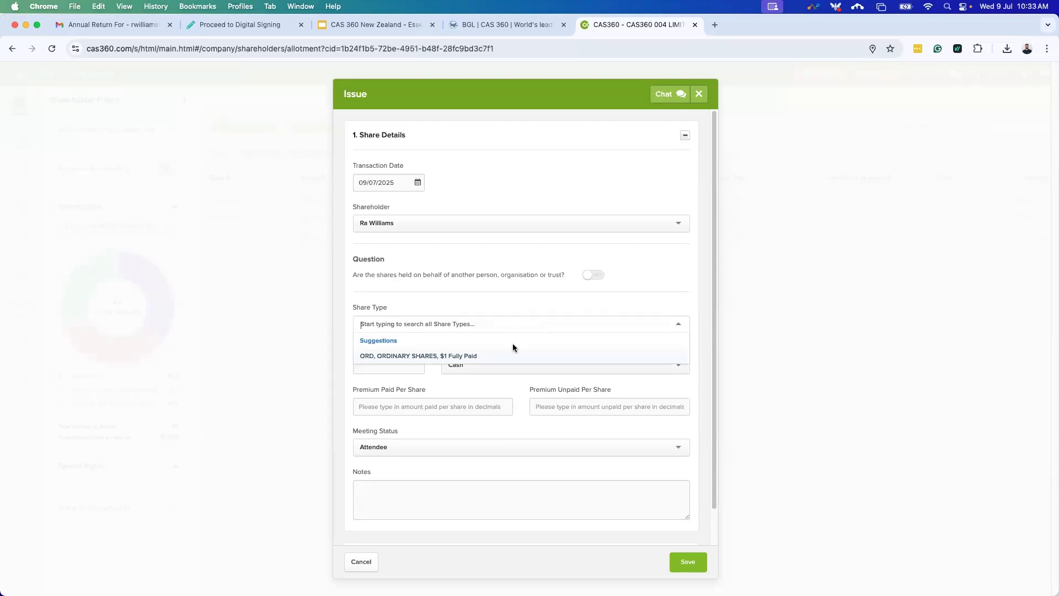
type("share")
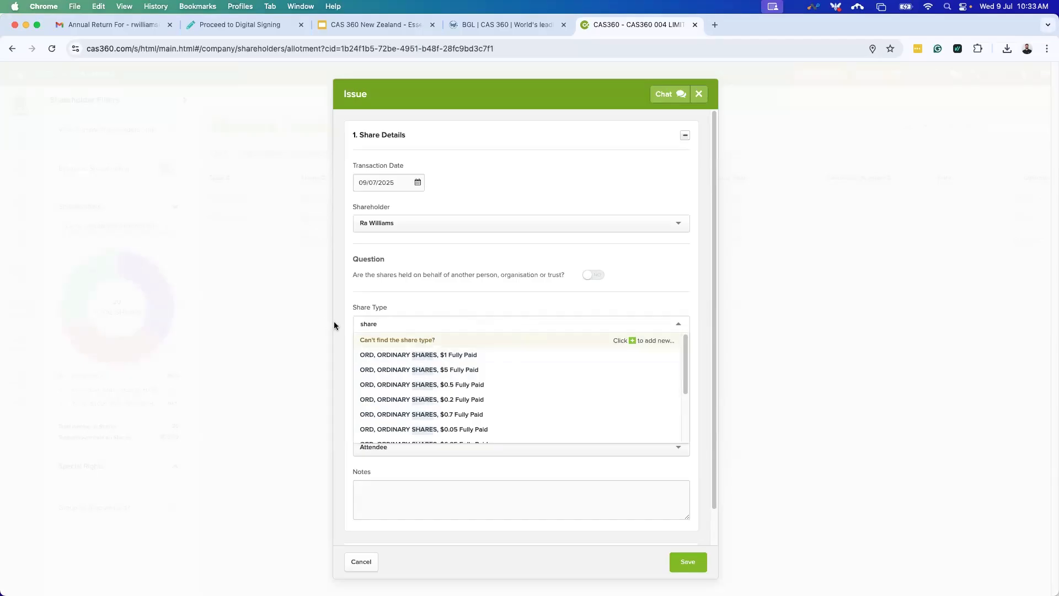
scroll(452, 429, "down", 1)
scroll(452, 427, "down", 3)
scroll(432, 417, "down", 2)
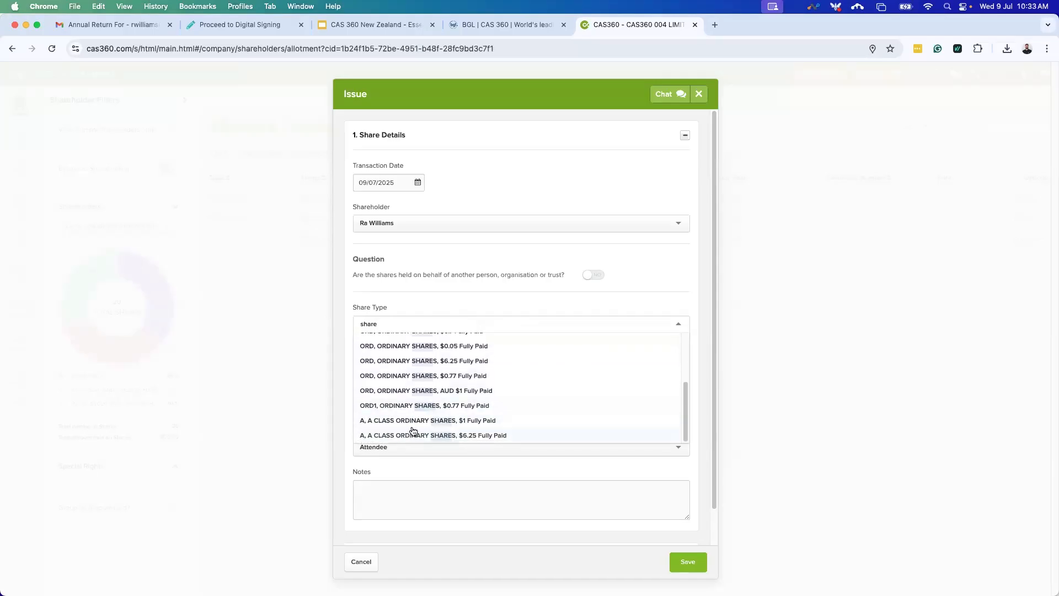
key("BackSpace")
key("BackSpace")
key("BackSpace")
key("BackSpace")
key("BackSpace")
type("c")
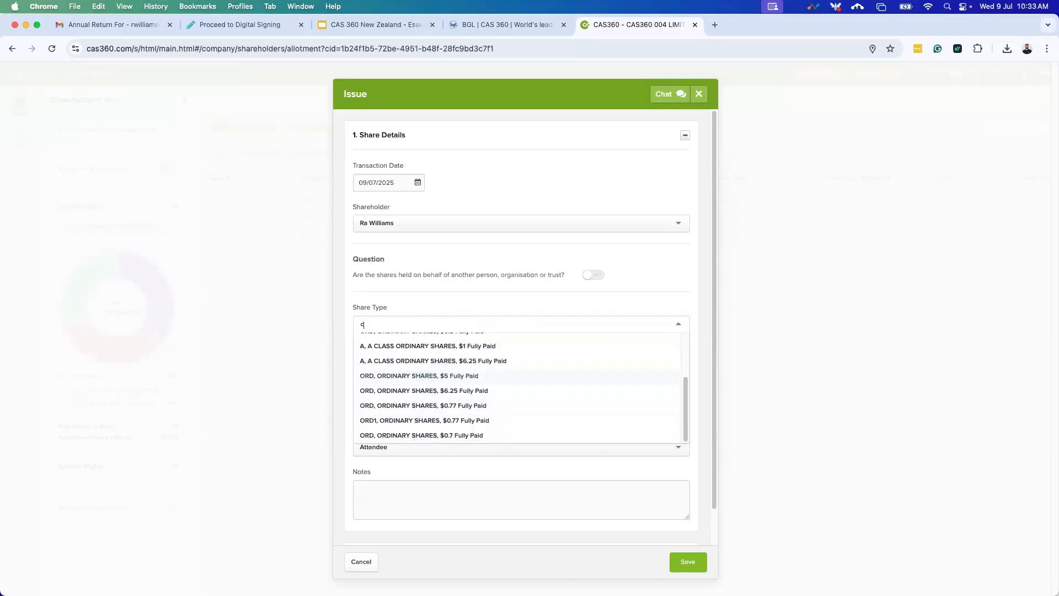
type("lass")
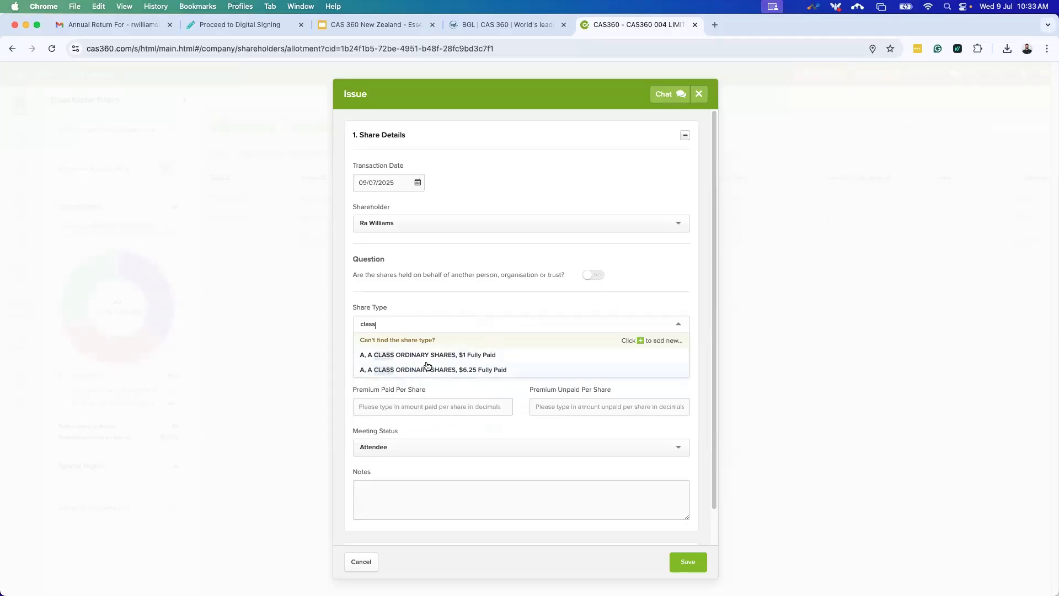
key("BackSpace")
key("BackSpace")
key("BackSpace")
key("BackSpace")
key("BackSpace")
type("spea")
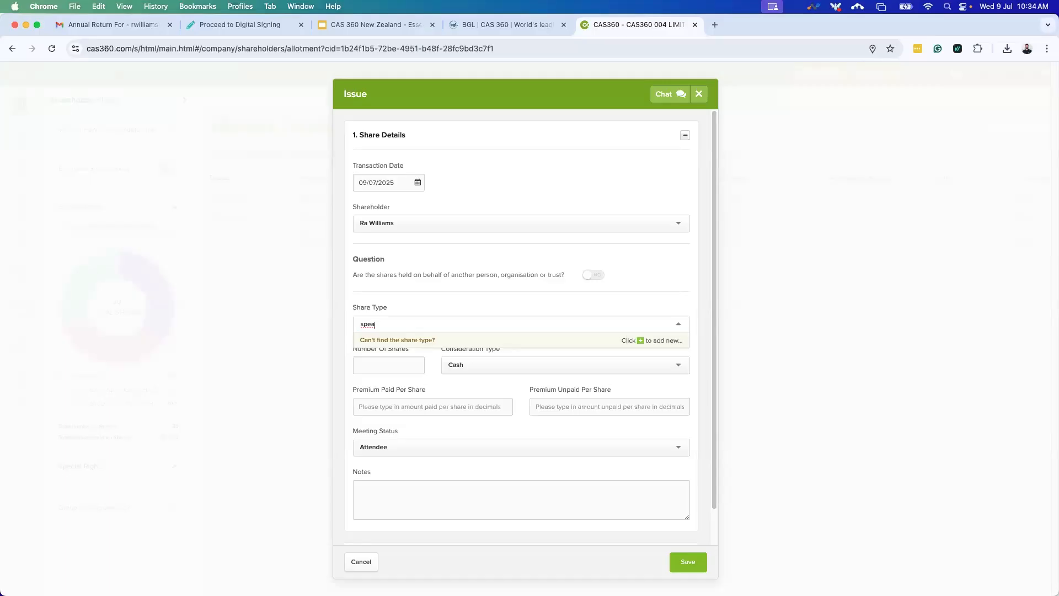
left_click(645, 339)
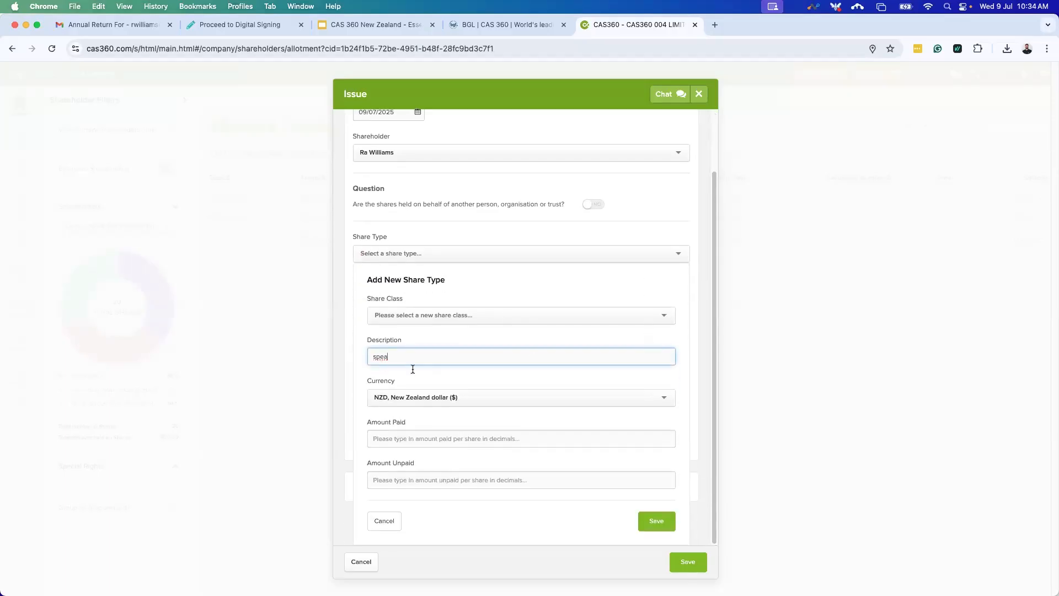
Edit the draft share type's description, pick share class INI, then discard the draft.
key("BackSpace")
key("BackSpace")
key("BackSpace")
key("BackSpace")
type("CLASS X")
key("BackSpace")
key("BackSpace")
key("BackSpace")
type("S X SHAR")
key("Caps_Lock")
left_click(473, 317)
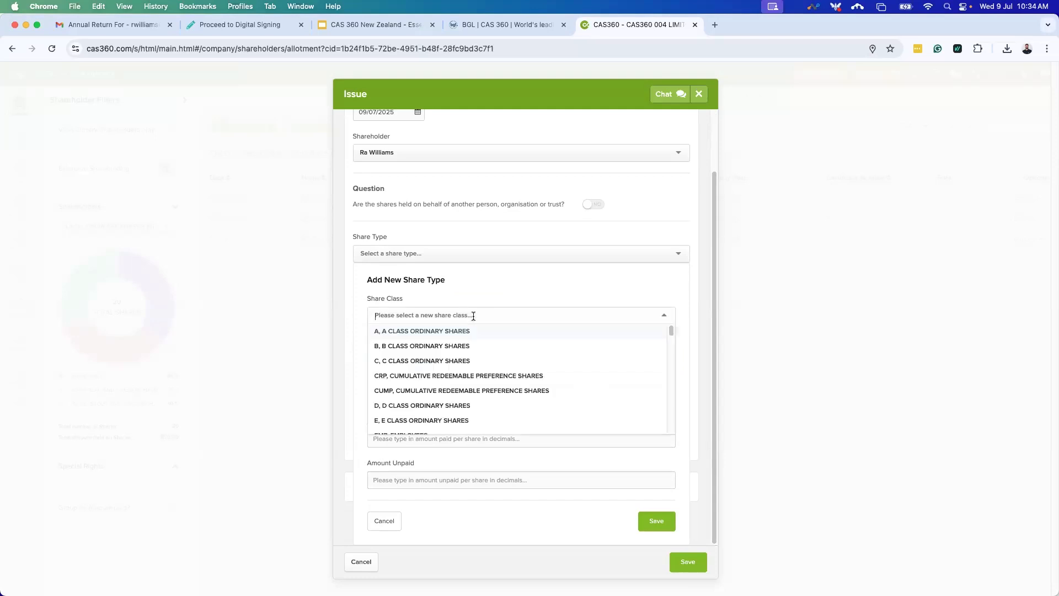
scroll(474, 359, "down", 3)
scroll(427, 433, "down", 2)
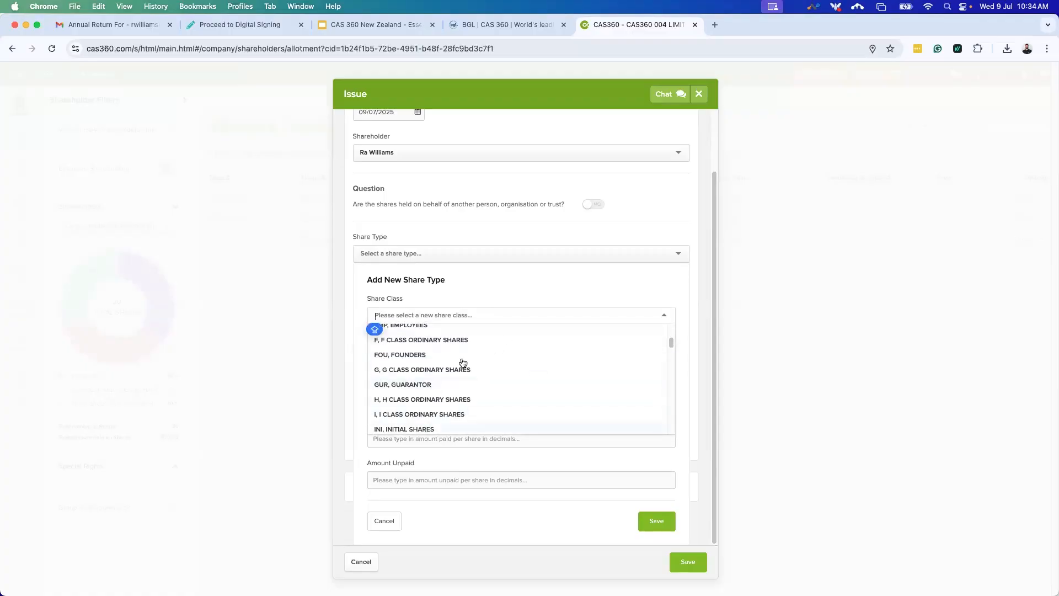
left_click(478, 418)
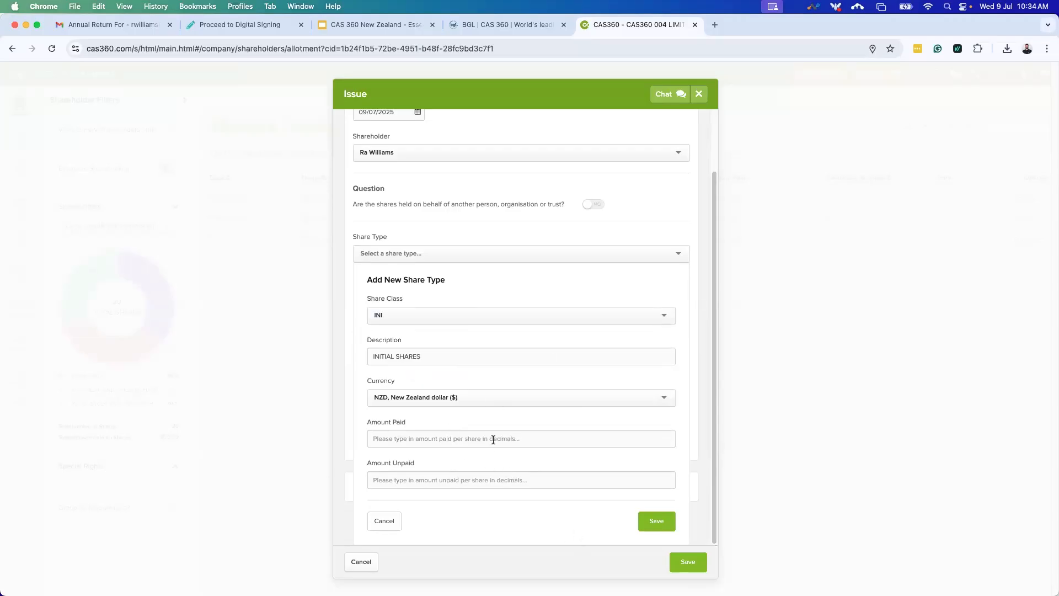
left_click(385, 521)
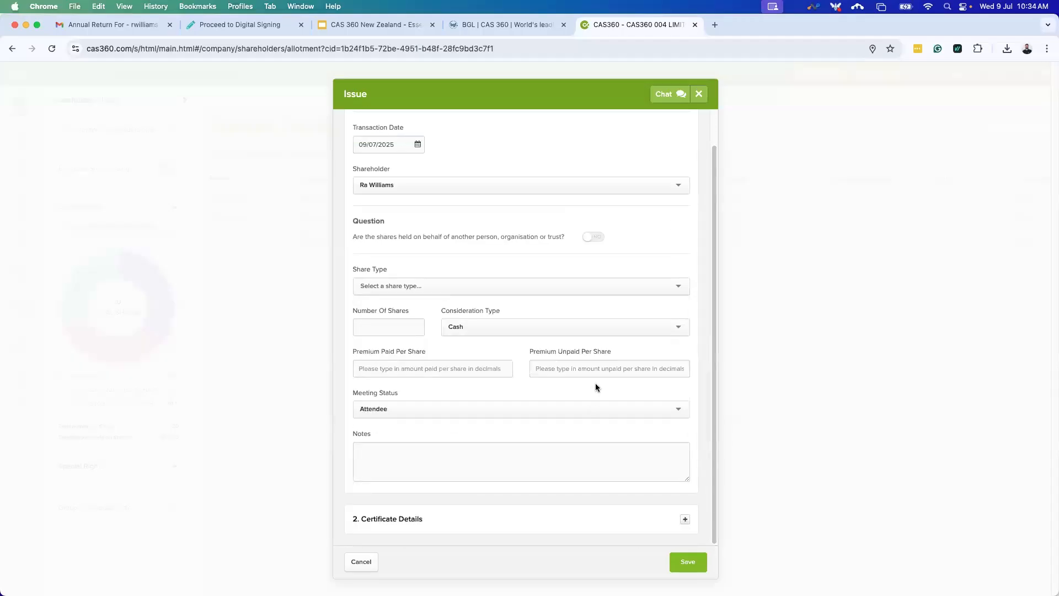
Issue 100 ORD $1 ordinary shares for Cash with certificate details, and save.
left_click(472, 286)
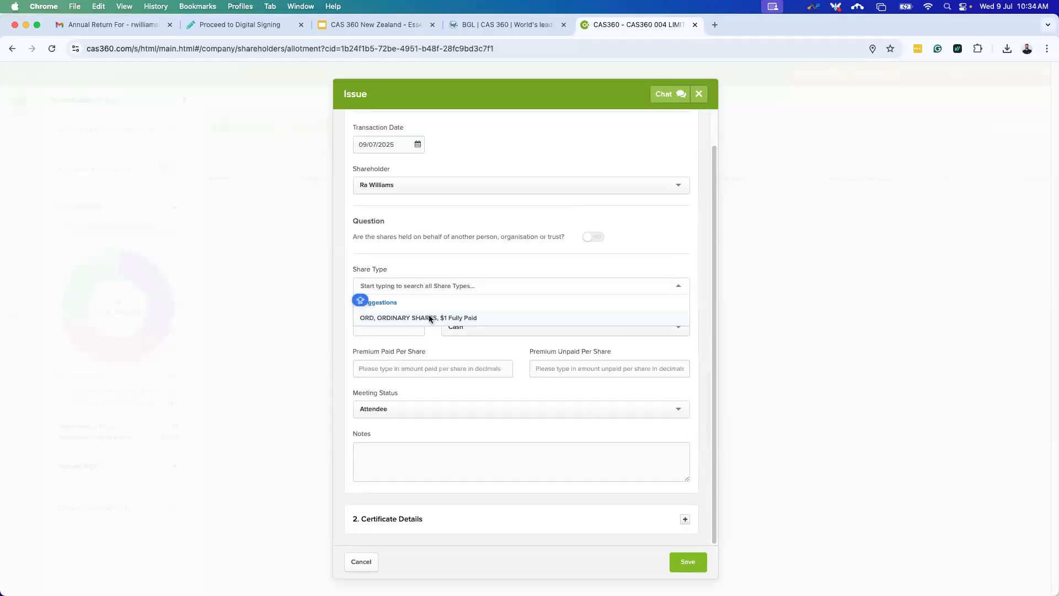
left_click(430, 318)
left_click(401, 322)
type("1")
key("Caps_Lock")
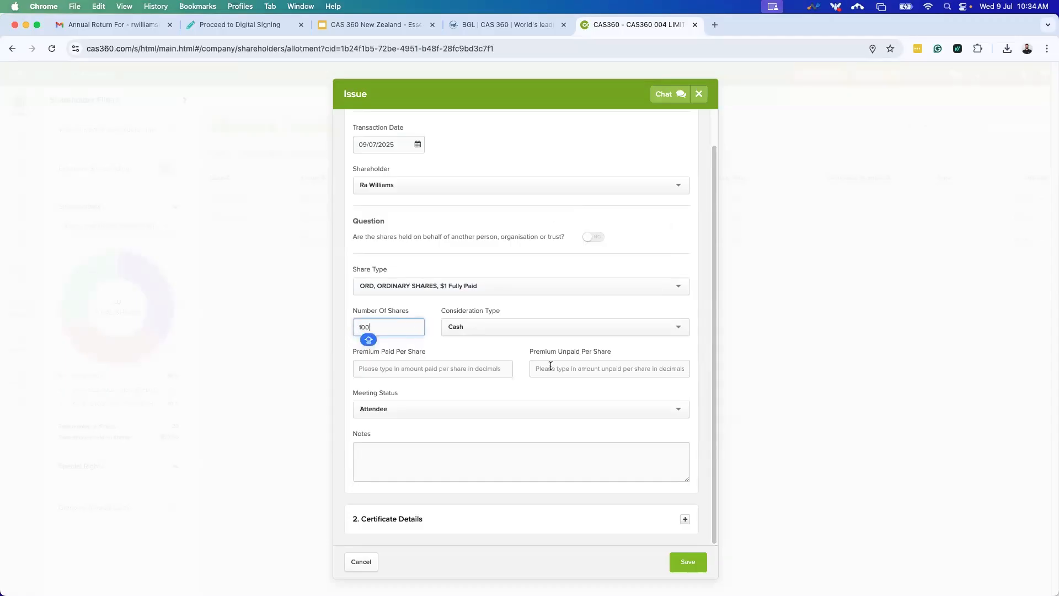
left_click(552, 329)
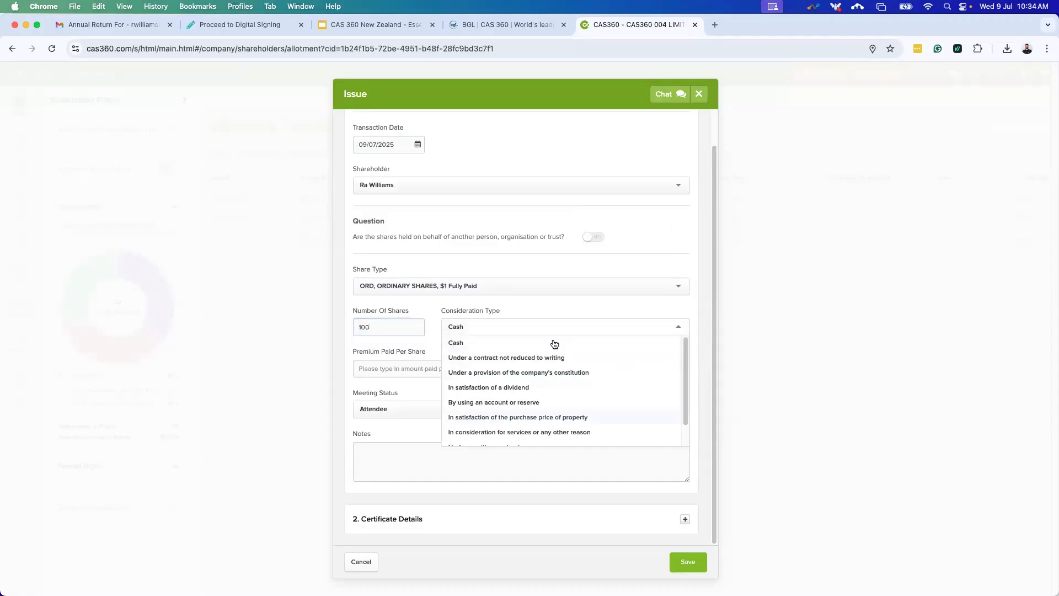
left_click(421, 349)
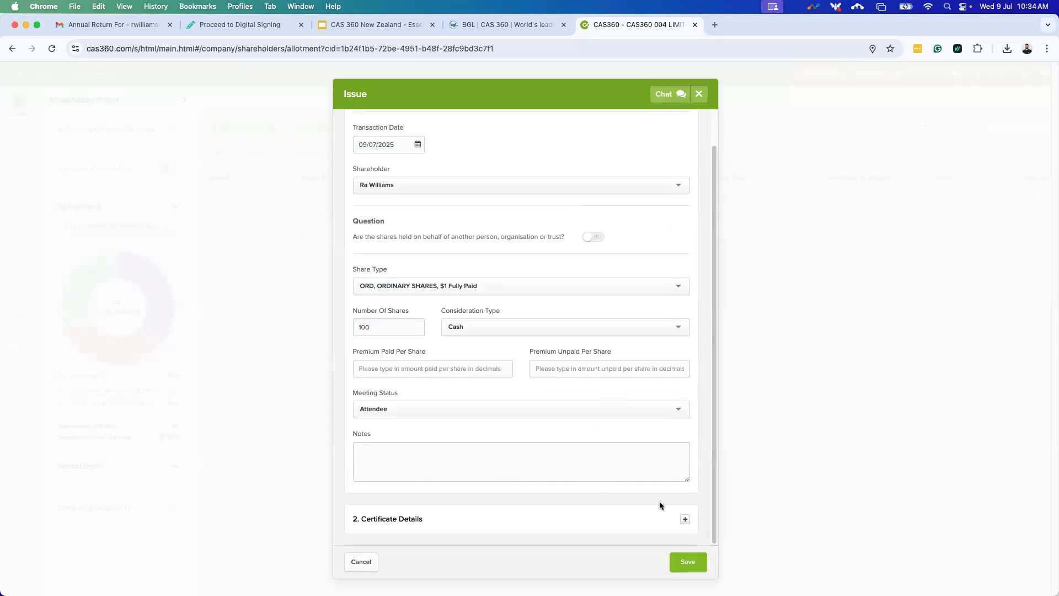
left_click(684, 518)
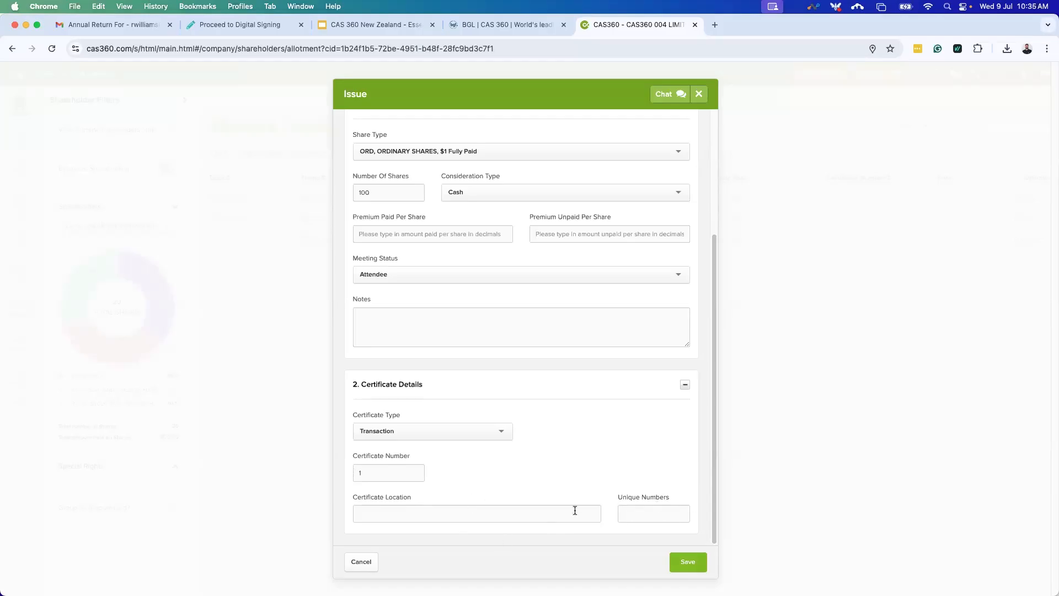
left_click(688, 561)
scroll(676, 519, "up", 5)
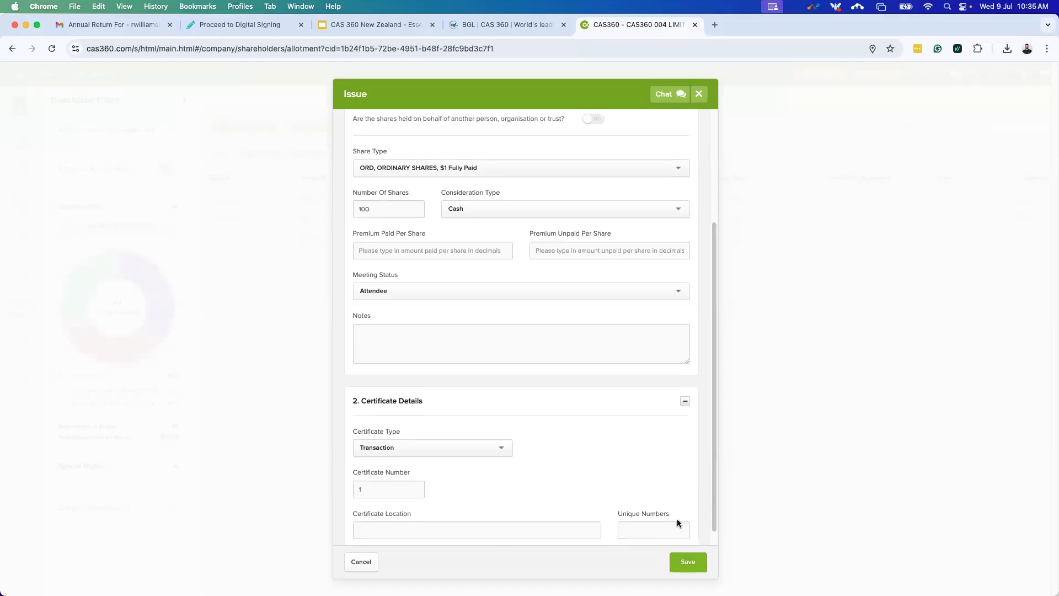
left_click(687, 563)
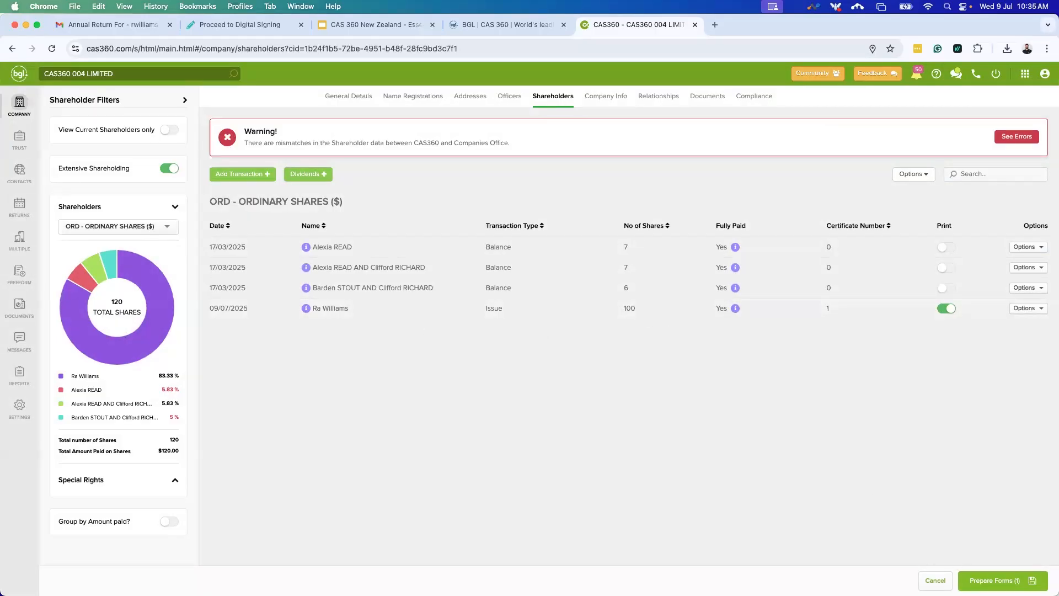
Prepare the share-issue forms and preview the Share Certificate and Application for Shares.
left_click(990, 580)
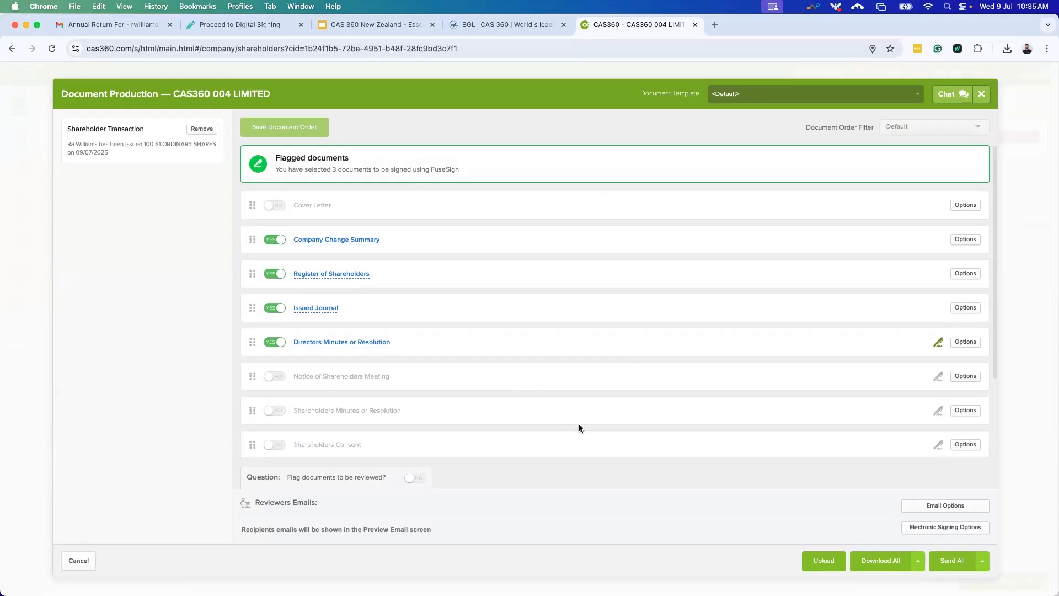
scroll(580, 420, "down", 4)
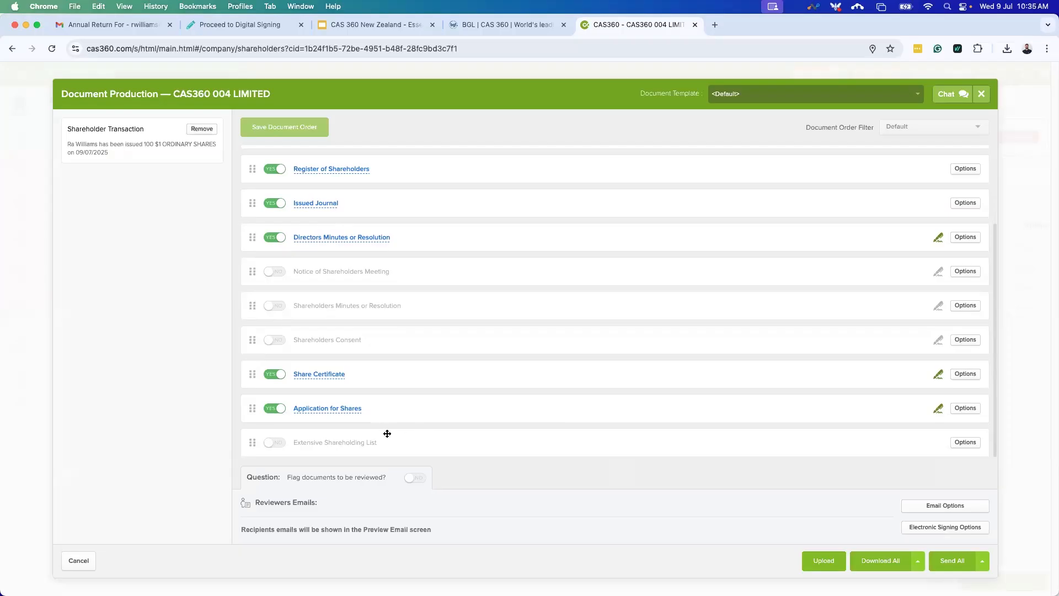
left_click(323, 375)
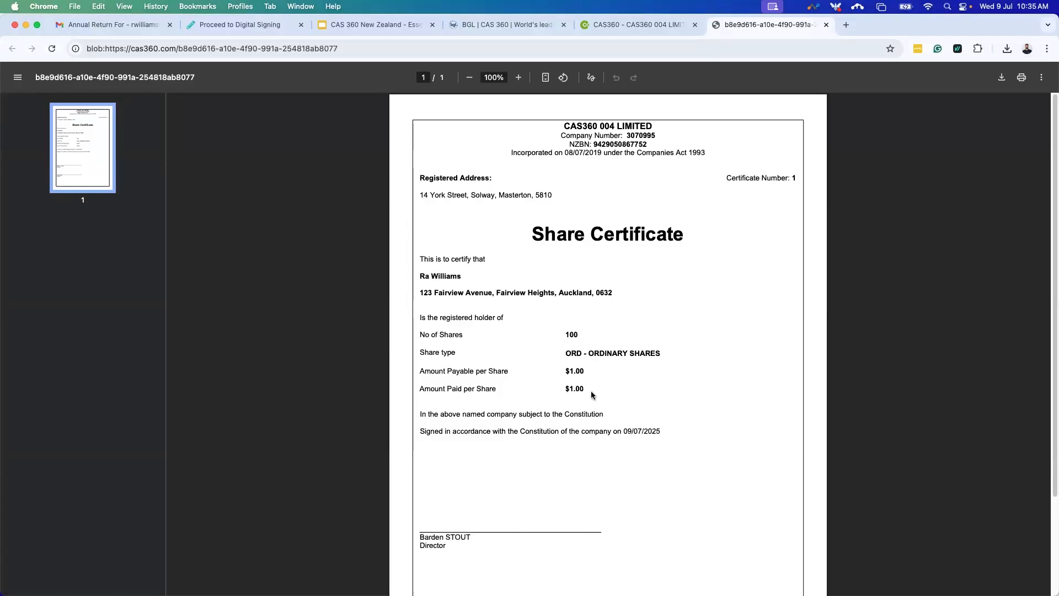
left_click(826, 24)
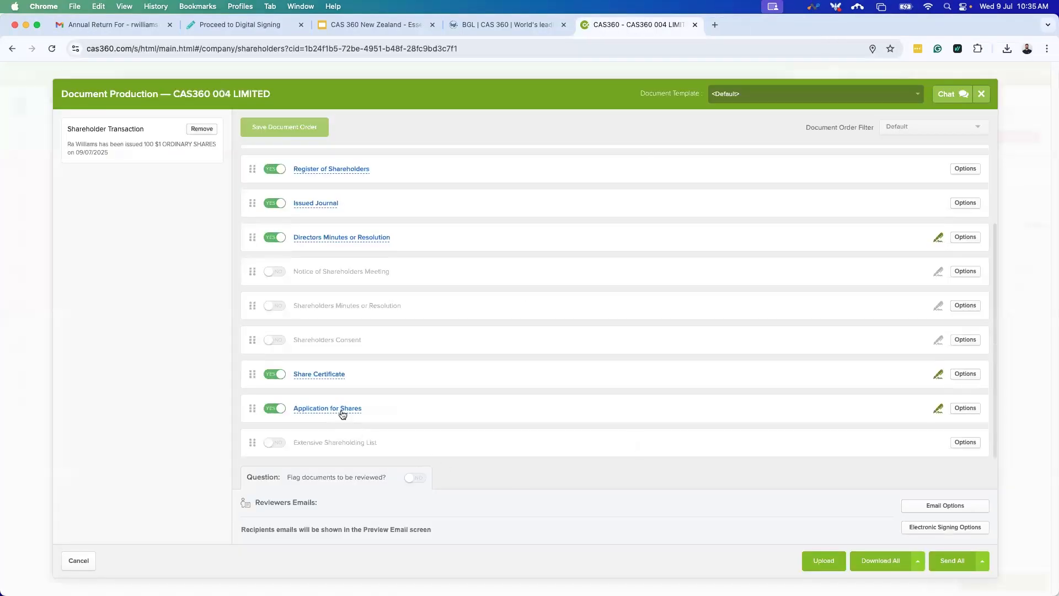
left_click(342, 409)
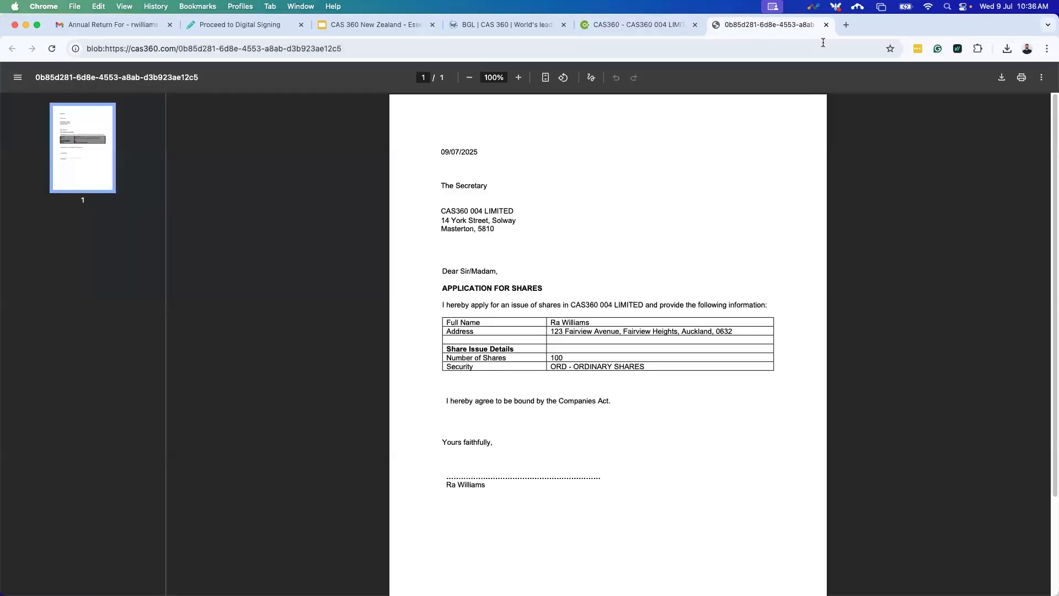
left_click(826, 24)
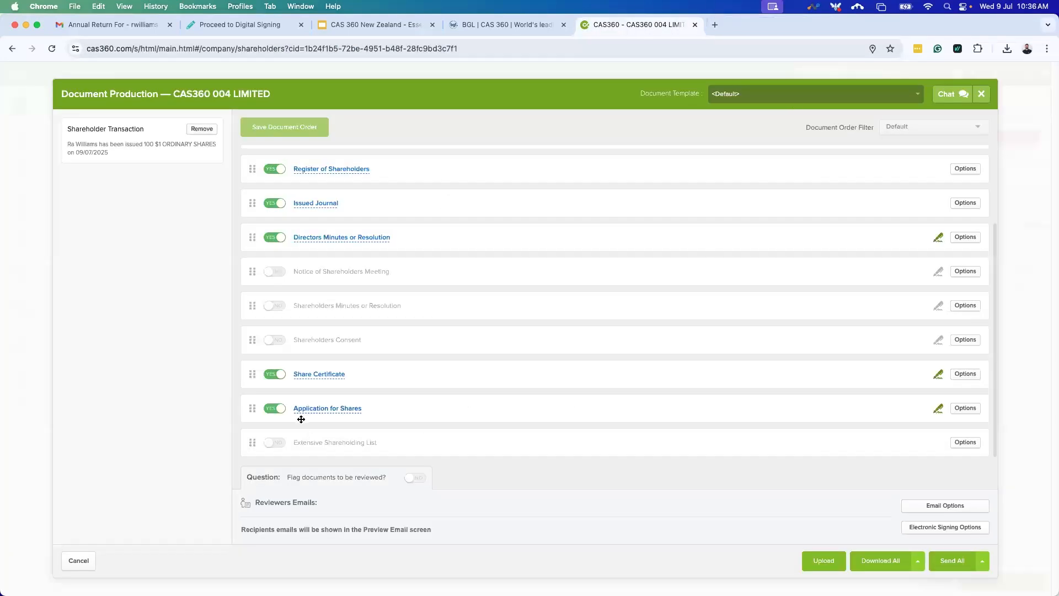
Exclude Application for Shares, include Shareholders Notice and Minutes, and preview the Register of Shareholders.
left_click(273, 408)
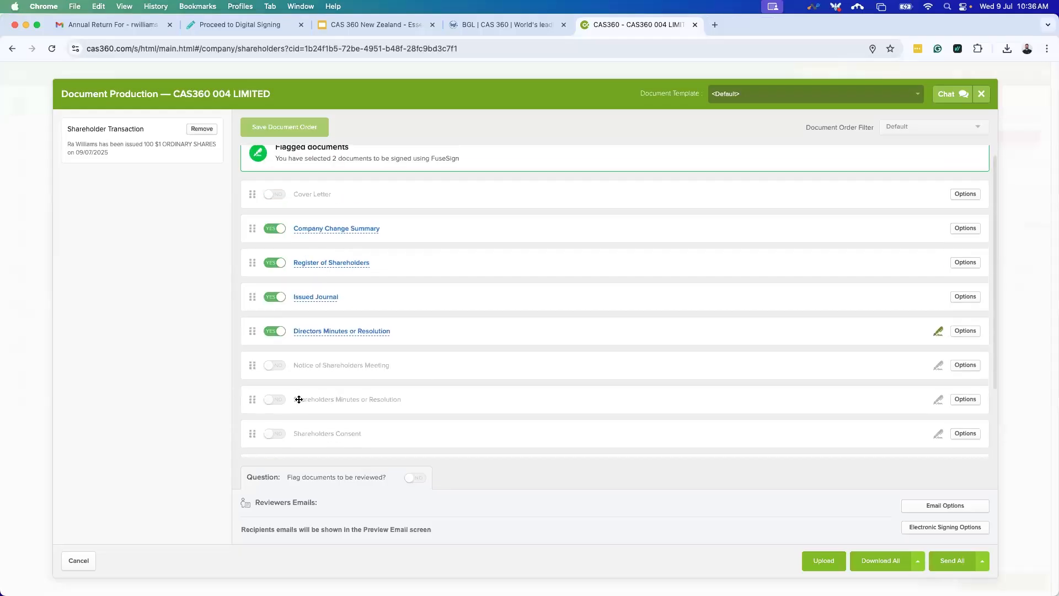
left_click(270, 367)
left_click(271, 401)
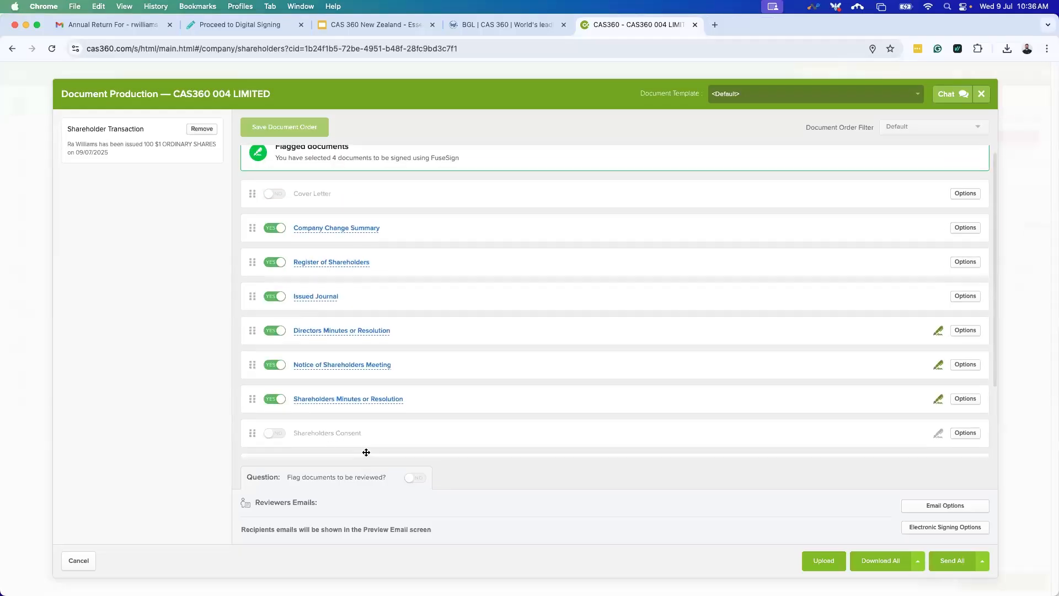
scroll(366, 452, "down", 3)
scroll(329, 345, "up", 2)
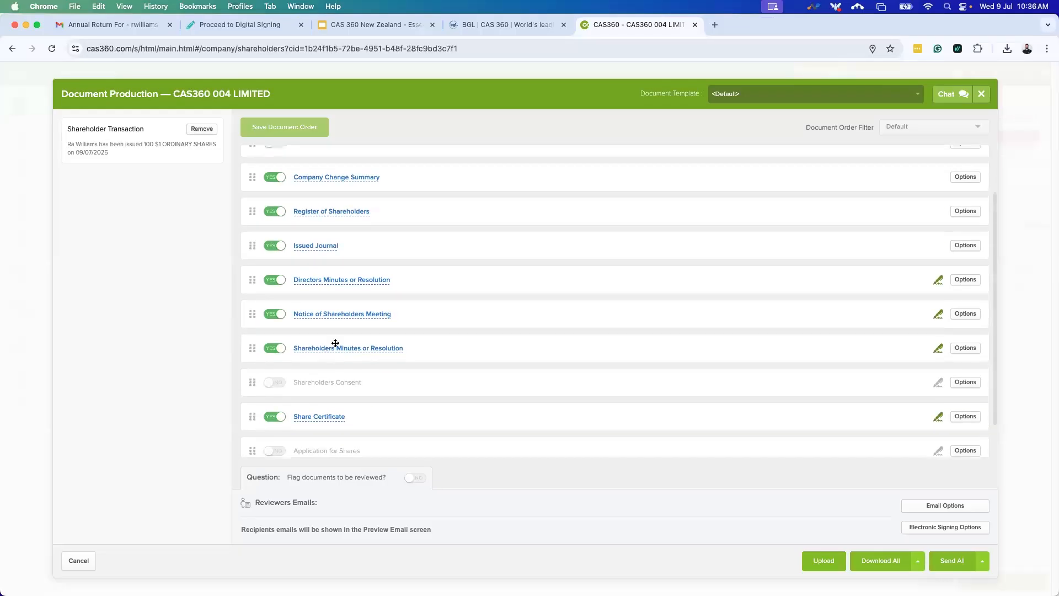
scroll(293, 321, "up", 2)
scroll(298, 325, "down", 3)
scroll(376, 378, "up", 2)
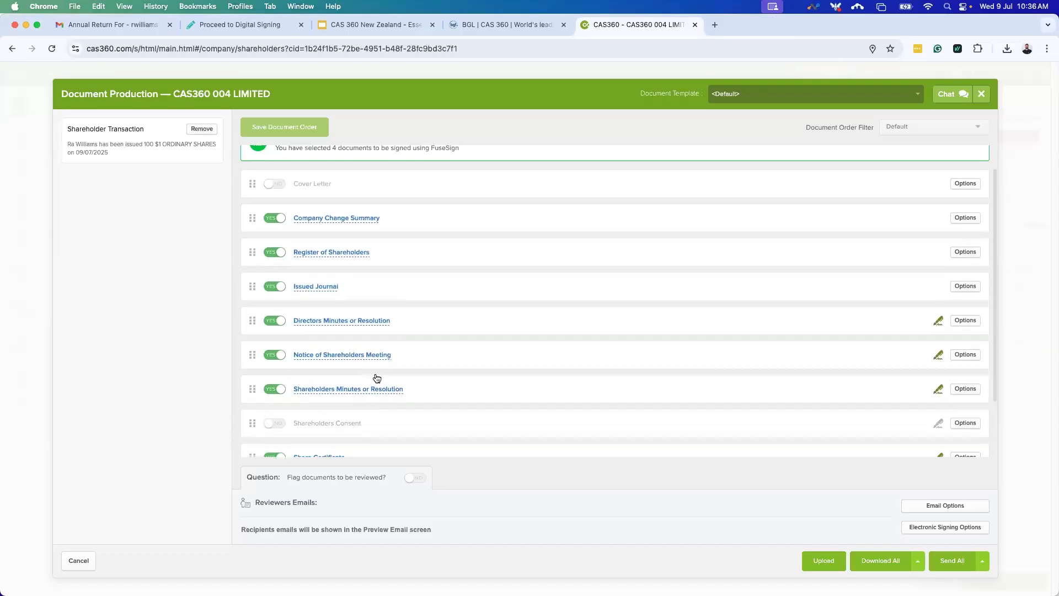
scroll(376, 378, "up", 1)
left_click(329, 273)
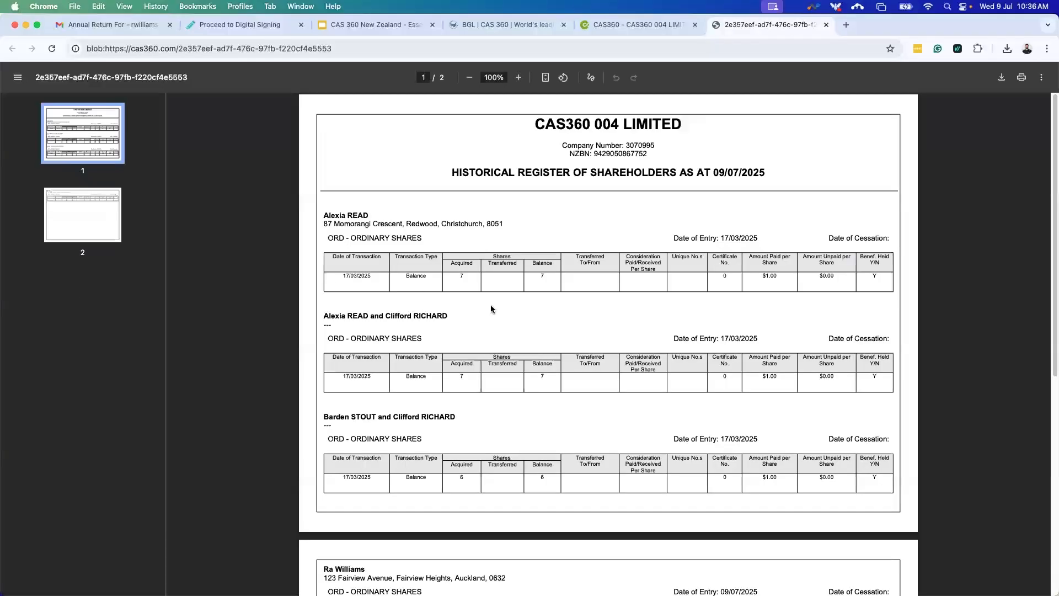
scroll(482, 331, "down", 4)
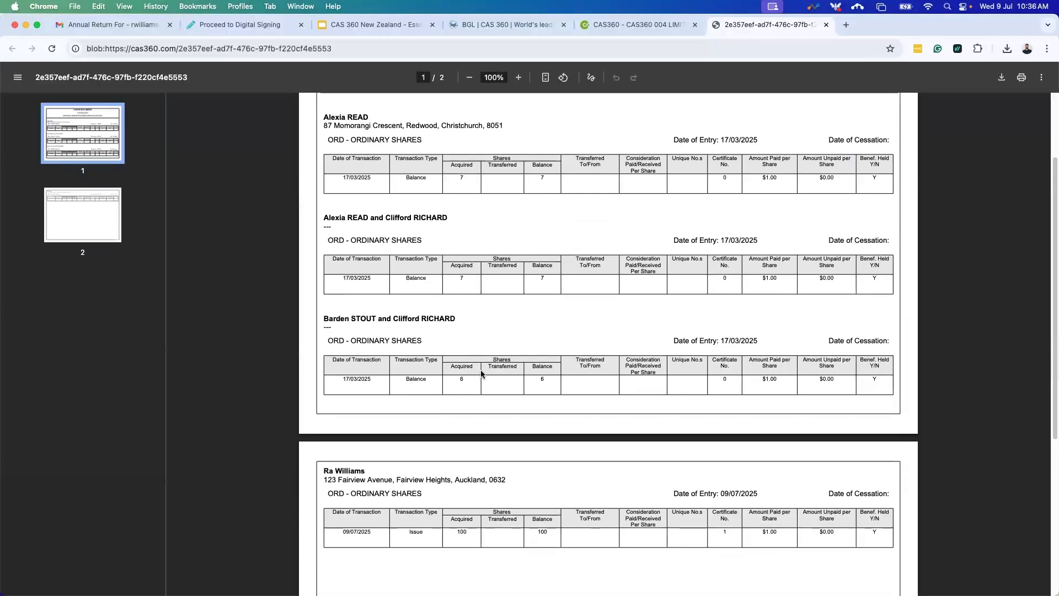
scroll(481, 371, "down", 2)
left_click_drag(324, 410, 820, 531)
left_click(819, 533)
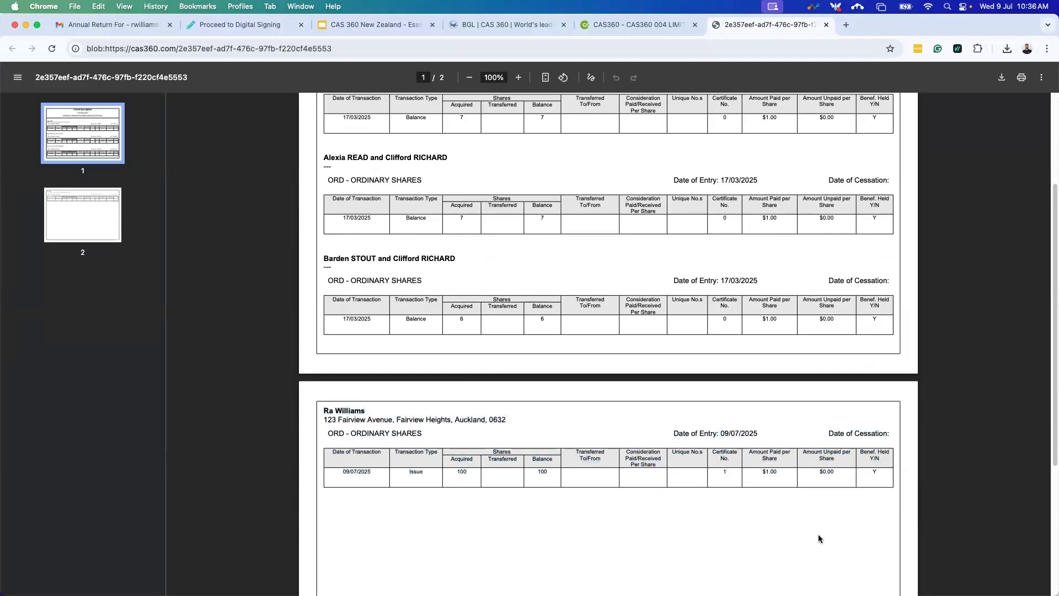
scroll(819, 536, "down", 2)
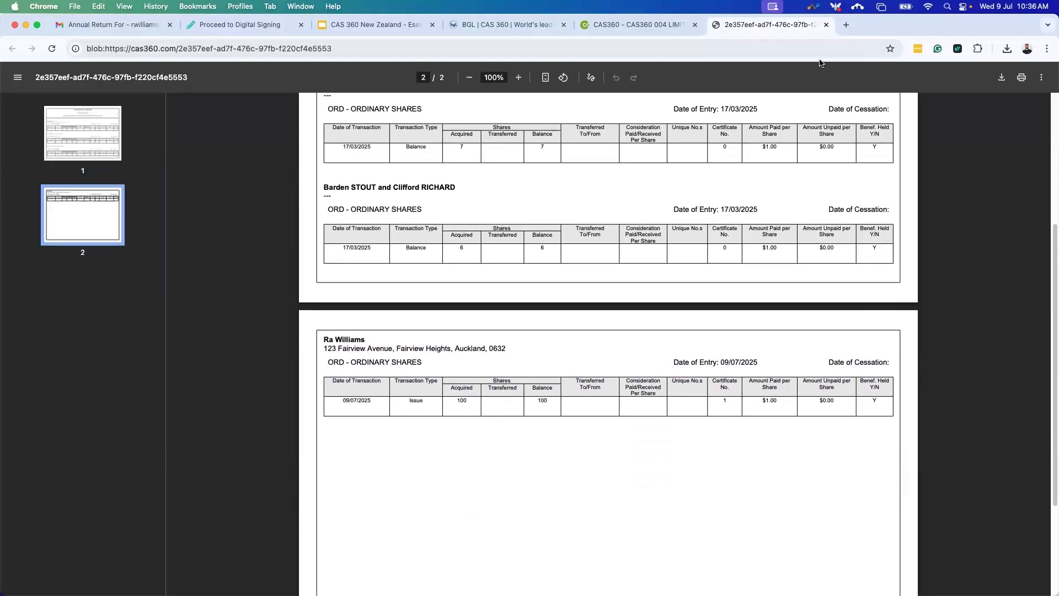
left_click(825, 25)
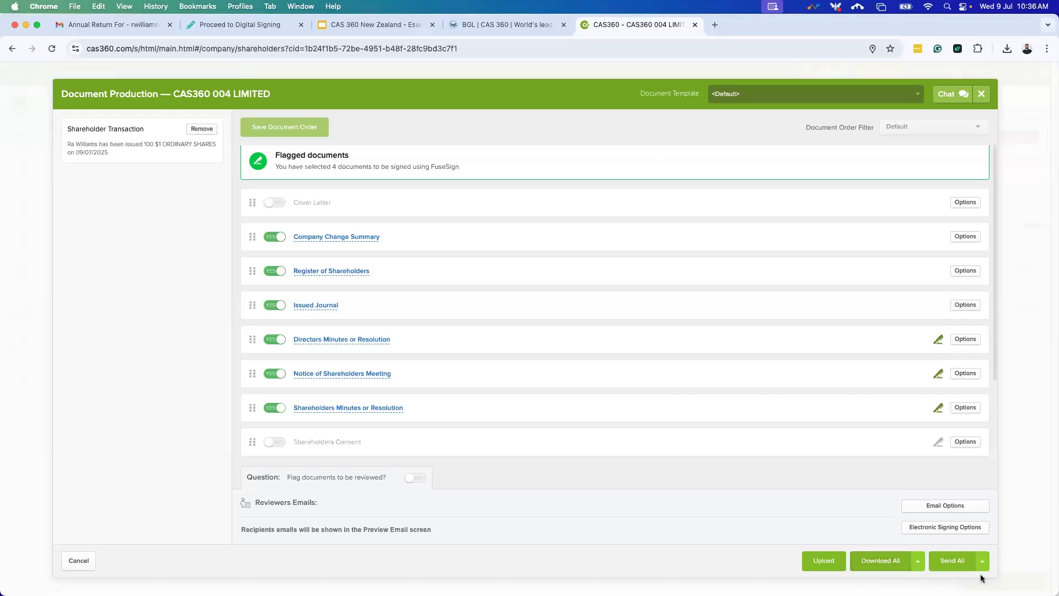
Download all selected share-issue documents as Company Change Documents - 1149.pdf.
left_click(881, 562)
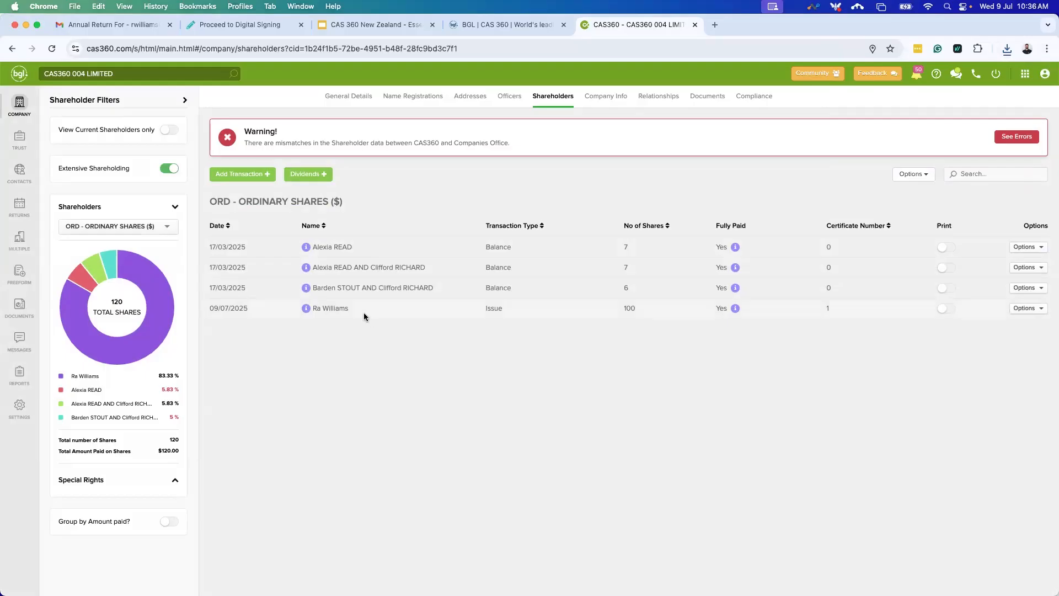
Start a share transfer from the 7-share holder to the receiving contact.
left_click(262, 175)
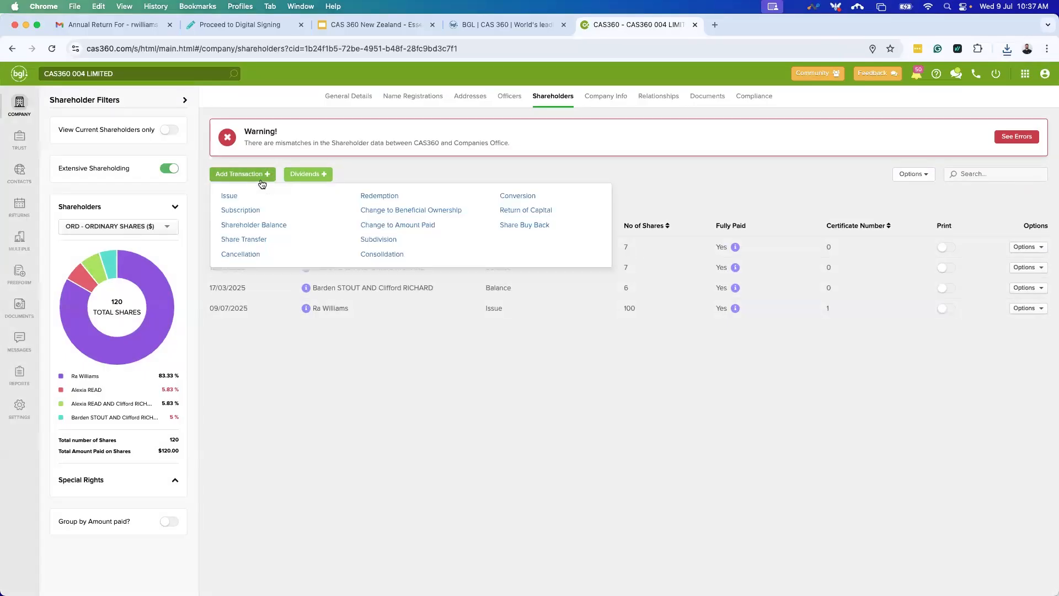
left_click(262, 243)
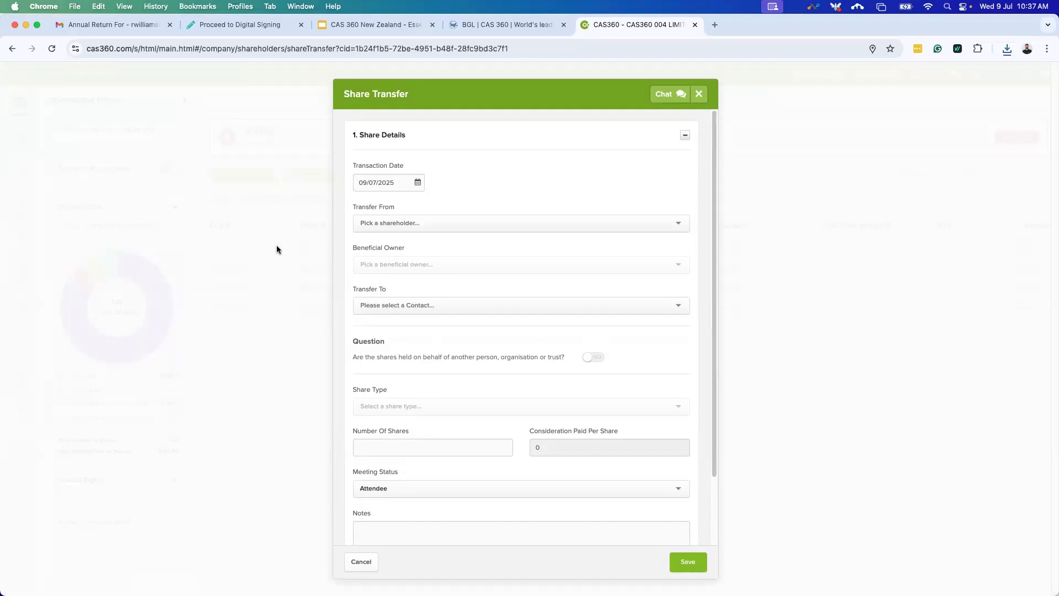
left_click(418, 220)
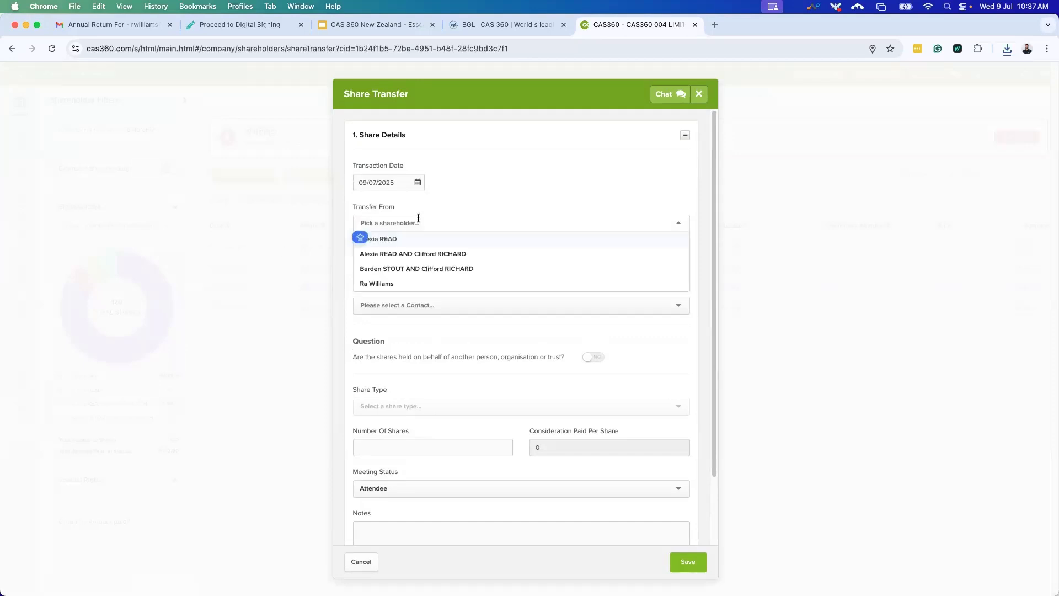
left_click(396, 239)
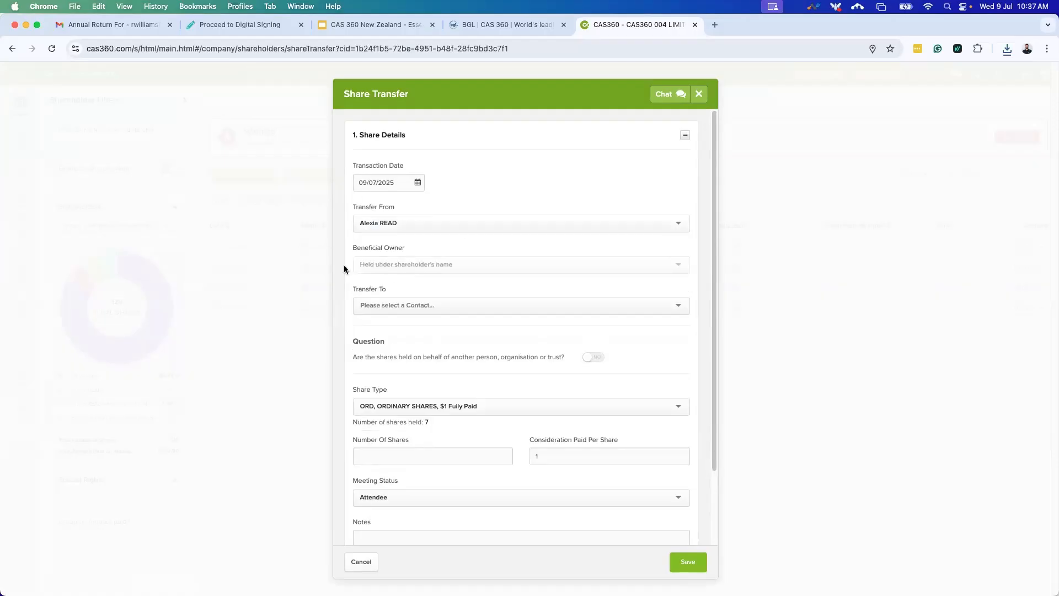
left_click(405, 304)
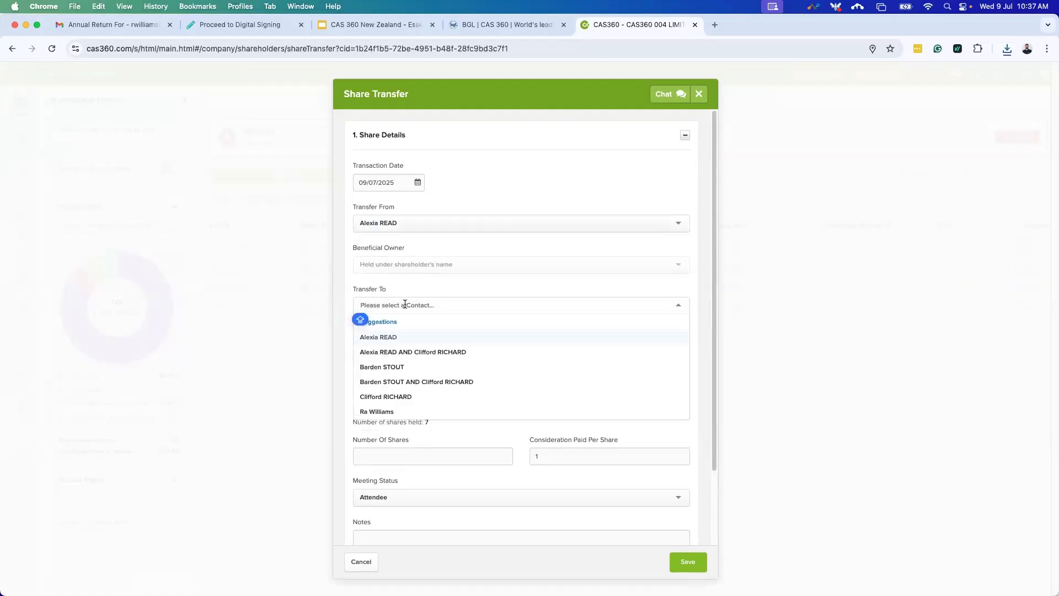
left_click(407, 413)
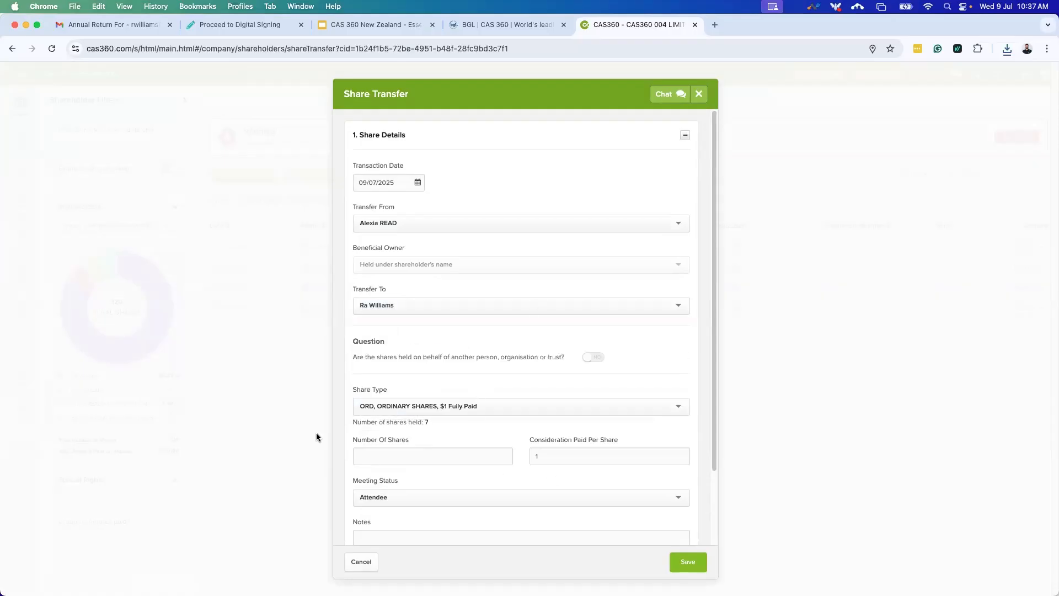
Set the transfer to 6 ORD shares at $1 each, replacing the invalid 10.
scroll(523, 392, "down", 1)
scroll(546, 298, "down", 3)
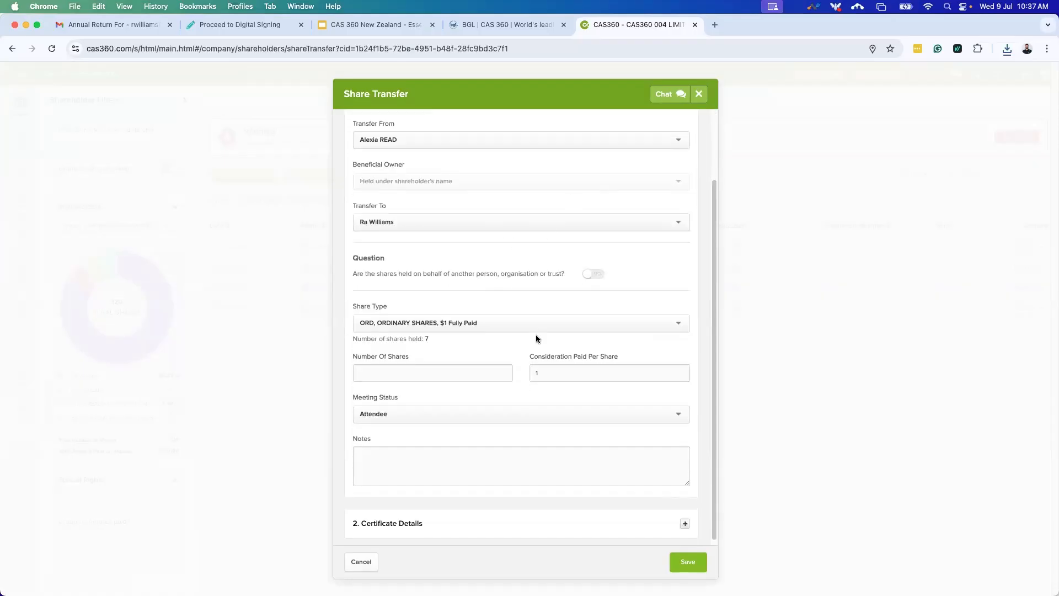
left_click(428, 379)
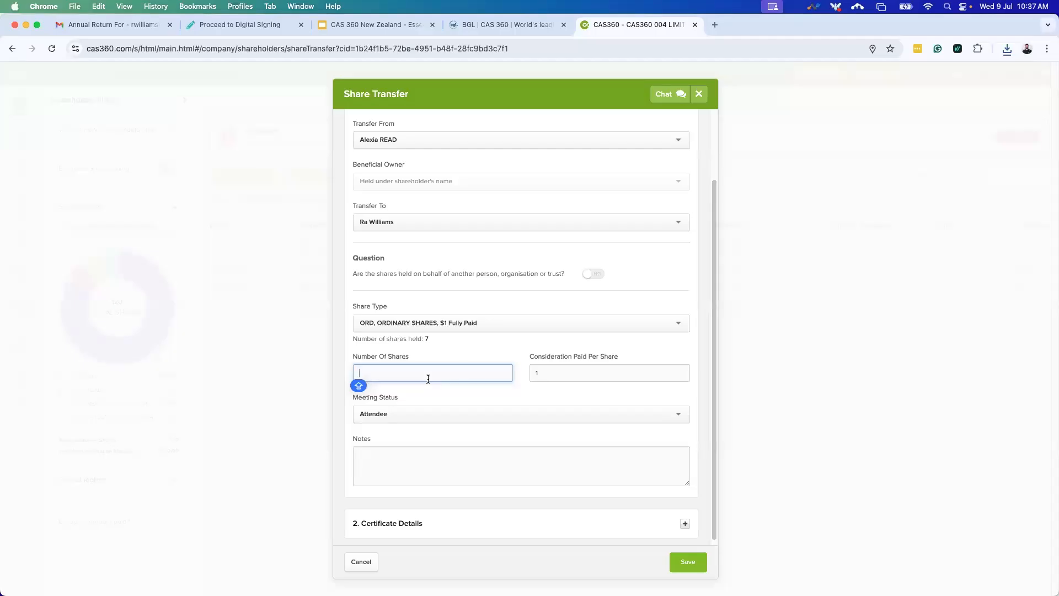
type("10")
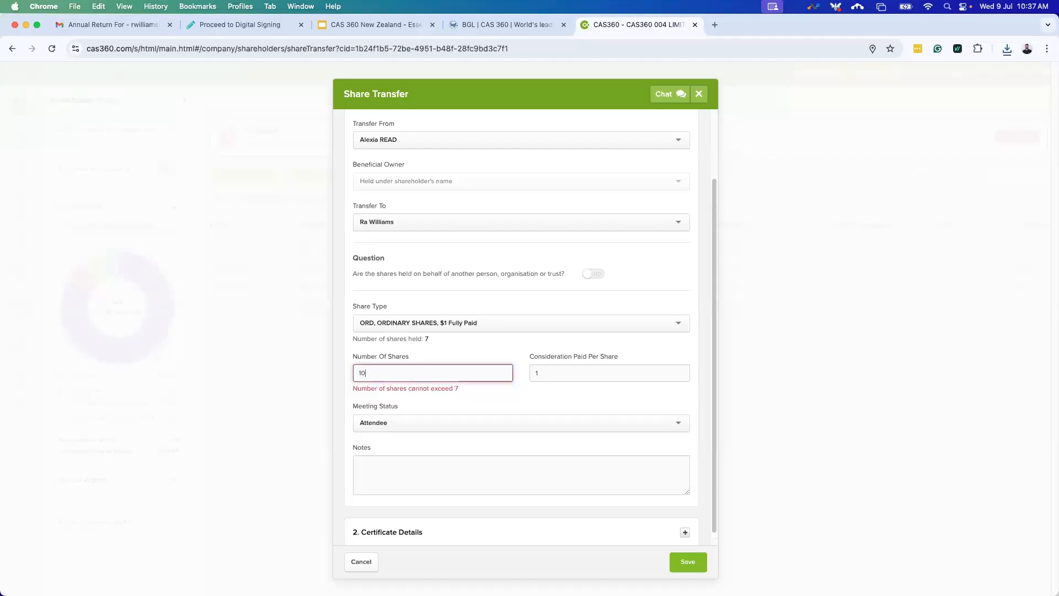
double_click(359, 374)
left_click(433, 341)
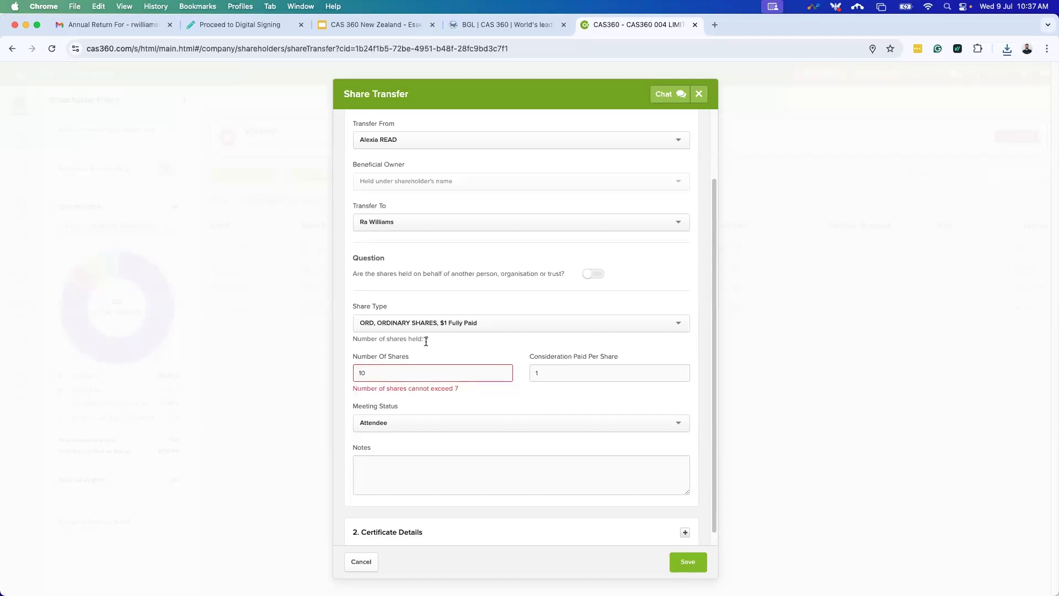
double_click(399, 378)
key("BackSpace")
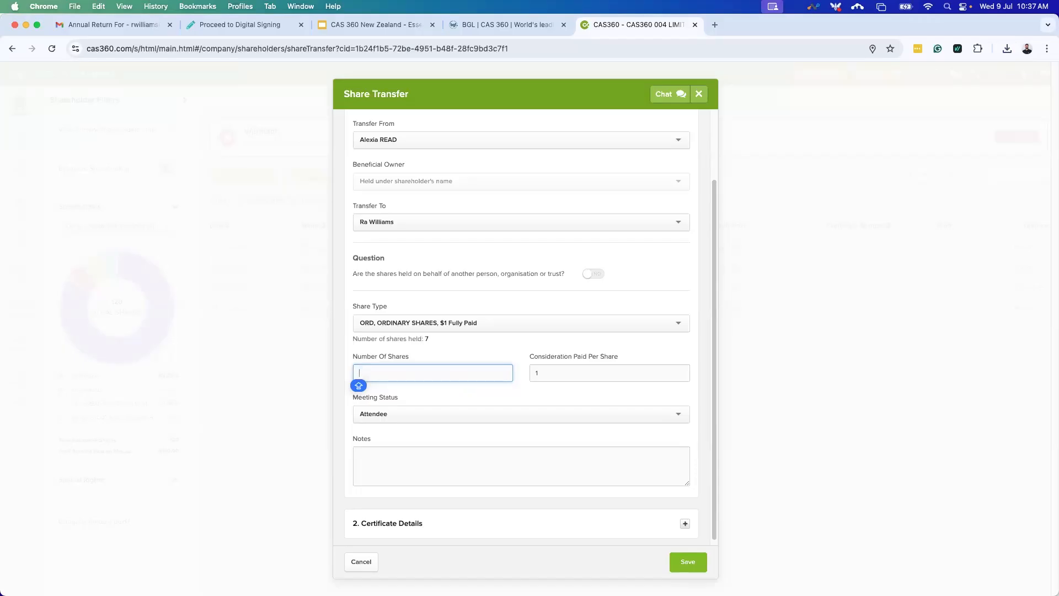
type("6")
left_click(394, 355)
scroll(422, 406, "down", 1)
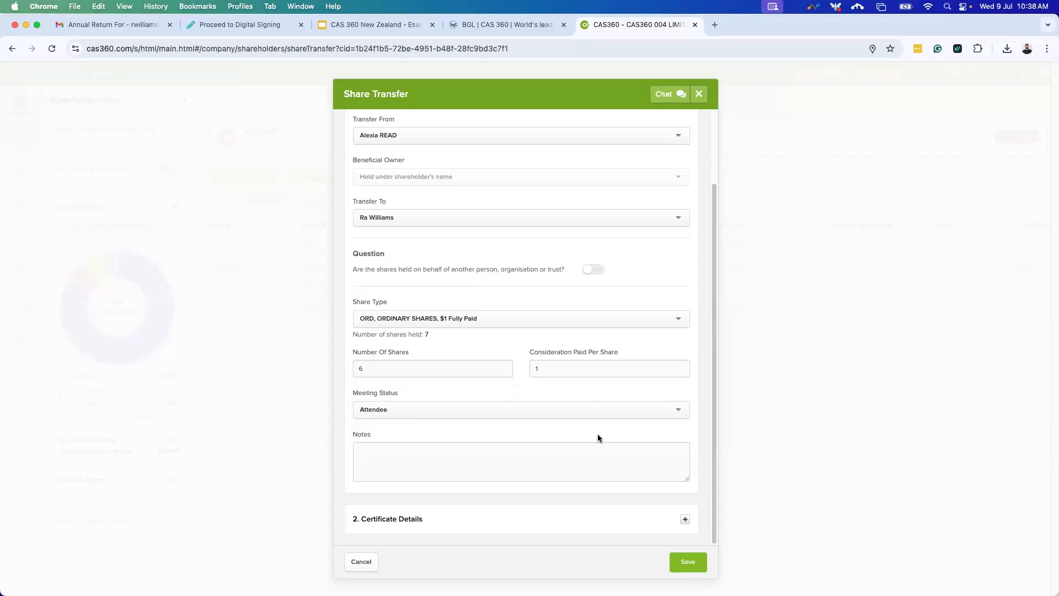
left_click(556, 510)
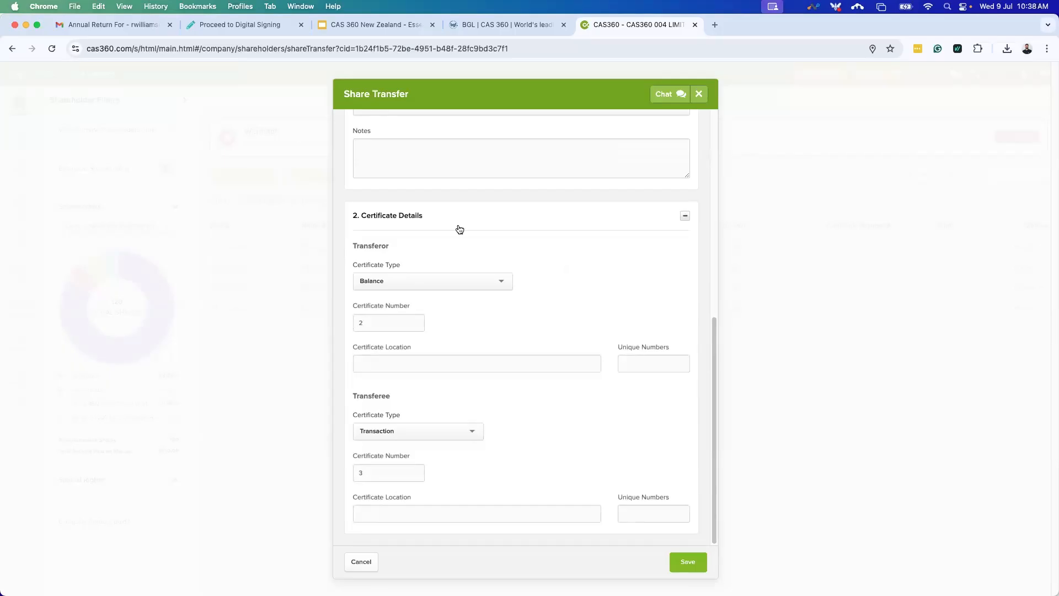
Keep transferor certificate 2 and save the 6-share transfer, then prepare its forms.
double_click(377, 320)
left_click(384, 397)
left_click(688, 561)
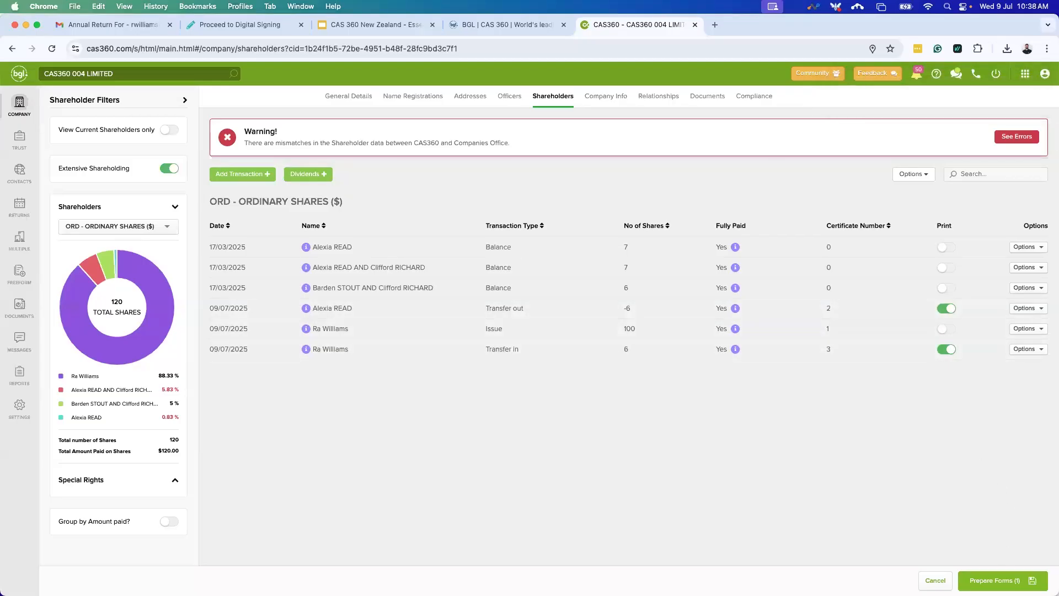
left_click(996, 580)
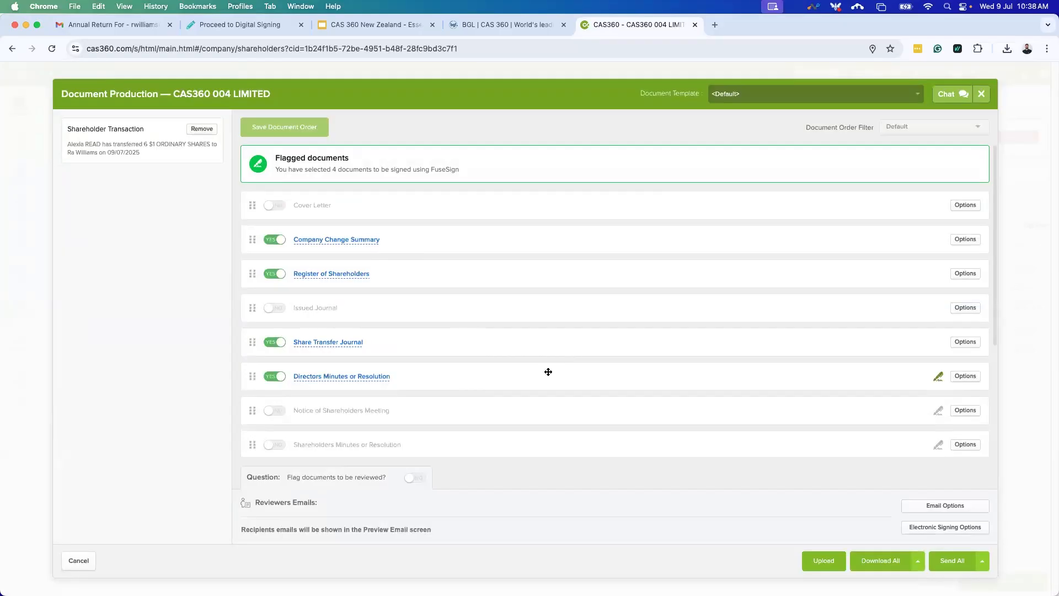
Preview the Register of Shareholders document for the transfer.
left_click(342, 271)
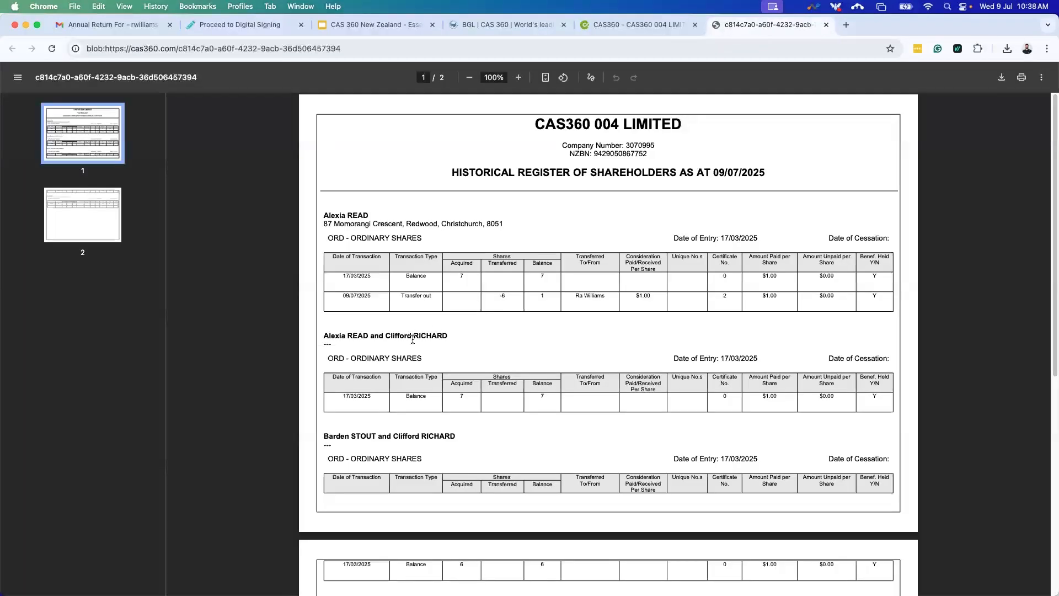
Check the recipient's share history rows in the register PDF, then close the preview.
scroll(419, 348, "down", 3)
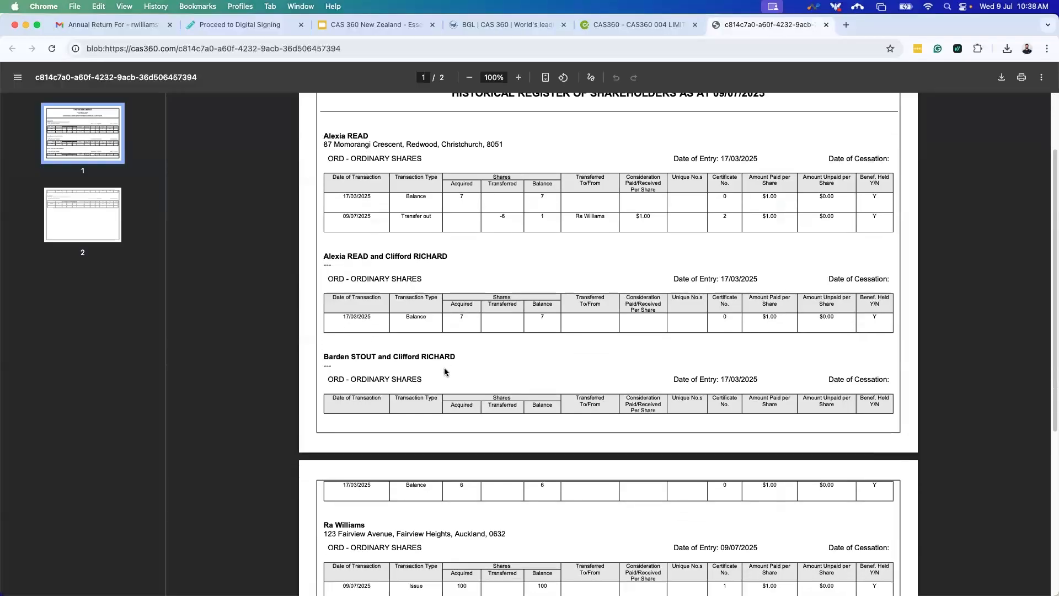
scroll(445, 372, "down", 5)
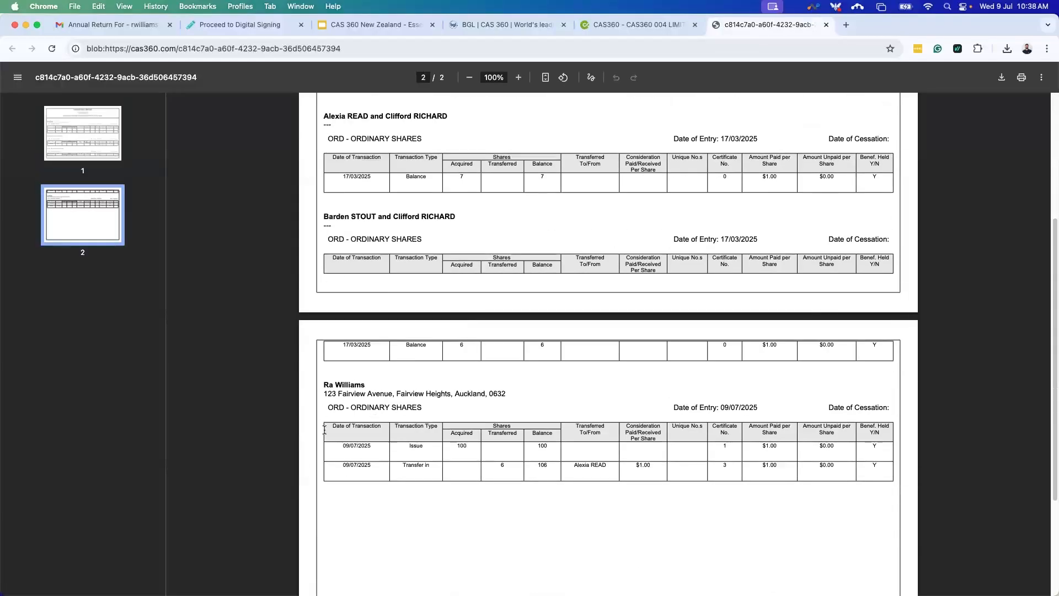
left_click_drag(325, 428, 597, 520)
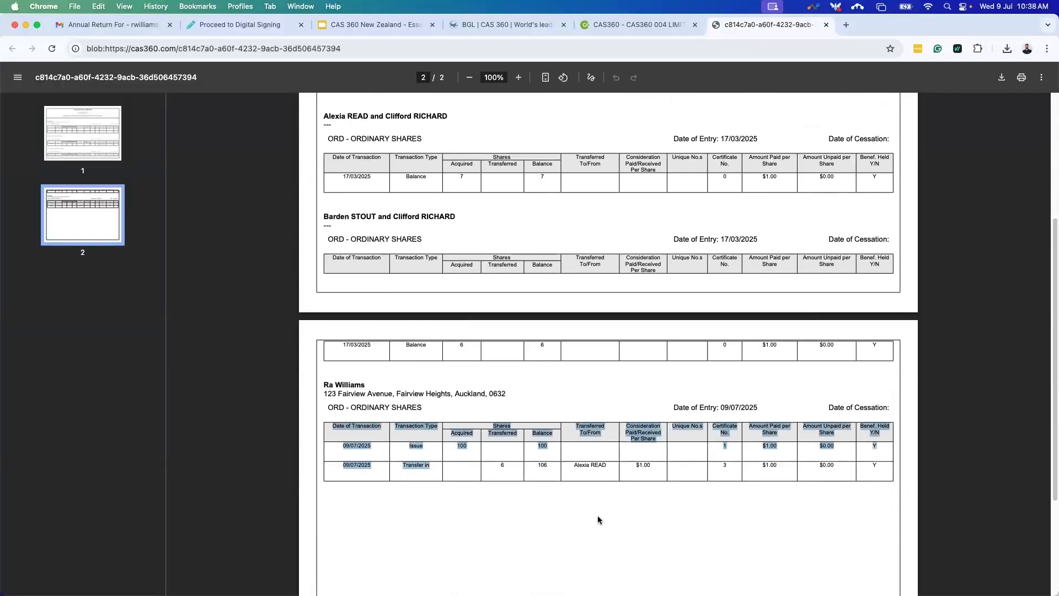
left_click(598, 517)
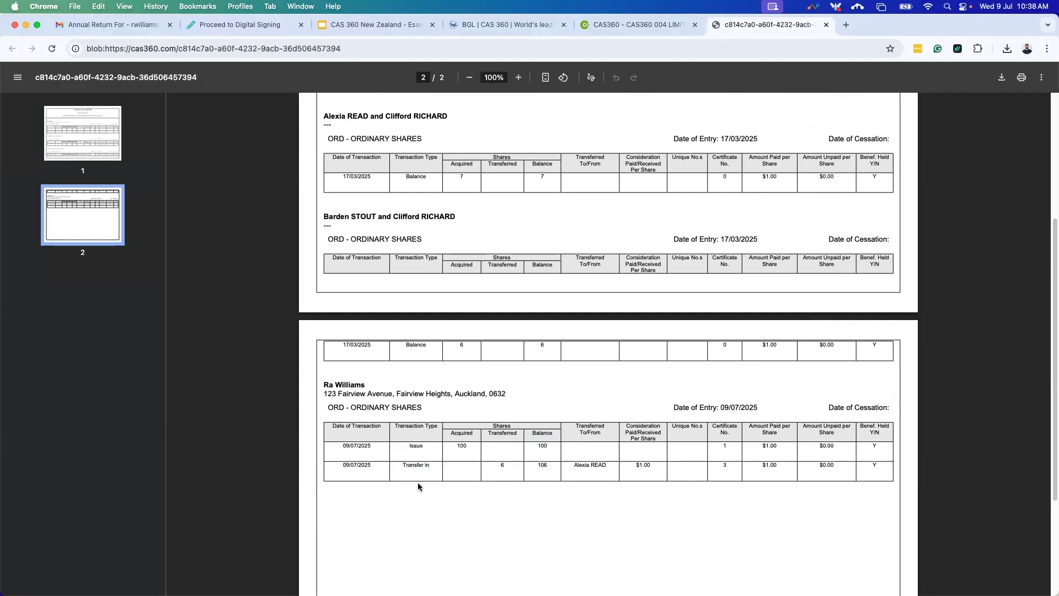
scroll(430, 479, "up", 2)
scroll(437, 475, "up", 6)
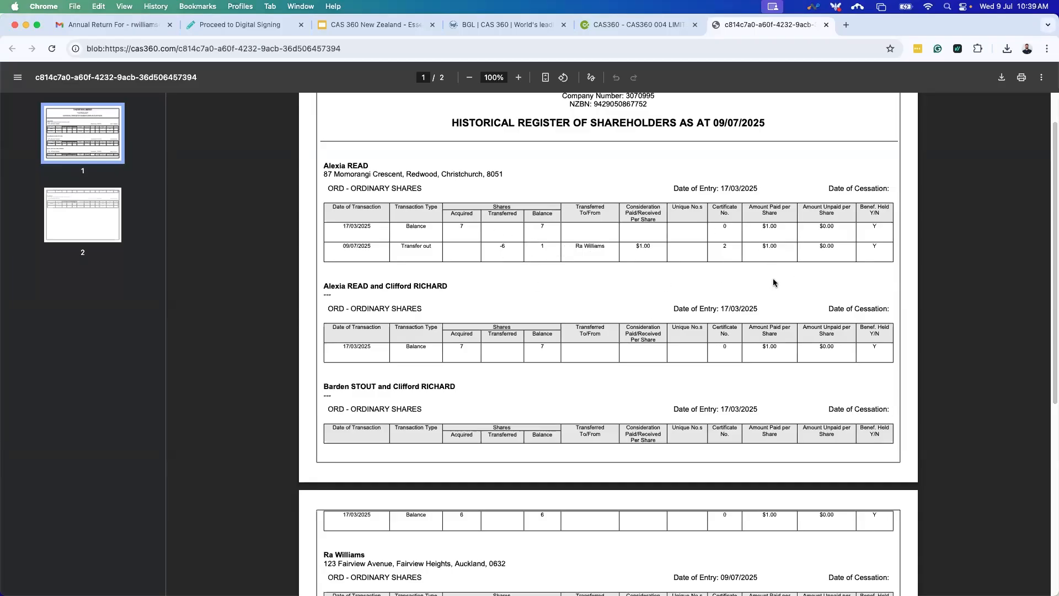
left_click(825, 25)
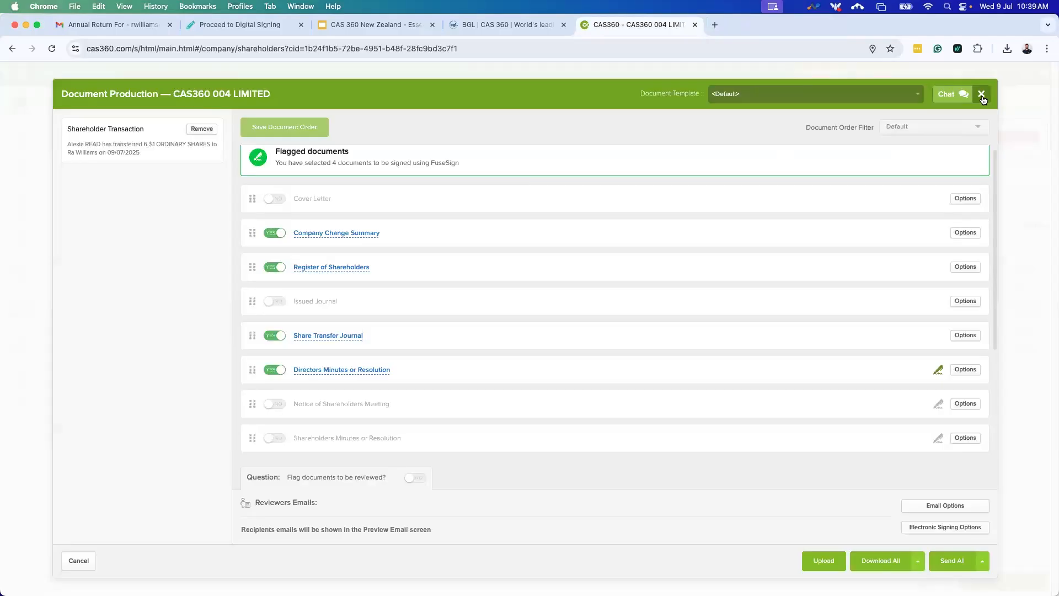
Review the prepared document list and close the Document Production window.
scroll(522, 350, "down", 3)
scroll(579, 299, "down", 1)
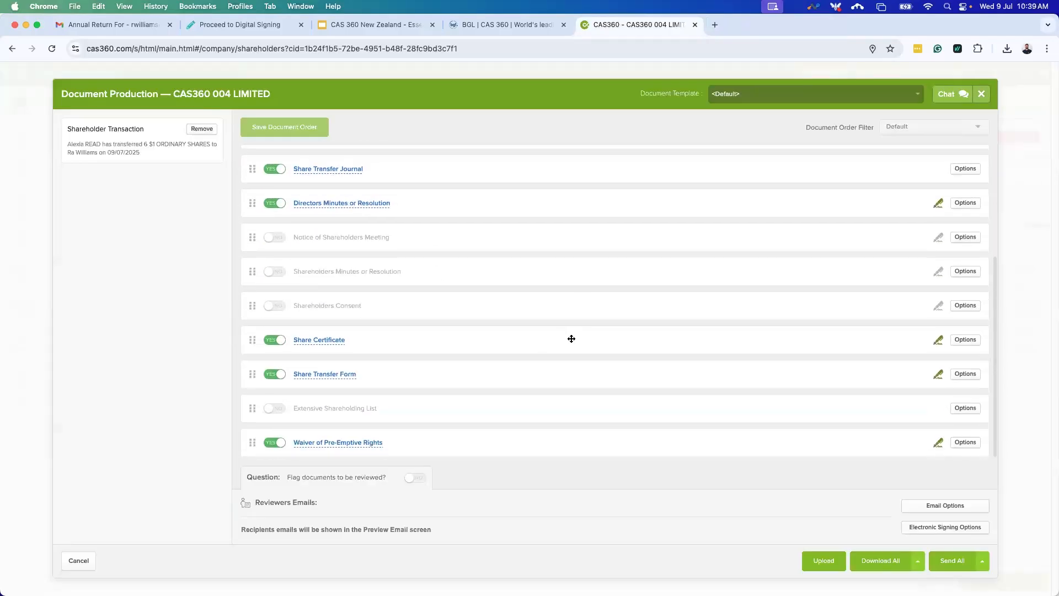
scroll(610, 339, "up", 3)
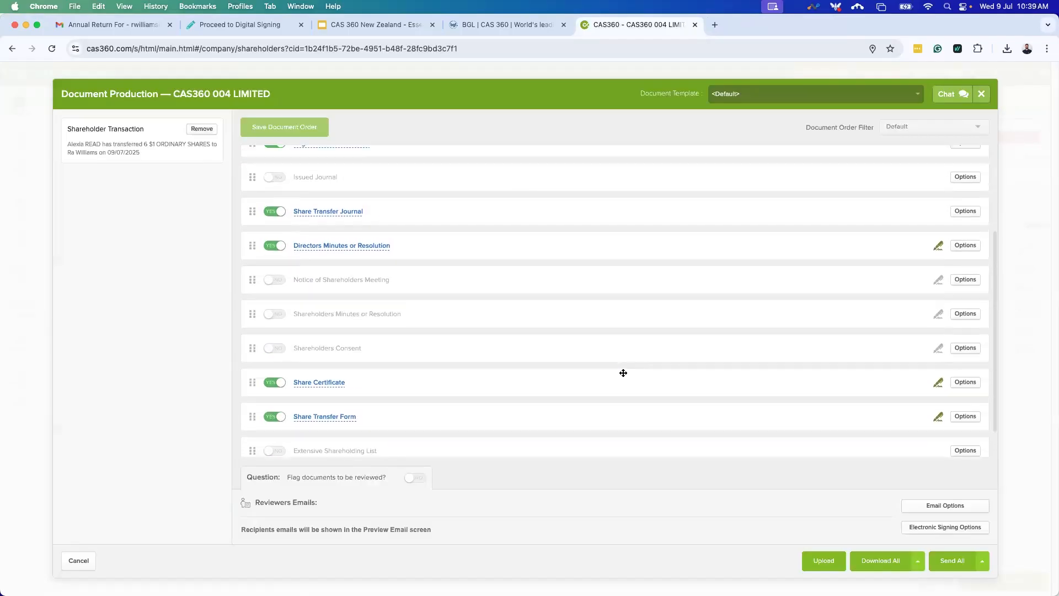
scroll(623, 372, "up", 2)
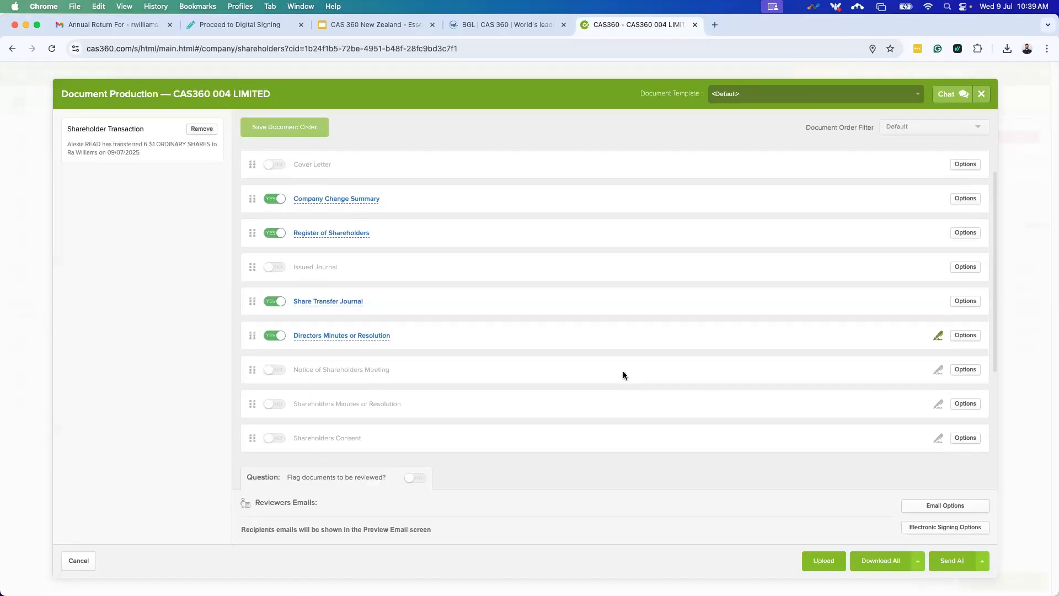
scroll(386, 281, "down", 1)
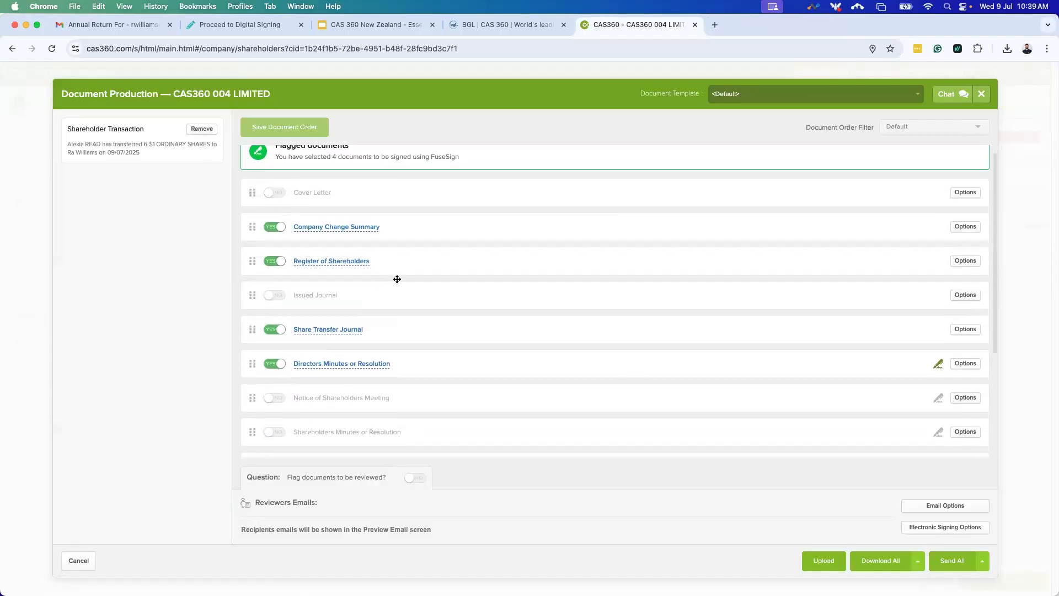
scroll(433, 413, "down", 3)
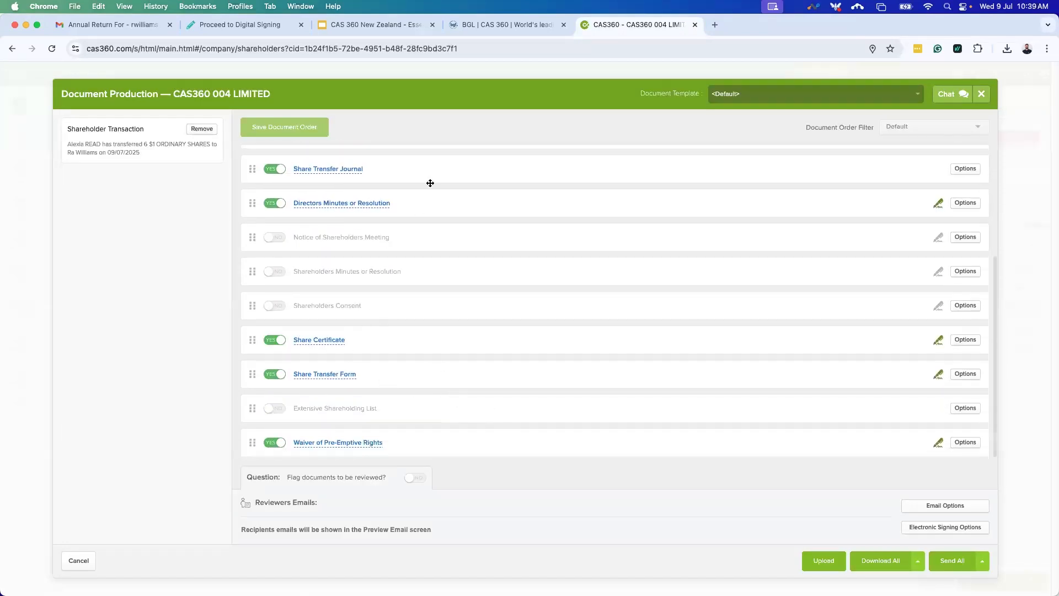
left_click(980, 96)
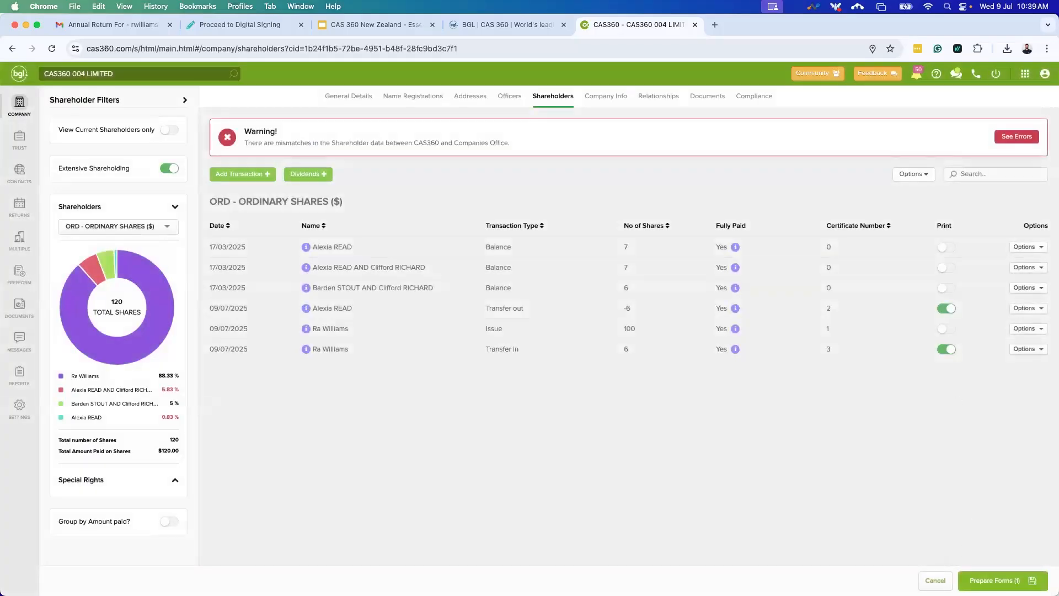
Cancel form preparation to clear the print marks and open the transaction types list.
left_click(936, 580)
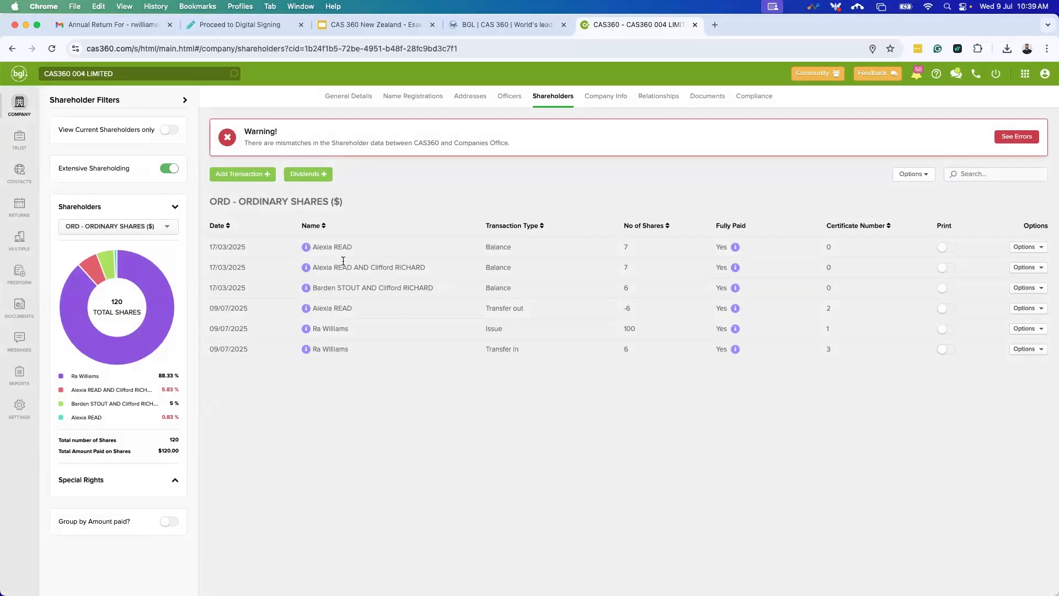
left_click(230, 180)
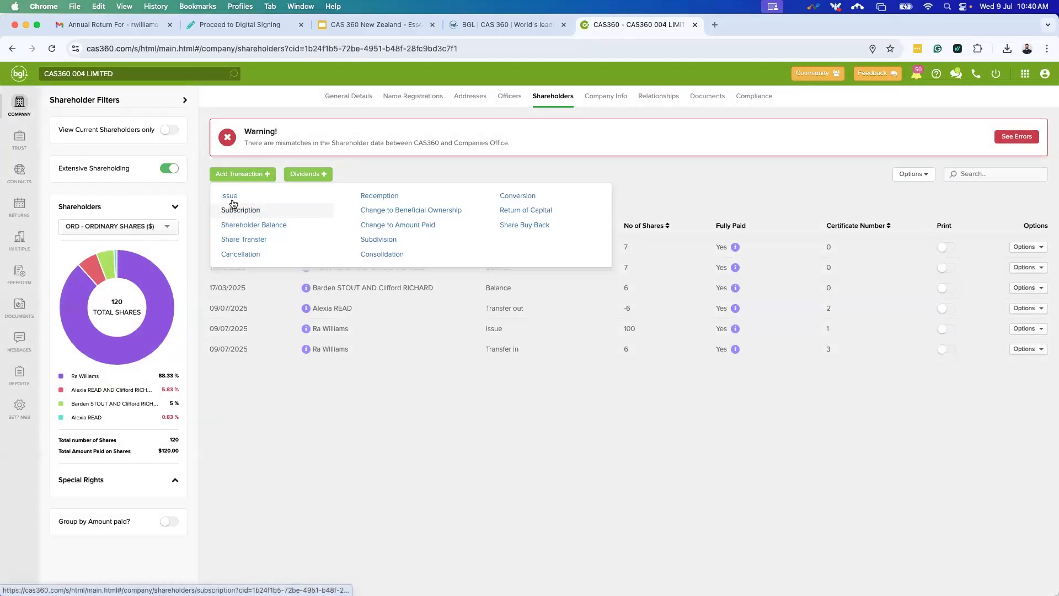
Start a share issue of 100 ORD ordinary $1 fully paid shares to the joint holding.
left_click(232, 200)
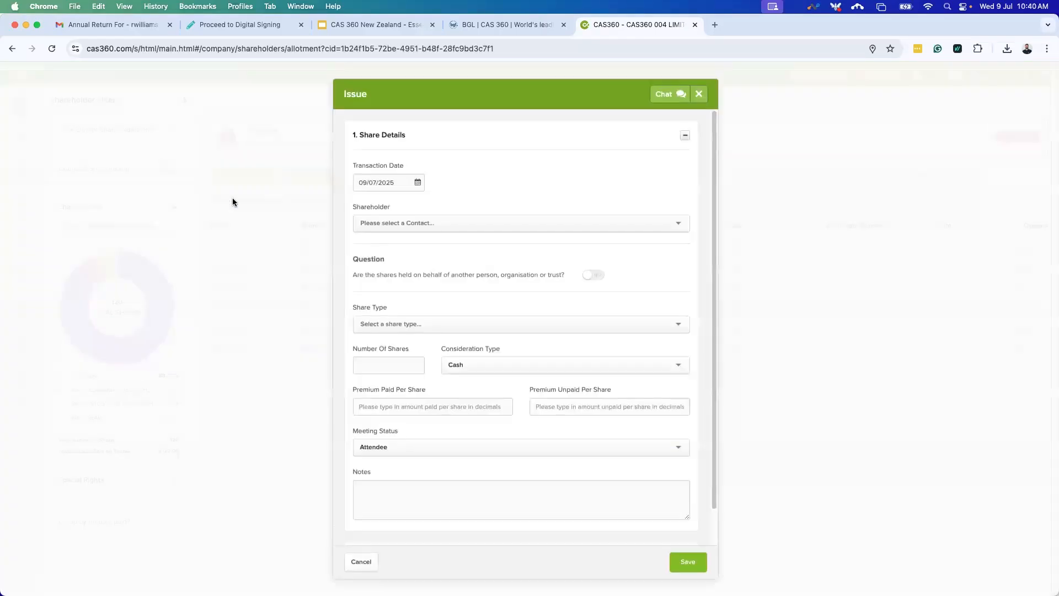
left_click(424, 227)
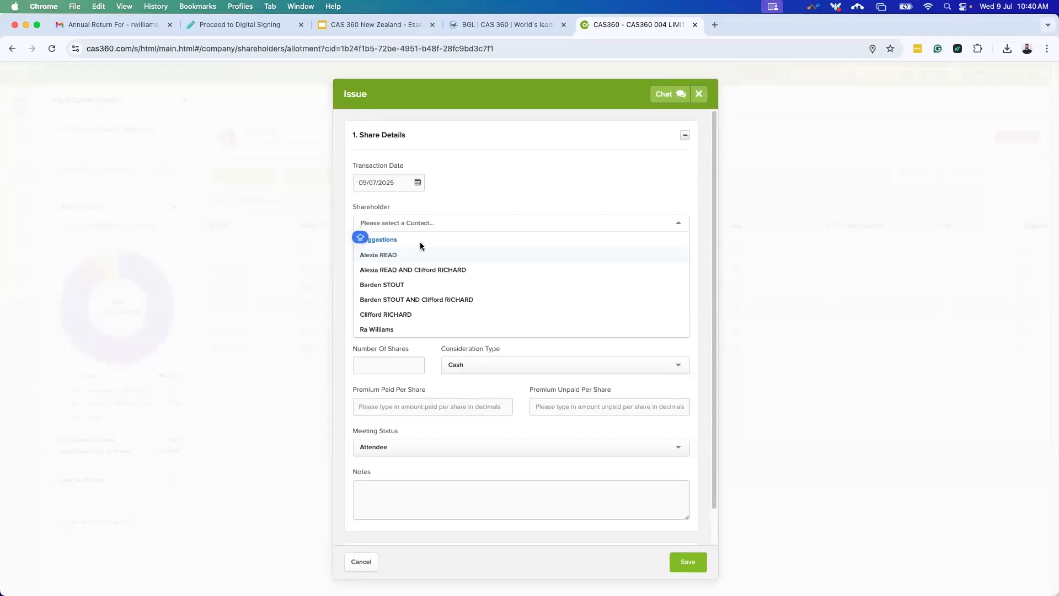
type("ALEXIA")
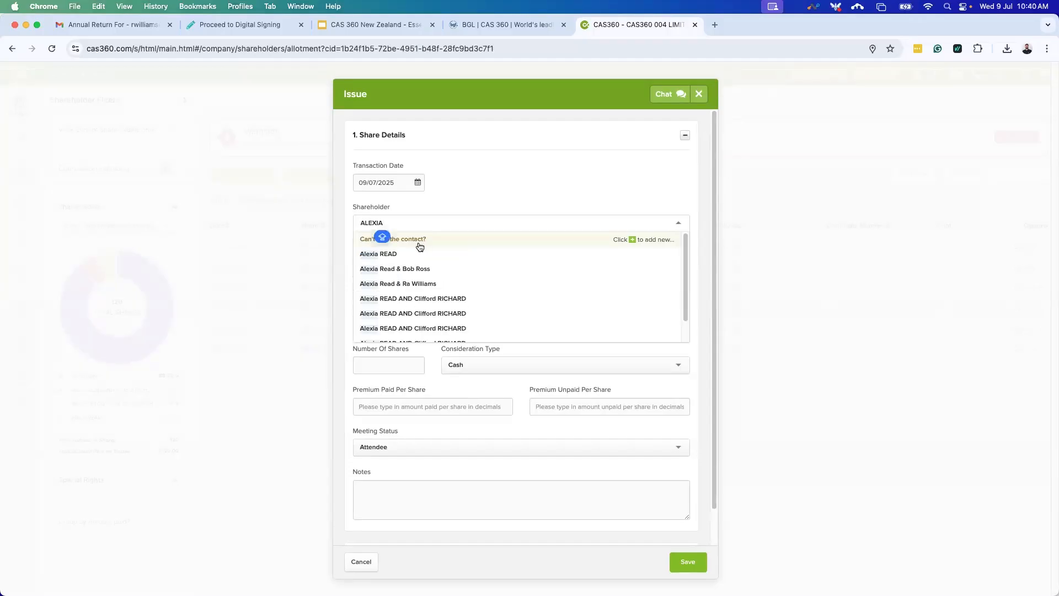
left_click(411, 284)
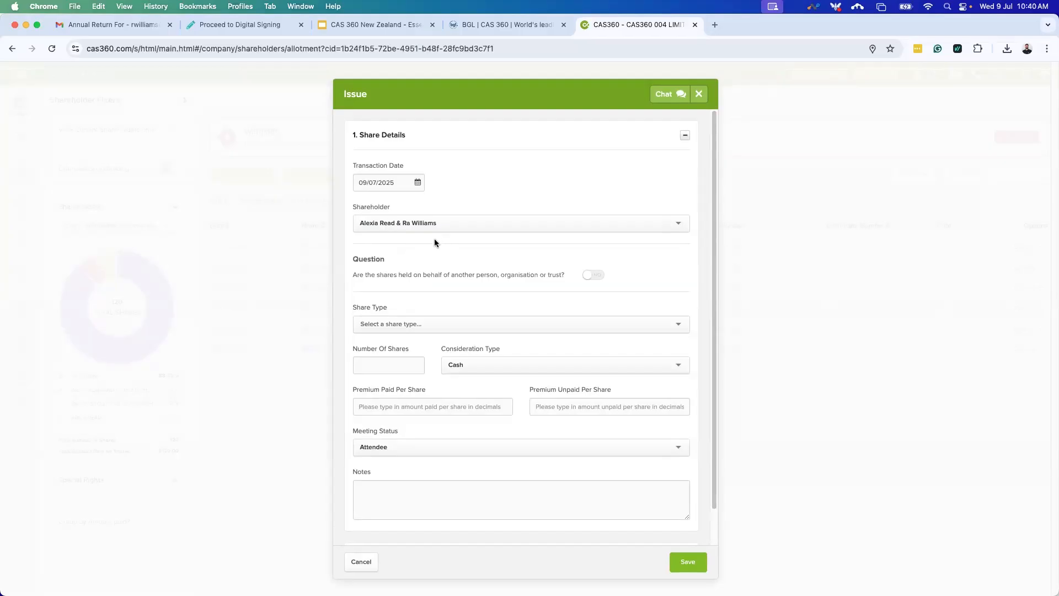
left_click(491, 325)
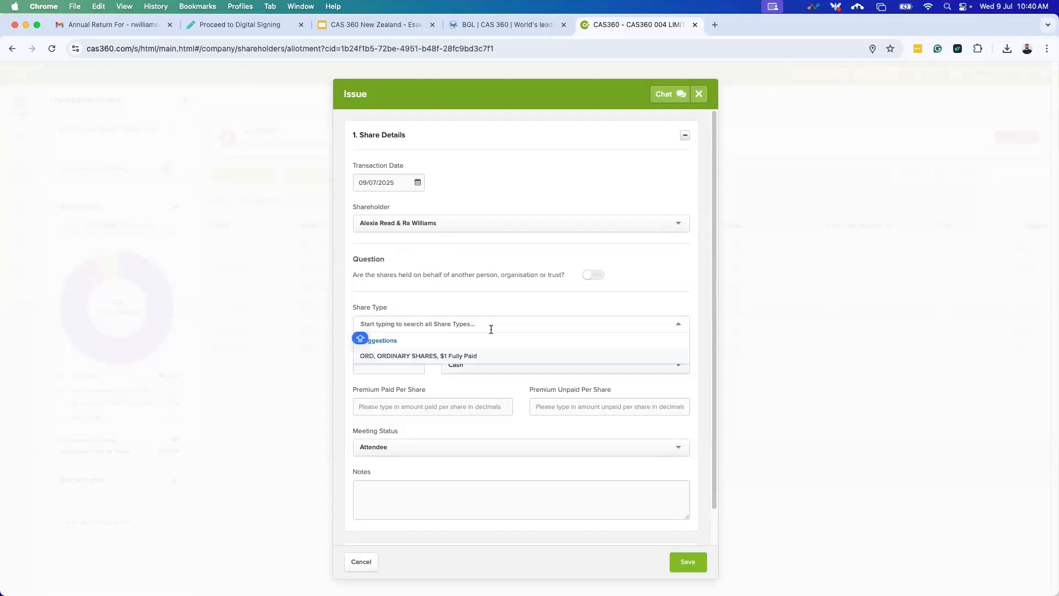
left_click(486, 350)
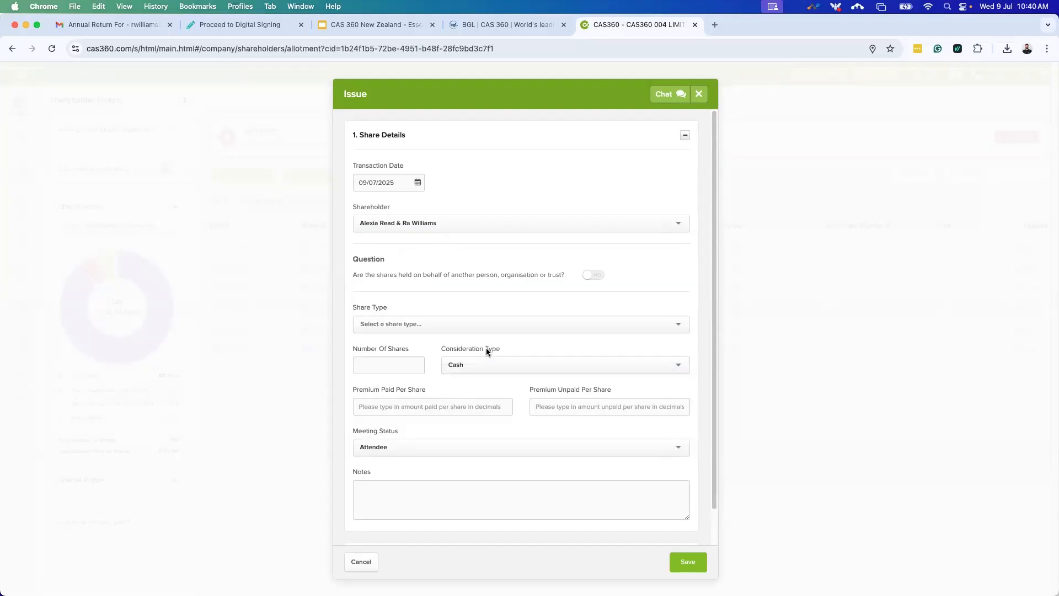
left_click(374, 364)
type("100")
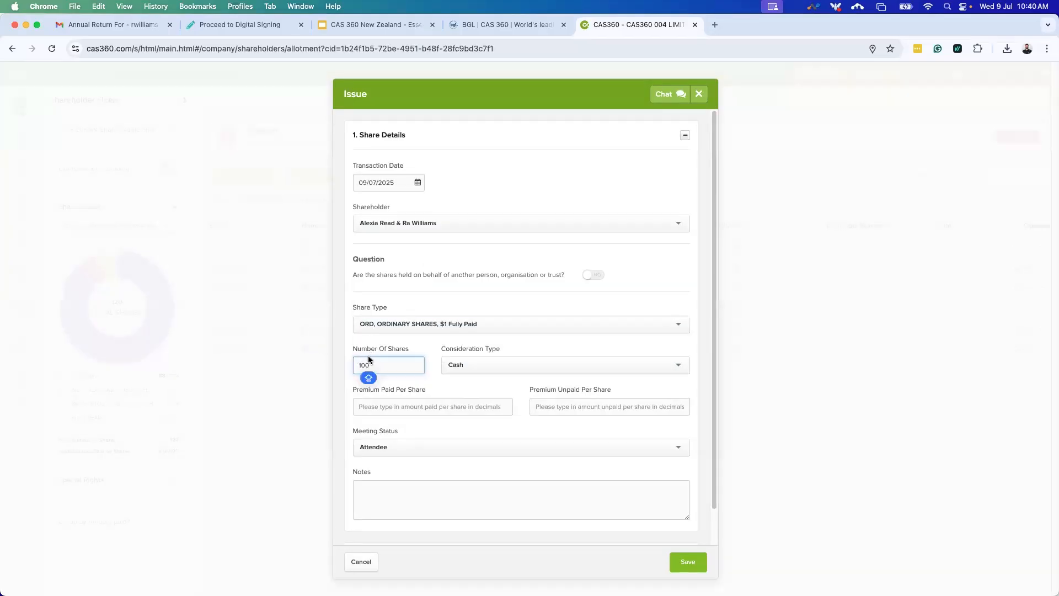
Enter a $5 premium paid per share and save the issue.
scroll(483, 400, "down", 1)
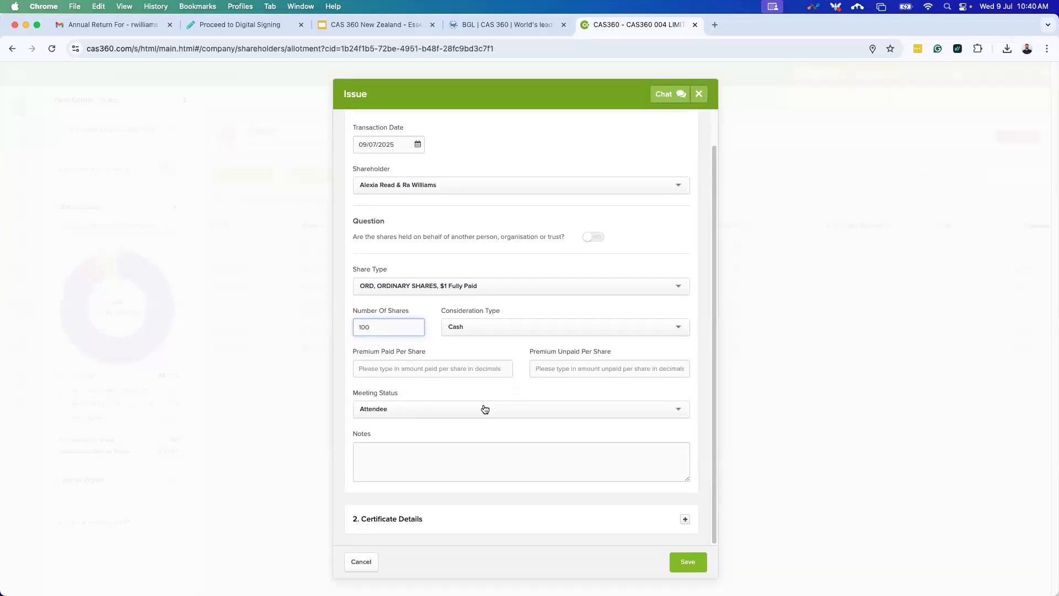
left_click(534, 518)
scroll(445, 437, "down", 4)
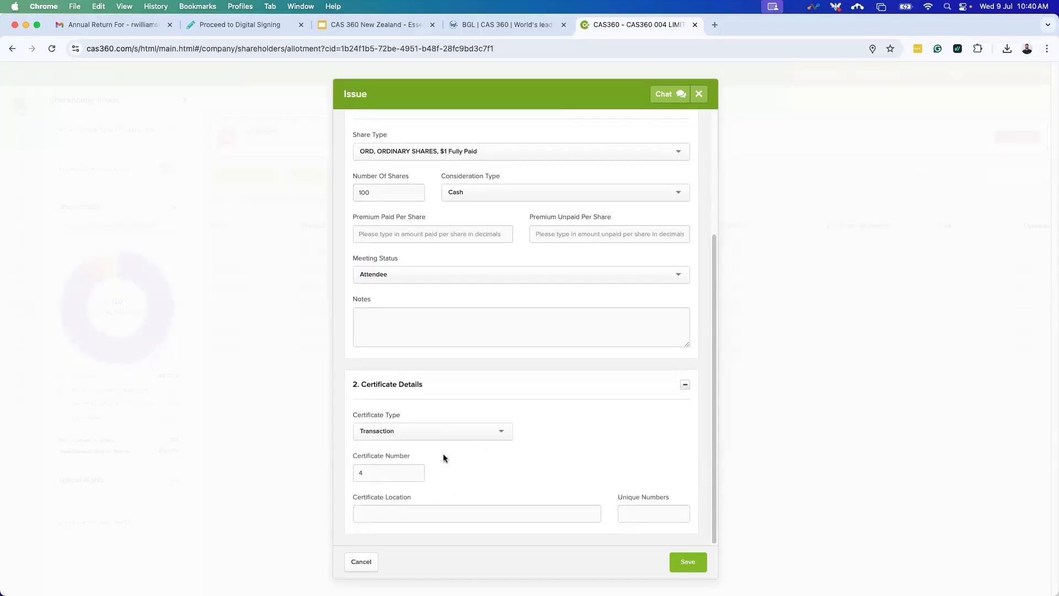
scroll(506, 488, "up", 1)
scroll(506, 488, "up", 3)
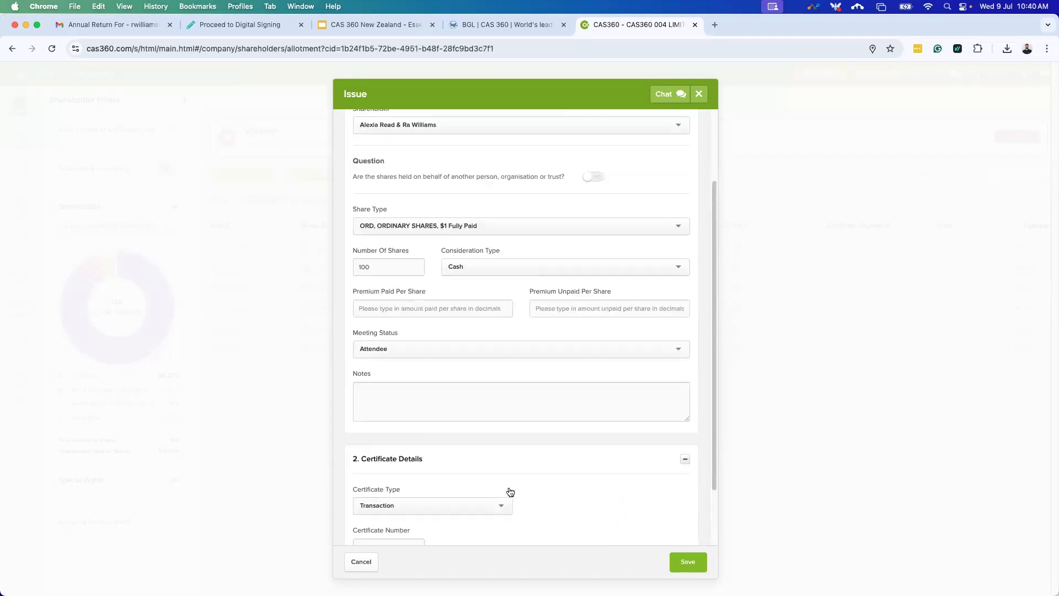
left_click(469, 324)
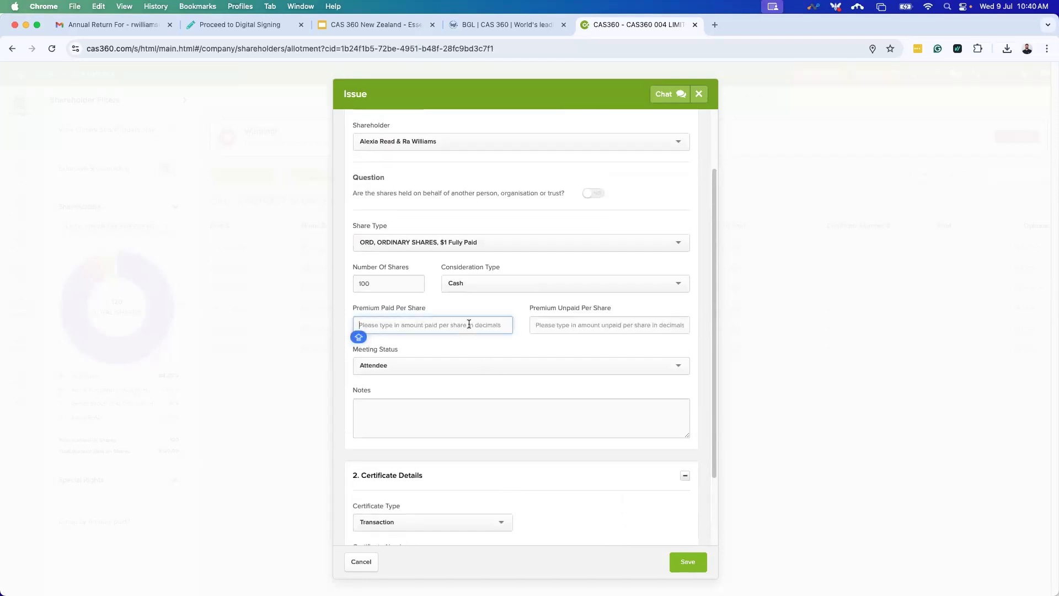
type("5")
left_click(633, 326)
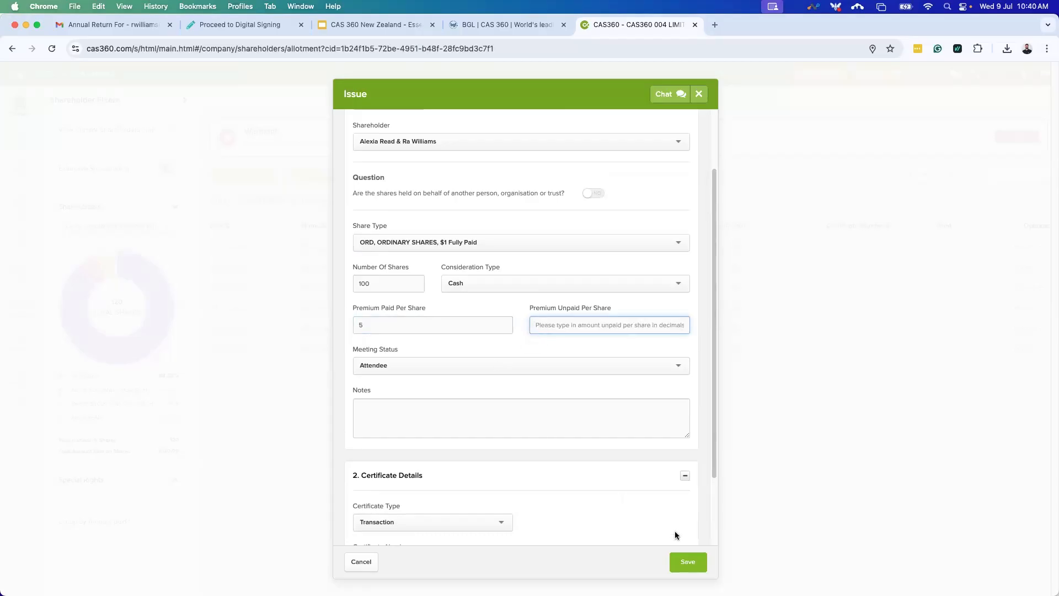
scroll(677, 535, "down", 1)
left_click(694, 569)
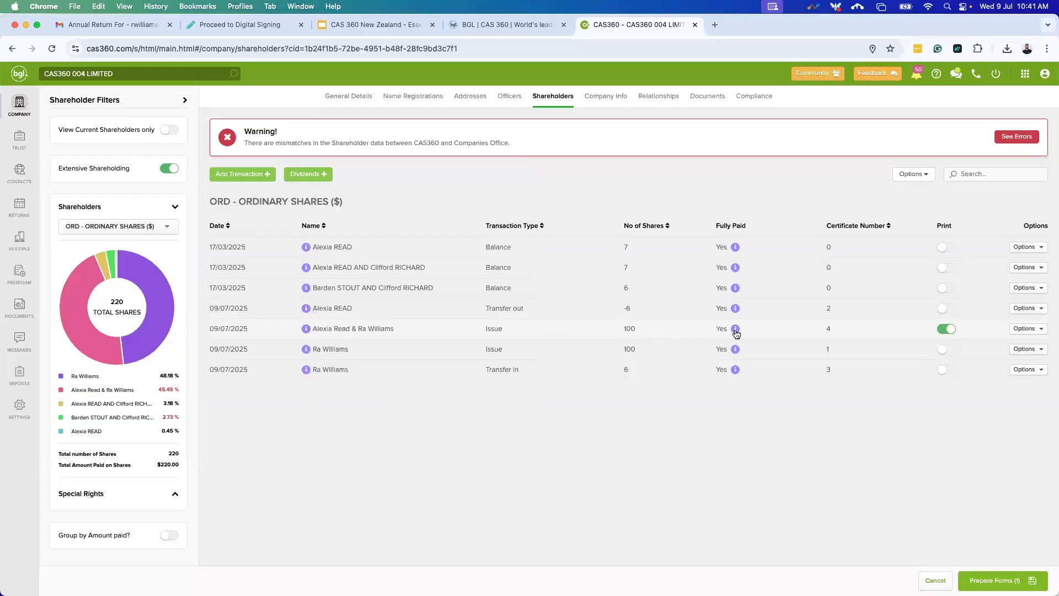
Include Shareholders Consent, Minutes or Resolution and Notice of Meeting, then preview the register.
mouse_move(736, 331)
left_click(999, 577)
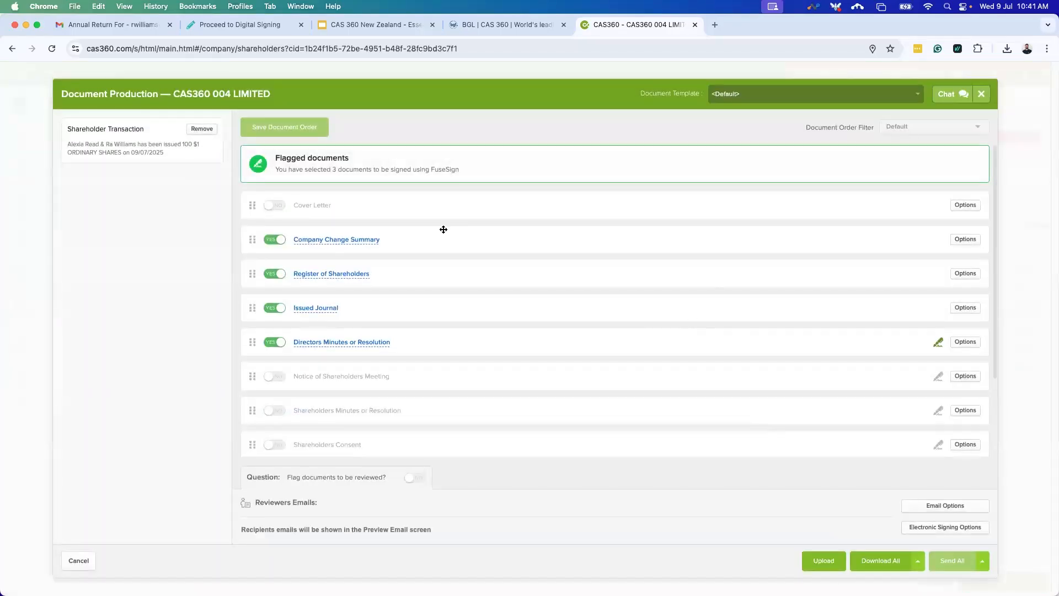
scroll(480, 244, "down", 3)
scroll(420, 386, "down", 1)
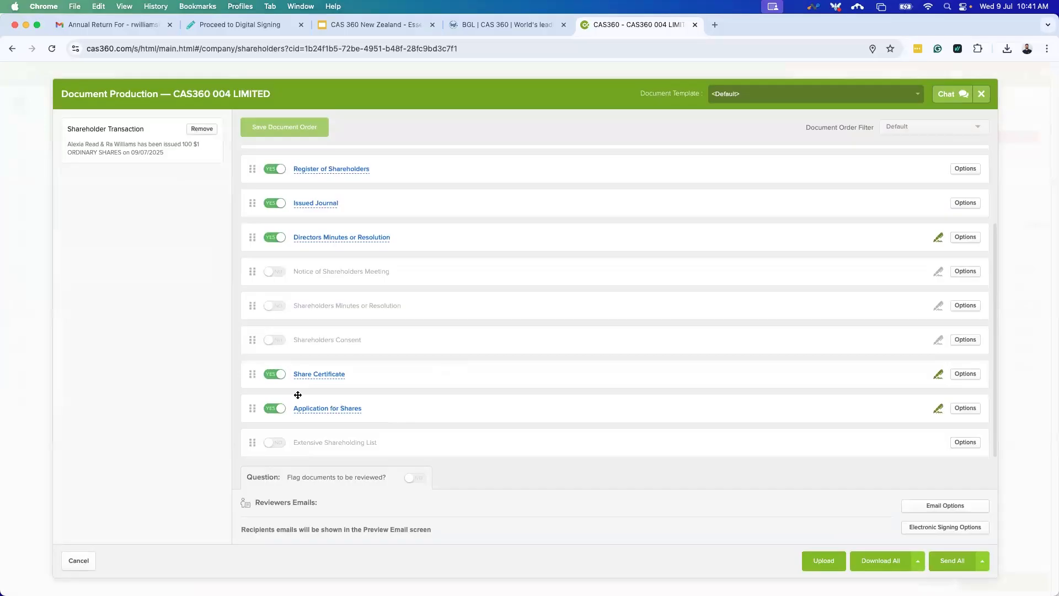
left_click(277, 341)
left_click(276, 307)
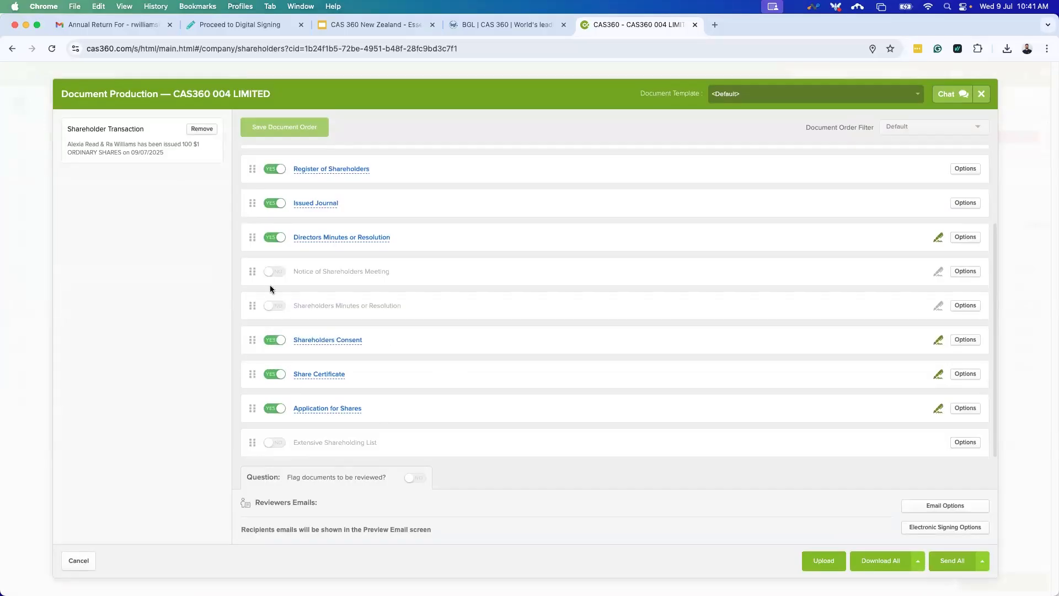
left_click(274, 274)
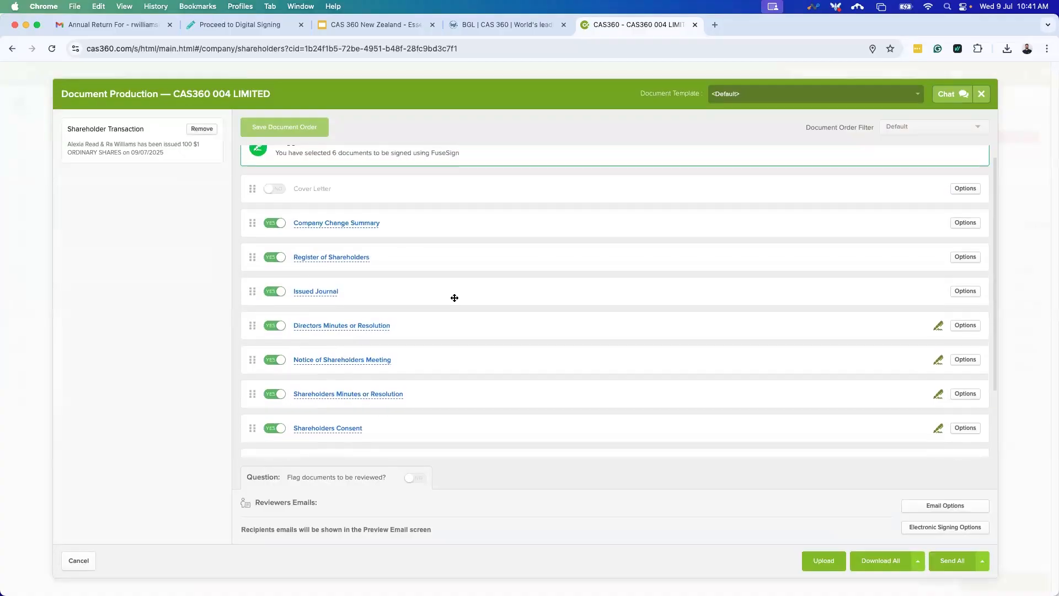
left_click(321, 260)
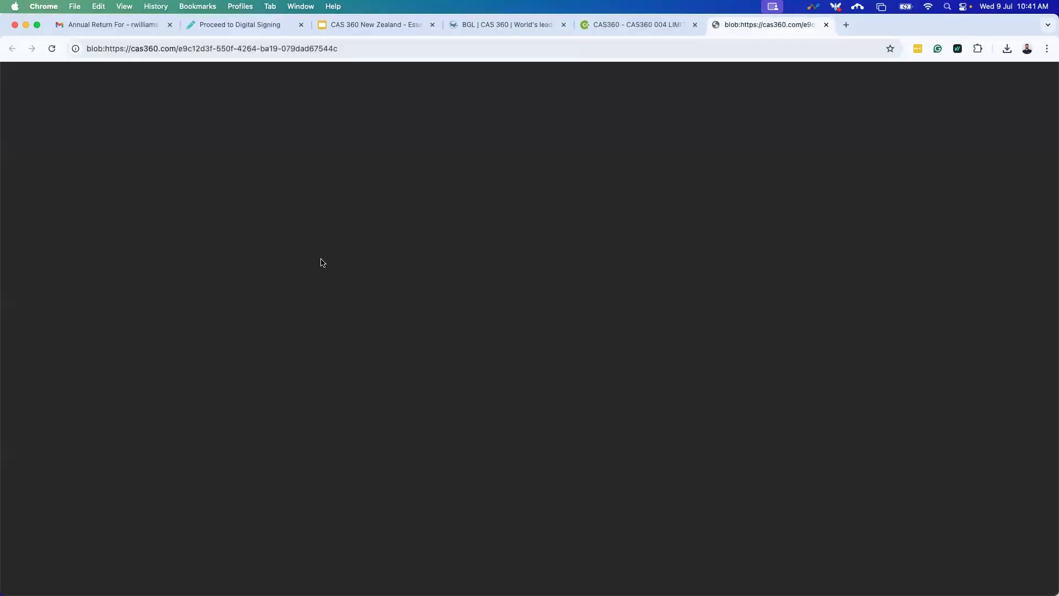
Check the joint holders' 100-share issue entry in the register PDF, then close it.
scroll(428, 355, "down", 5)
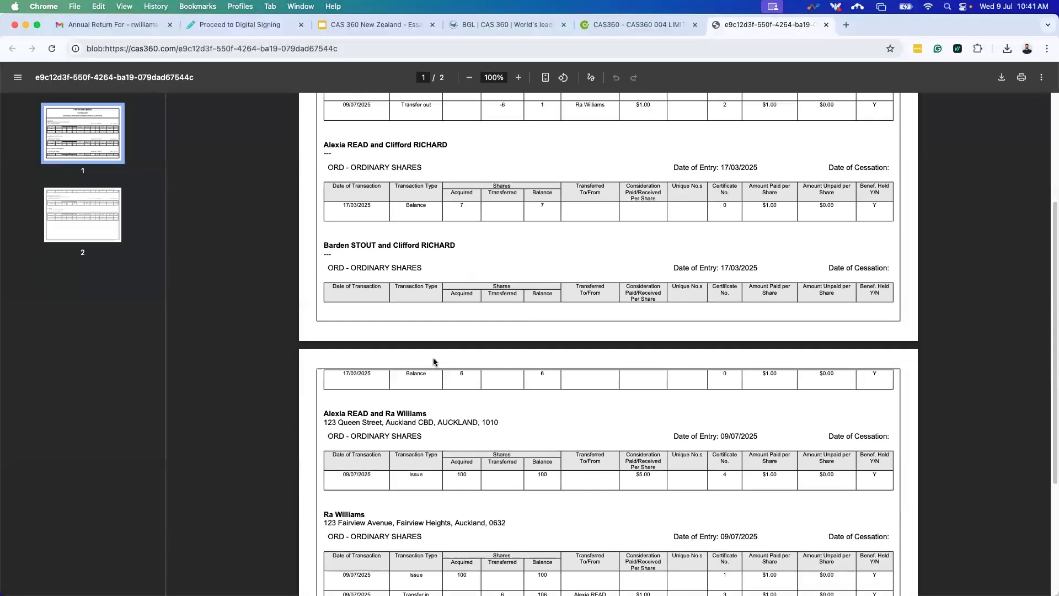
left_click_drag(324, 326, 457, 335)
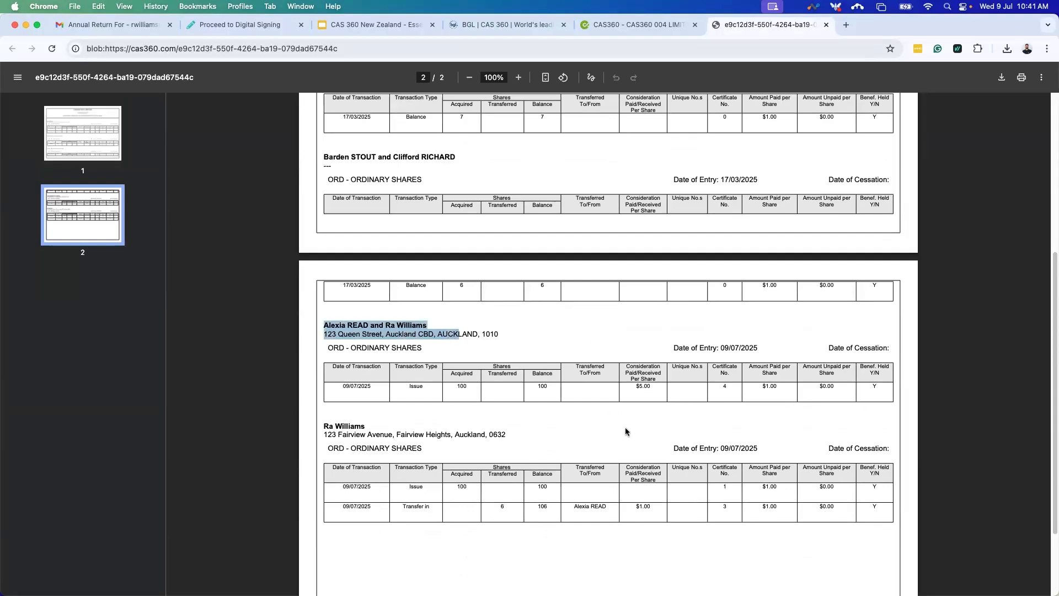
left_click(826, 26)
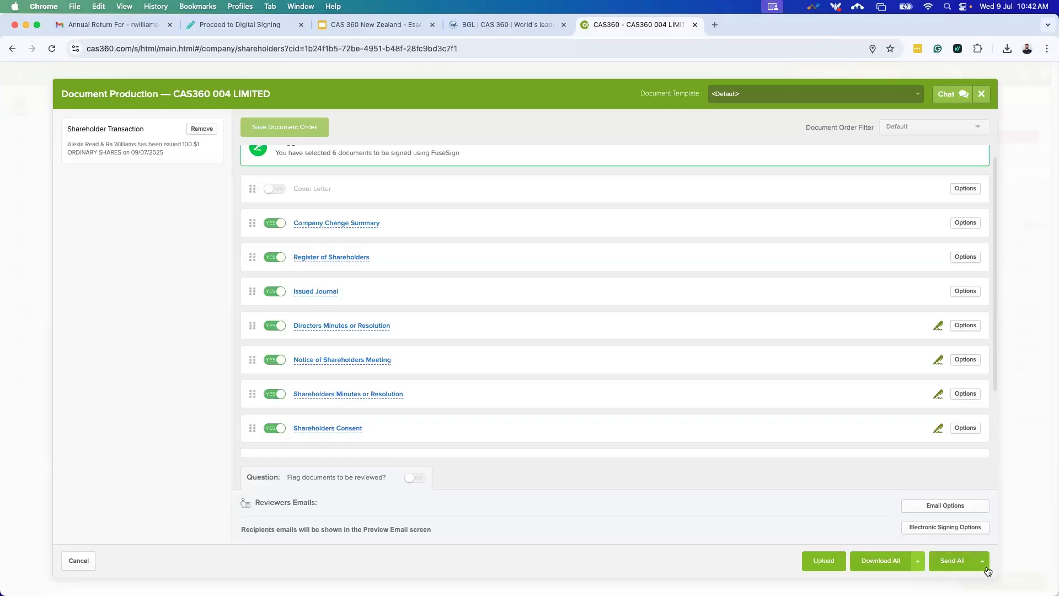
Choose 'Send All and Set-up automatic document reminders' for the CAS360 004 LIMITED documents.
scroll(683, 396, "up", 1)
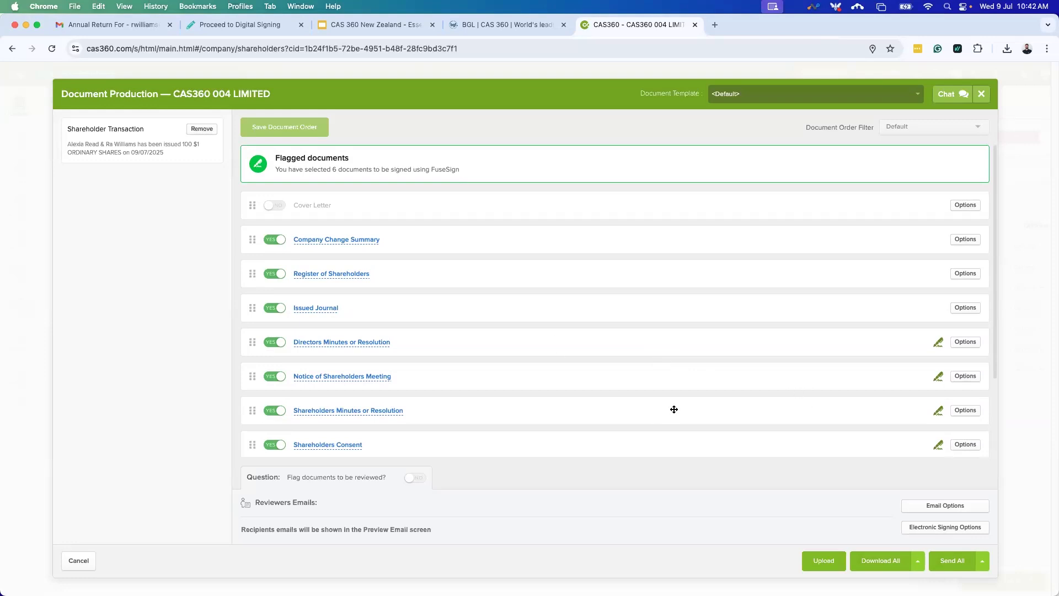
left_click(982, 562)
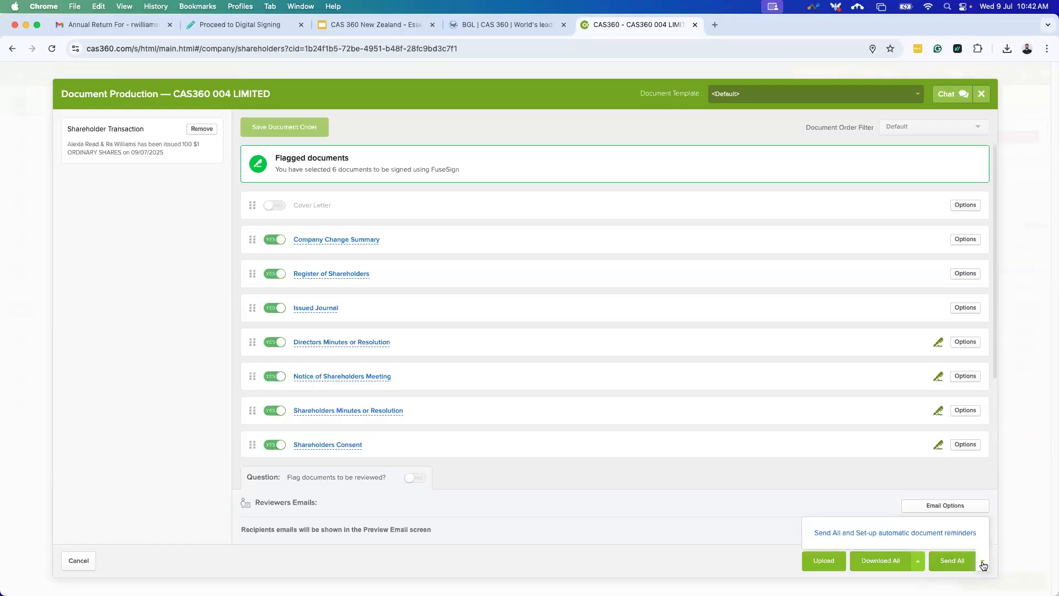
left_click(867, 542)
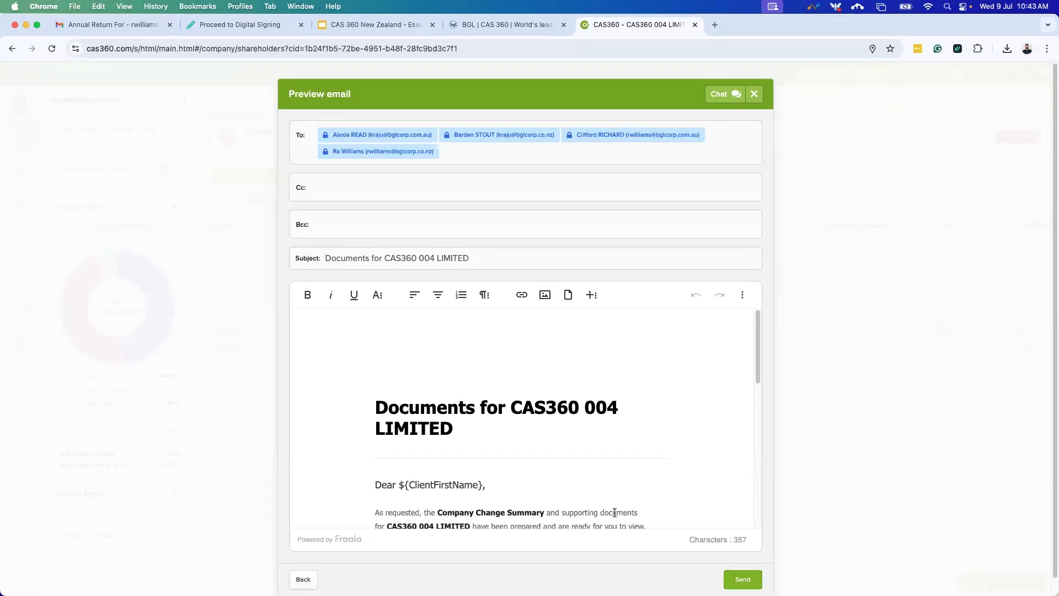
Read through the 'Documents for CAS360 004 LIMITED' email body and send it to the four shareholders.
scroll(634, 503, "down", 1)
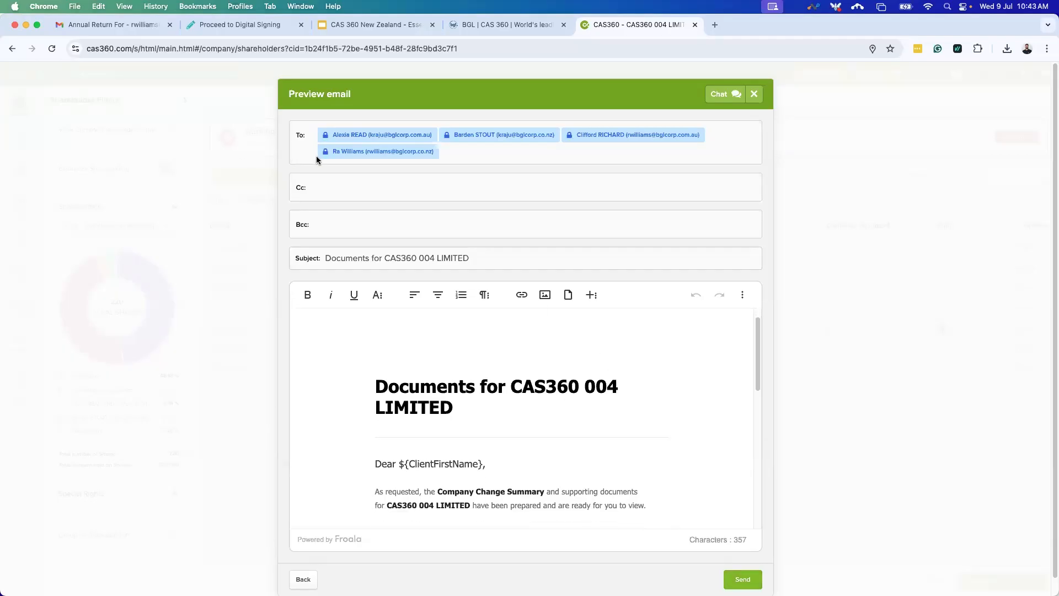
scroll(561, 406, "down", 2)
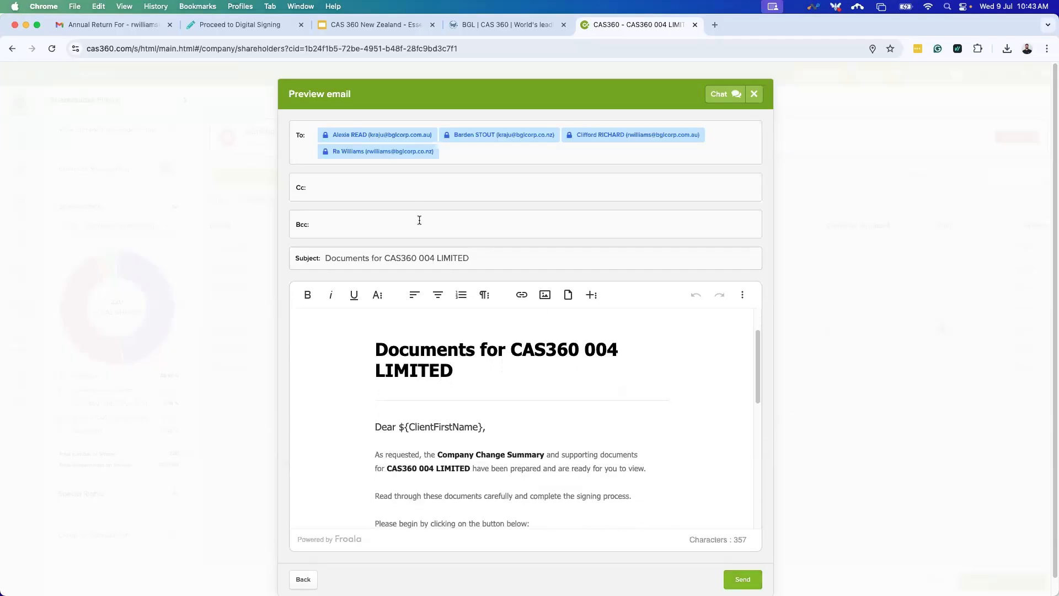
scroll(567, 487, "down", 2)
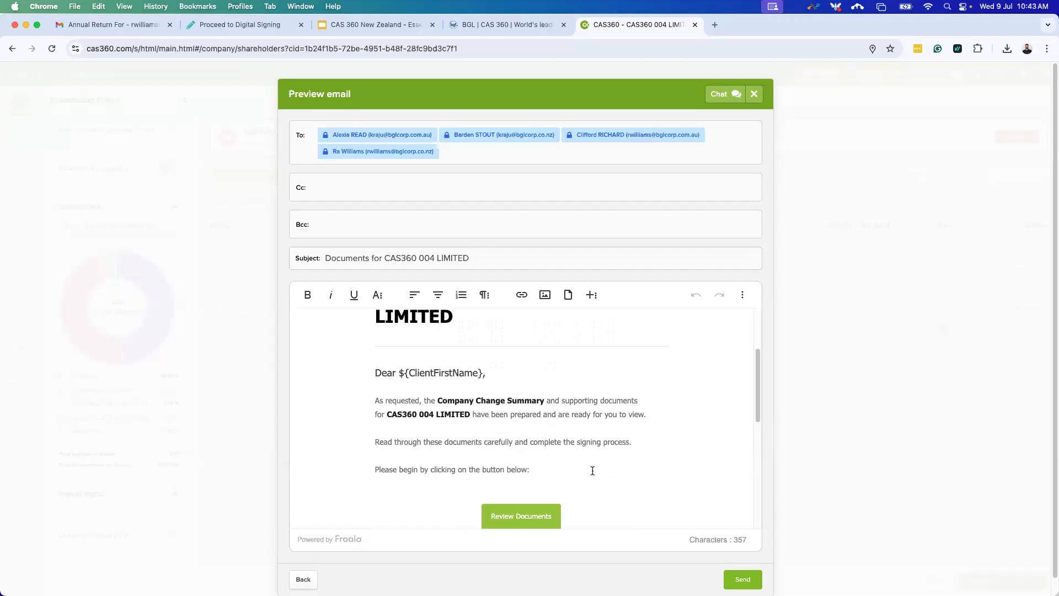
left_click(743, 578)
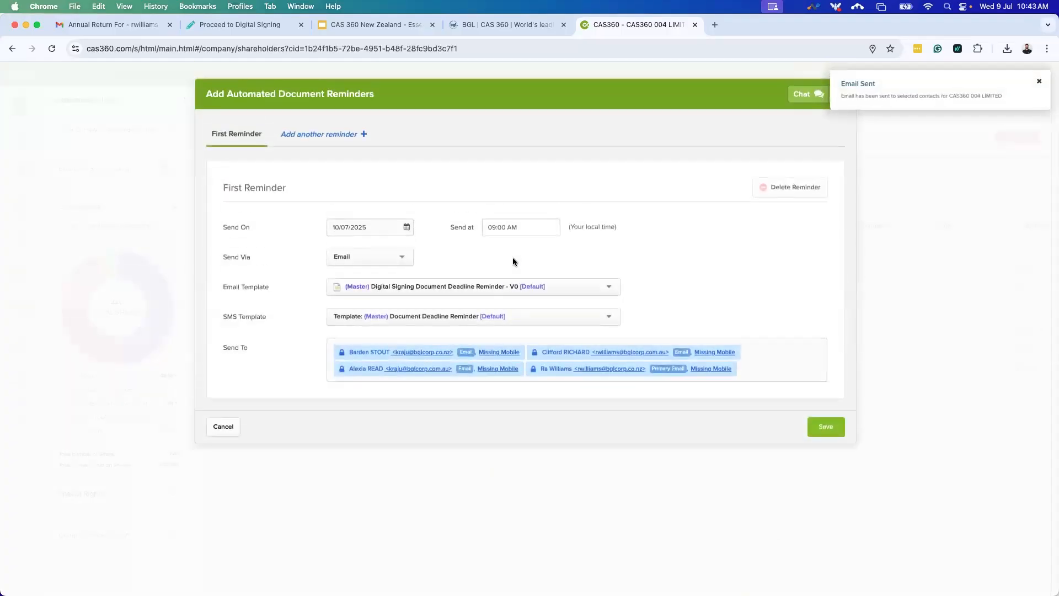
Add second, third and fourth reminders and review each reminder's schedule.
left_click(318, 134)
left_click(420, 142)
left_click(459, 142)
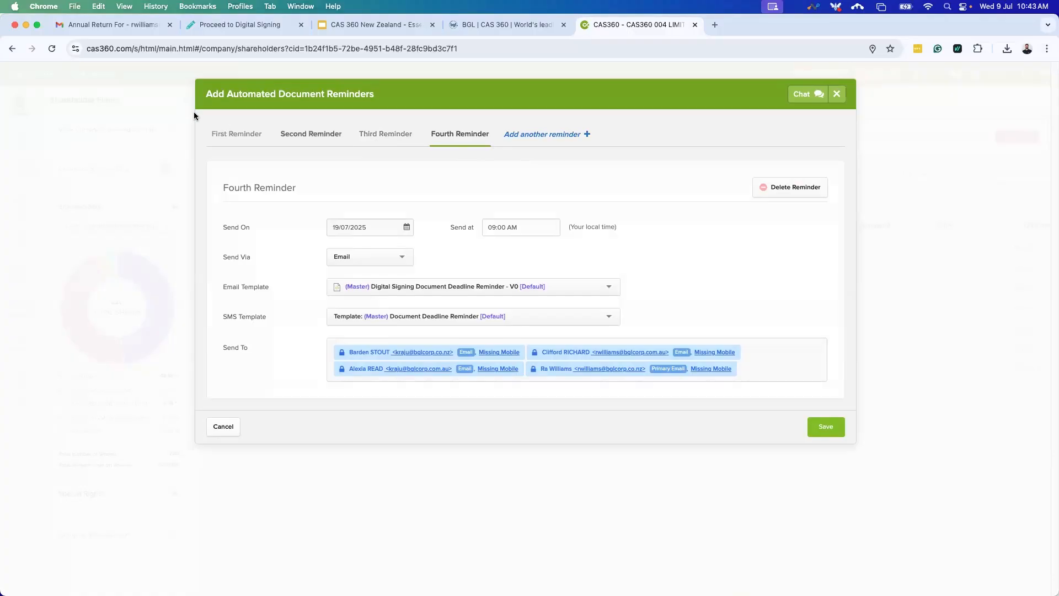
left_click(260, 139)
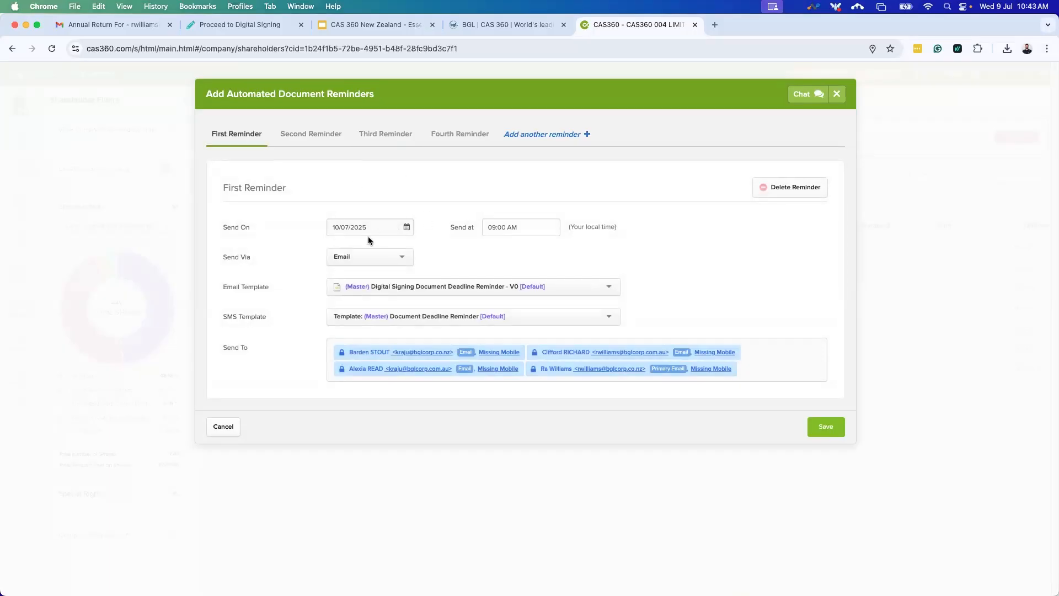
left_click(320, 137)
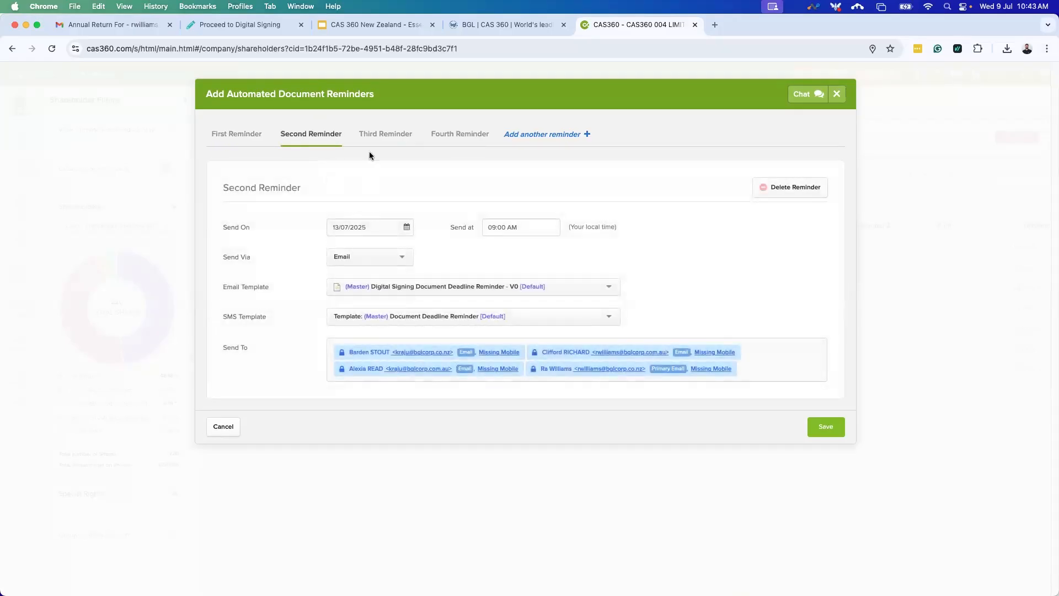
left_click(374, 134)
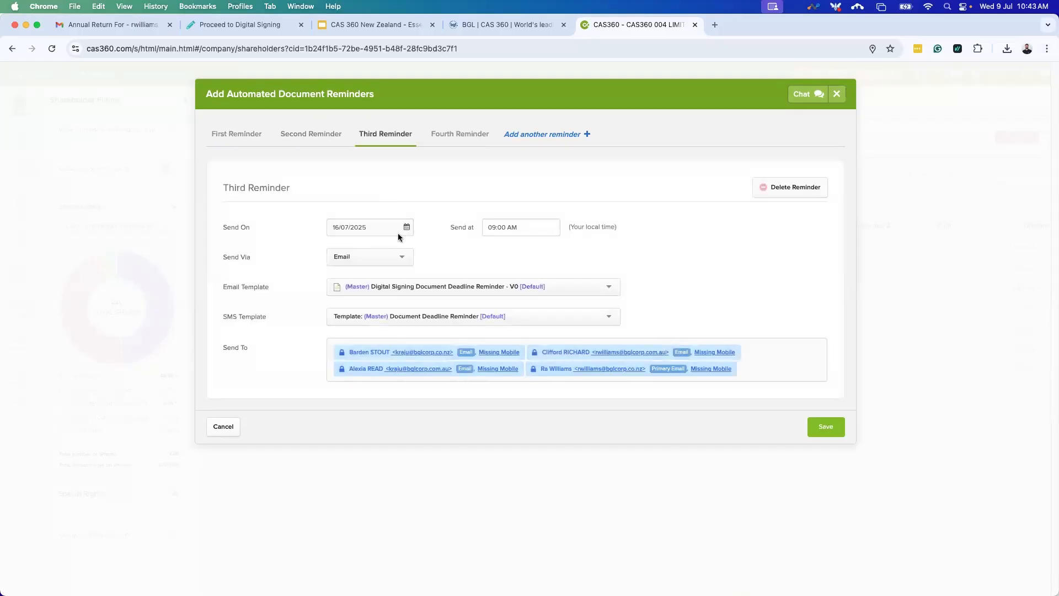
left_click(452, 138)
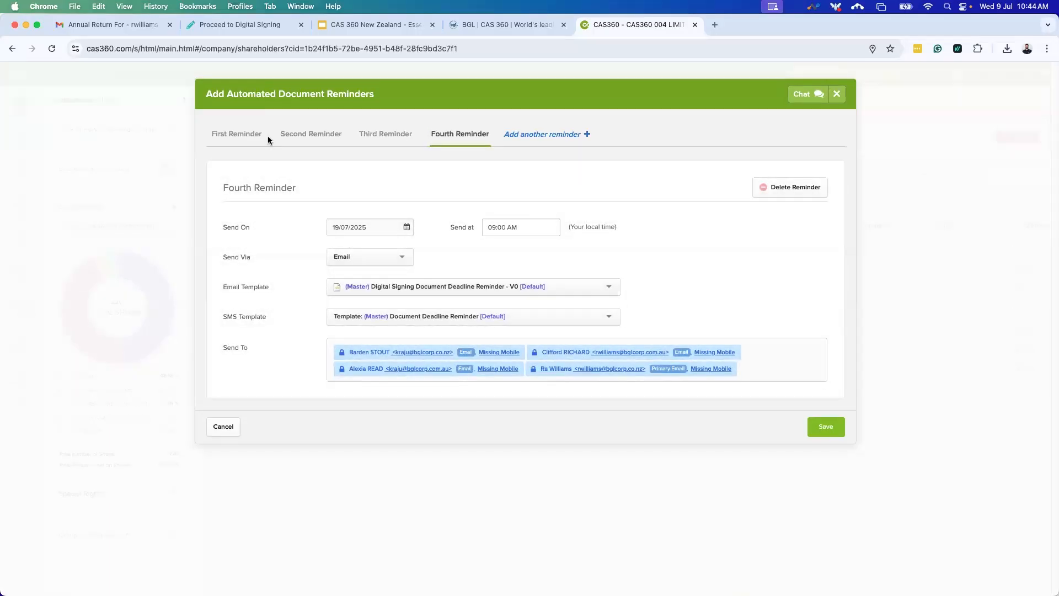
left_click(249, 134)
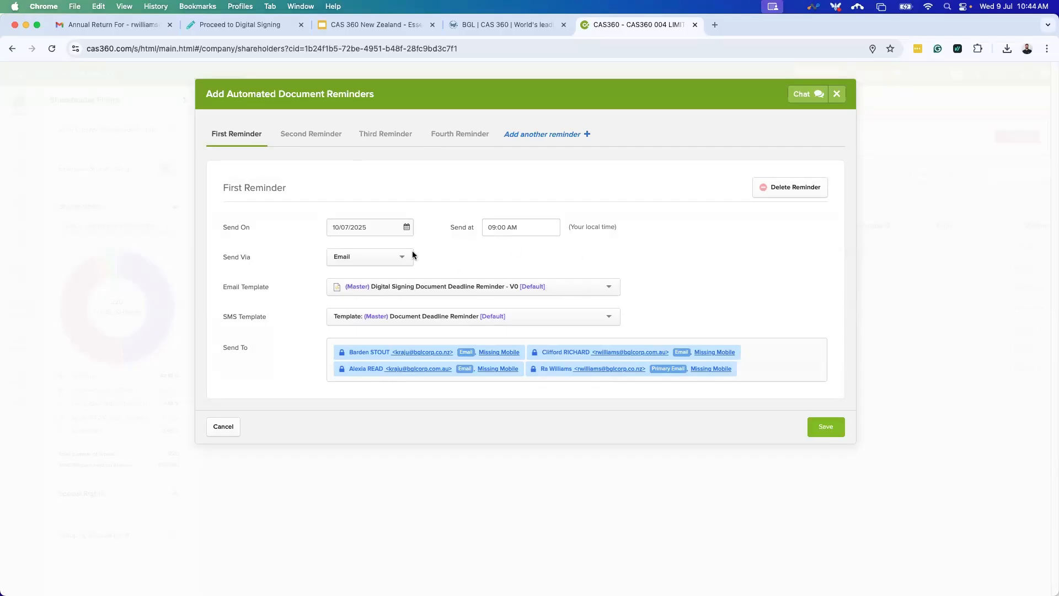
Check the available email templates unchanged, then cancel the reminder setup without saving.
left_click(330, 136)
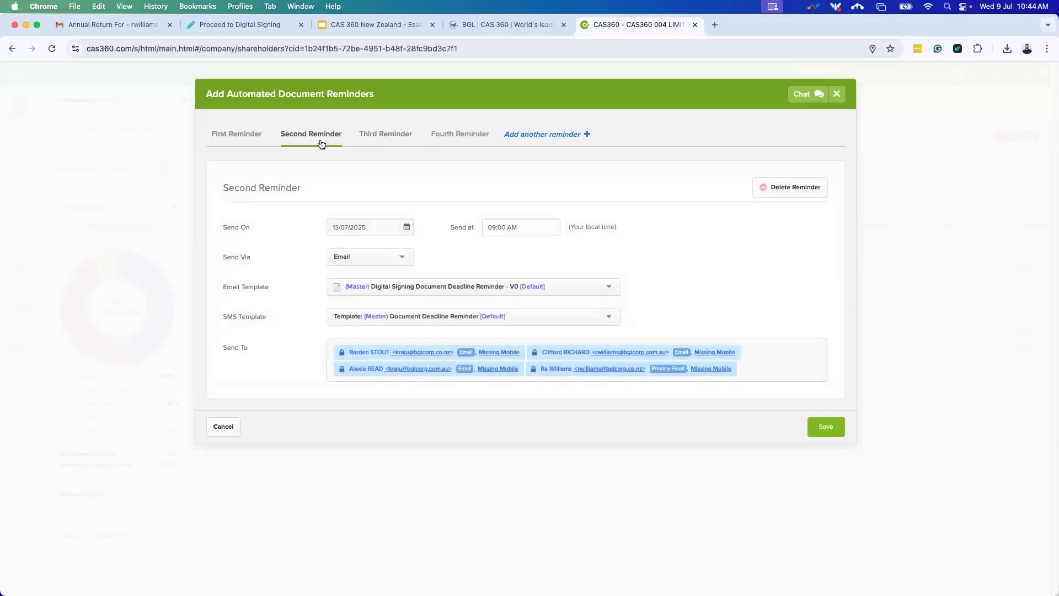
left_click(247, 138)
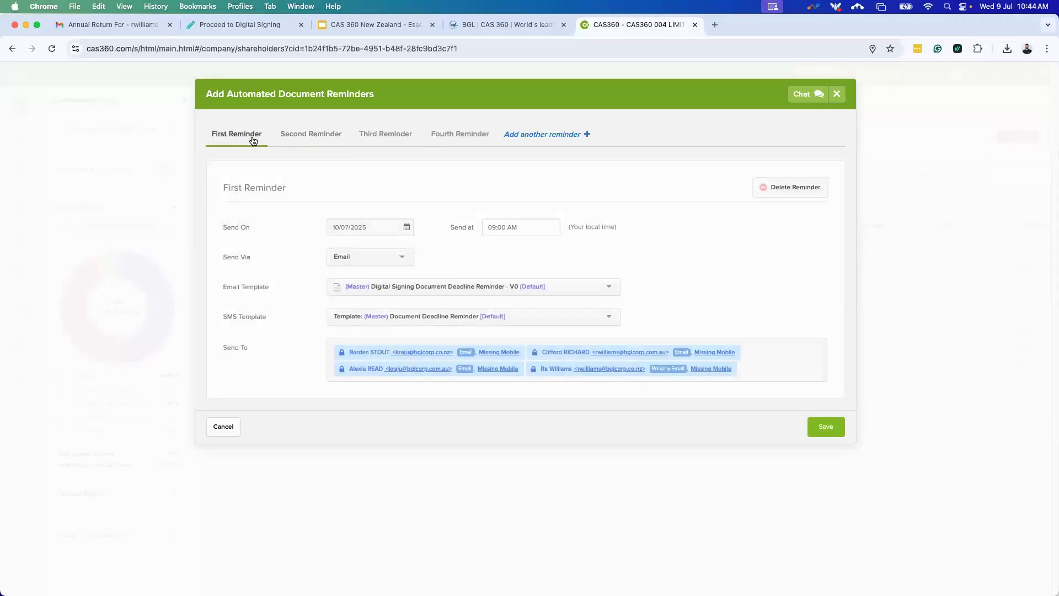
left_click(309, 135)
left_click(558, 290)
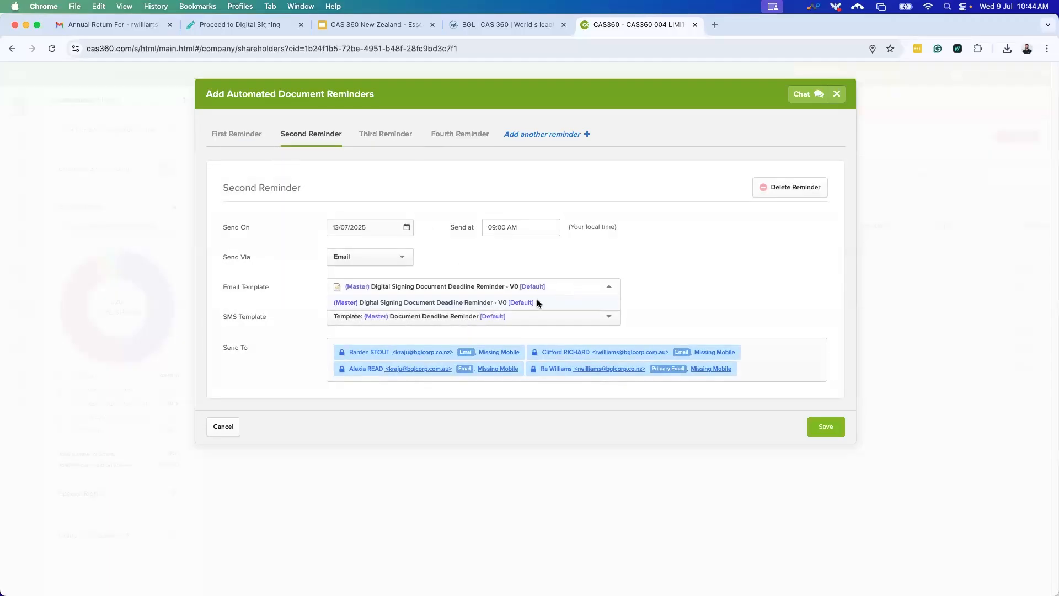
left_click(684, 298)
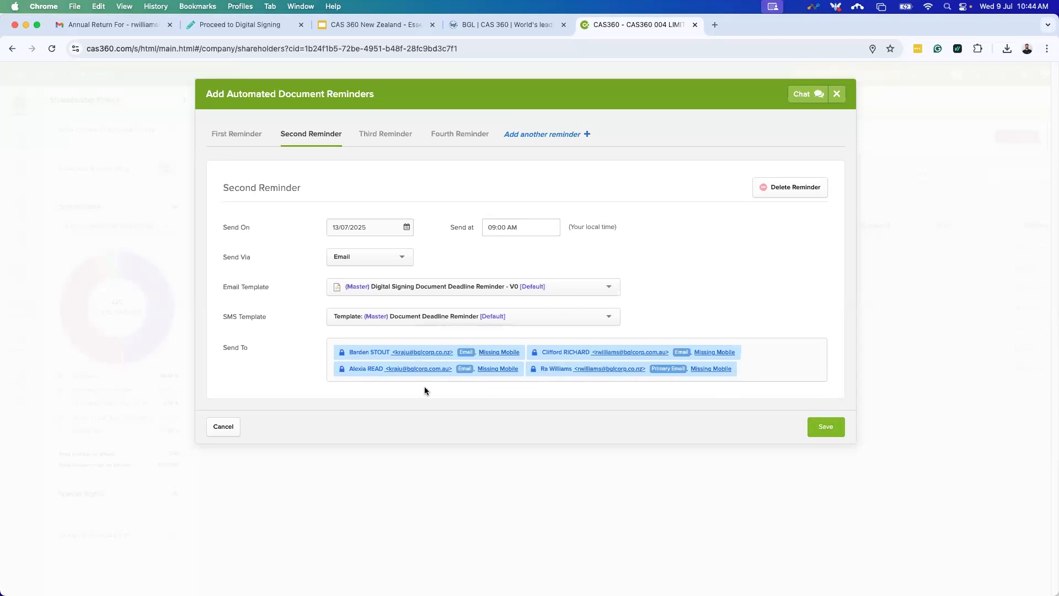
left_click(224, 426)
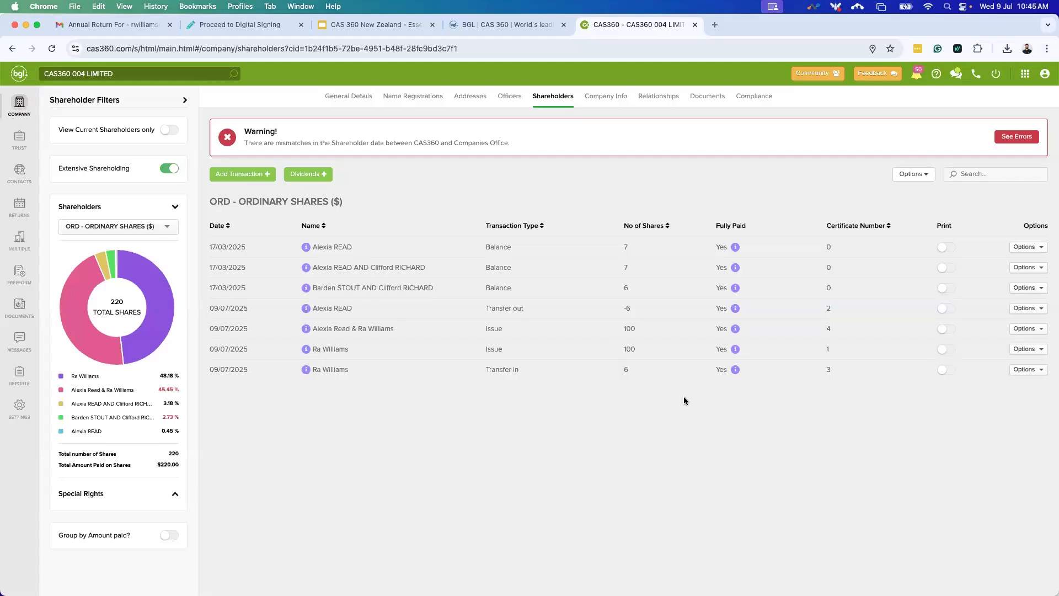
Mark the 6-share Transfer in row for printing and prepare its forms.
left_click(944, 369)
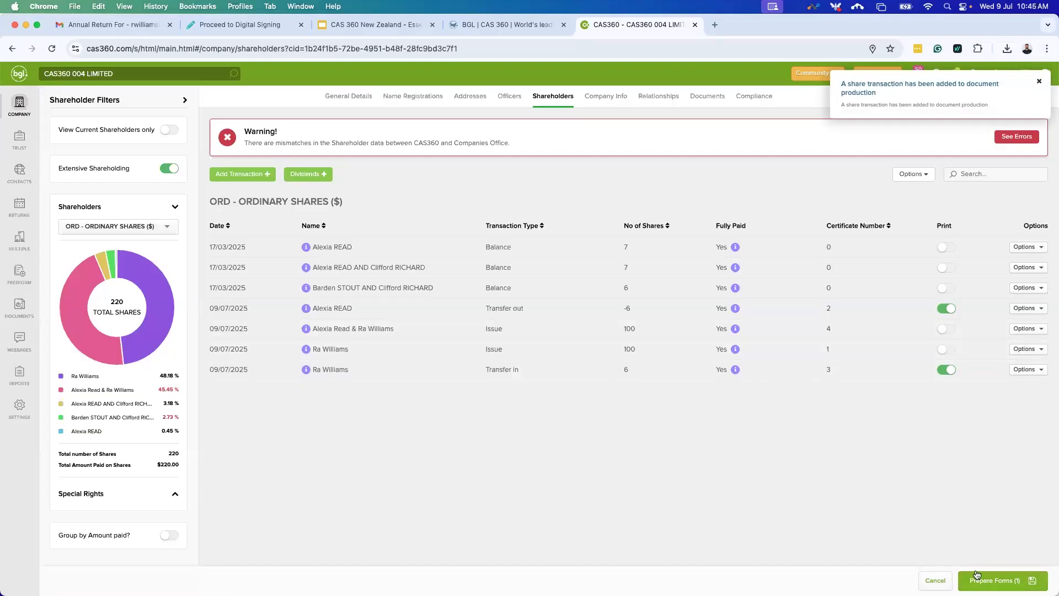
left_click(991, 581)
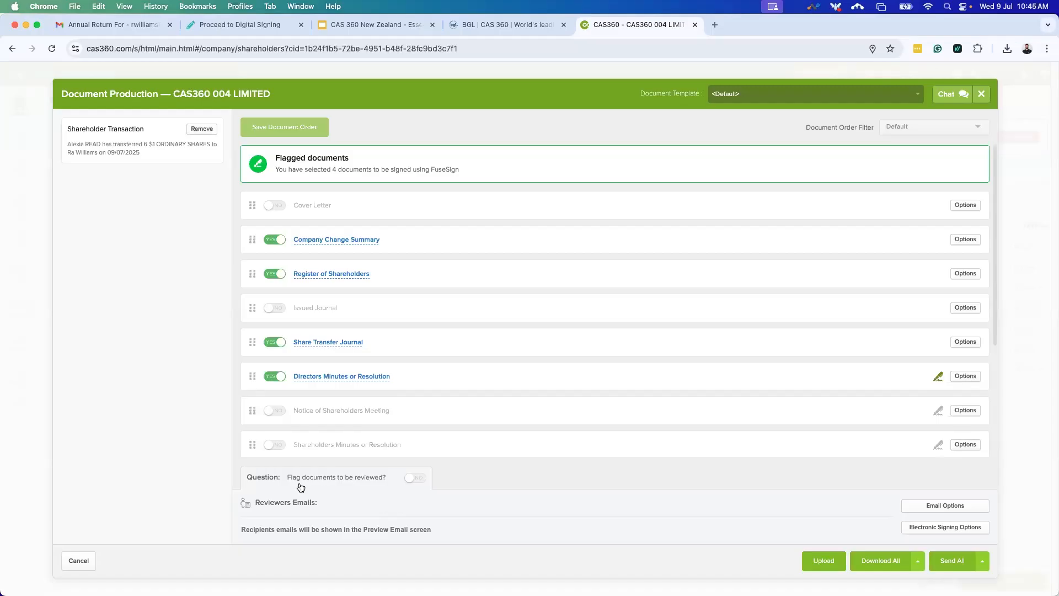
Flag the documents for review with the note 'PLEASE CHECK OVER AS THIS IS MY FIRST TIME DOING THIS.'.
left_click(415, 479)
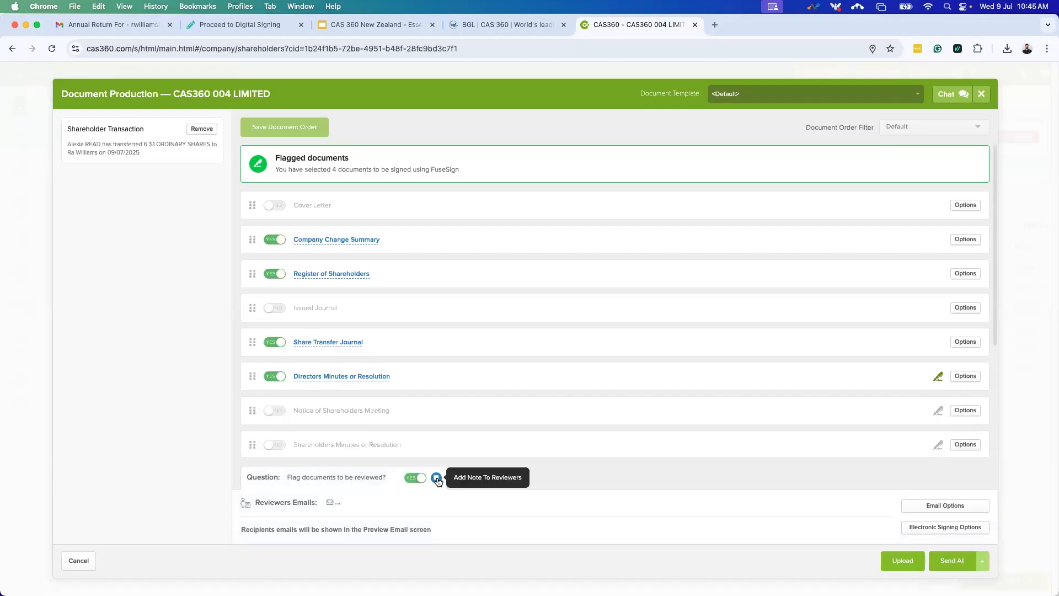
left_click(437, 479)
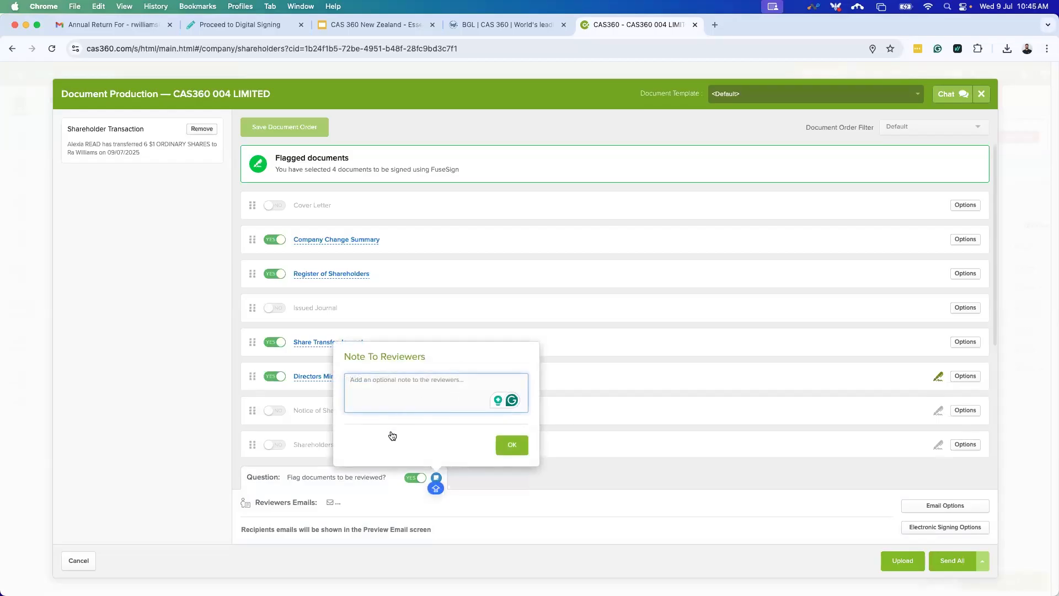
left_click(448, 380)
type("PLEA")
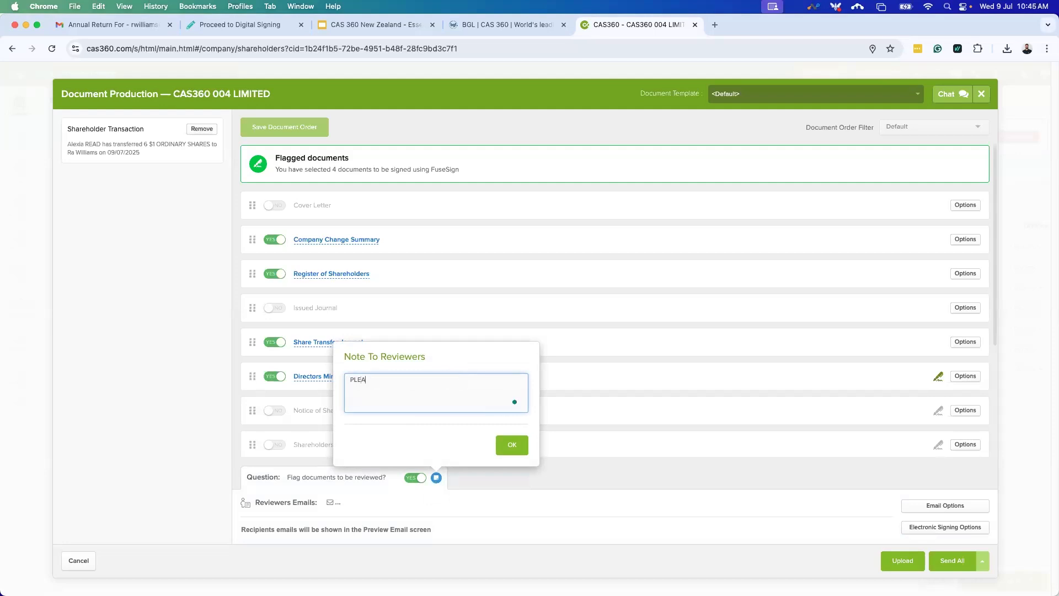
type("SE CHECK OVER AS THIS IS MY FIRST TIME DOING THIS")
key("BackSpace")
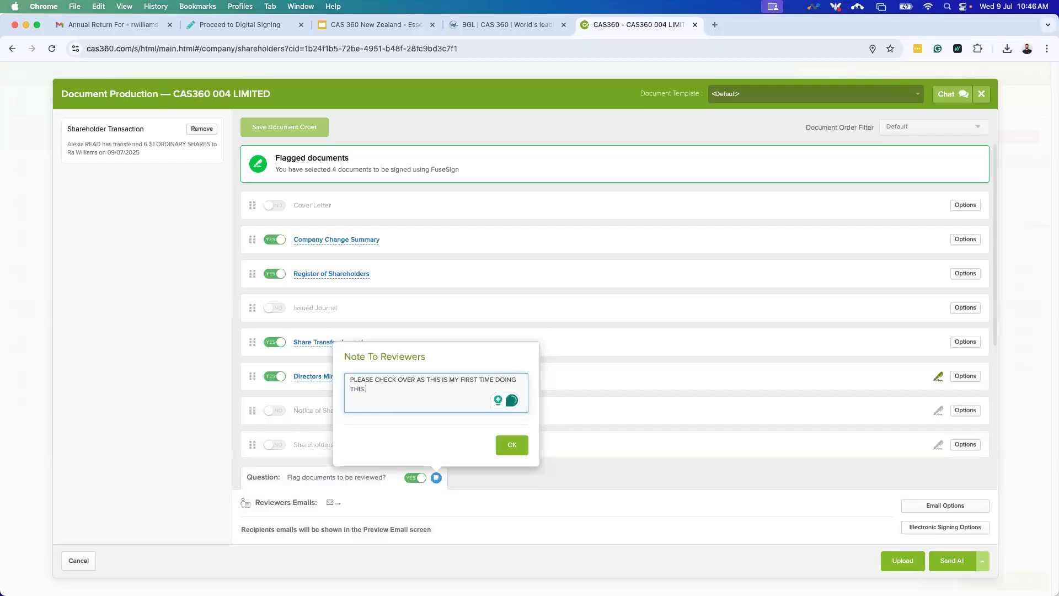
type(".")
left_click(512, 445)
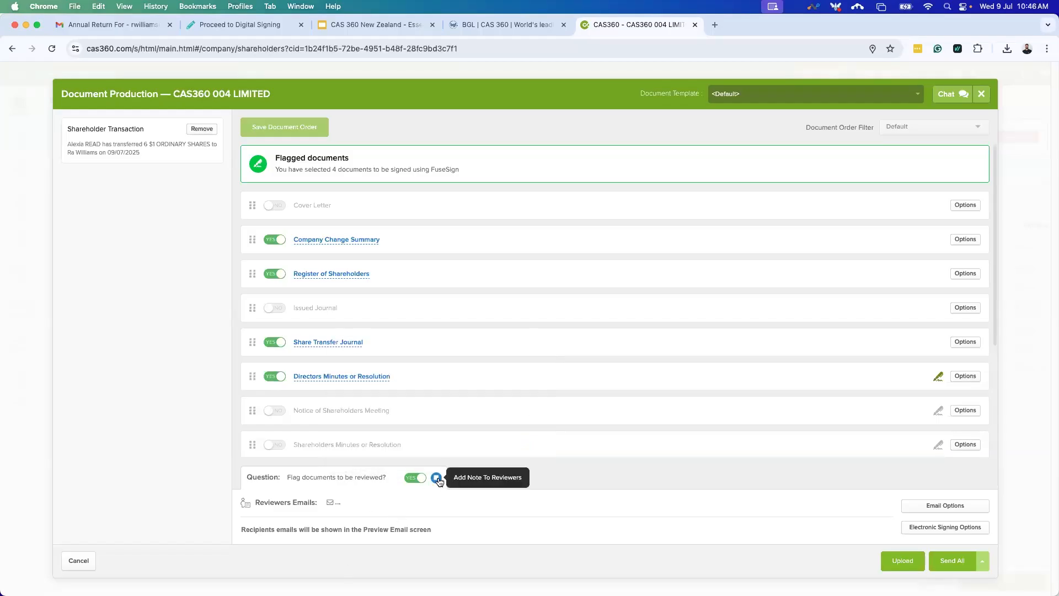
Look over the reviewer email list without choosing anyone, then close Document Production.
left_click(343, 502)
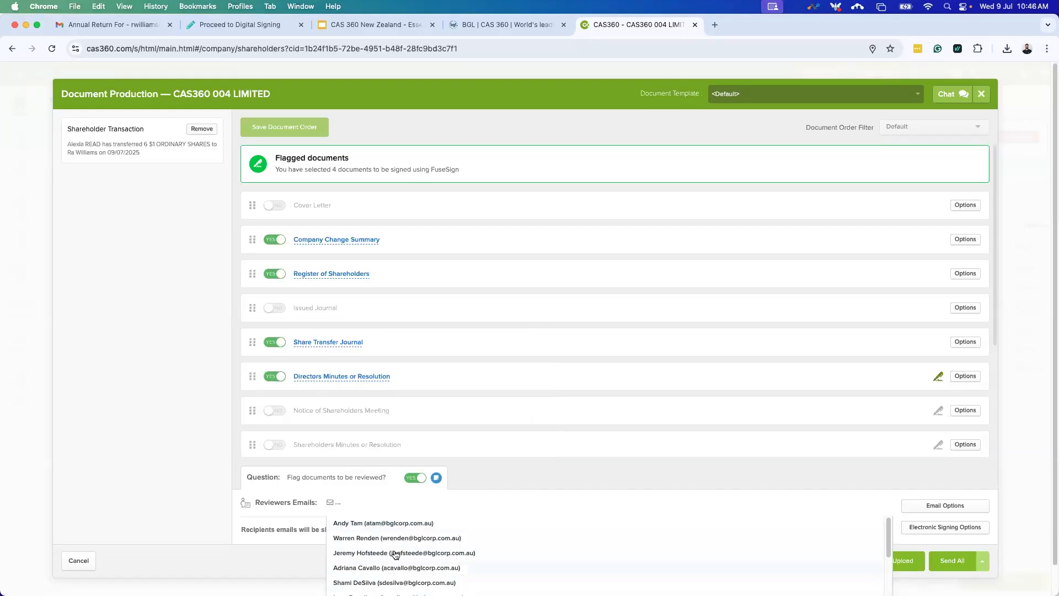
left_click(485, 486)
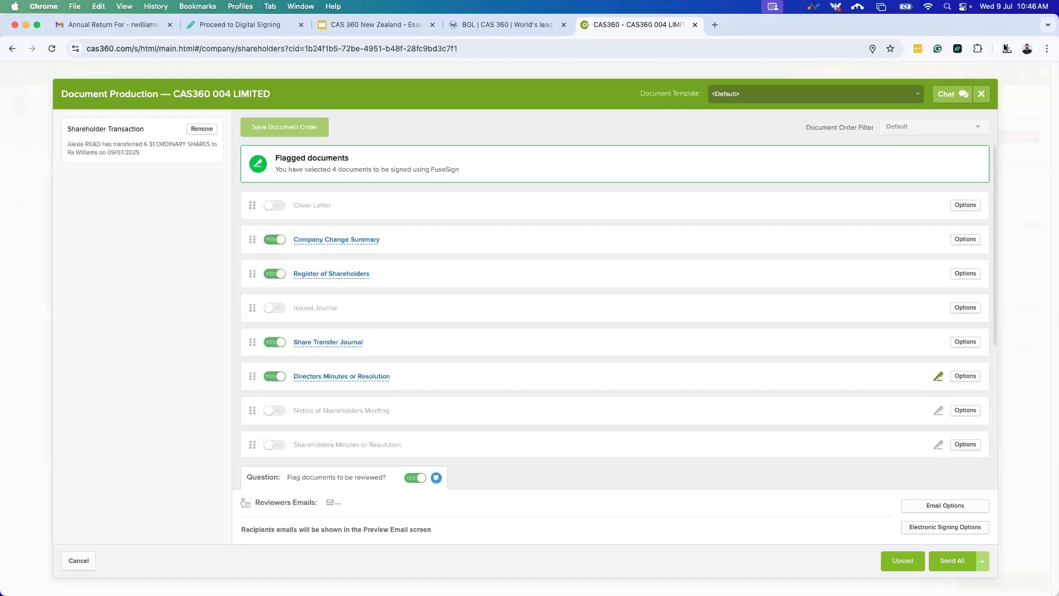
left_click(981, 94)
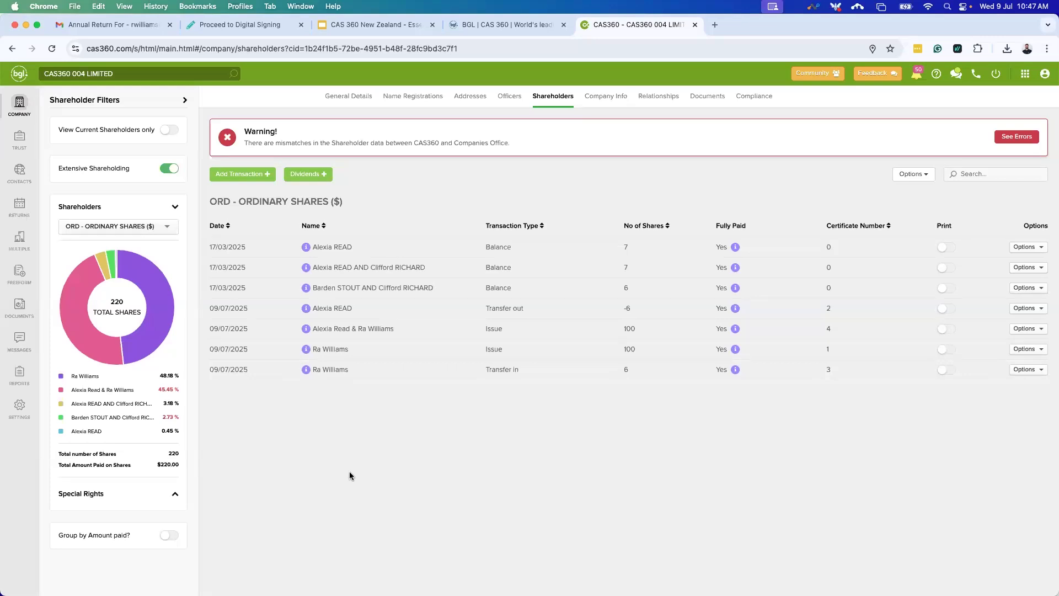
Return to the company list and present the webinar deck's Tea Break slide full screen.
left_click(13, 99)
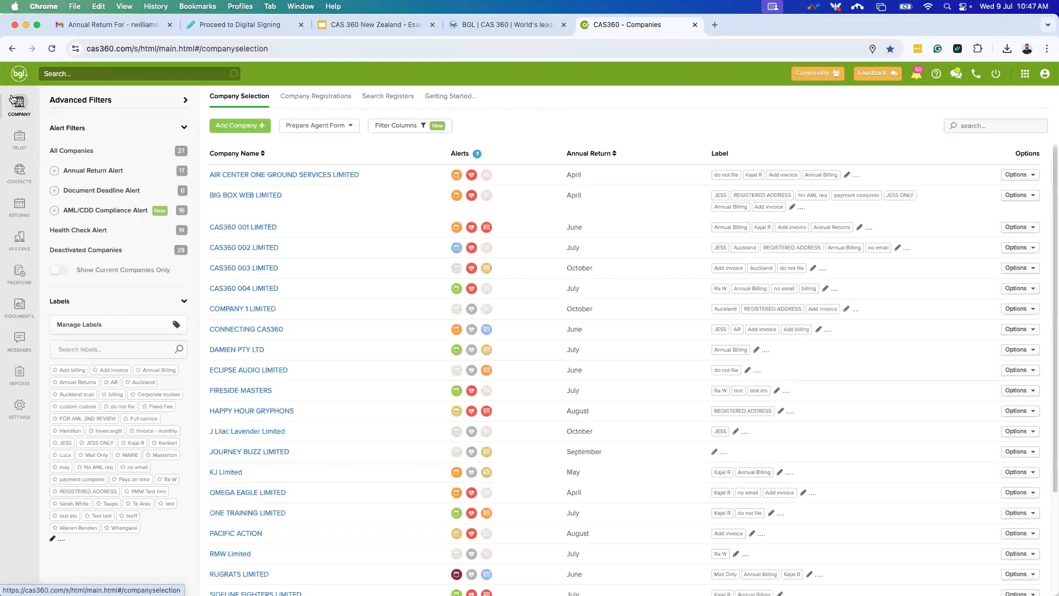
left_click(342, 30)
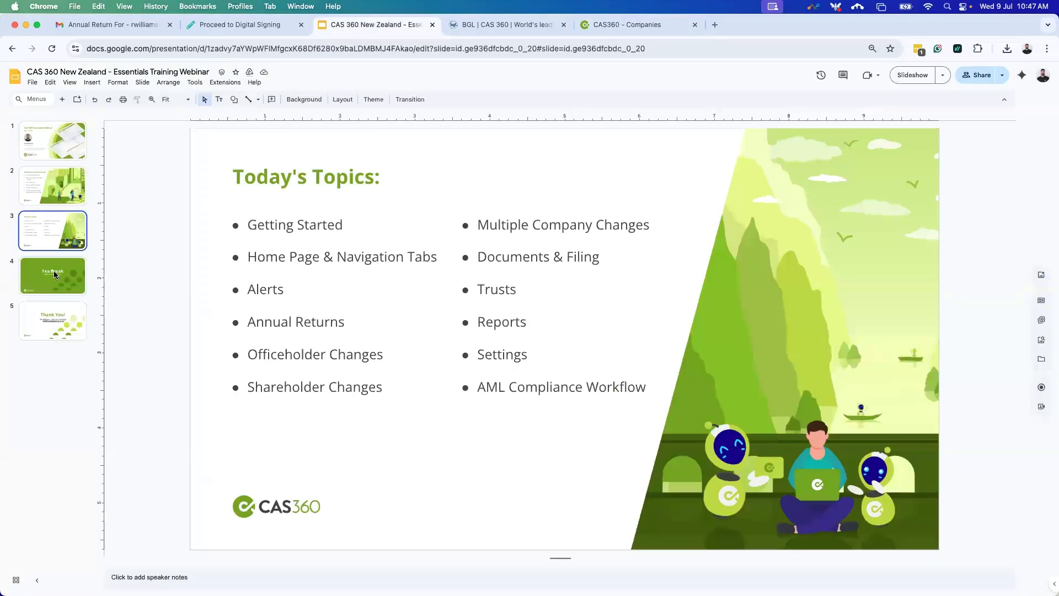
left_click(55, 275)
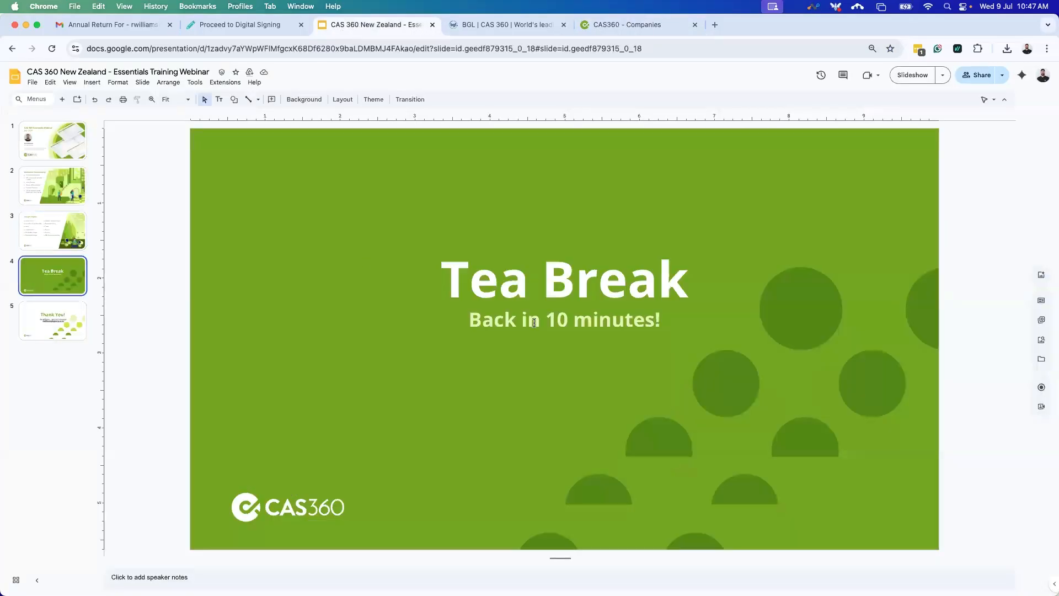
left_click(918, 76)
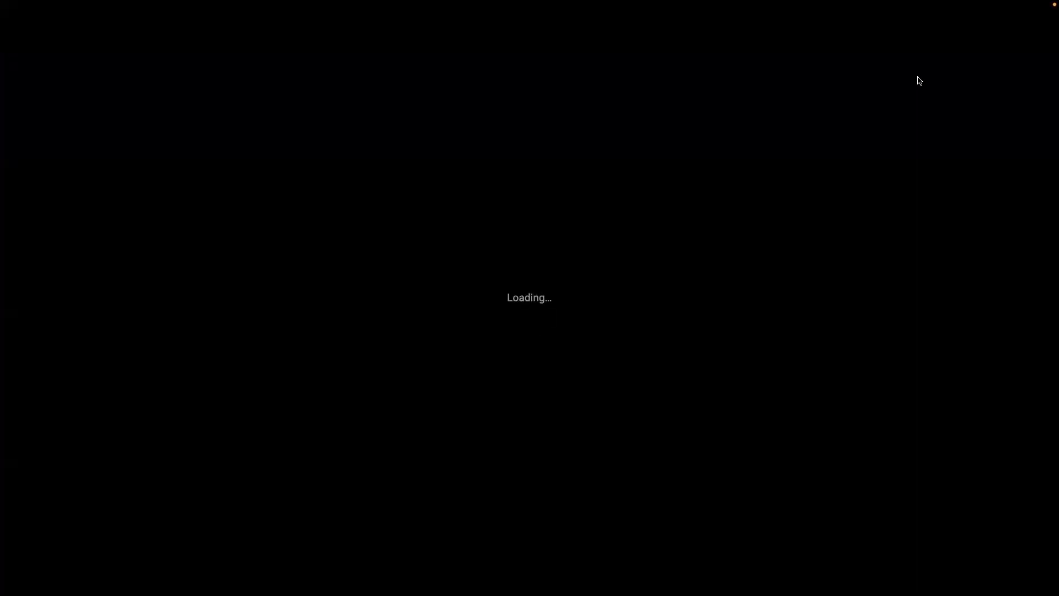
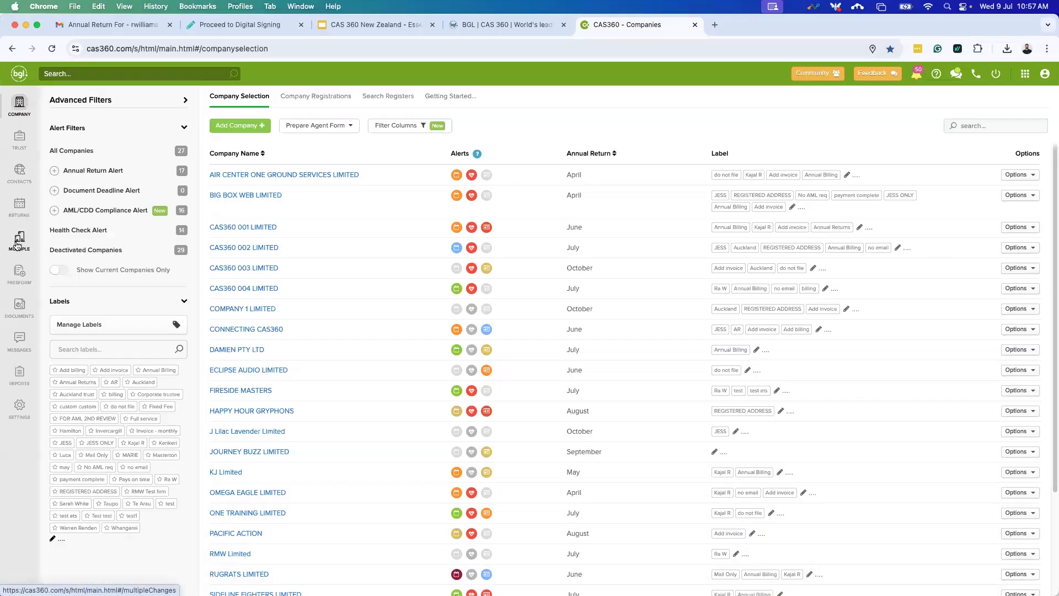
Go to the MULTIPLE page and expand the New Change menu of change types.
left_click(18, 242)
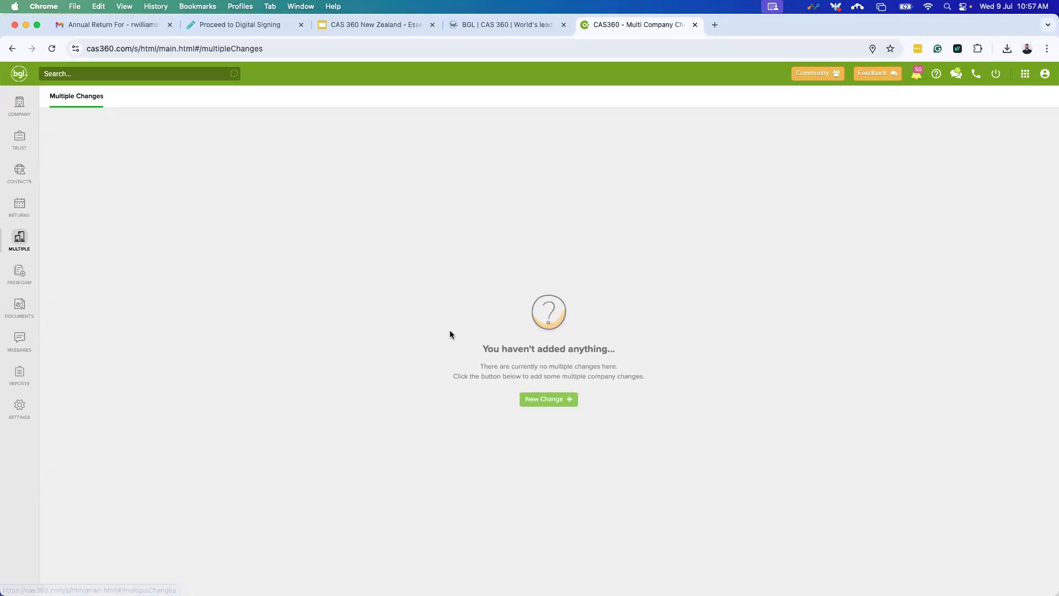
left_click(557, 407)
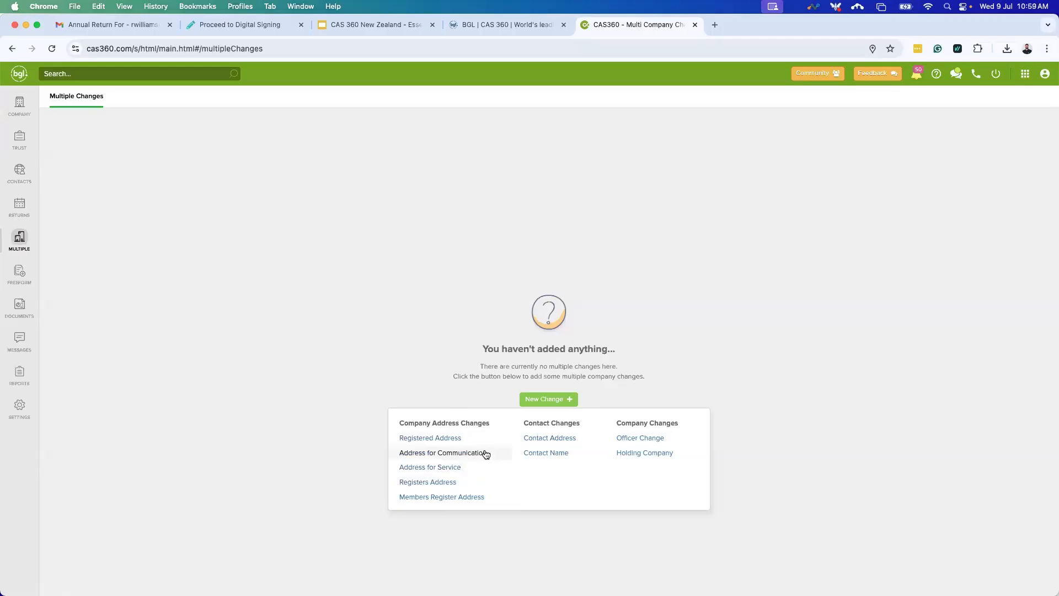
Create an Officer Change appointing the searched contact as Director, then continue to company selection.
left_click(648, 441)
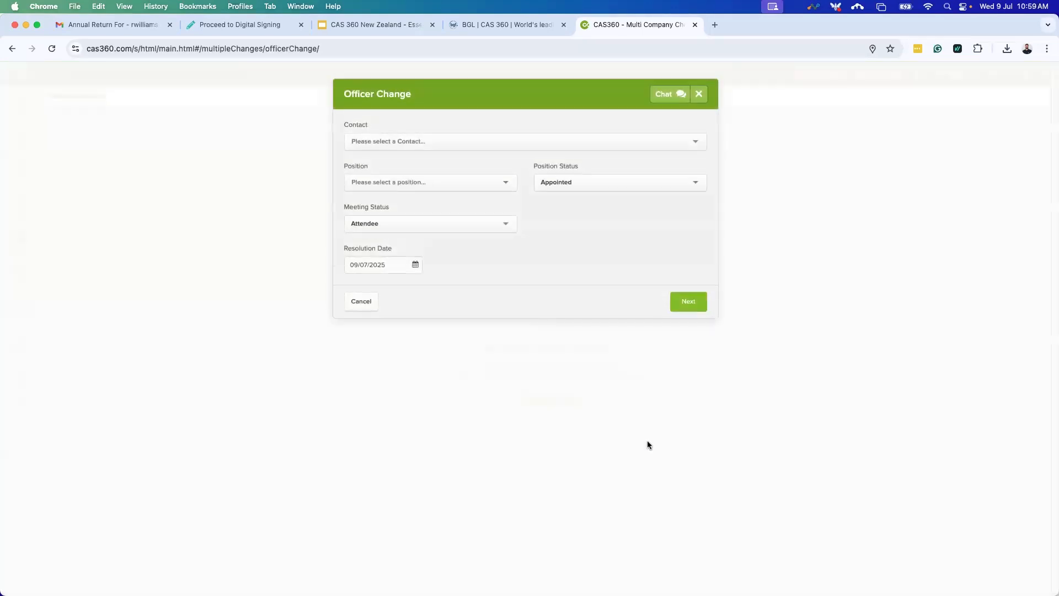
left_click(465, 145)
type("Ra w")
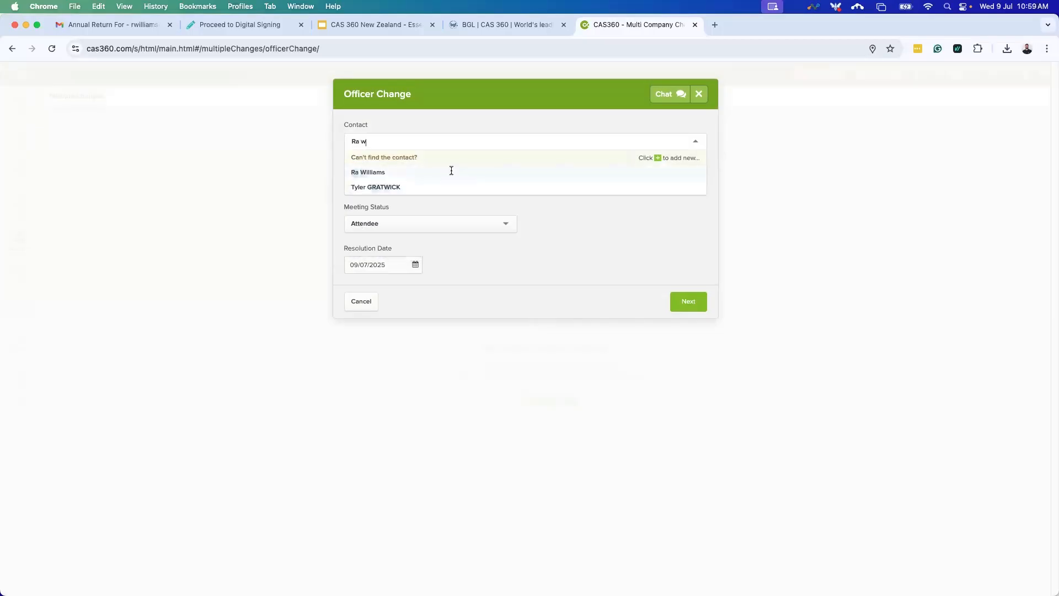
left_click(451, 171)
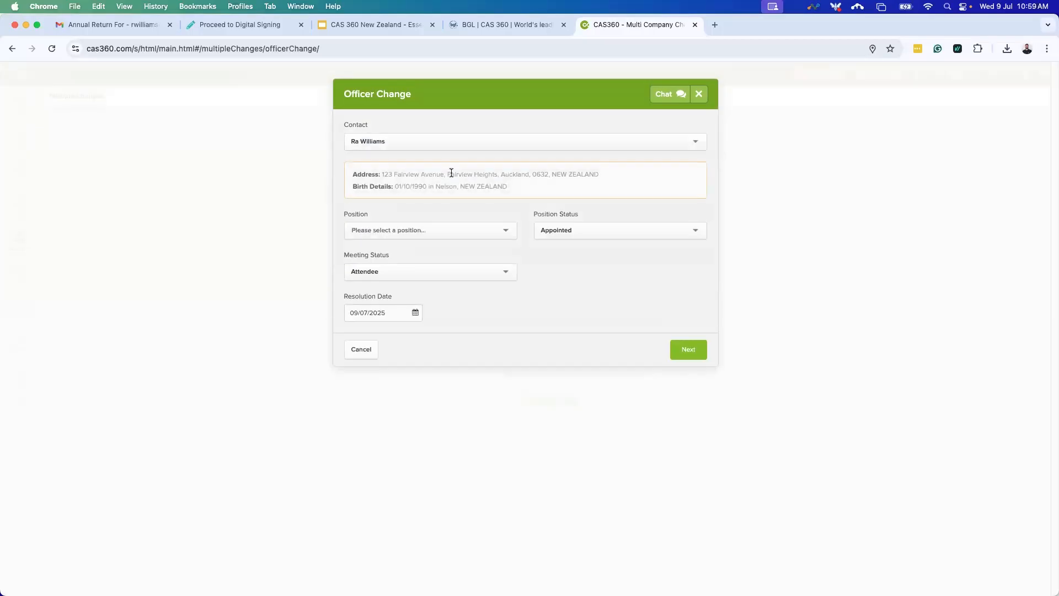
left_click(463, 233)
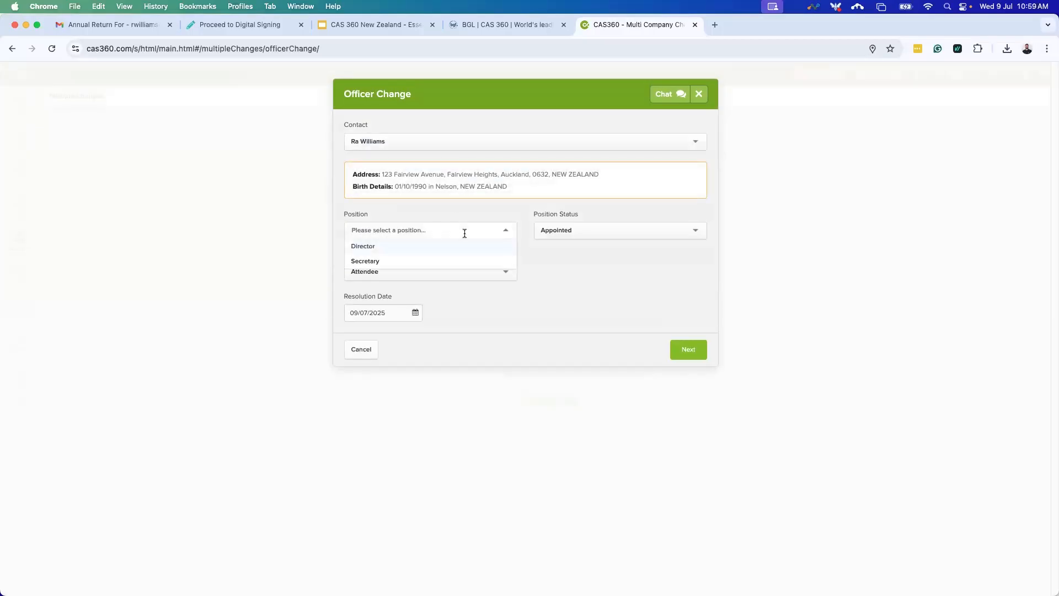
left_click(386, 246)
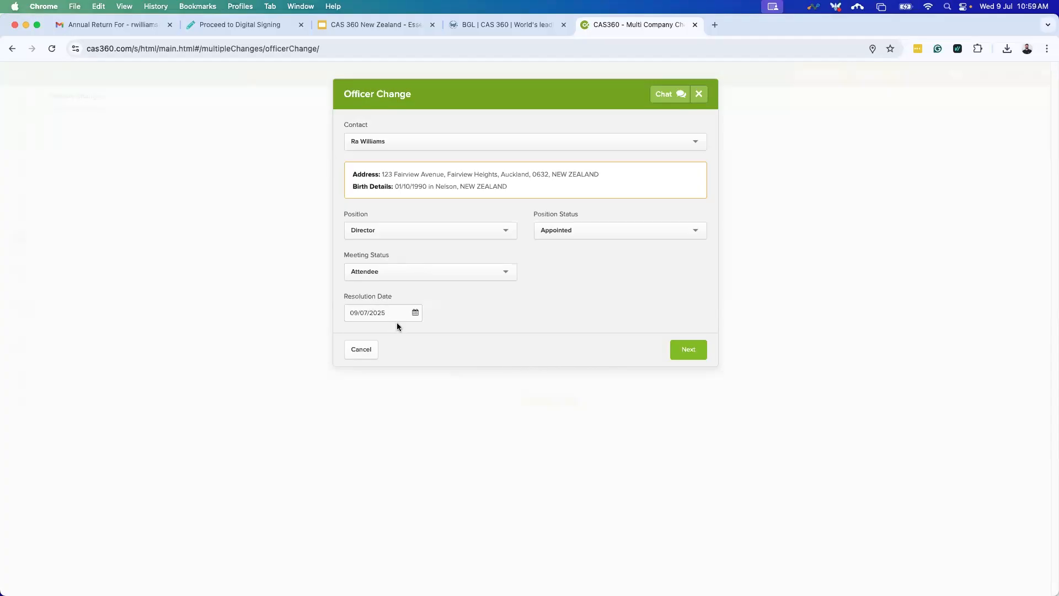
left_click(678, 346)
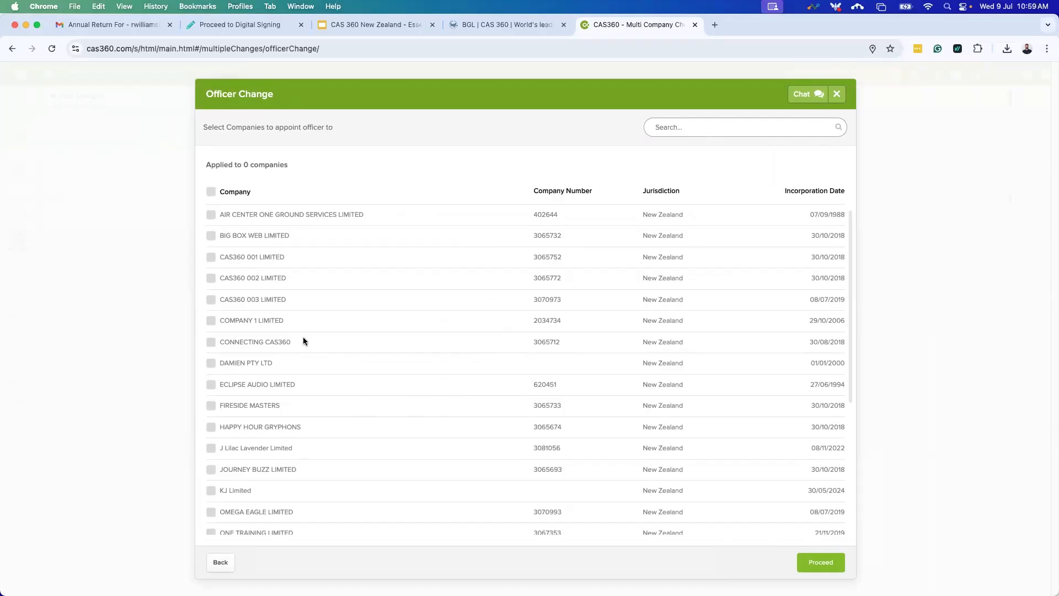
Tick RMW Limited and FIRESIDE MASTERS (searched as 'Firesl') and proceed with the appointment.
scroll(312, 354, "down", 3)
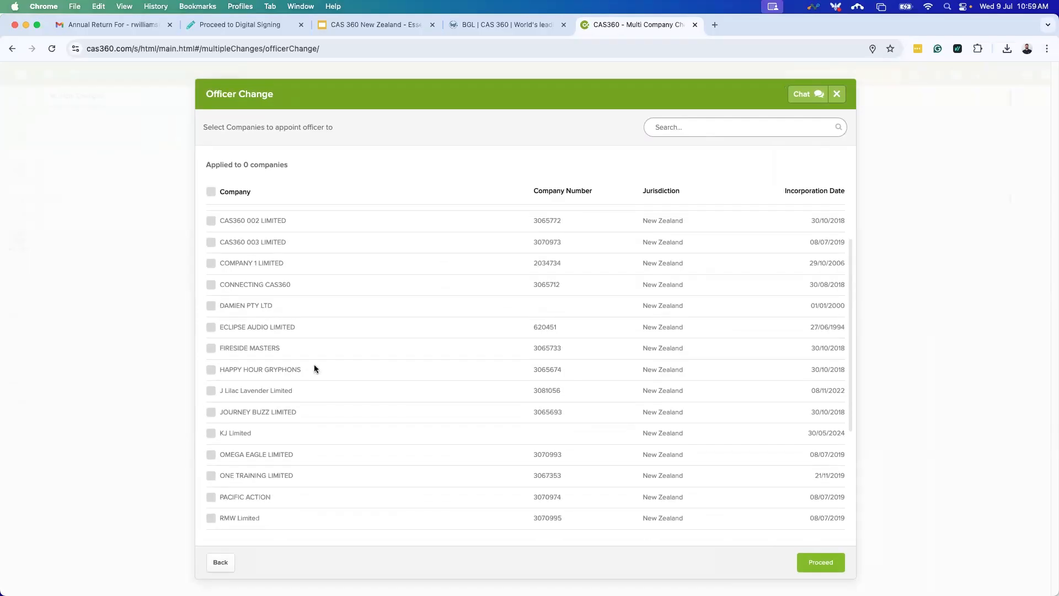
scroll(321, 384, "up", 1)
scroll(321, 384, "down", 5)
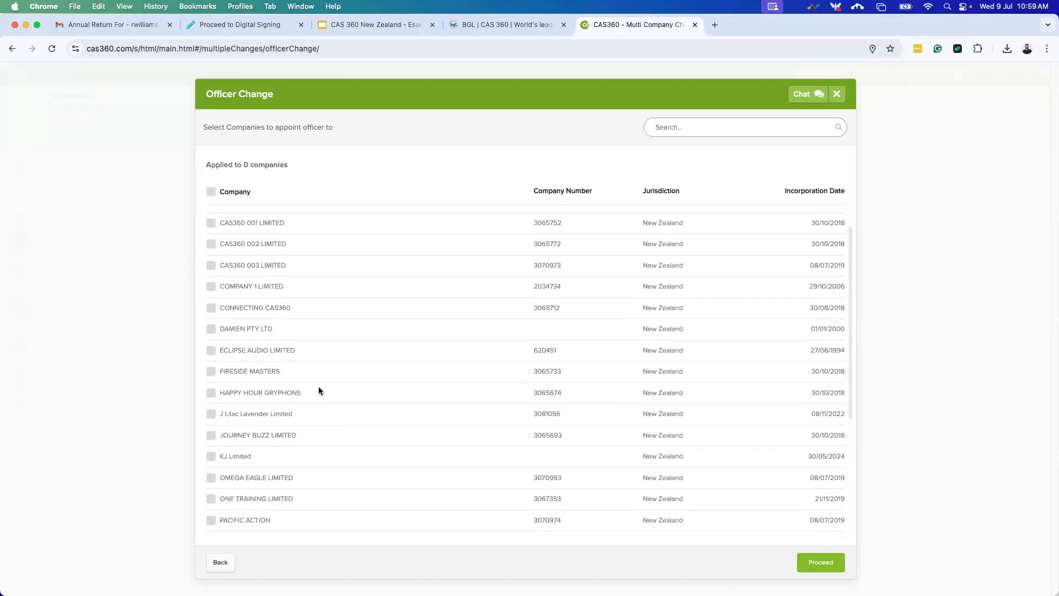
scroll(297, 393, "down", 2)
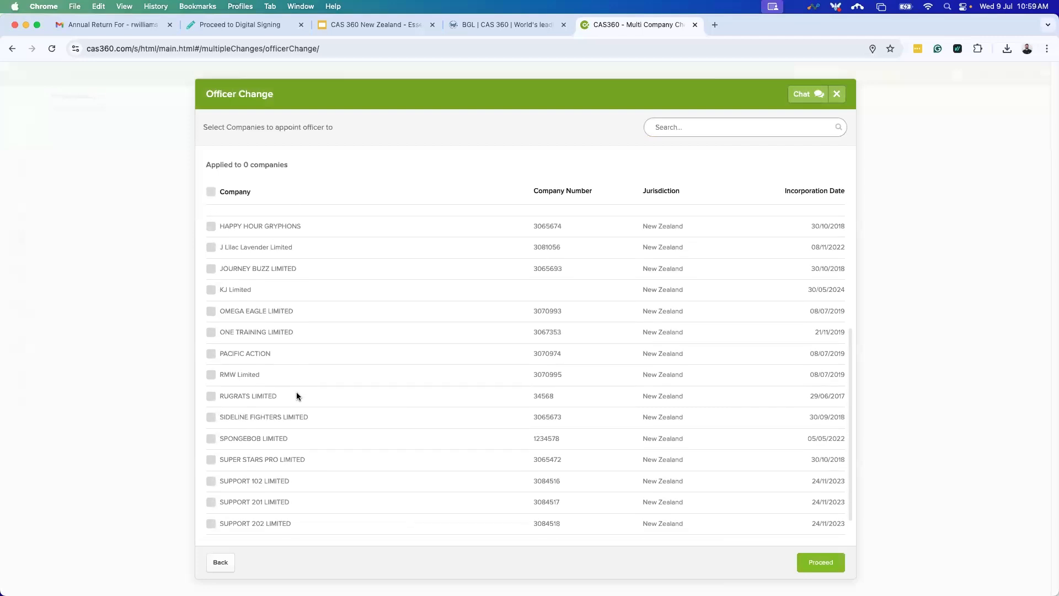
left_click(211, 372)
type("Firesl")
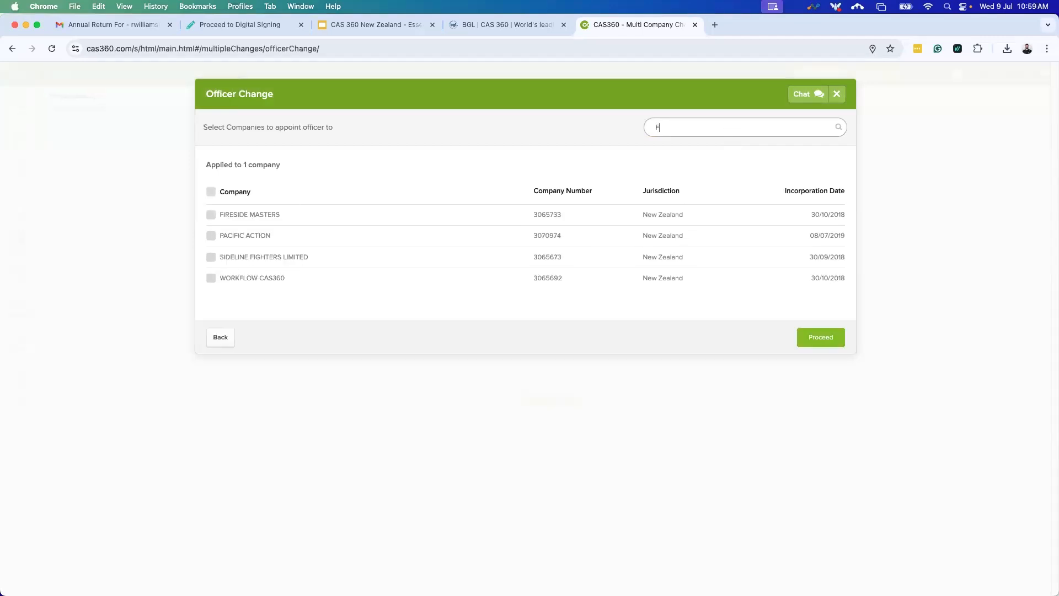
left_click(211, 214)
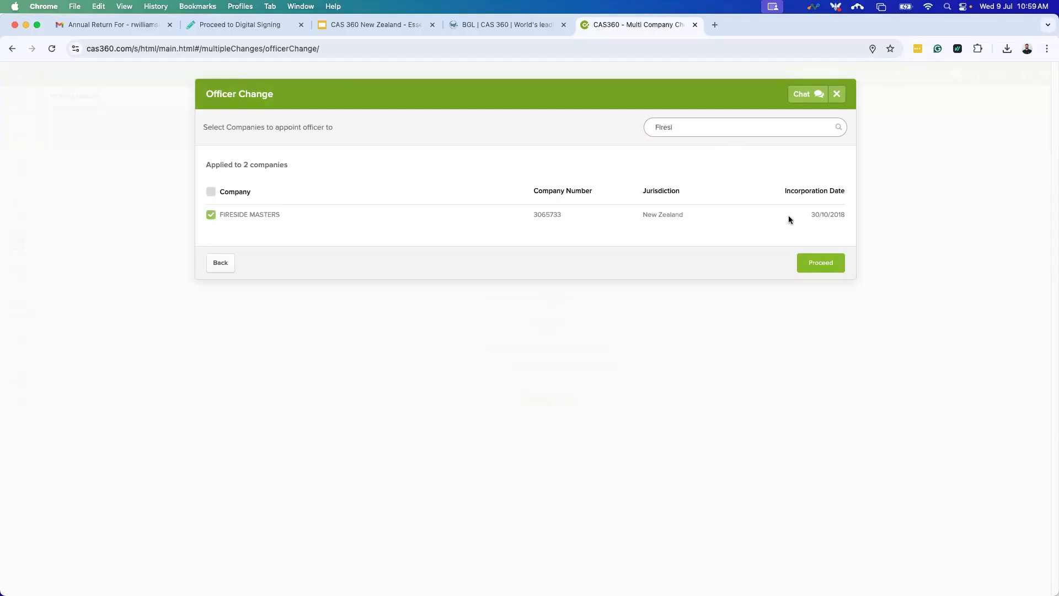
left_click(822, 264)
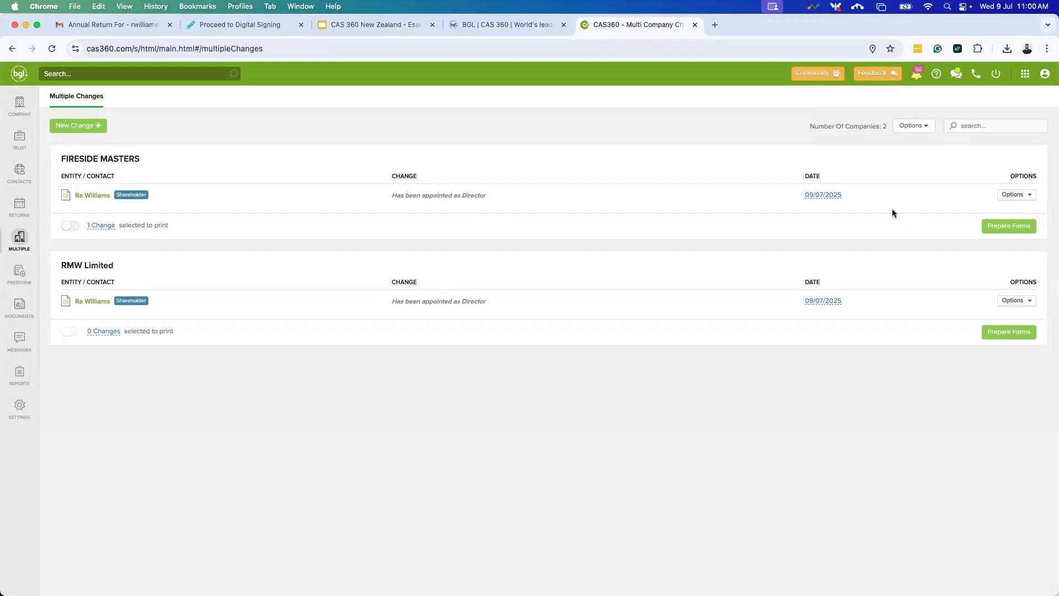
left_click(1007, 226)
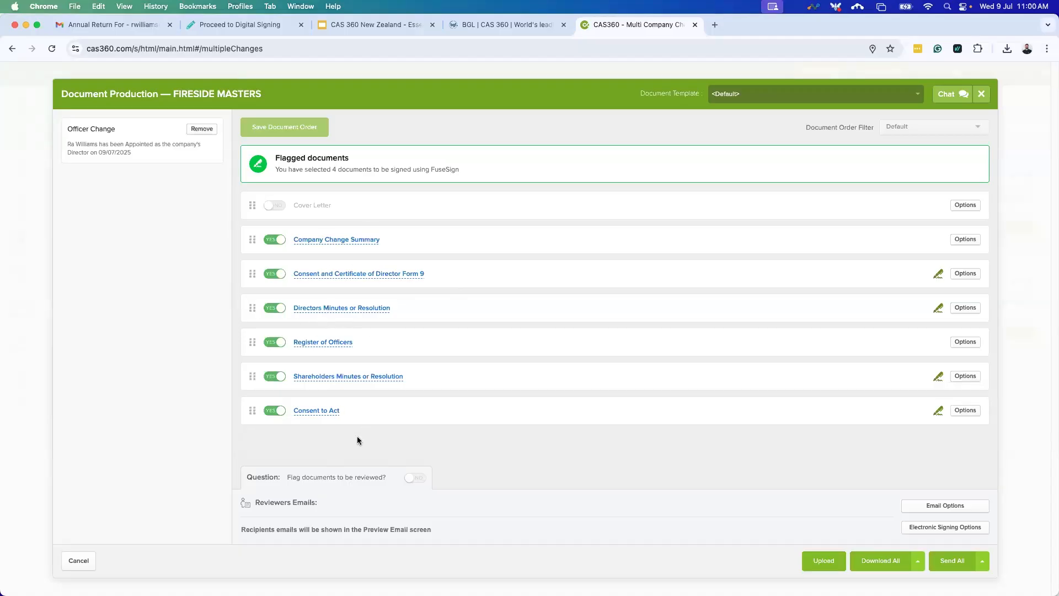
left_click(274, 411)
left_click(273, 376)
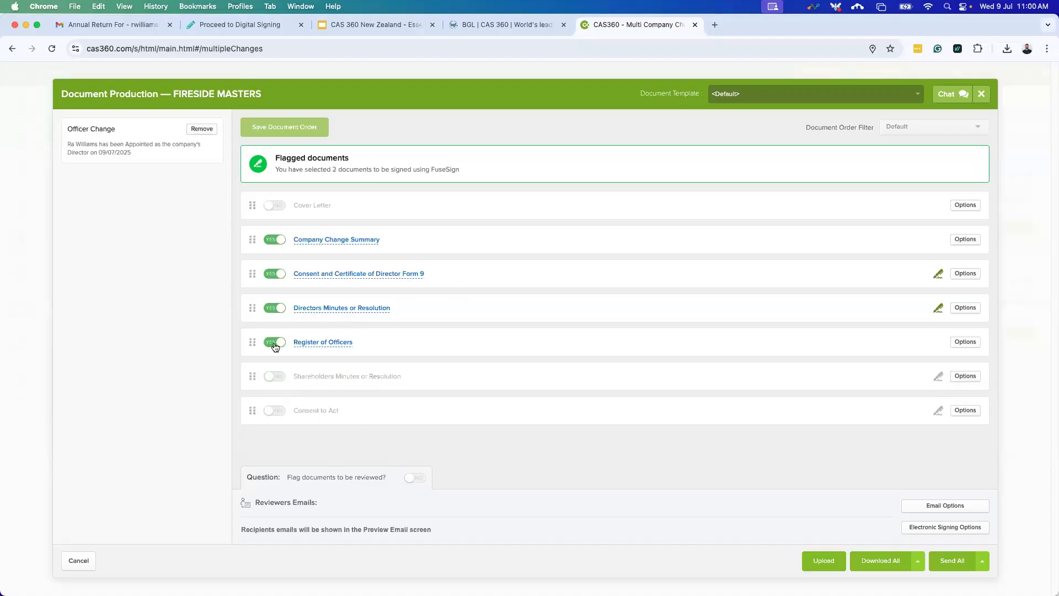
left_click(272, 376)
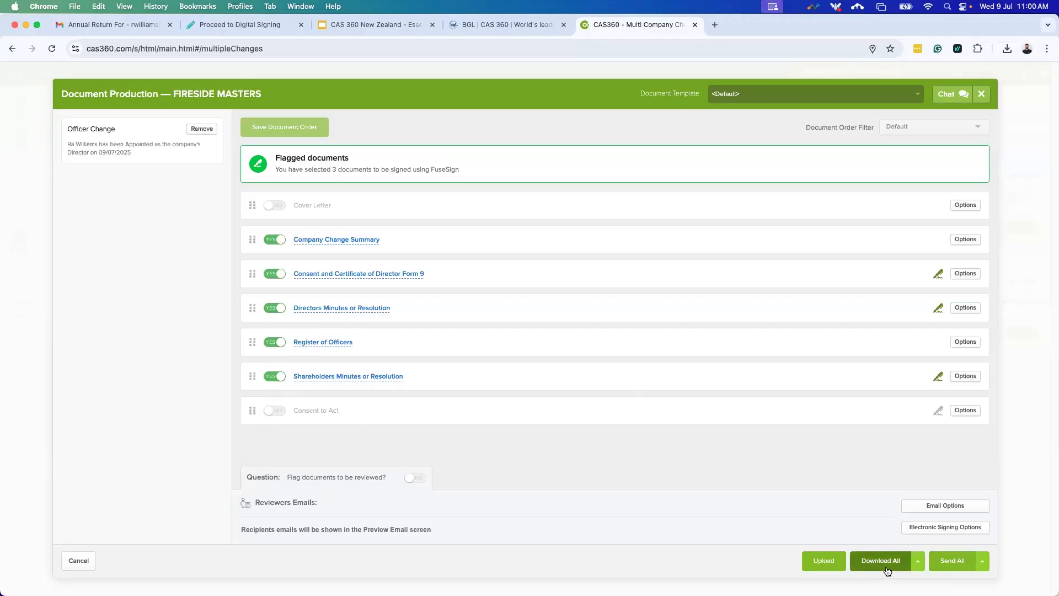
left_click(411, 478)
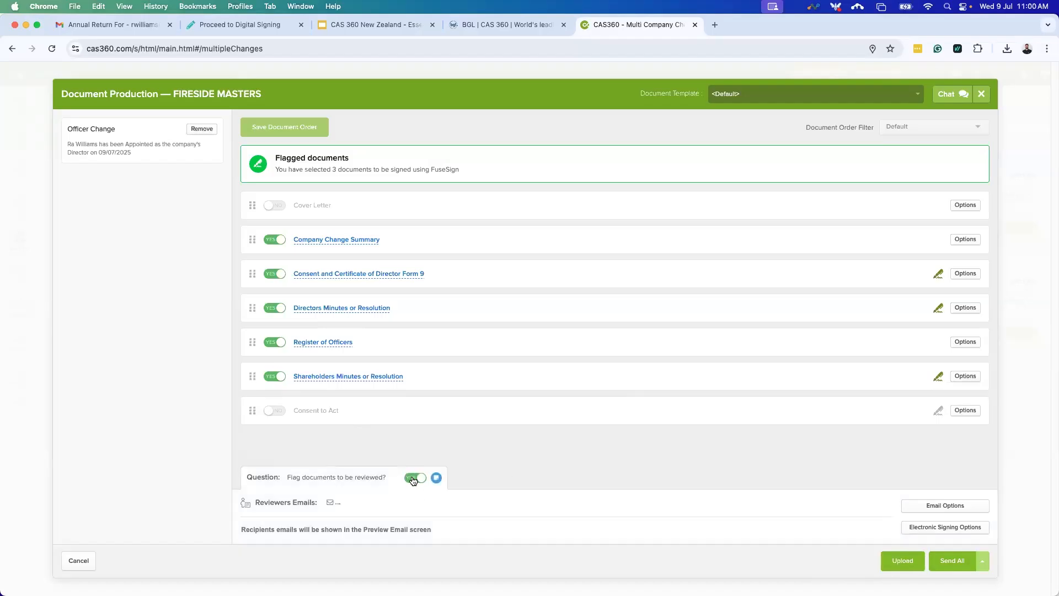
left_click(412, 478)
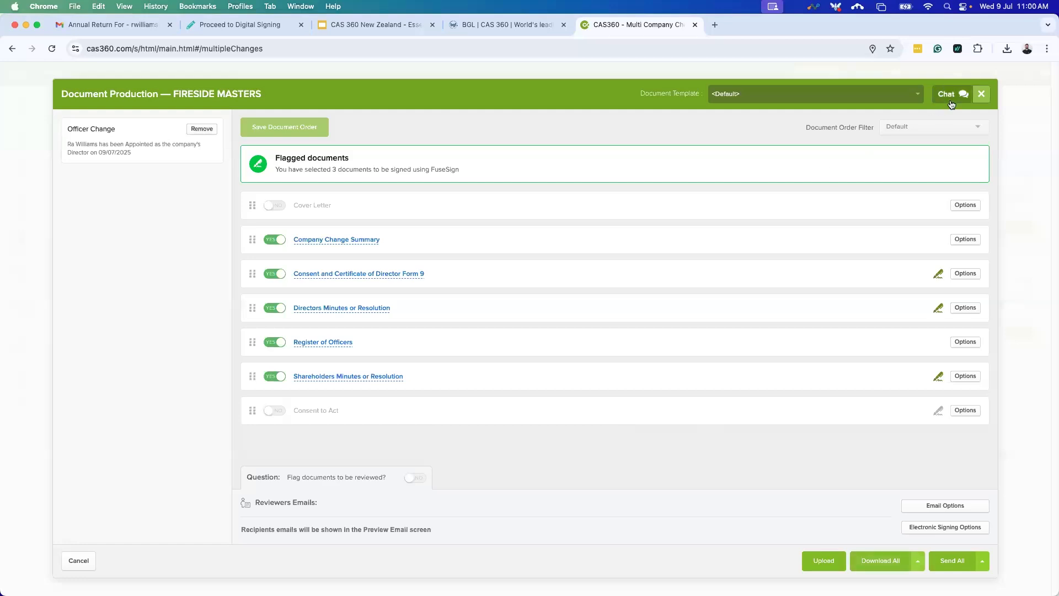
left_click(981, 103)
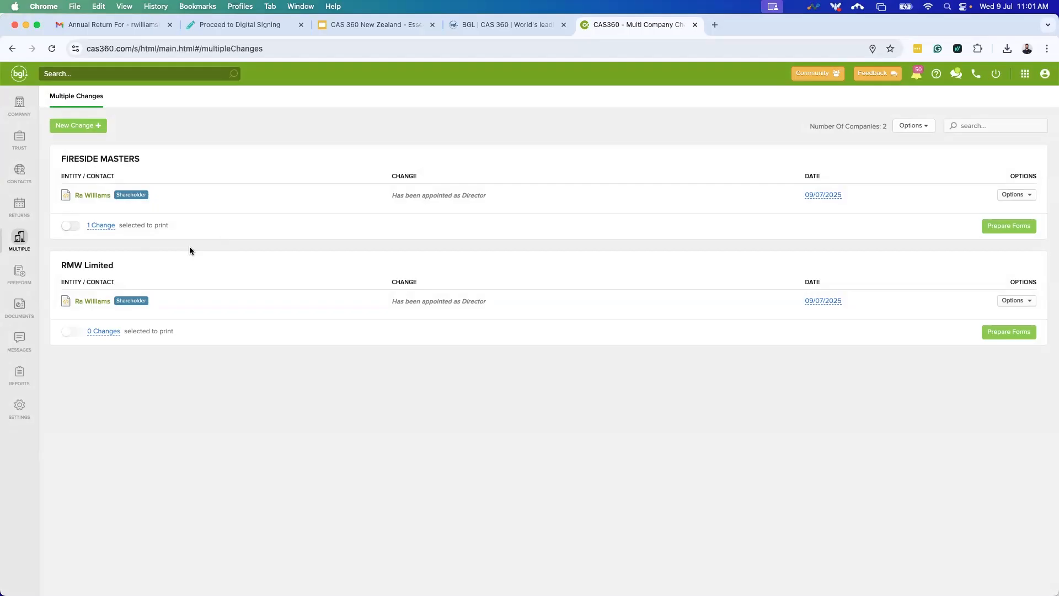
Start a Contact Address change and pick the contact from the Contact dropdown.
left_click(83, 122)
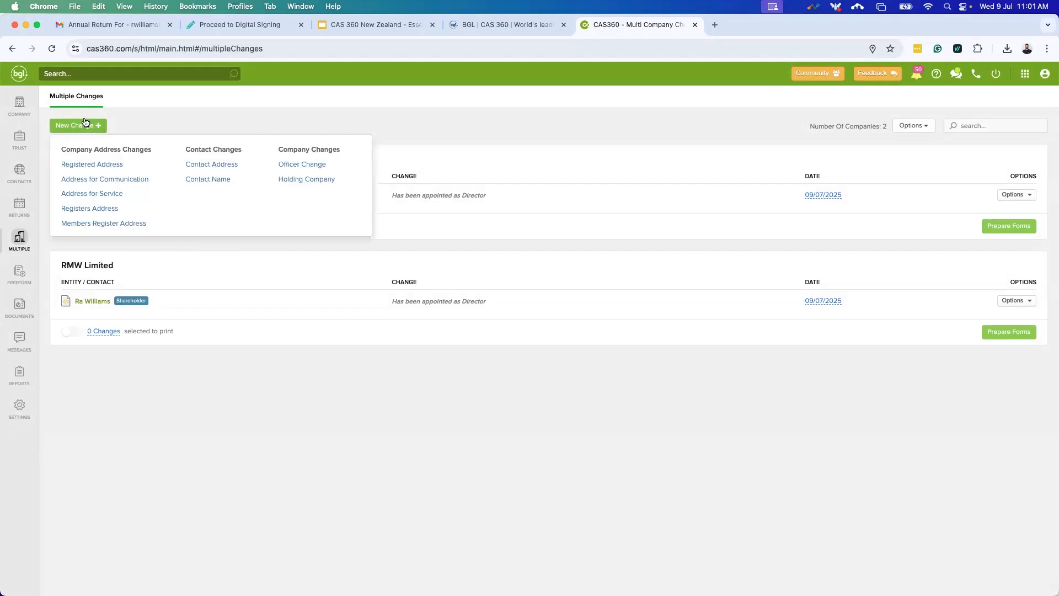
left_click(223, 164)
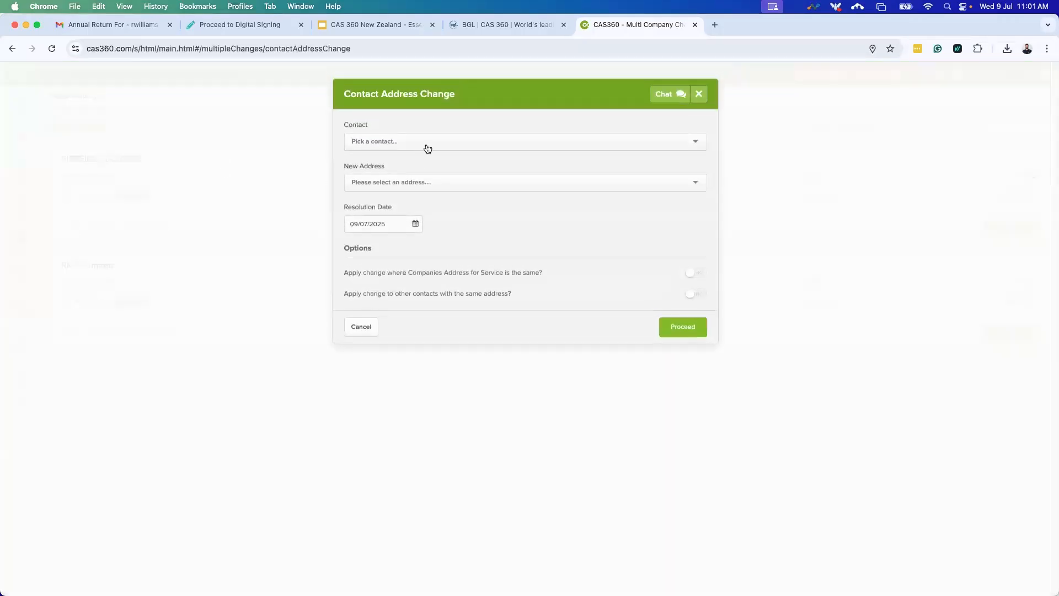
left_click(426, 145)
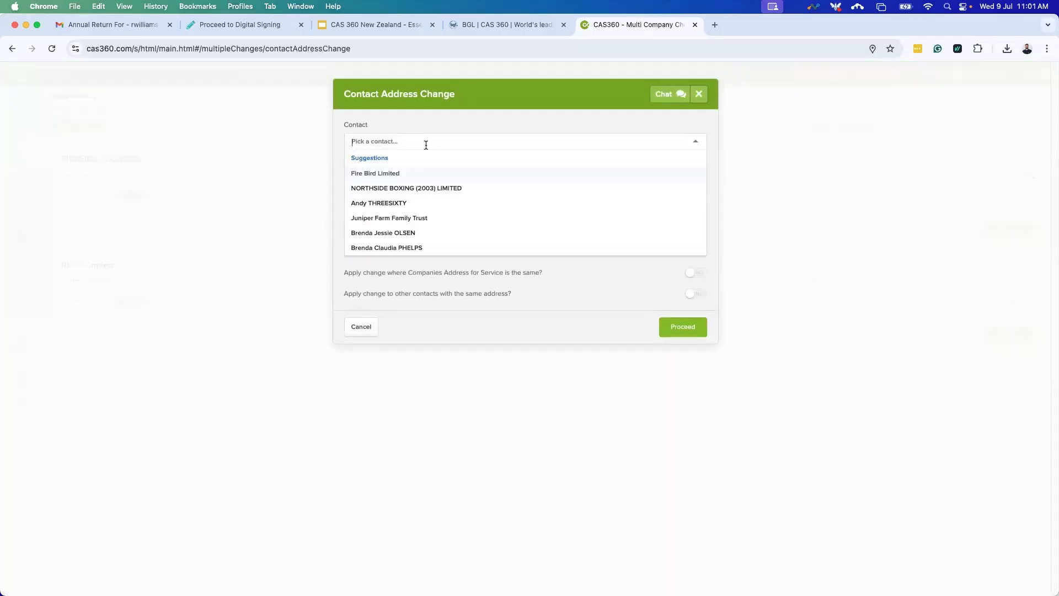
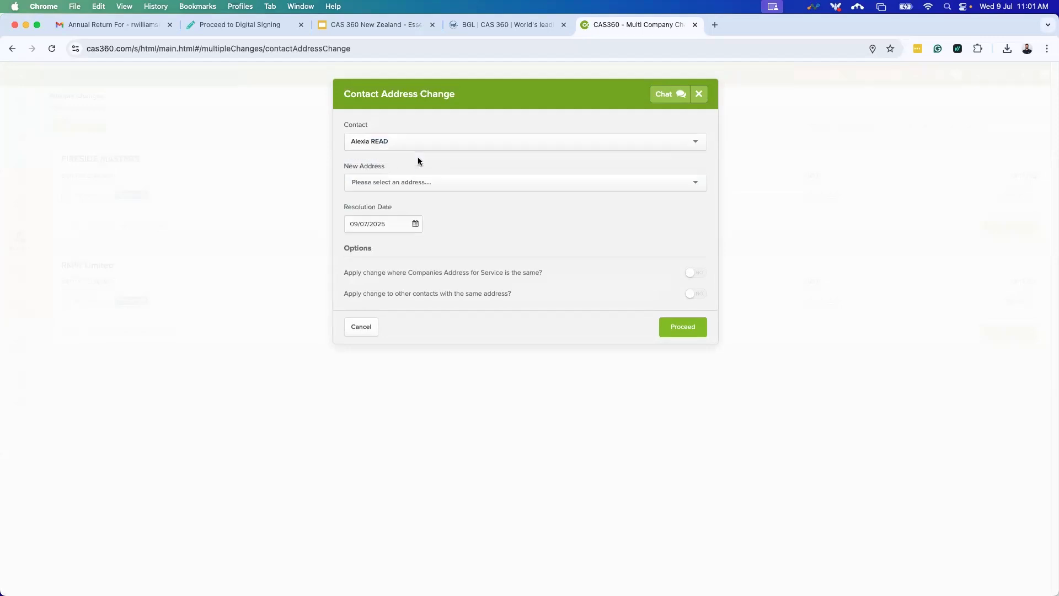
left_click(419, 158)
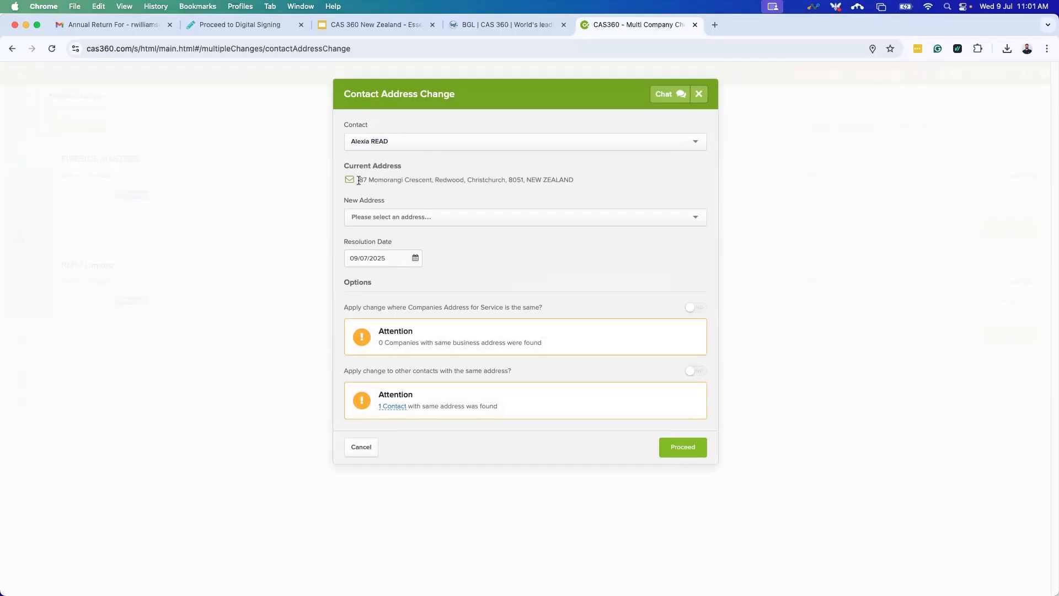
Enter '123' in the New Address field to search for the new street address.
triple_click(447, 188)
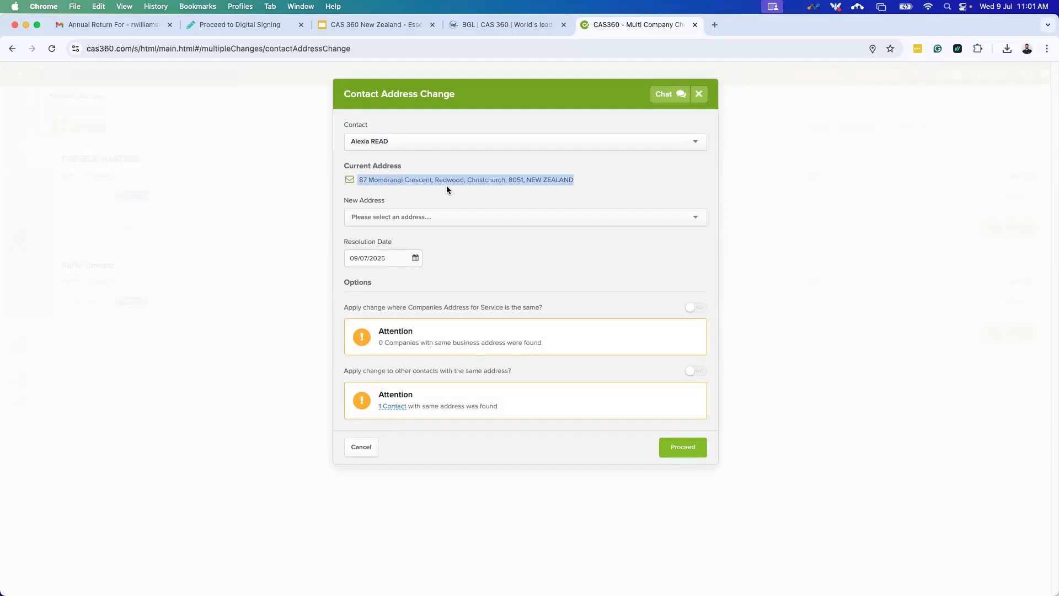
left_click(519, 195)
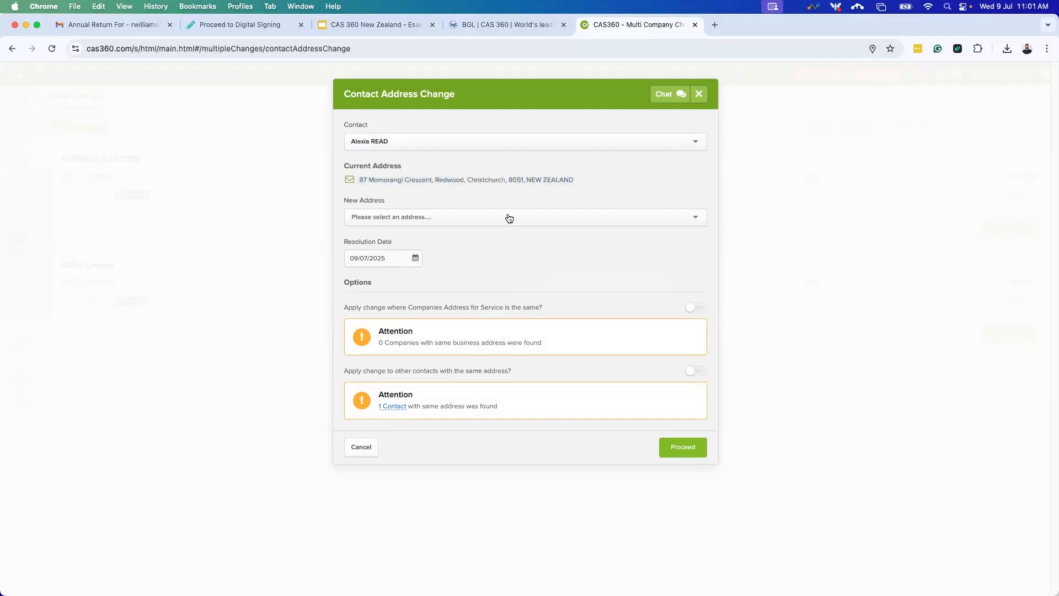
left_click(477, 216)
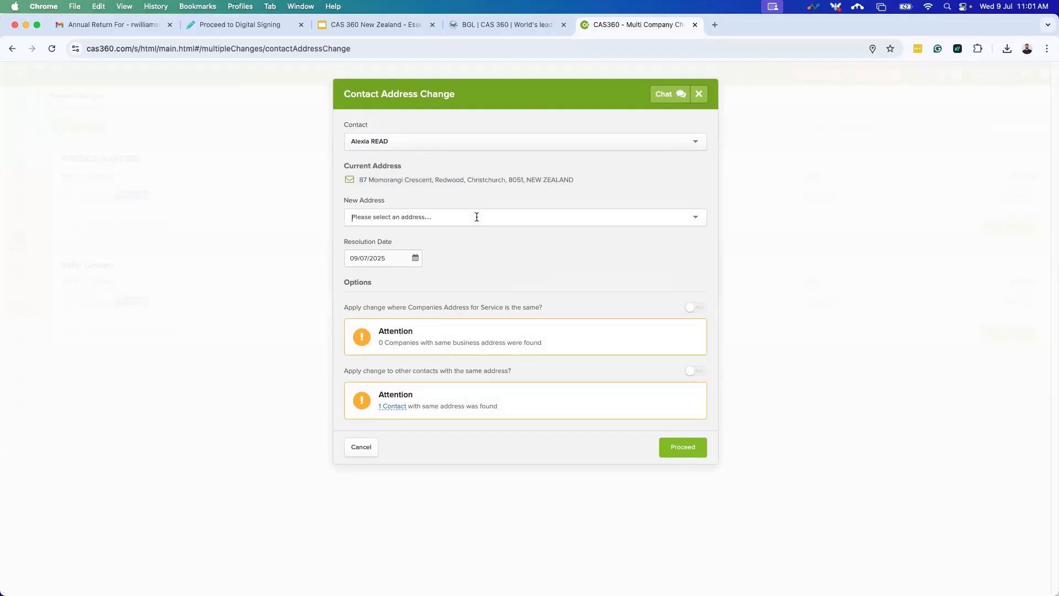
type("123")
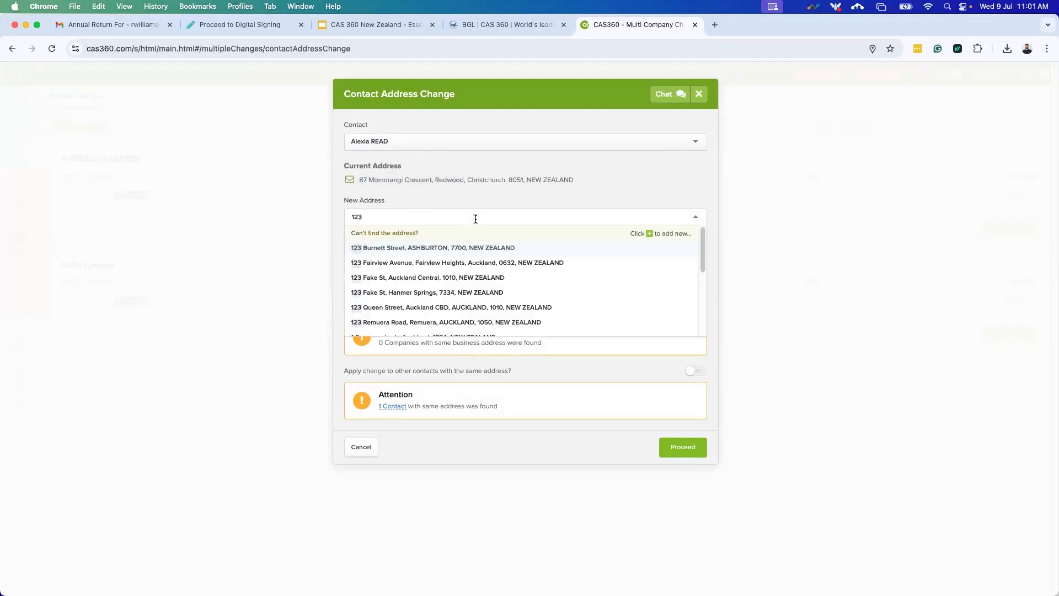
left_click(430, 309)
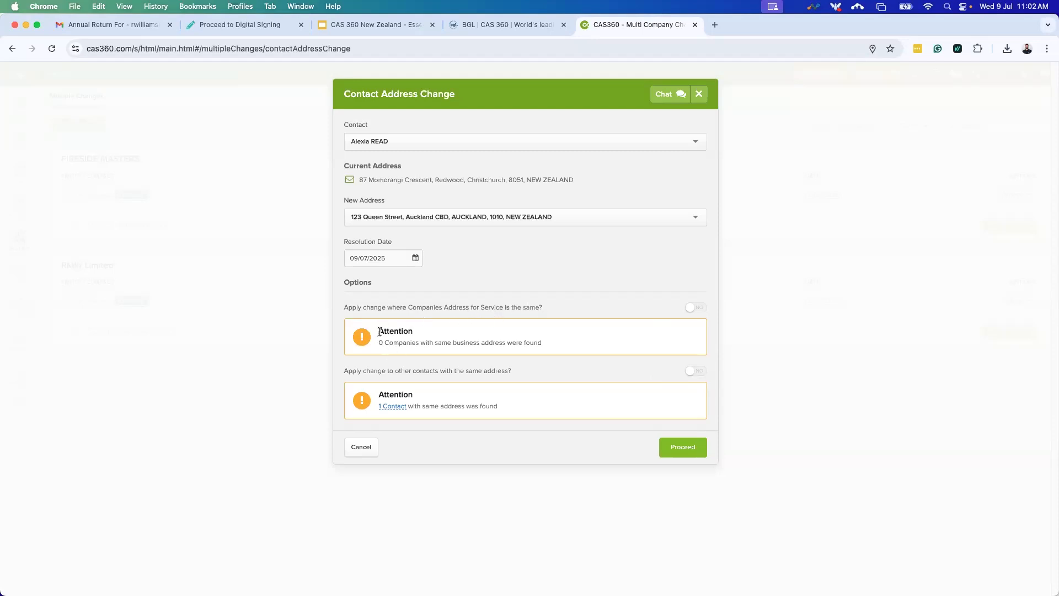
left_click_drag(378, 329, 485, 343)
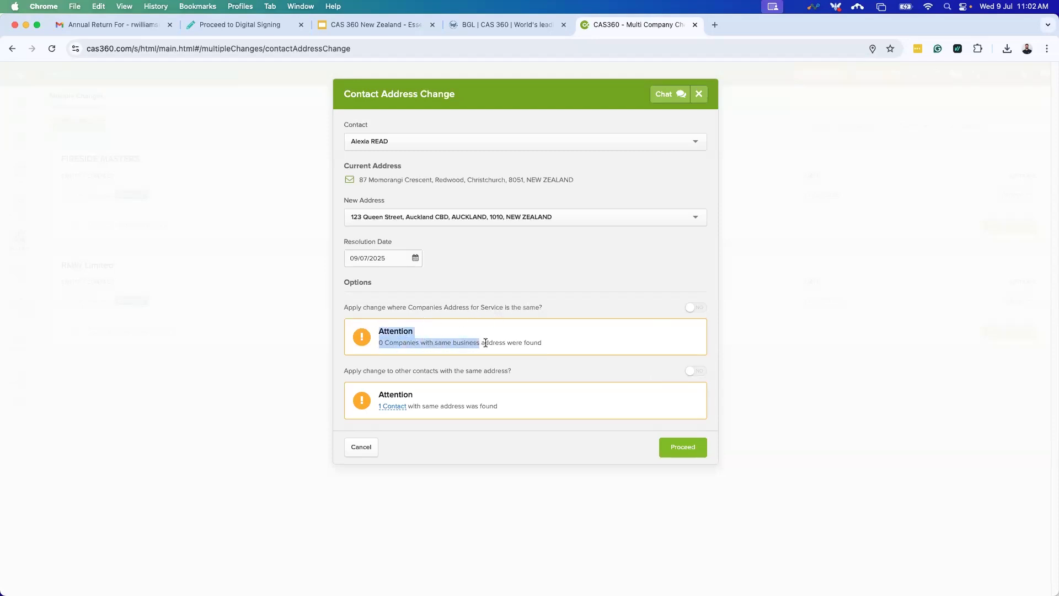
left_click(592, 347)
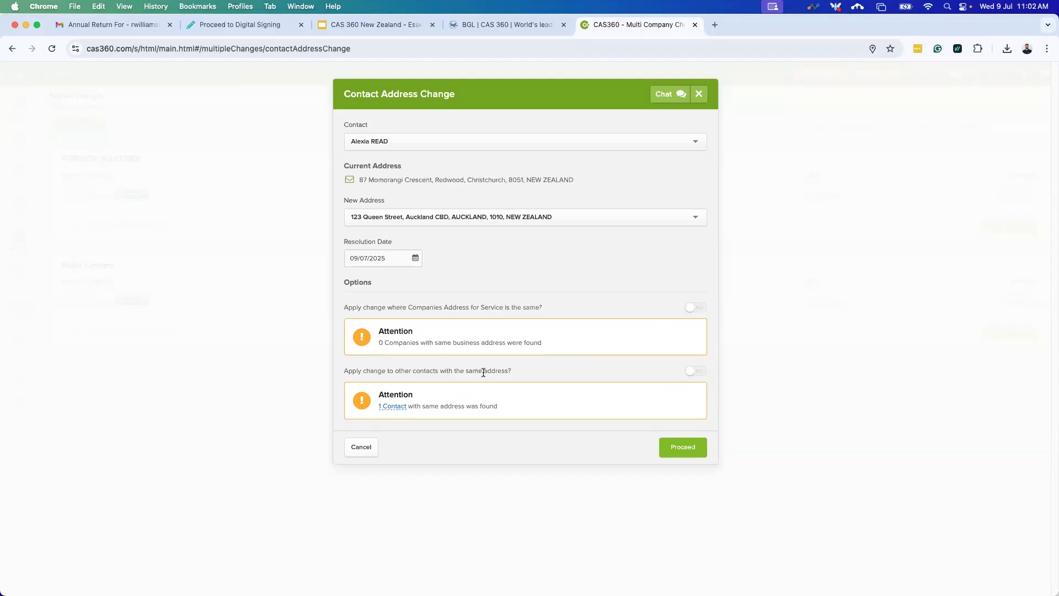
left_click(393, 408)
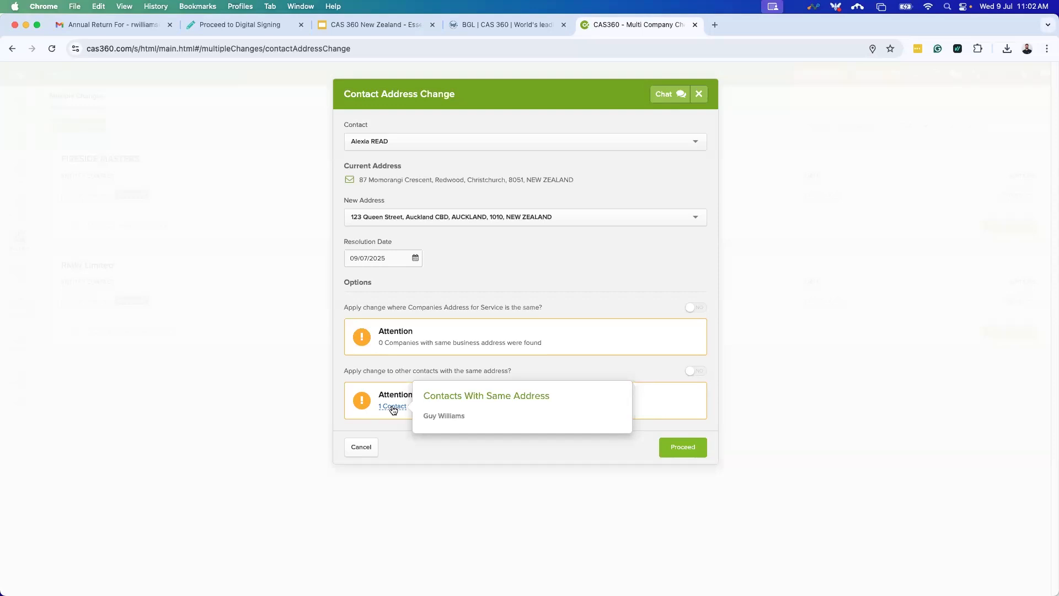
left_click(694, 373)
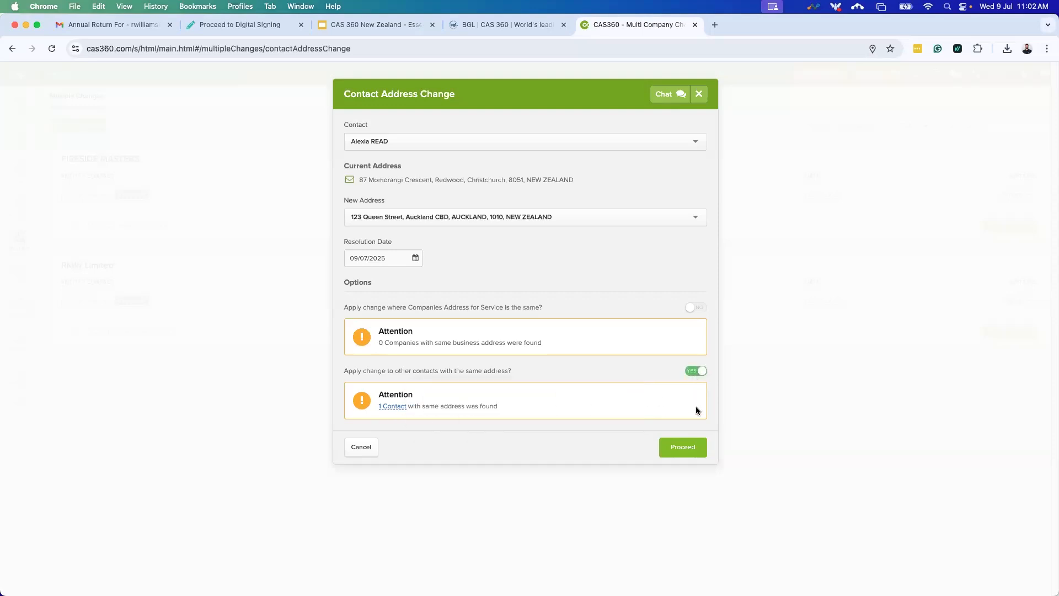
left_click(702, 374)
left_click(675, 451)
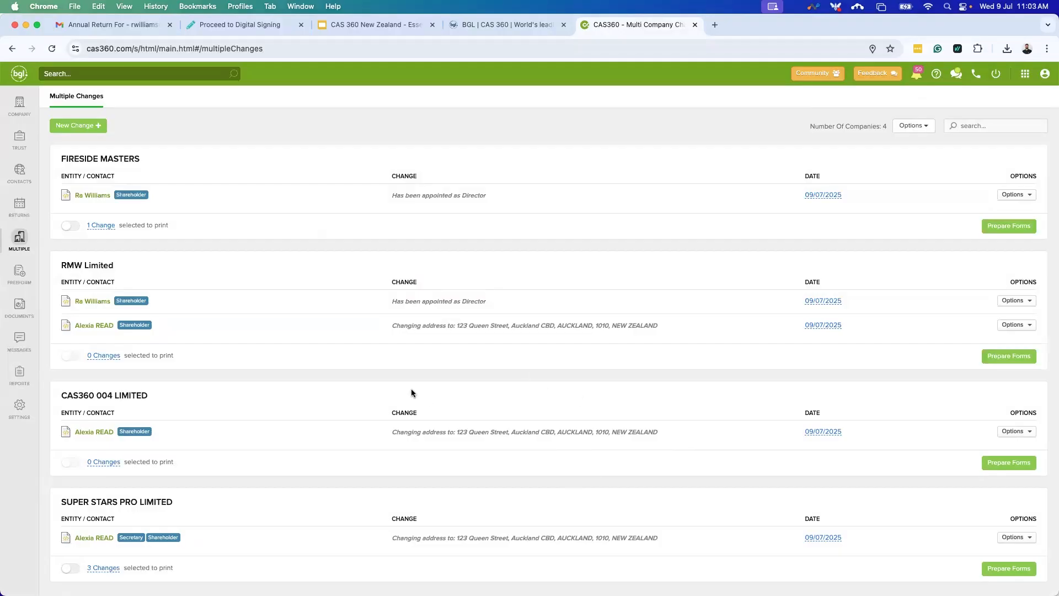
Check RMW Limited's pending changes and open Prepare Forms for RMW Limited.
left_click_drag(60, 264, 148, 267)
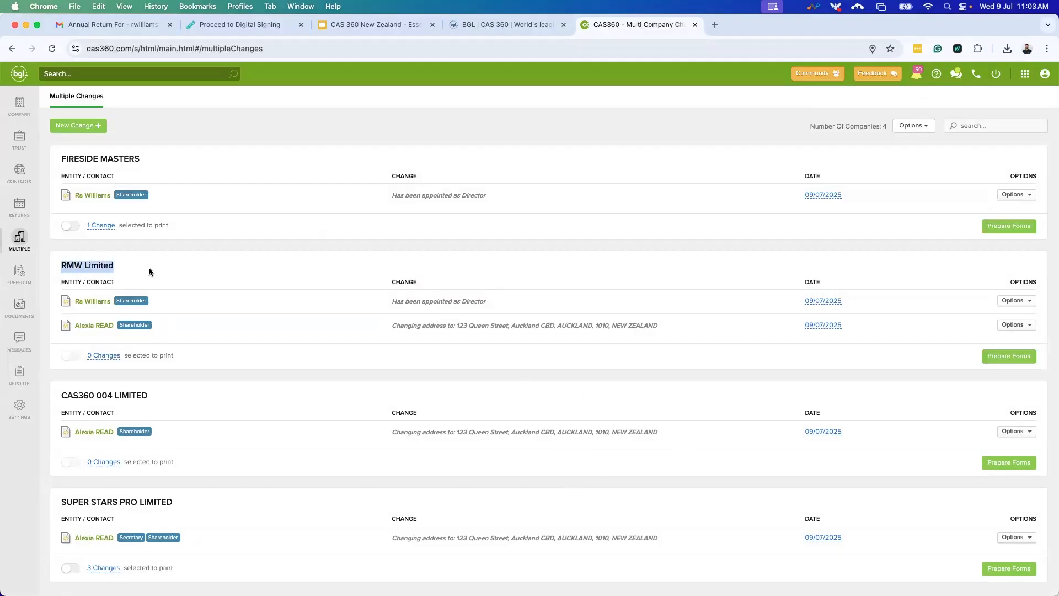
left_click(114, 335)
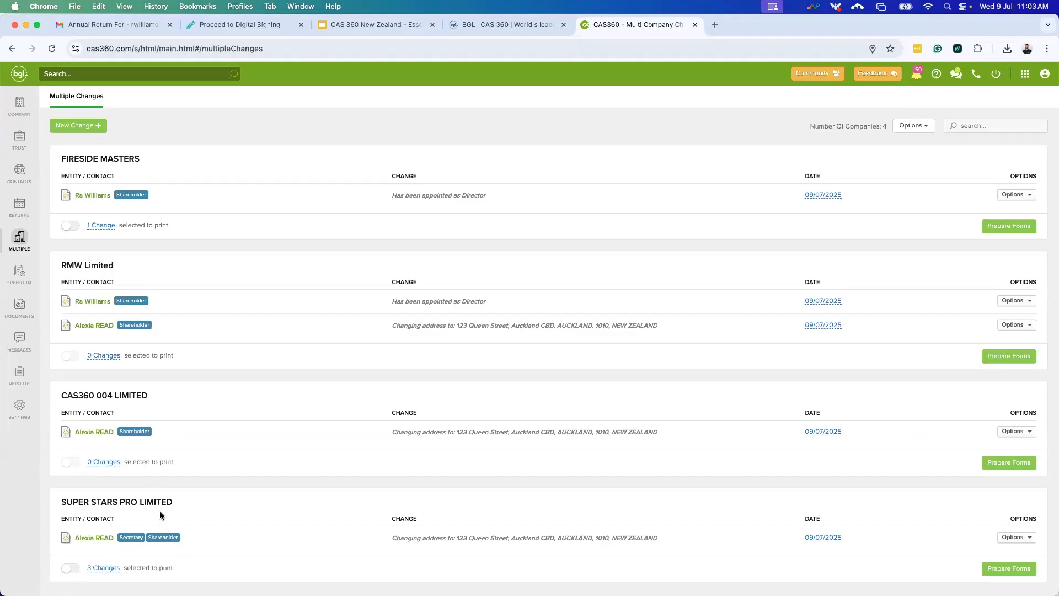
left_click_drag(390, 326, 662, 329)
left_click(663, 328)
left_click(1019, 357)
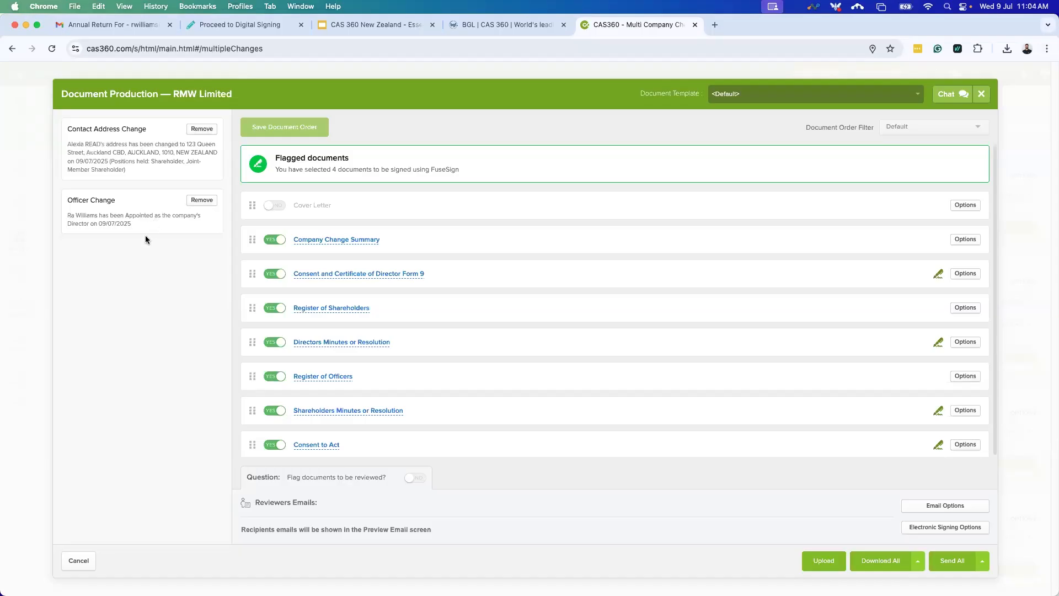
scroll(524, 339, "down", 1)
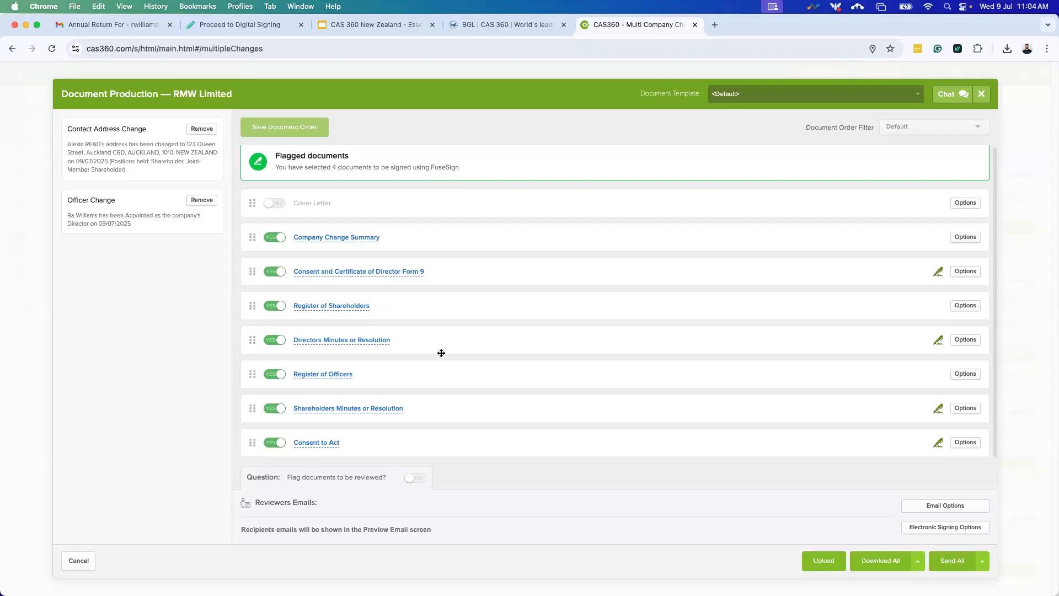
left_click(334, 239)
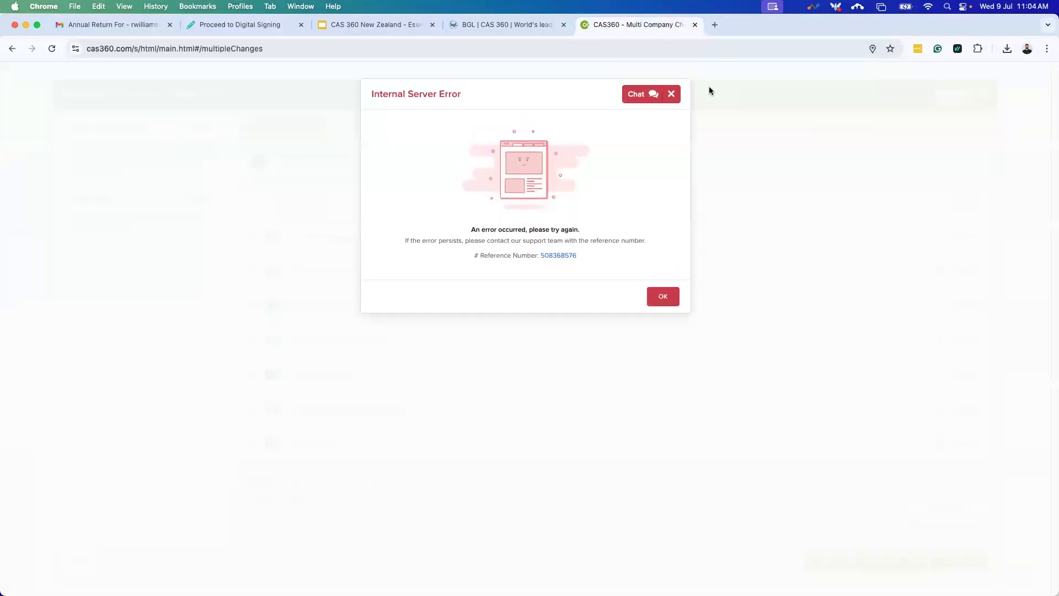
Dismiss the server error and read through RMW Limited's Company Change Summary PDF.
left_click(672, 94)
left_click(367, 238)
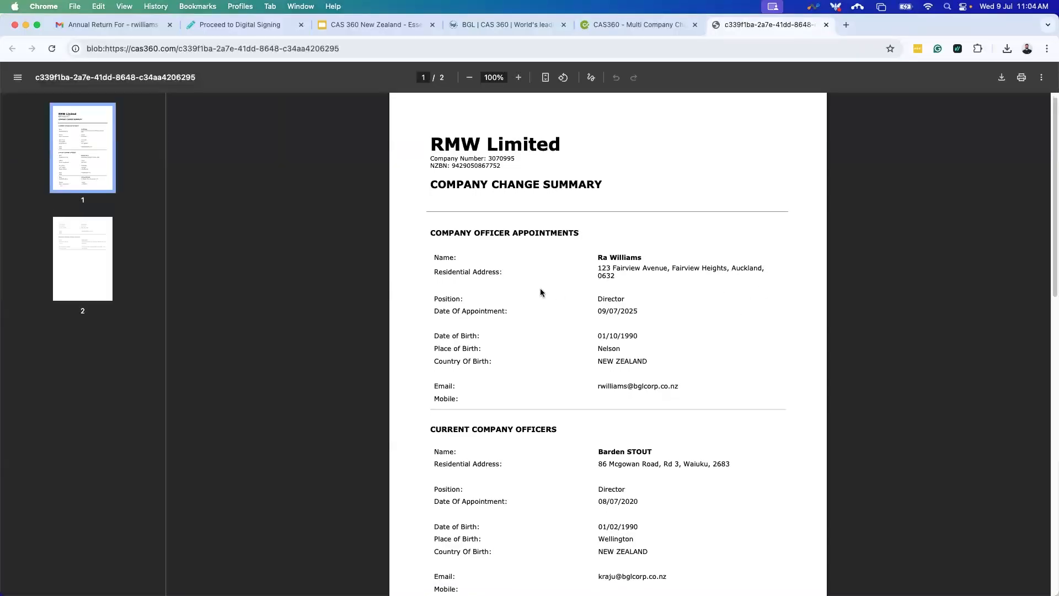
scroll(745, 280, "down", 1)
left_click_drag(435, 250, 642, 251)
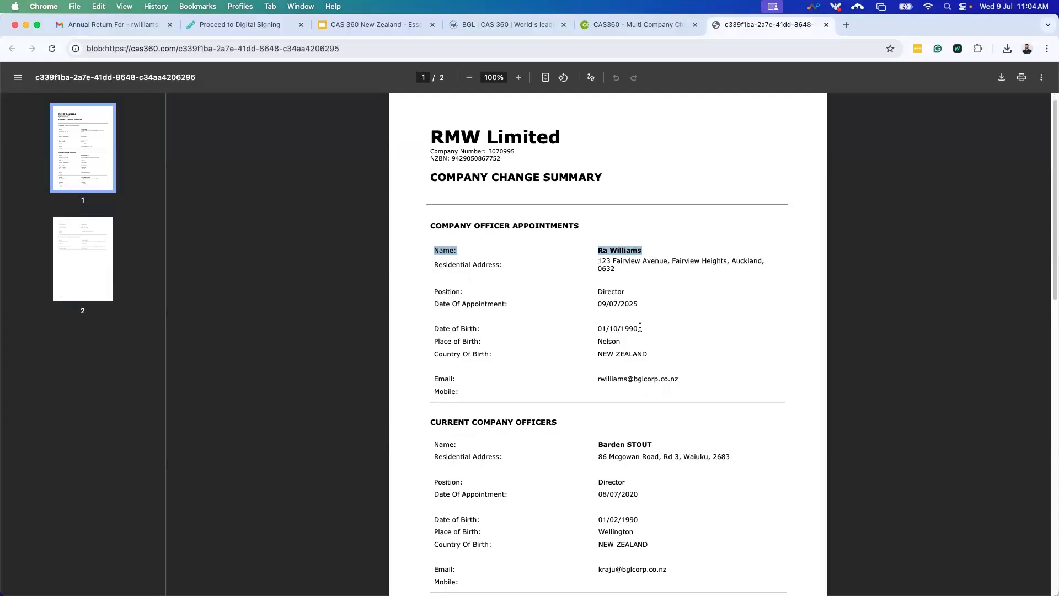
scroll(660, 325, "down", 3)
left_click(713, 339)
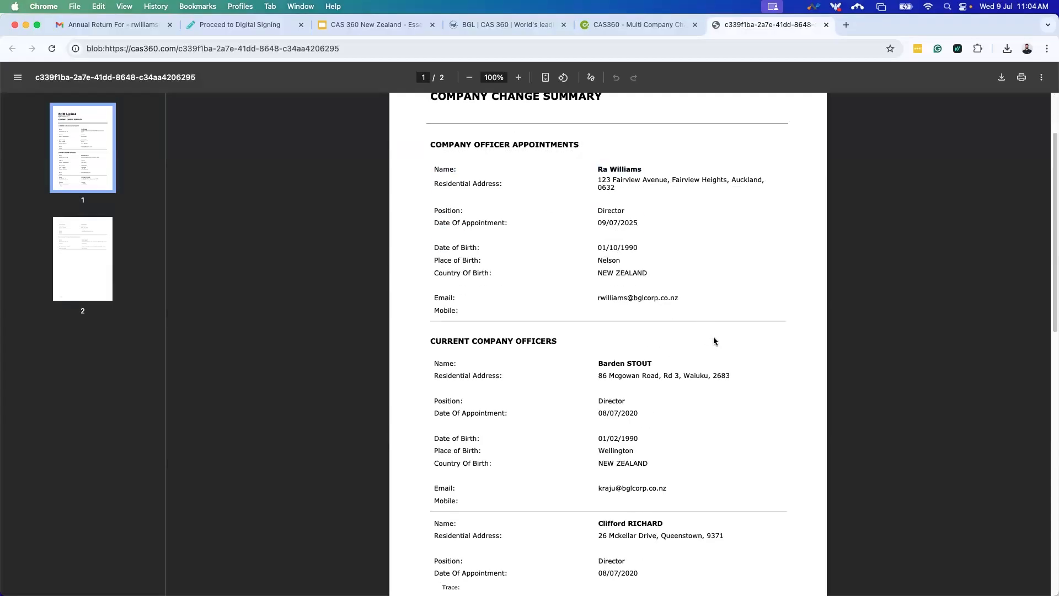
scroll(714, 341, "down", 12)
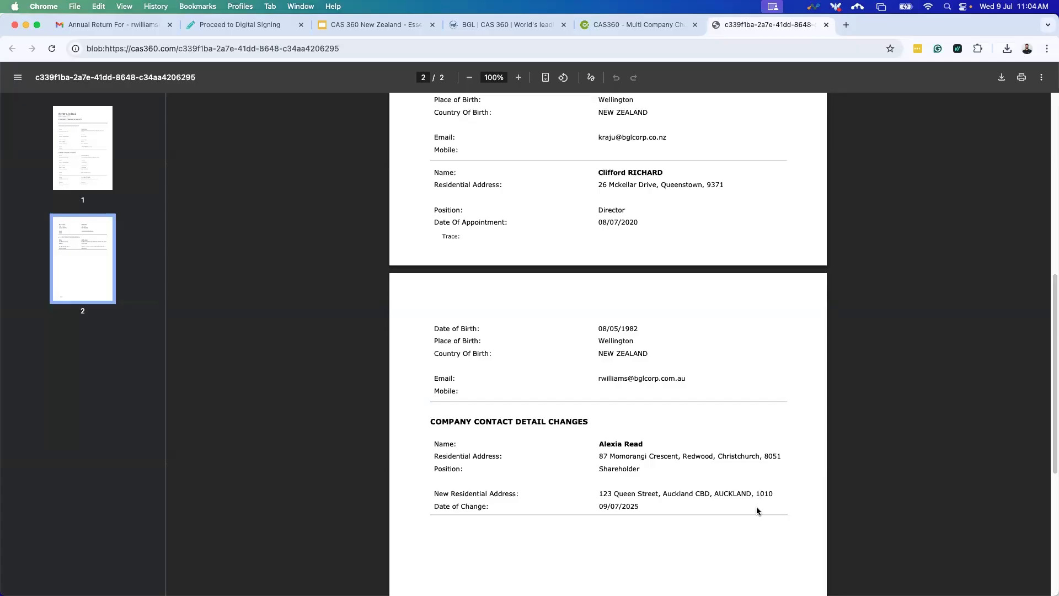
left_click(827, 25)
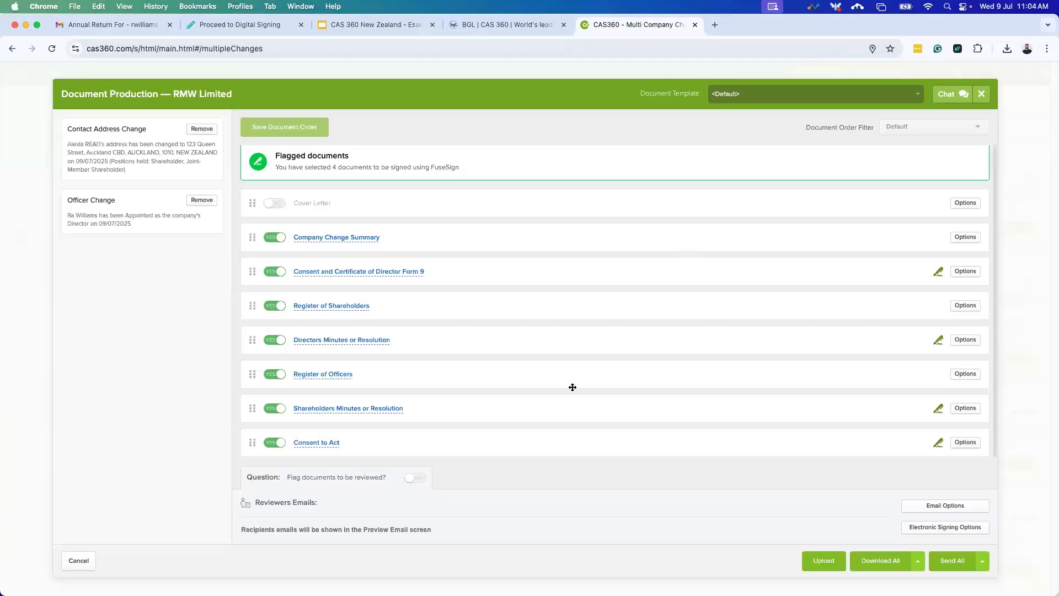
Review the Directors Minutes or Resolution PDF, then close Document Production.
left_click(365, 340)
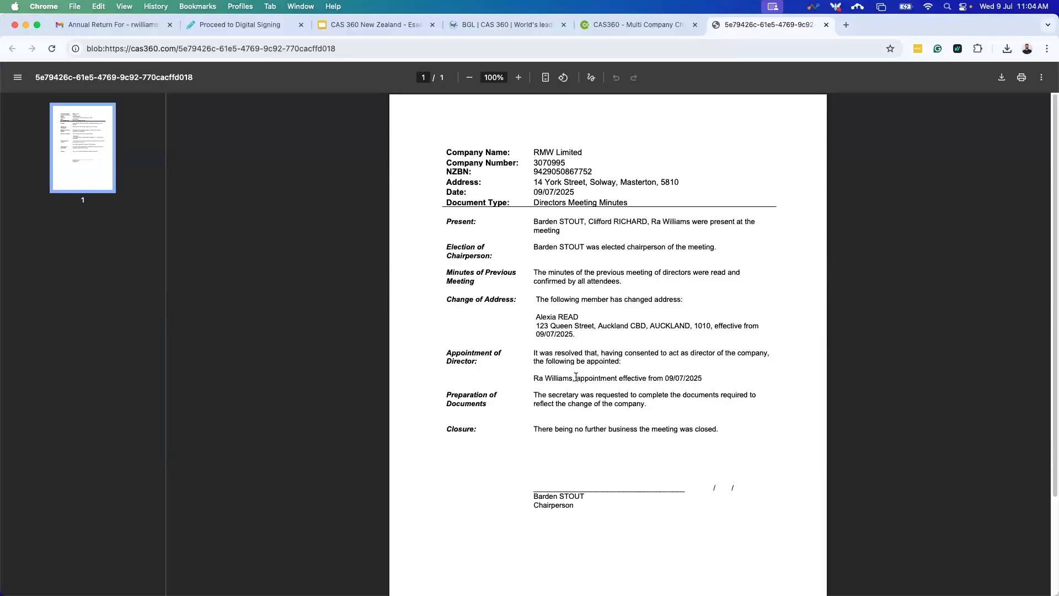
left_click(826, 25)
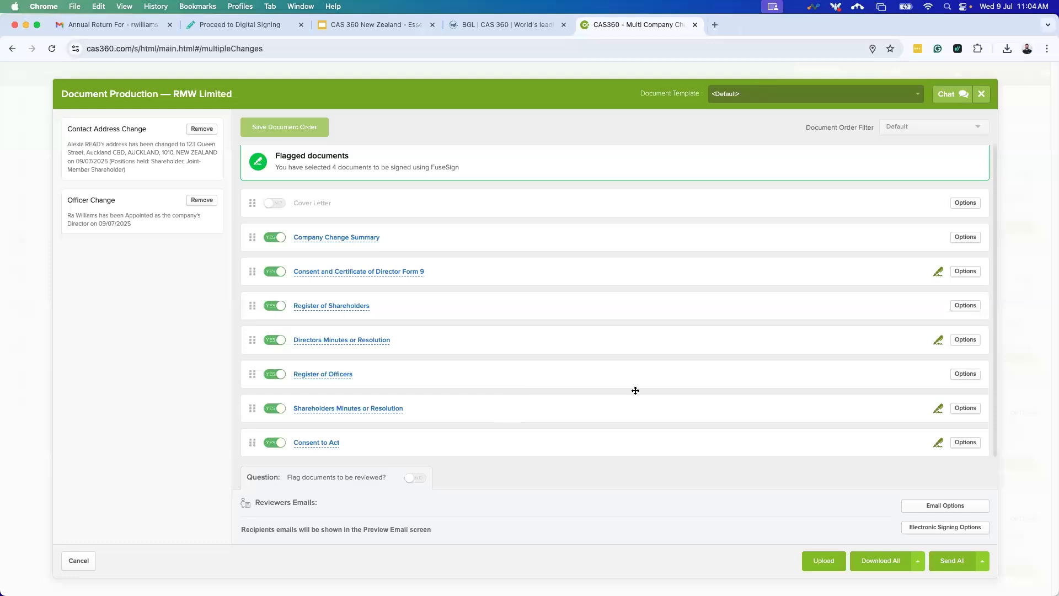
left_click(982, 94)
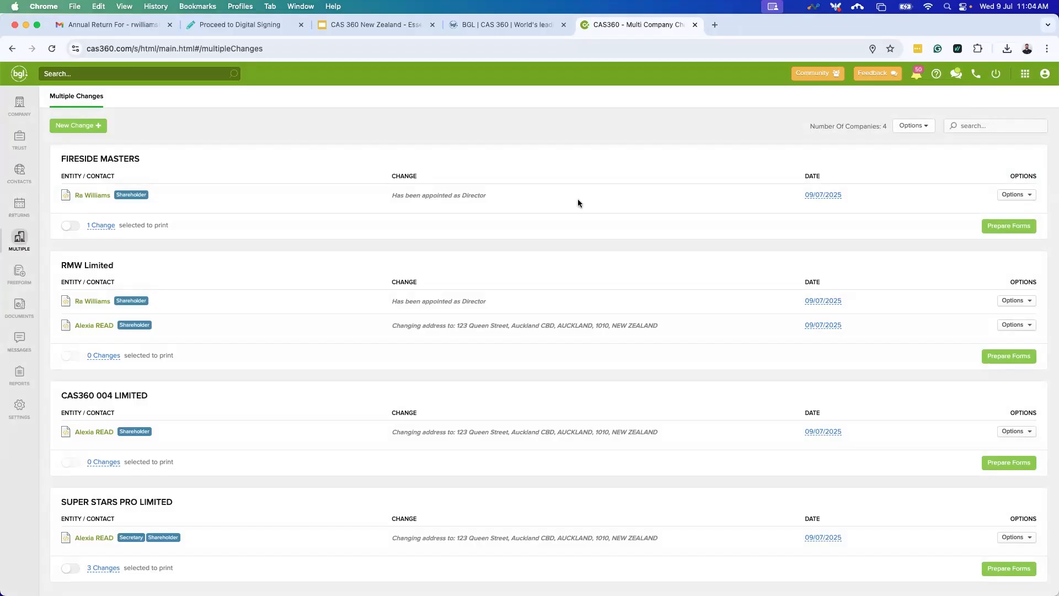
Start an Address for Service change and select CAS360 004 LIMITED by searching 'CAS36'.
left_click(76, 128)
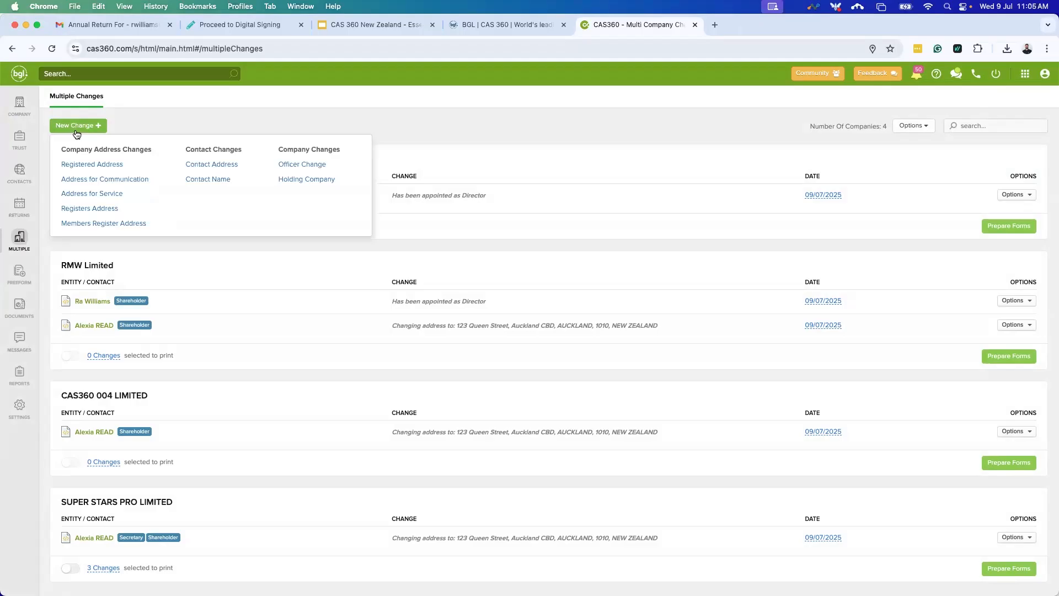
left_click(89, 194)
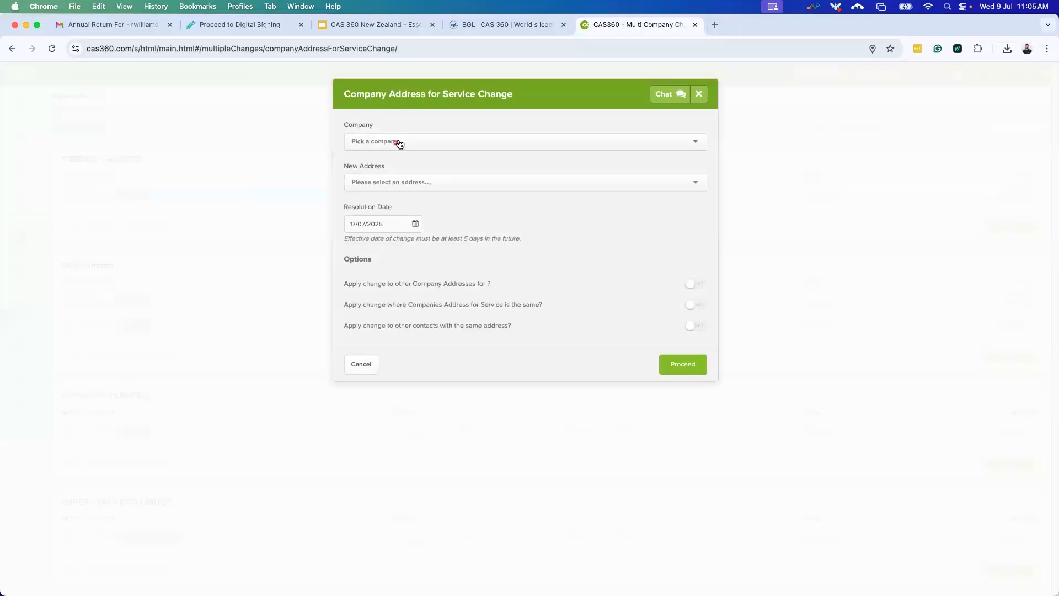
left_click(401, 144)
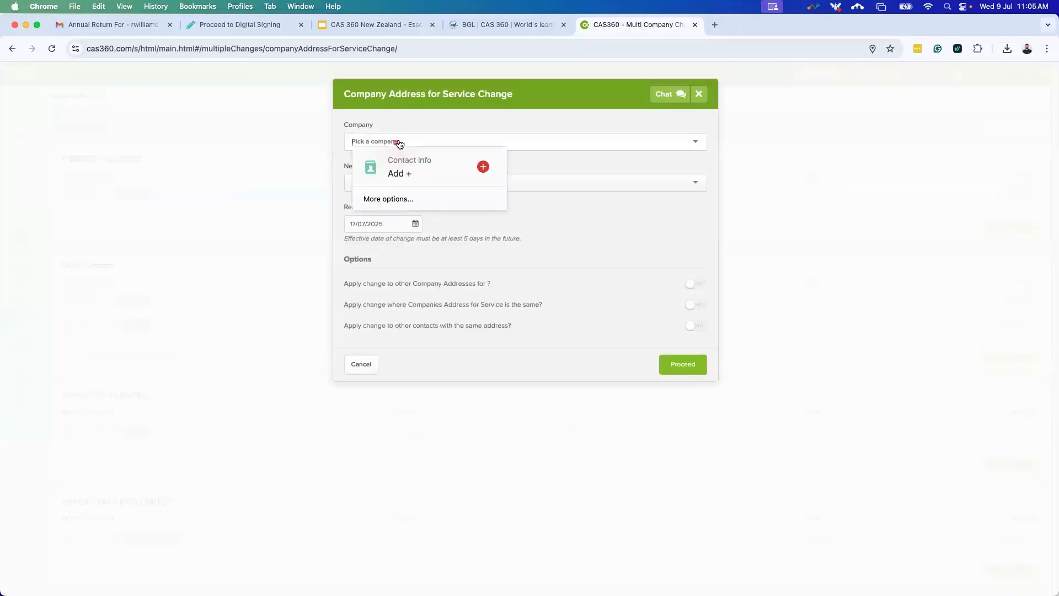
left_click(442, 129)
left_click(449, 137)
type("CAS36")
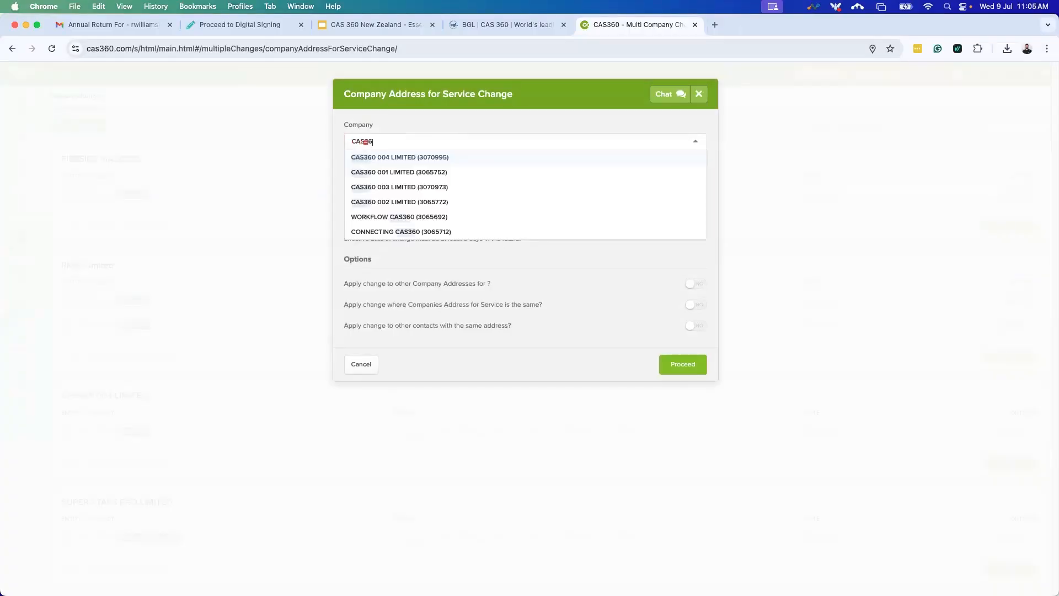
left_click(394, 159)
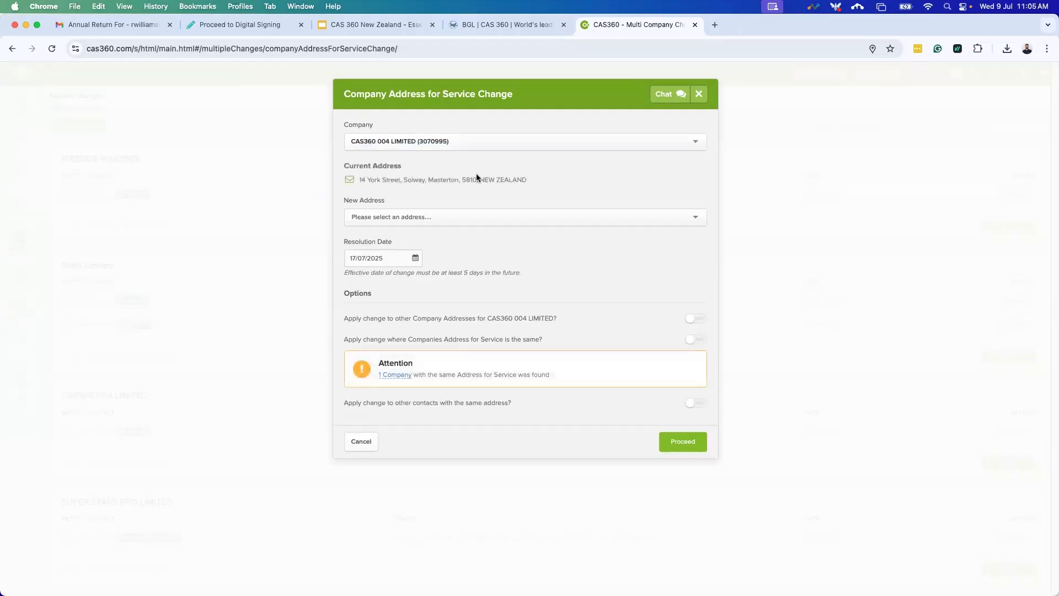
left_click_drag(527, 179, 356, 180)
left_click(362, 190)
left_click(378, 220)
type("123")
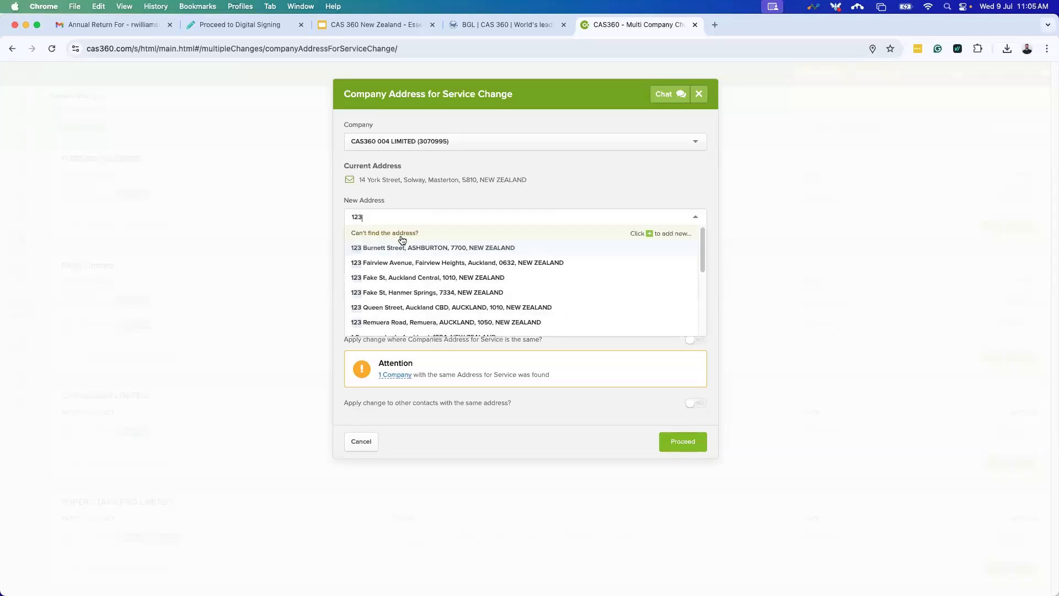
left_click(419, 308)
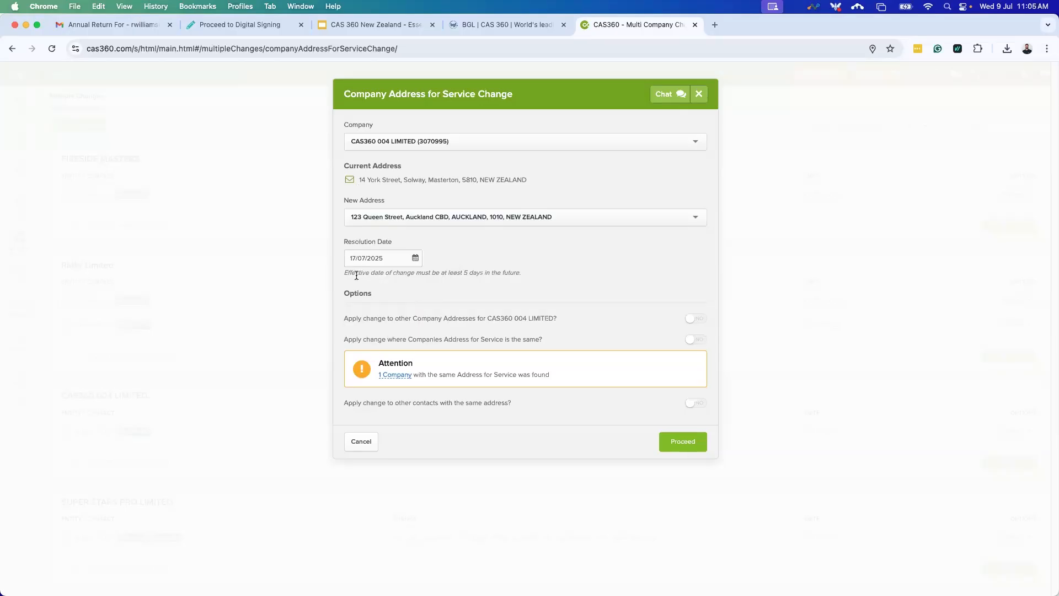
Check the Resolution Date calendar, keeping it at 17/07/2025.
left_click(415, 259)
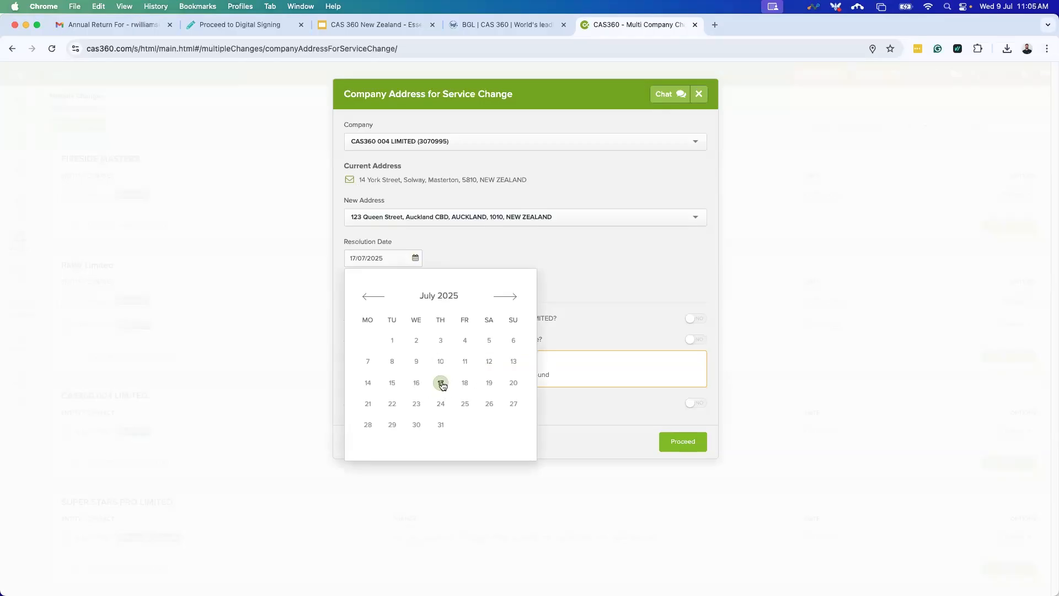
left_click(611, 276)
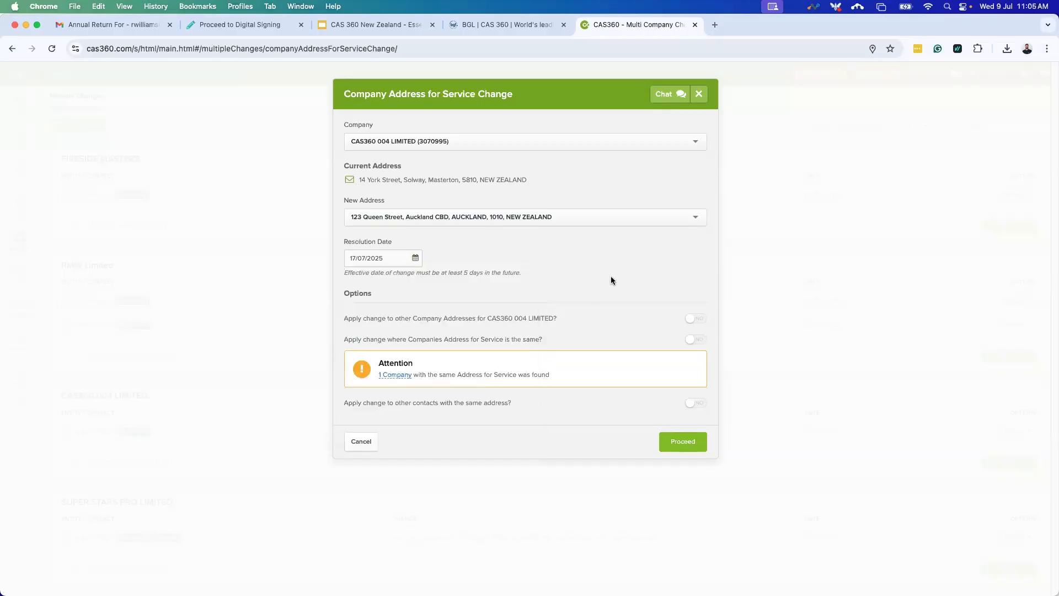
left_click(415, 258)
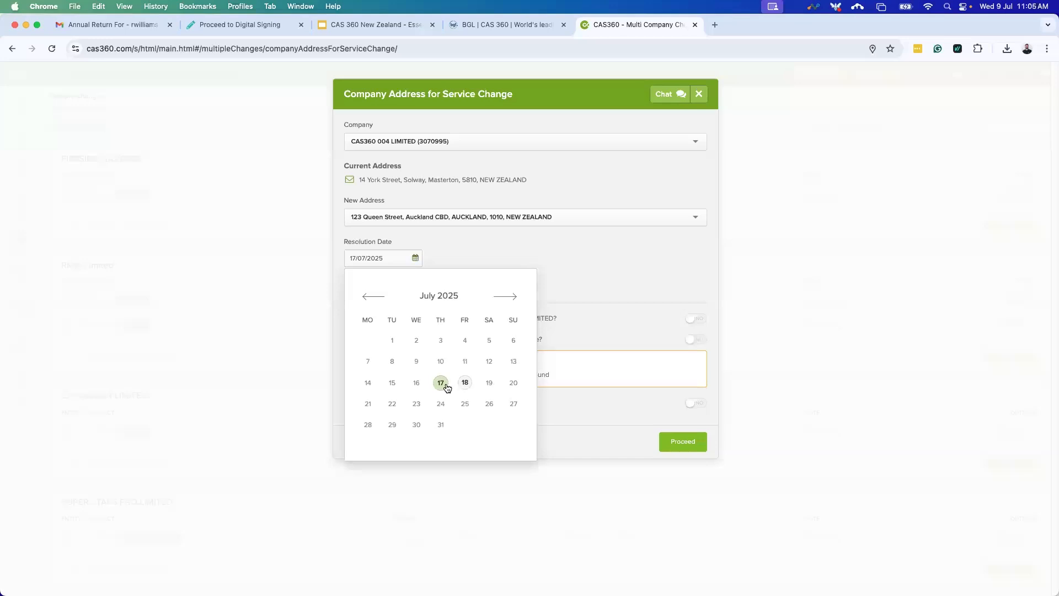
left_click(581, 291)
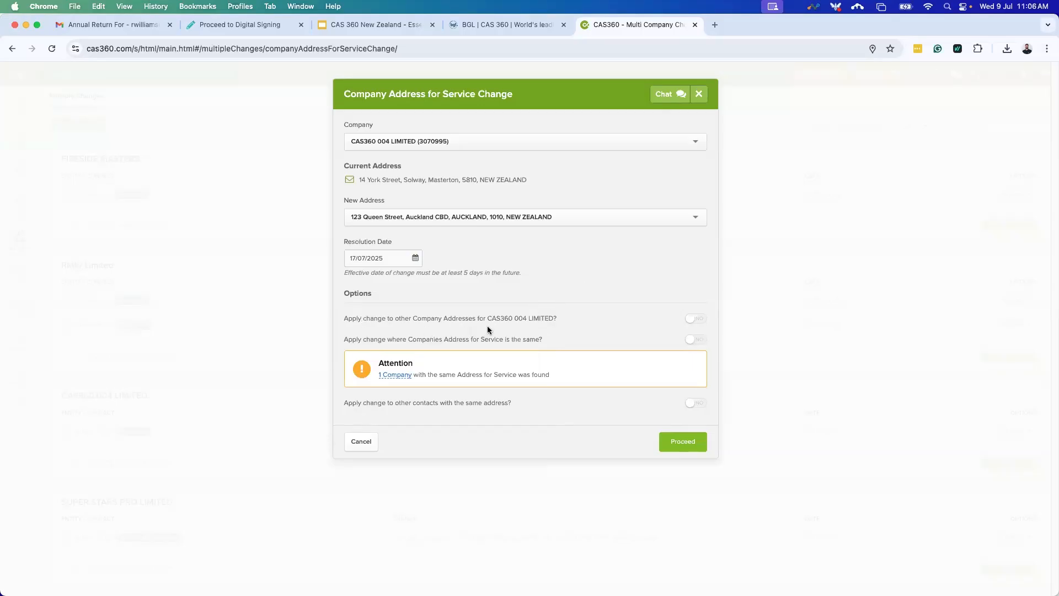
Leave all apply-to-other-addresses, companies and contacts options off, and proceed with the change.
left_click(691, 320)
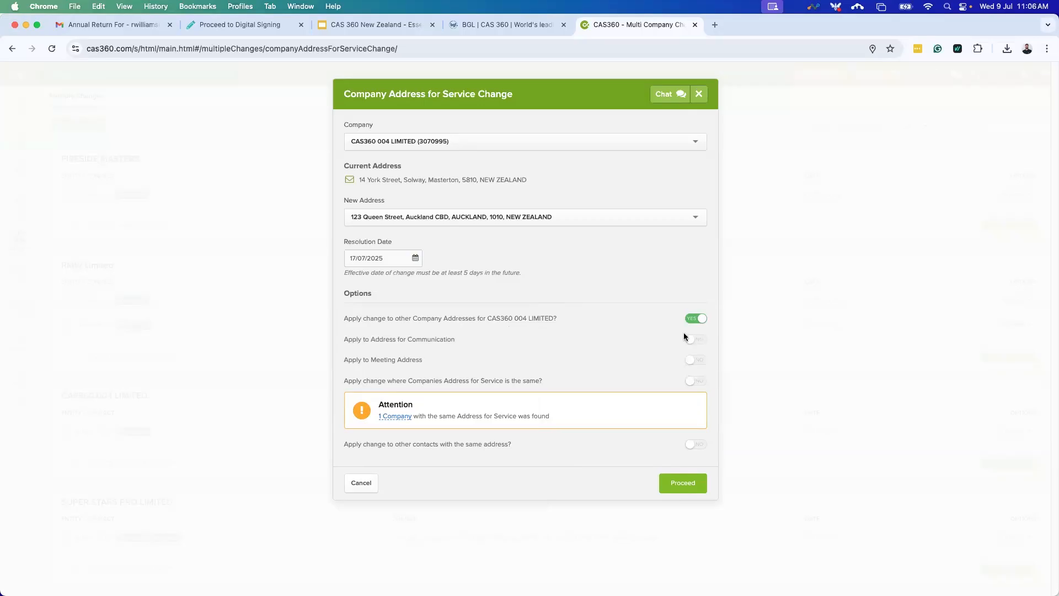
left_click(696, 360)
left_click(695, 359)
left_click(696, 340)
left_click(696, 319)
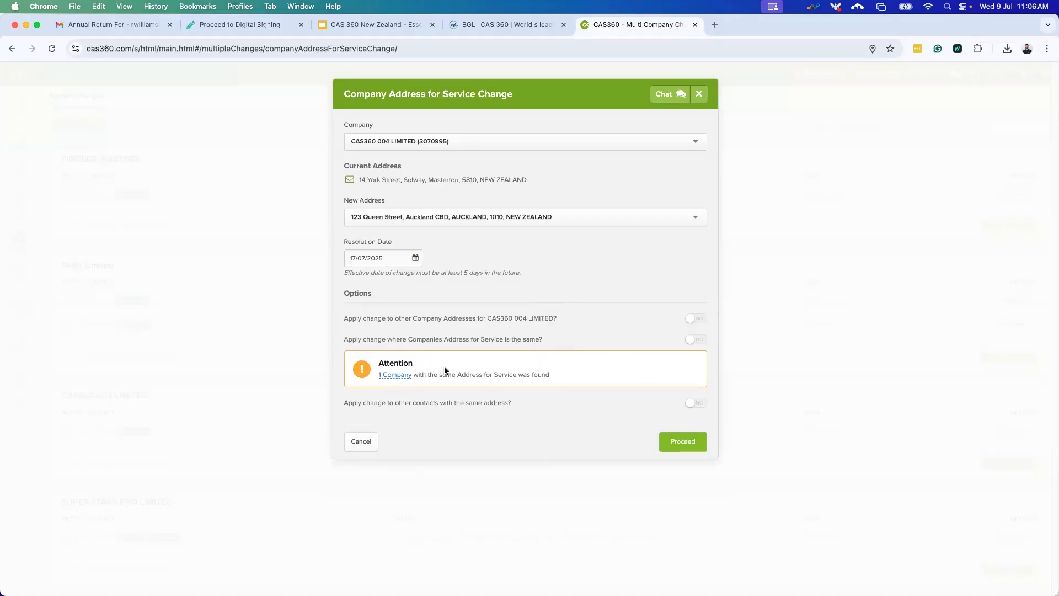
mouse_move(402, 379)
left_click(698, 341)
left_click(699, 341)
left_click(697, 404)
left_click(698, 403)
left_click(677, 443)
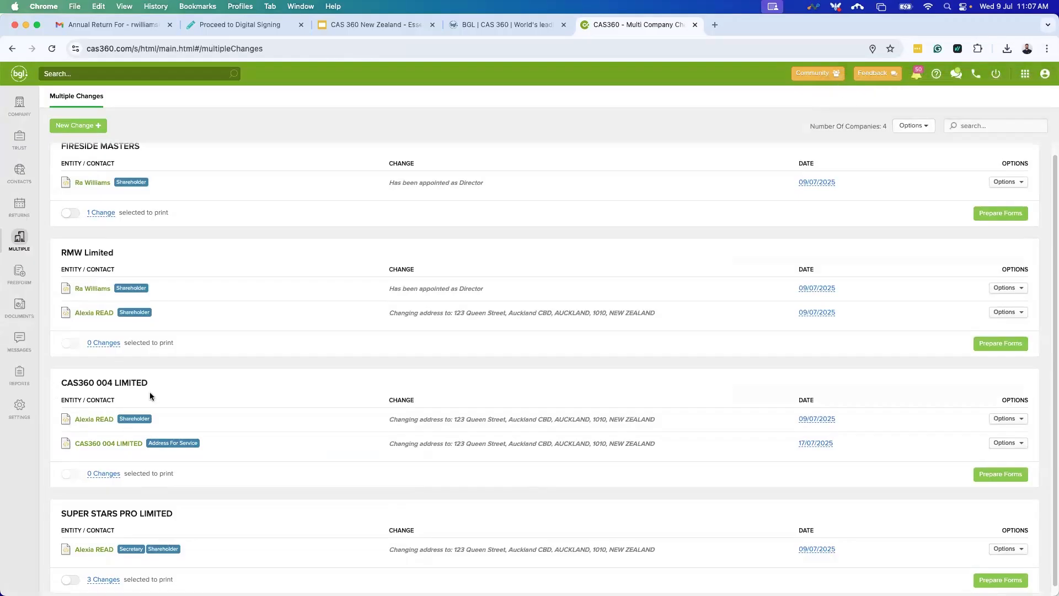
scroll(66, 445, "down", 1)
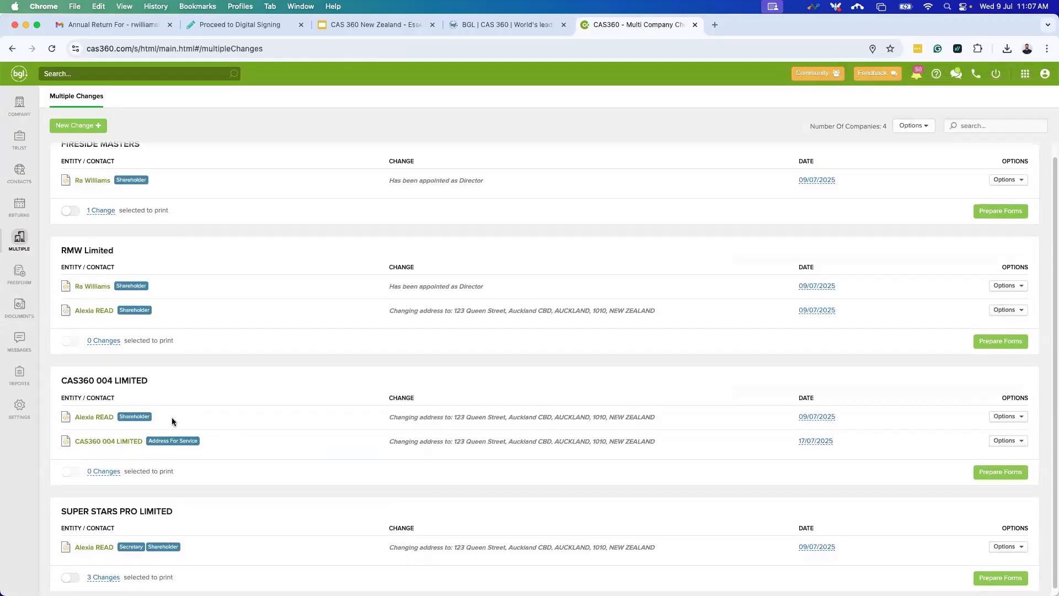
scroll(166, 420, "down", 1)
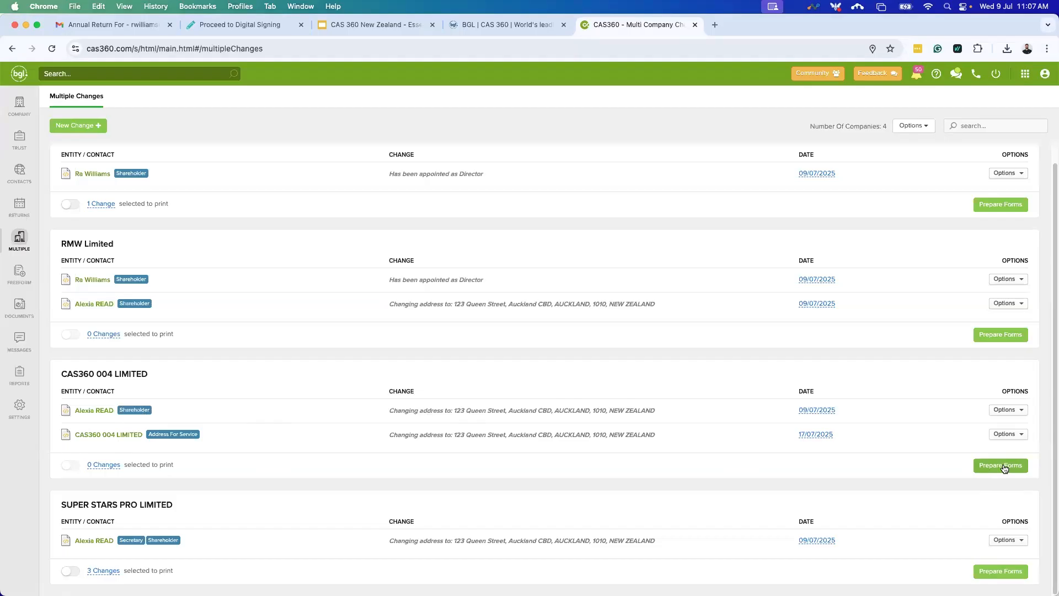
scroll(478, 430, "up", 1)
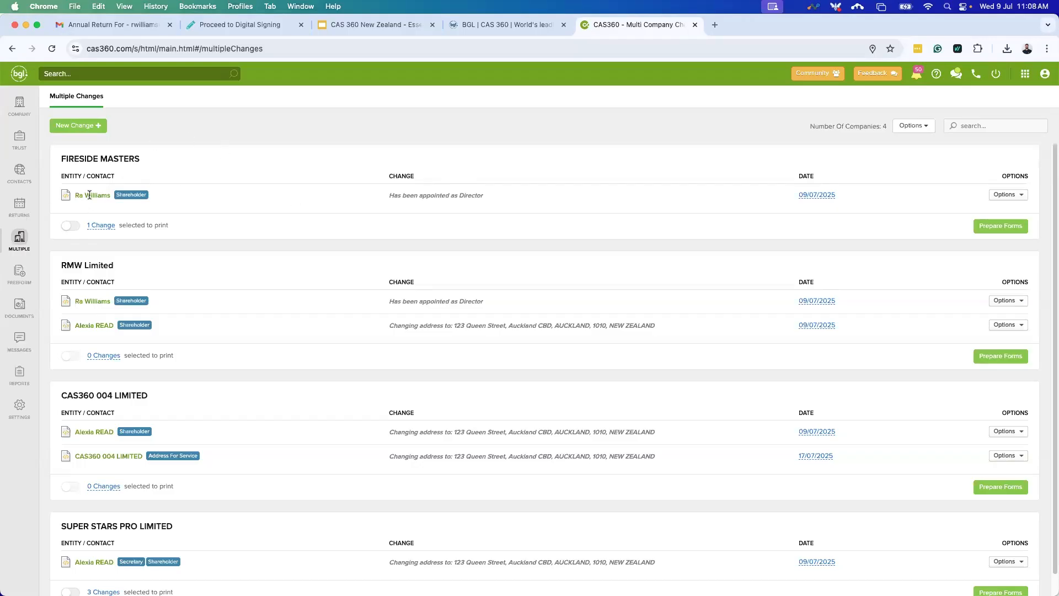
Check the FIRESIDE MASTERS change, include it for printing, and prepare its forms.
left_click(103, 227)
mouse_move(112, 231)
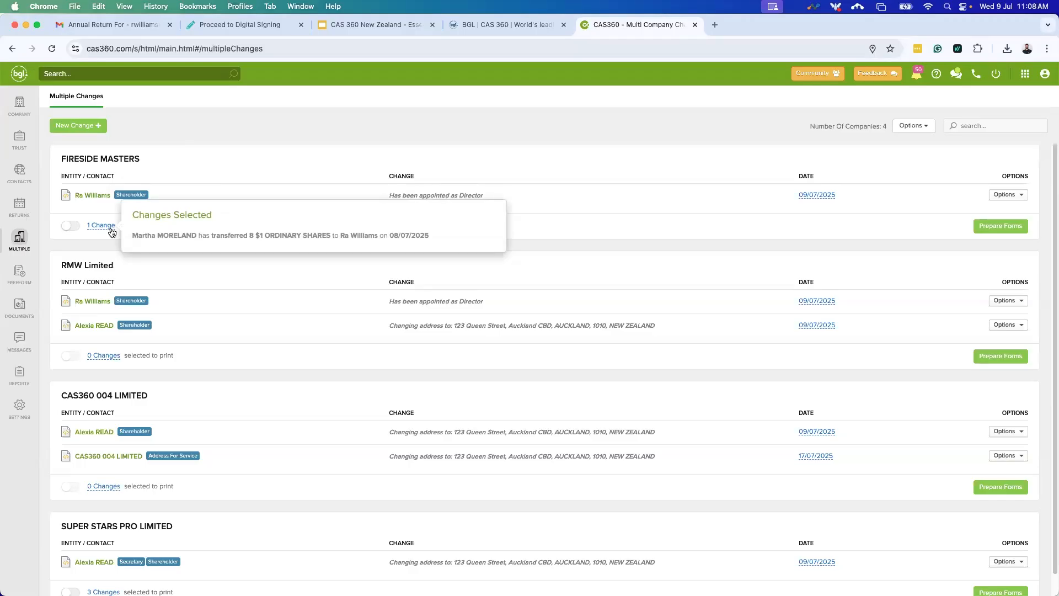
left_click(73, 227)
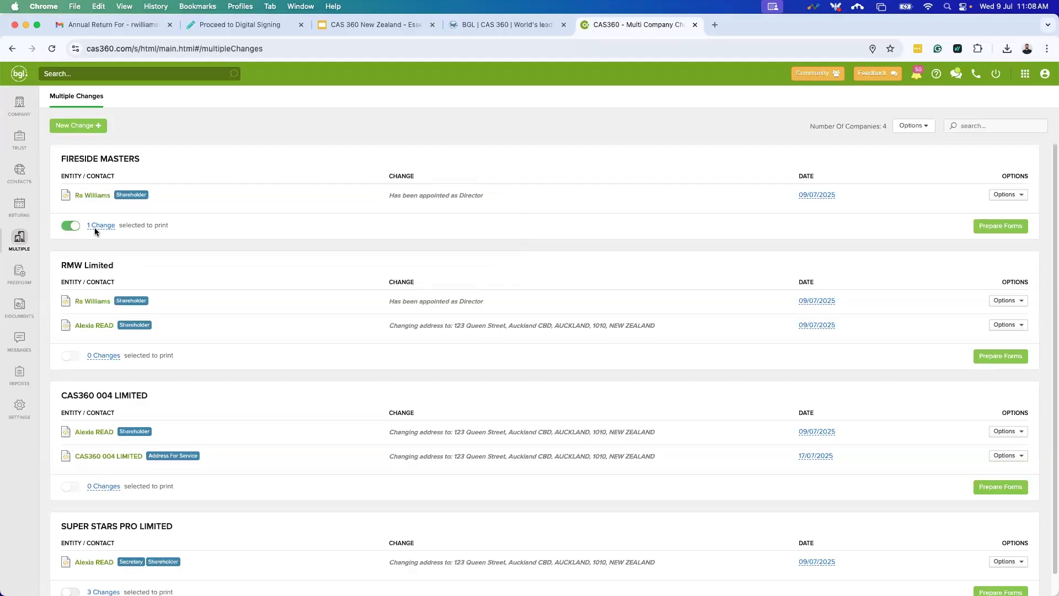
left_click(997, 226)
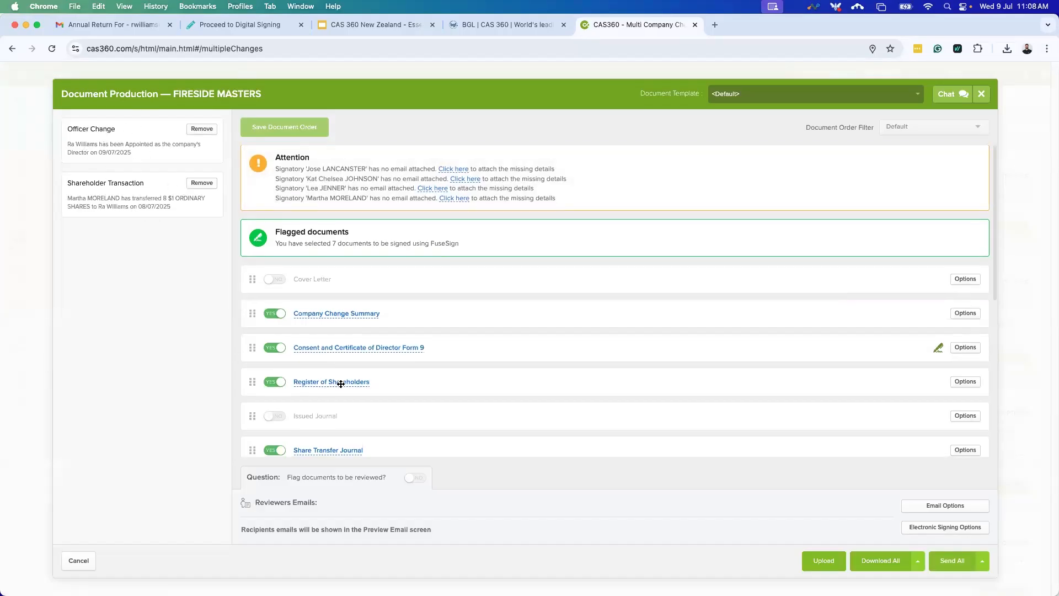
Review the share transfer details in the FIRESIDE MASTERS Shareholders Minutes PDF, then close document production.
scroll(325, 382, "down", 3)
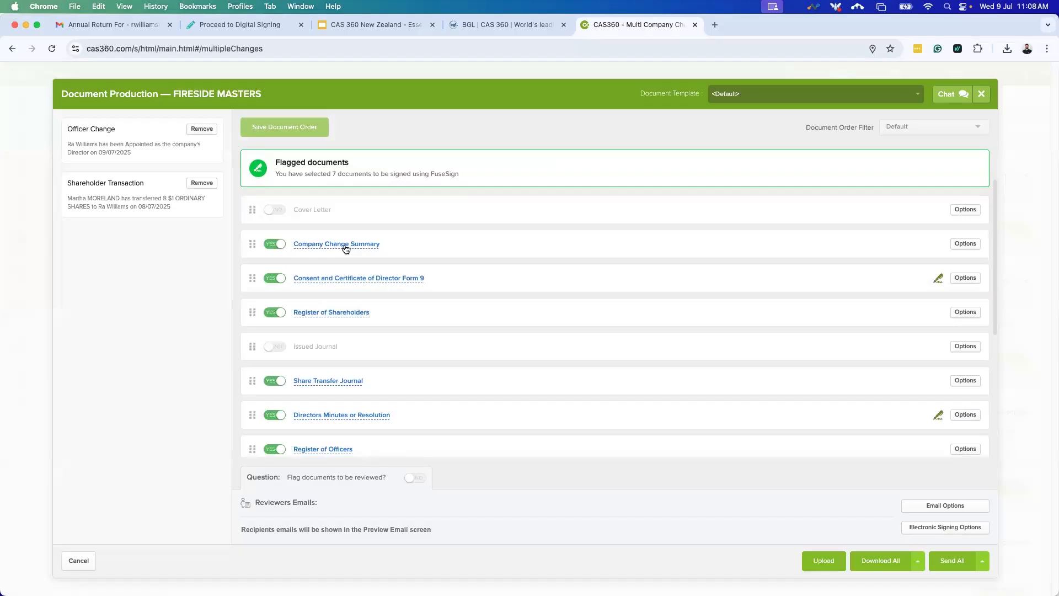
scroll(380, 398, "down", 2)
scroll(381, 397, "down", 1)
scroll(340, 398, "down", 1)
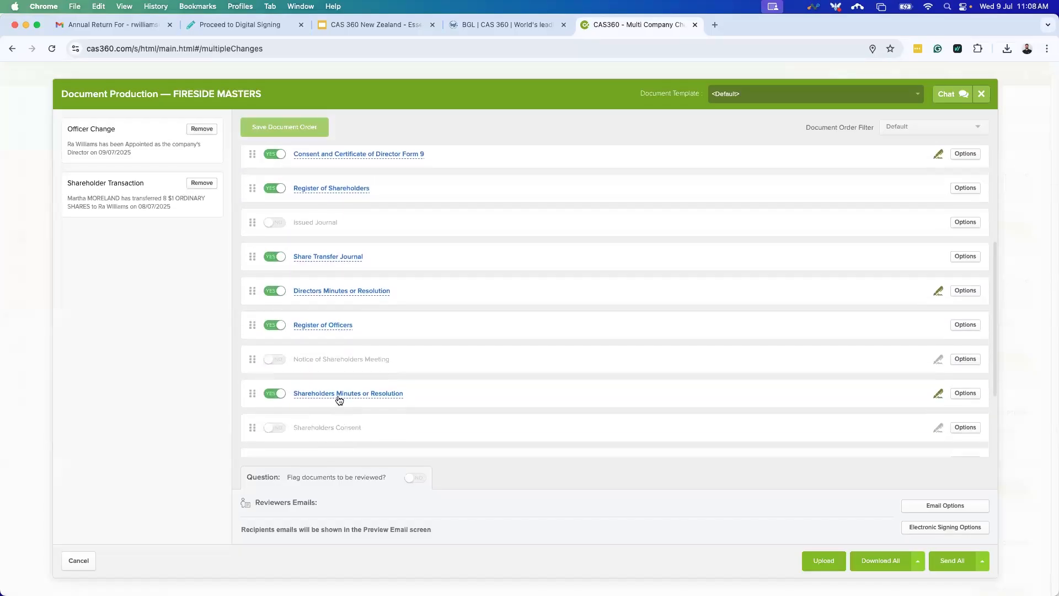
left_click(339, 395)
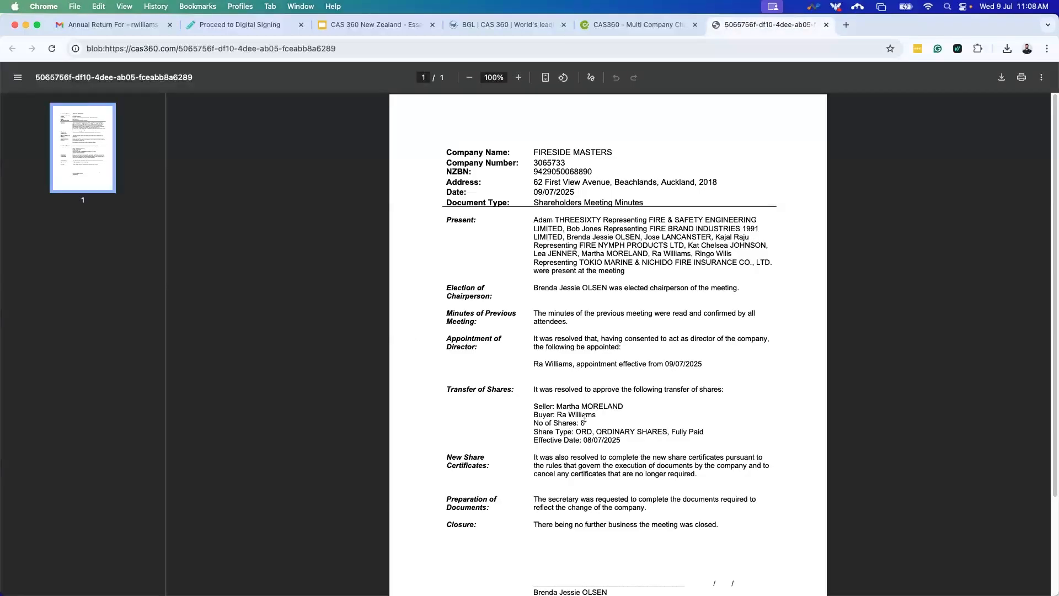
left_click_drag(643, 433, 531, 390)
left_click(665, 412)
left_click(826, 25)
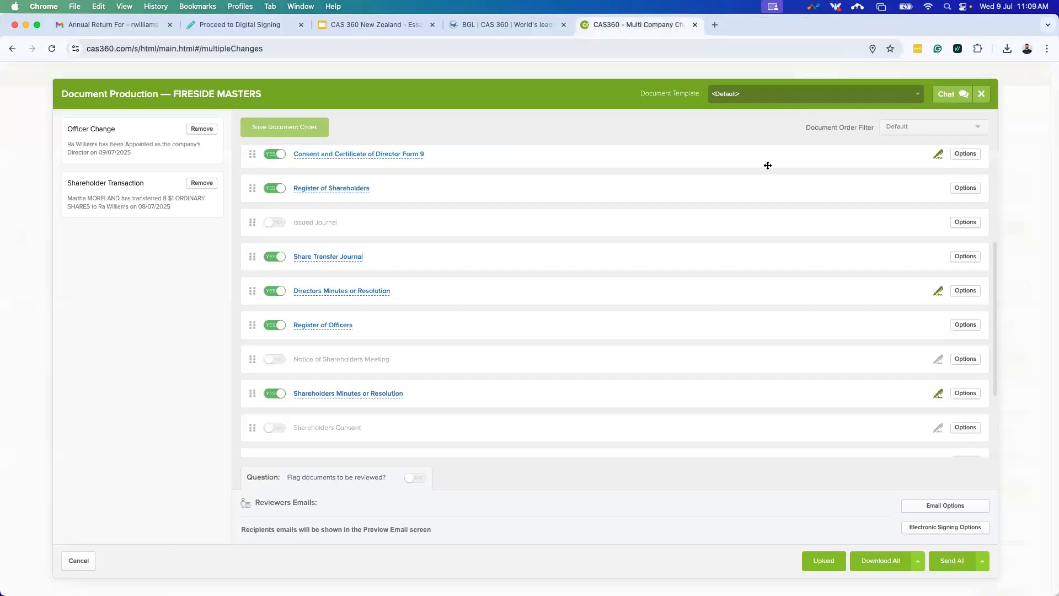
left_click(982, 93)
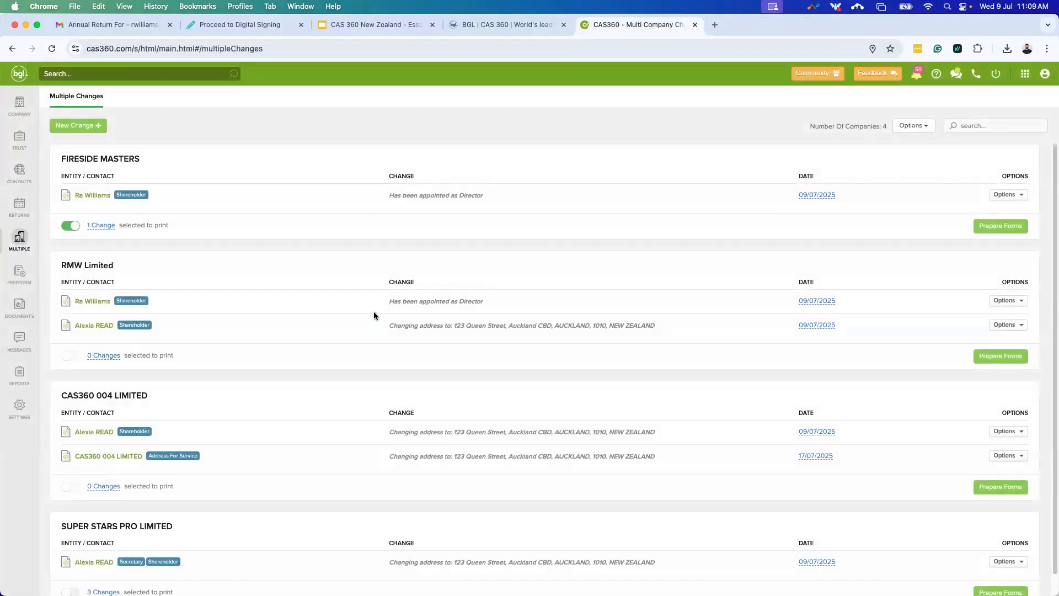
Leave SUPER STARS PRO LIMITED unselected for printing and show all 761 documents.
scroll(346, 327, "down", 1)
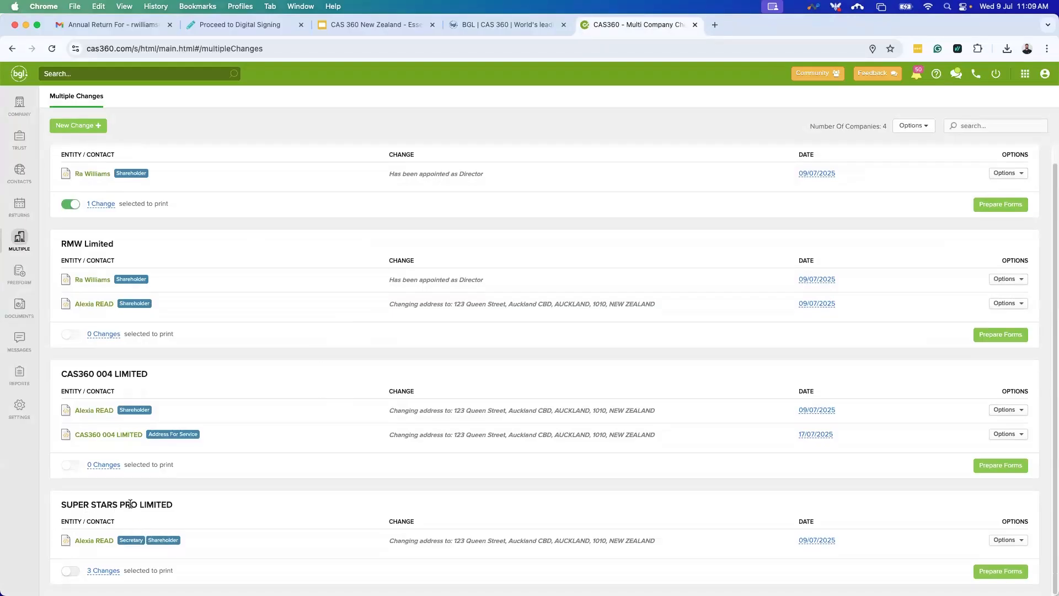
mouse_move(105, 574)
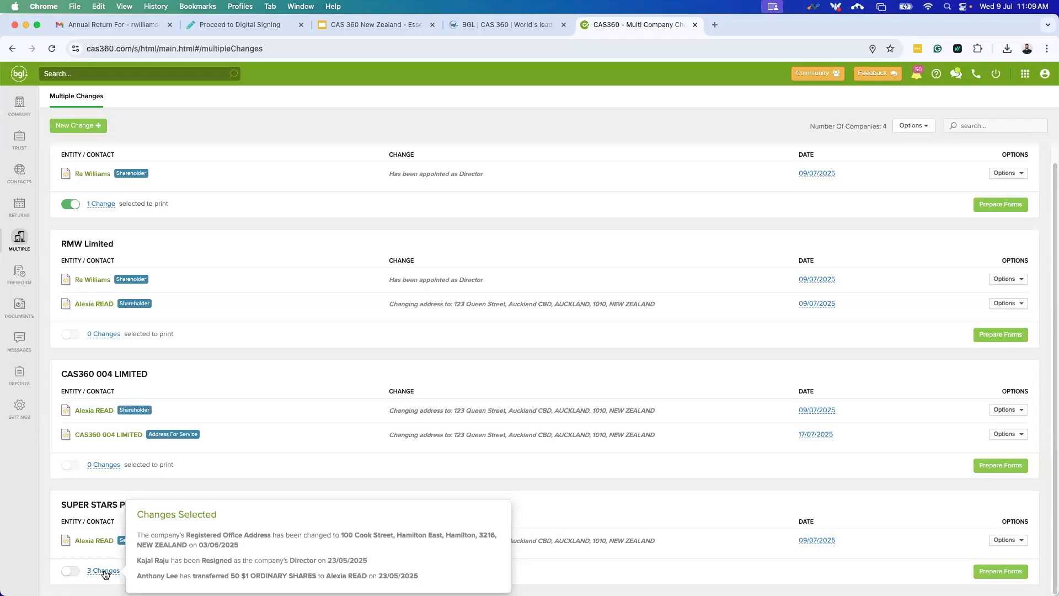
left_click(69, 572)
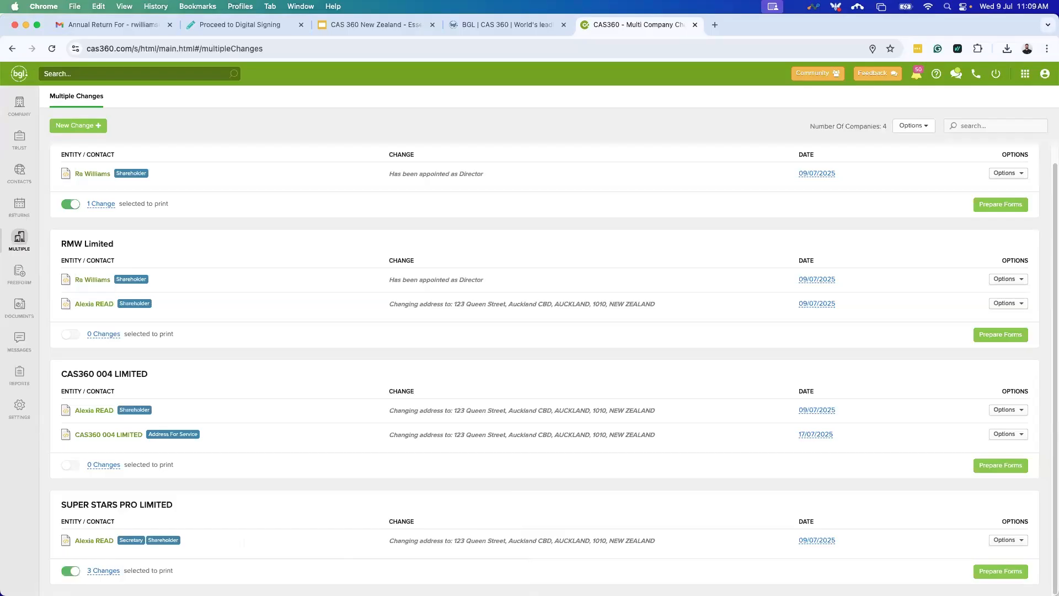
left_click(74, 572)
scroll(290, 529, "up", 1)
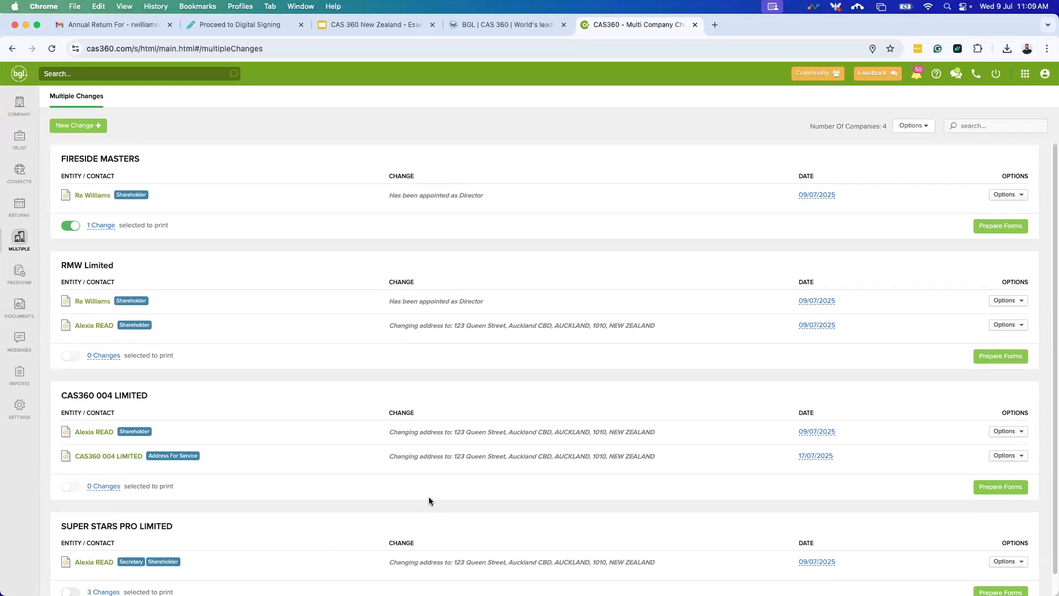
left_click(21, 305)
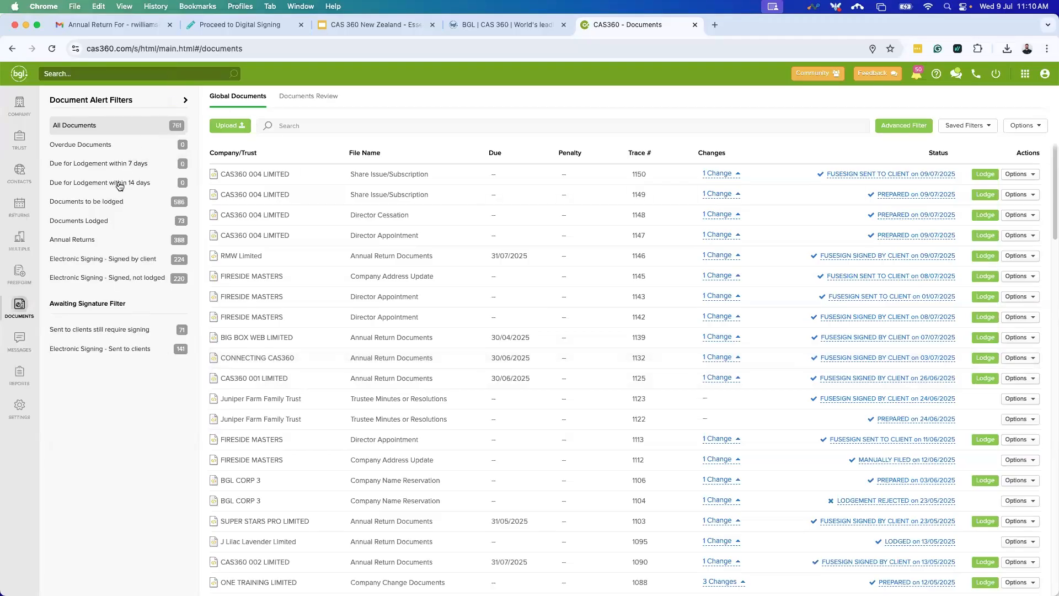
Filter documents through Annual Returns and Signed by client down to the 71 still requiring signing.
left_click(105, 243)
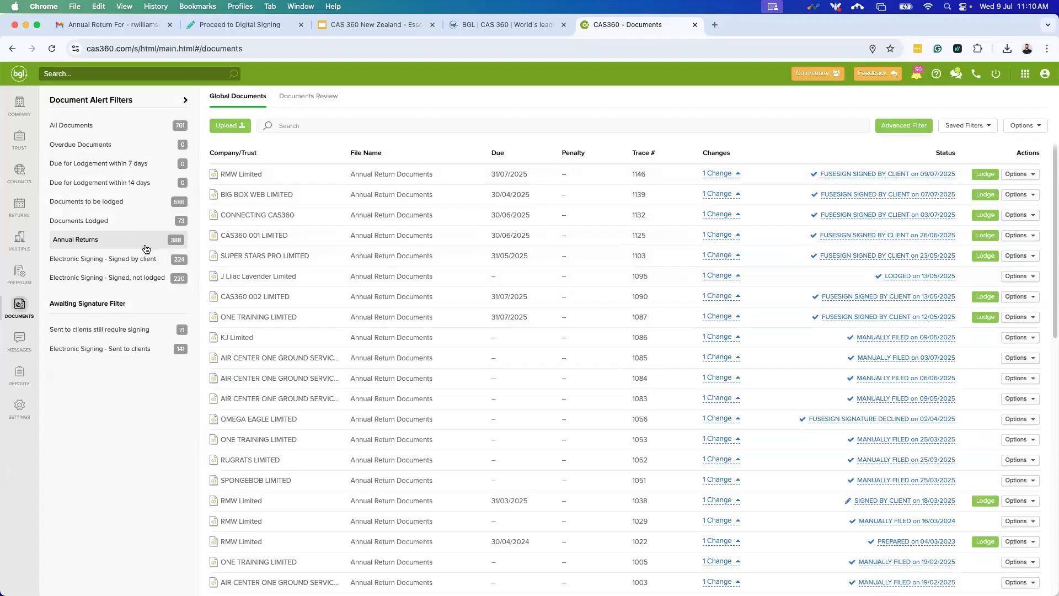
left_click(162, 258)
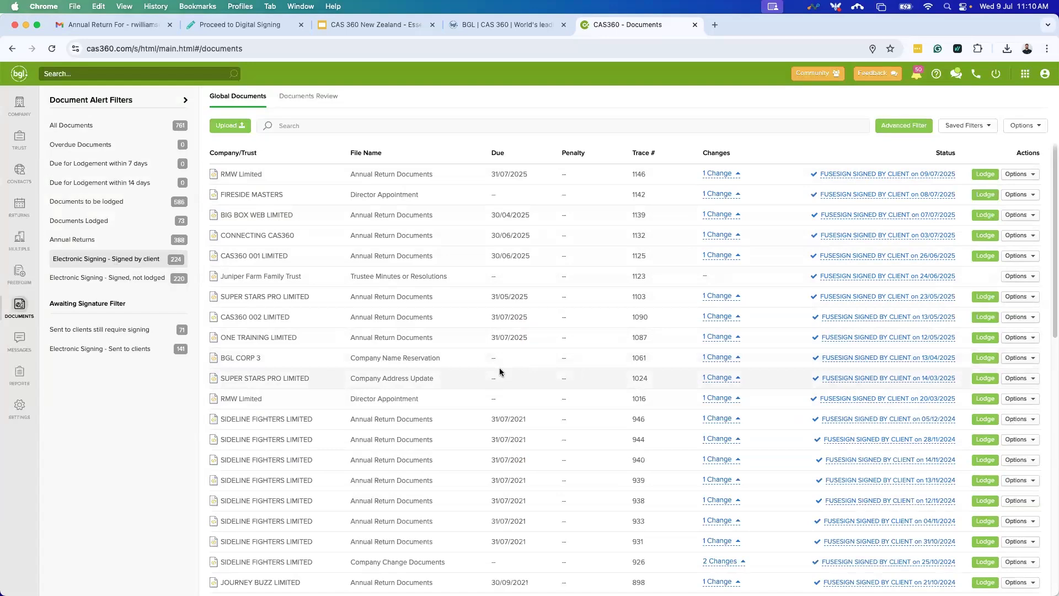
scroll(494, 376, "down", 1)
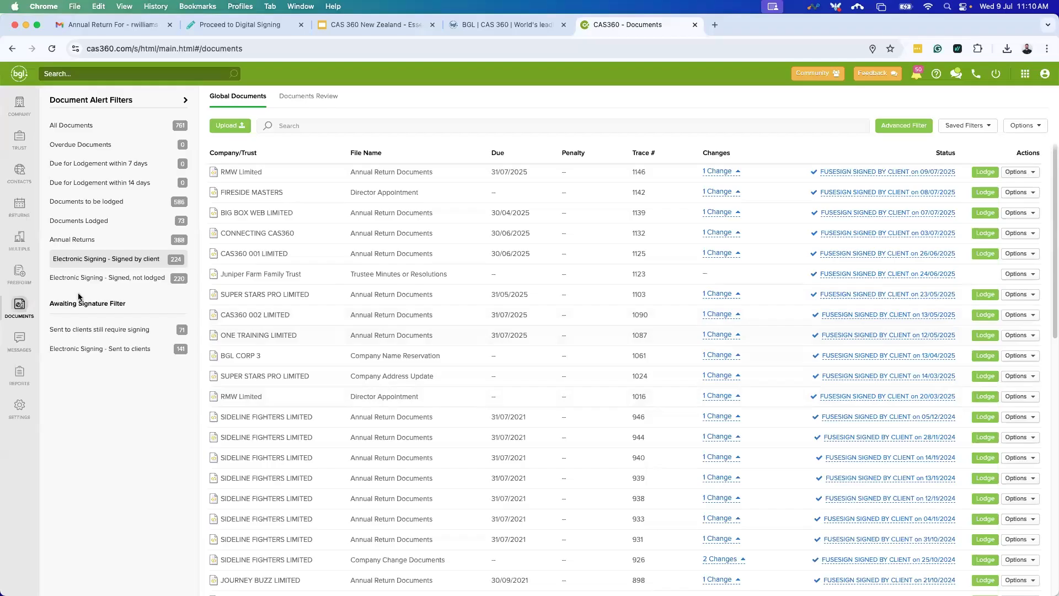
left_click(84, 328)
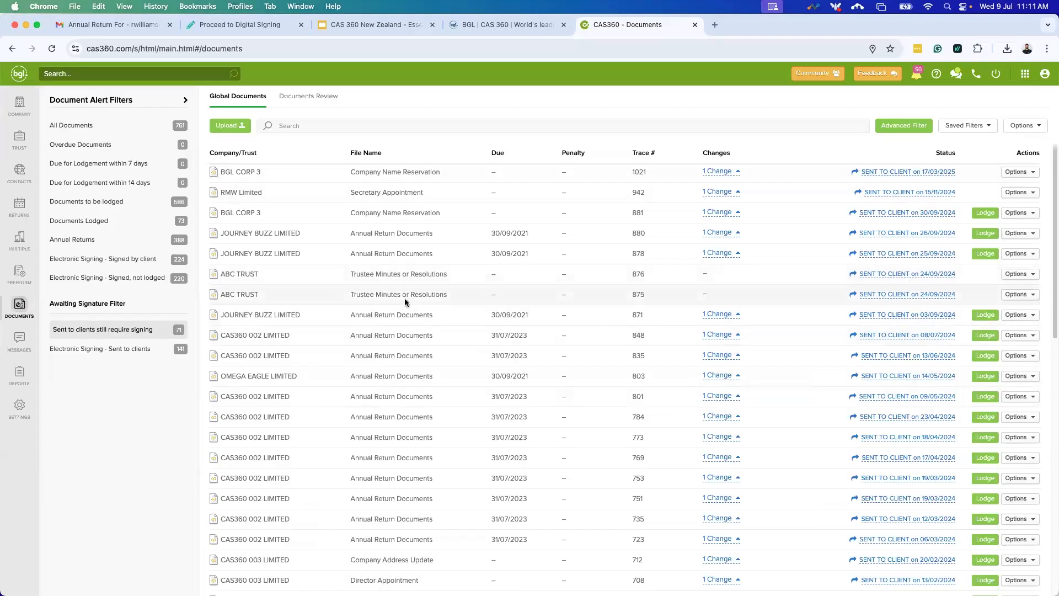
Filter to the 141 documents sent for electronic signing and expand trace 1143's change summary.
left_click(83, 353)
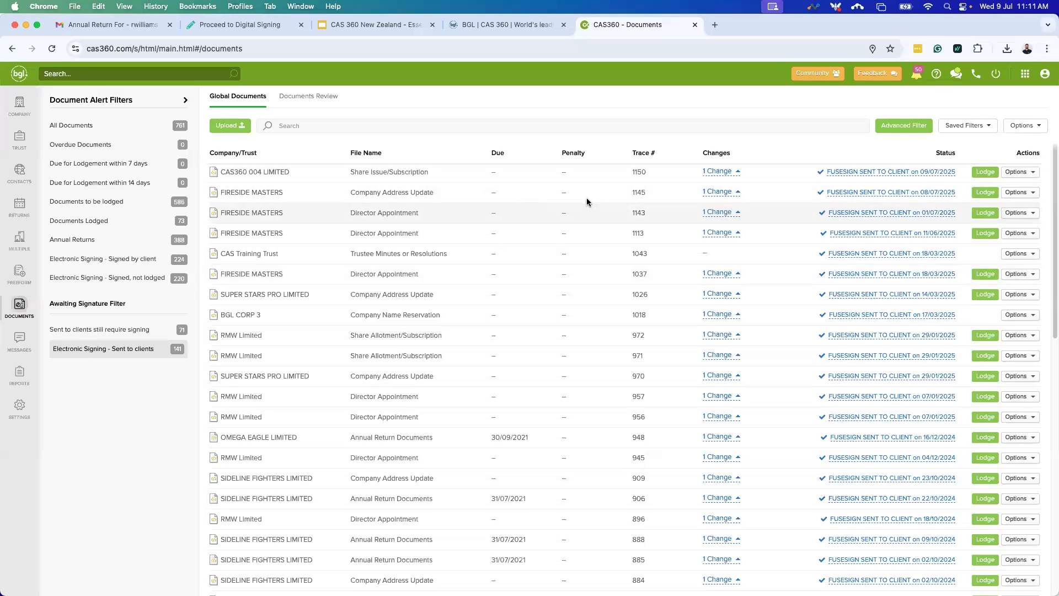
left_click(729, 214)
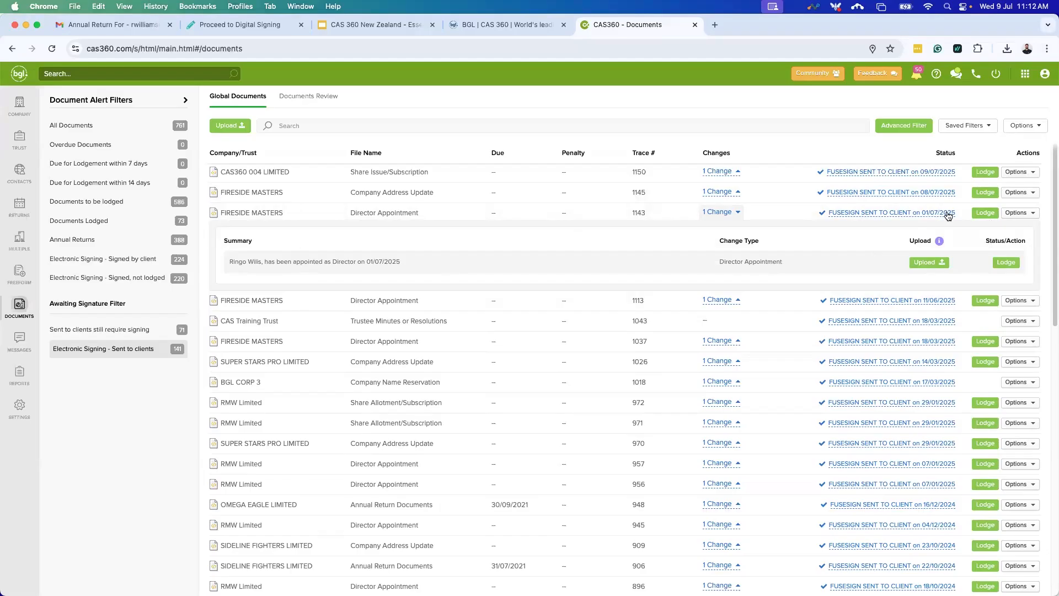
left_click(1029, 216)
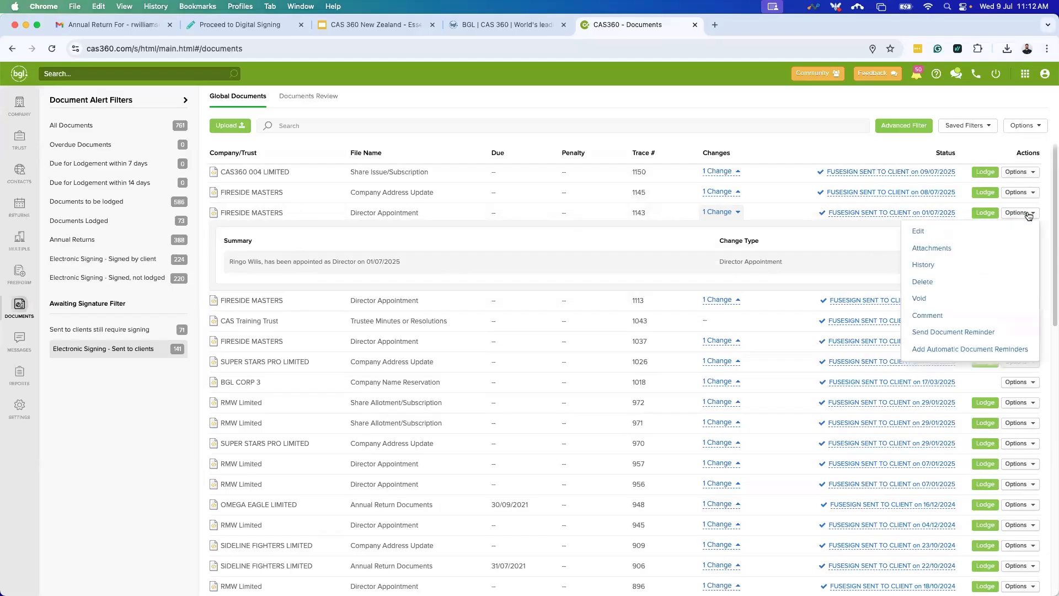
left_click(955, 332)
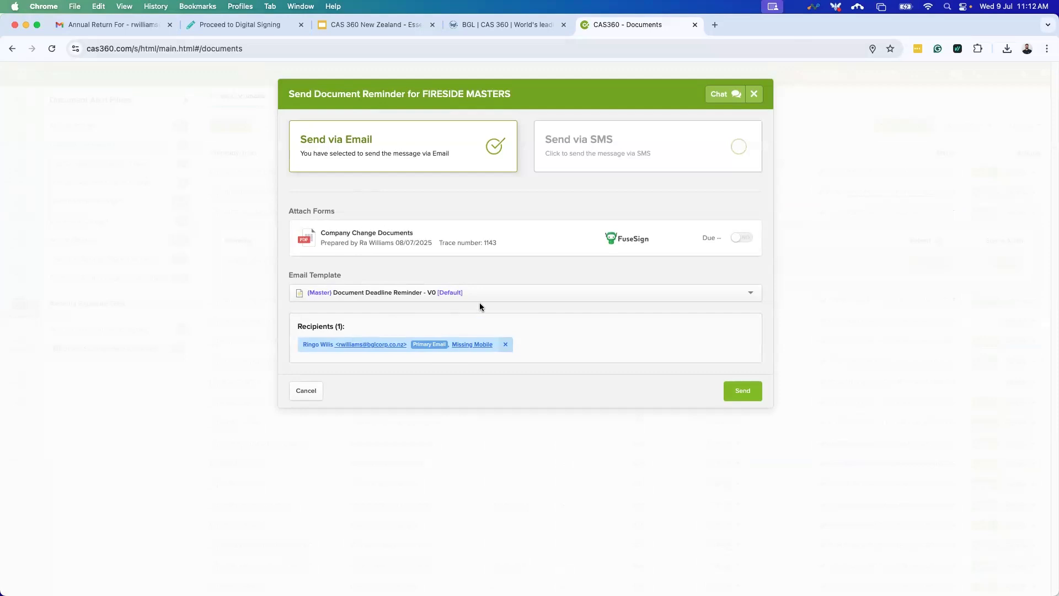
left_click(737, 241)
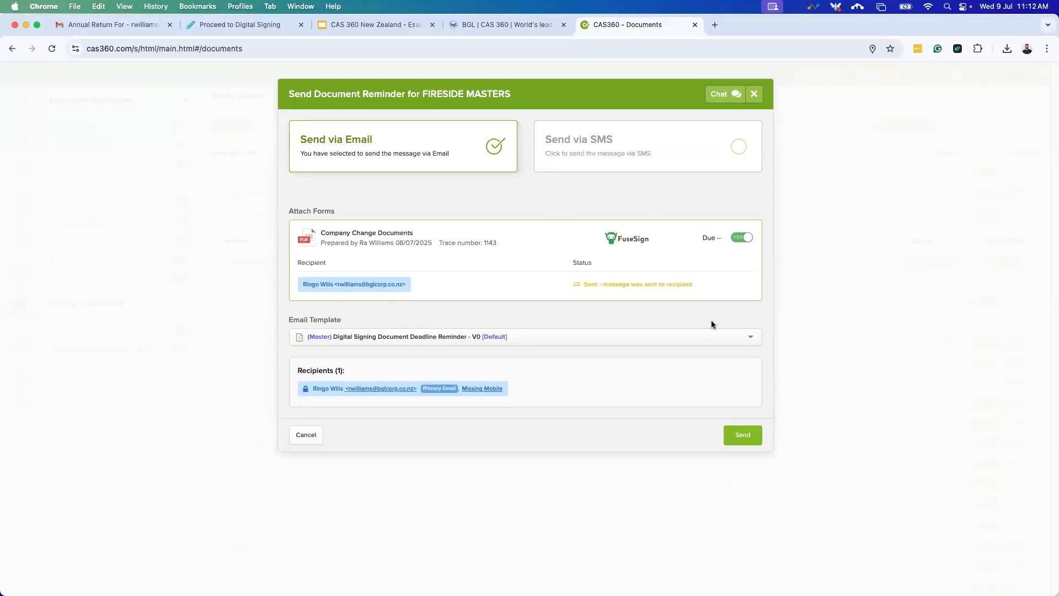
left_click(550, 336)
left_click(597, 335)
left_click(305, 435)
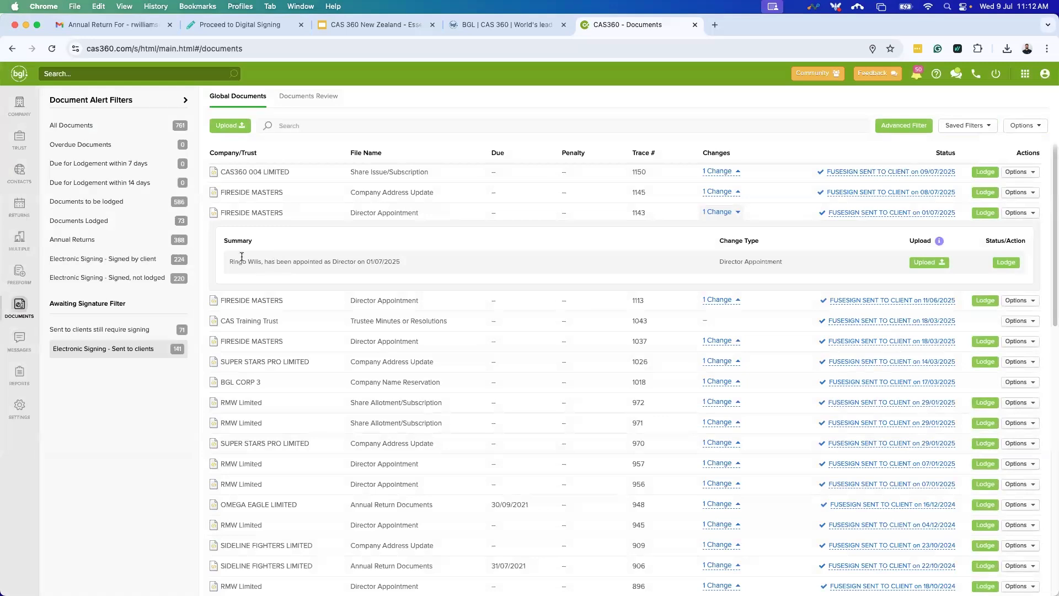
left_click(1019, 212)
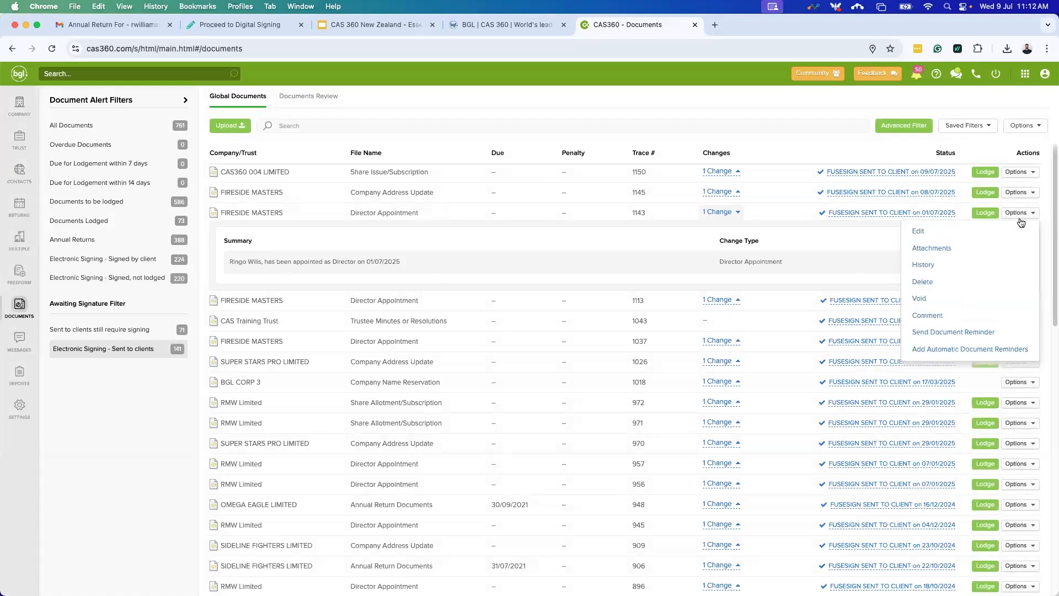
left_click(948, 349)
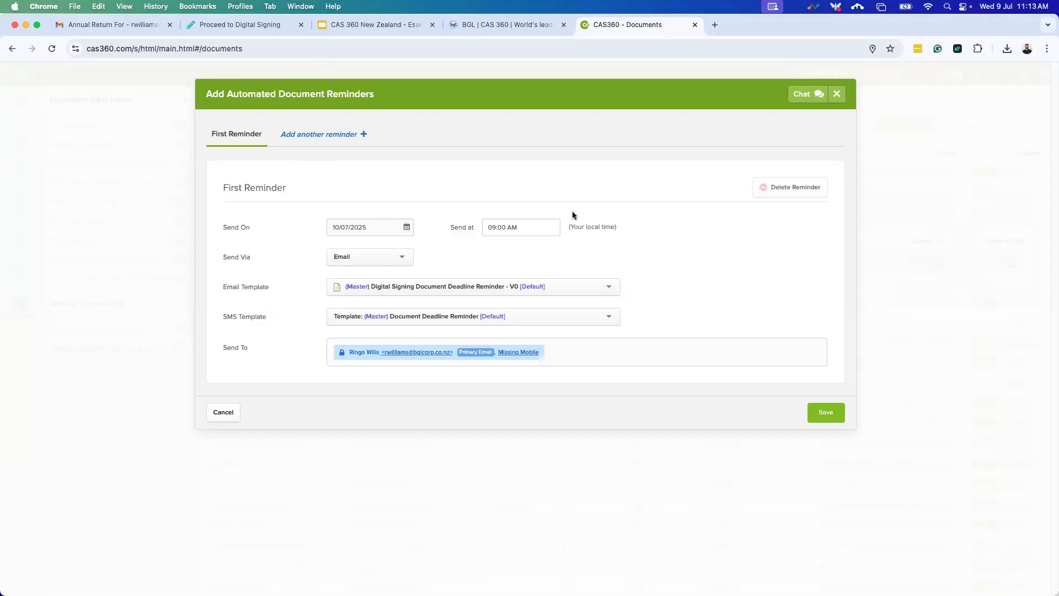
left_click(836, 101)
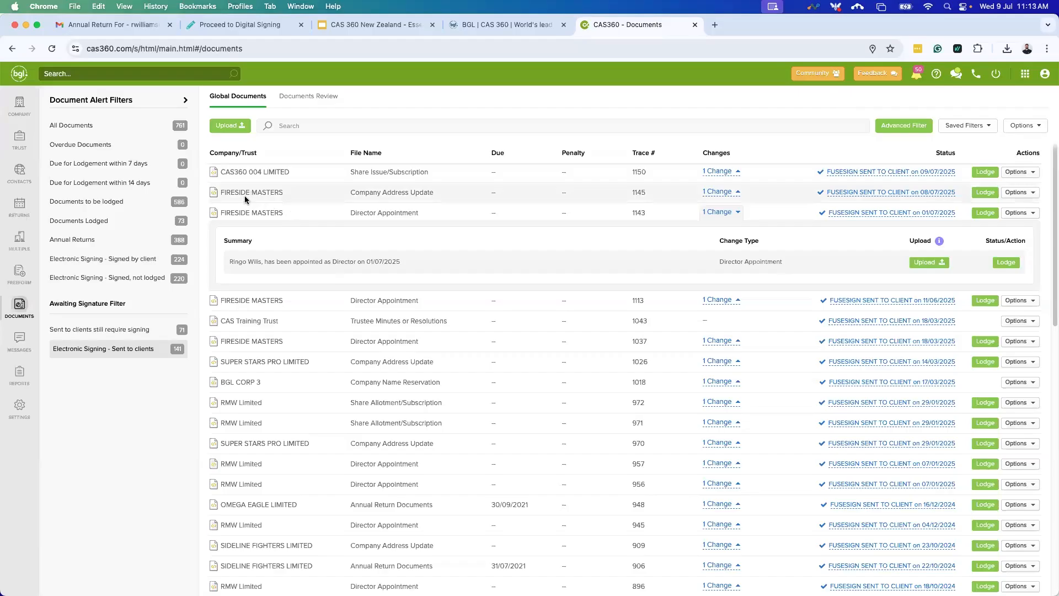
Review trace 1145's address update summary and save its status as MANUALLY FILED, 09/07/2025.
left_click(718, 192)
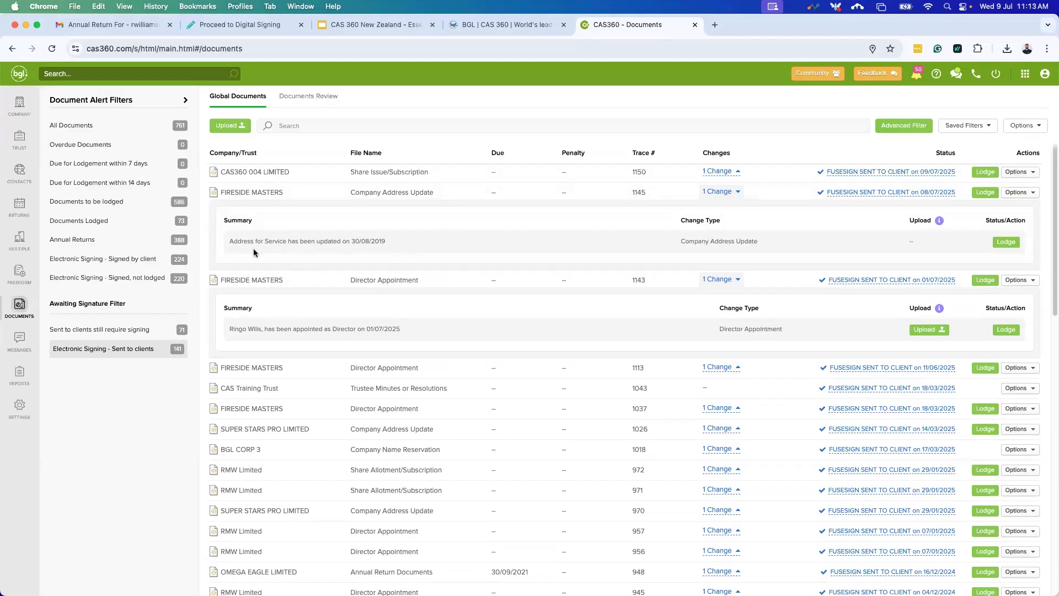
left_click_drag(229, 241, 380, 242)
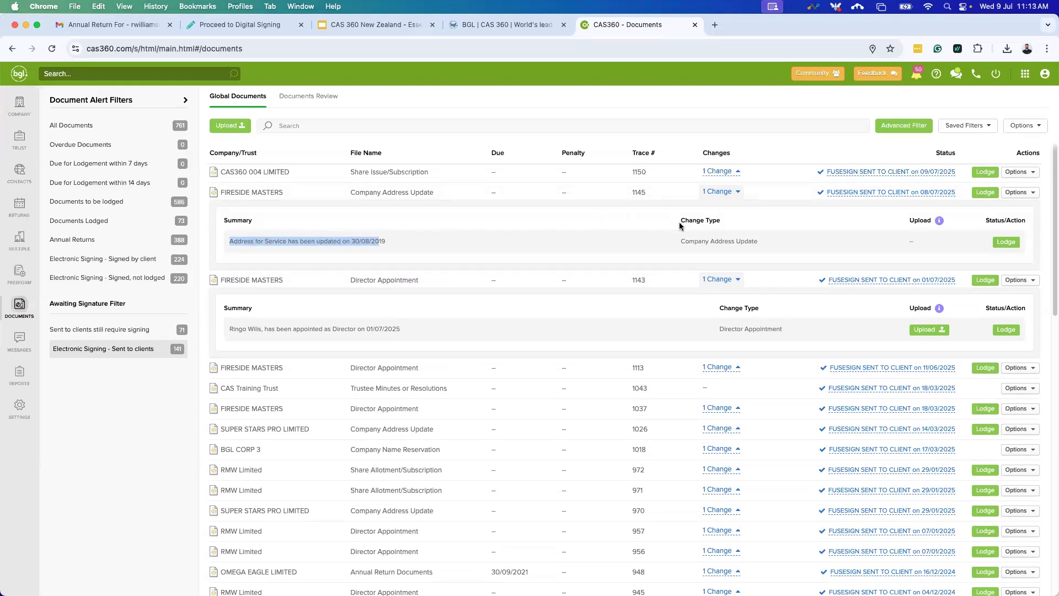
left_click(851, 196)
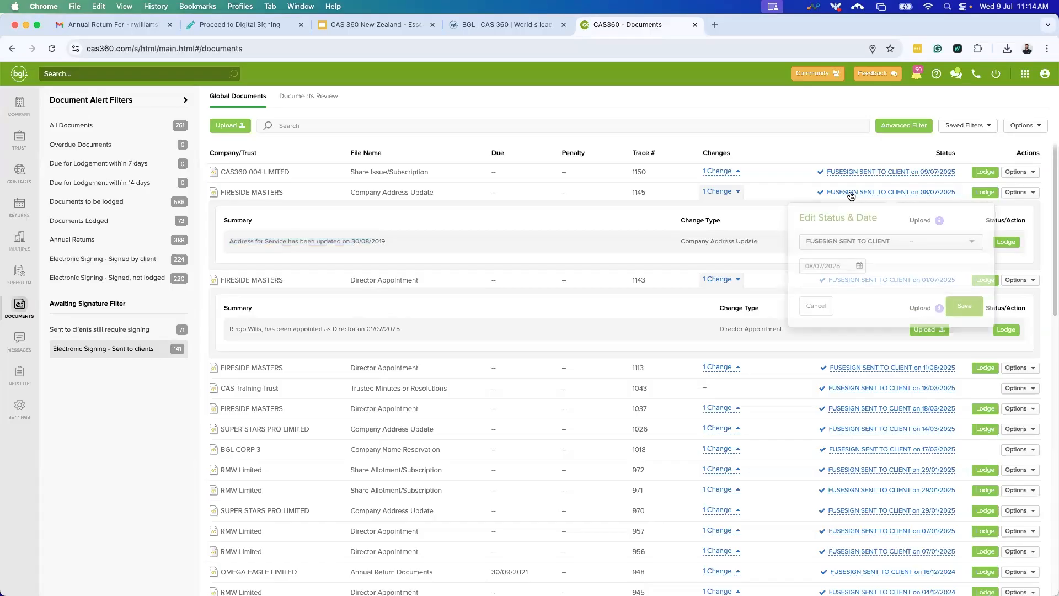
left_click(892, 236)
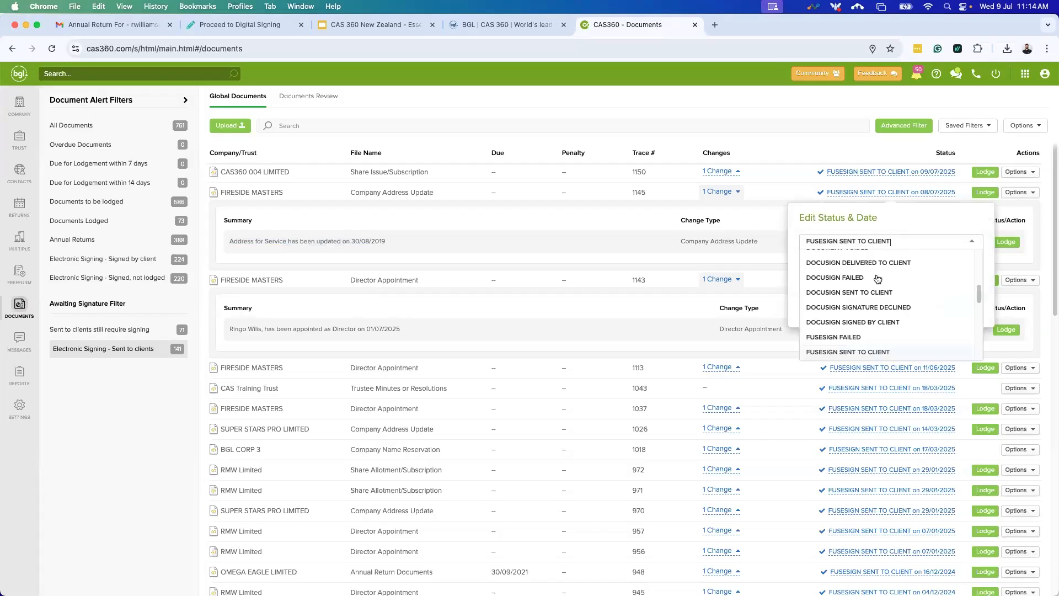
scroll(859, 320, "down", 5)
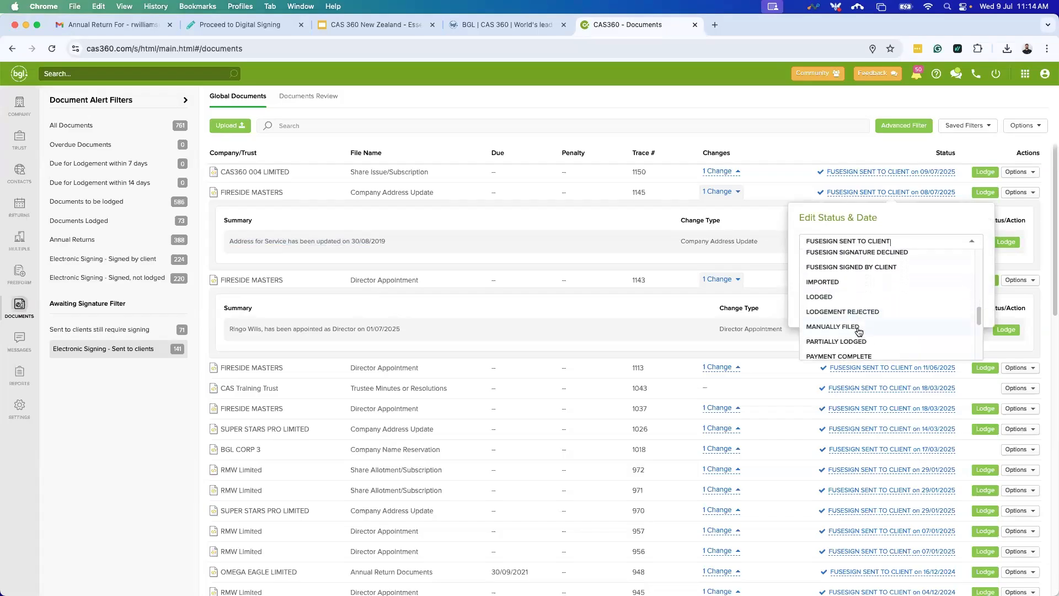
left_click(859, 329)
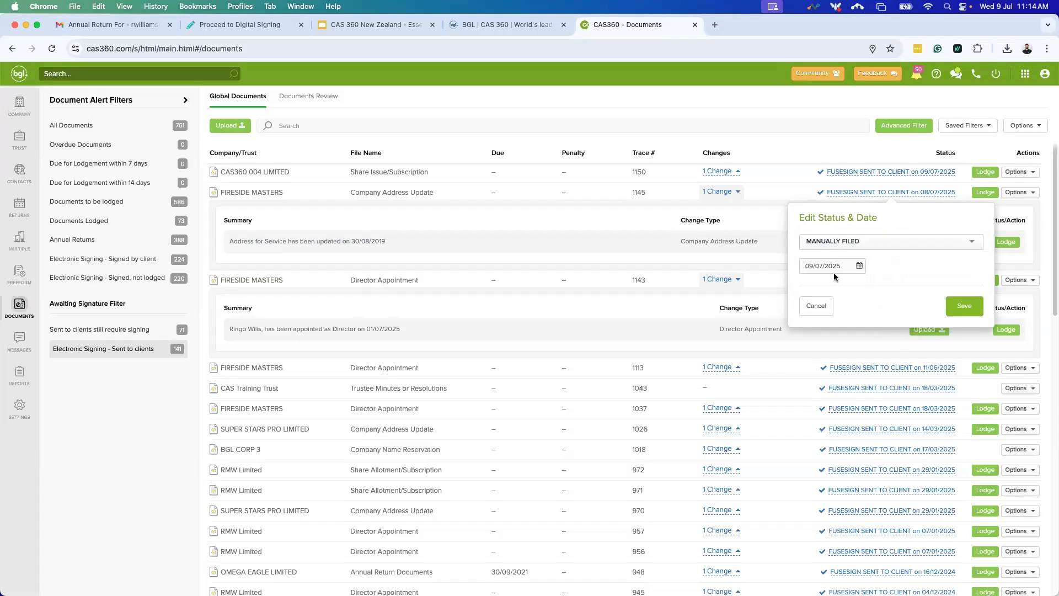
left_click(961, 302)
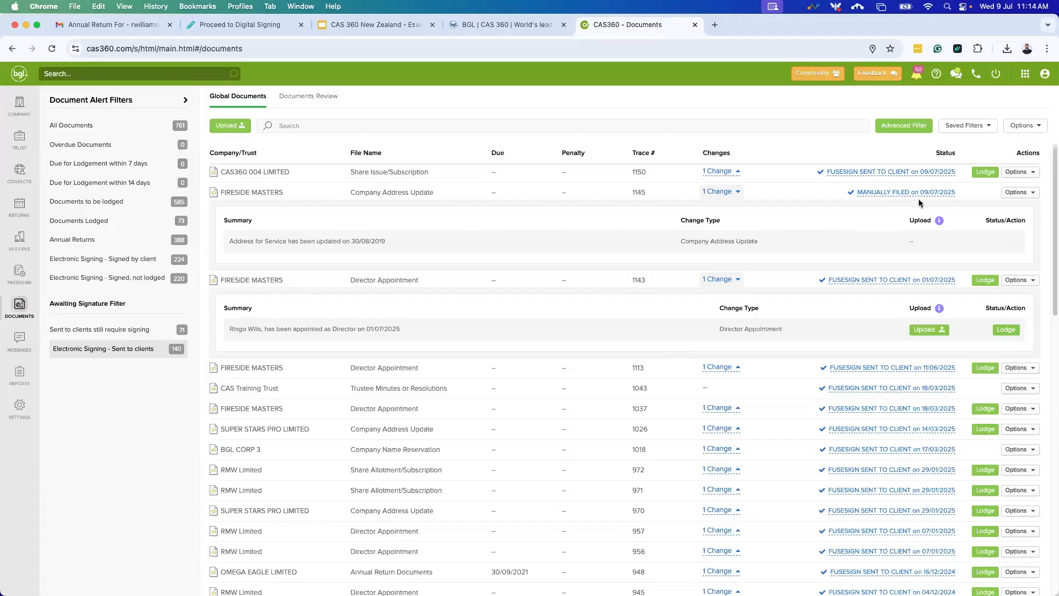
View the history of document 1145, then dismiss it.
left_click(1016, 193)
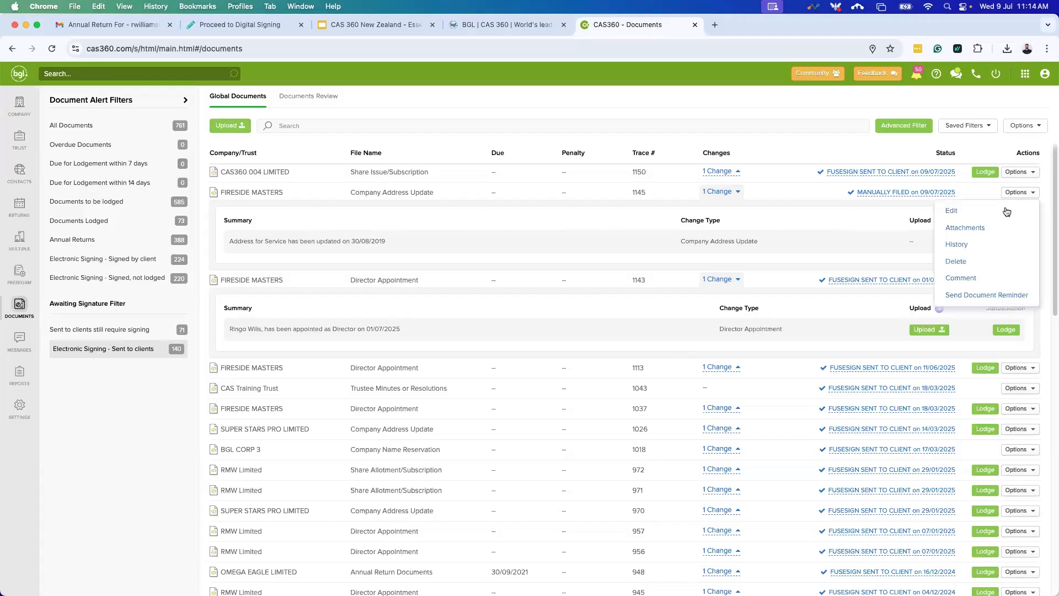
left_click(982, 246)
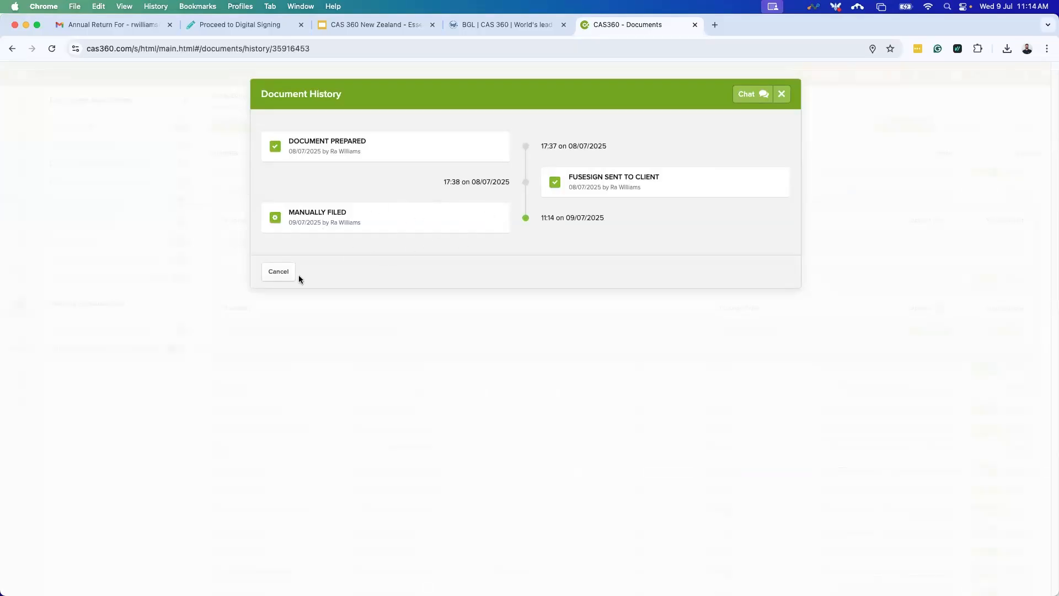
left_click(278, 271)
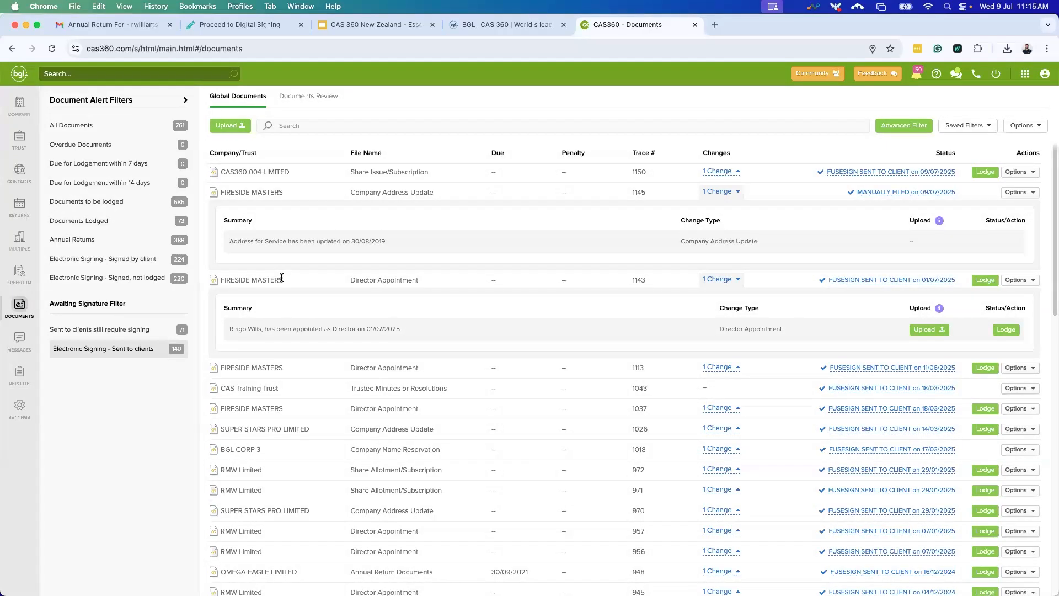
Collapse the change details on rows 1145 and 1143.
scroll(408, 384, "up", 1)
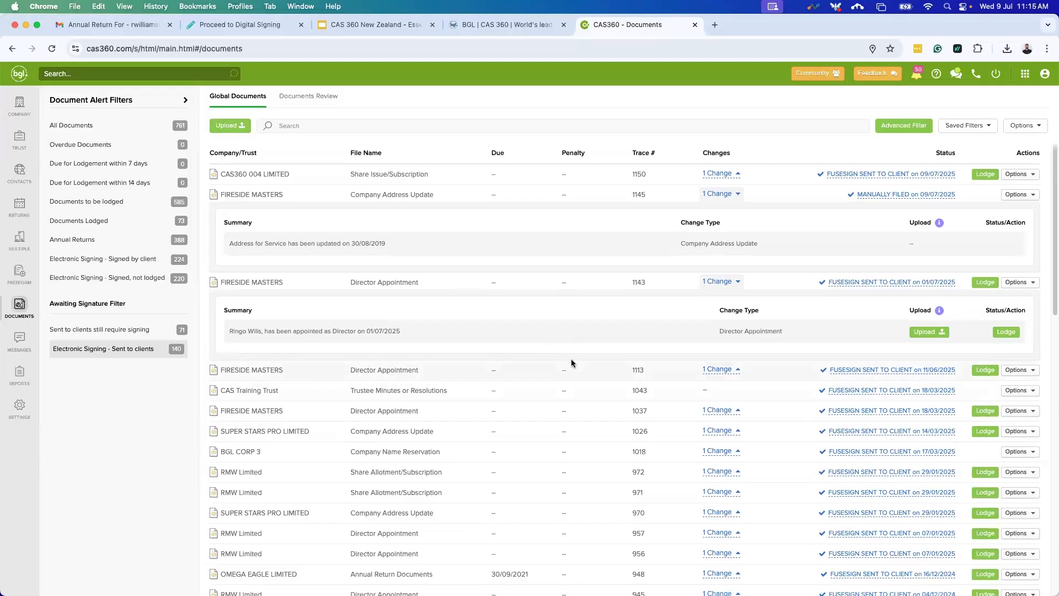
left_click(737, 194)
left_click(737, 214)
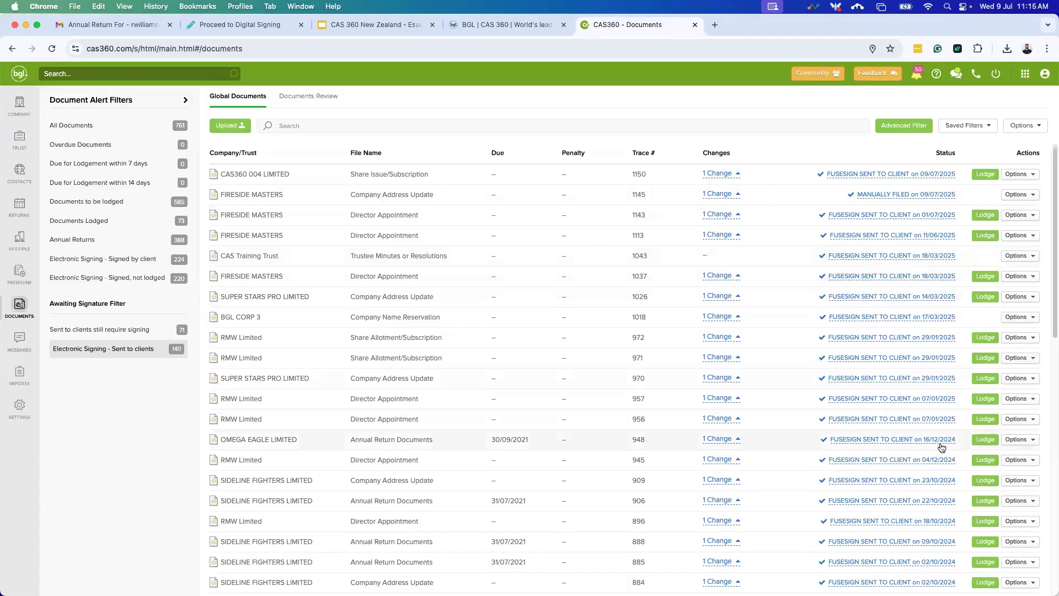
Glance at OMEGA EAGLE 948's attachments, then show all documents and expand trace 1142's Director appointment.
left_click(1020, 441)
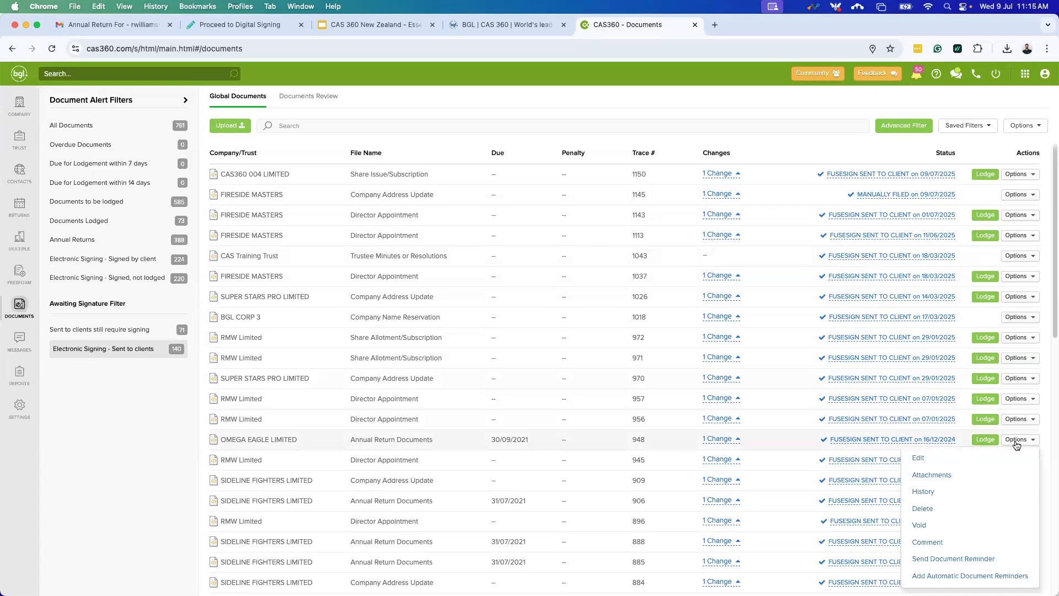
left_click(939, 480)
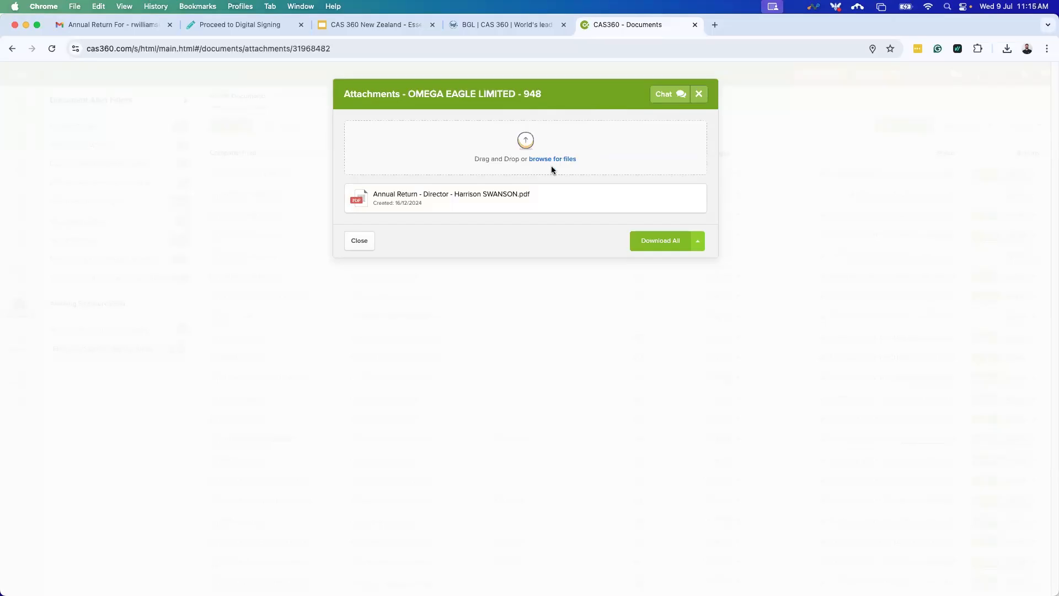
left_click(700, 95)
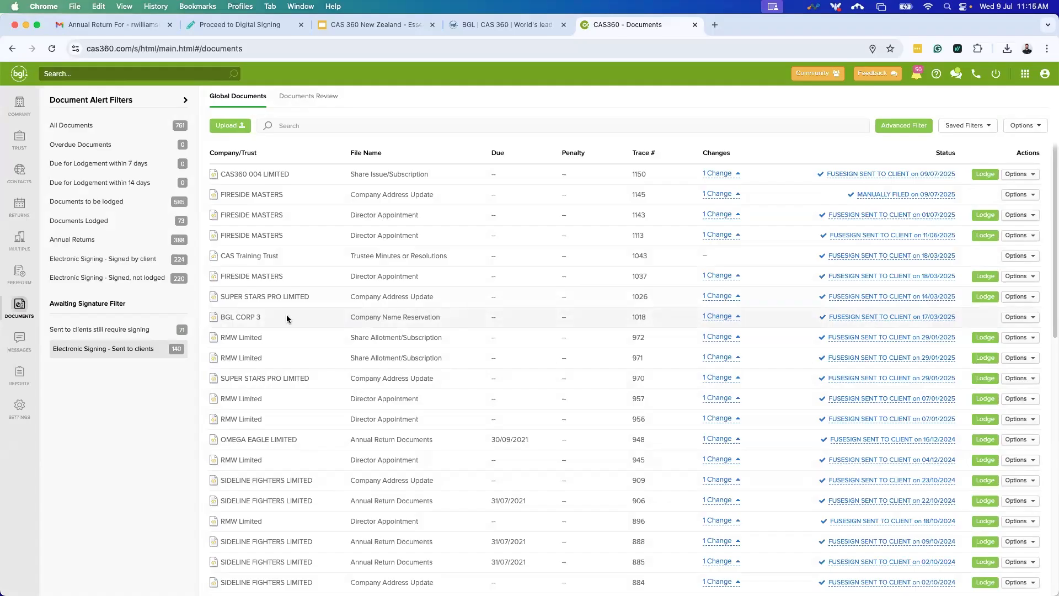
left_click(108, 126)
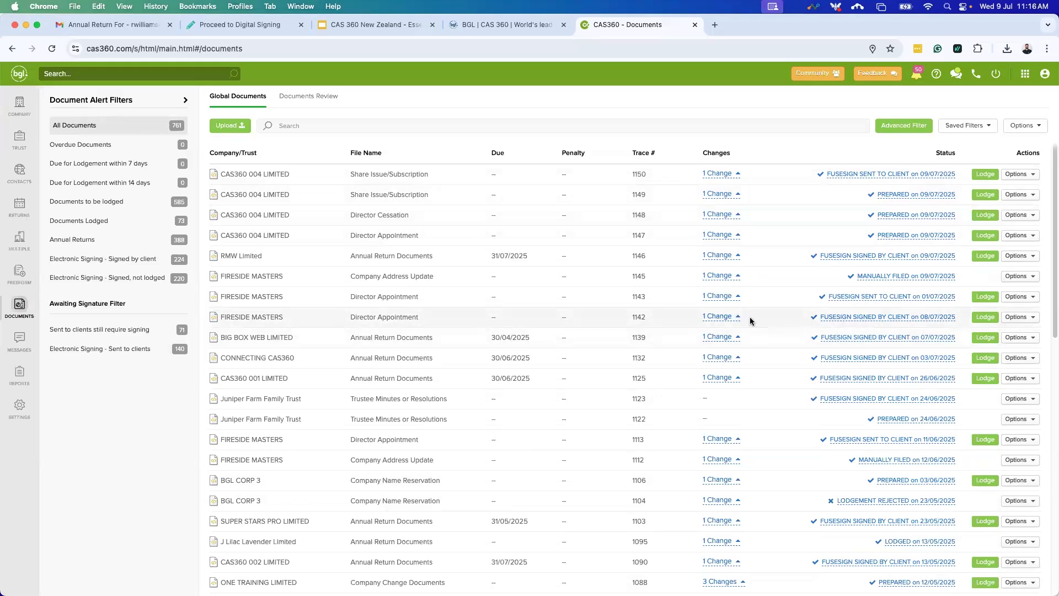
left_click(731, 317)
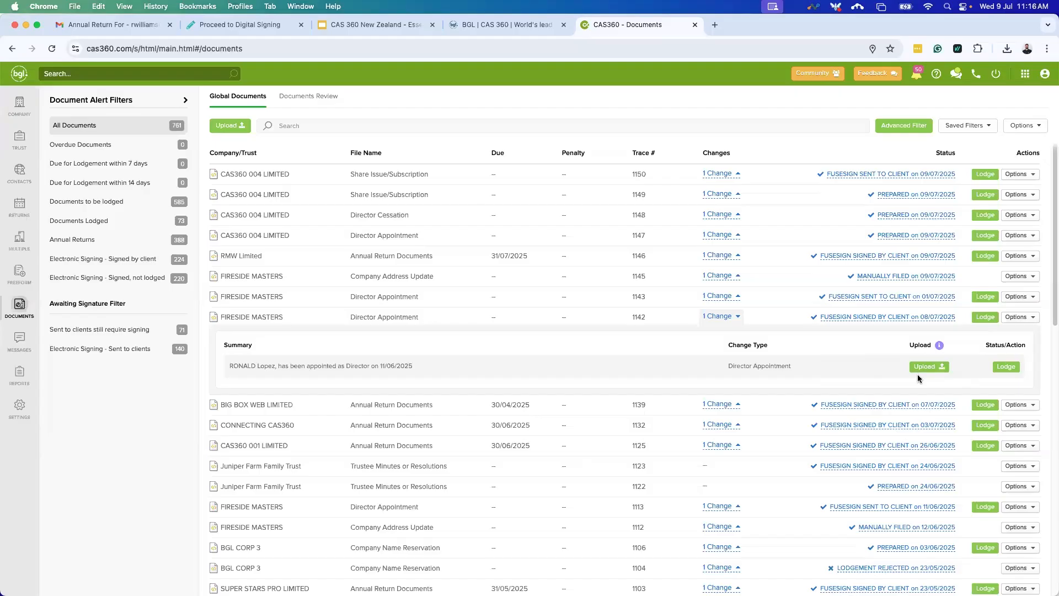
Open the Attachments dialog for FIRESIDE MASTERS document 1142 from its Options menu.
left_click(1020, 319)
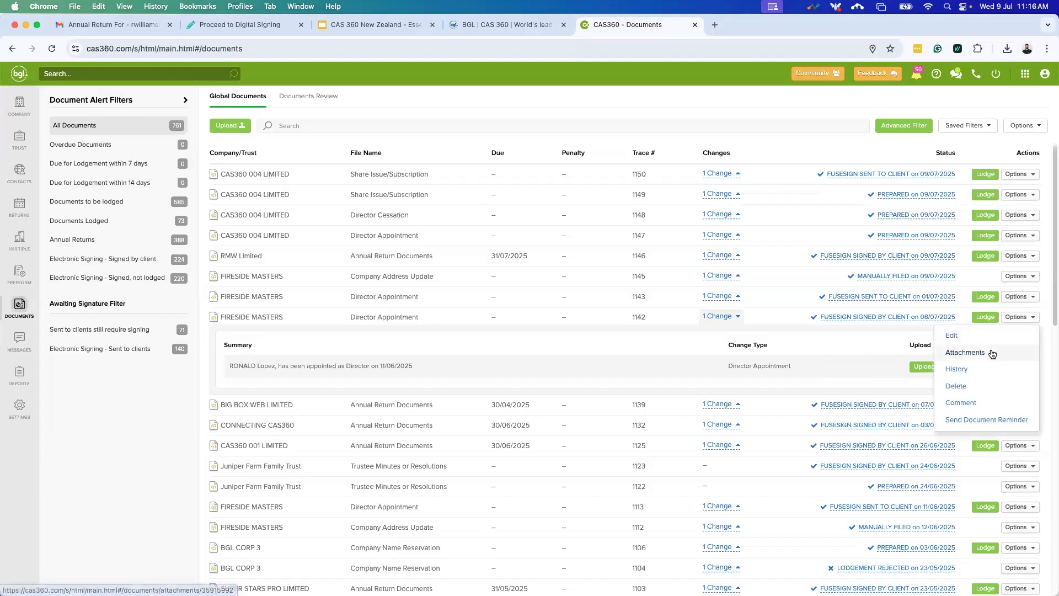
left_click(992, 352)
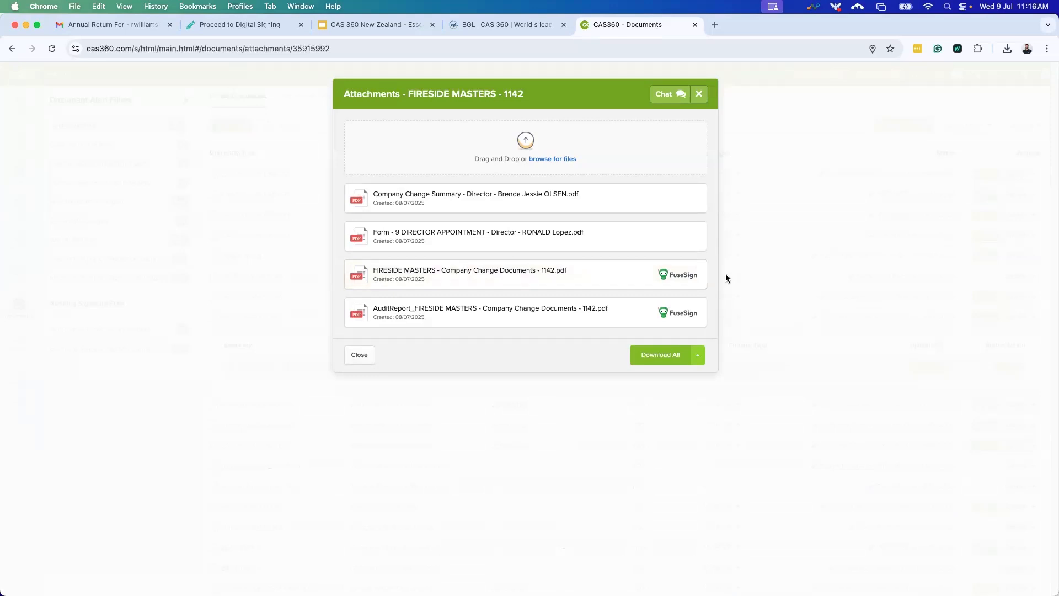
Inspect trace 1142's four attached PDFs, including the FuseSign-marked Company Change Documents and AuditReport.
mouse_move(667, 274)
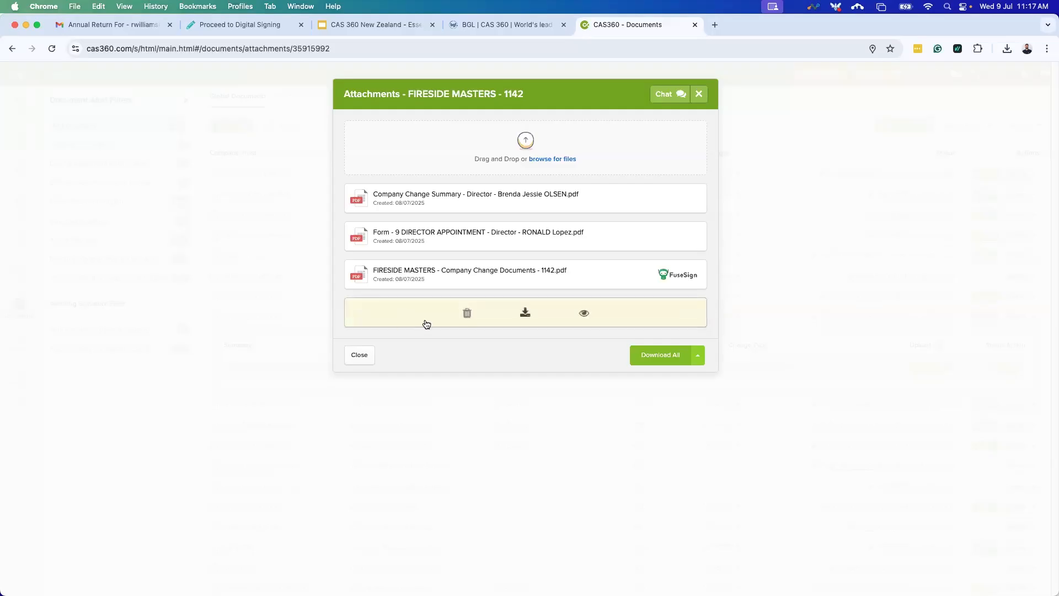
Glance at the AuditReport PDF, then view the signed FIRESIDE MASTERS change documents PDF.
left_click(582, 316)
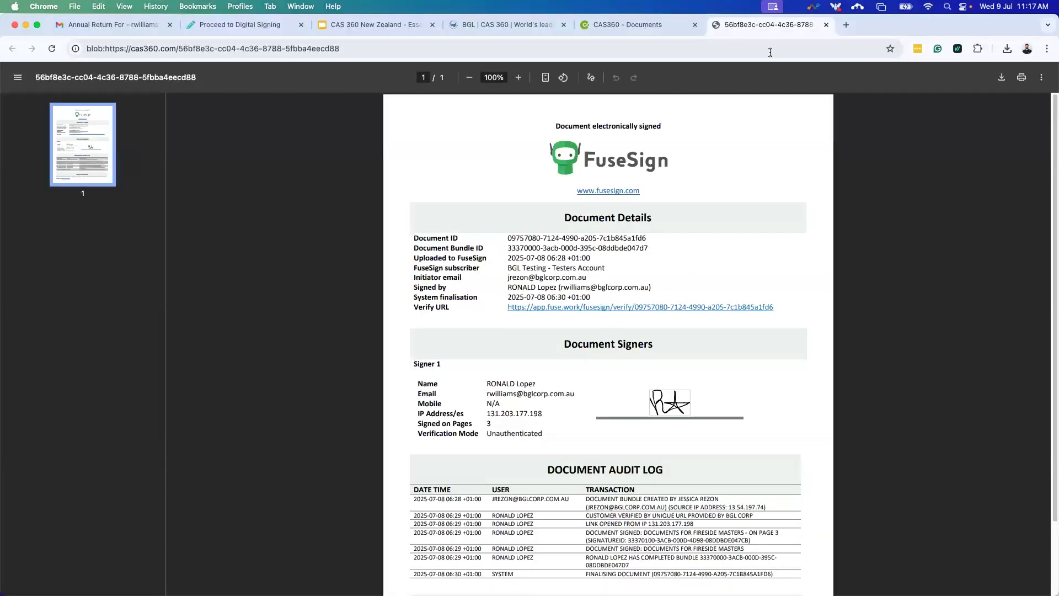
left_click(826, 25)
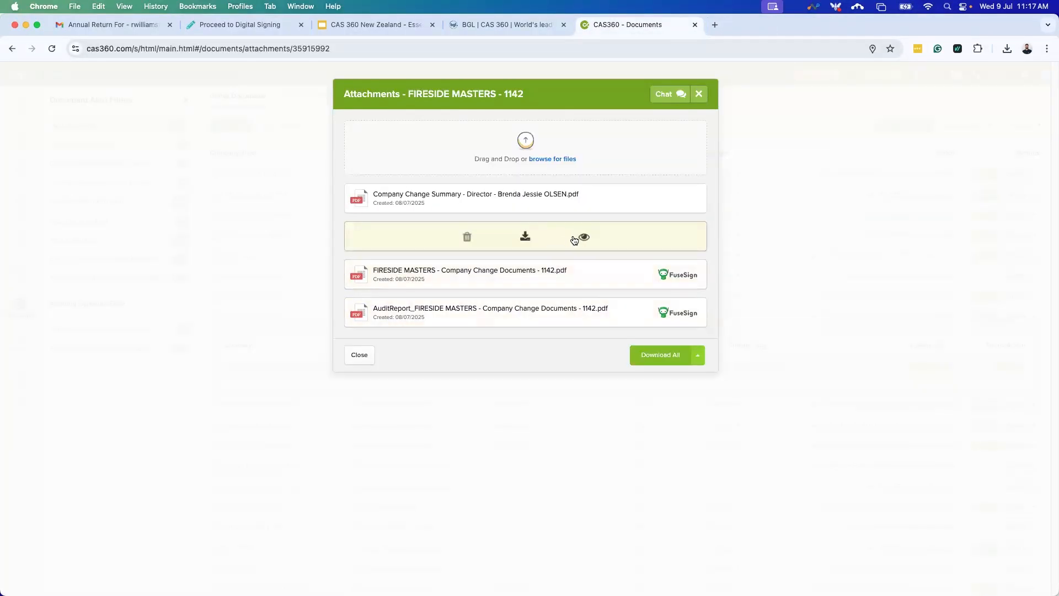
left_click(584, 275)
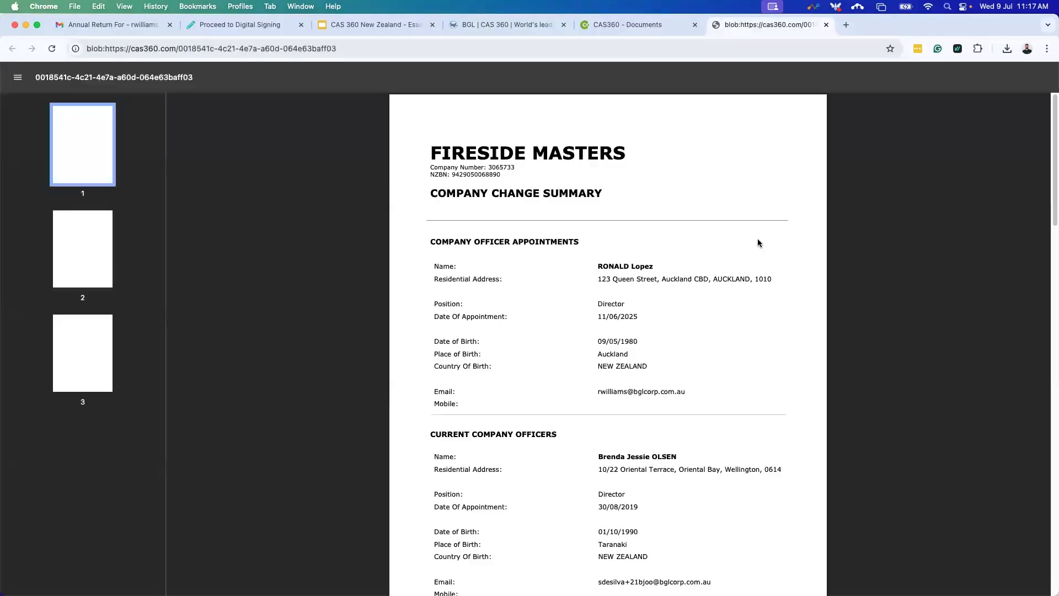
Scroll the change documents to the signed Form 9 director consent on page 3.
scroll(732, 343, "down", 5)
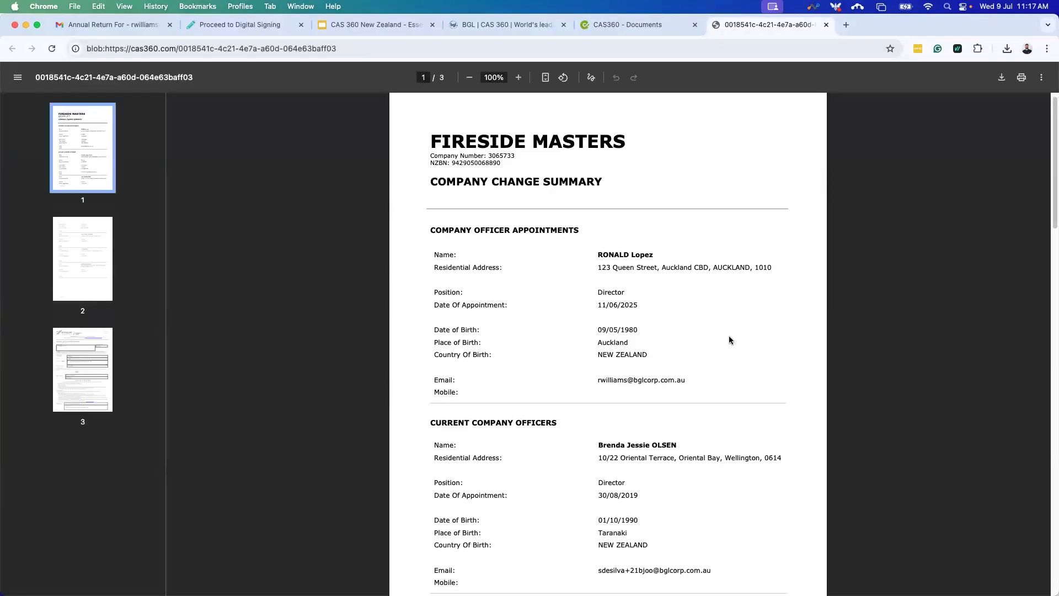
scroll(694, 304, "down", 13)
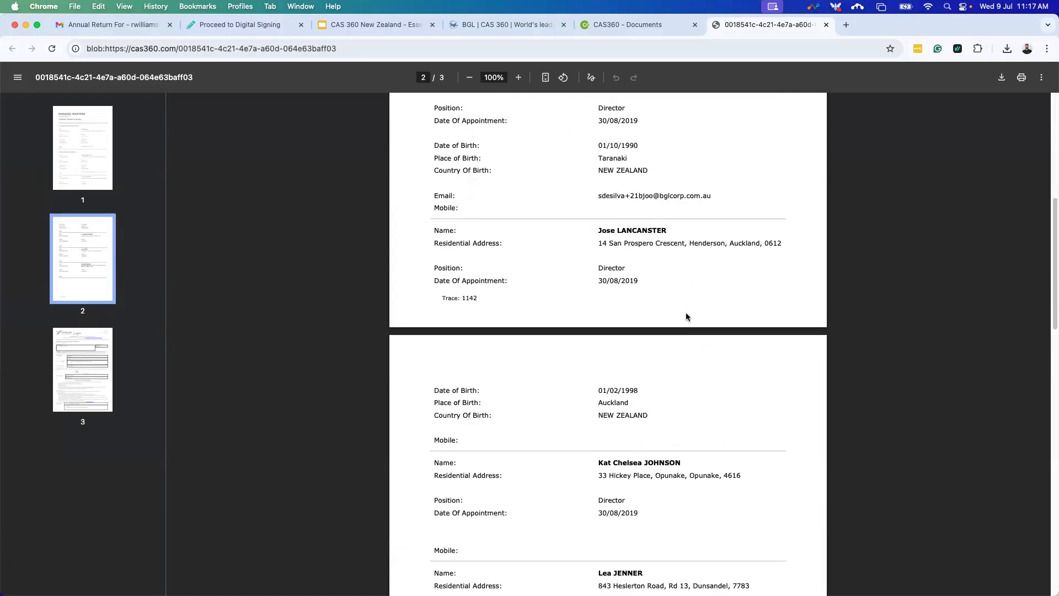
scroll(681, 308, "down", 20)
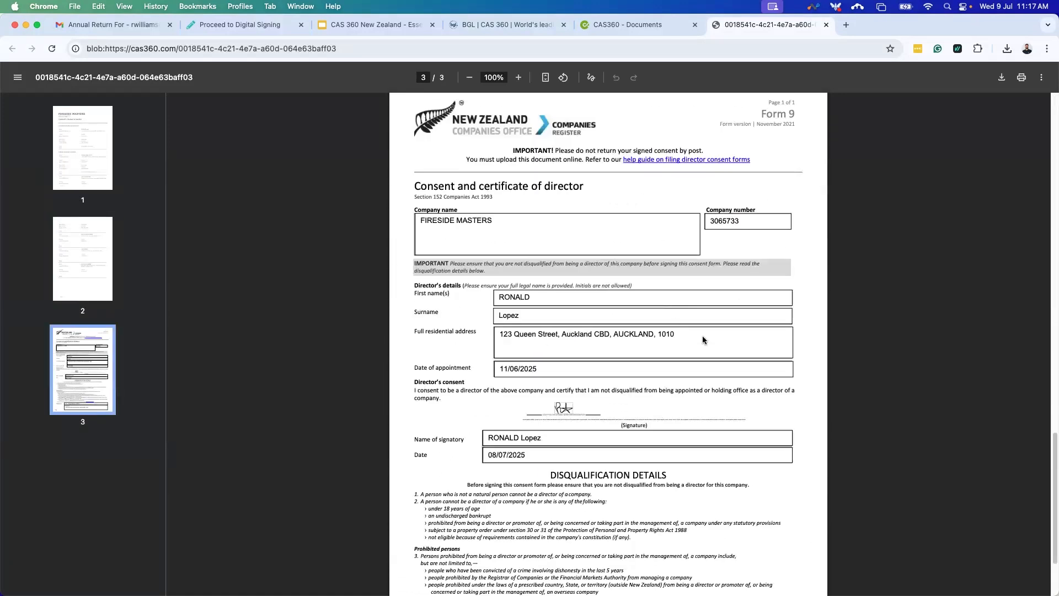
scroll(677, 328, "up", 3)
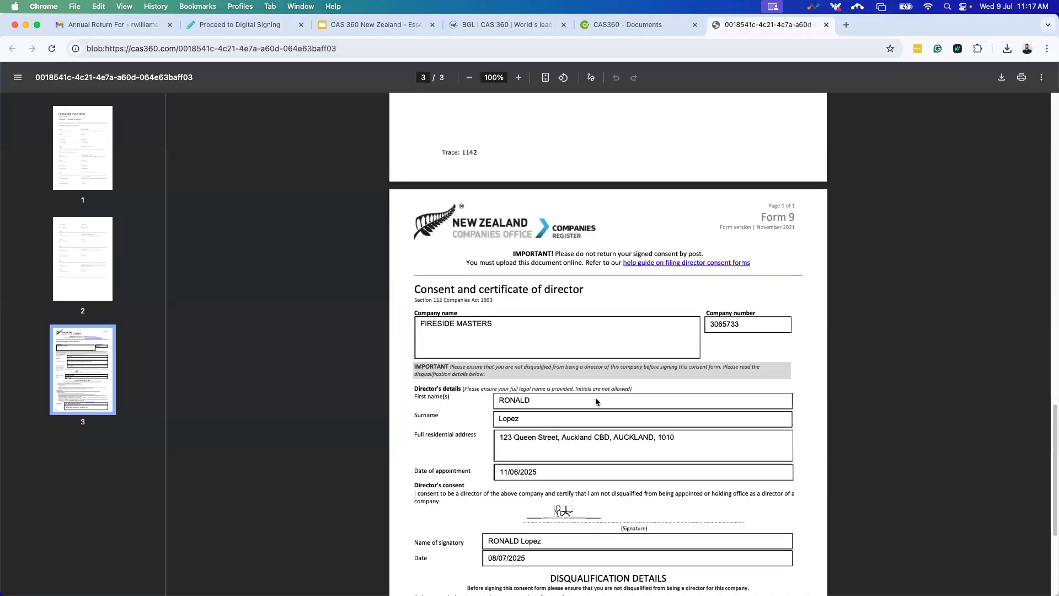
scroll(596, 400, "down", 3)
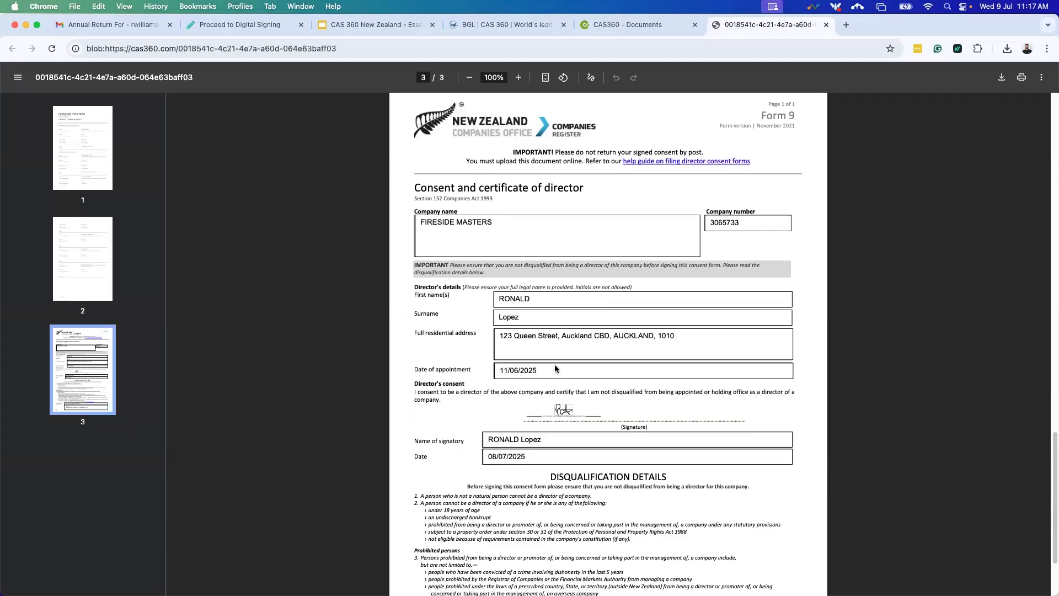
scroll(651, 369, "up", 3)
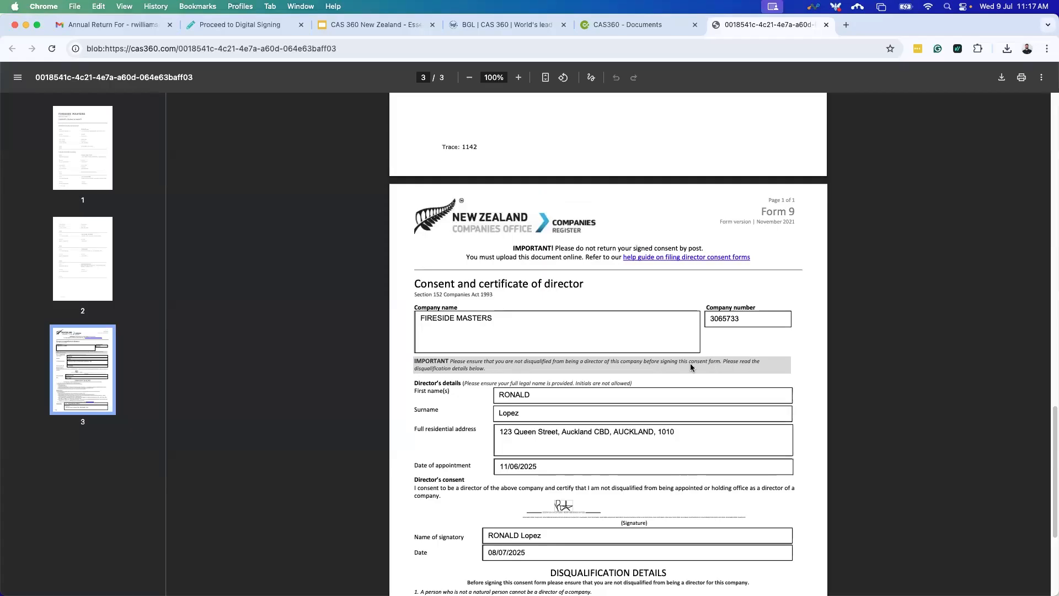
scroll(636, 378, "up", 10)
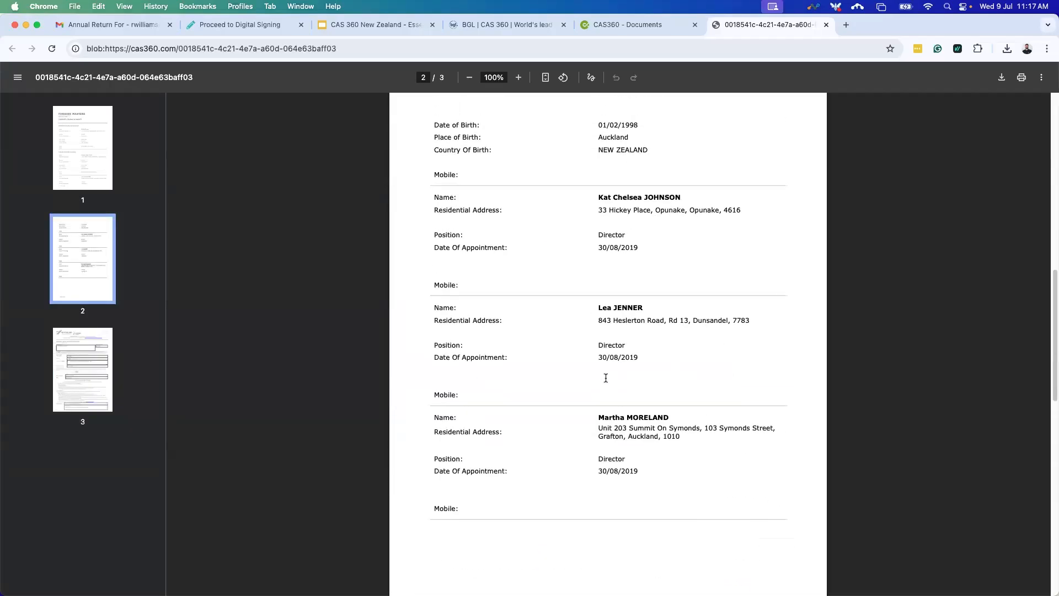
scroll(611, 378, "down", 10)
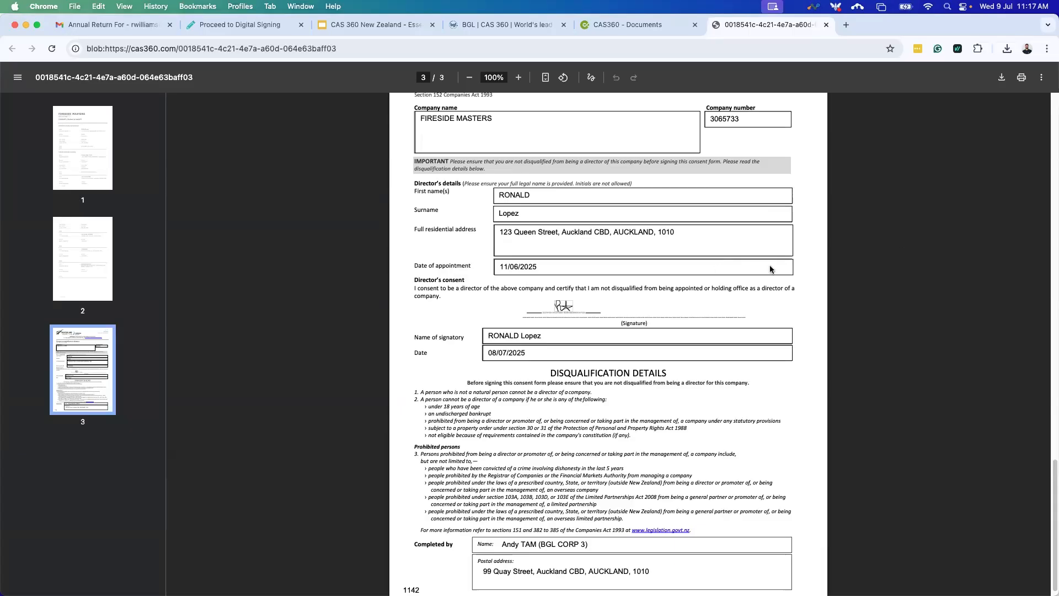
Print the PDF with Save as PDF as the destination.
left_click(1024, 84)
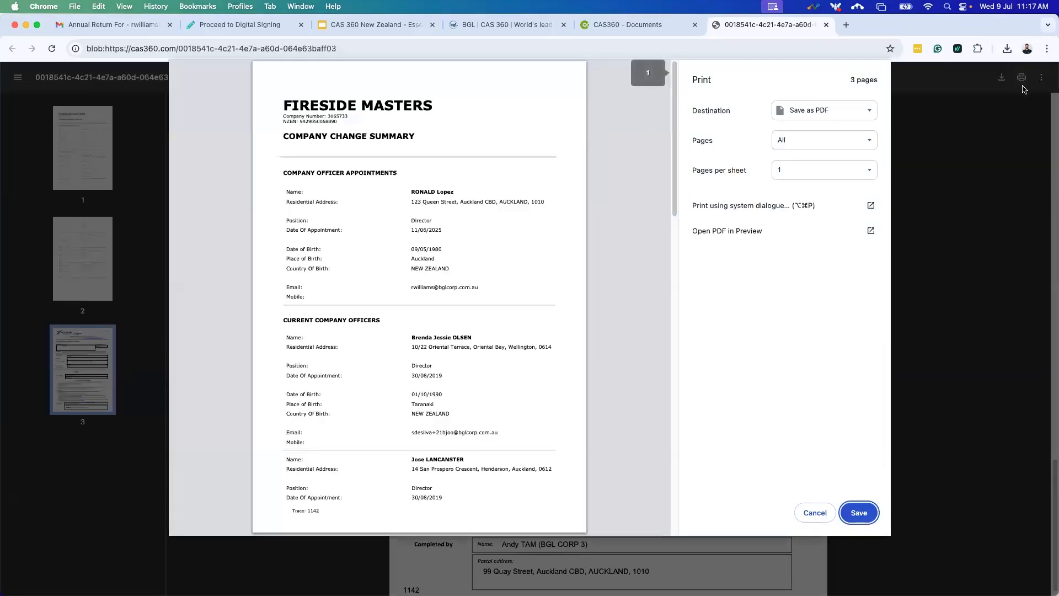
left_click(862, 117)
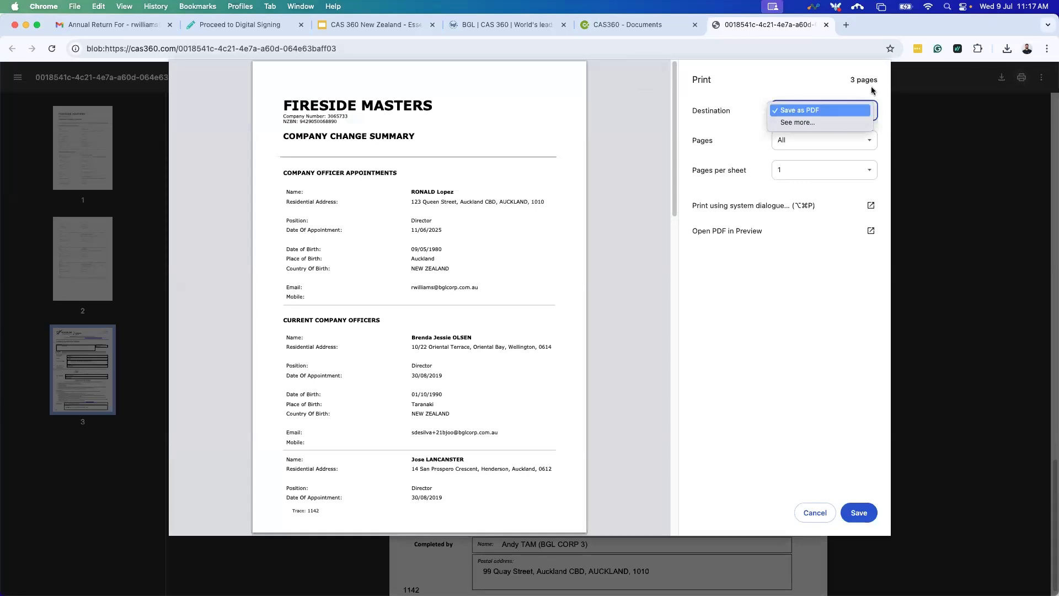
left_click(823, 112)
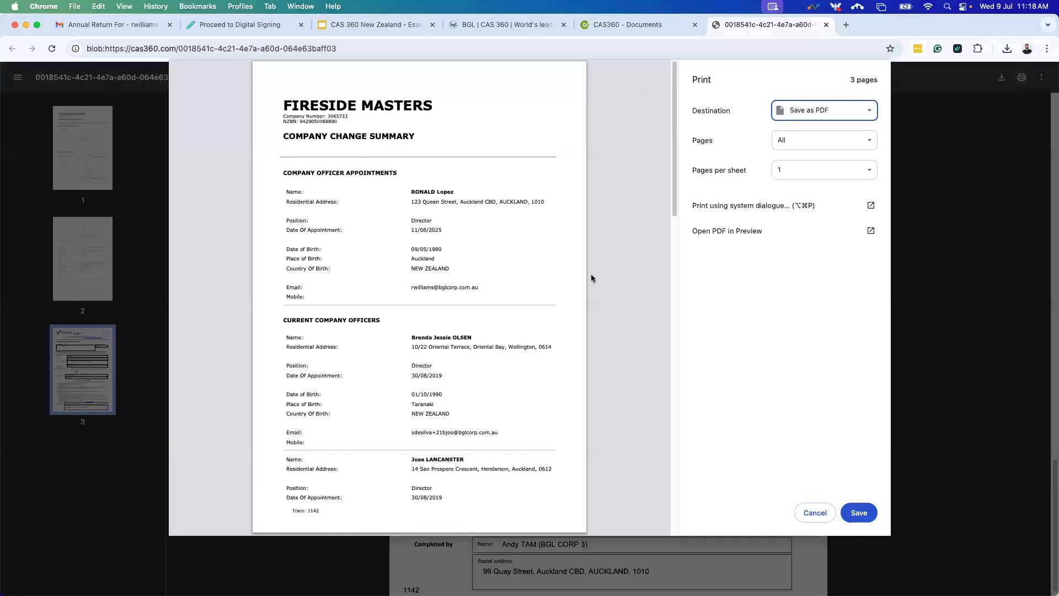
scroll(588, 276, "down", 3)
scroll(578, 262, "down", 15)
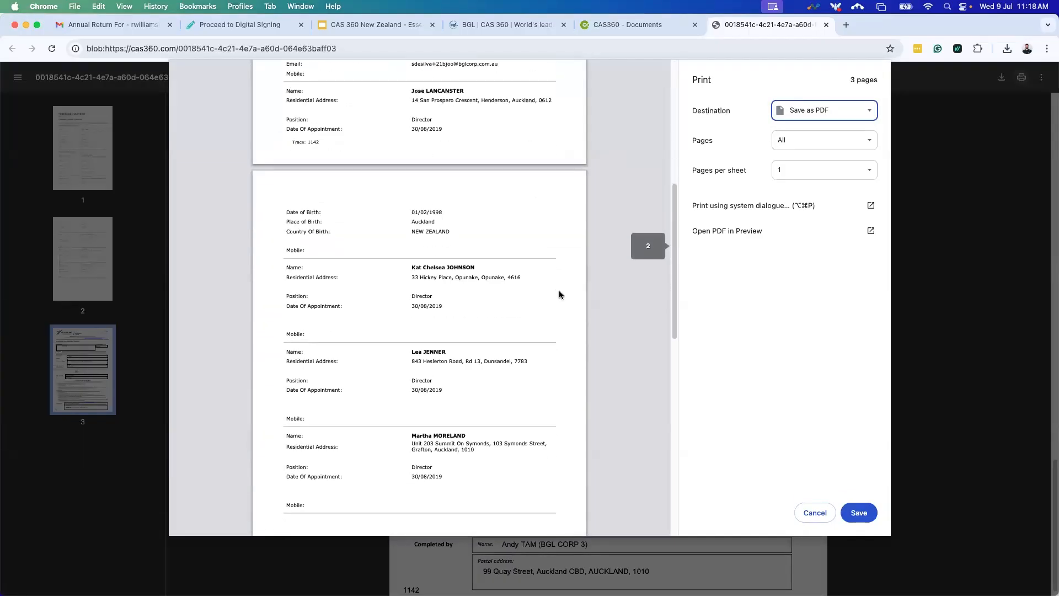
scroll(526, 342, "down", 10)
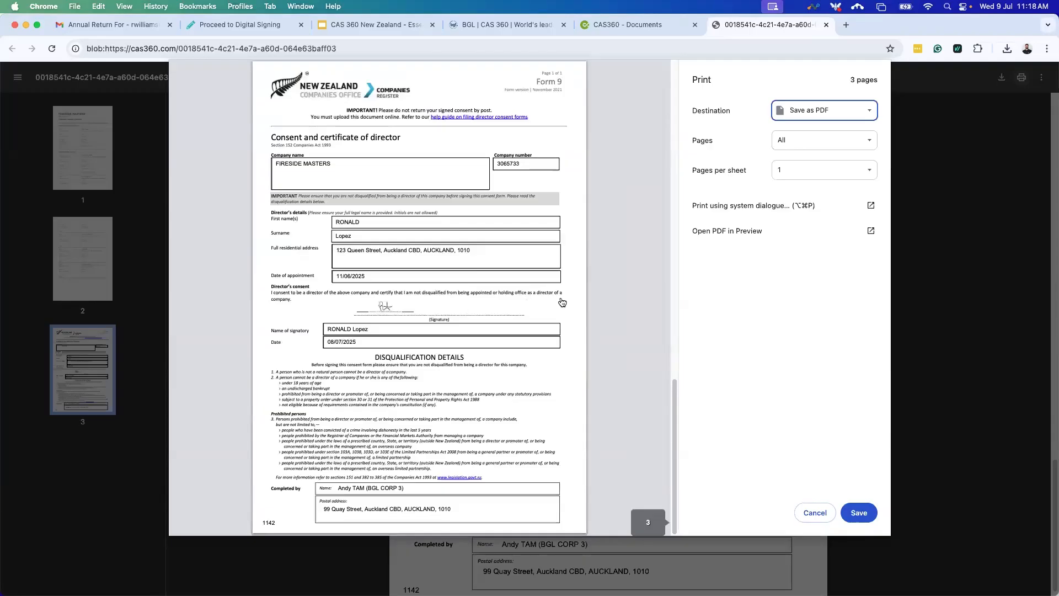
Set a customised page range of 3 and save that single page into Downloads.
left_click(803, 139)
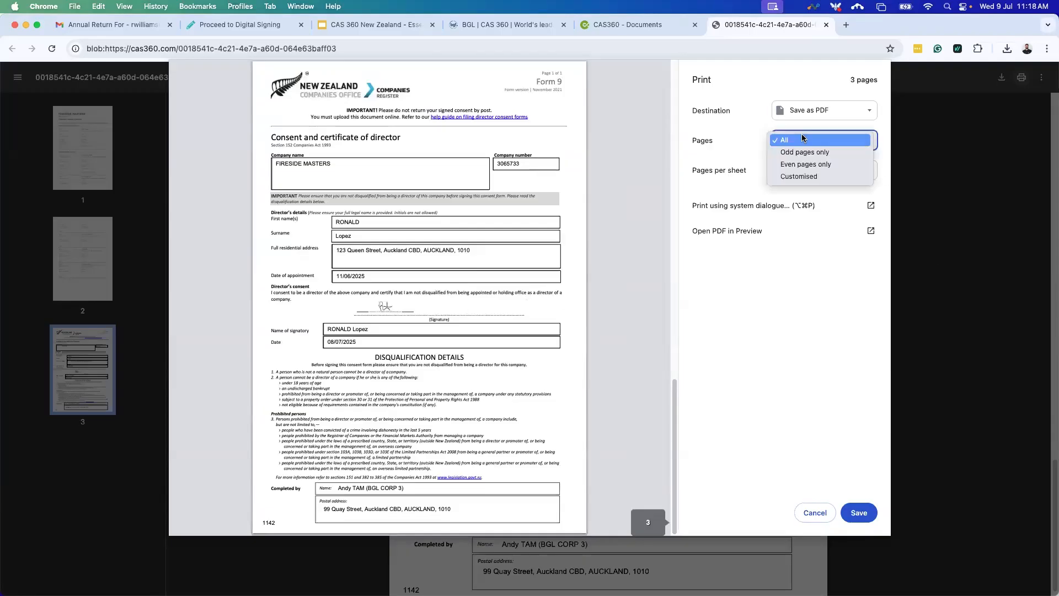
left_click(797, 177)
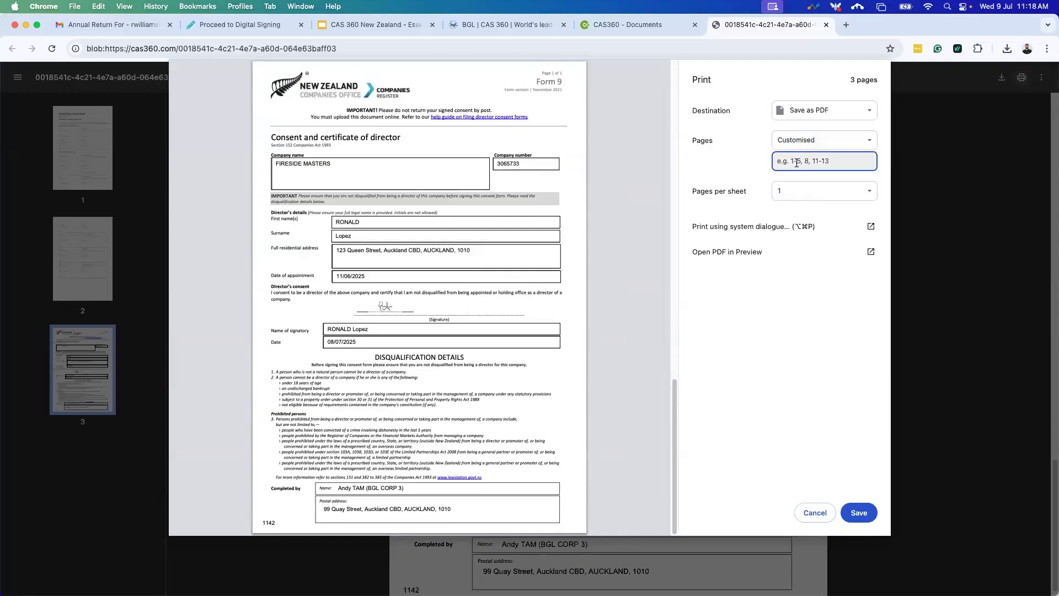
type("3")
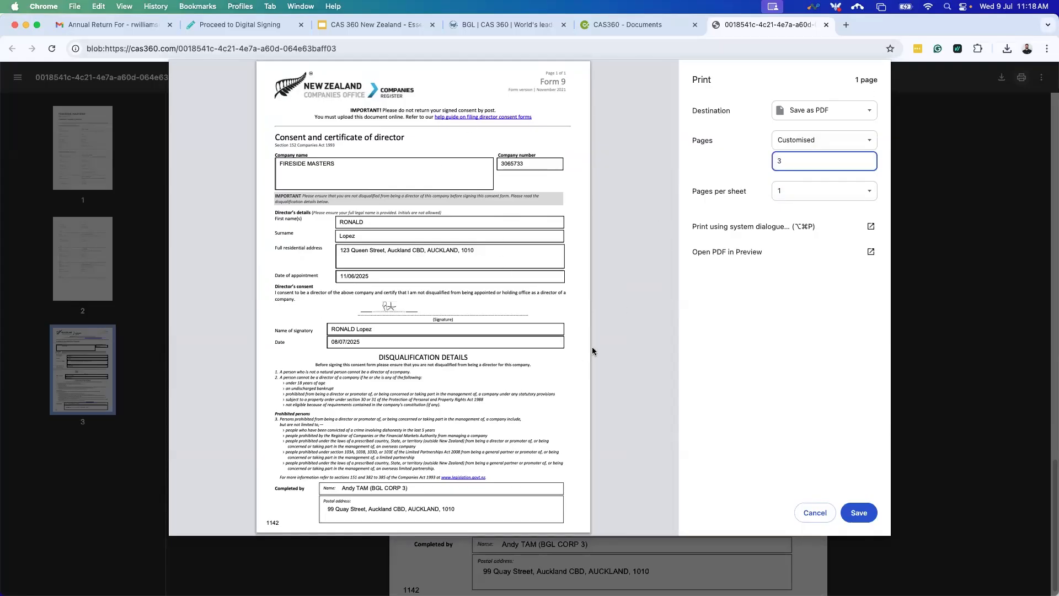
left_click(856, 515)
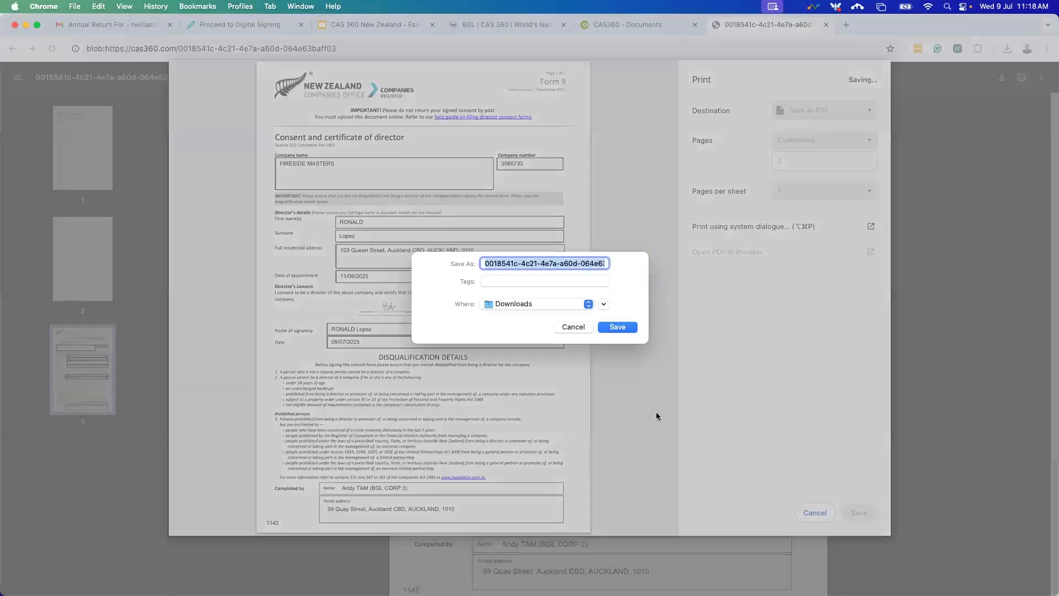
left_click(625, 327)
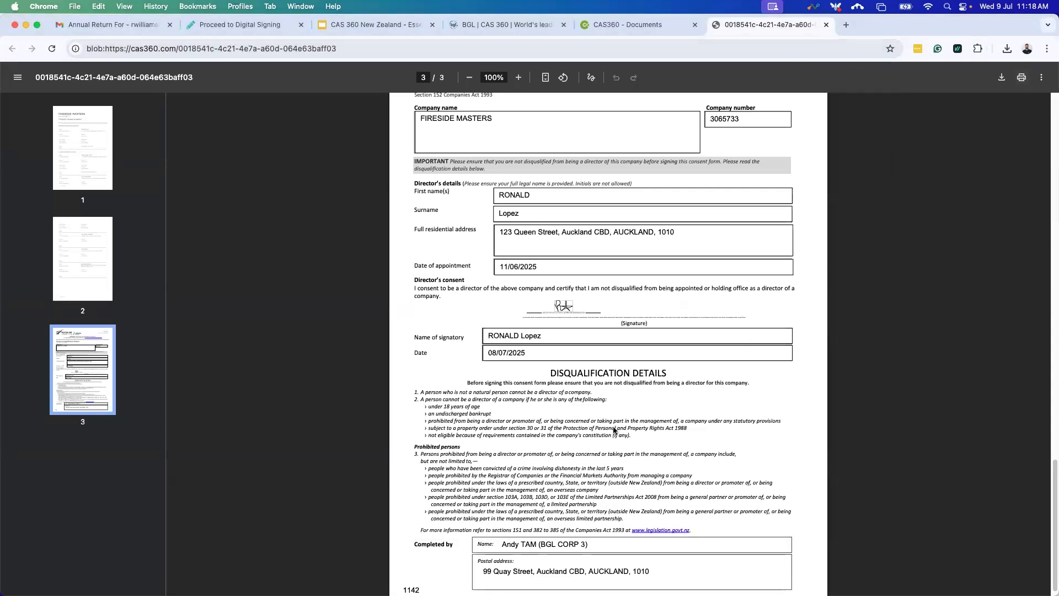
scroll(571, 420, "up", 3)
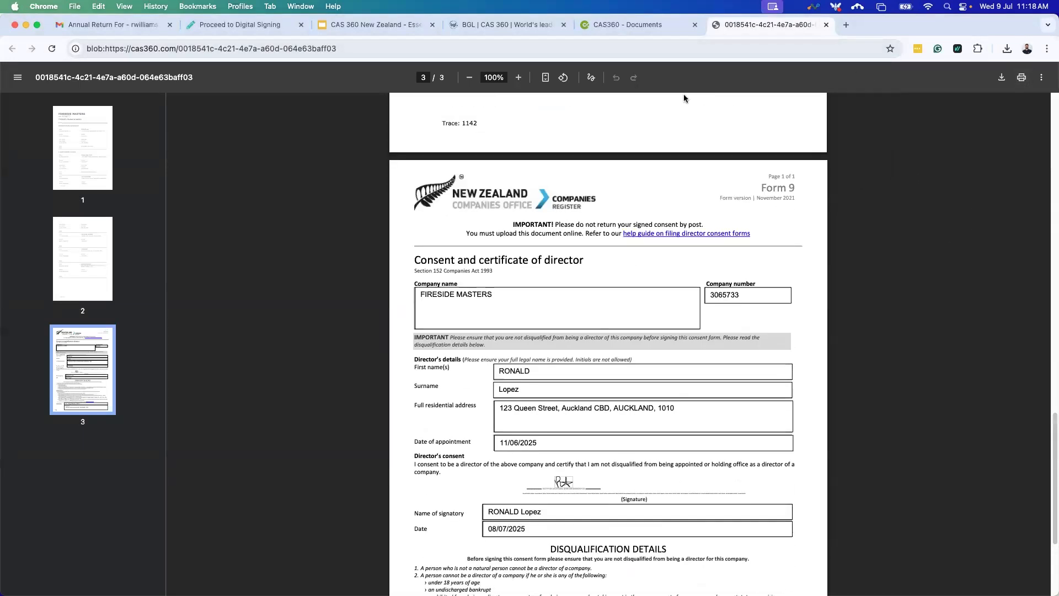
Close the PDF tab and FIRESIDE MASTERS attachments, check Chrome downloads, and cancel the trace 1142 upload.
left_click(826, 25)
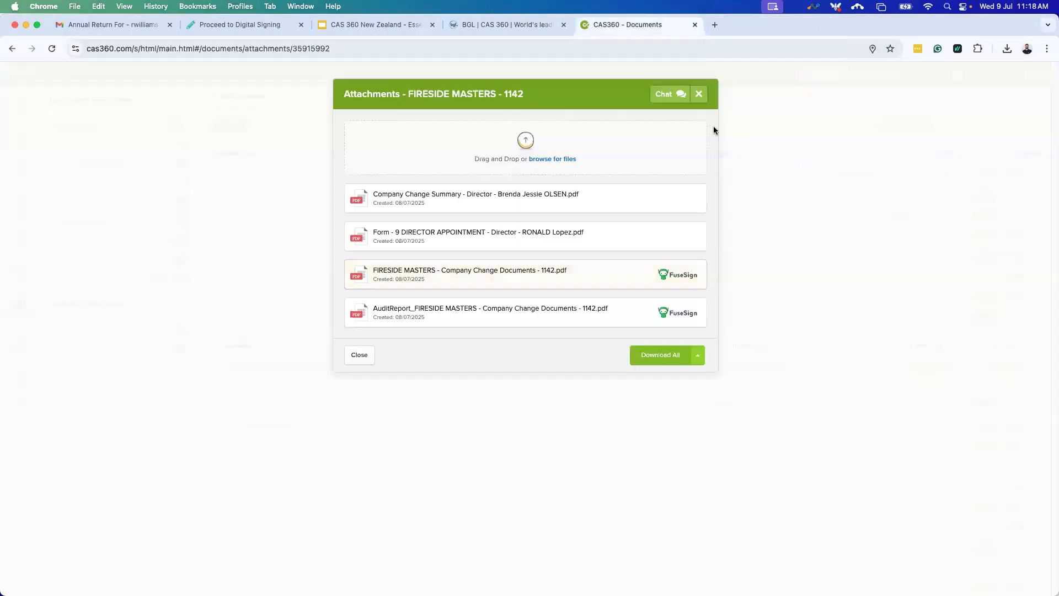
left_click(699, 93)
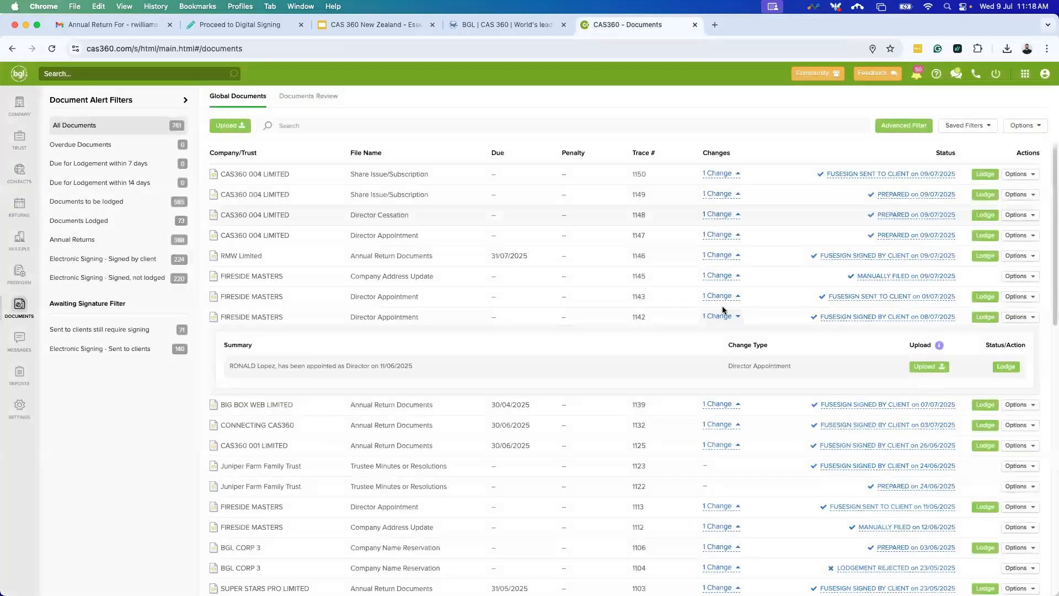
left_click(924, 367)
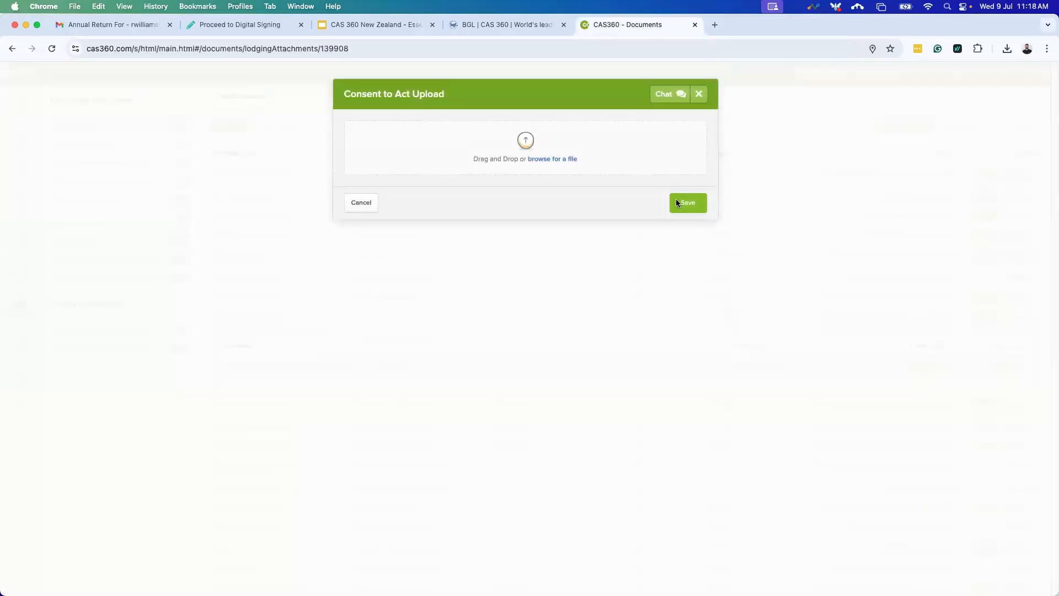
left_click(1007, 50)
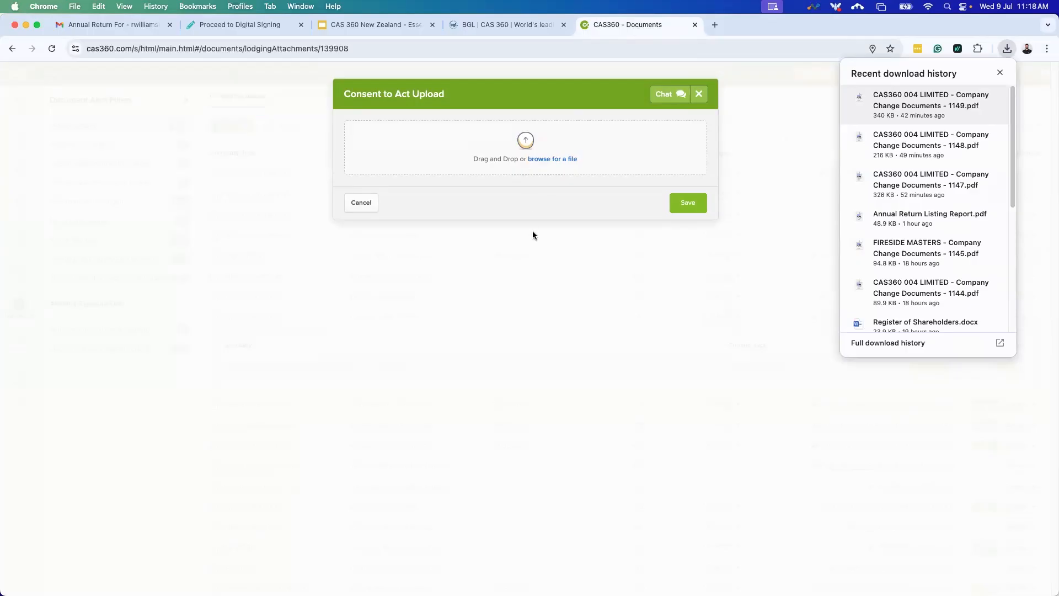
left_click(361, 202)
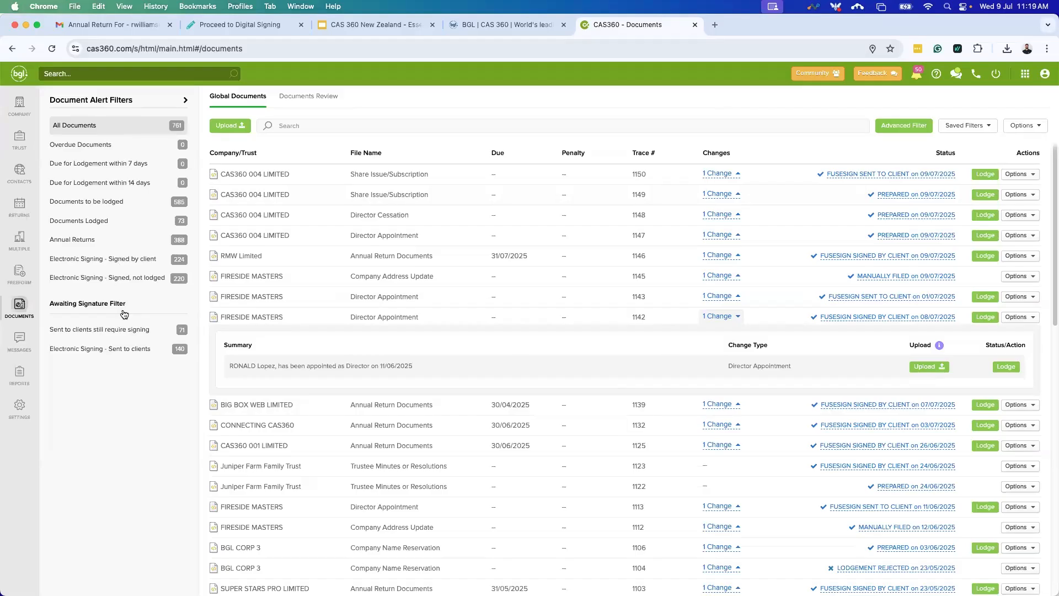
Filter Global Documents to Annual Returns, then to Electronic Signing - Signed, not lodged (220 documents).
left_click(102, 241)
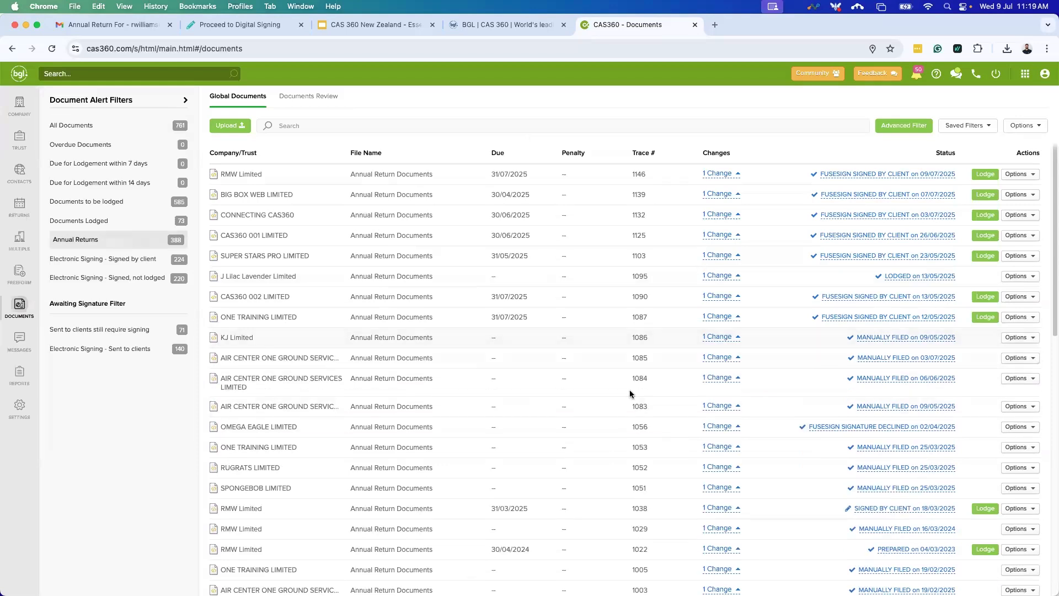
scroll(300, 319, "down", 3)
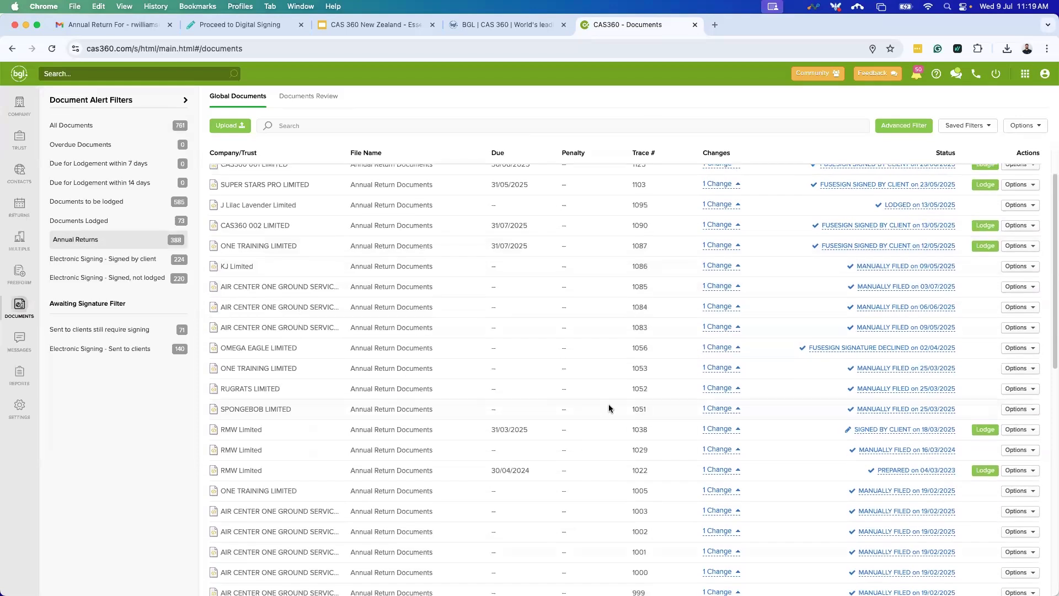
scroll(269, 453, "up", 3)
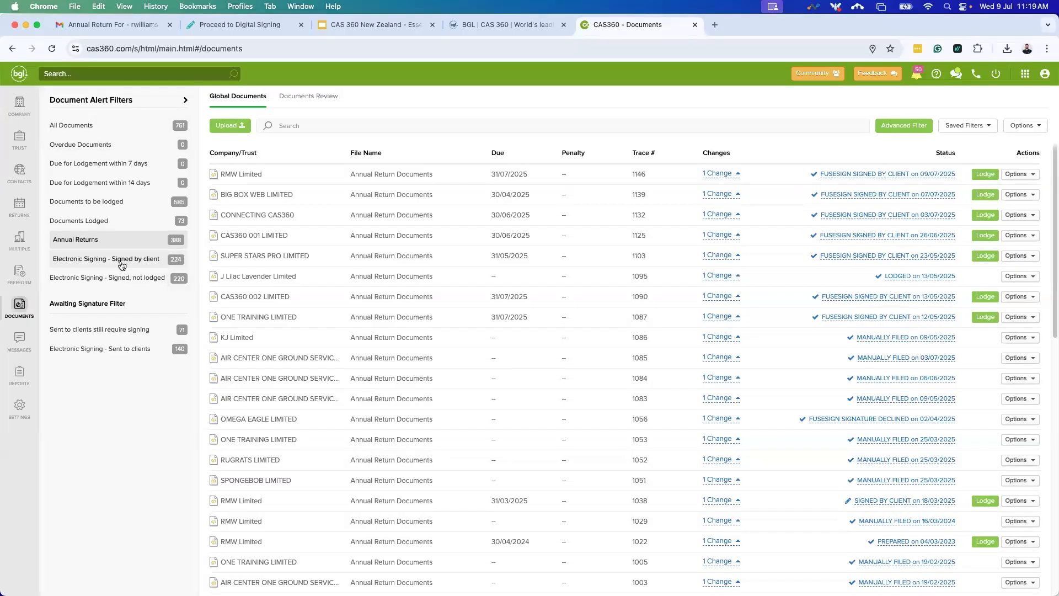
left_click(118, 280)
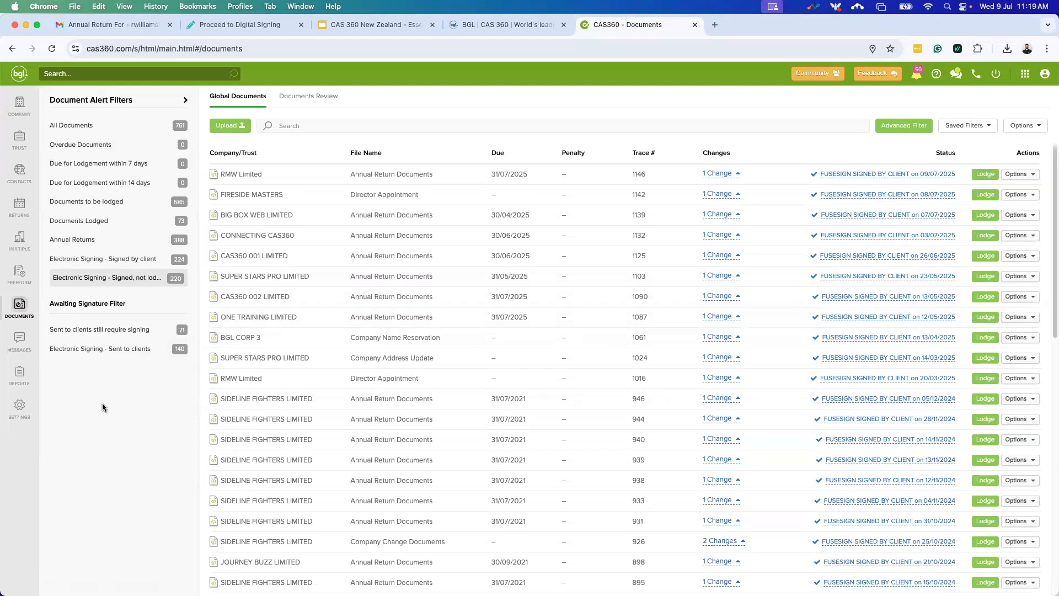
Open Trust Selection from the TRUST sidebar icon, listing ABC TRUST through Trust and Good.
left_click(17, 154)
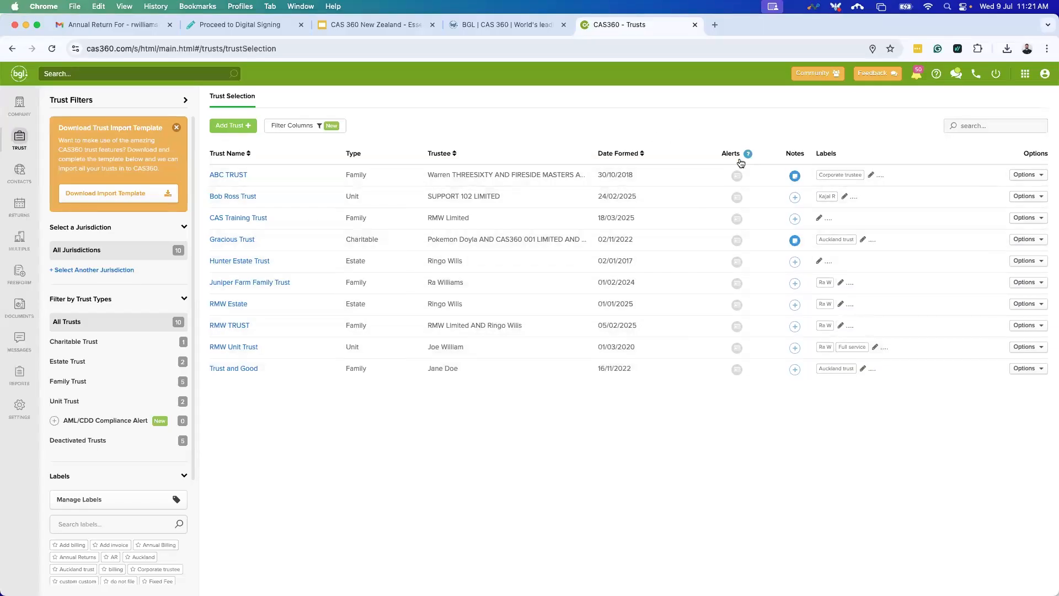
mouse_move(747, 154)
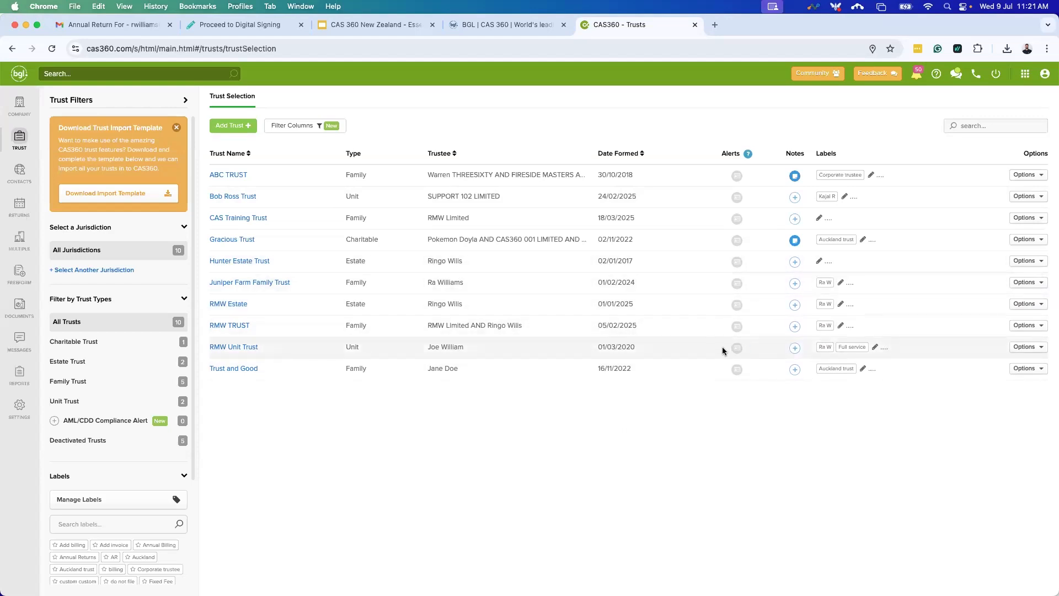
left_click(304, 128)
scroll(468, 353, "down", 1)
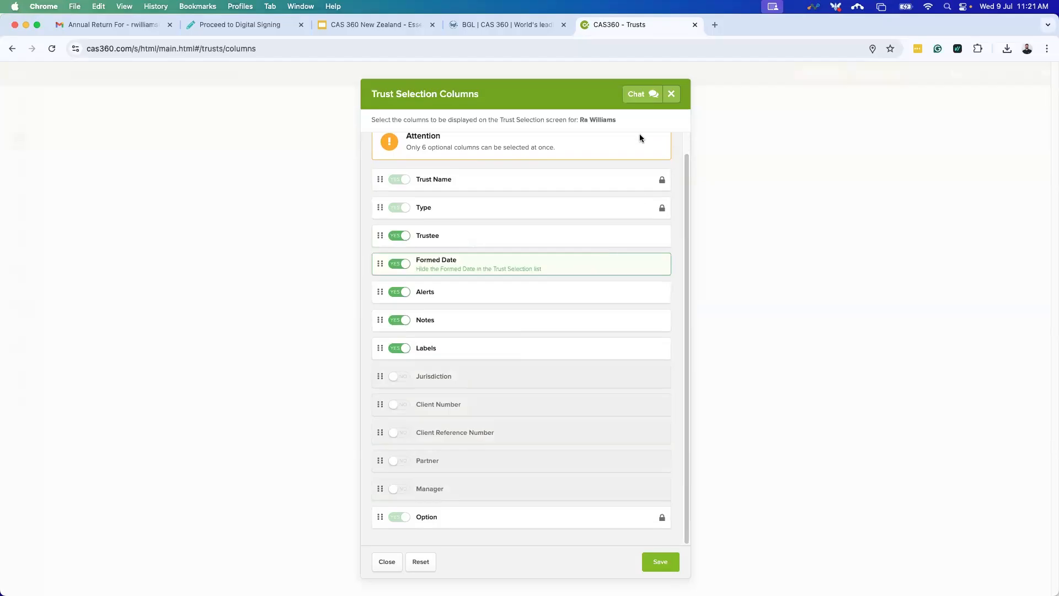
left_click(671, 96)
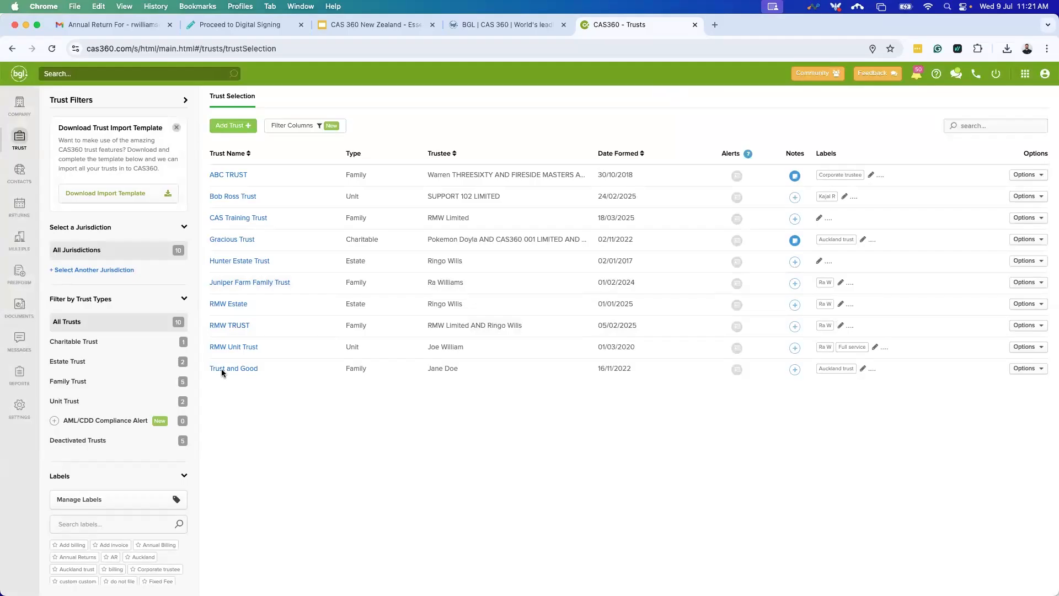
scroll(137, 306, "down", 2)
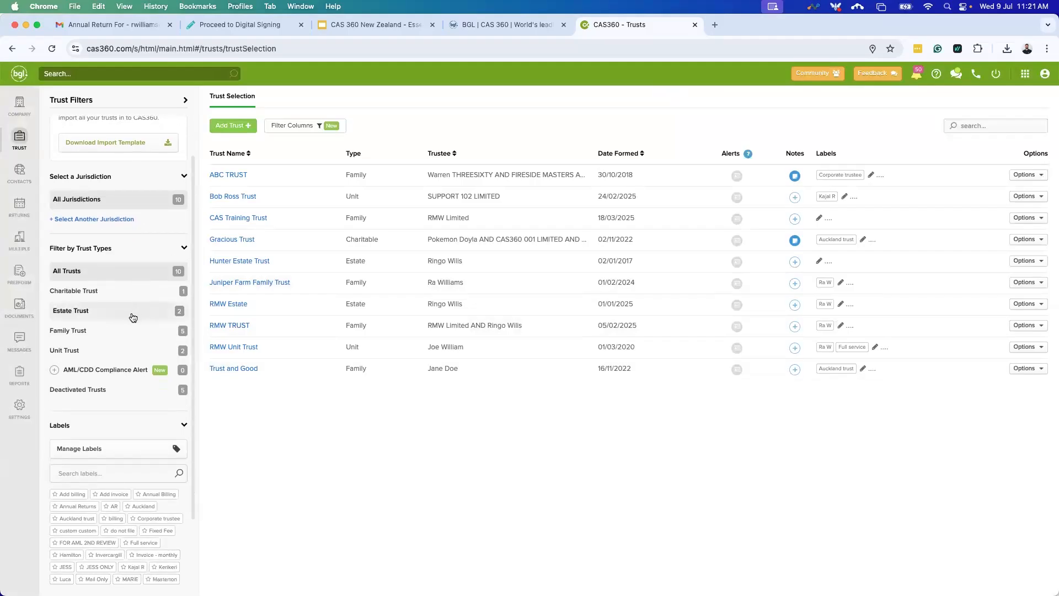
left_click(127, 329)
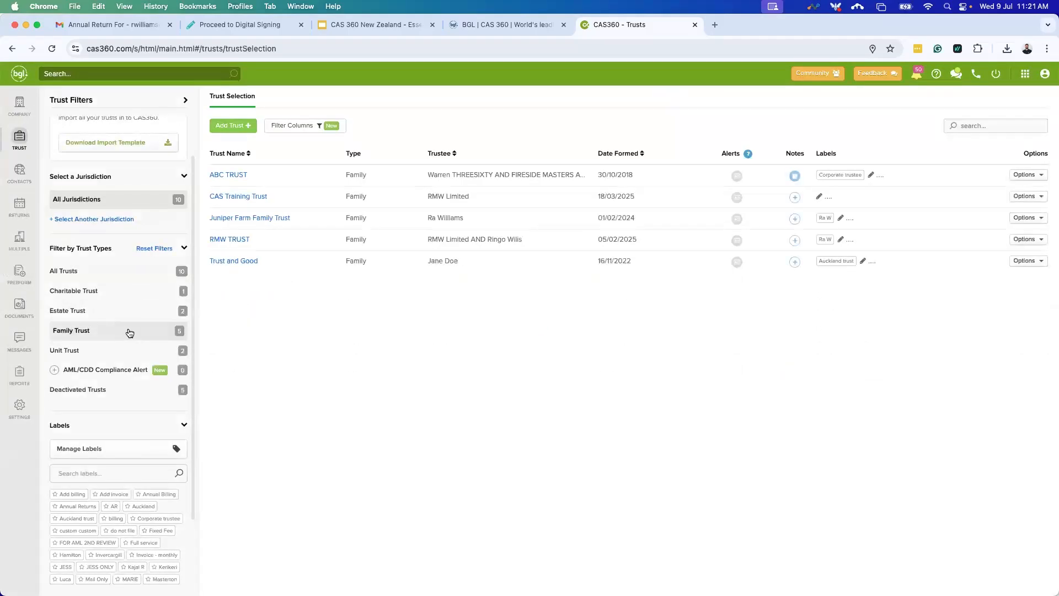
left_click(110, 353)
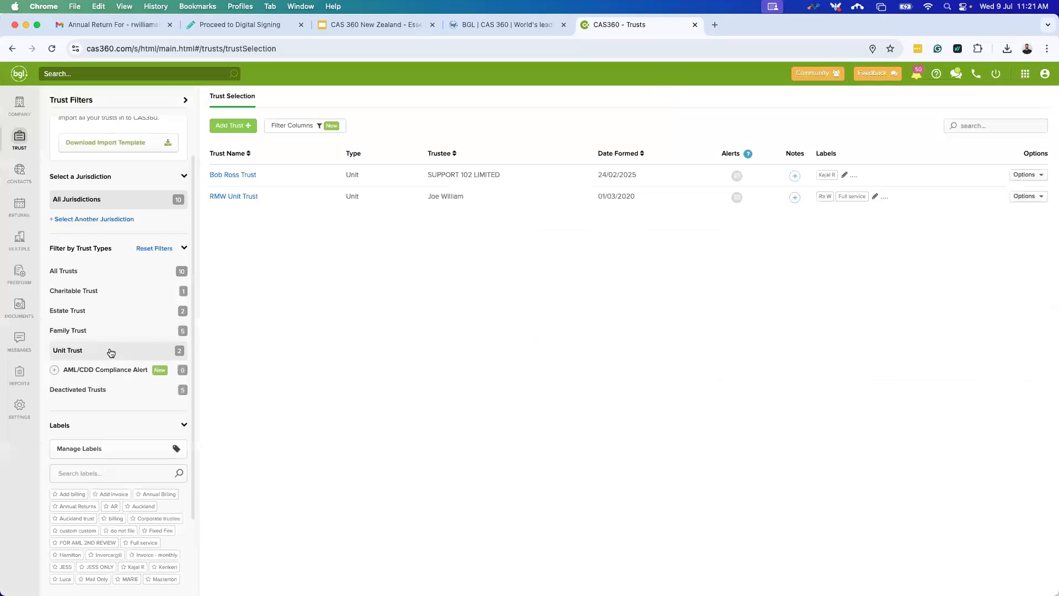
left_click(85, 376)
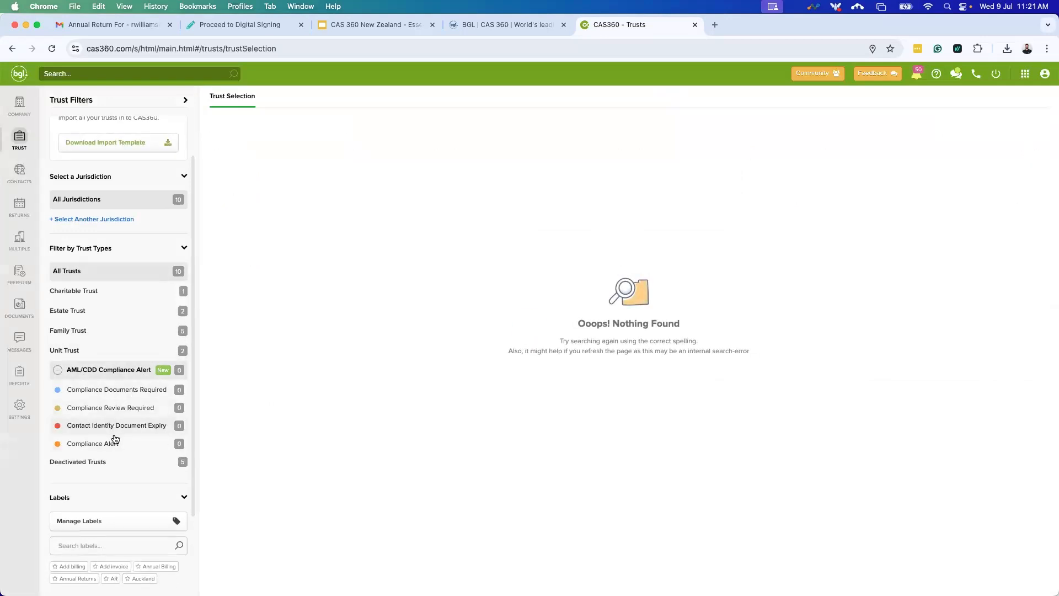
left_click(94, 296)
left_click(98, 278)
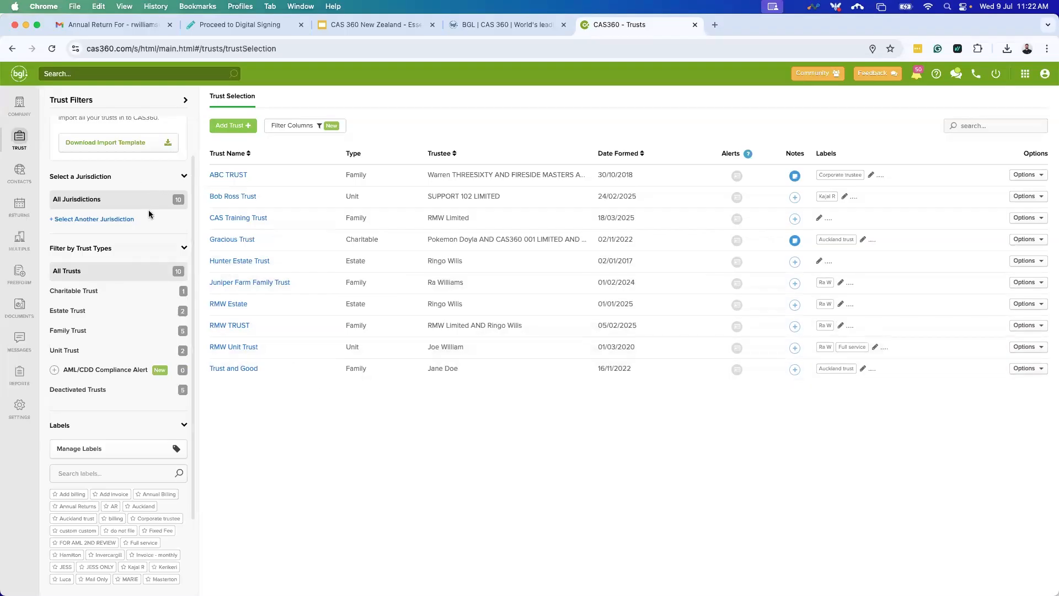
scroll(147, 207, "up", 2)
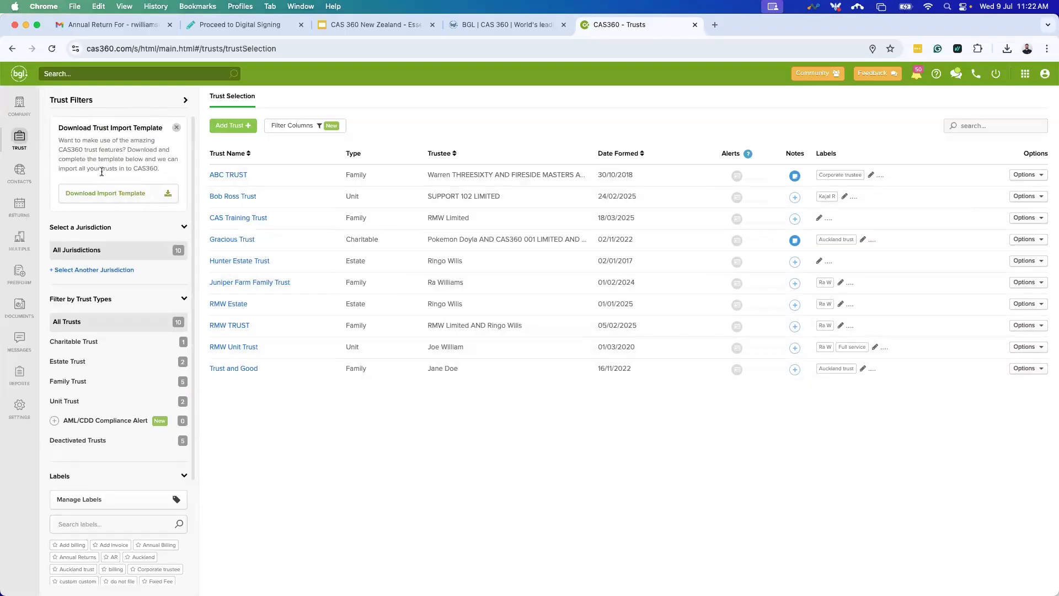
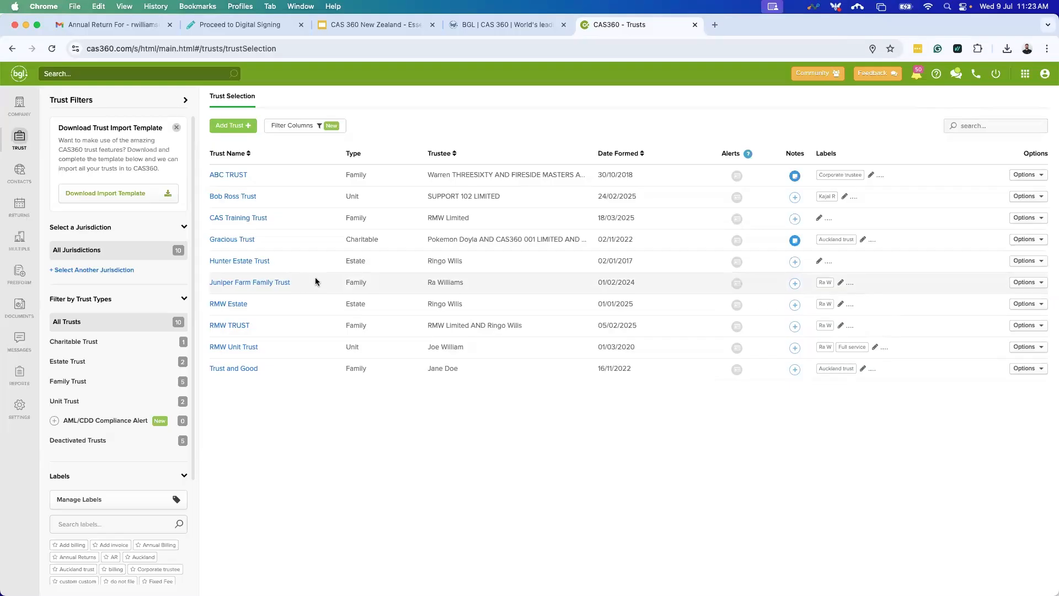
Start adding a new trust and set its jurisdiction to New Zealand.
left_click(235, 133)
left_click(246, 145)
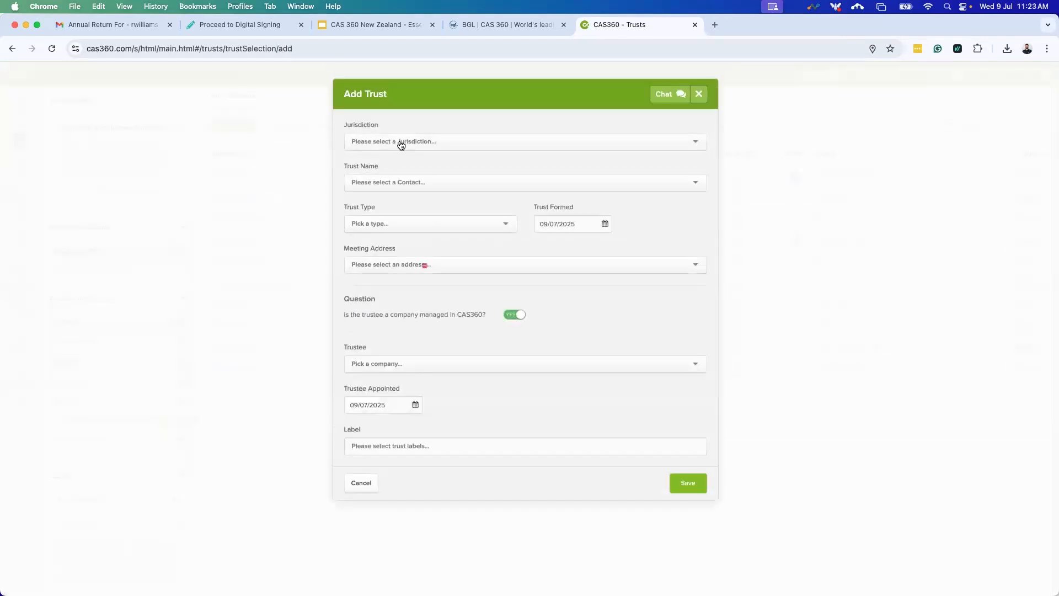
left_click(401, 142)
left_click(409, 202)
left_click(406, 185)
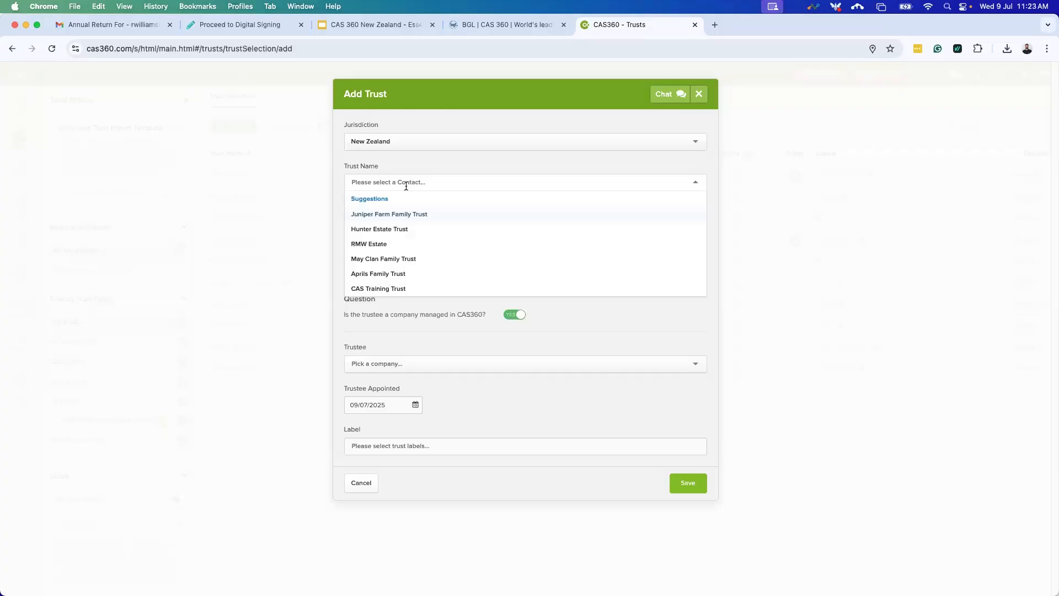
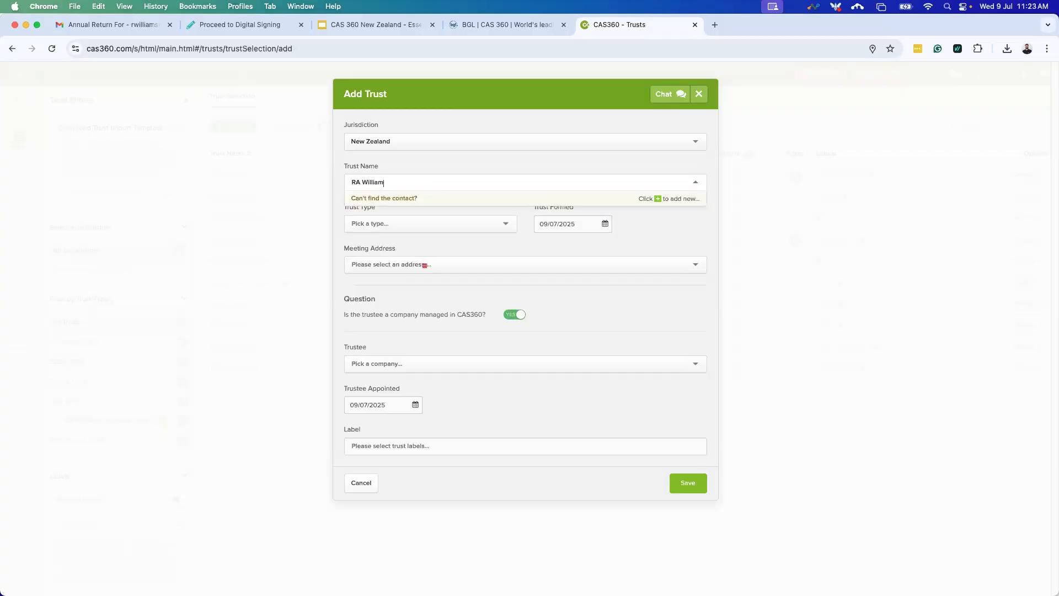
left_click(399, 200)
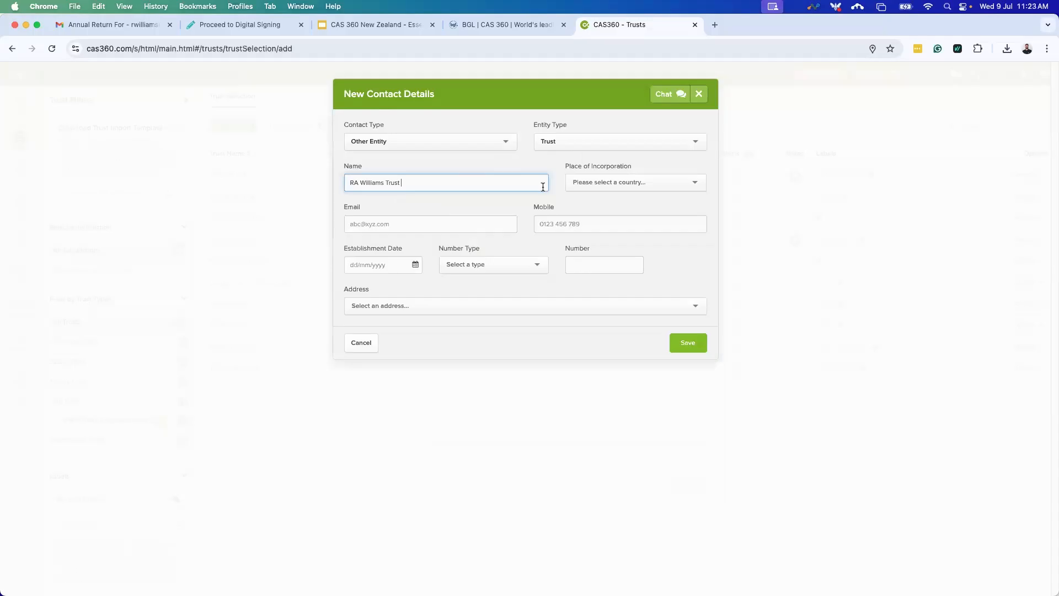
left_click(371, 345)
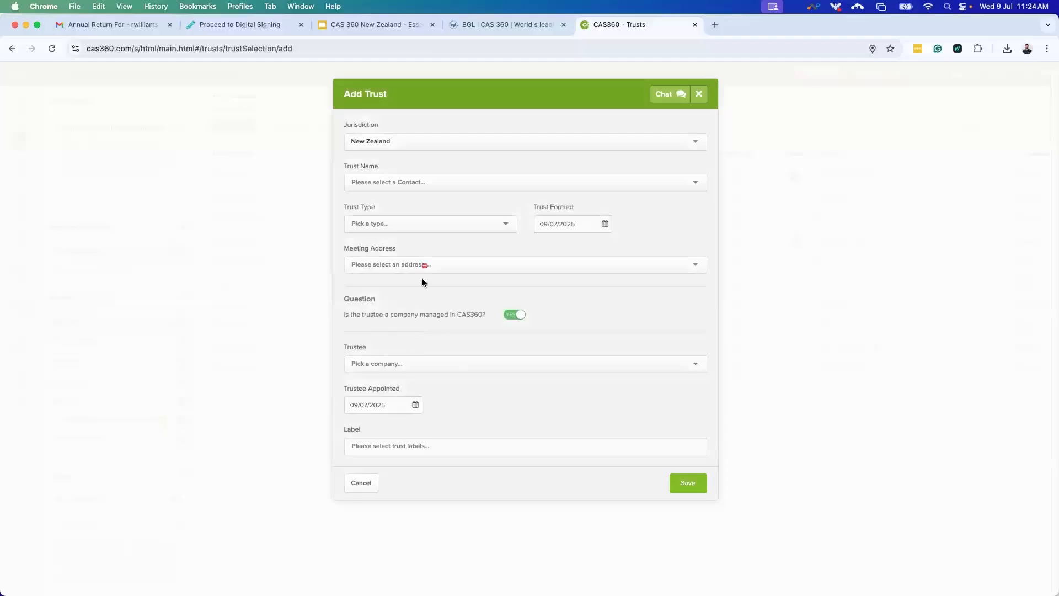
Browse the trust types without choosing one, and enter RMW.
left_click(425, 222)
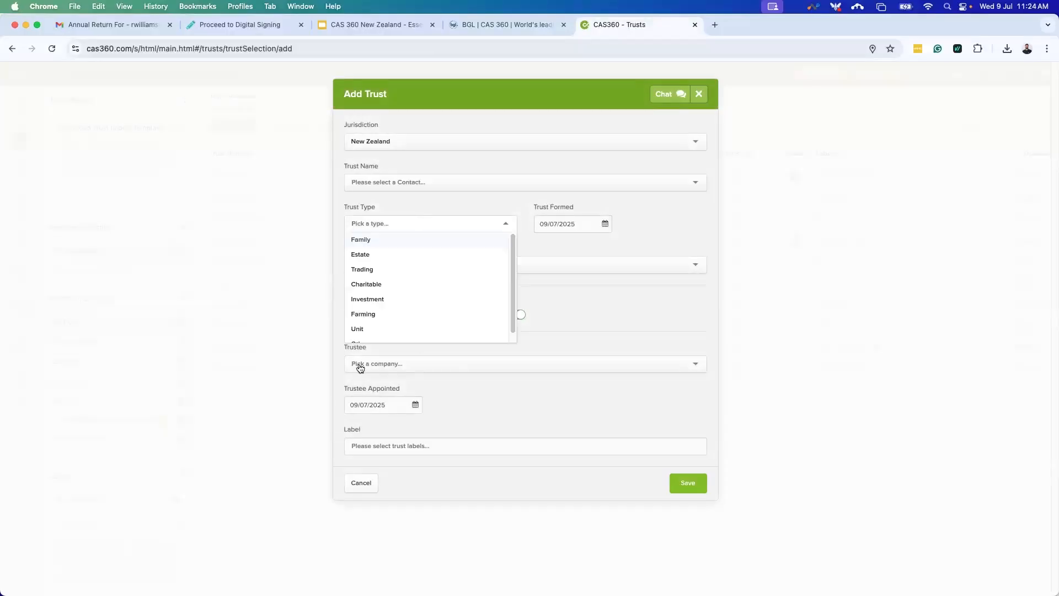
left_click(637, 252)
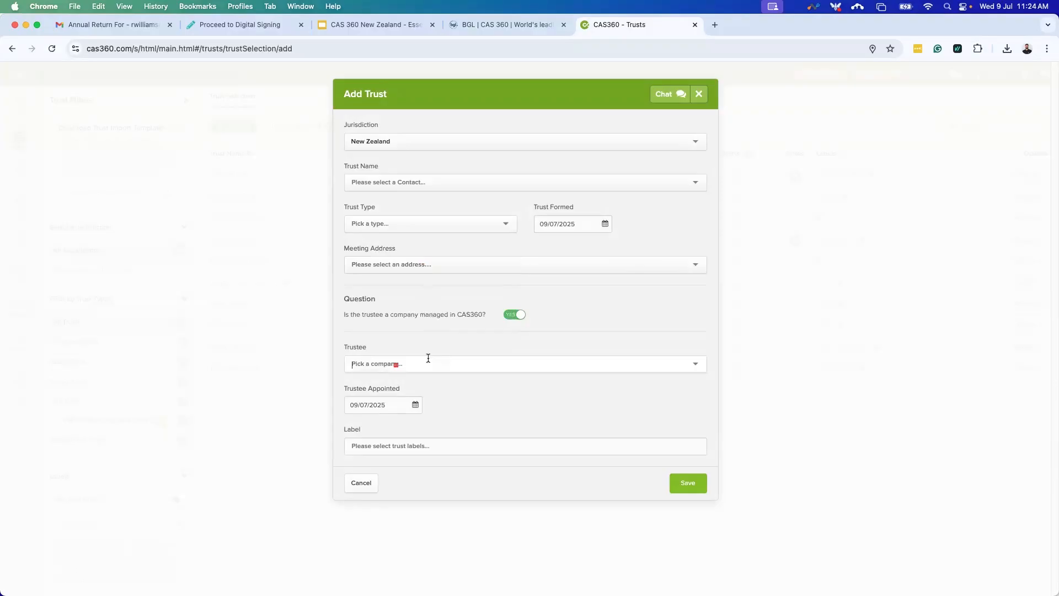
type("RMW")
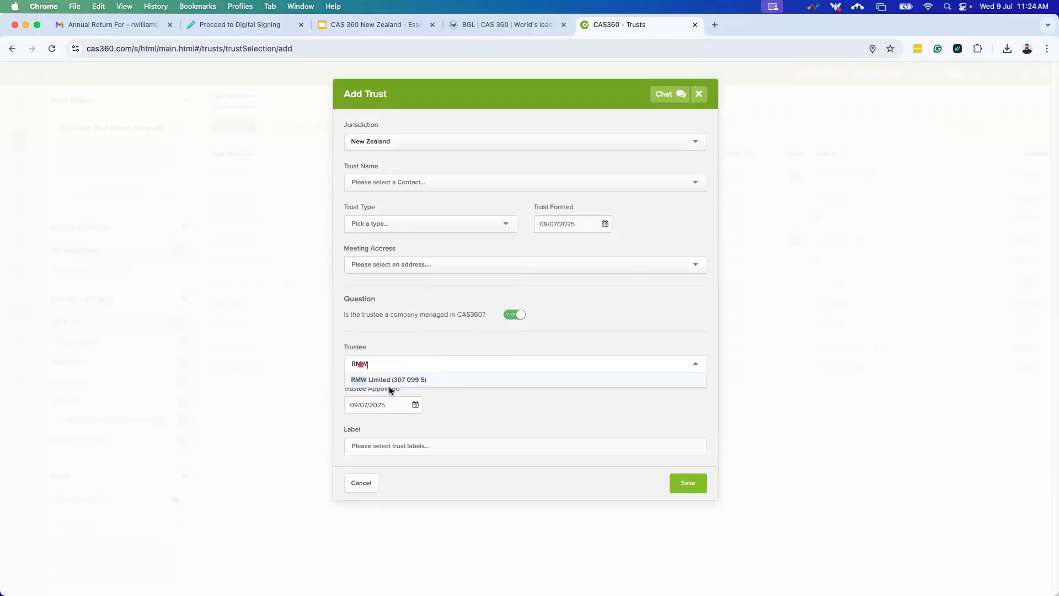
left_click(514, 315)
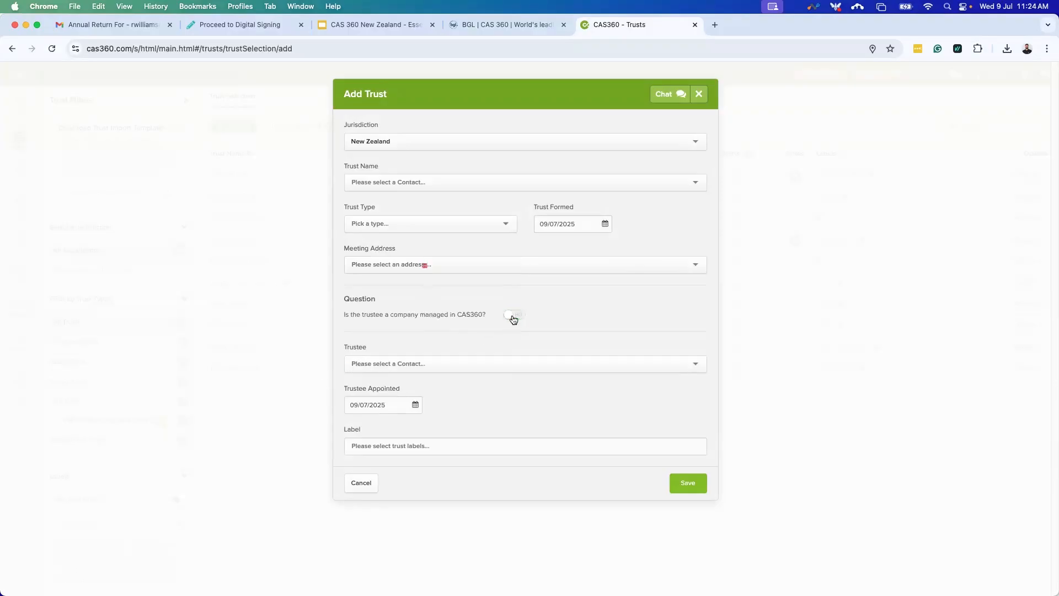
left_click(388, 369)
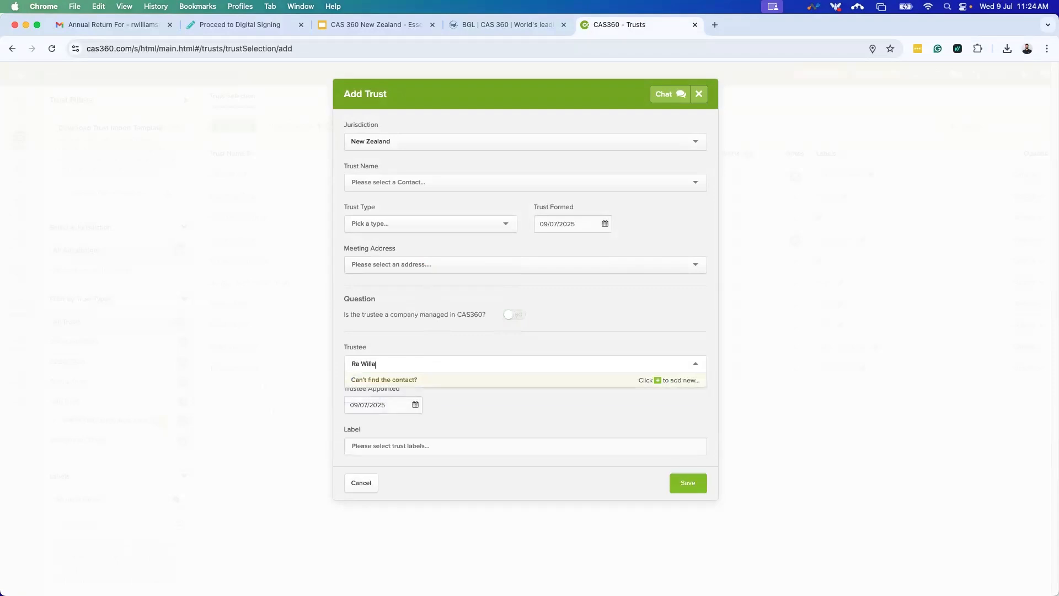
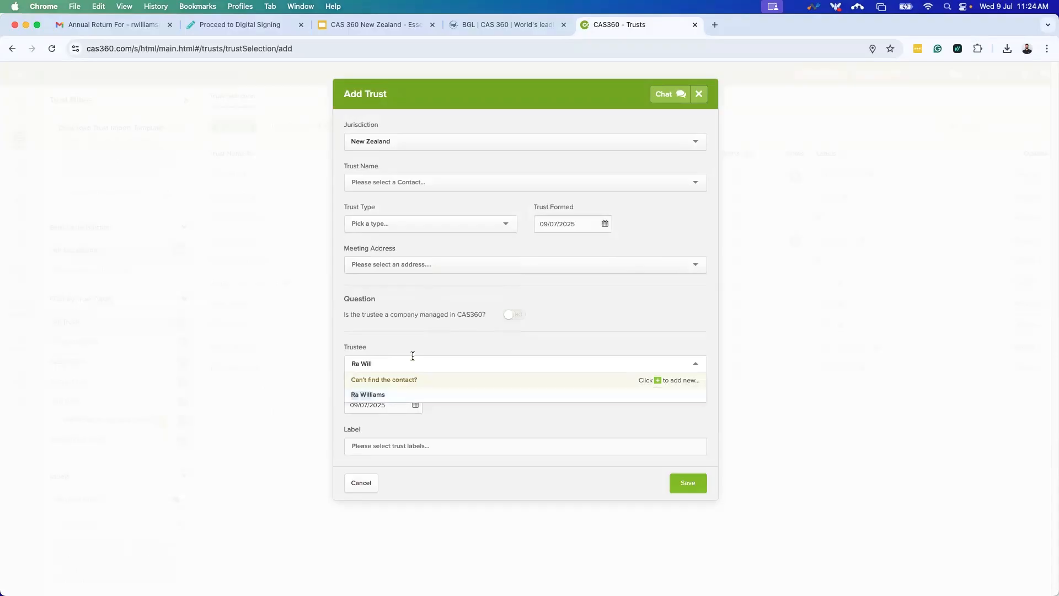
left_click(491, 414)
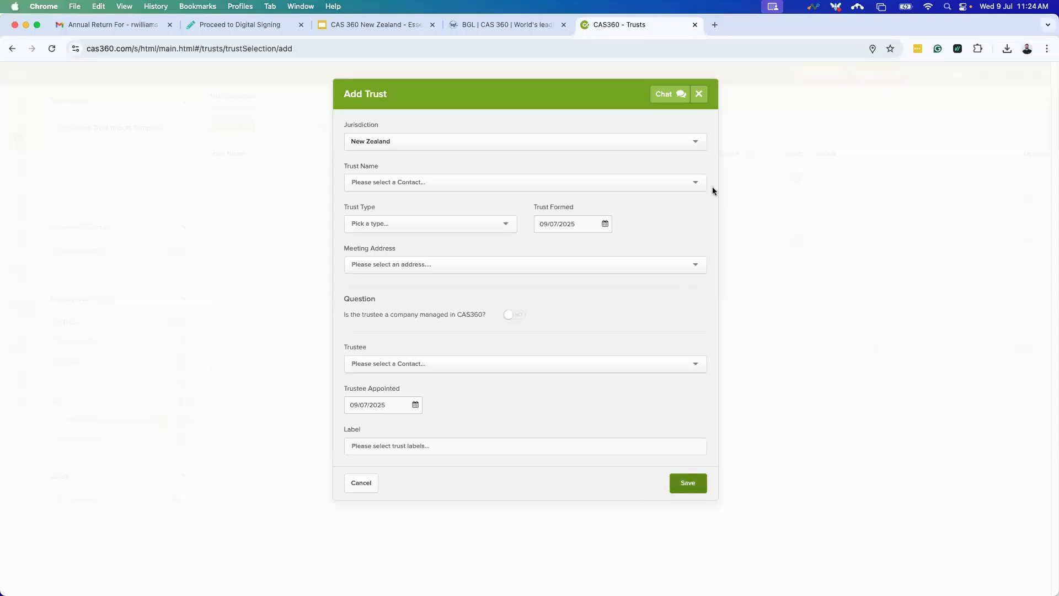
left_click(699, 87)
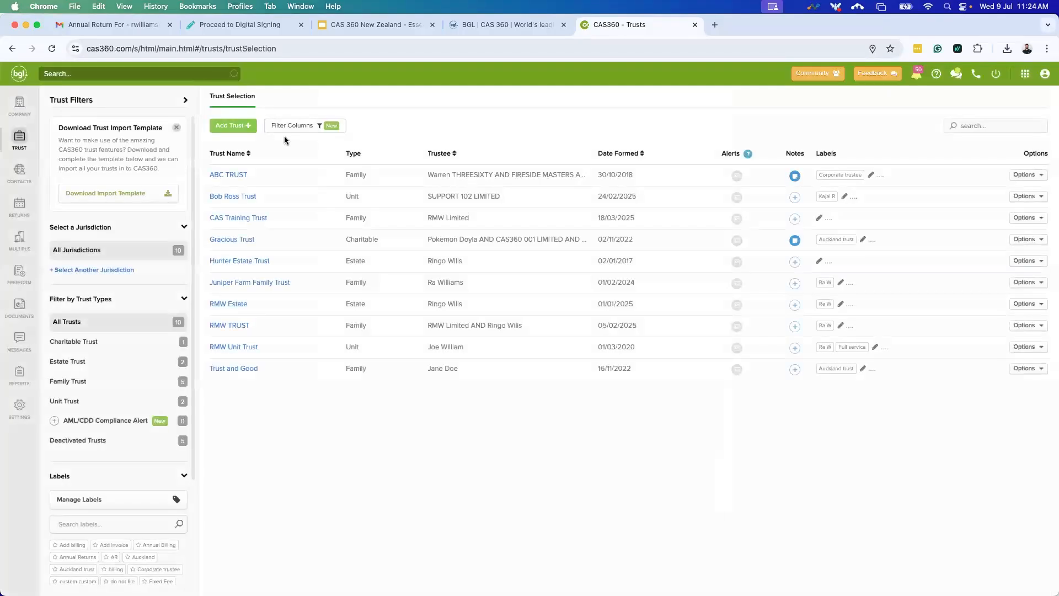
Open Juniper Farm Family Trust, scroll its Trust Details, then view Other Details, Tax Details and Relationships.
left_click(256, 283)
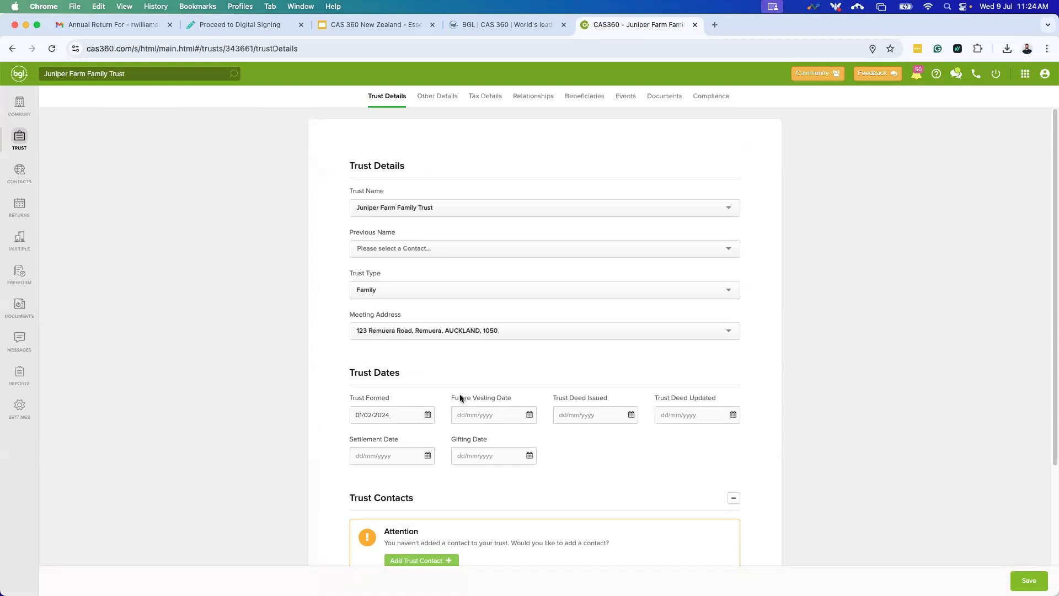
scroll(459, 394, "down", 2)
scroll(460, 397, "down", 1)
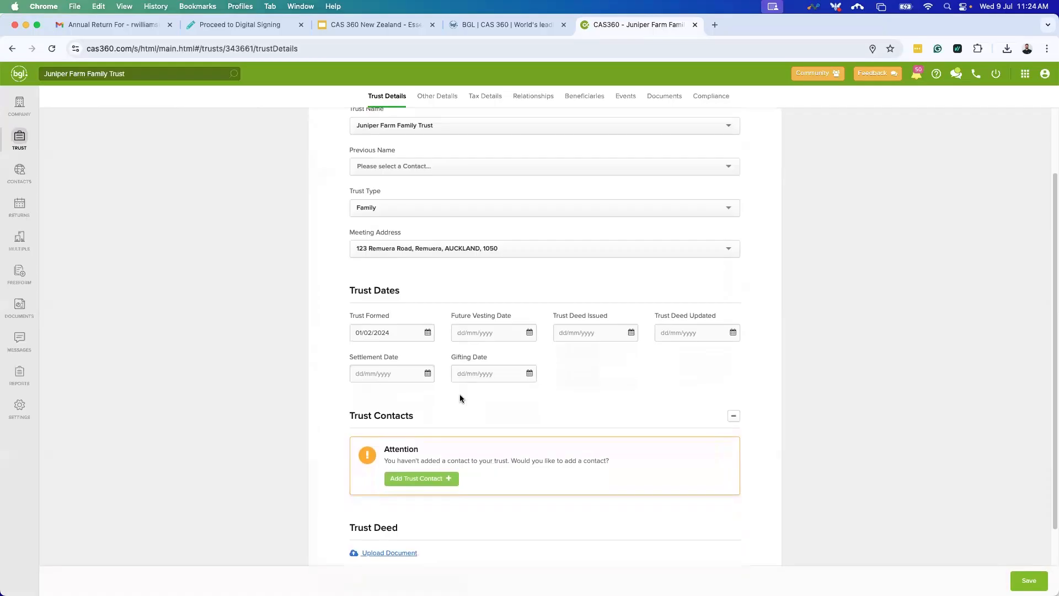
scroll(459, 394, "up", 3)
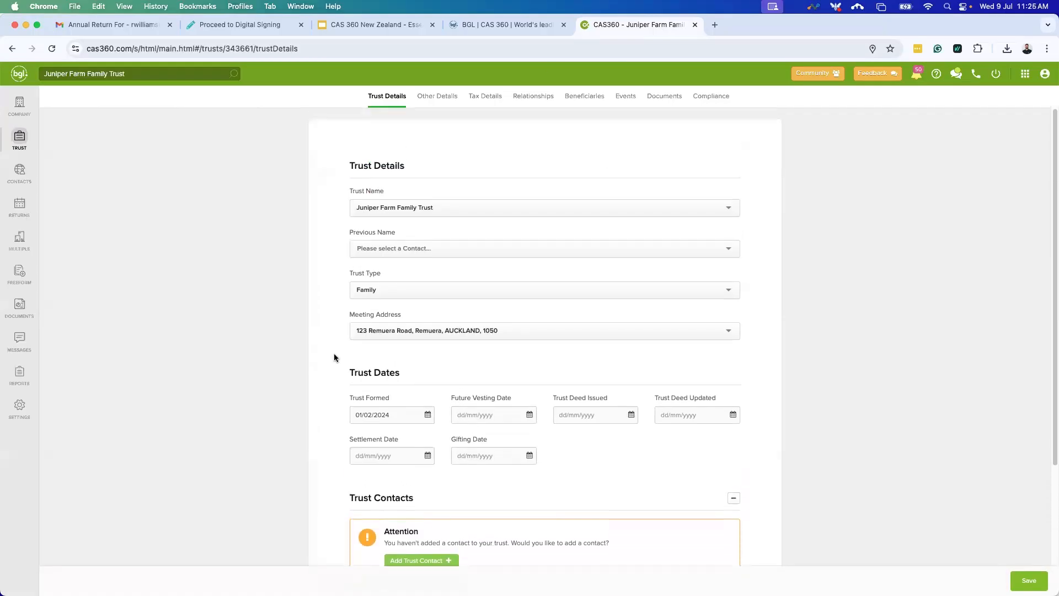
scroll(646, 386, "down", 4)
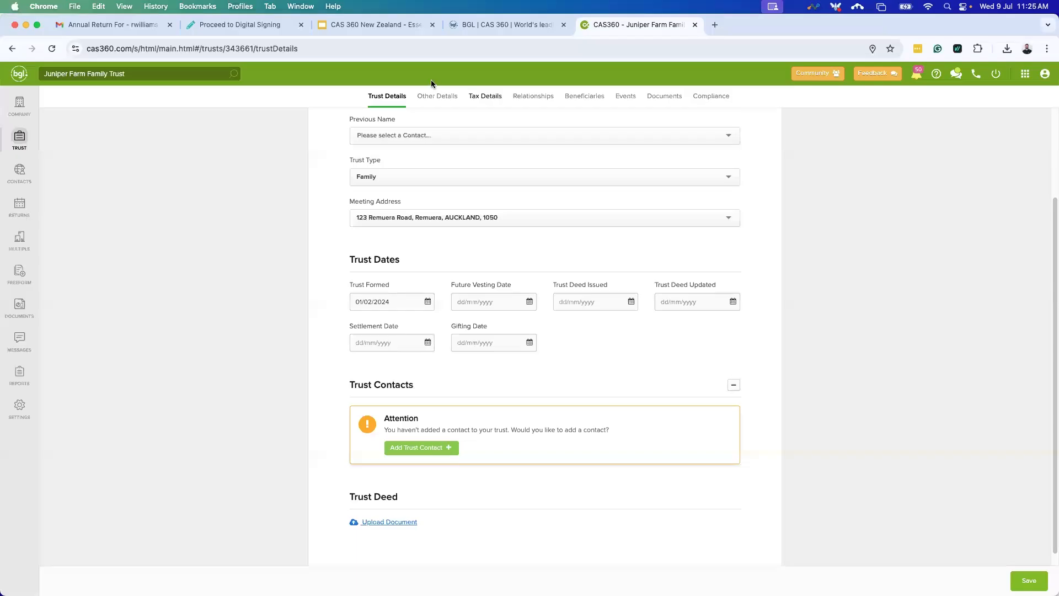
left_click(441, 102)
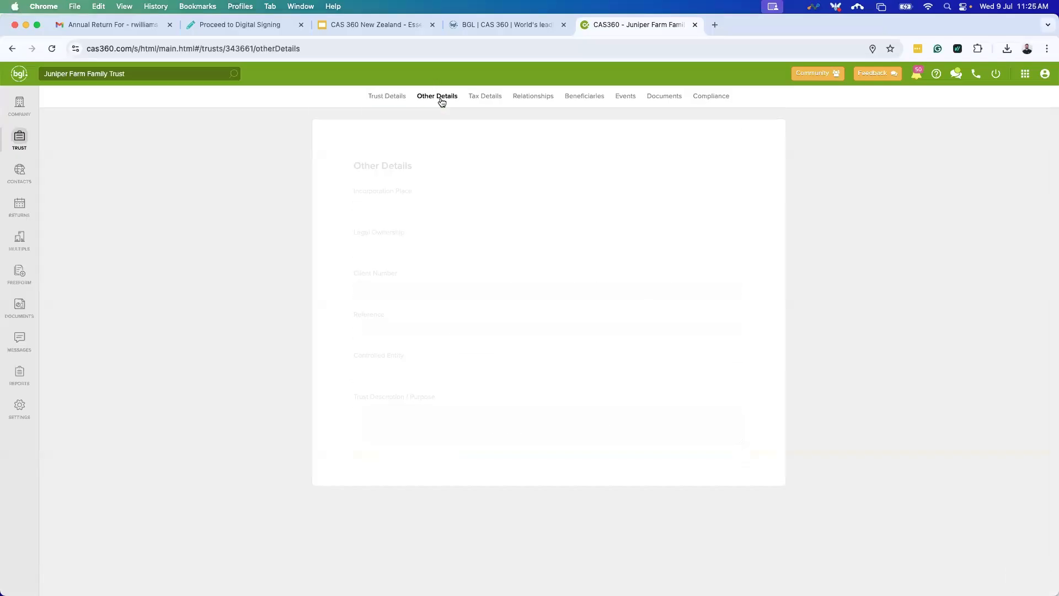
left_click(476, 106)
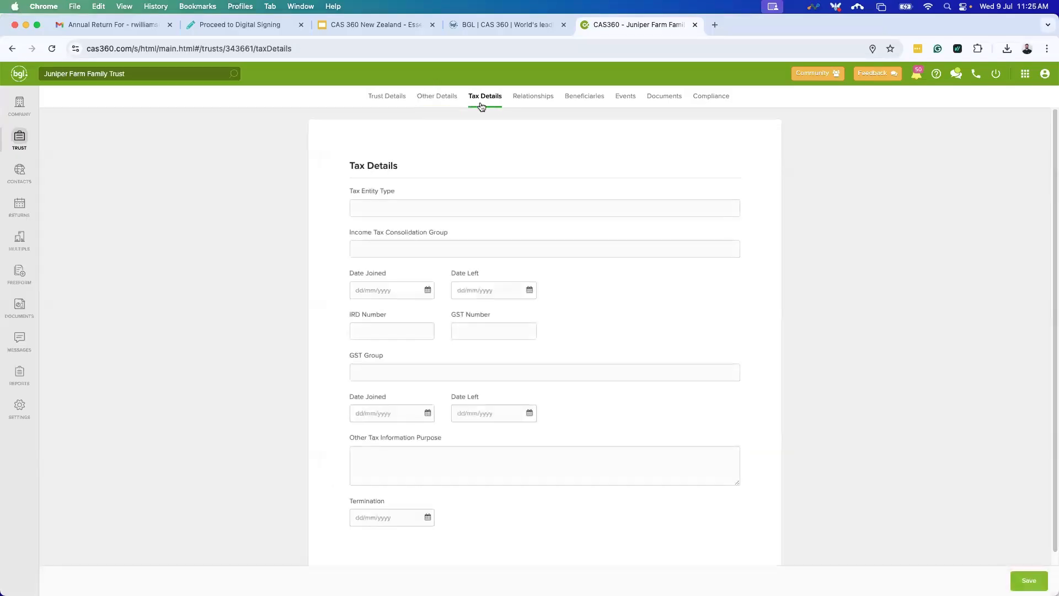
left_click(521, 103)
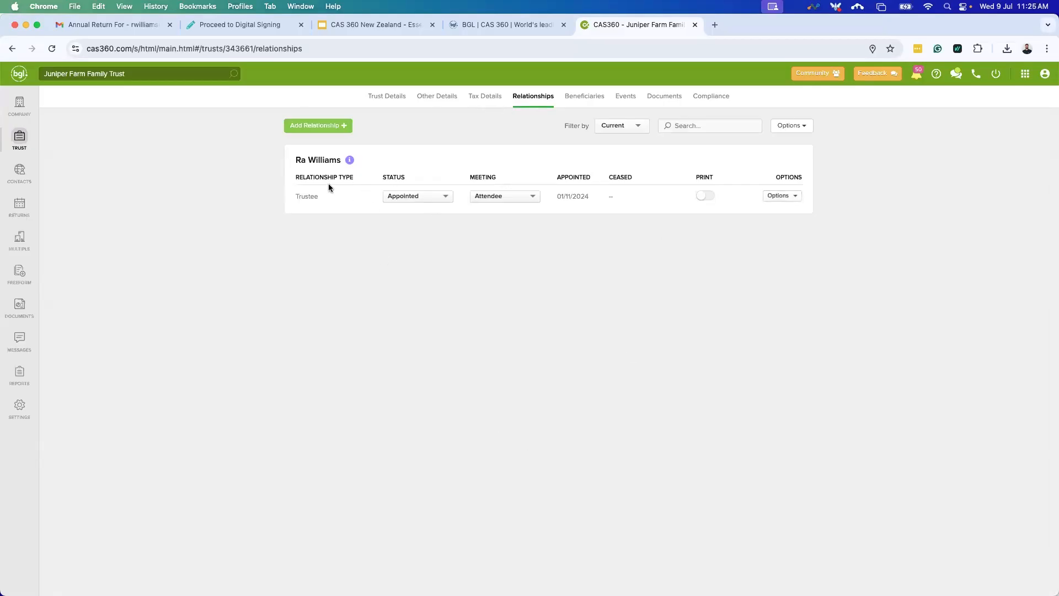
Add BGL as the trust's Appointed Accountant, save, and move to document production.
left_click(345, 131)
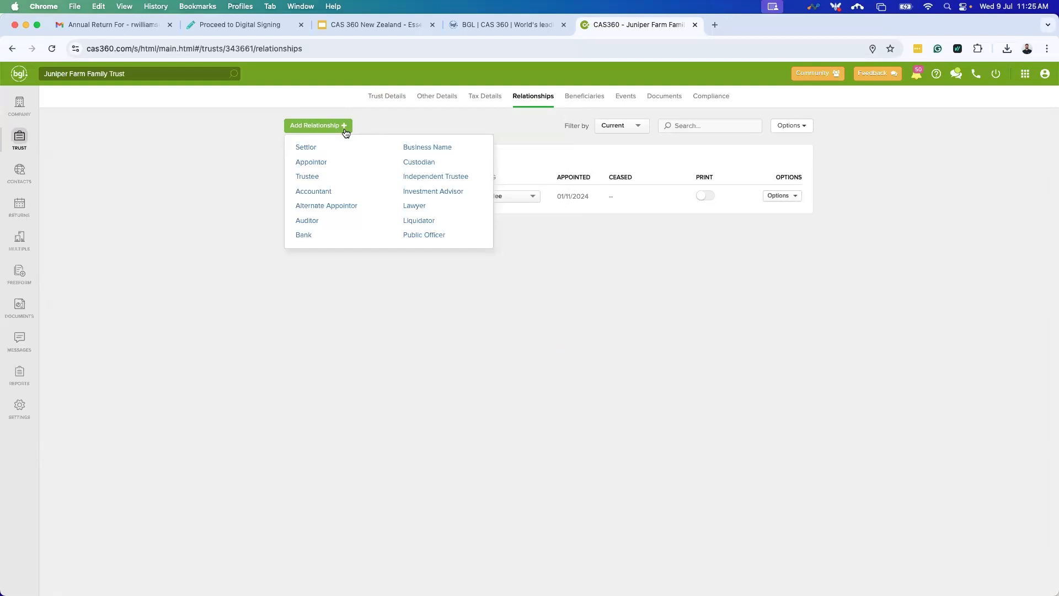
left_click(315, 195)
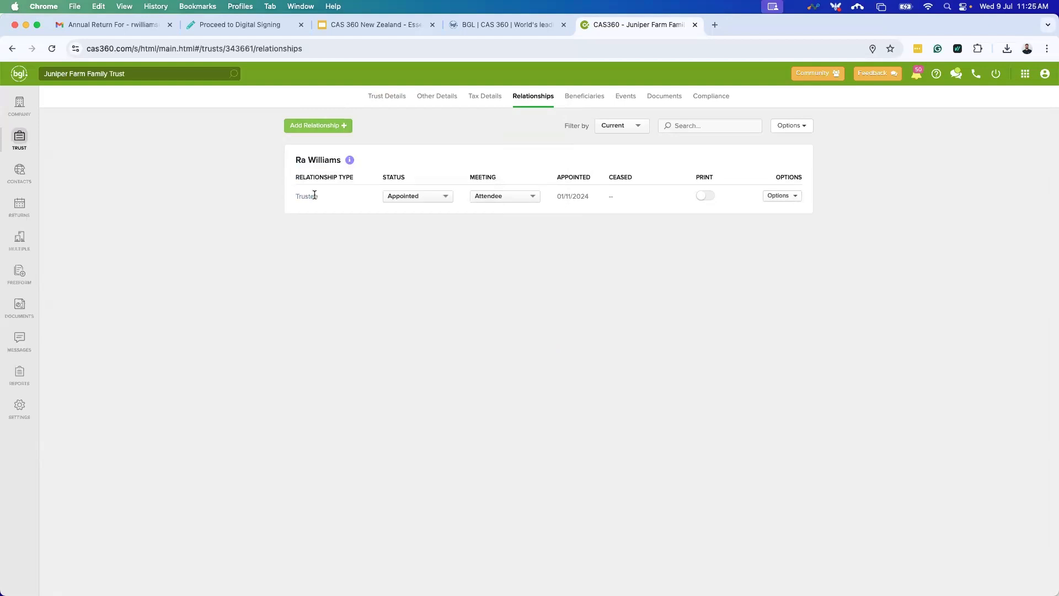
left_click(472, 138)
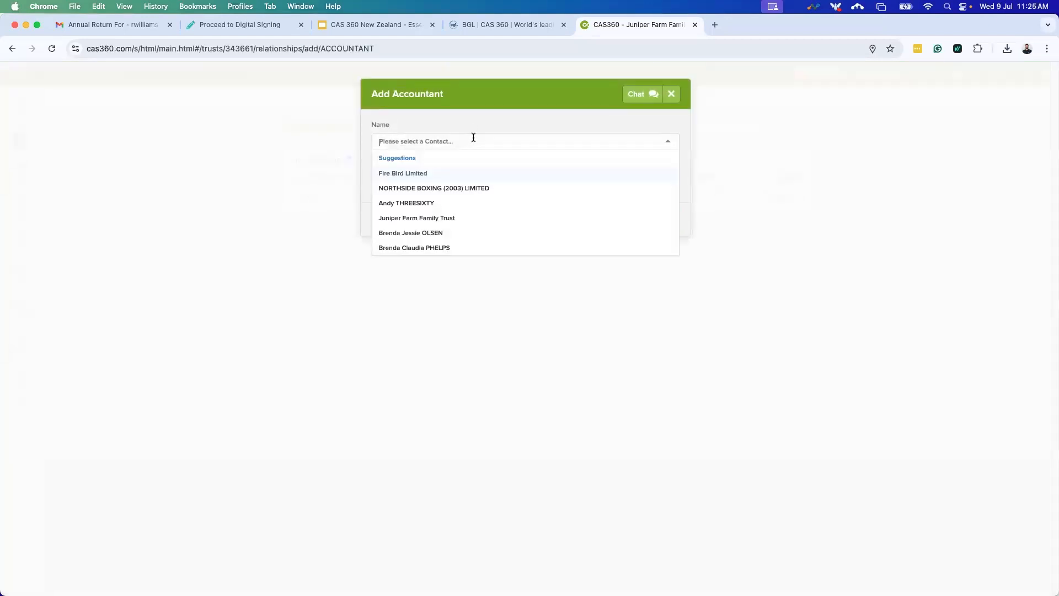
type("BGL")
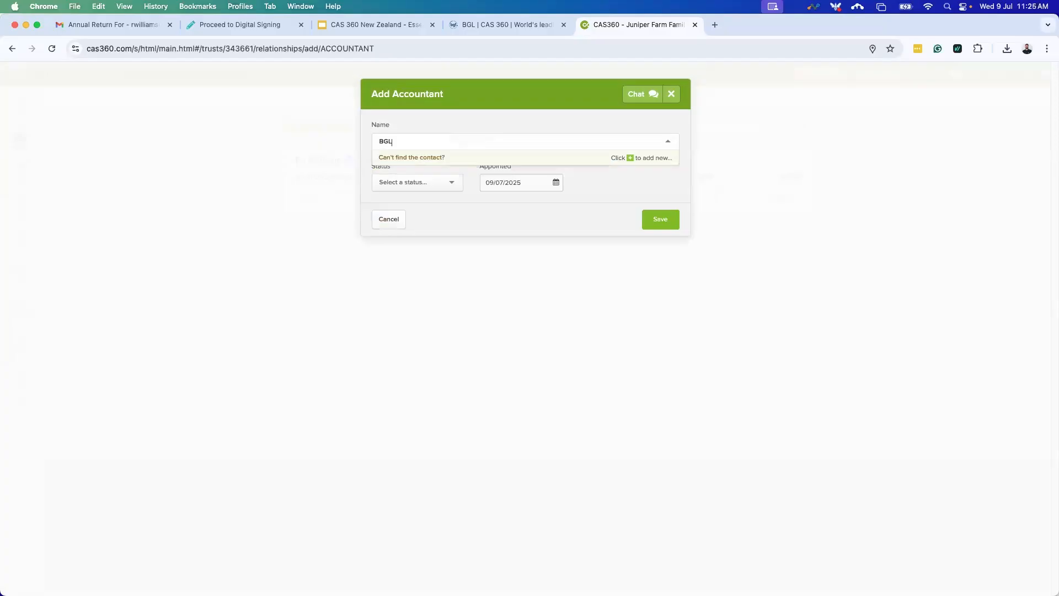
left_click(435, 172)
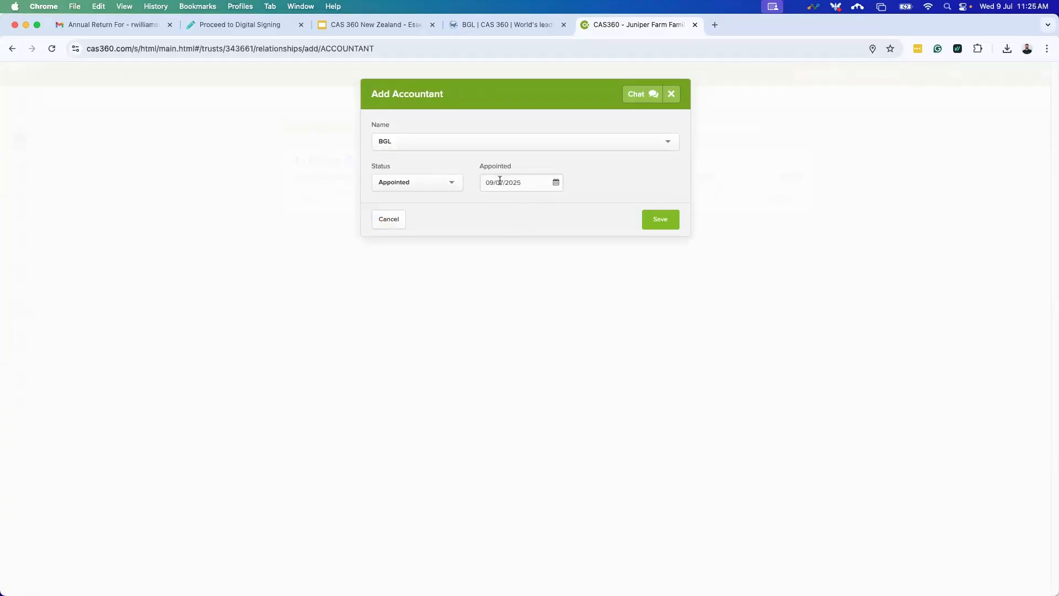
left_click(660, 220)
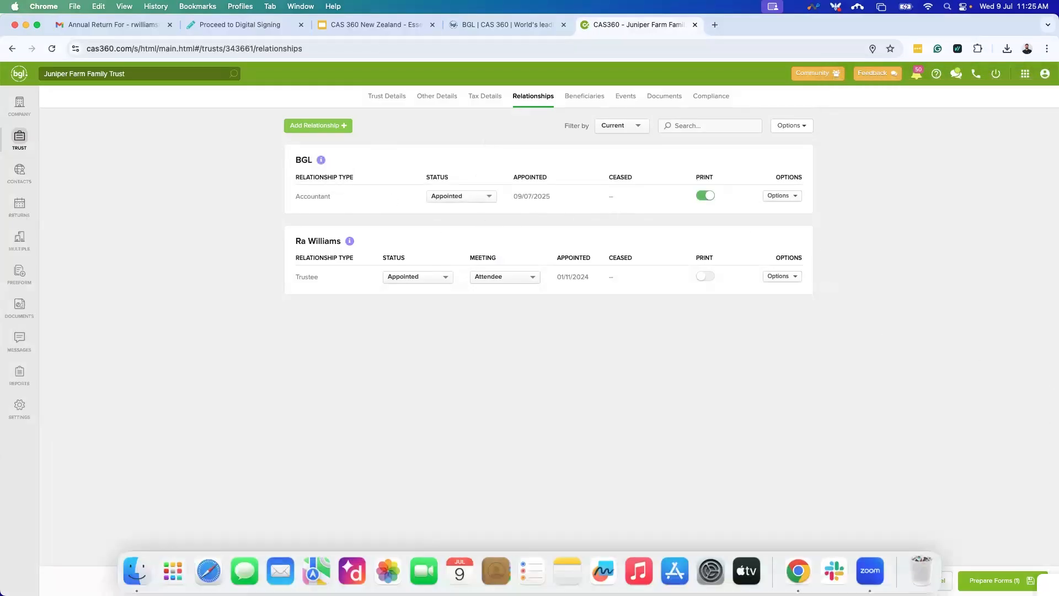
left_click(1041, 581)
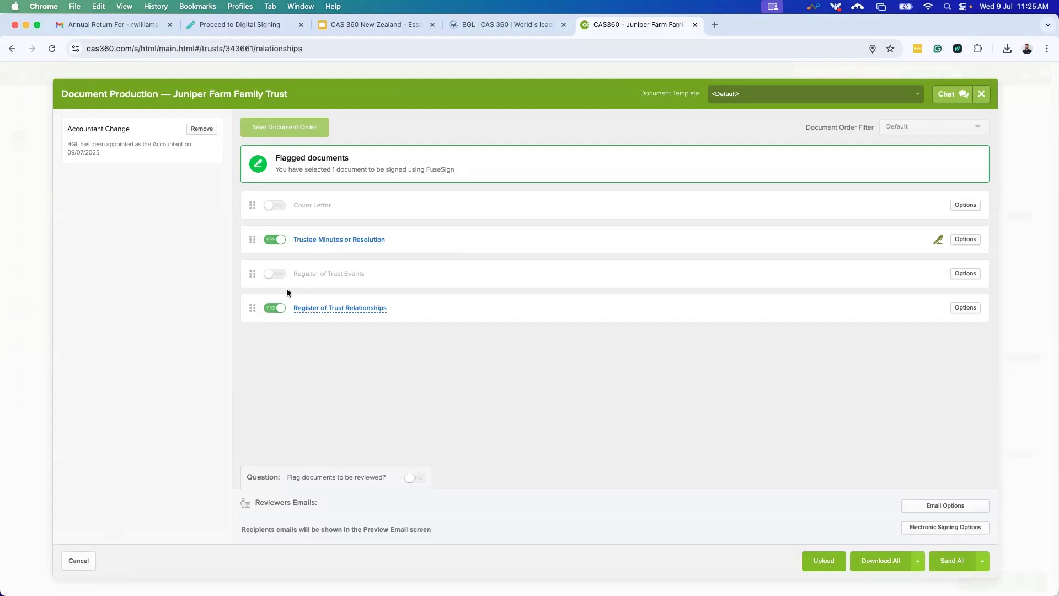
Include the Register of Trust Events and cover letter, and preview the Trustee Minutes PDF.
left_click(278, 275)
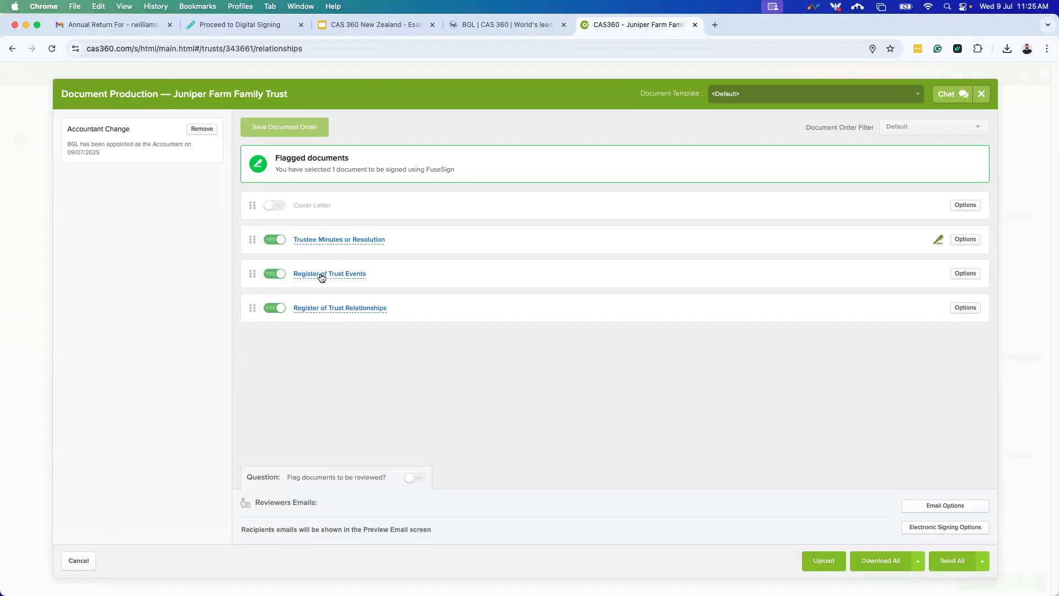
left_click(279, 206)
left_click(319, 239)
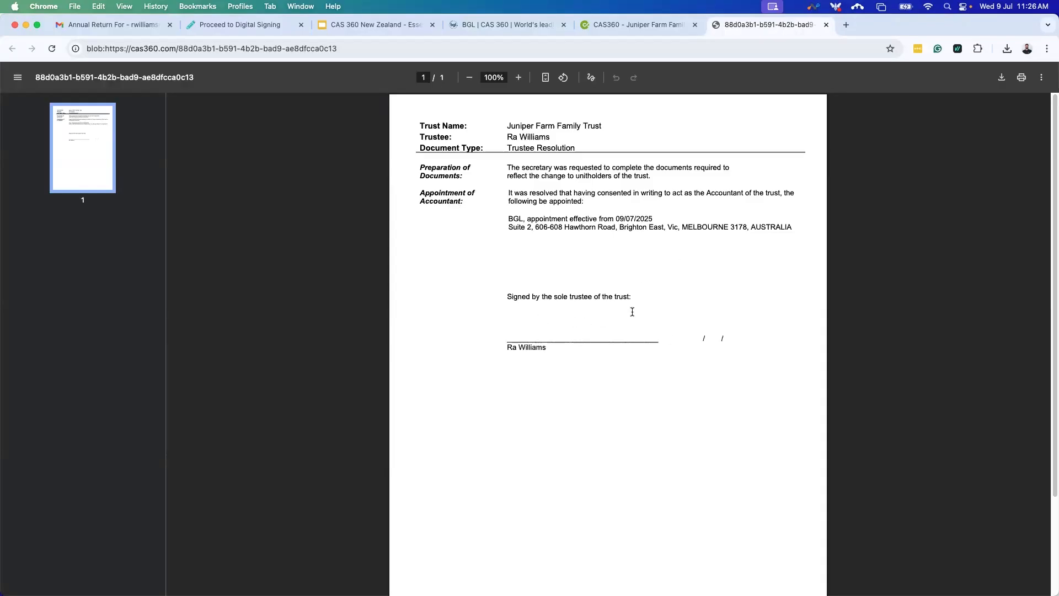
left_click(826, 25)
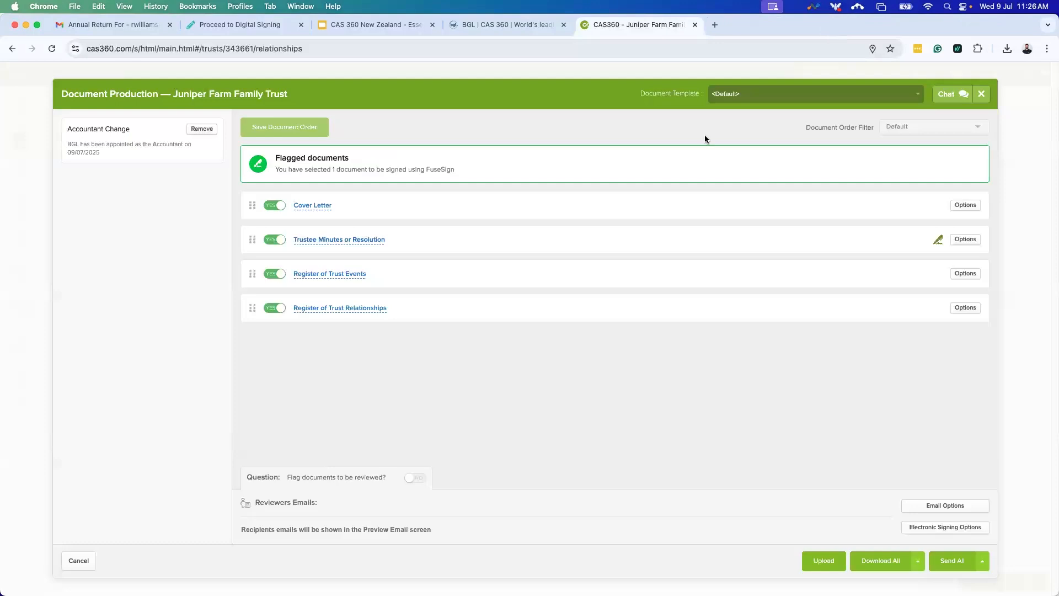
Review BGL's entry in the Register of Trust Relationships PDF, then close it and Document Production.
left_click(367, 314)
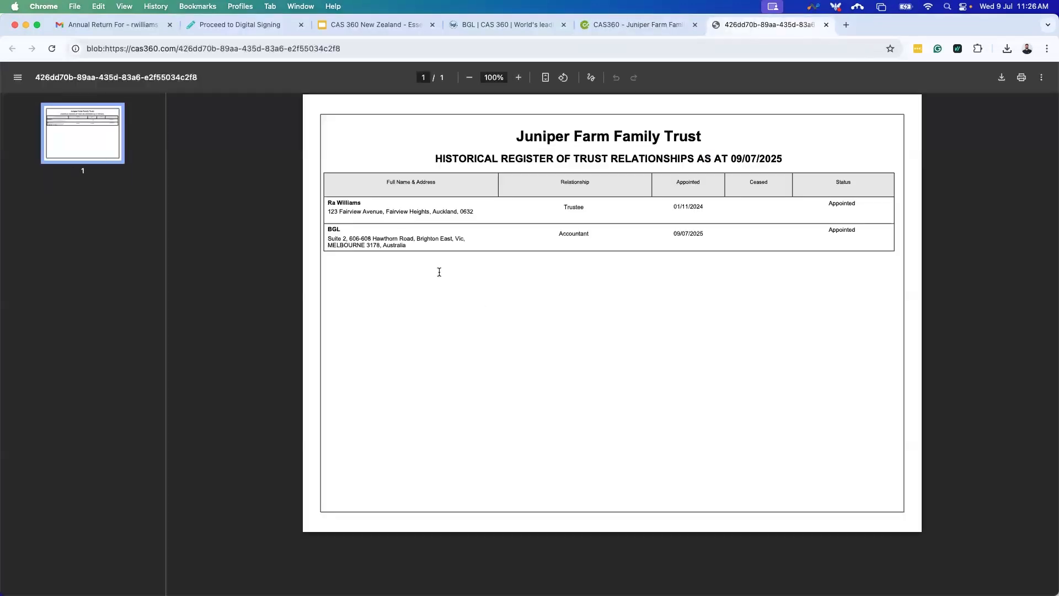
left_click_drag(414, 247, 329, 235)
left_click(438, 288)
left_click(825, 24)
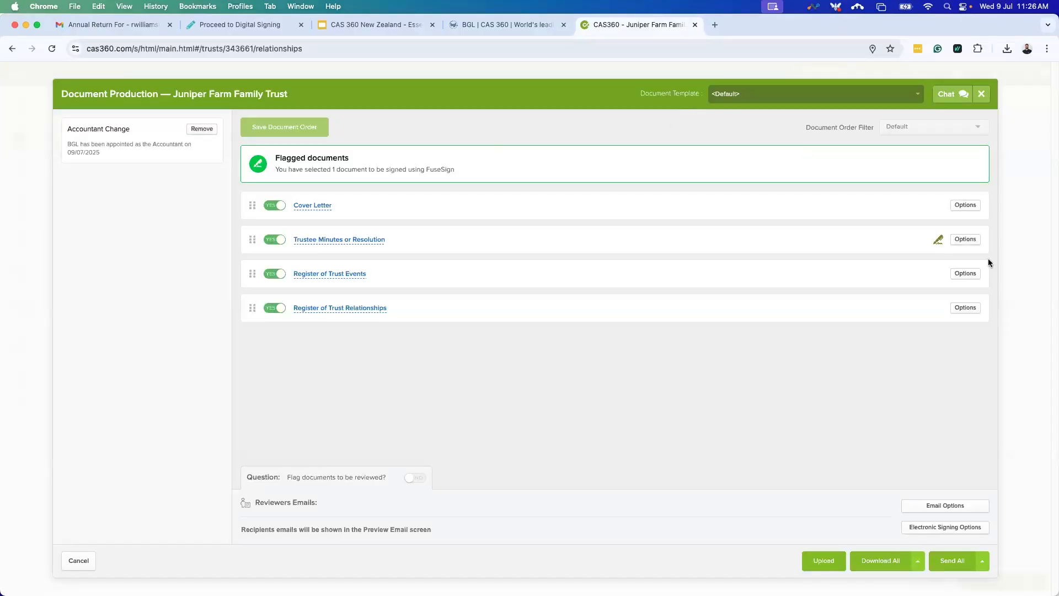
left_click(982, 94)
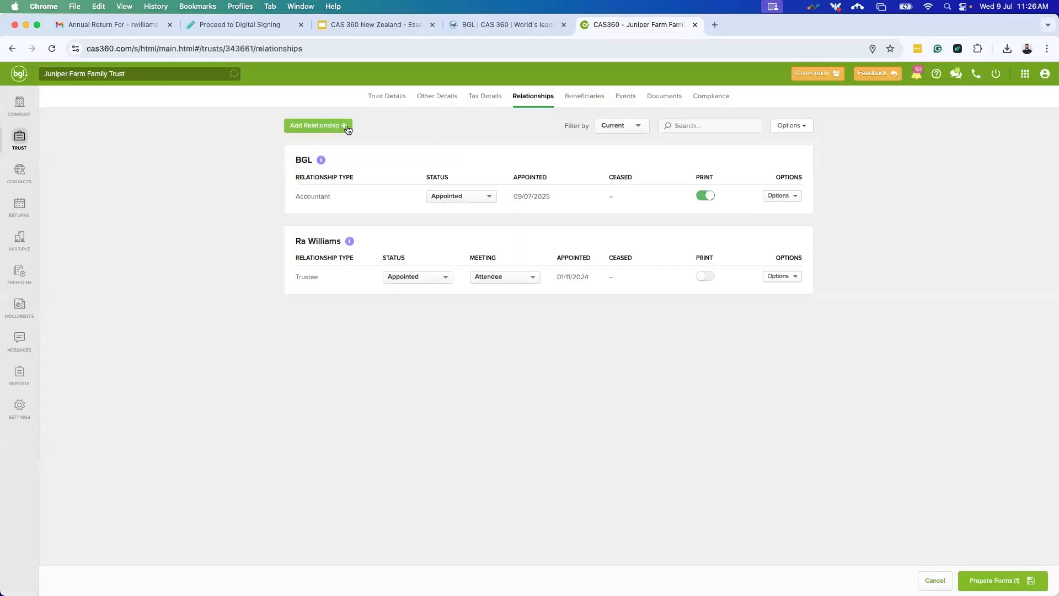
left_click(346, 127)
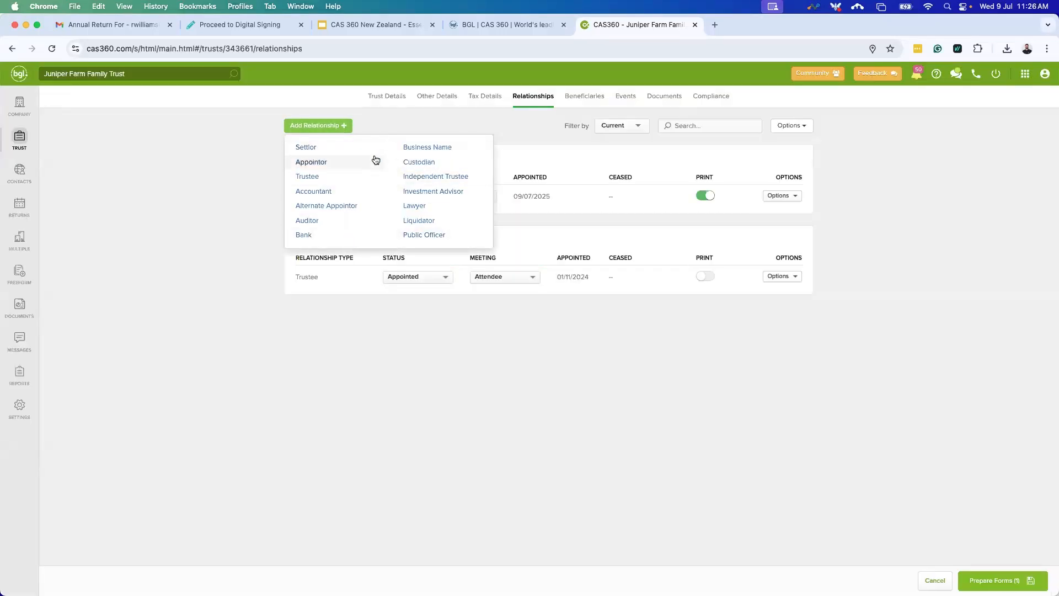
left_click(439, 366)
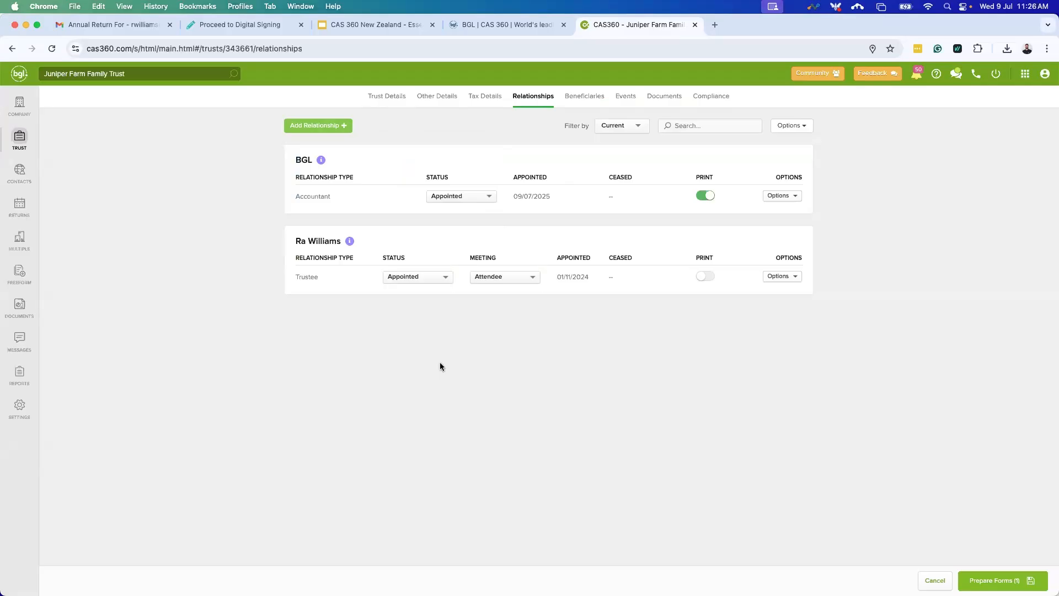
left_click(1001, 582)
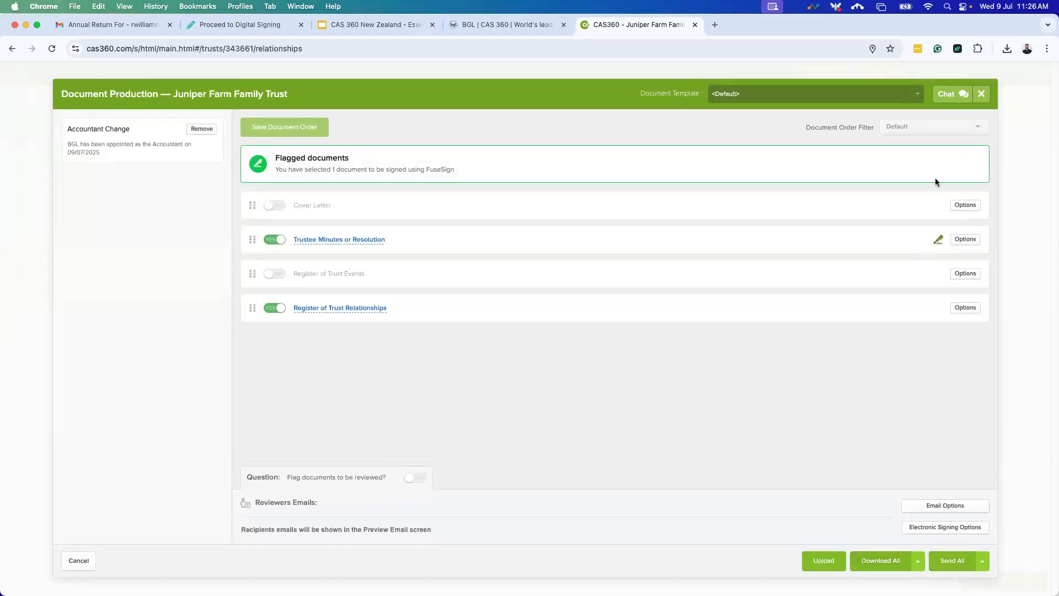
left_click(983, 95)
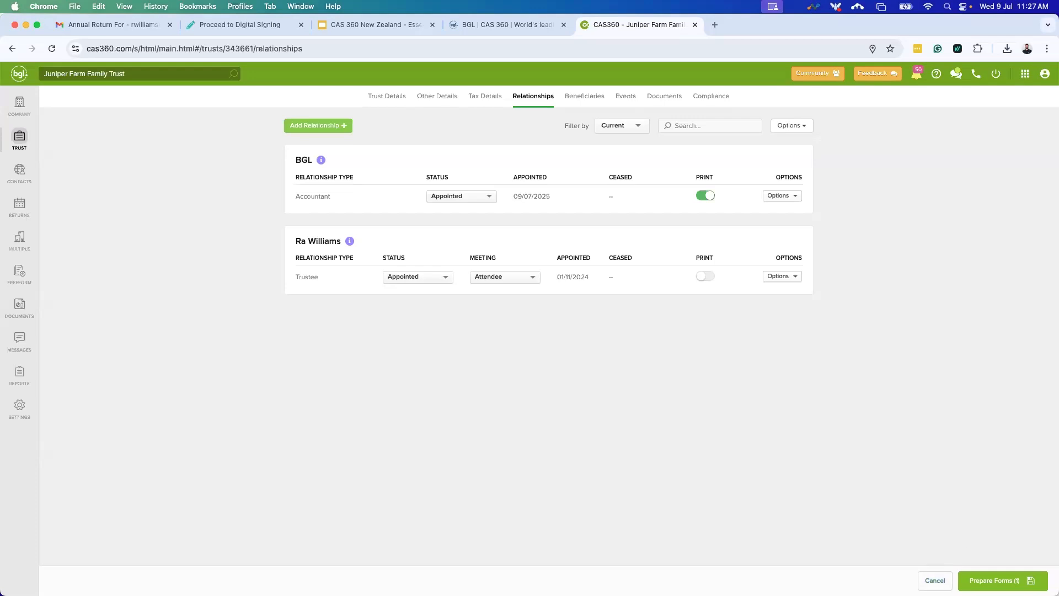
Cancel form preparation, then view the trust's Beneficiaries and Events pages.
left_click(935, 581)
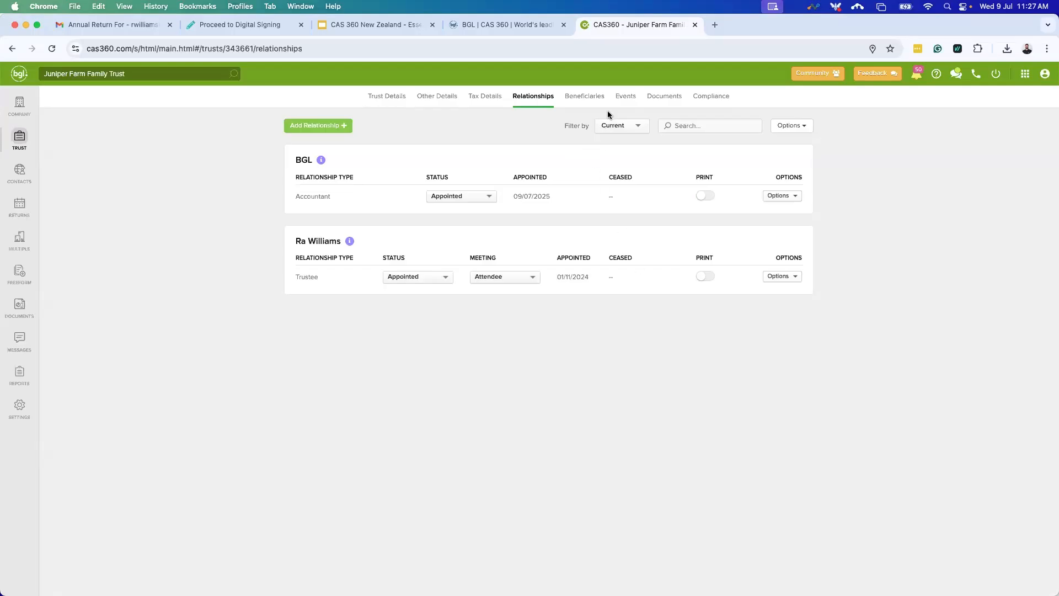
left_click(577, 106)
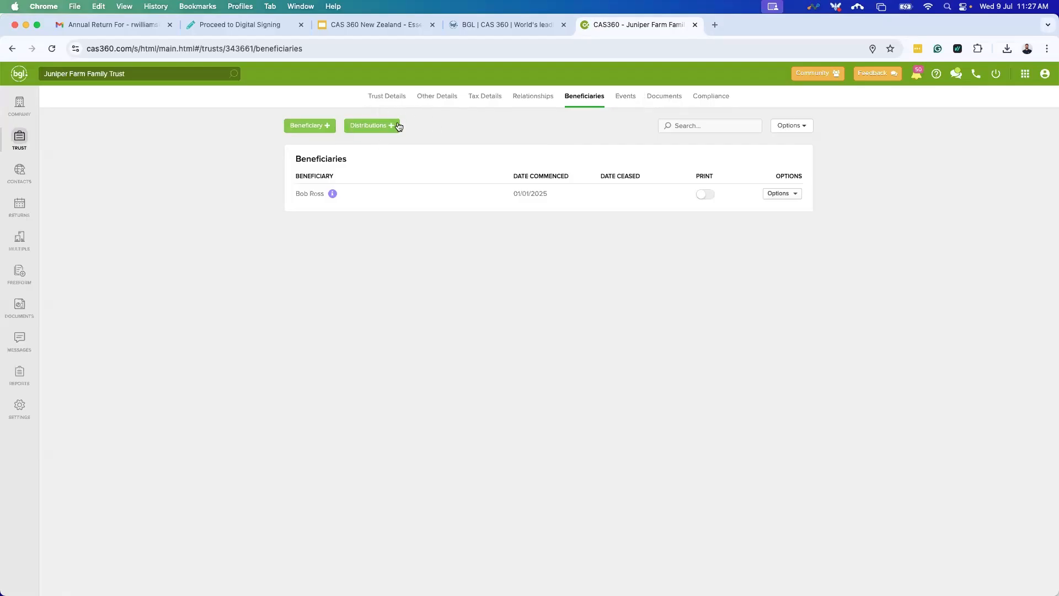
left_click(627, 98)
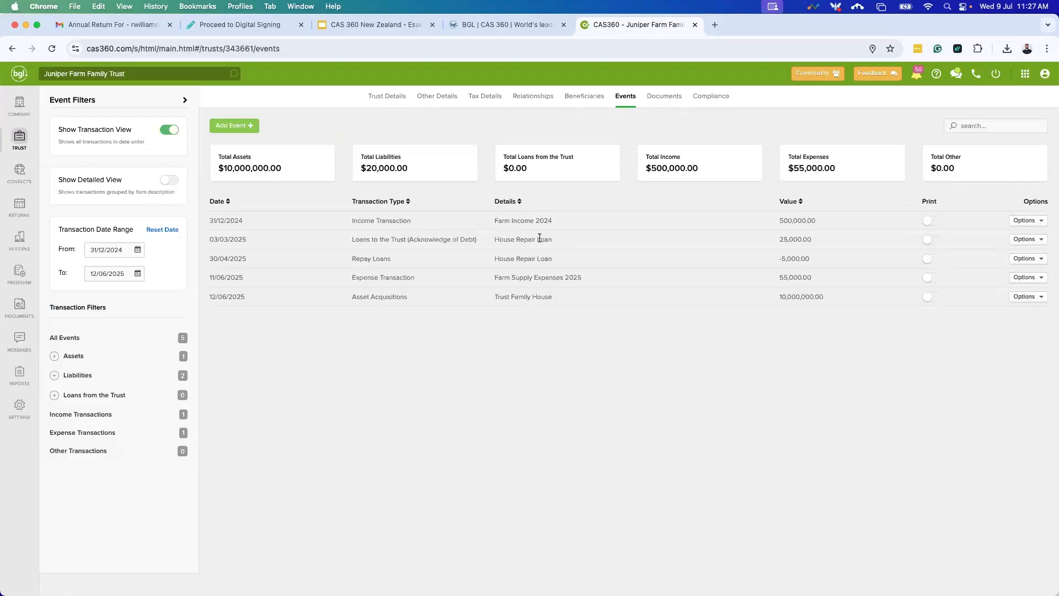
Turn on Show Detailed View and check the House Repair Loan dropping from 25,000.00 to 20,000.00.
left_click(167, 180)
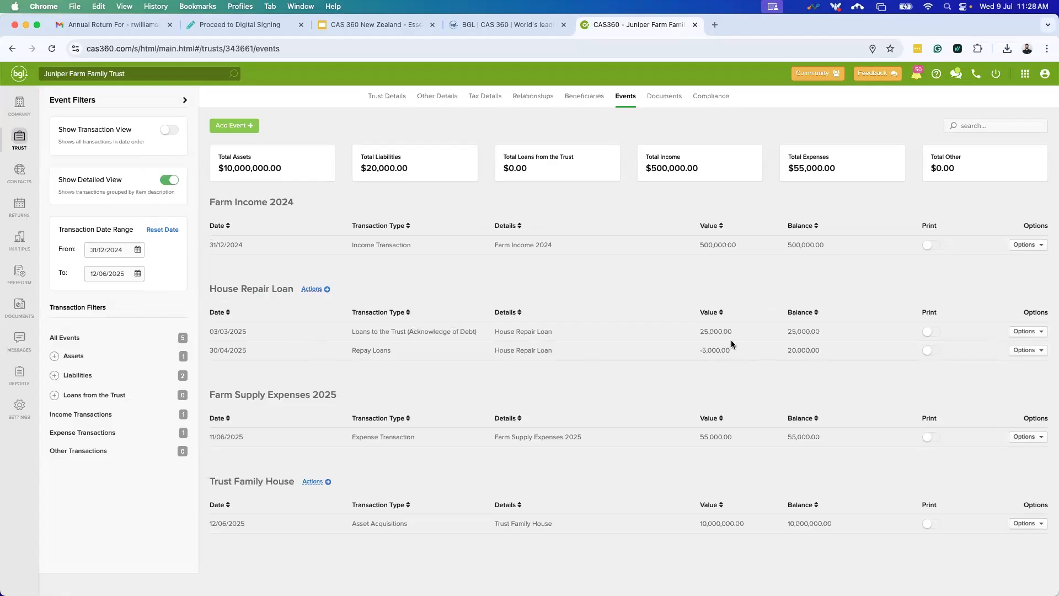
left_click_drag(829, 332, 788, 335)
left_click_drag(788, 350, 830, 353)
left_click_drag(409, 168, 360, 169)
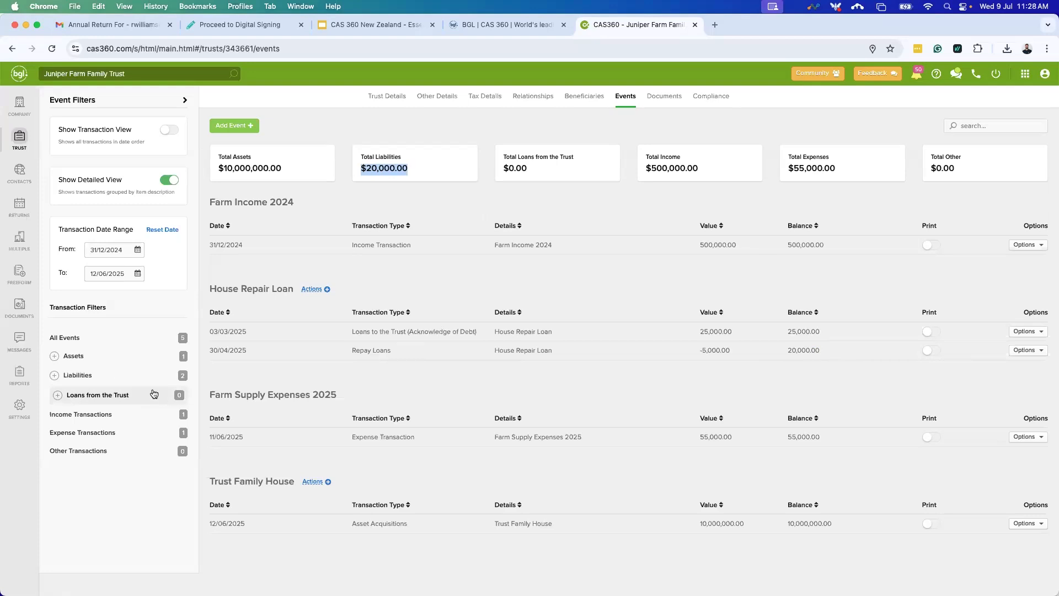
Filter events by Assets, Liabilities, Income and Expense, return to All Events, then list addable event types.
left_click(114, 357)
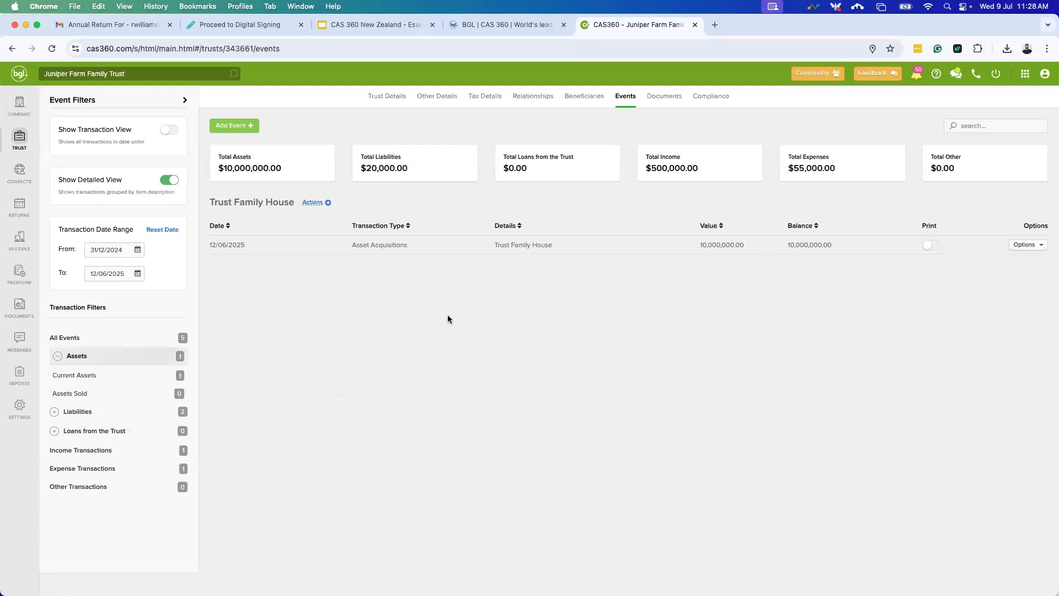
left_click(127, 413)
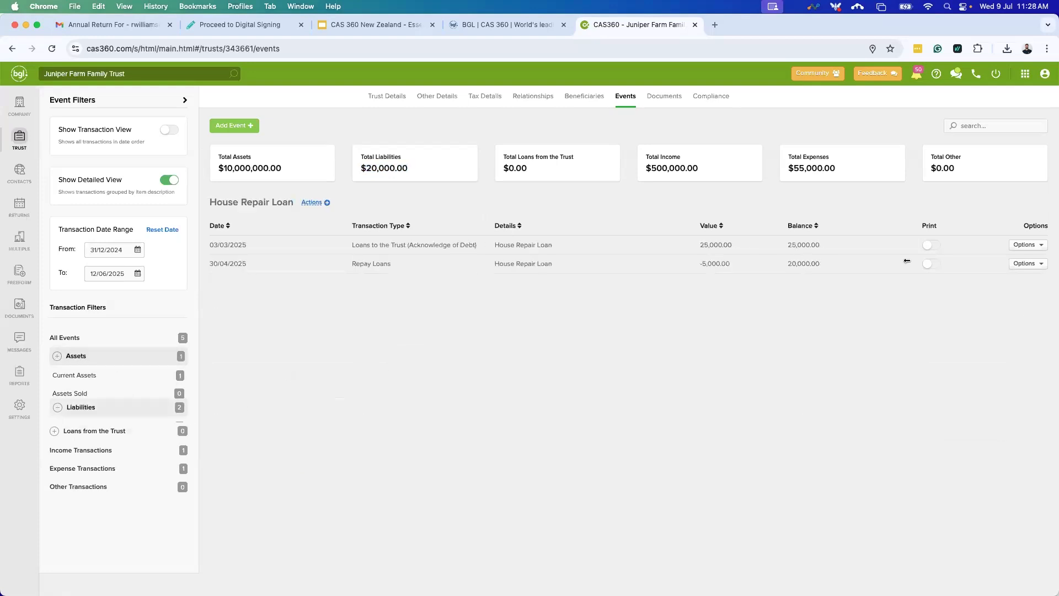
left_click(102, 449)
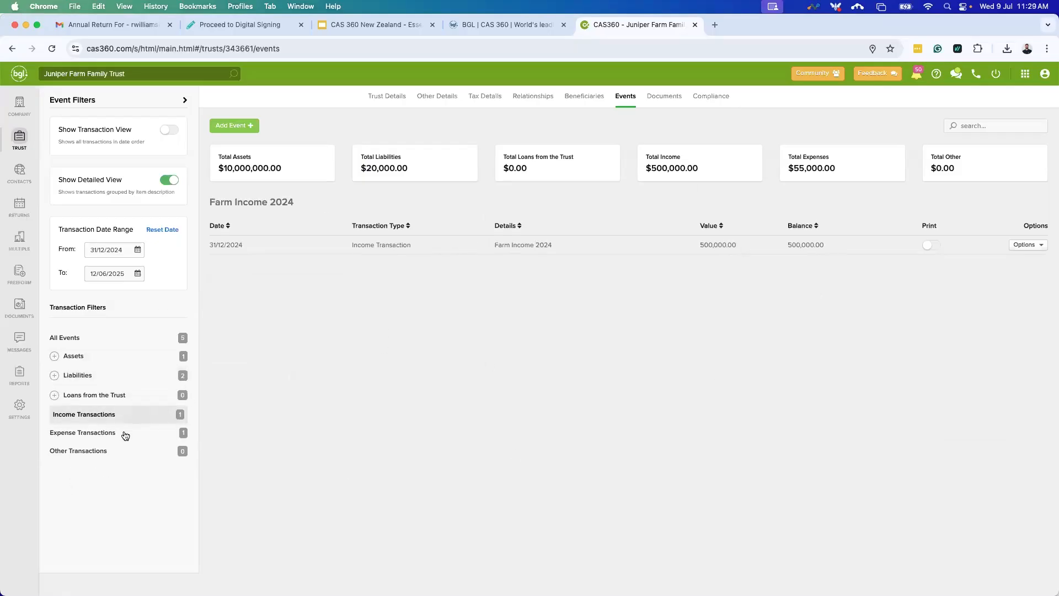
left_click(127, 437)
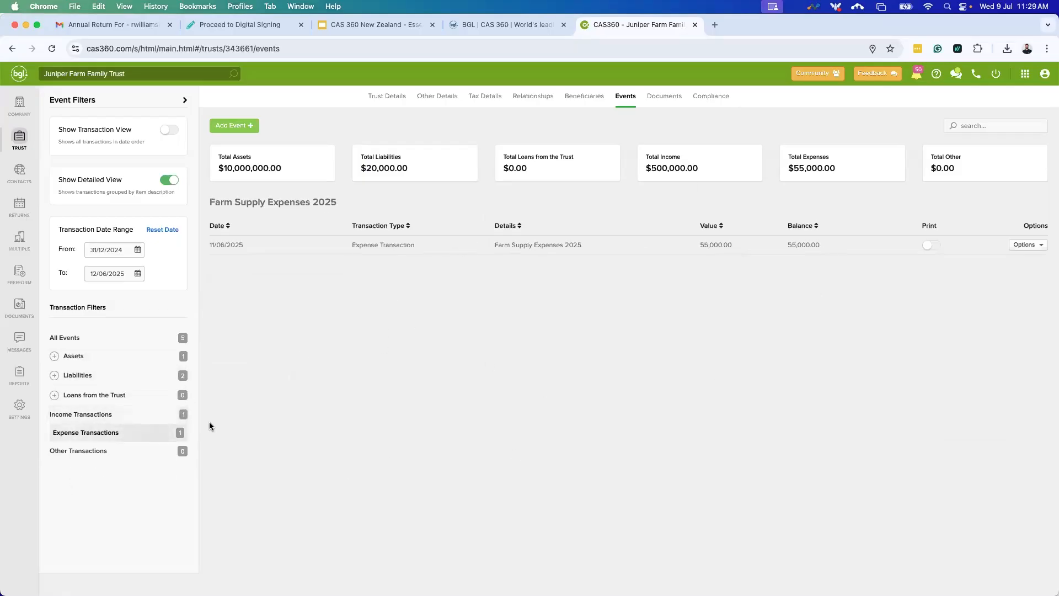
left_click(110, 338)
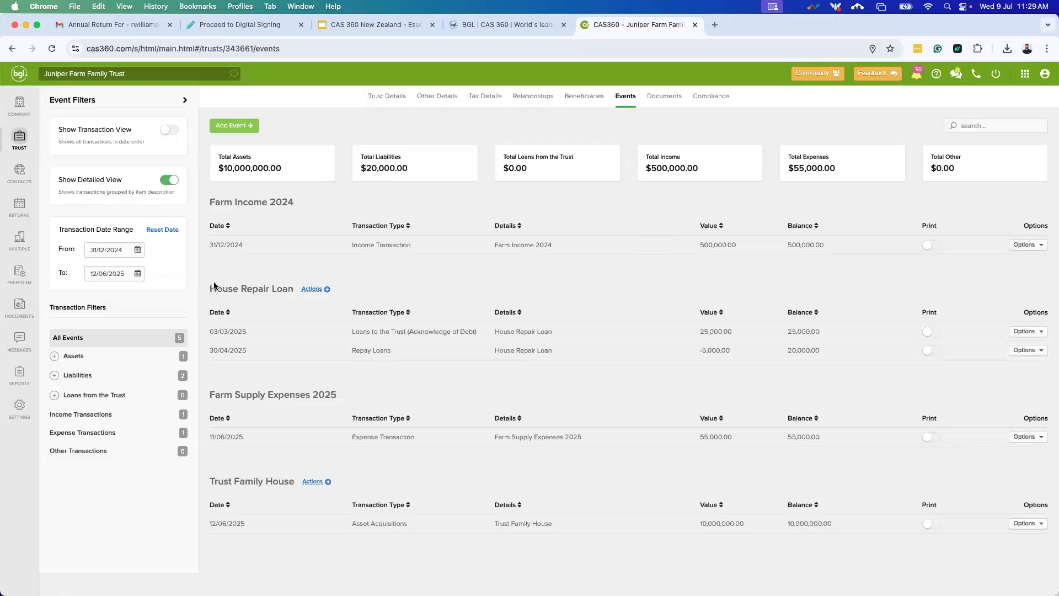
left_click(241, 132)
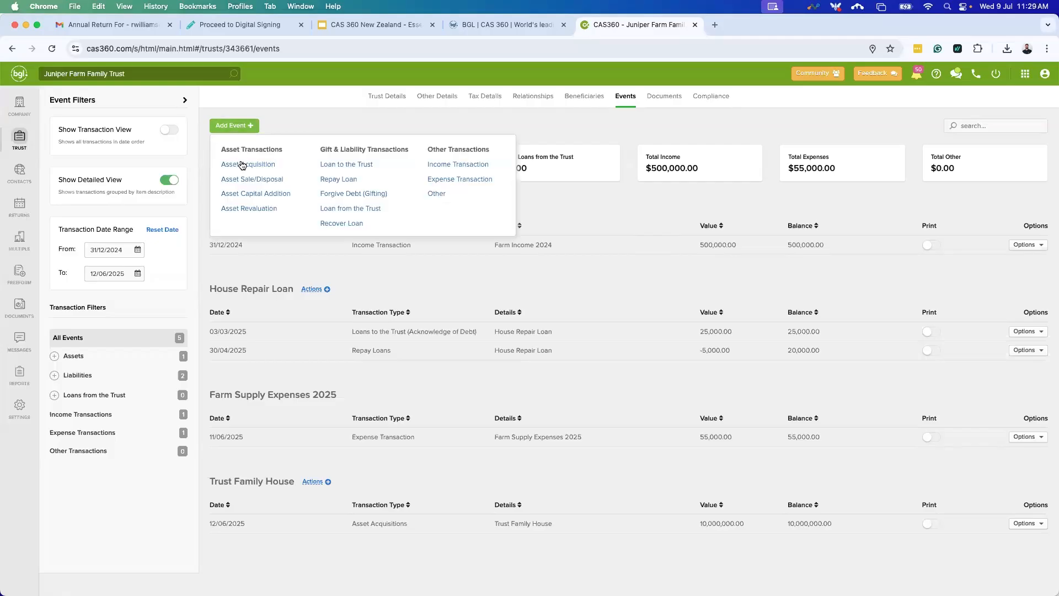
Start an Investments asset acquisition described as Farm Co-Op investments, valued at 200000.
left_click(279, 166)
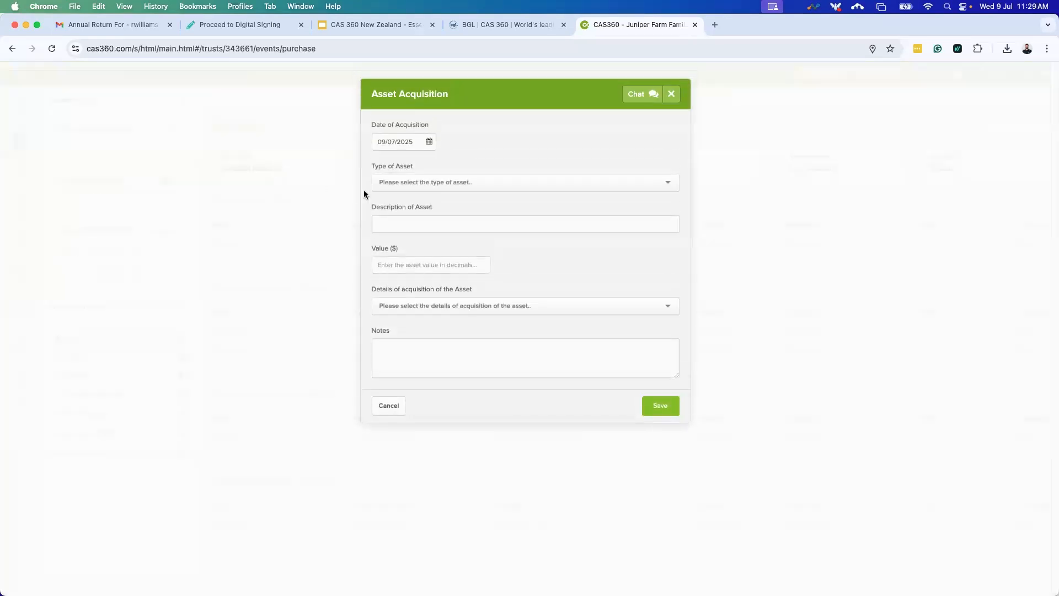
left_click(410, 182)
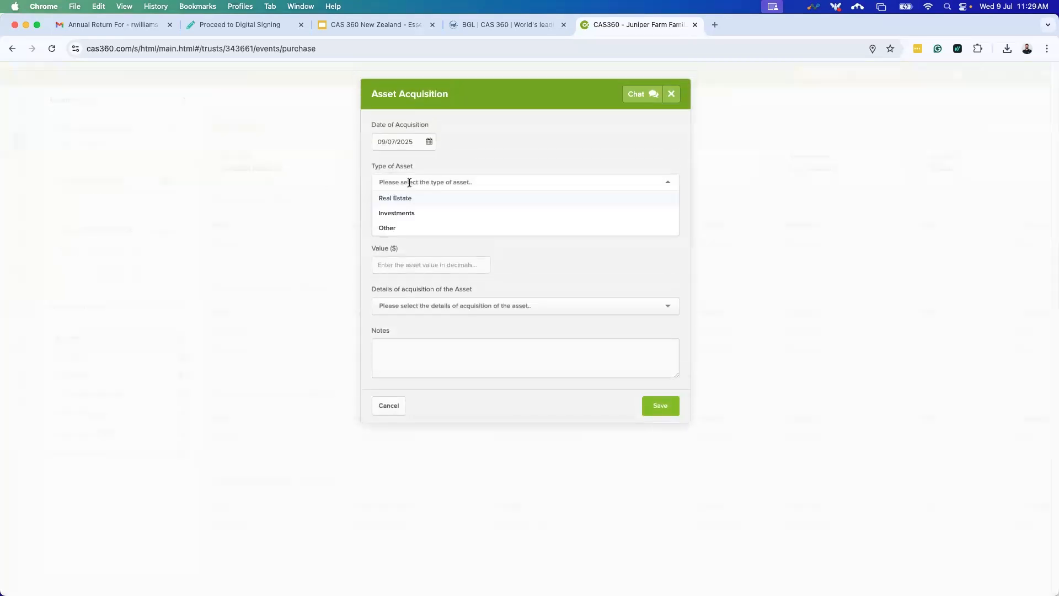
left_click(428, 214)
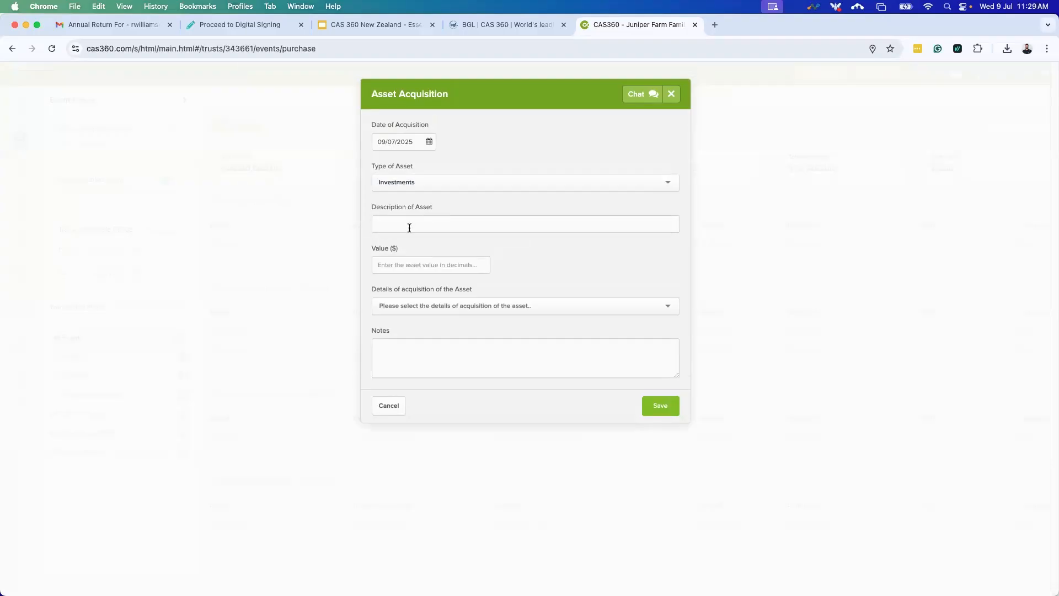
left_click(410, 227)
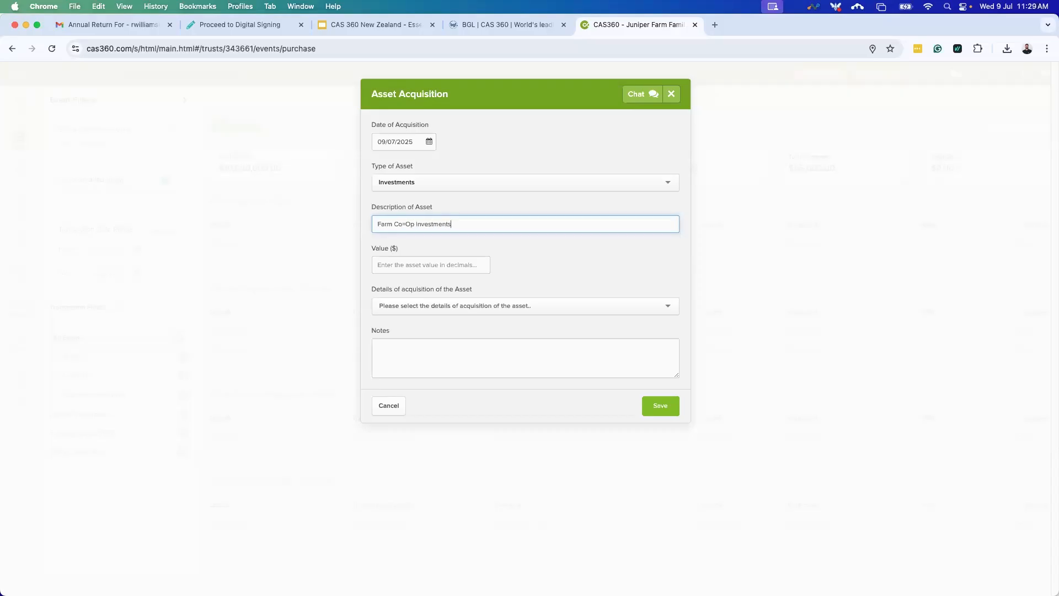
left_click(406, 225)
key("BackSpace")
type("-")
left_click(416, 263)
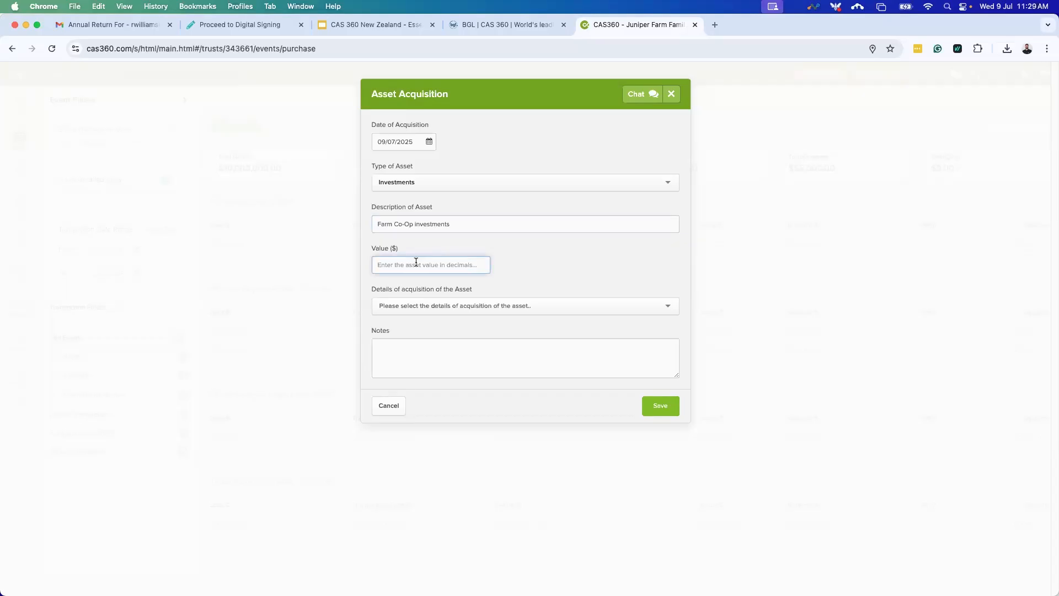
type("200000")
Mark it Purchased by the trust, add 'important notes', save, and prepare its forms.
left_click(526, 306)
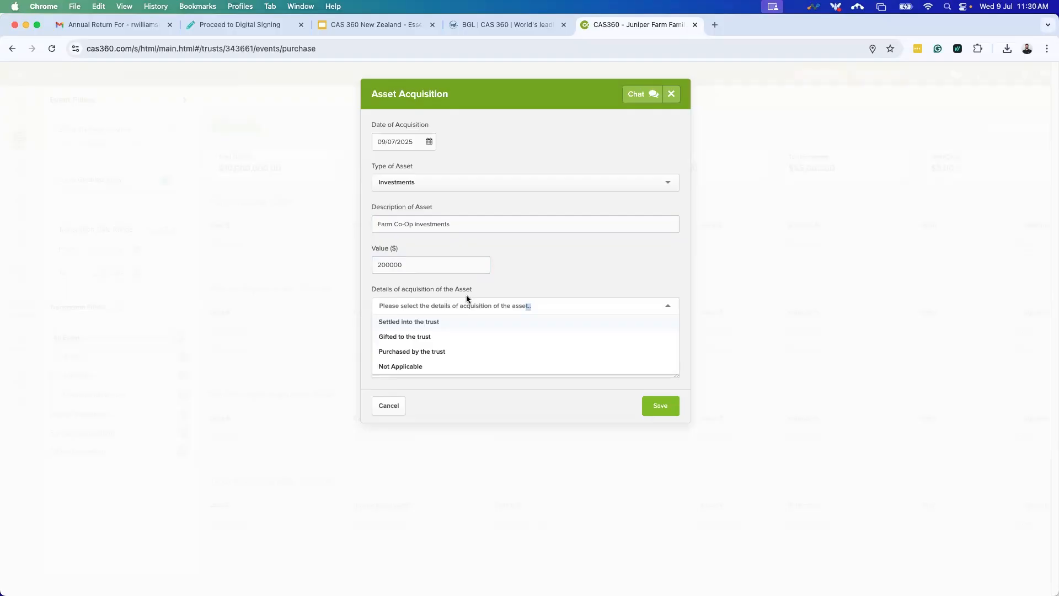
left_click(453, 352)
left_click(467, 347)
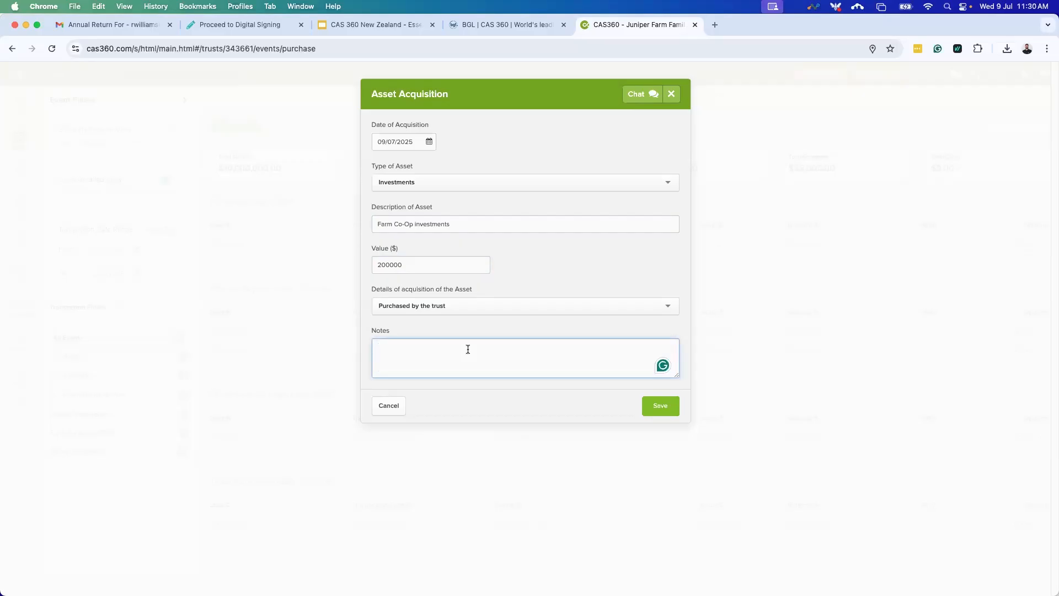
type("important notes")
left_click(659, 407)
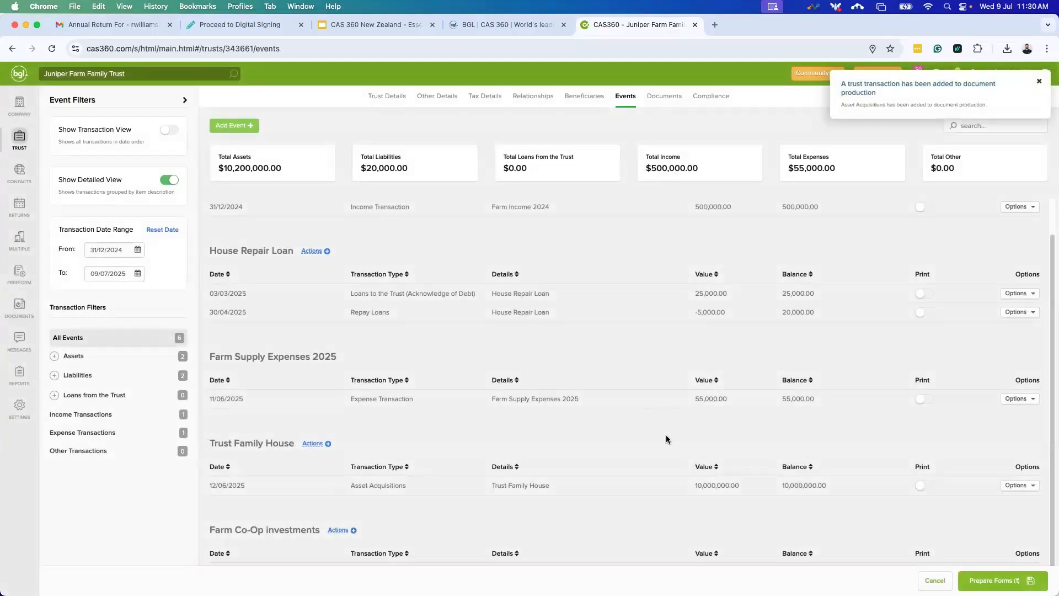
left_click_drag(293, 169, 217, 168)
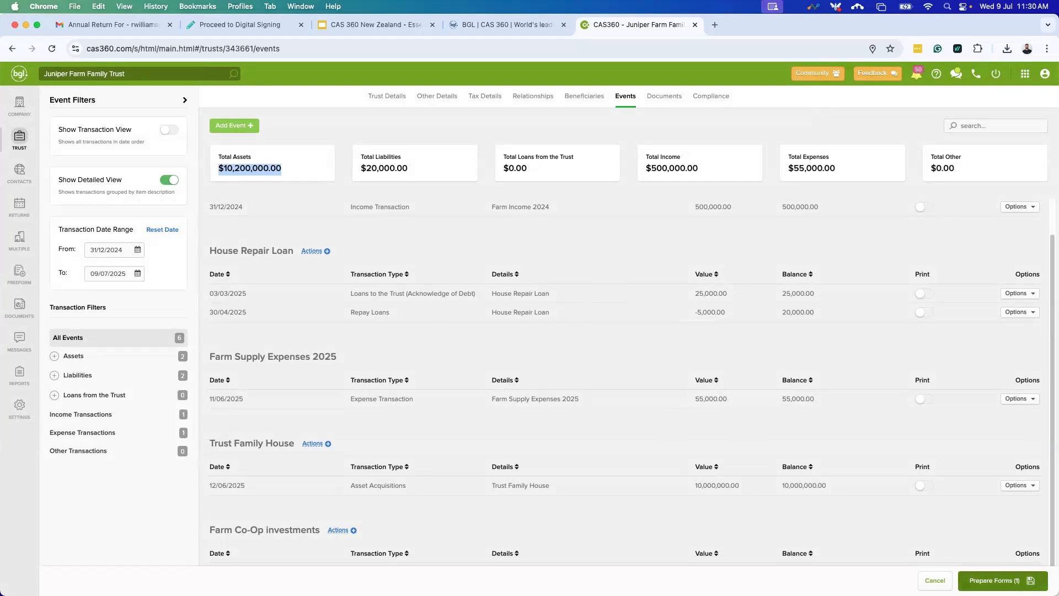
left_click(995, 580)
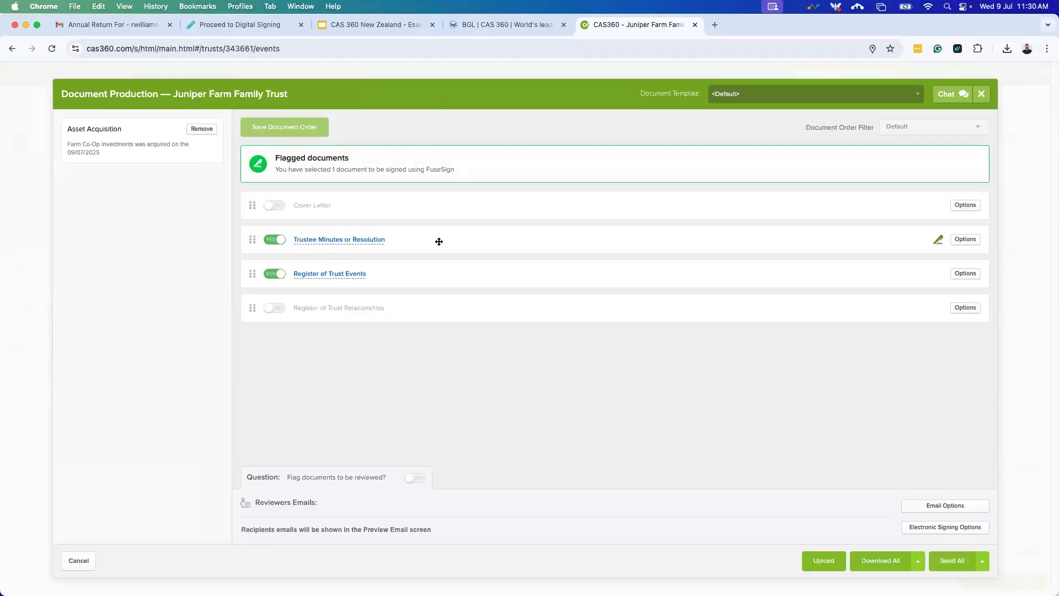
left_click(350, 275)
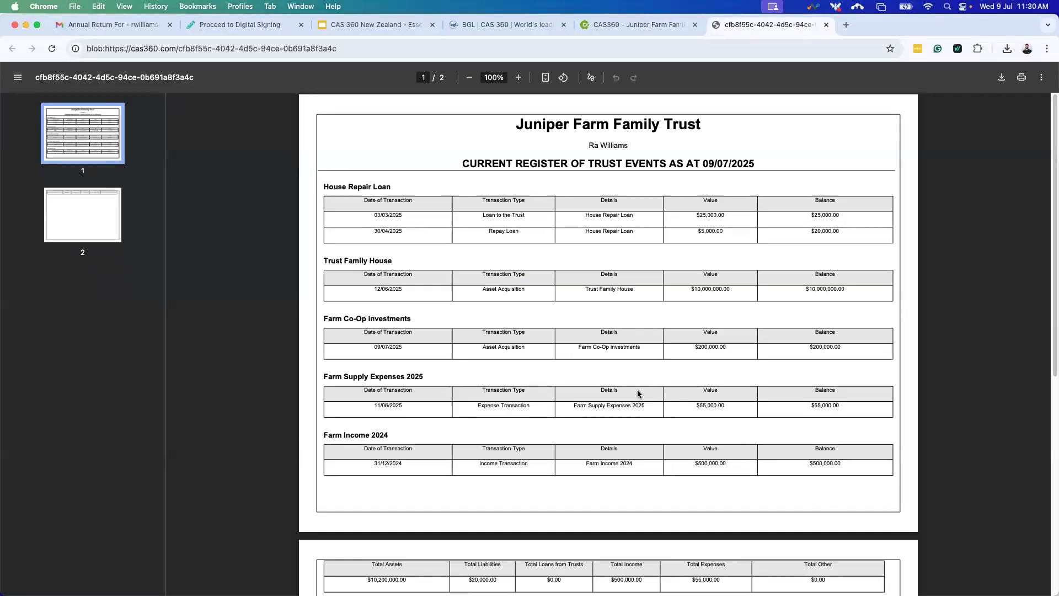
left_click_drag(323, 319, 412, 320)
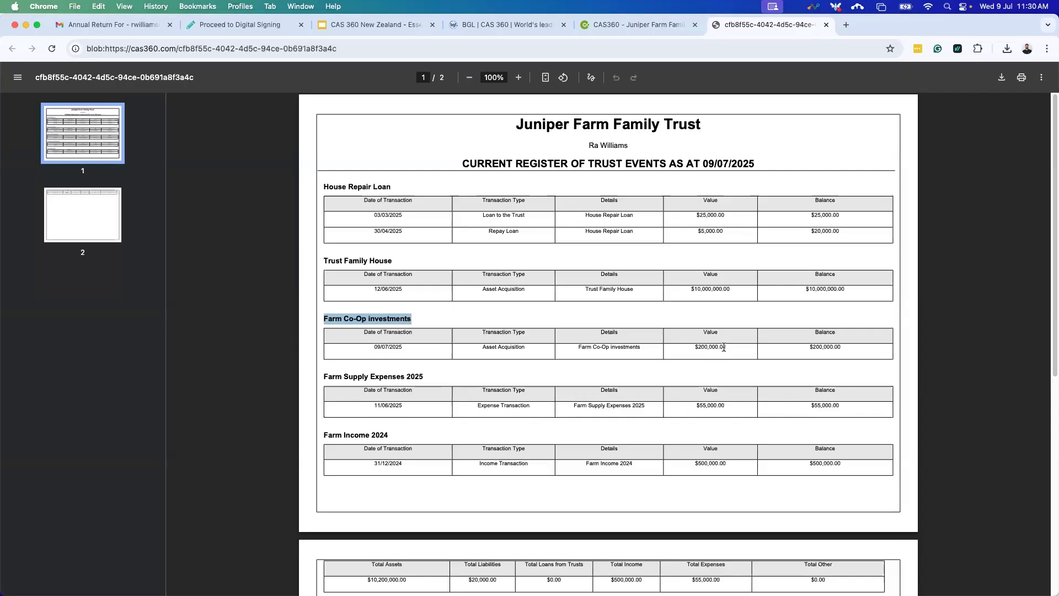
left_click(758, 349)
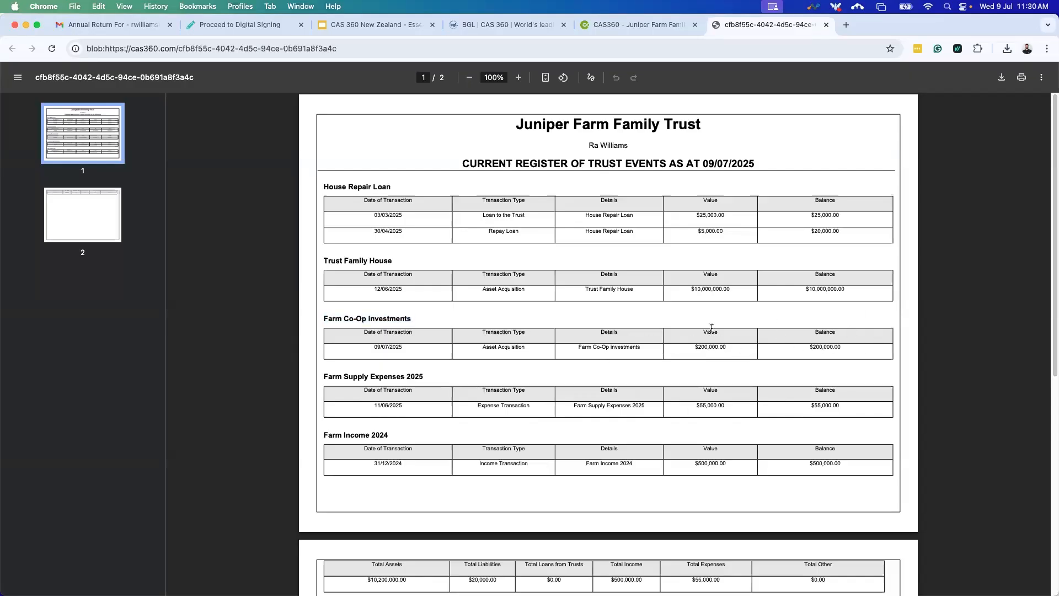
scroll(748, 350, "down", 3)
scroll(817, 336, "down", 2)
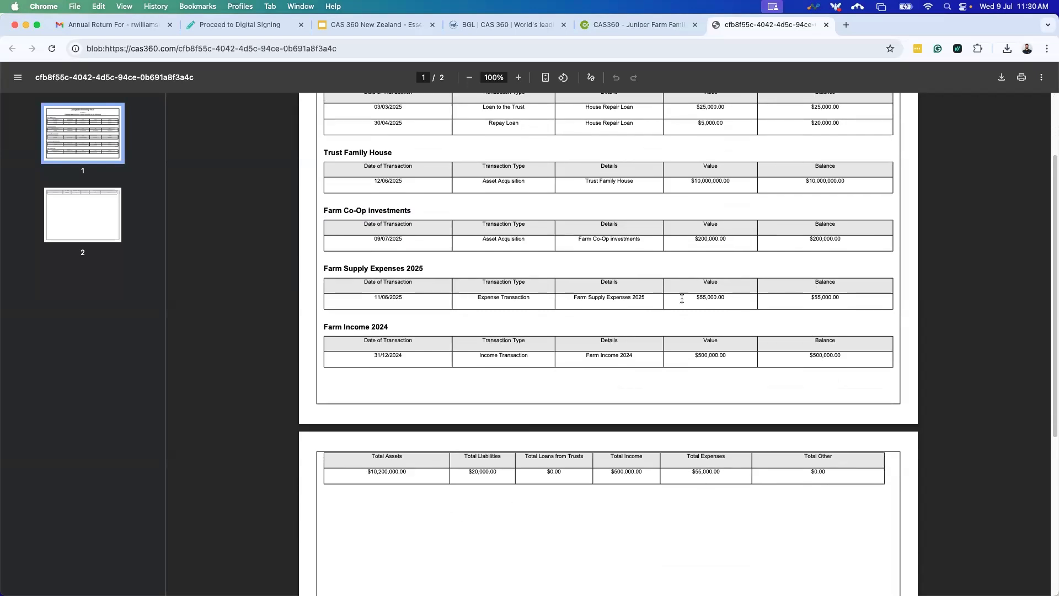
scroll(483, 234, "up", 5)
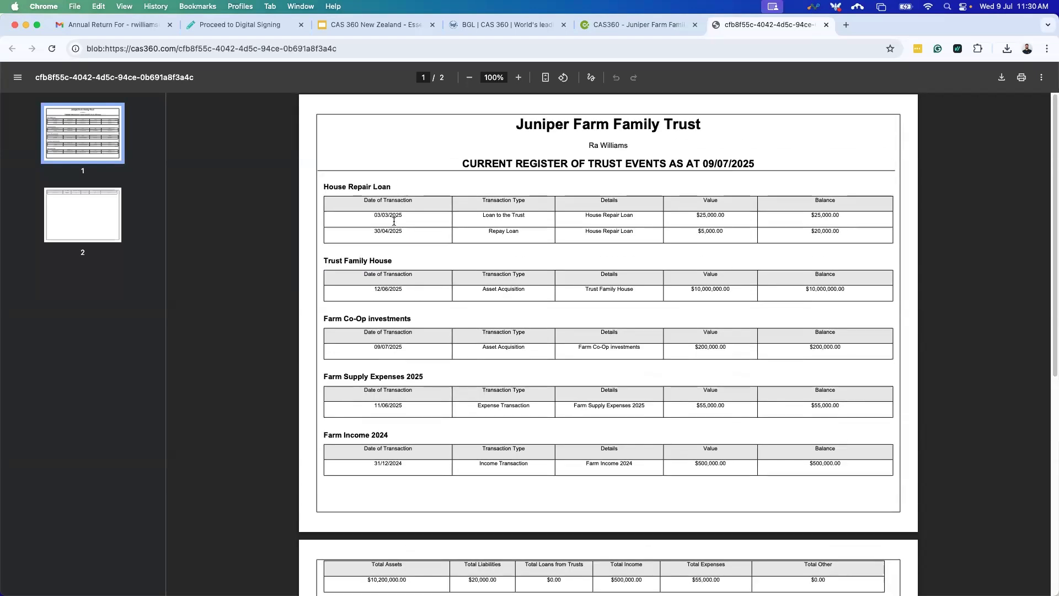
scroll(523, 347, "down", 3)
scroll(525, 335, "down", 1)
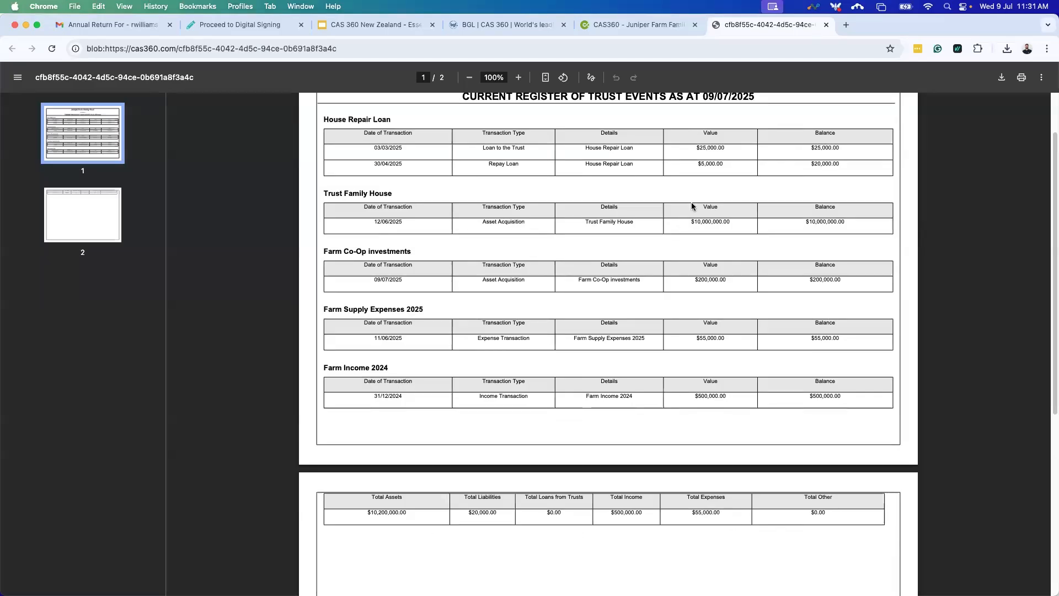
scroll(700, 233, "up", 3)
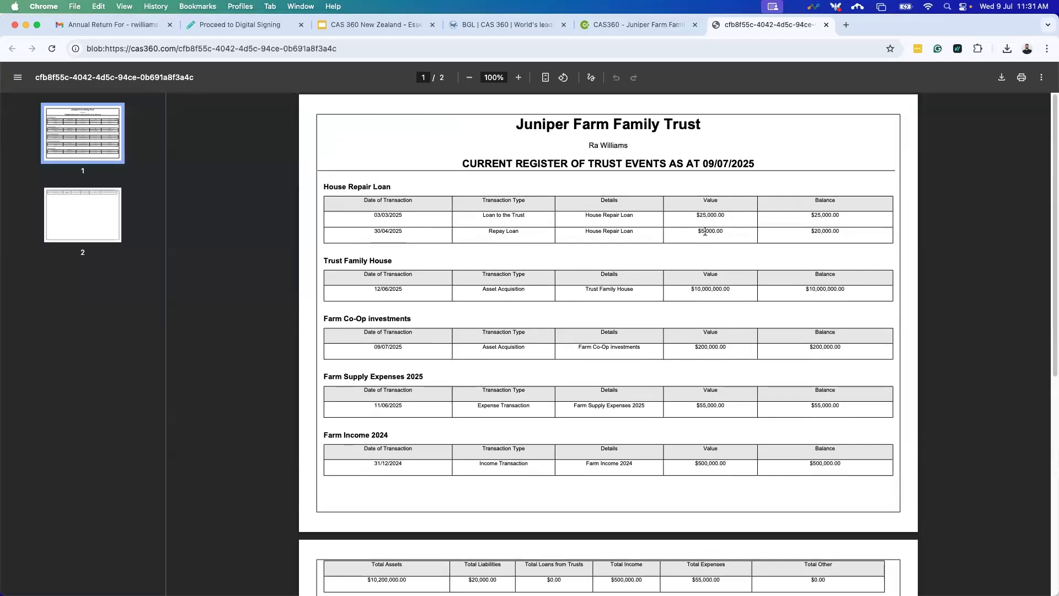
Close the register PDF and Document Production, returning to the trust's Events page.
left_click(826, 24)
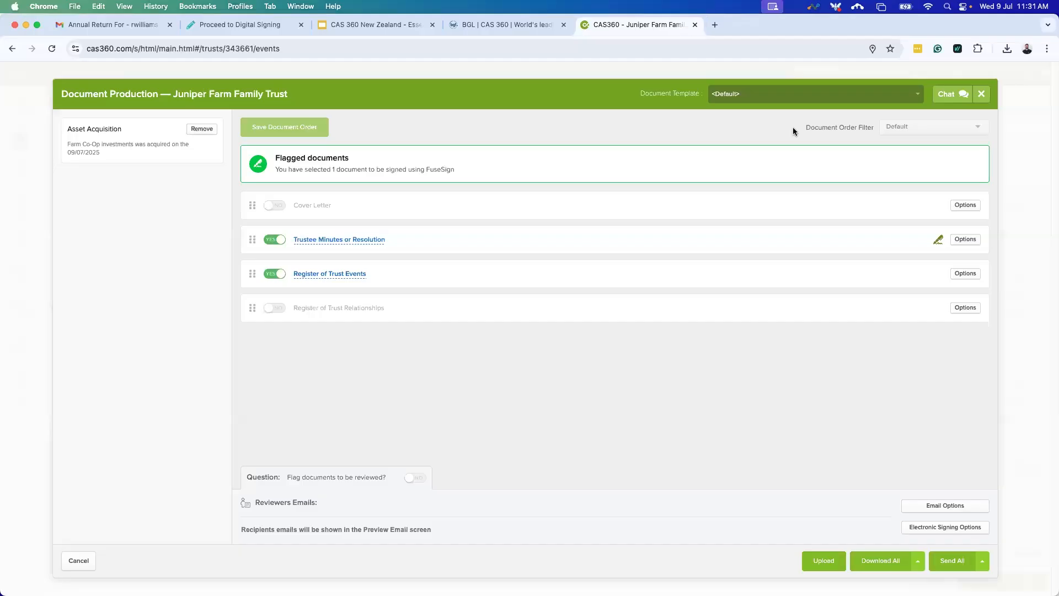
left_click(982, 95)
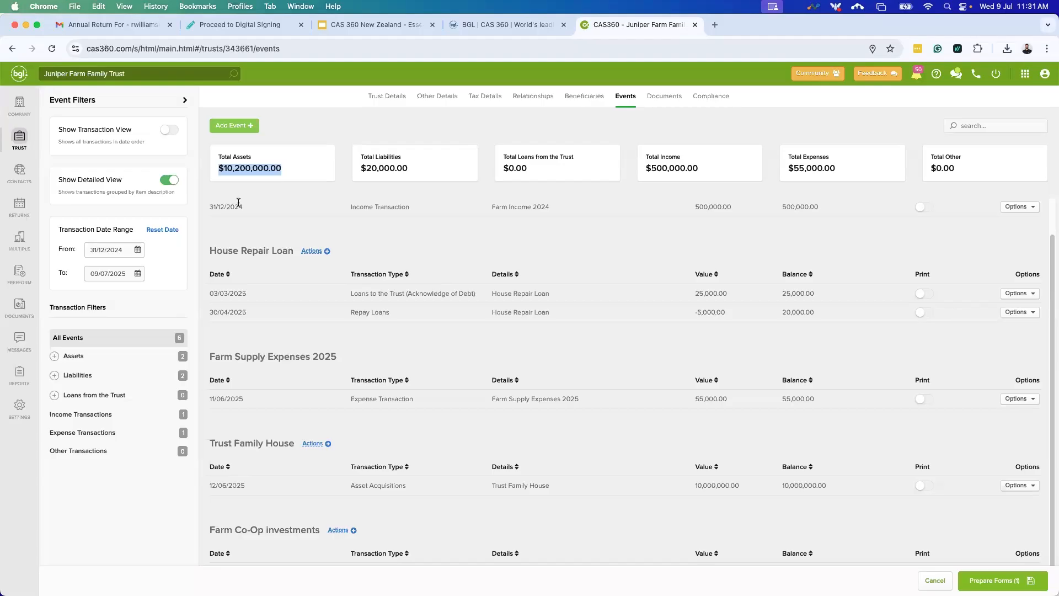
Open the Reports page and browse the company, company register, trust and trust register reports.
left_click(19, 378)
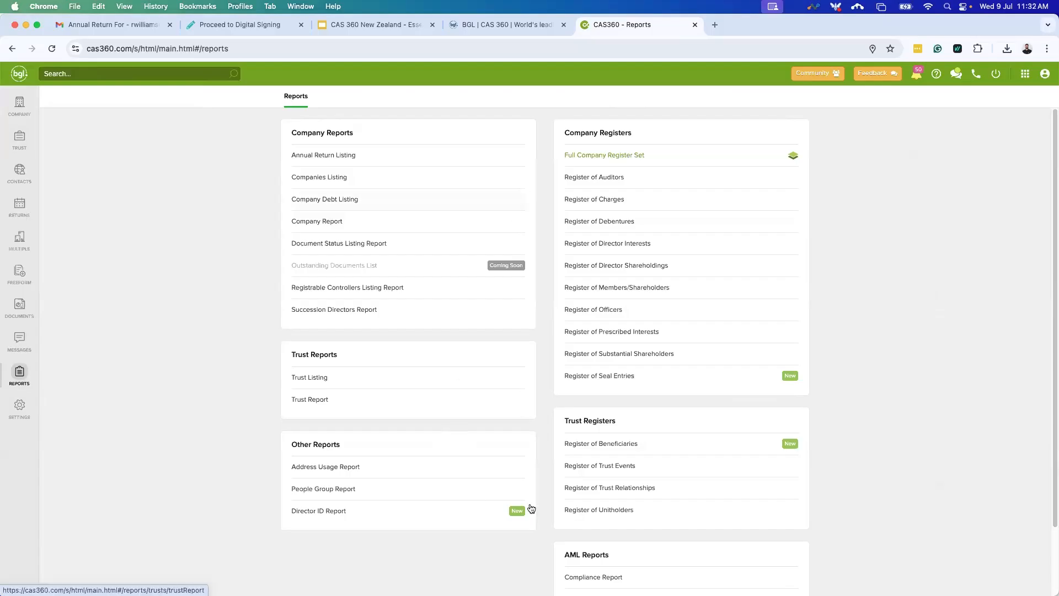
scroll(650, 522, "down", 3)
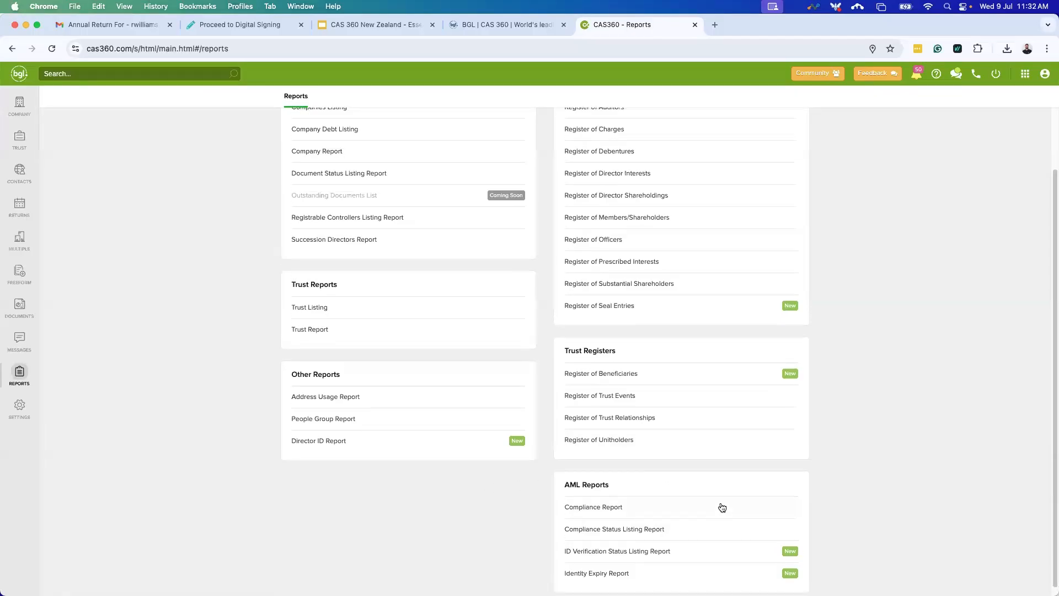
scroll(693, 421, "up", 3)
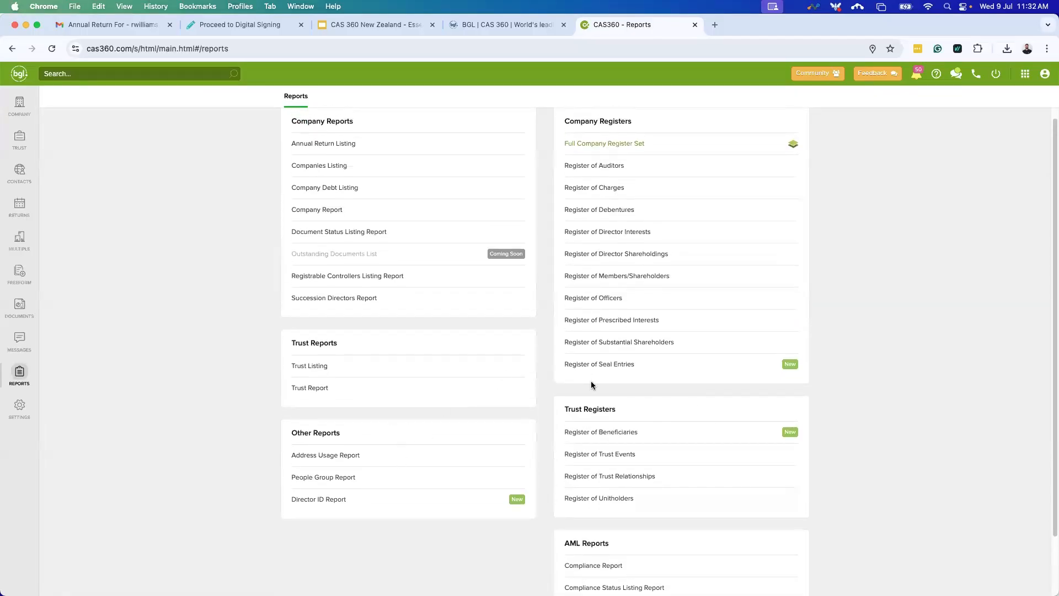
scroll(353, 298, "up", 1)
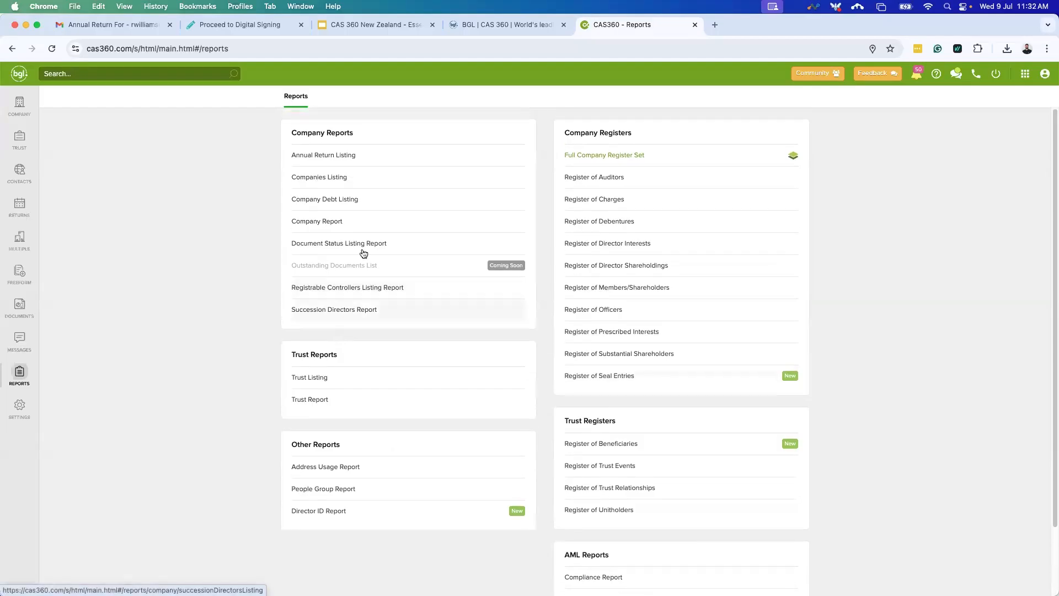
Open the Companies Listing report and select all 26 companies.
left_click(381, 179)
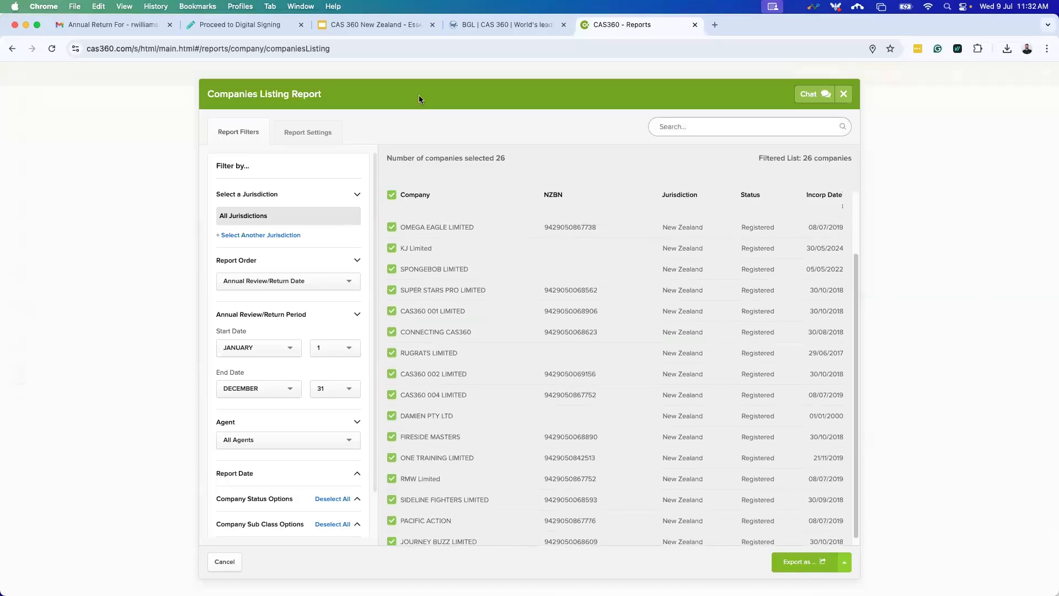
left_click(392, 194)
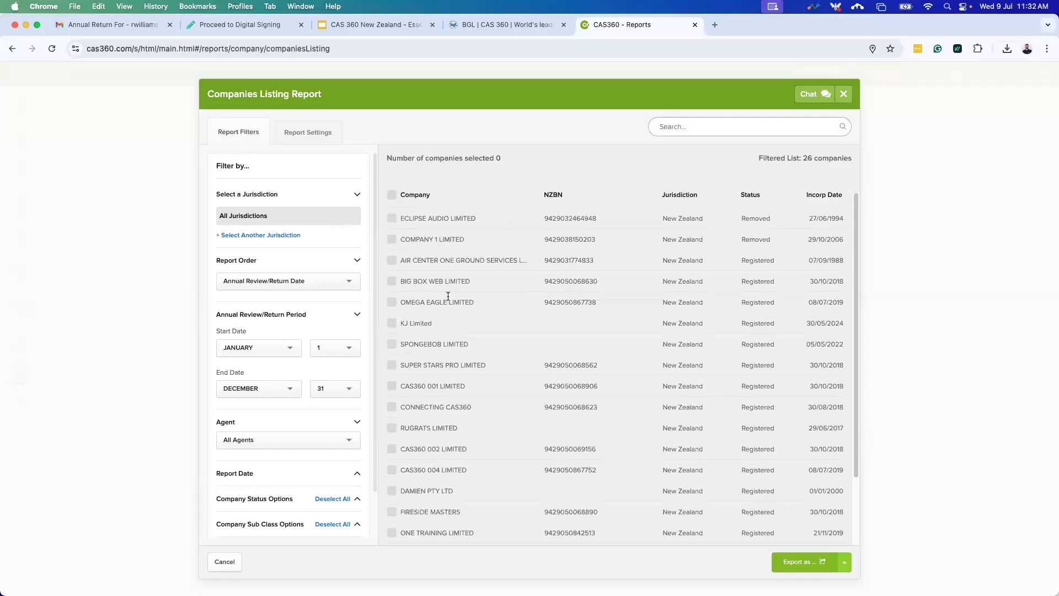
left_click(391, 195)
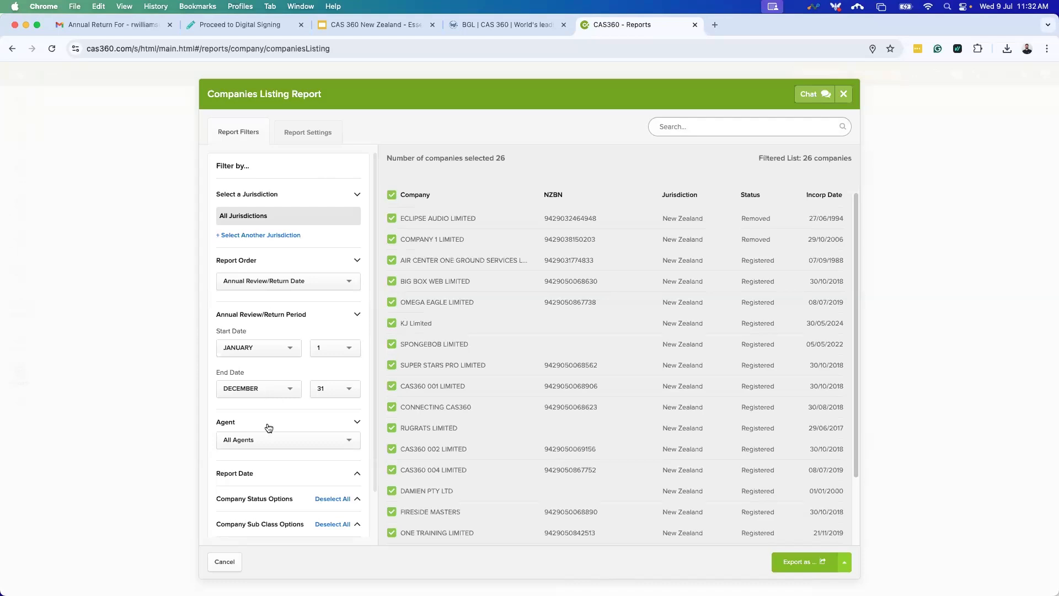
scroll(332, 376, "down", 2)
scroll(317, 415, "up", 2)
Set Show Labels to NO in Report Settings and export the listing as a PDF.
left_click(298, 132)
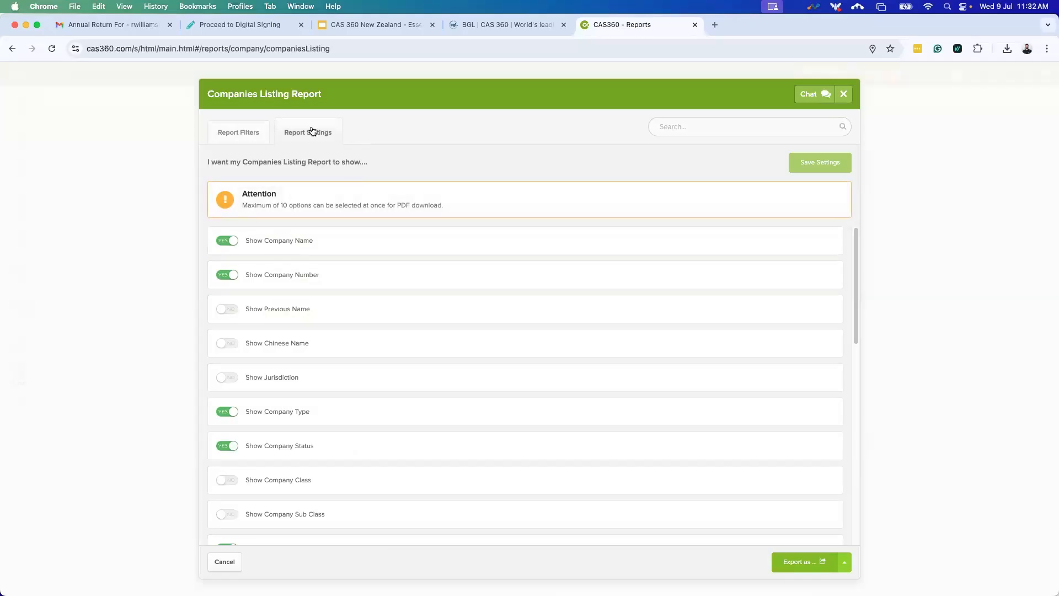
scroll(433, 325, "down", 3)
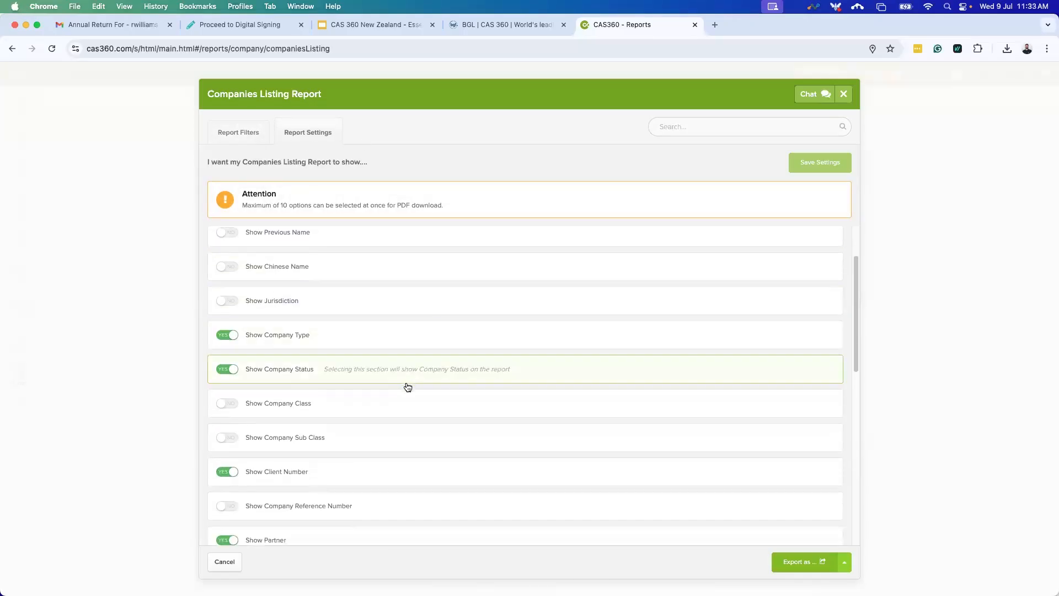
scroll(348, 429, "down", 6)
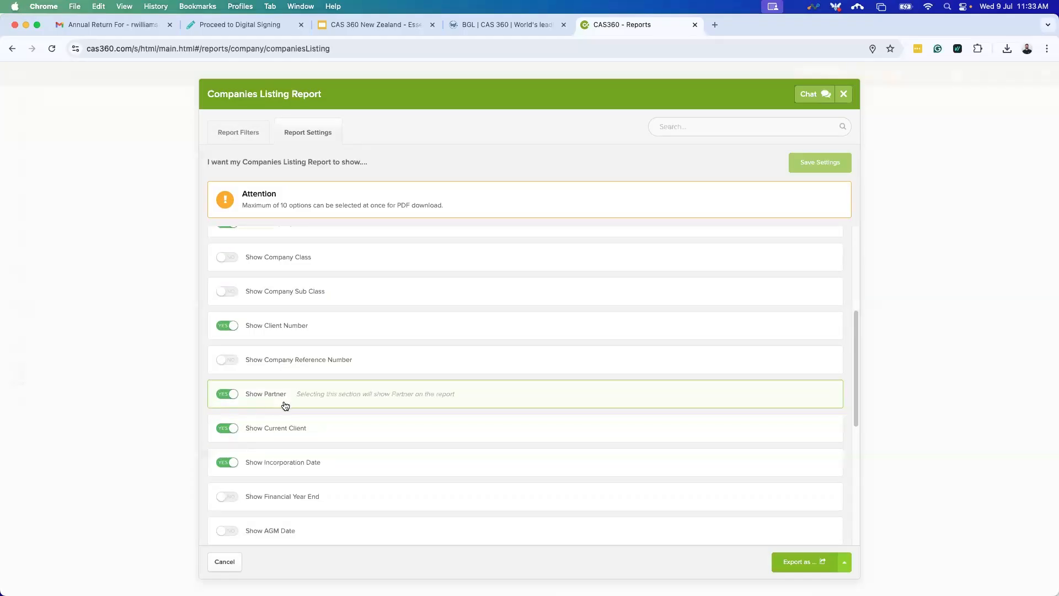
scroll(285, 405, "down", 3)
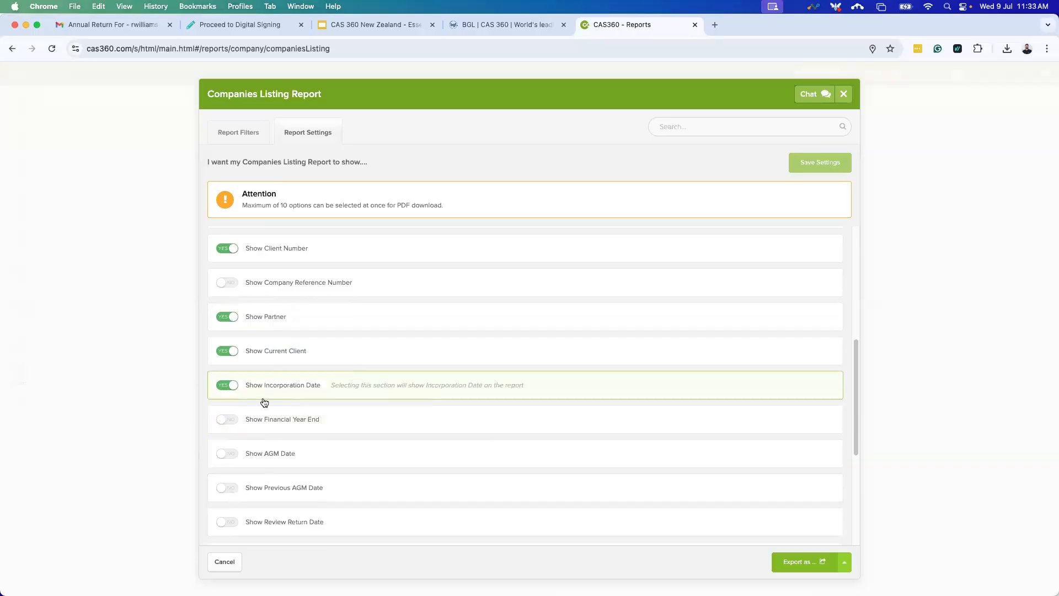
scroll(304, 390, "down", 1)
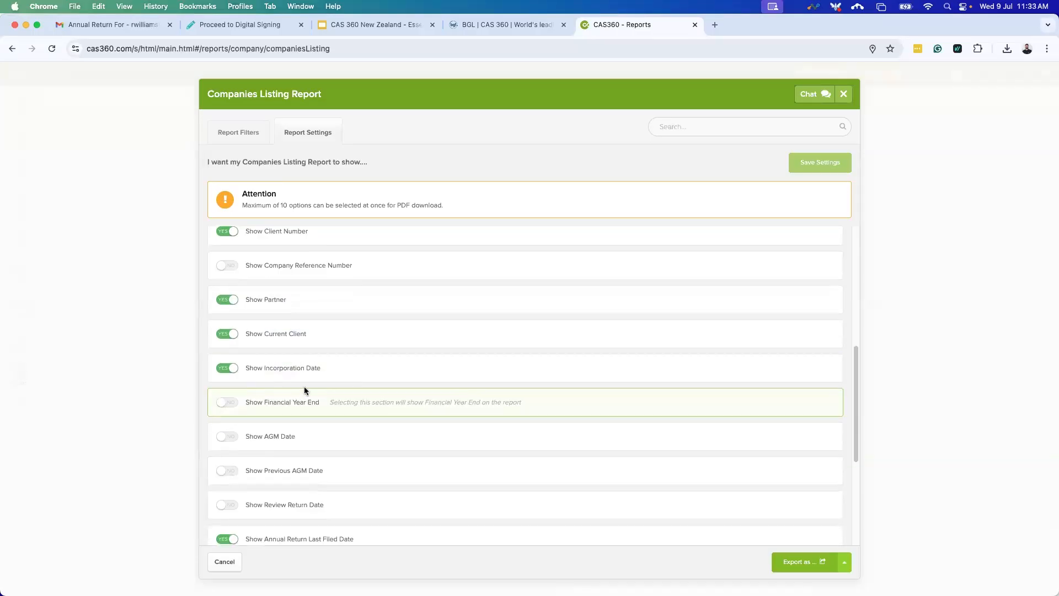
scroll(305, 391, "down", 6)
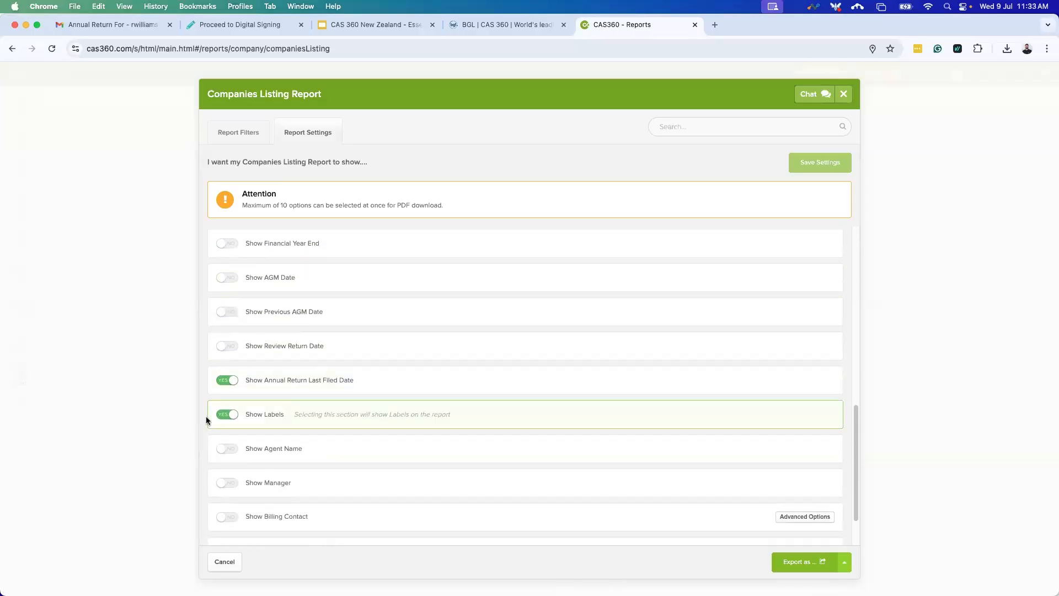
left_click(227, 417)
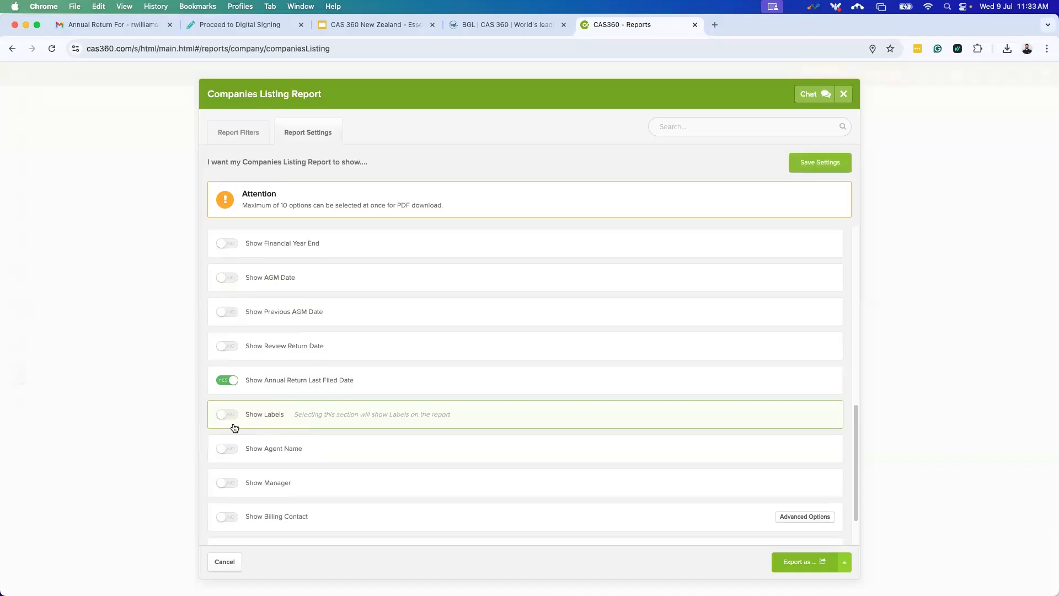
scroll(234, 427, "down", 2)
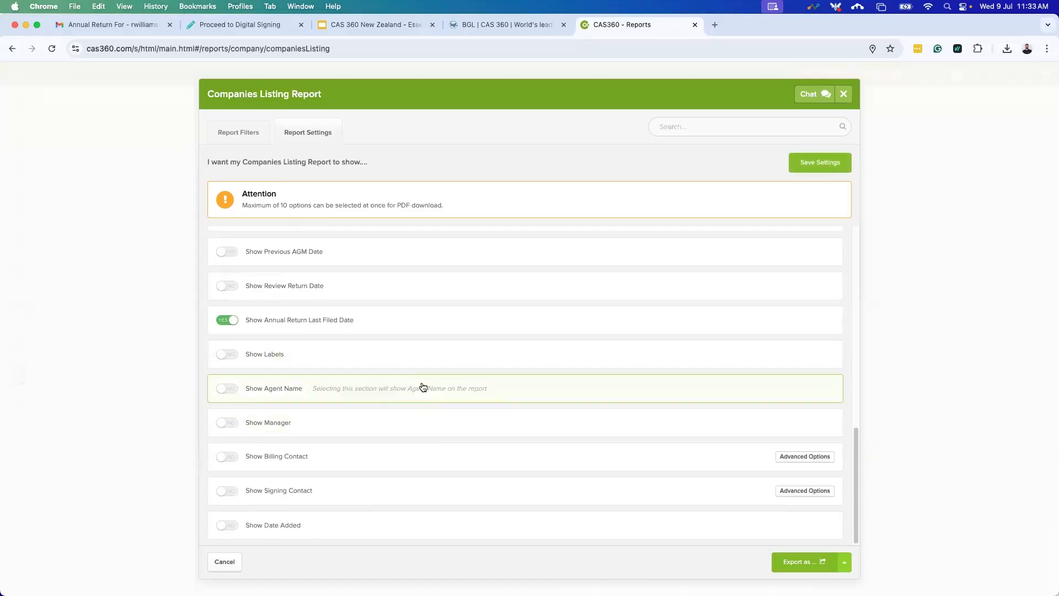
left_click(844, 562)
left_click(822, 520)
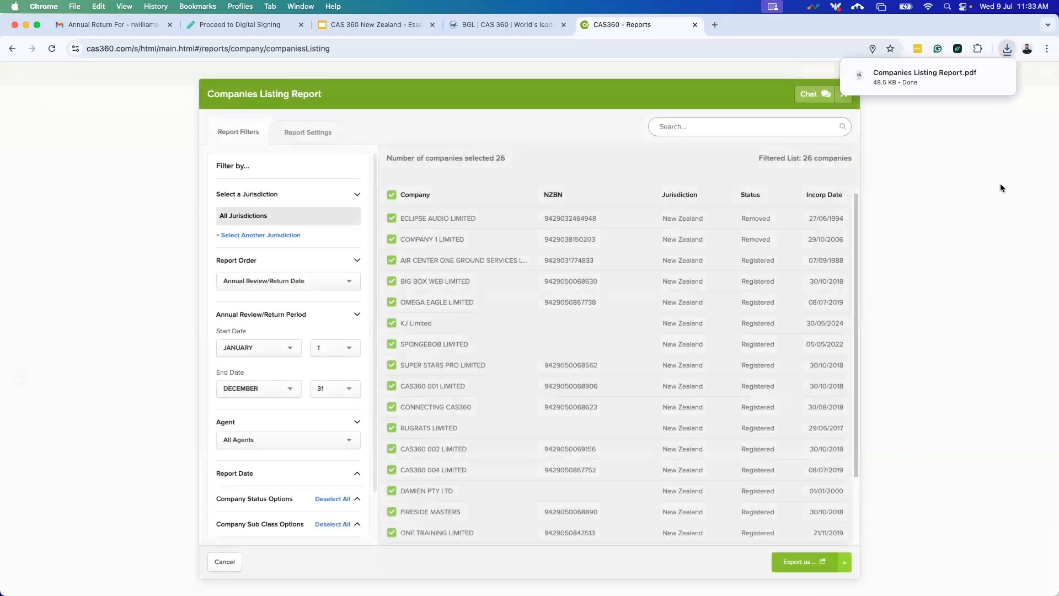
Open Companies Listing Report.pdf and review the BIG BOX WEB and OMEGA EAGLE rows across both pages.
left_click(904, 80)
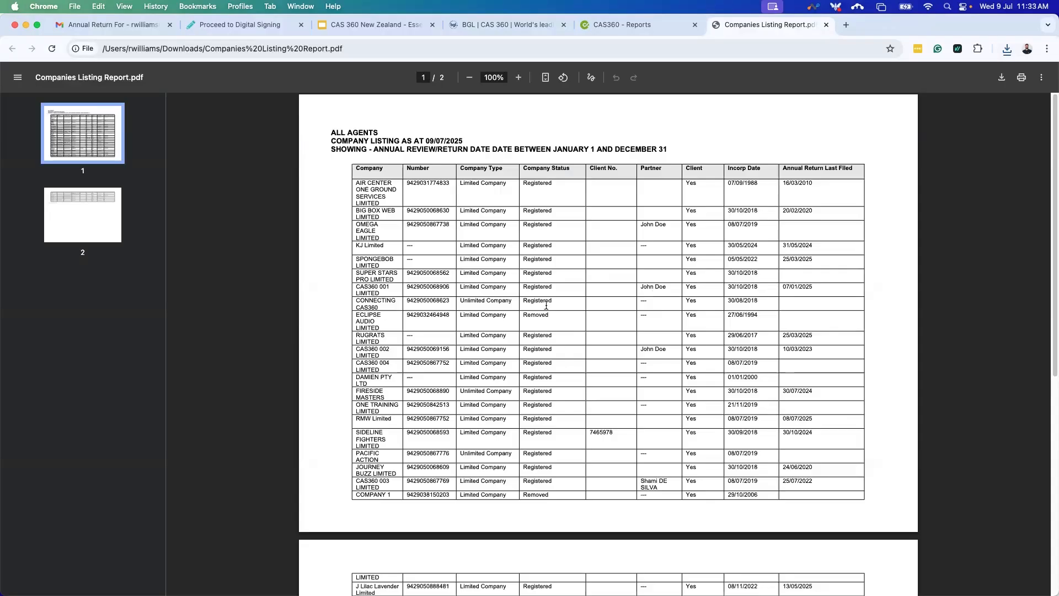
double_click(443, 211)
left_click_drag(493, 209, 465, 211)
left_click_drag(537, 212, 528, 224)
left_click(573, 235)
left_click_drag(640, 225, 665, 225)
scroll(636, 398, "down", 3)
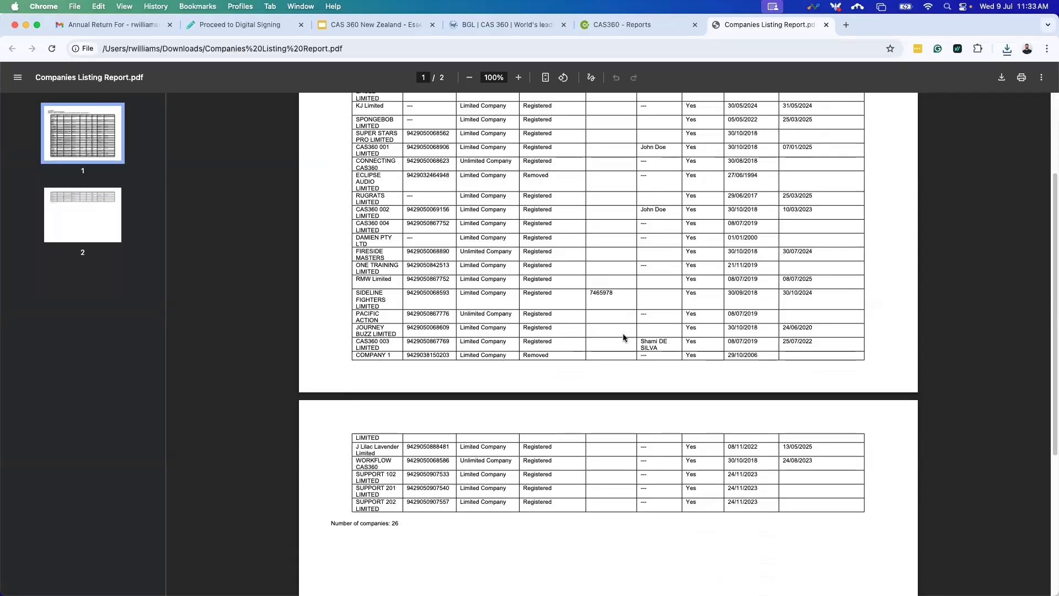
scroll(622, 326, "up", 3)
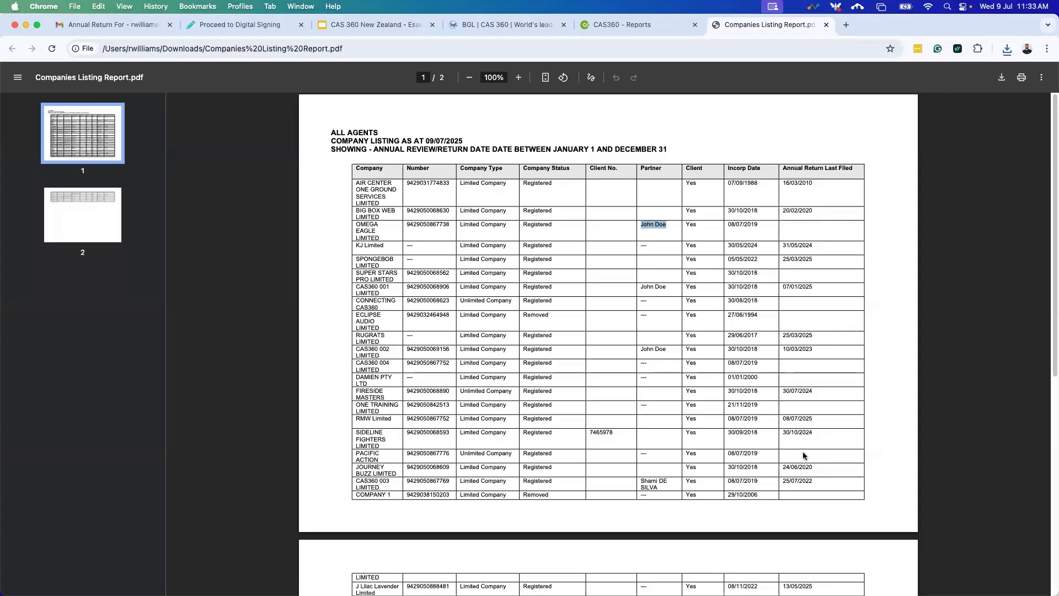
scroll(792, 420, "down", 3)
scroll(772, 310, "up", 3)
Close the listing PDF, recheck its Report Settings, and close the Companies Listing report.
left_click(825, 26)
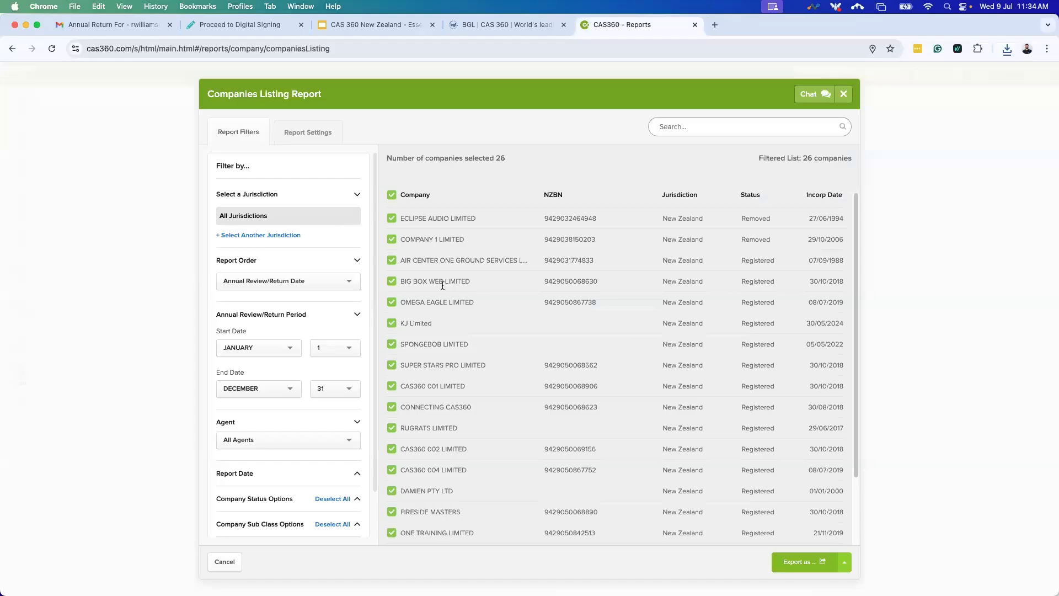
left_click(317, 138)
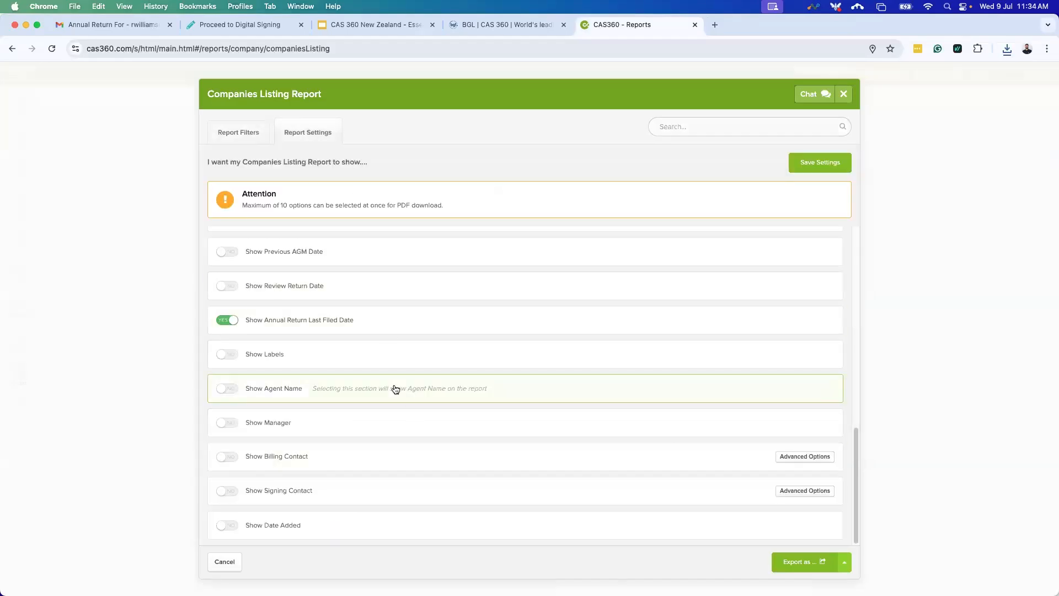
scroll(380, 408, "up", 4)
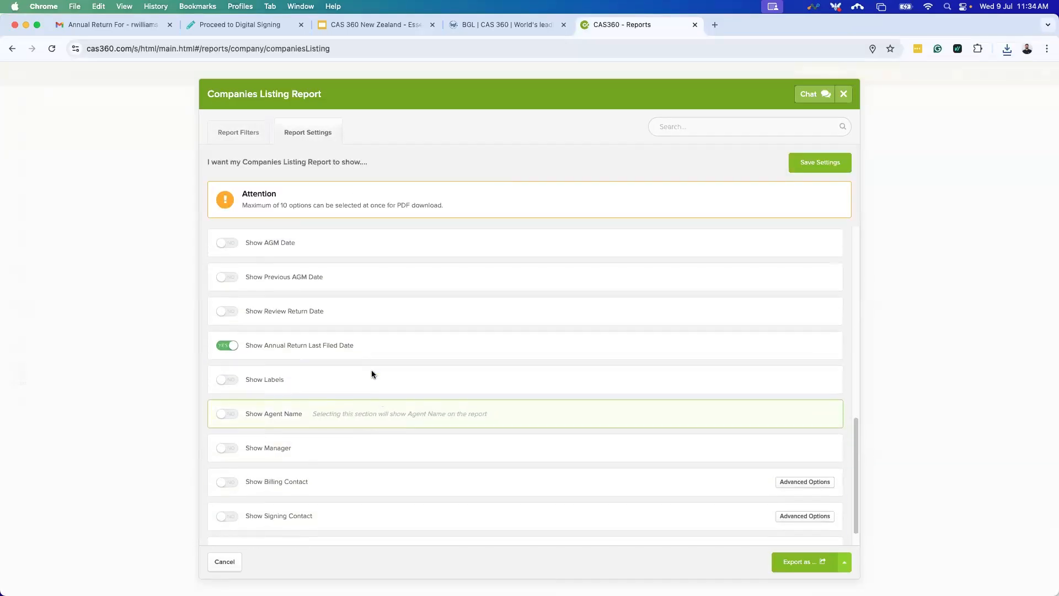
left_click(844, 94)
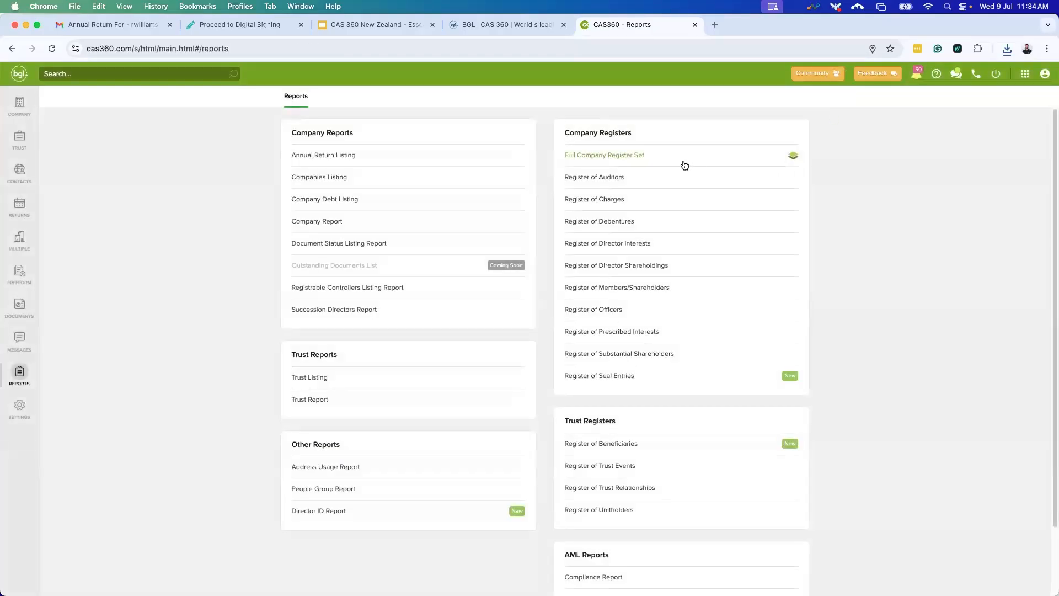
Export a Company Report PDF for CAS360 004 LIMITED and open the downloaded file.
left_click(359, 222)
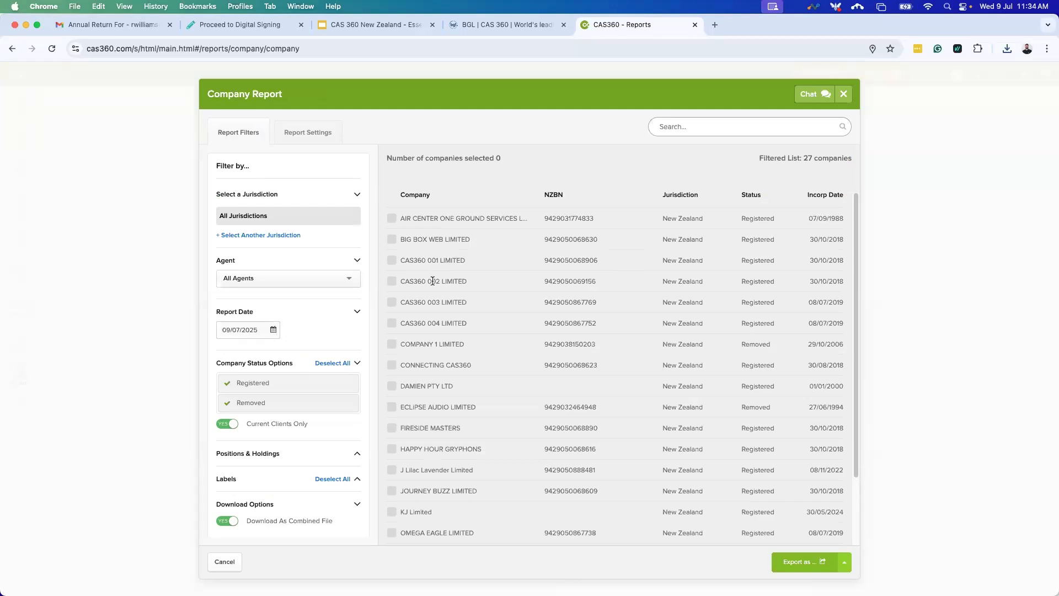
left_click(417, 327)
left_click(313, 141)
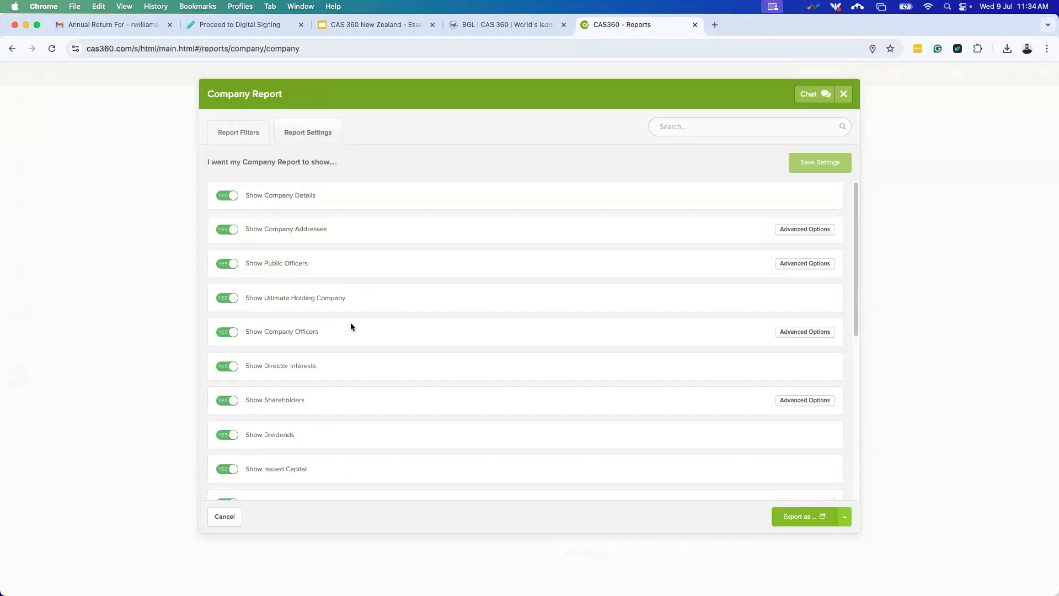
scroll(350, 326, "down", 5)
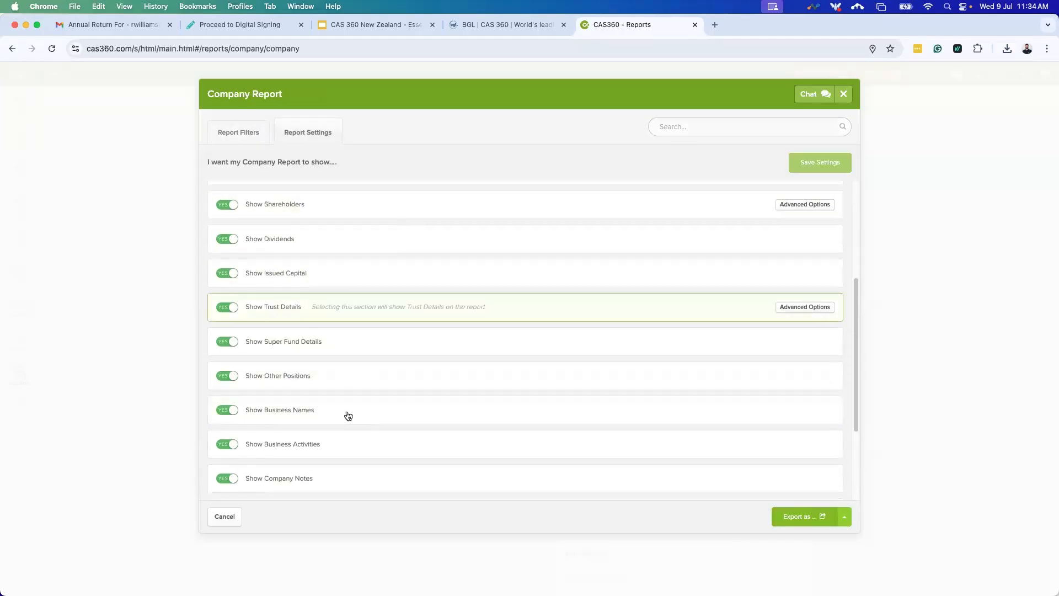
left_click(253, 137)
left_click(844, 562)
left_click(793, 518)
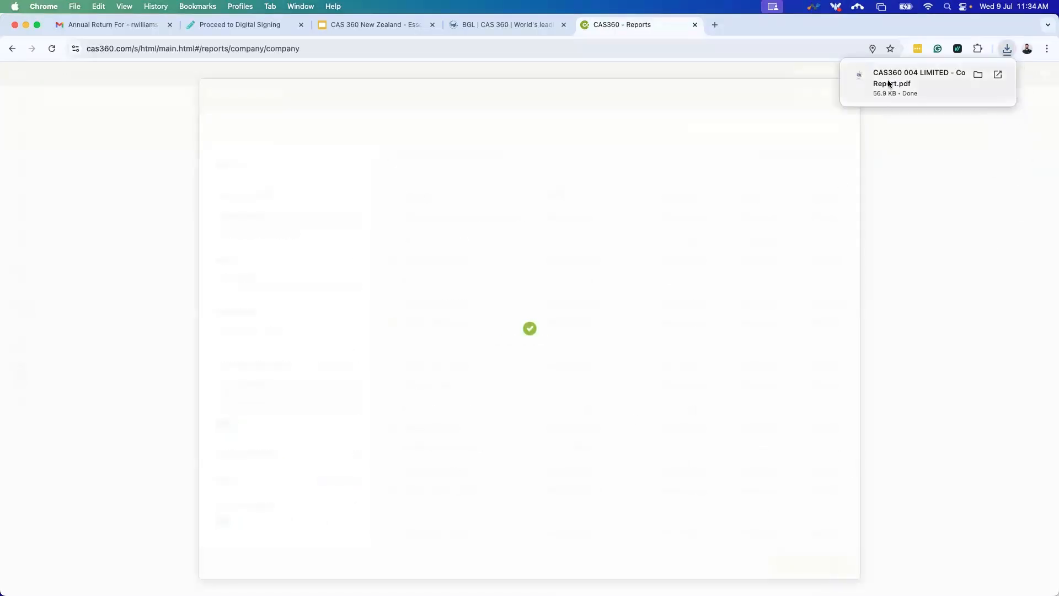
left_click(888, 80)
Scroll the CAS360 004 LIMITED report and highlight an officer's address details.
scroll(655, 299, "down", 1)
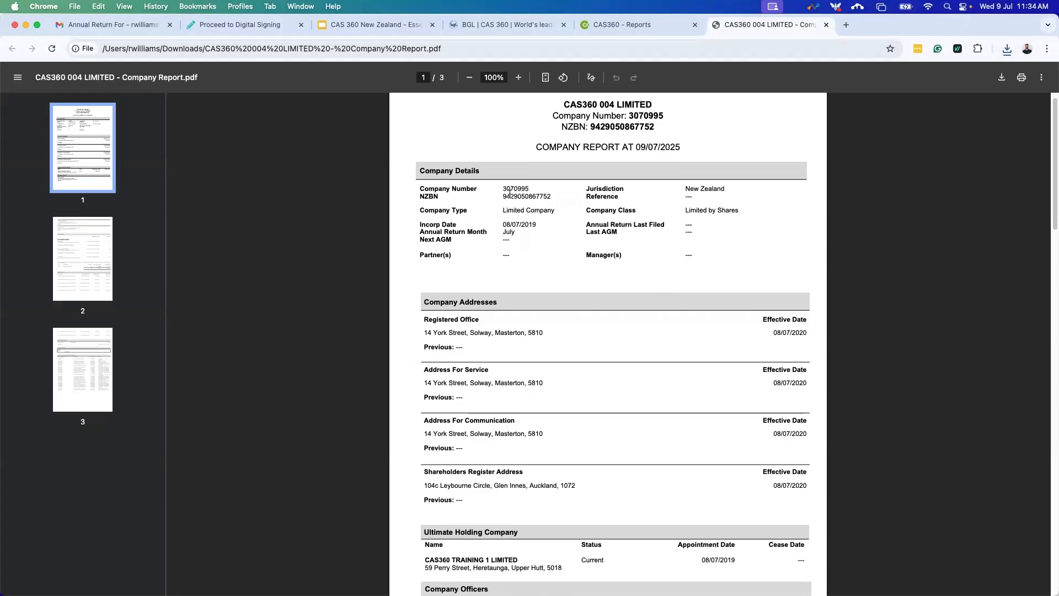
scroll(656, 411, "down", 6)
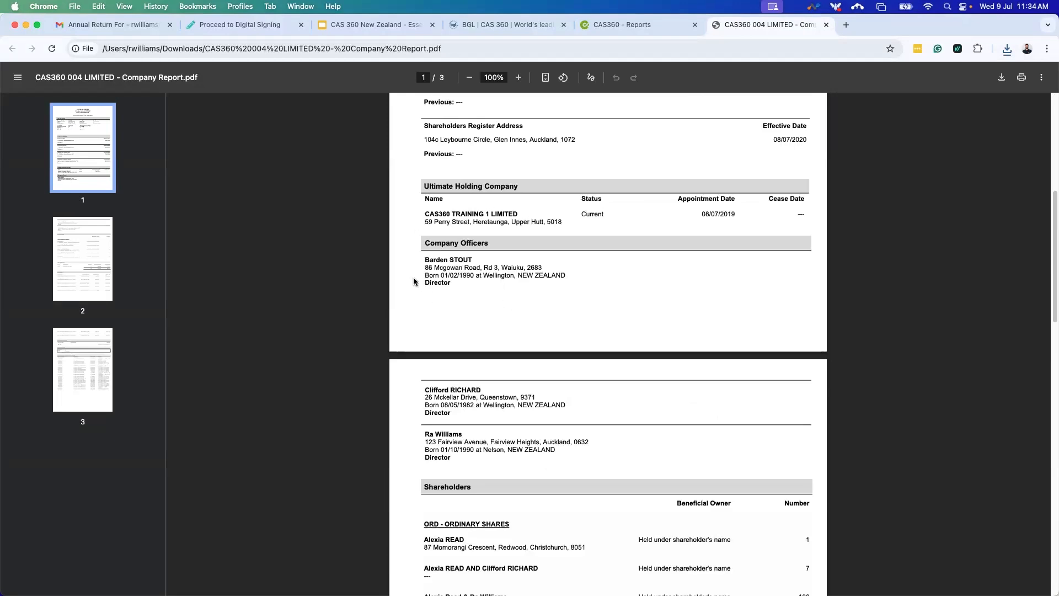
left_click_drag(495, 440, 418, 434)
left_click(519, 464)
Scroll to the Documents table, highlight its rows, and close the PDF tab.
scroll(577, 434, "down", 5)
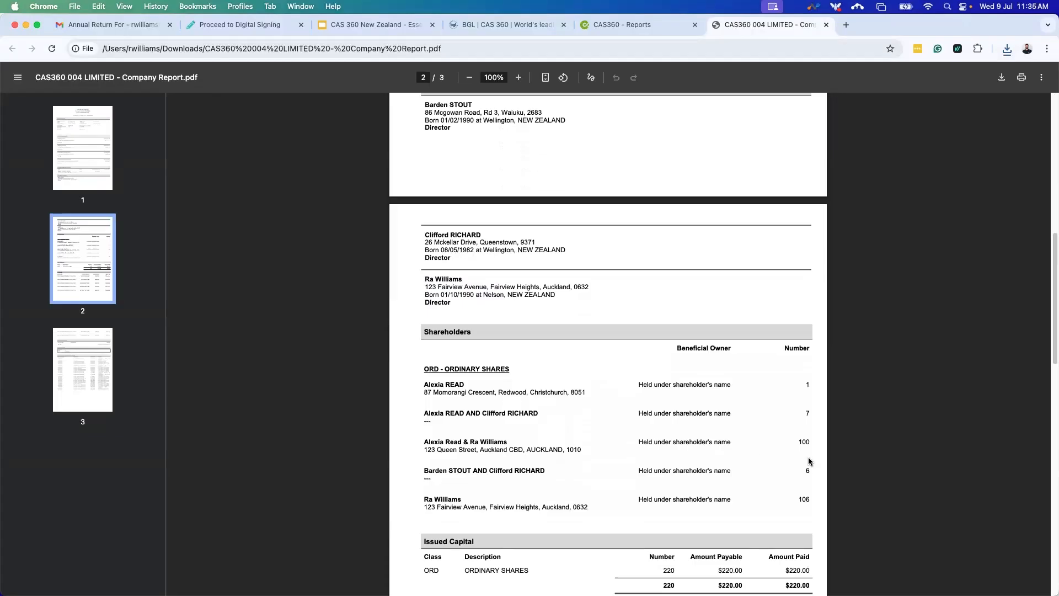
scroll(811, 469, "down", 1)
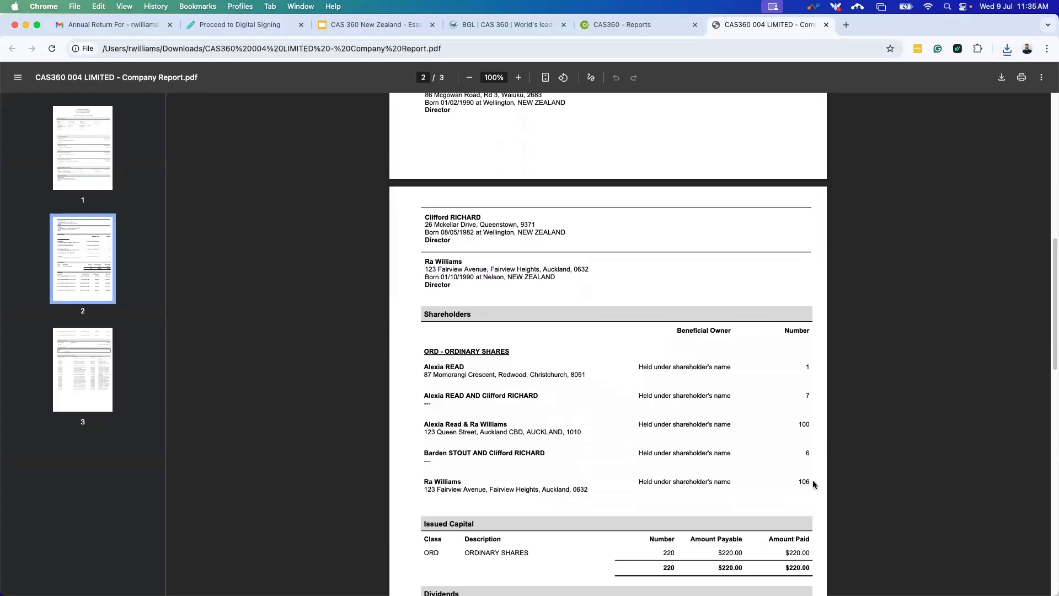
scroll(808, 480, "down", 1)
scroll(396, 488, "down", 4)
scroll(402, 491, "down", 5)
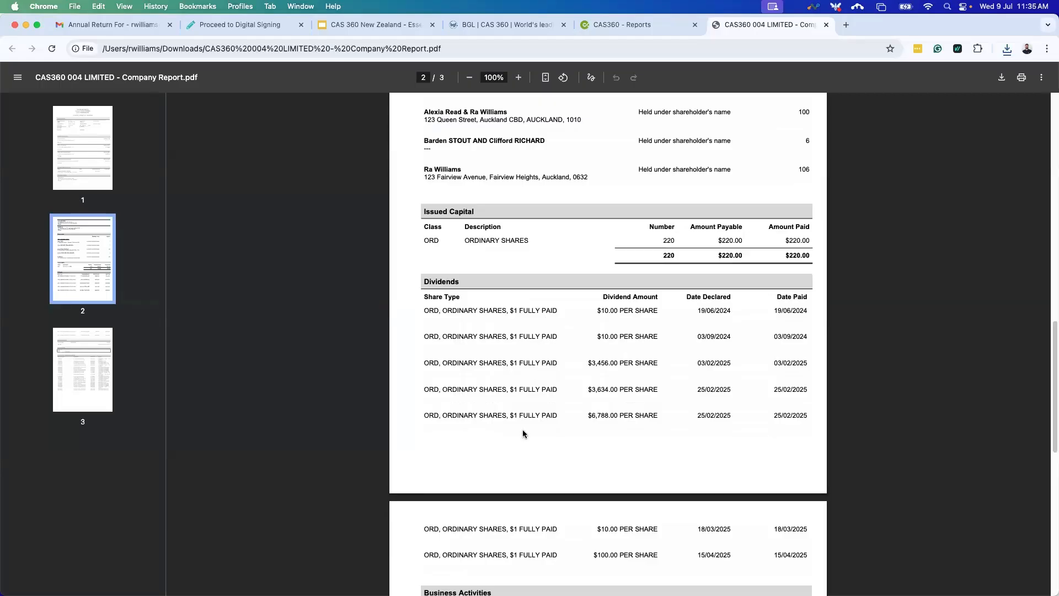
scroll(524, 431, "down", 7)
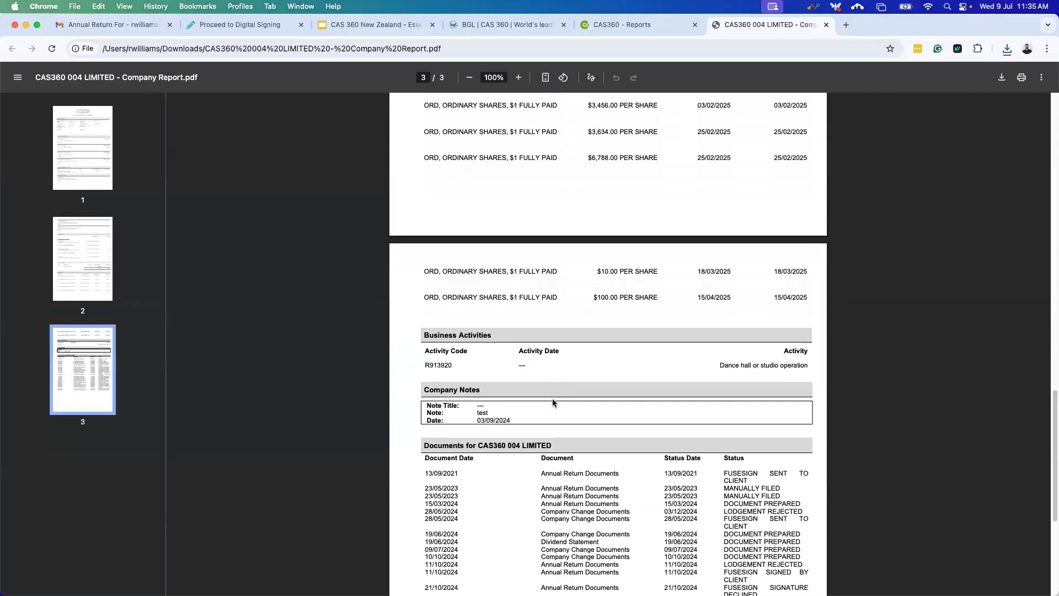
scroll(552, 399, "down", 3)
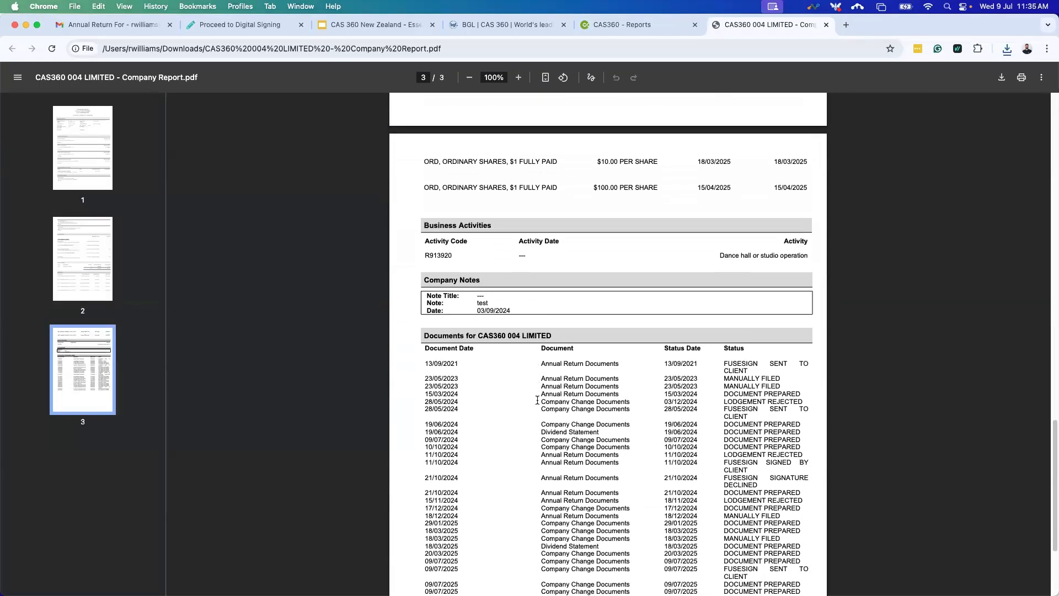
scroll(531, 398, "down", 1)
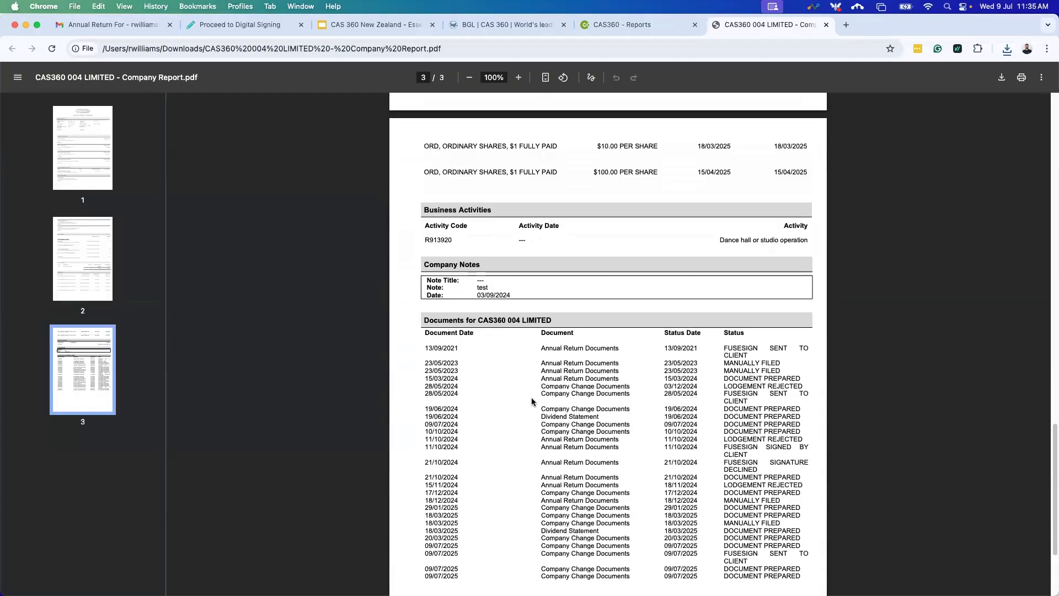
scroll(543, 386, "down", 2)
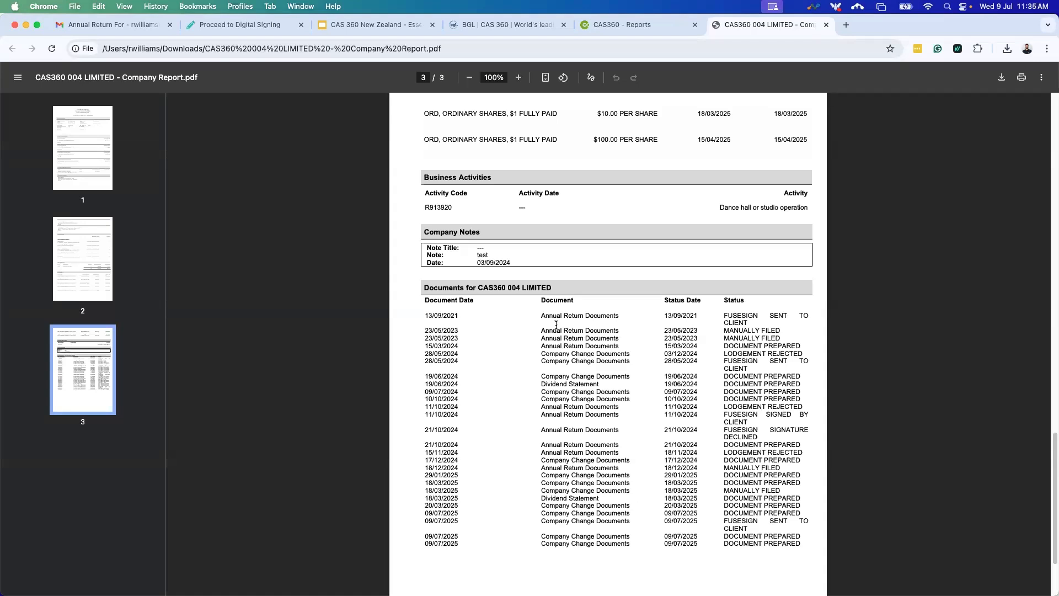
left_click_drag(423, 316, 818, 560)
left_click(819, 560)
left_click(826, 24)
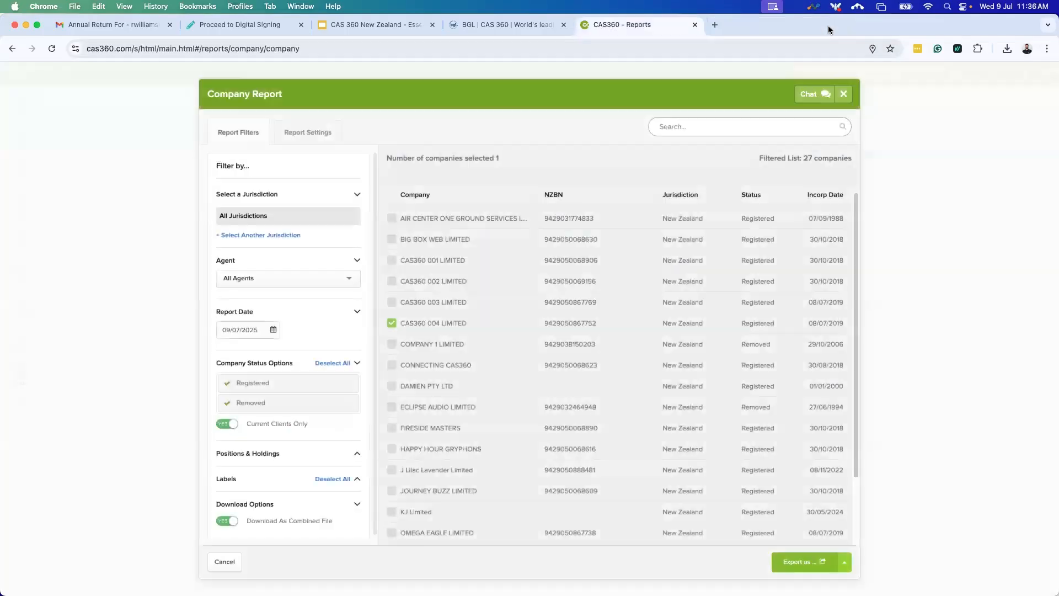
Close the Company Report and open the Address Usage Report.
left_click(851, 96)
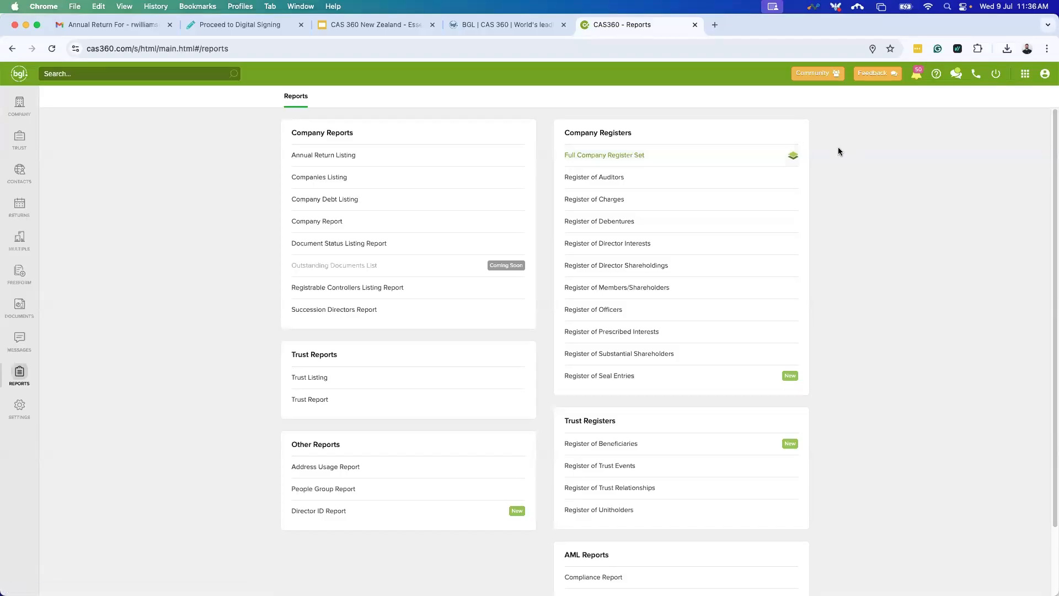
left_click(351, 468)
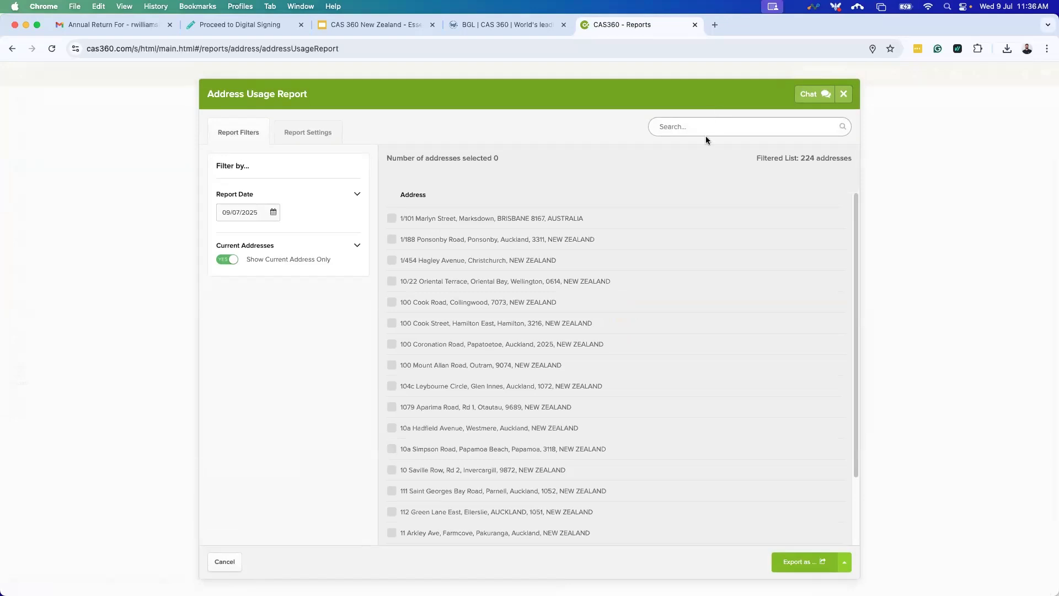
scroll(475, 327, "down", 1)
scroll(475, 327, "down", 5)
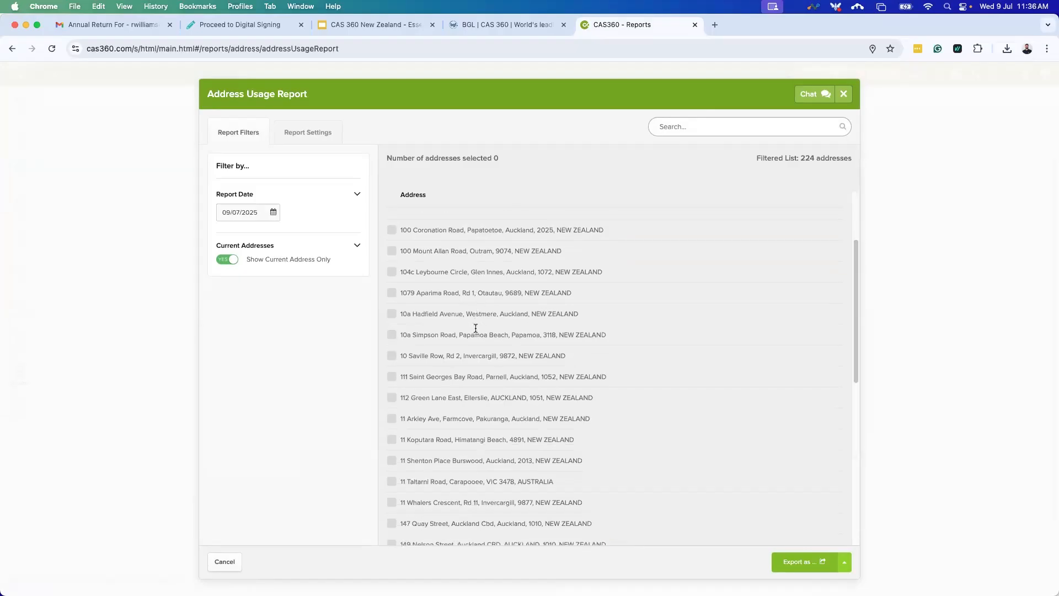
scroll(475, 328, "down", 3)
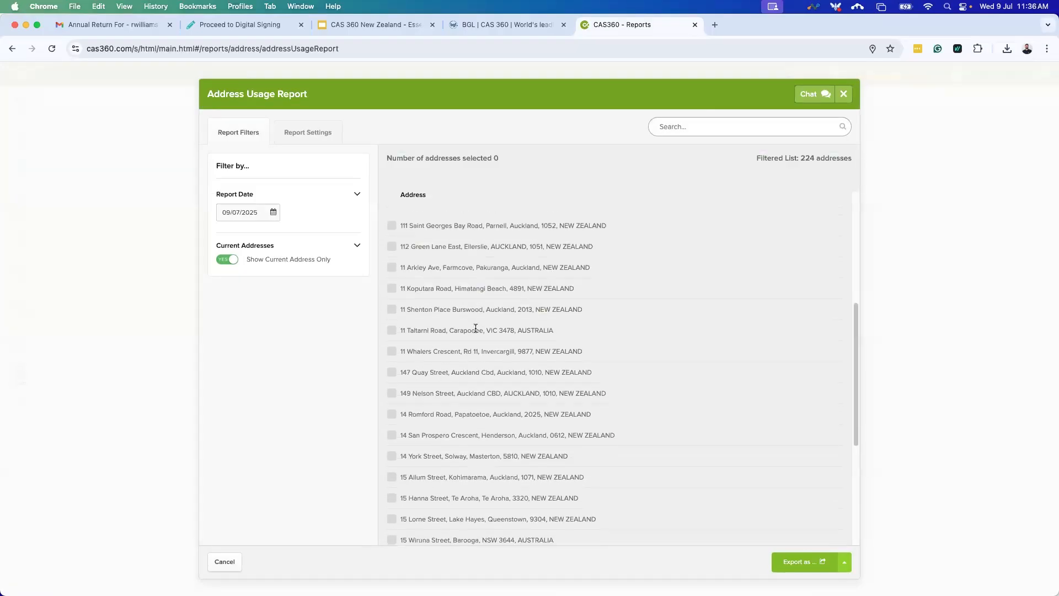
scroll(474, 326, "up", 2)
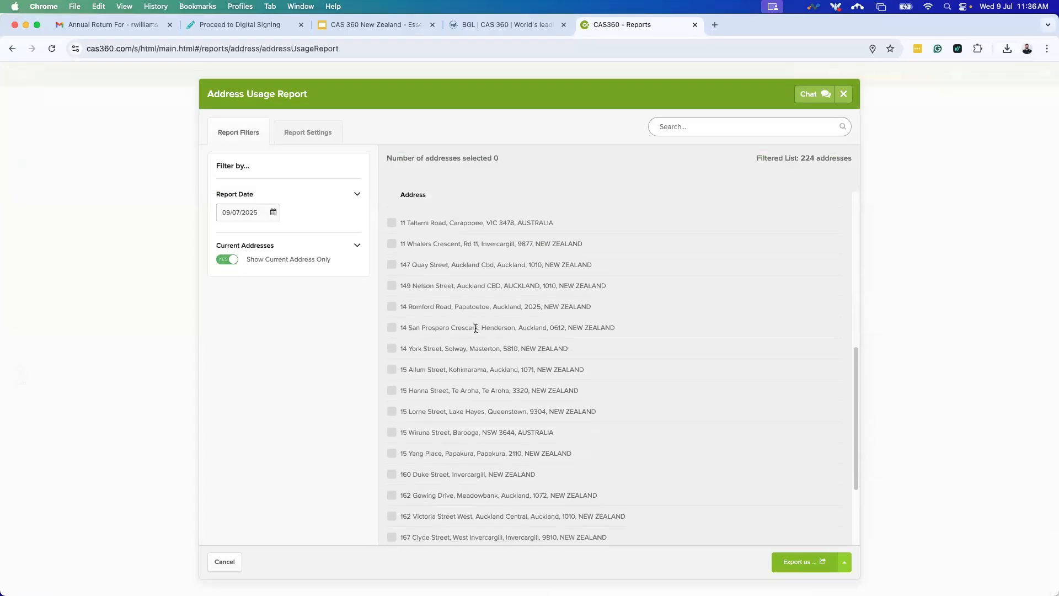
left_click(730, 124)
type("123")
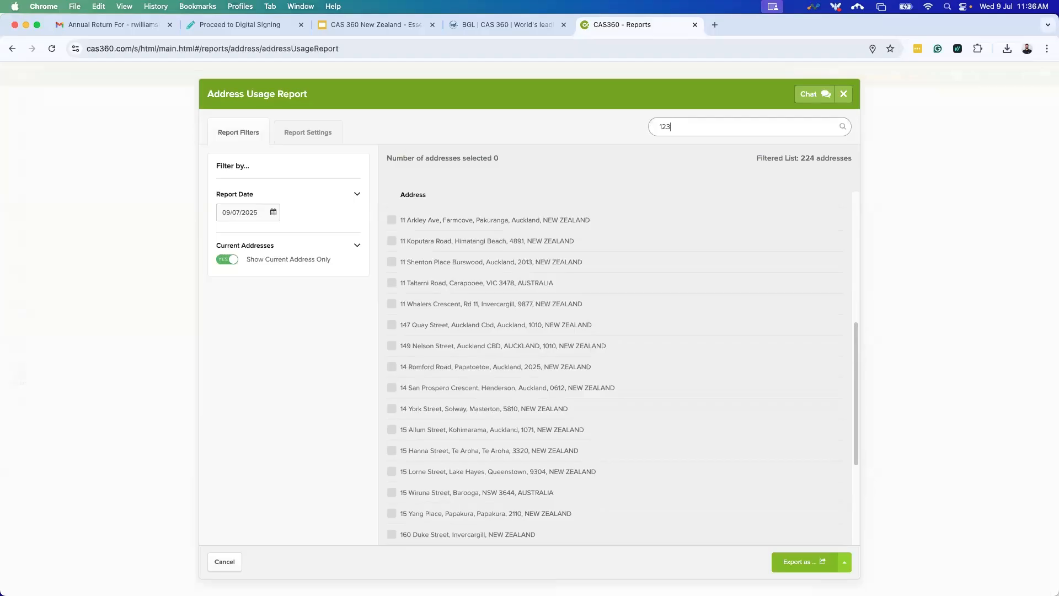
key("Return")
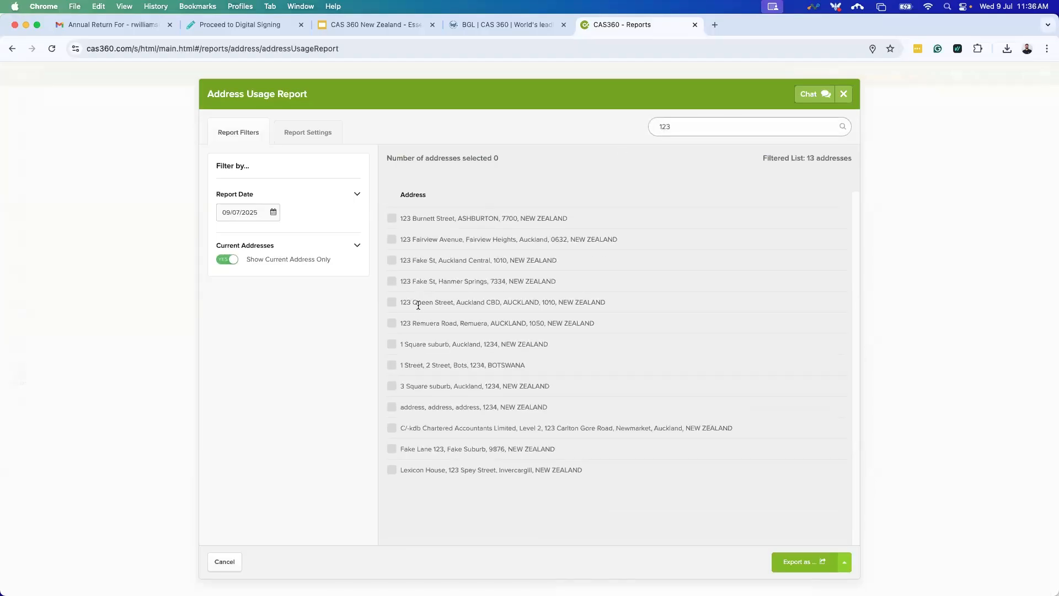
left_click(393, 303)
left_click(324, 132)
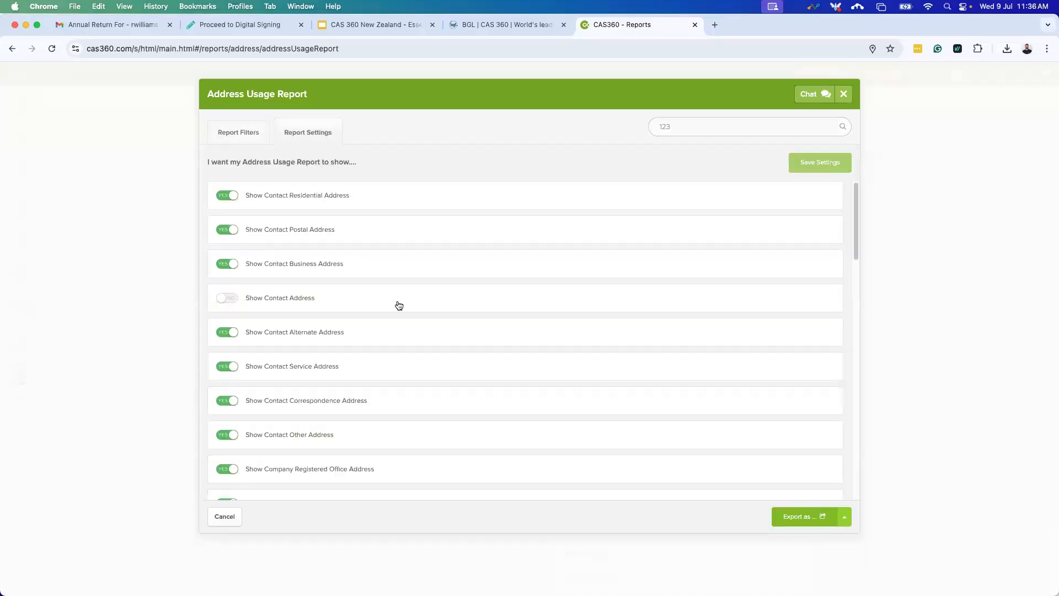
left_click(247, 134)
left_click(852, 563)
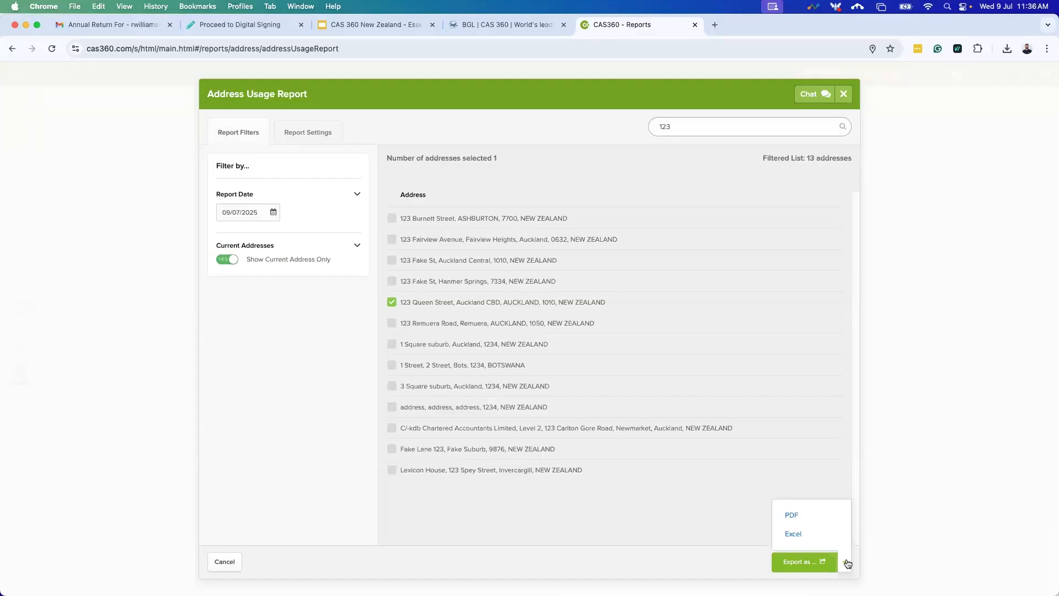
left_click(803, 513)
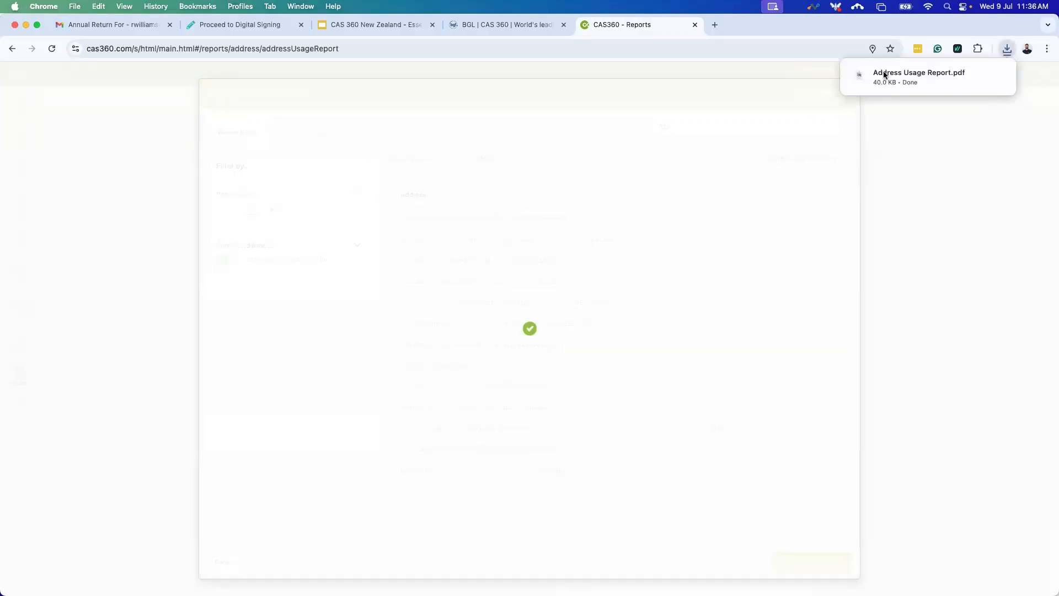
left_click(889, 72)
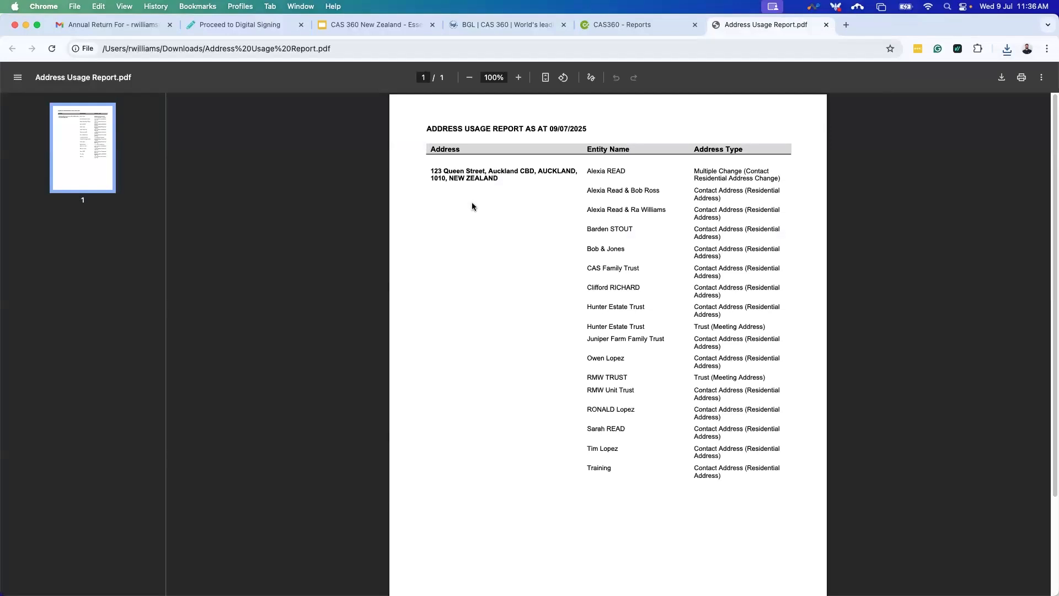
left_click_drag(584, 170, 629, 454)
left_click(630, 470)
Close the Address Usage Report PDF tab and the Address Usage Report dialog.
left_click(826, 25)
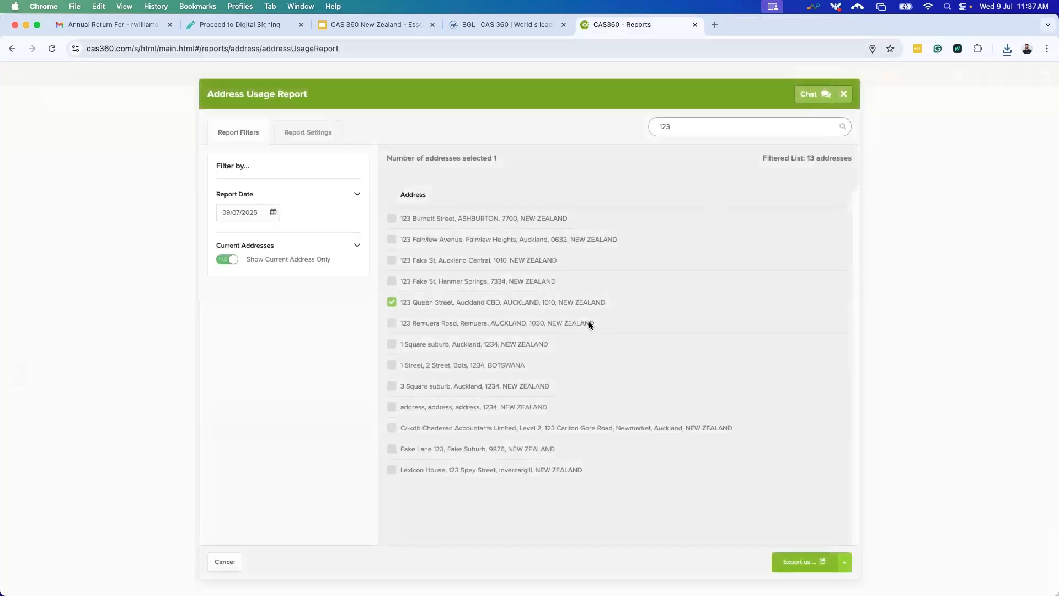
left_click(843, 94)
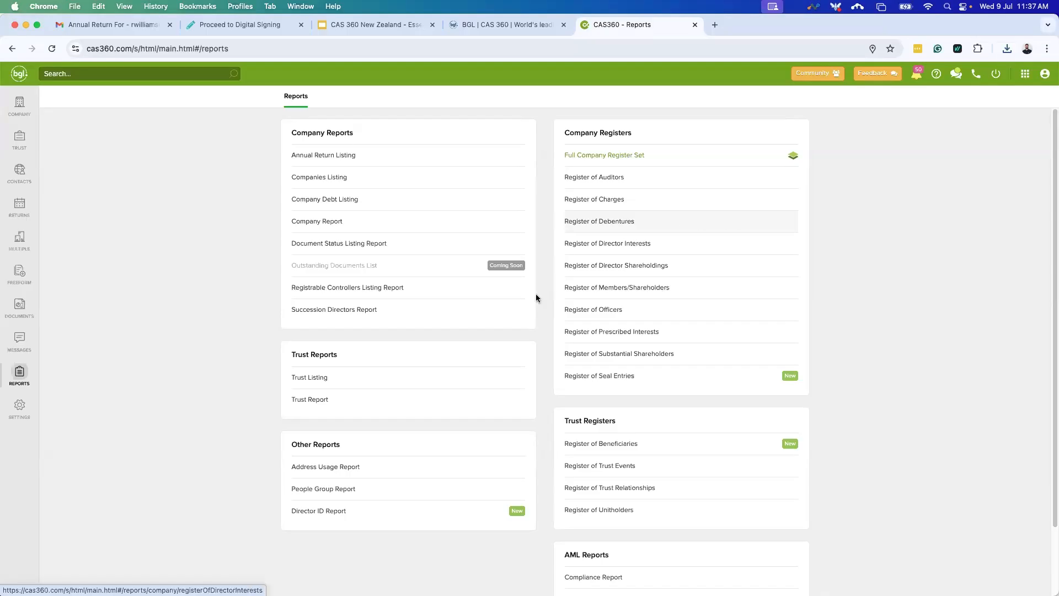
Open the People Group Report, search for the person by name, and review its Report Settings.
left_click(354, 489)
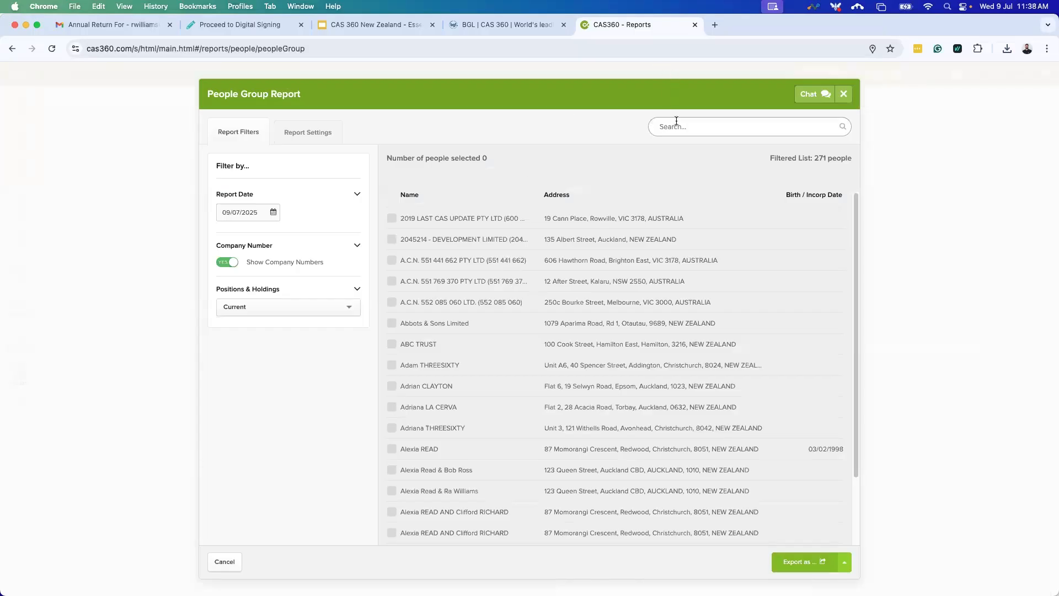
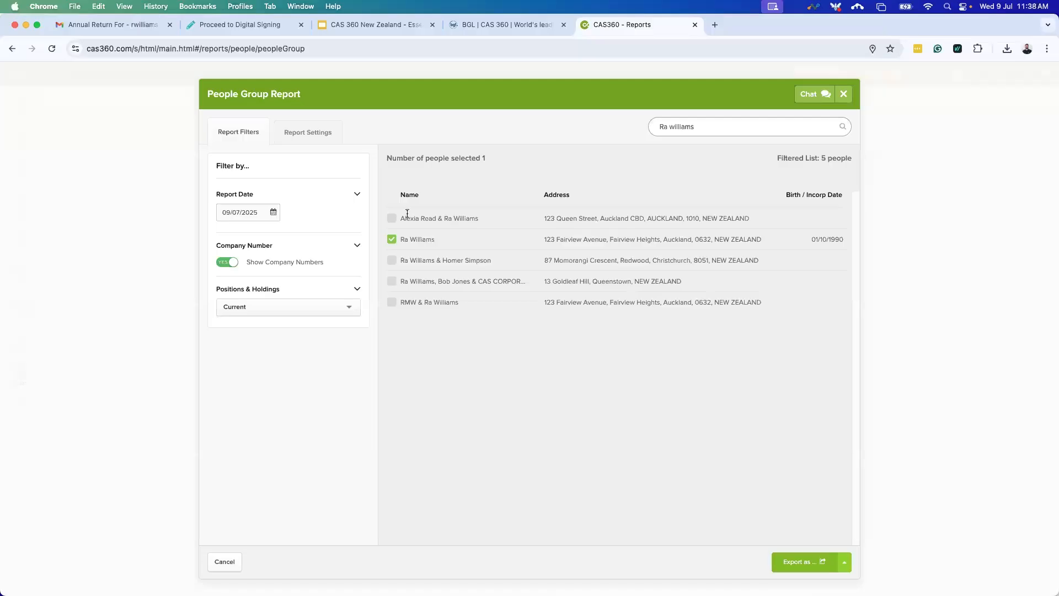
left_click(302, 133)
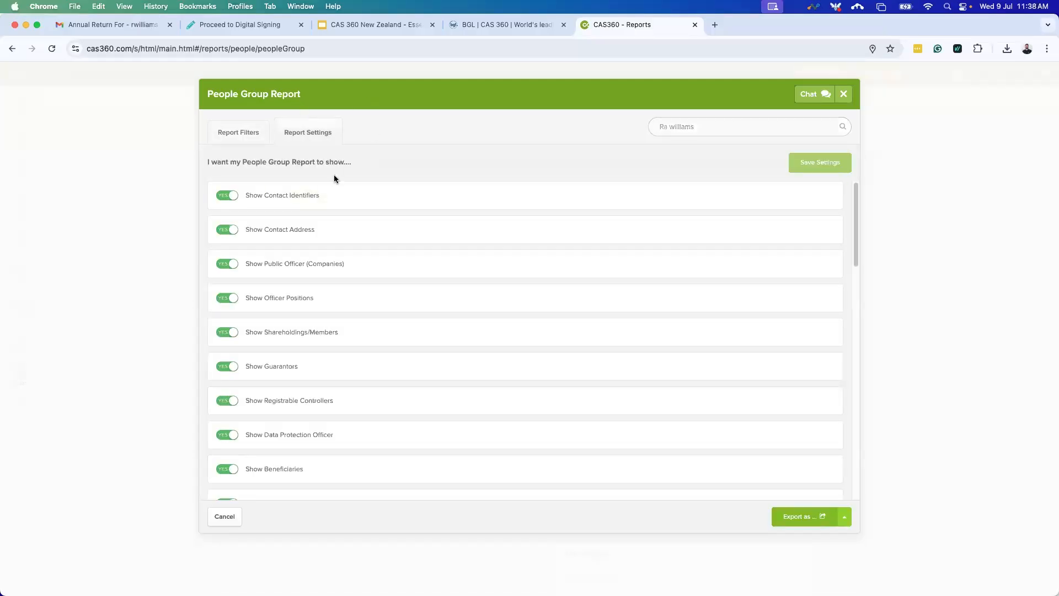
left_click(247, 130)
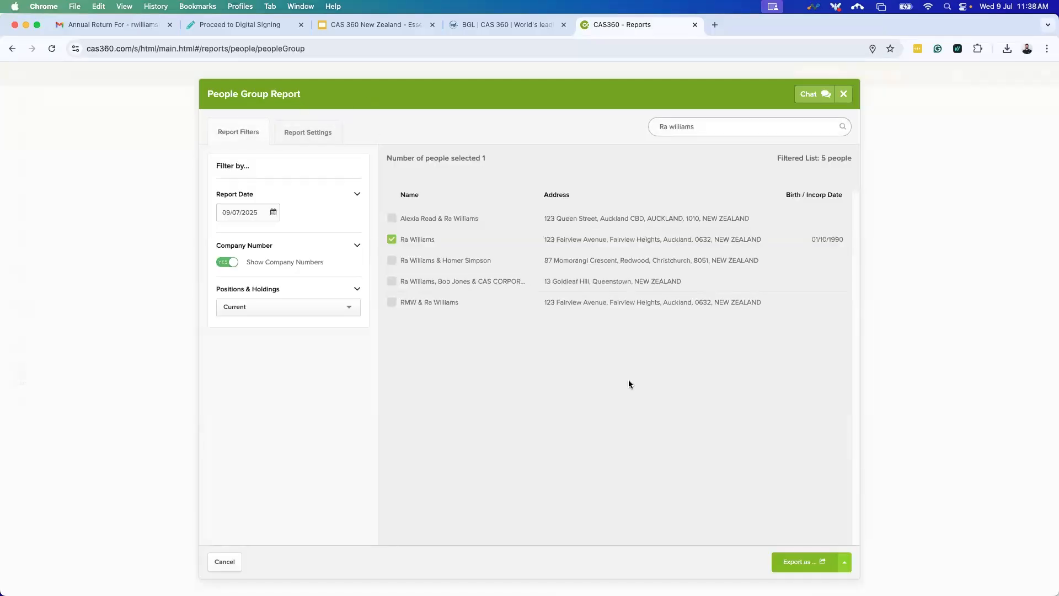
left_click(845, 562)
Export the People Group Report as PDF, read through its two pages, then close the tab.
left_click(809, 515)
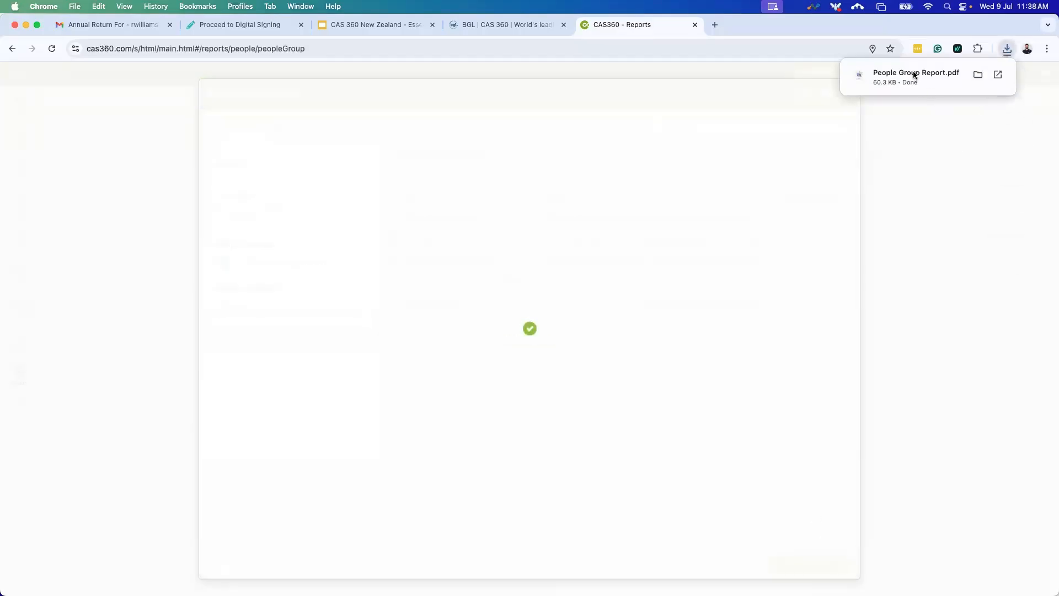
left_click(915, 72)
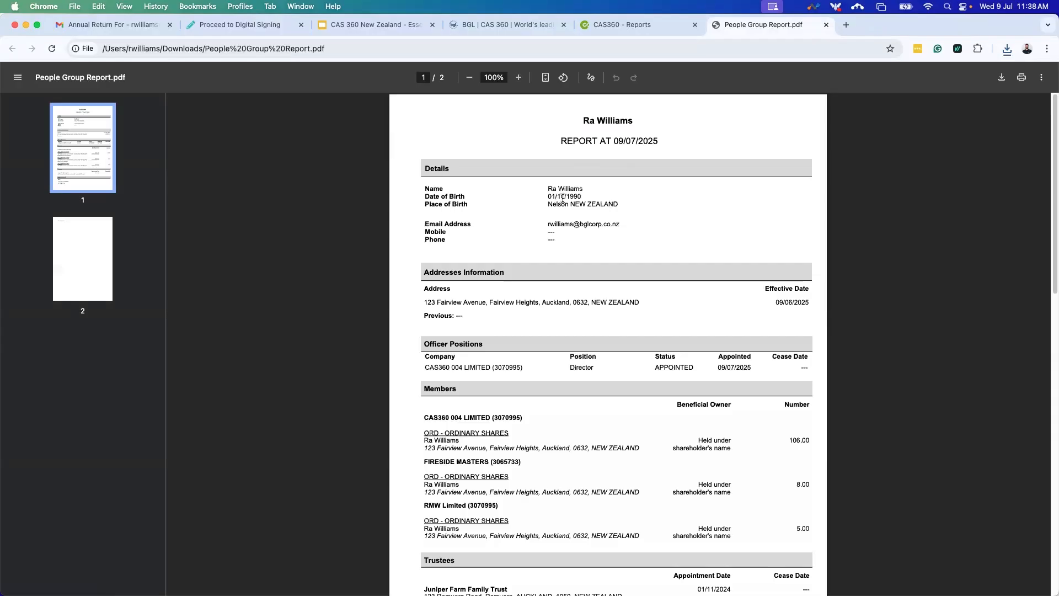
scroll(588, 240, "down", 1)
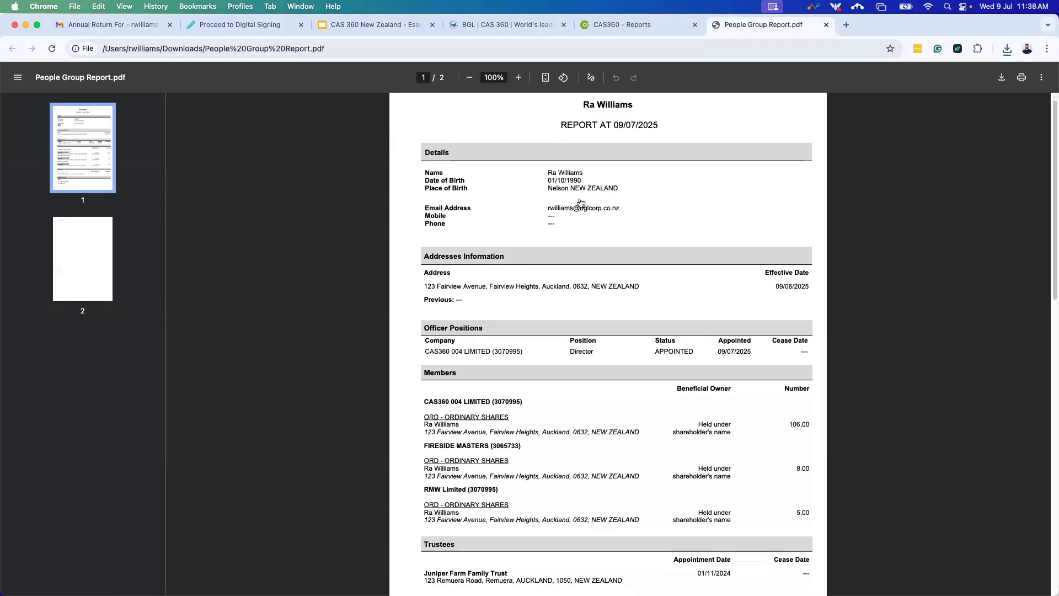
scroll(512, 207, "down", 1)
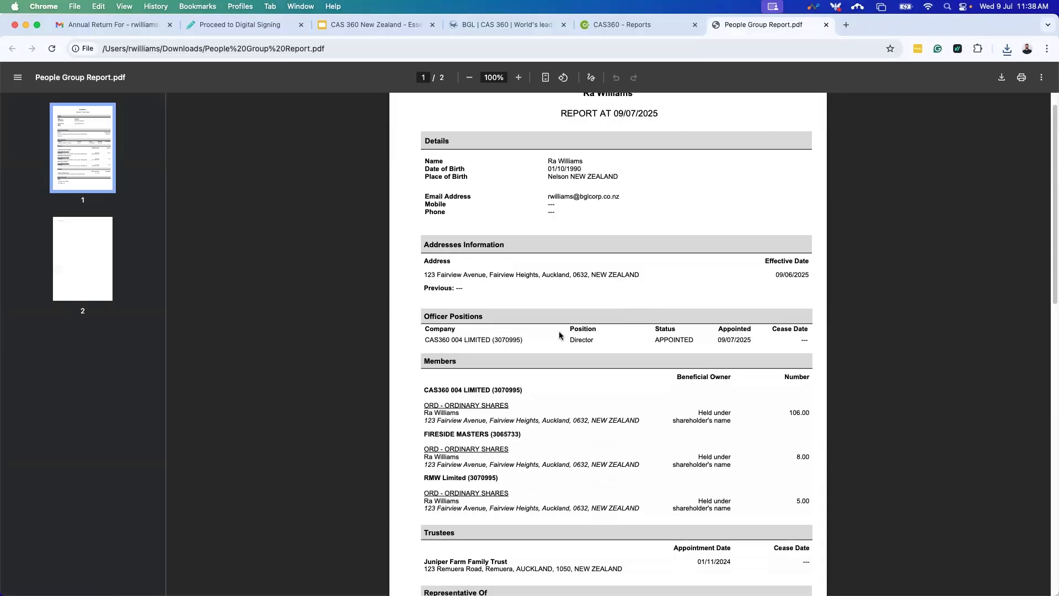
scroll(561, 336, "down", 1)
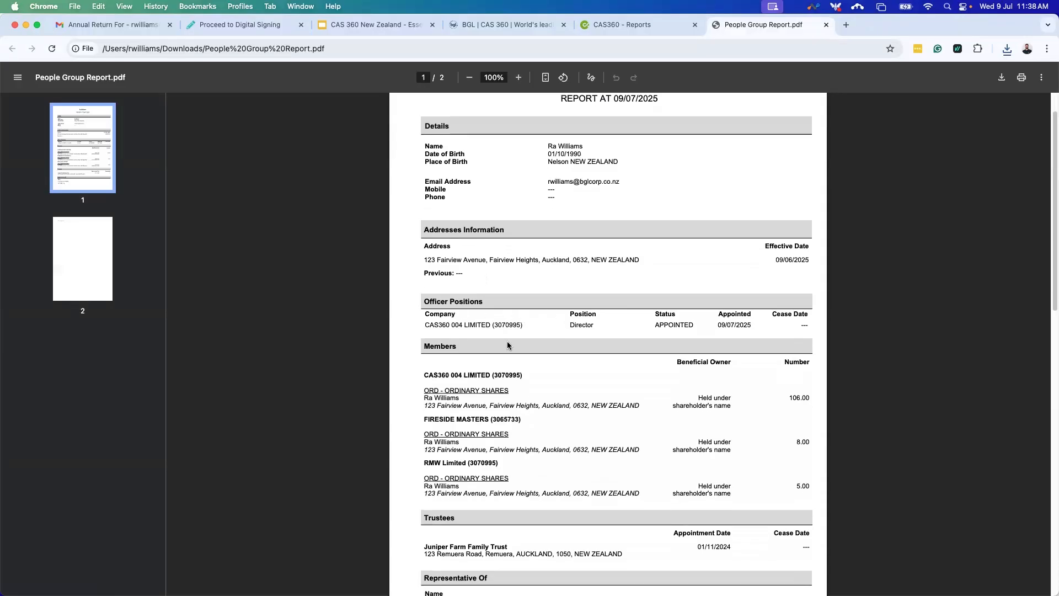
scroll(456, 441, "down", 5)
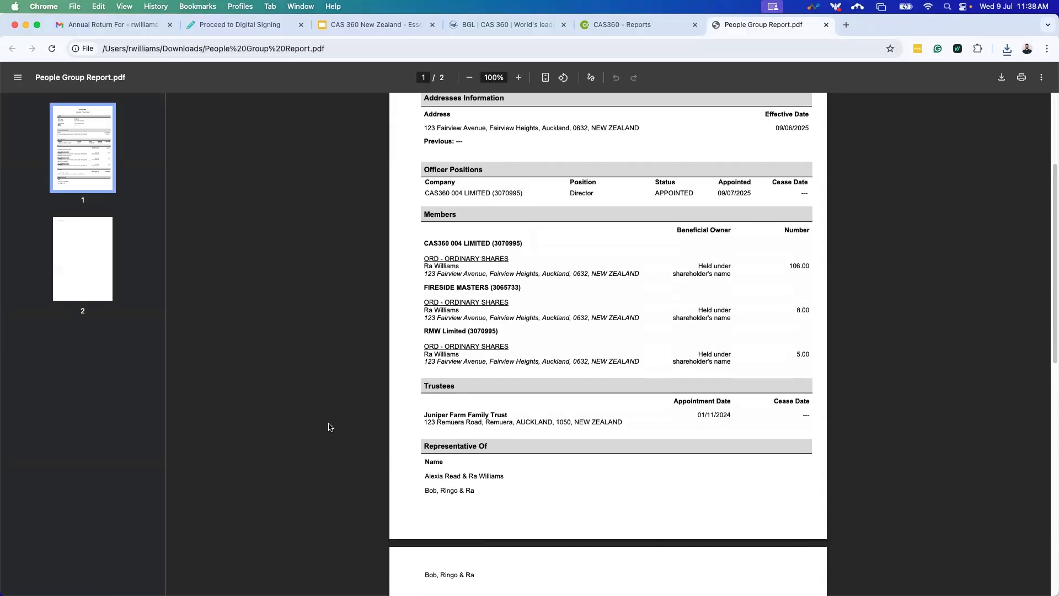
scroll(579, 447, "down", 3)
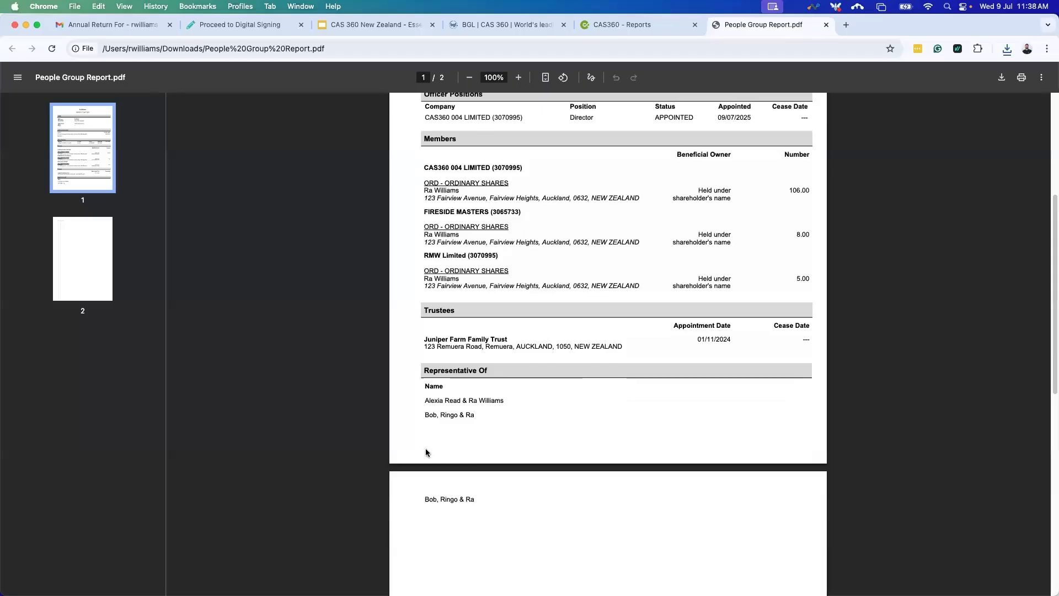
scroll(588, 397, "up", 10)
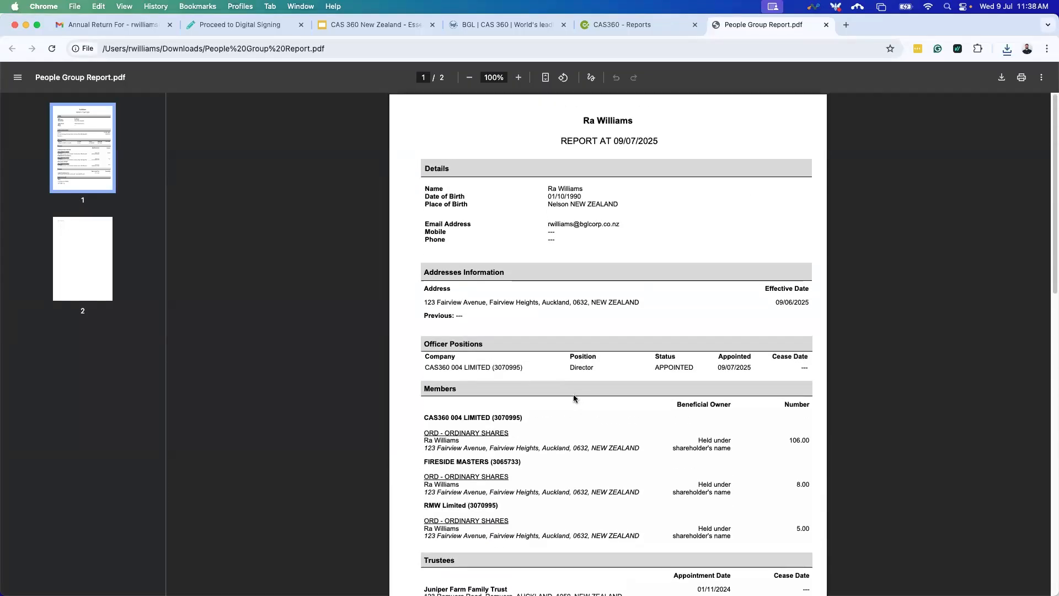
scroll(572, 398, "down", 5)
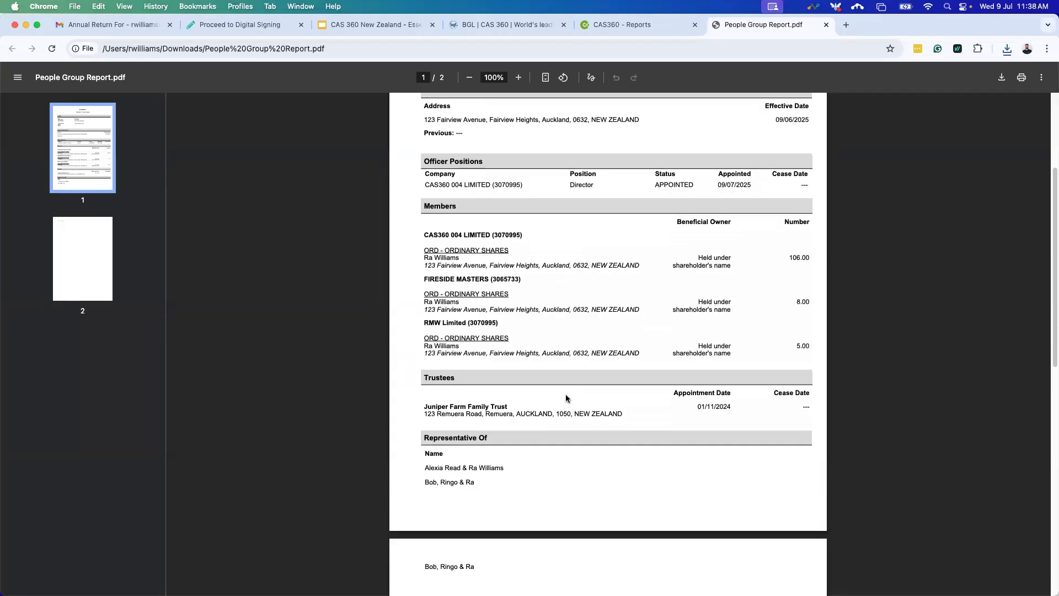
scroll(569, 392, "up", 5)
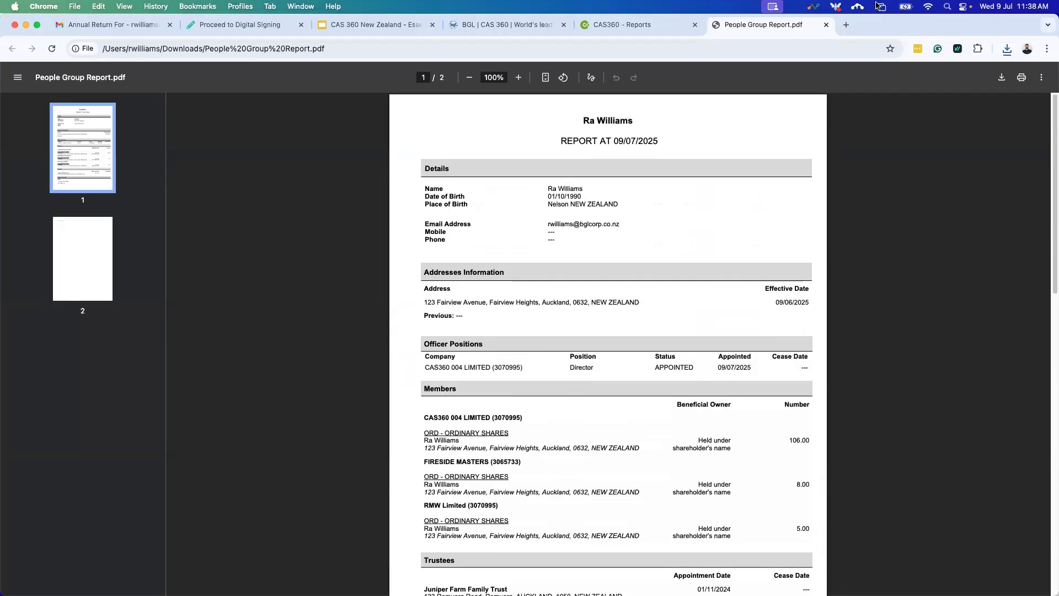
left_click(825, 25)
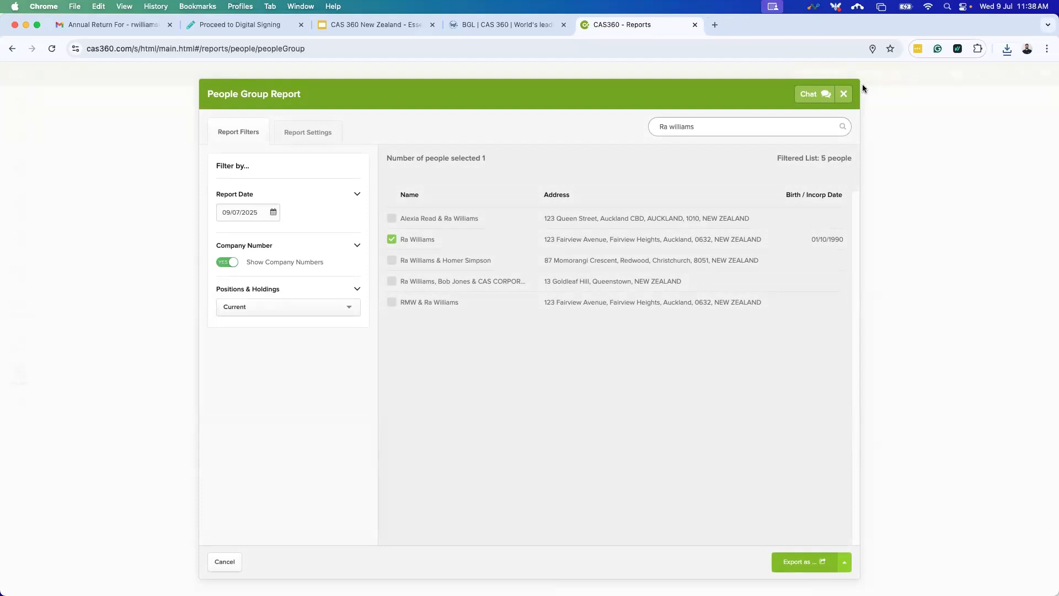
Close the People Group Report and go to Settings, which opens on Lodgement / Agent Settings.
left_click(844, 93)
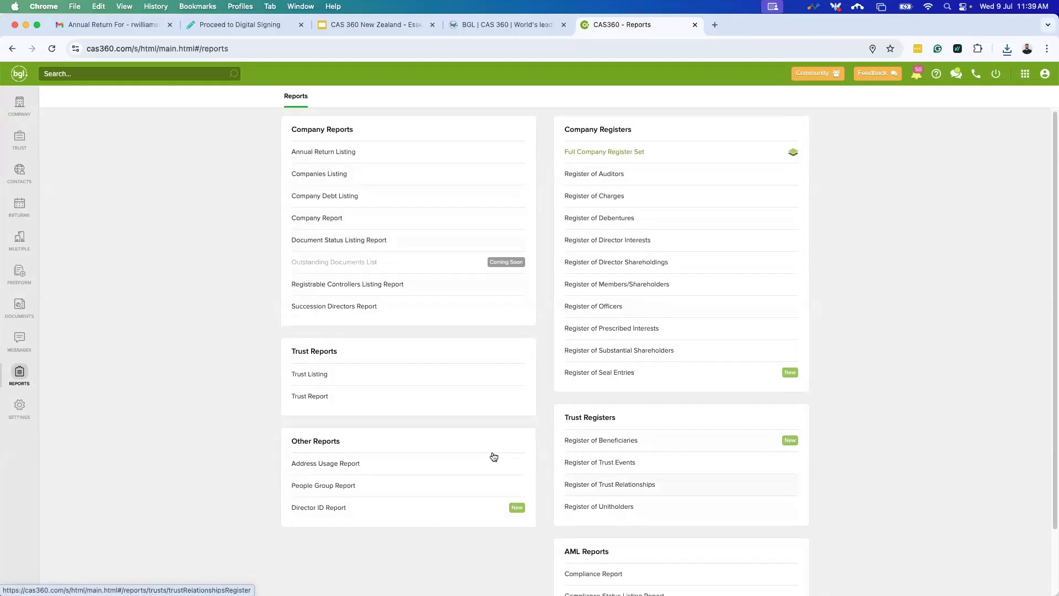
scroll(491, 456, "down", 1)
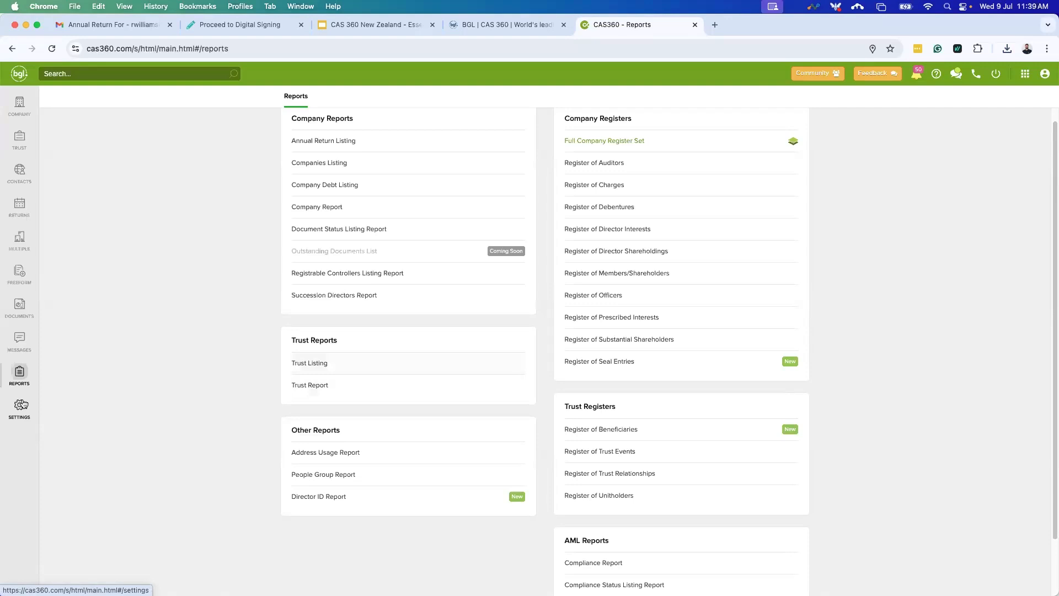
left_click(21, 404)
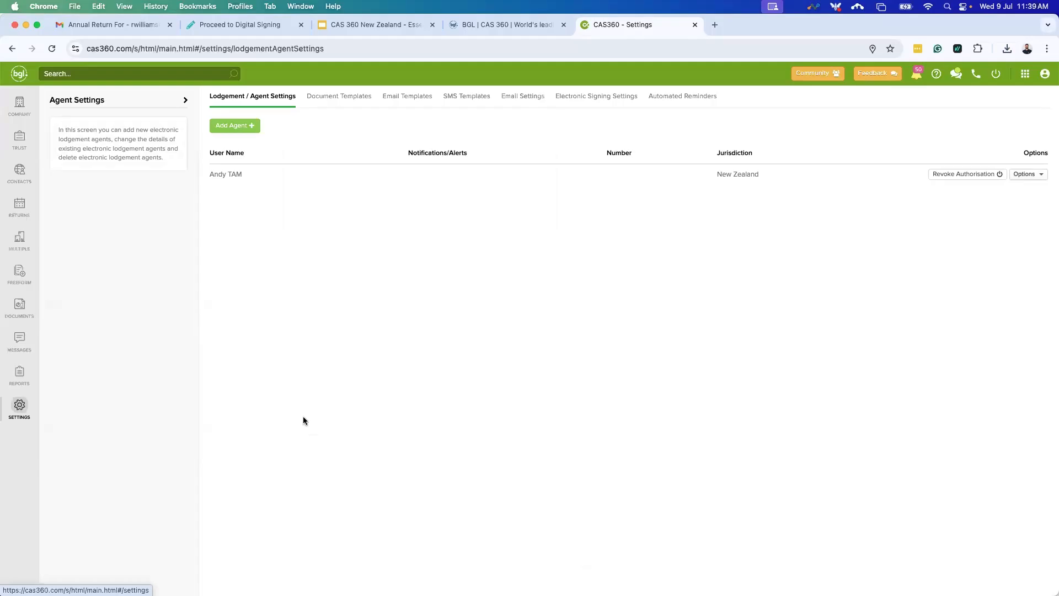
Open Document Templates and view the Annual Return Cover Letter document set.
left_click(324, 105)
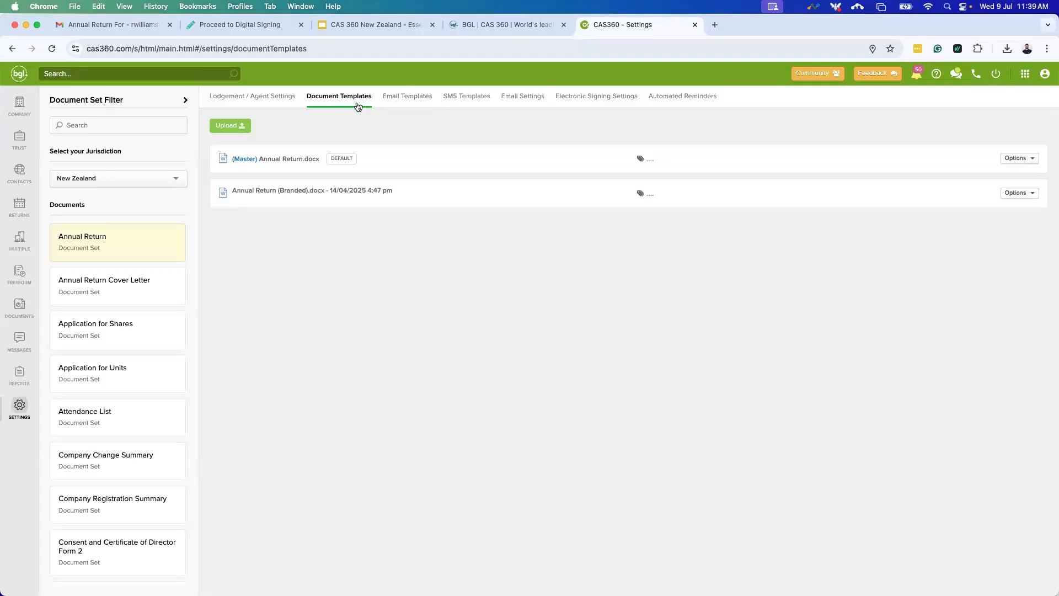
scroll(116, 387, "down", 1)
scroll(102, 475, "down", 3)
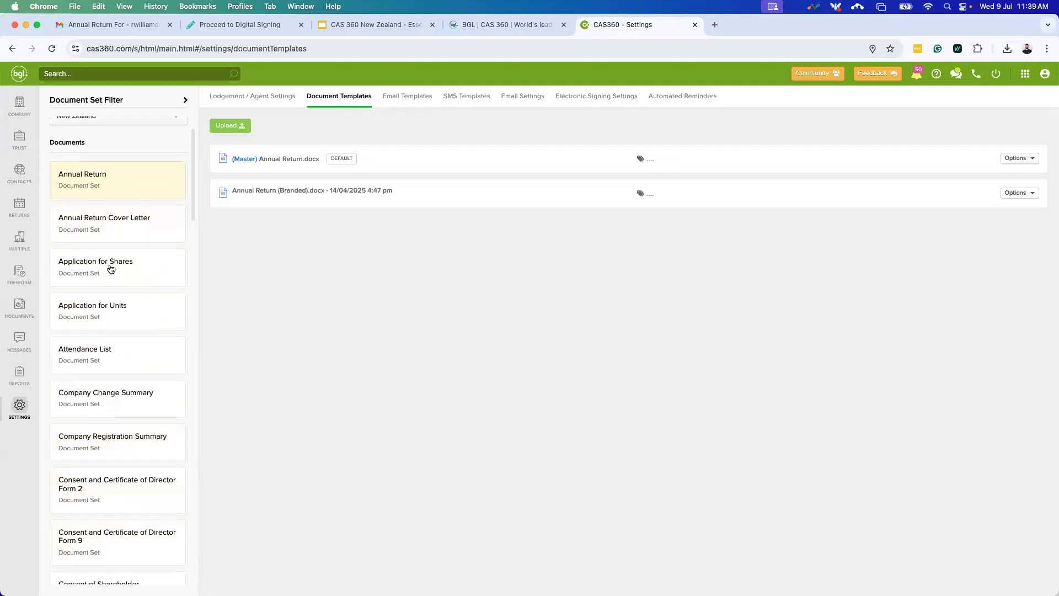
scroll(119, 276, "down", 1)
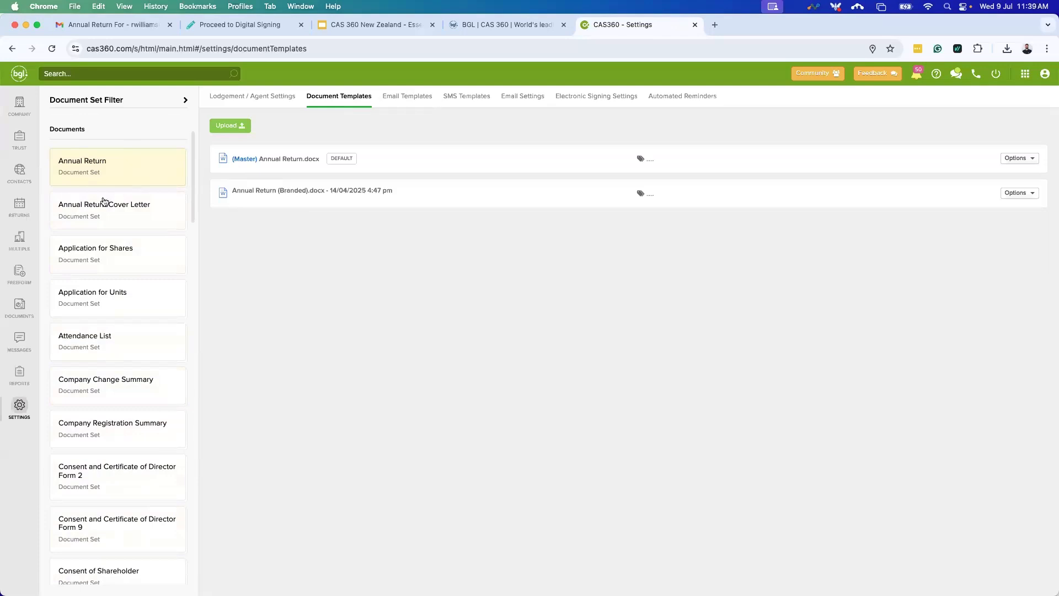
left_click(92, 217)
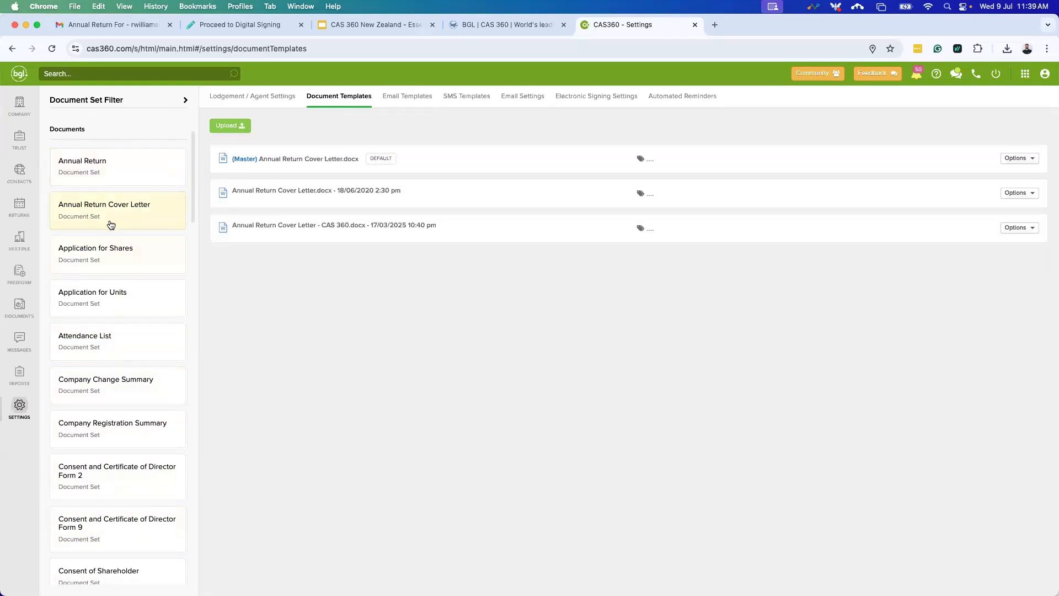
Browse the Directors Minutes, Extensive Shareholding List and First Directors Minutes or Resolutions templates.
scroll(101, 286, "down", 5)
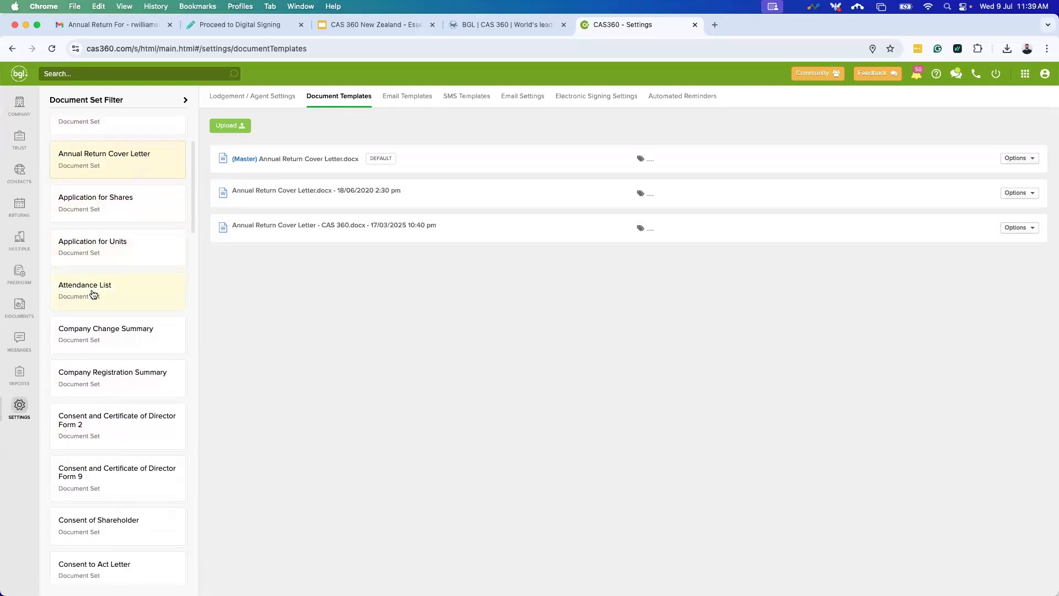
scroll(93, 292, "down", 12)
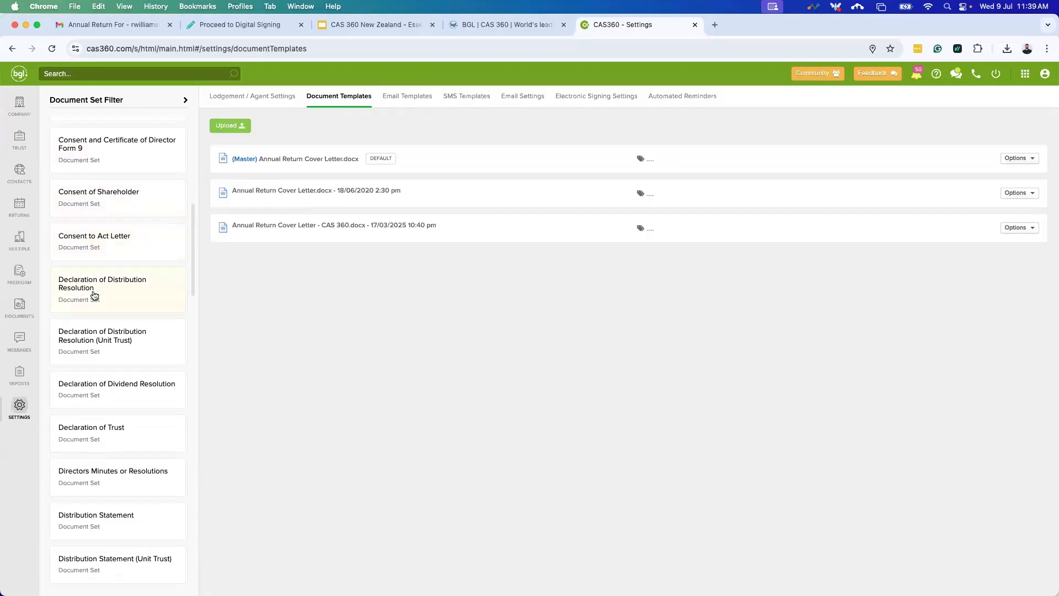
scroll(93, 295, "down", 2)
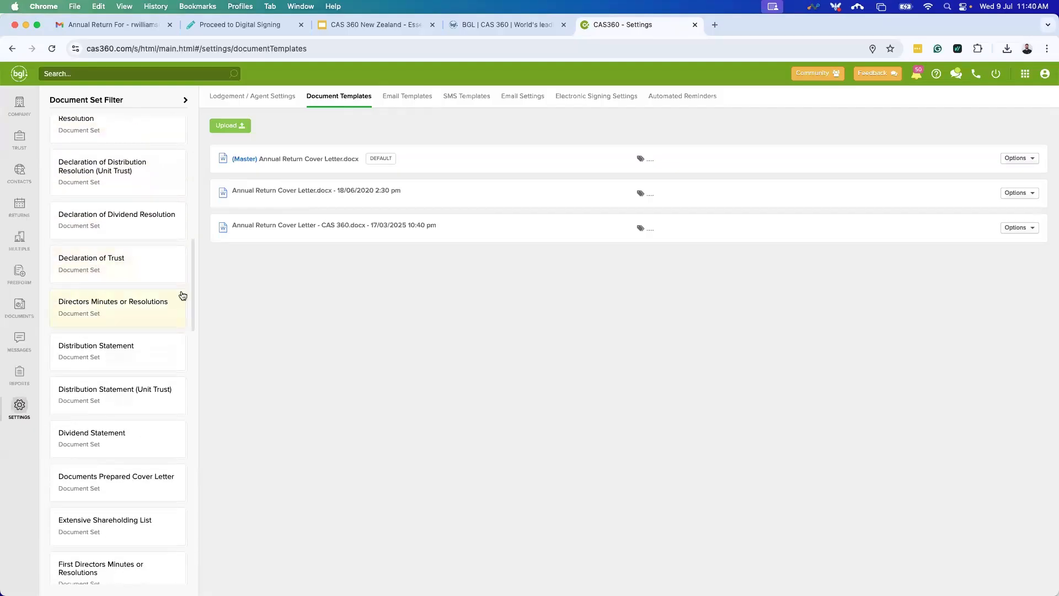
left_click(138, 301)
scroll(119, 336, "down", 5)
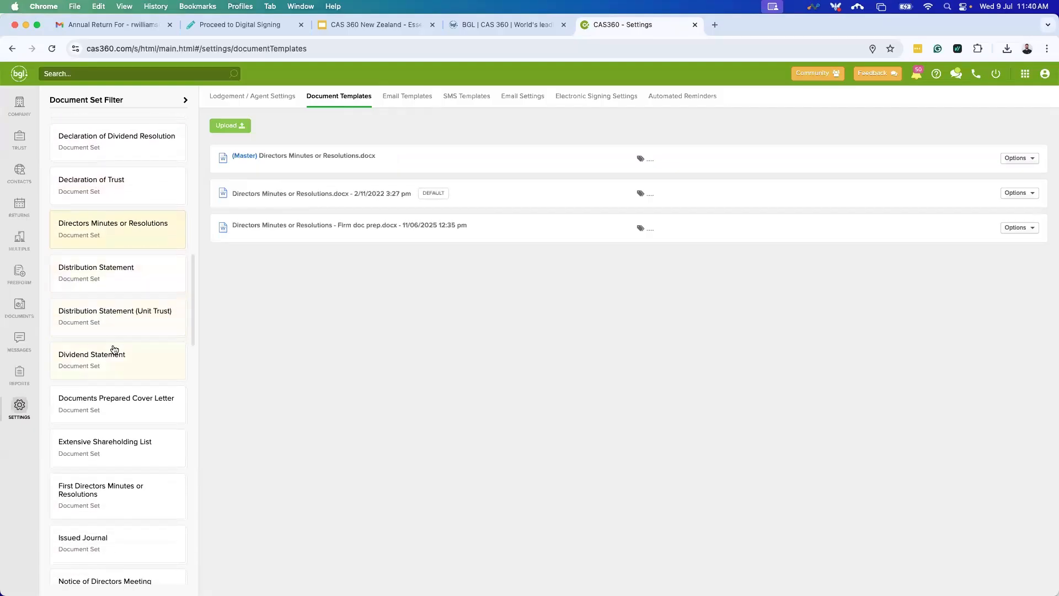
left_click(118, 381)
scroll(126, 385, "down", 2)
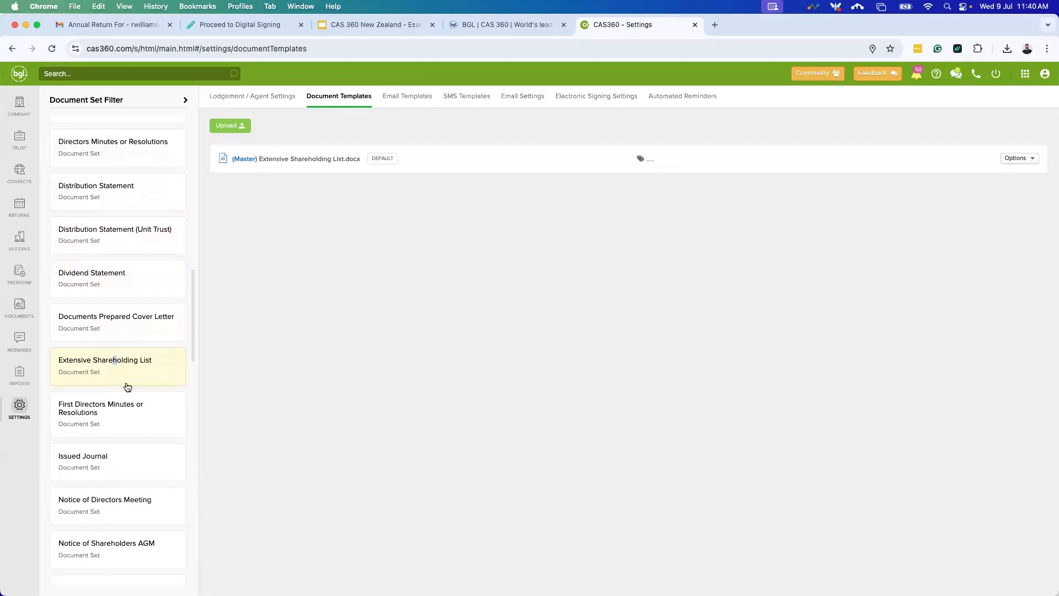
left_click(128, 383)
scroll(94, 478, "down", 1)
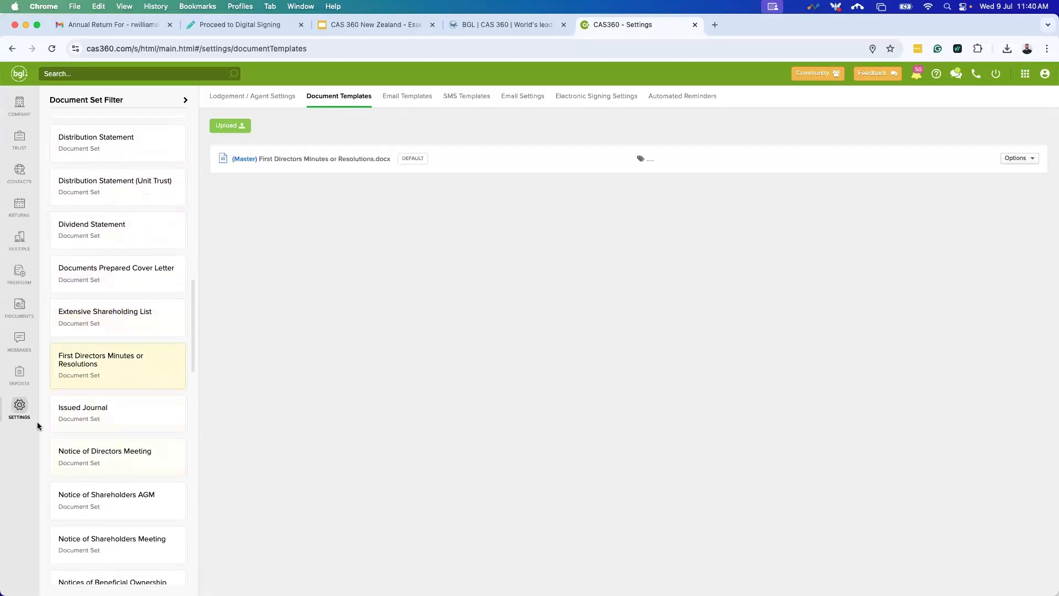
scroll(86, 361, "up", 3)
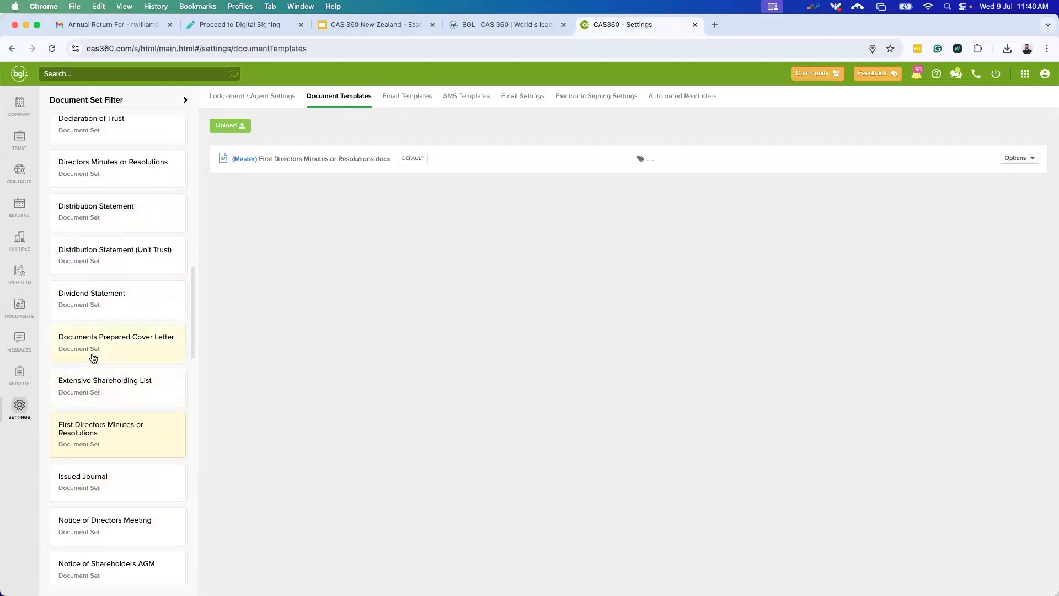
scroll(94, 358, "up", 20)
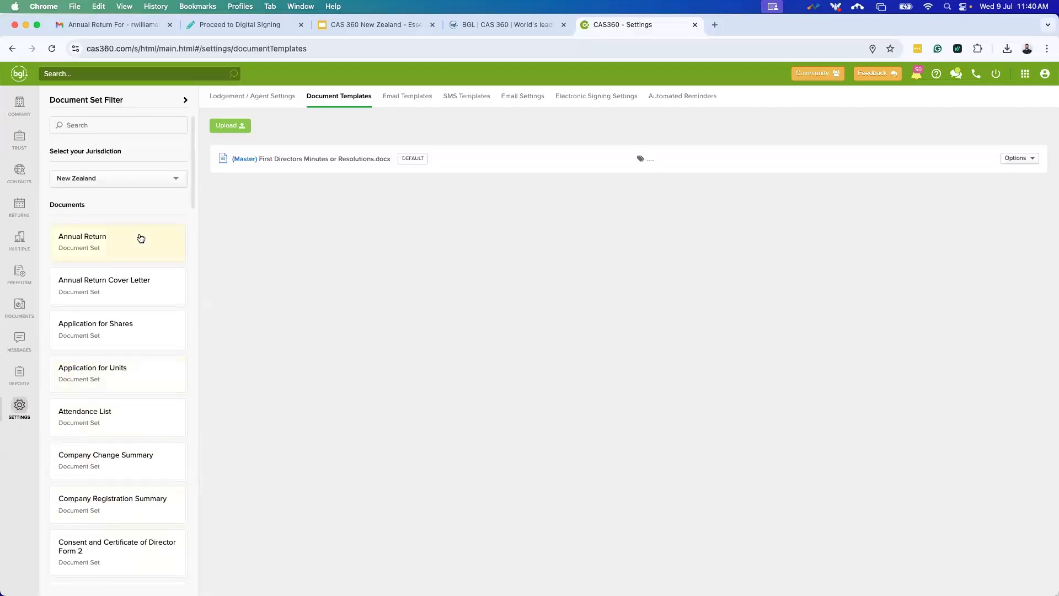
Download the Annual Return master template and open Annual Return.docx (29.1 KB) in Word.
left_click(127, 244)
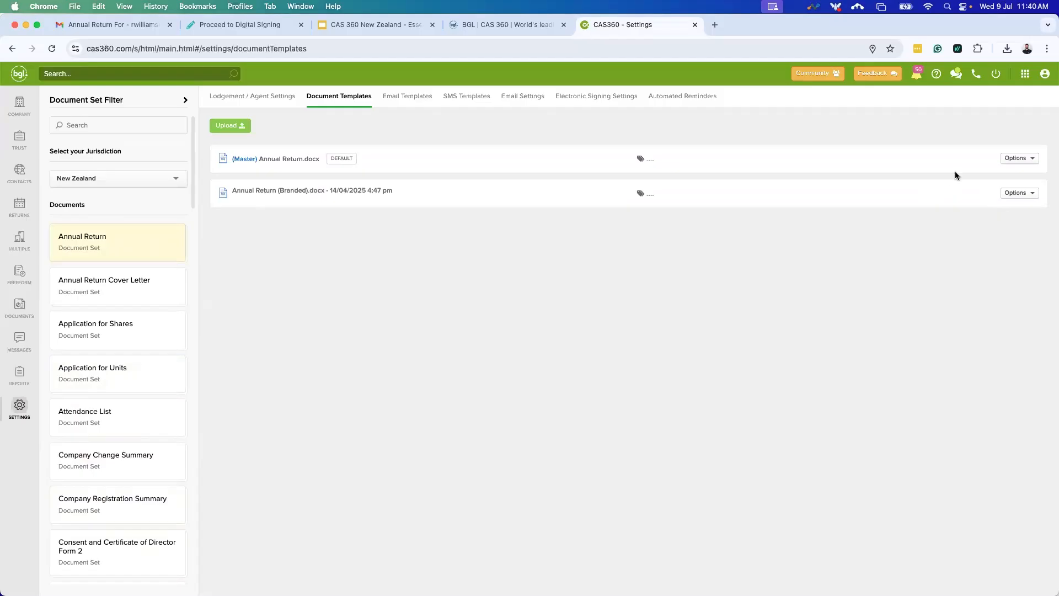
left_click(1030, 161)
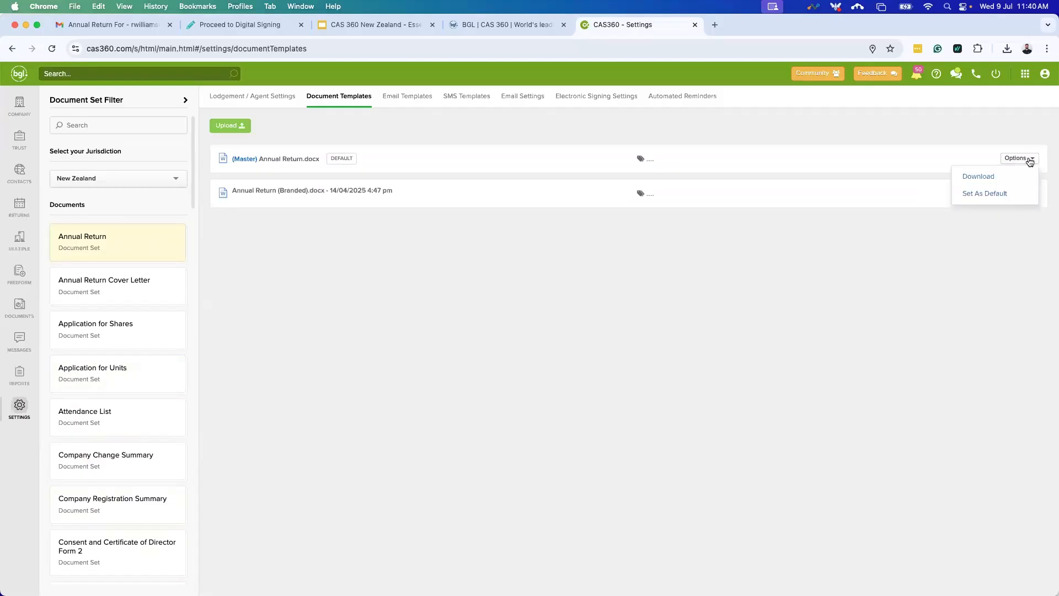
left_click(988, 179)
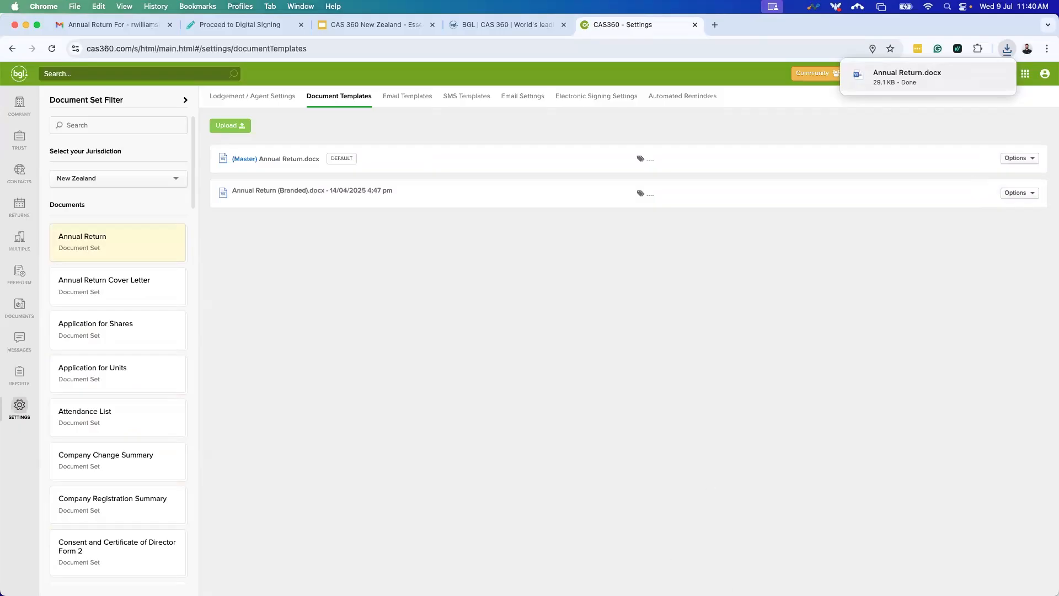
left_click(230, 126)
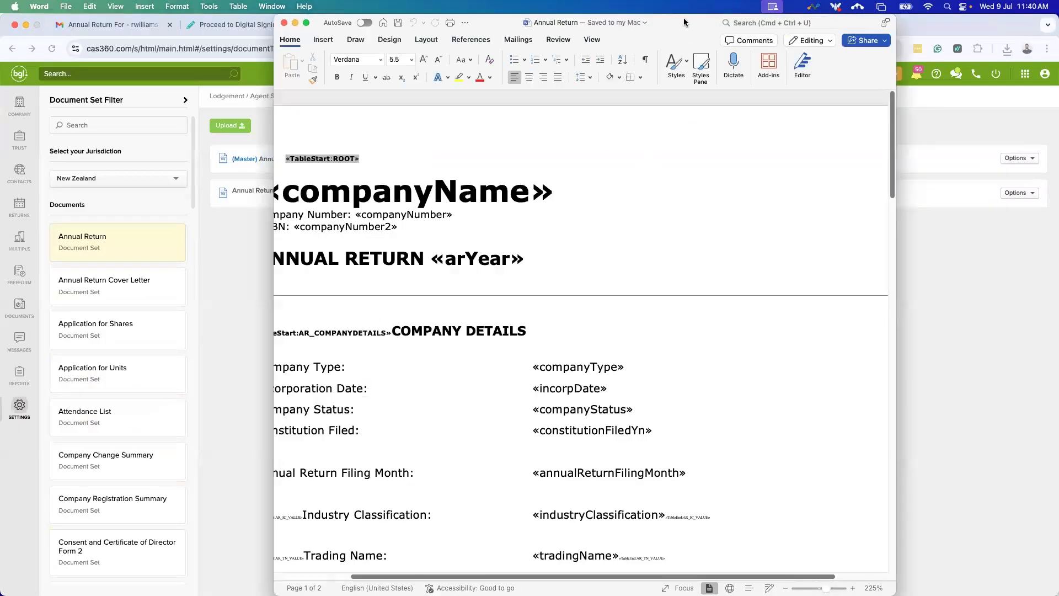
double_click(683, 19)
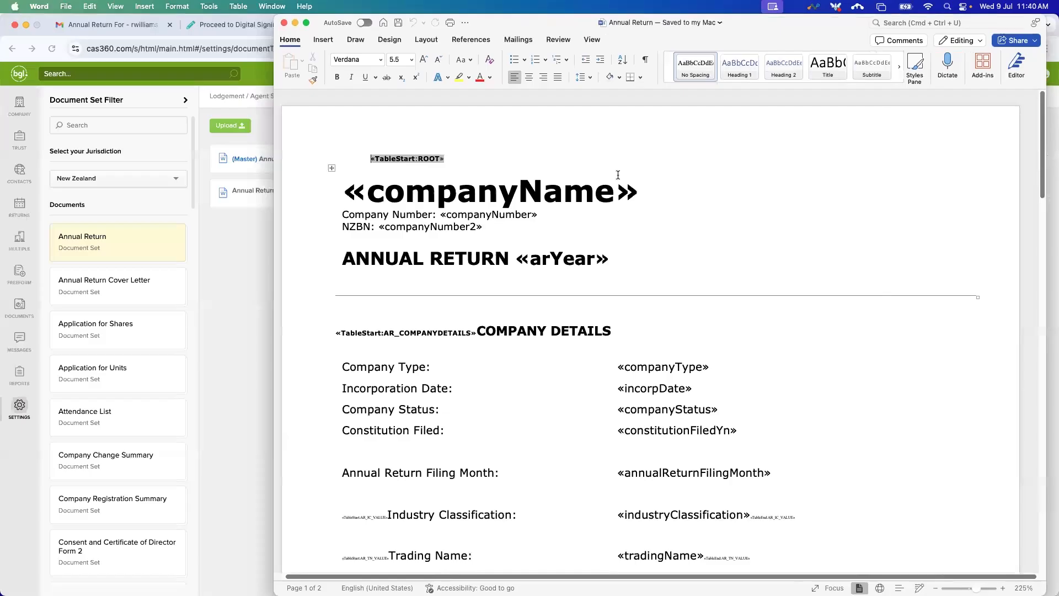
left_click_drag(774, 22, 676, 27)
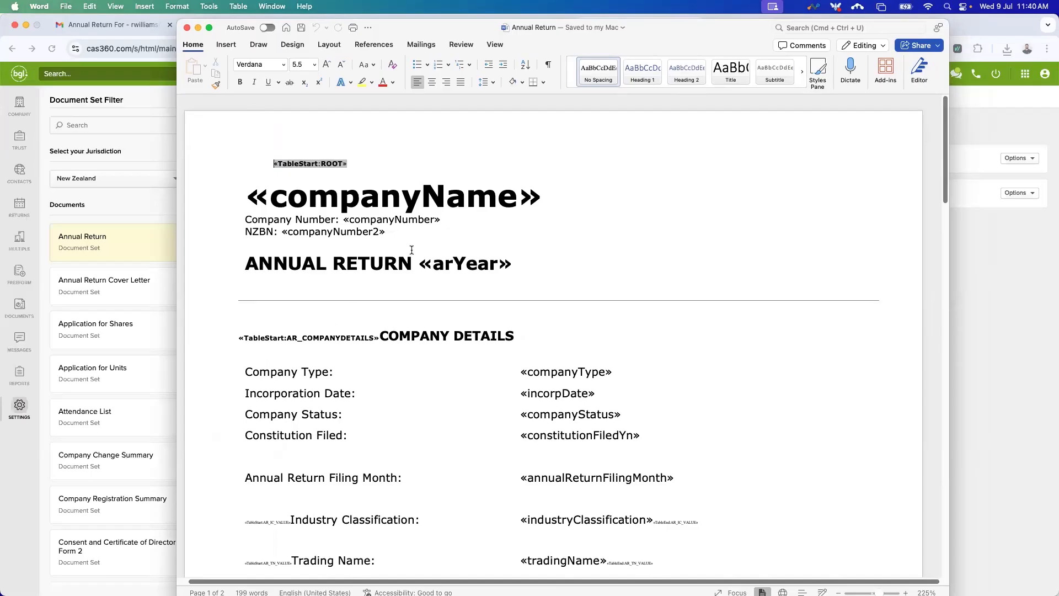
scroll(417, 216, "down", 1)
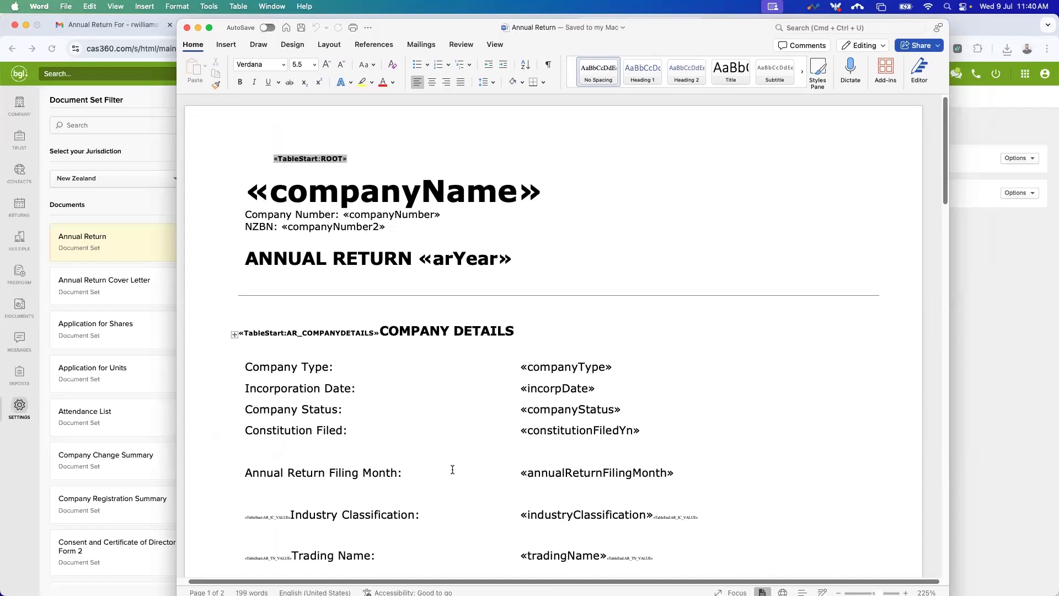
scroll(415, 447, "down", 5)
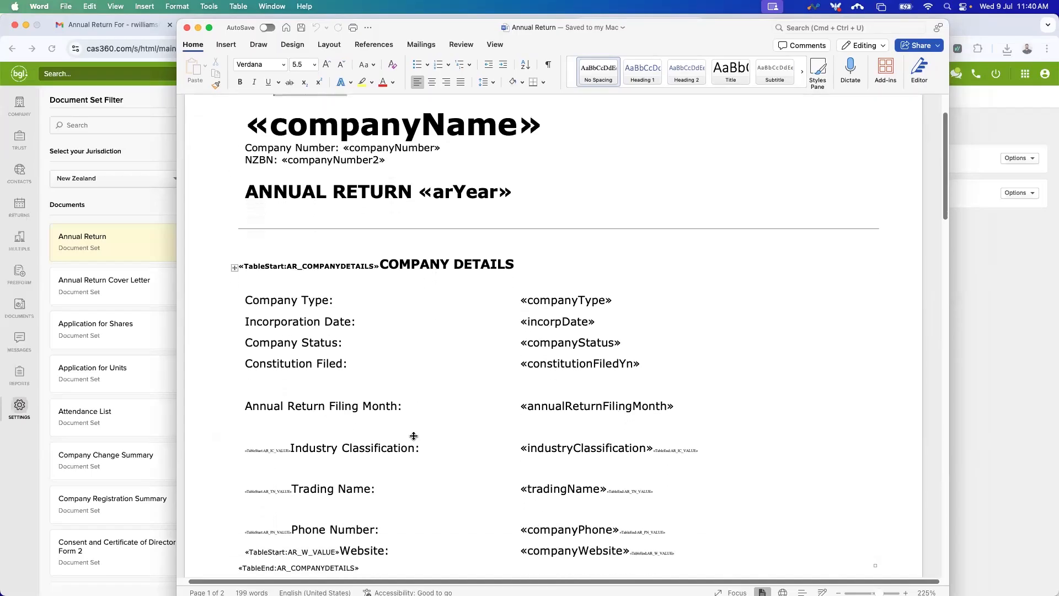
scroll(390, 339, "up", 5)
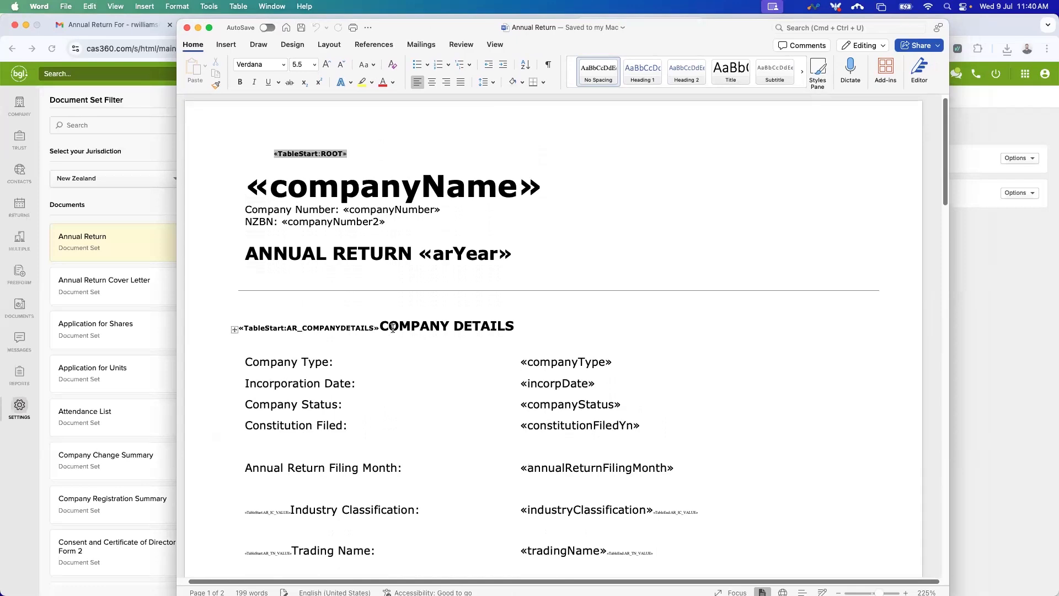
double_click(468, 192)
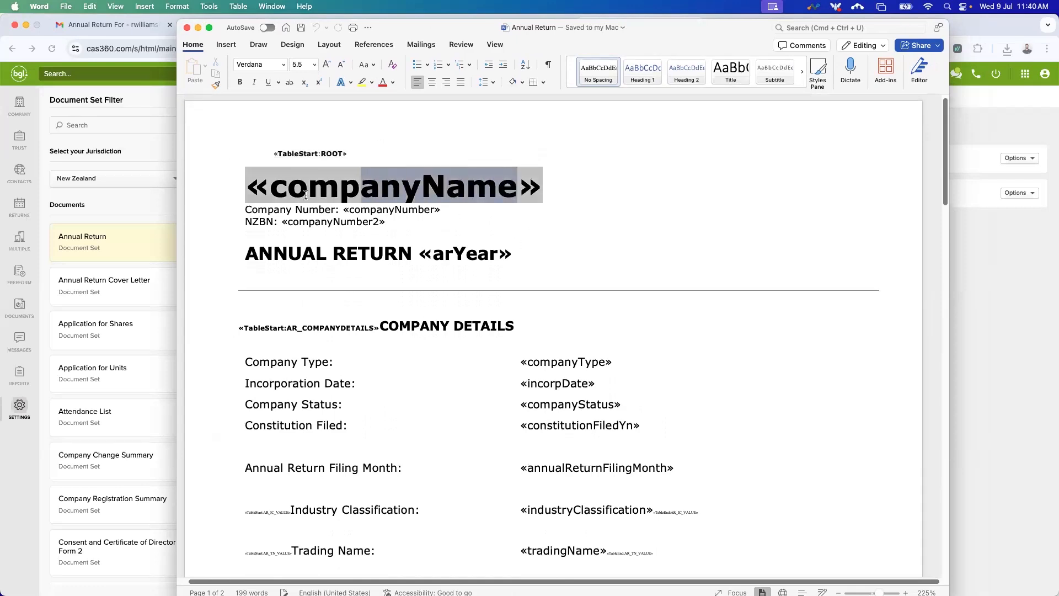
left_click(574, 234)
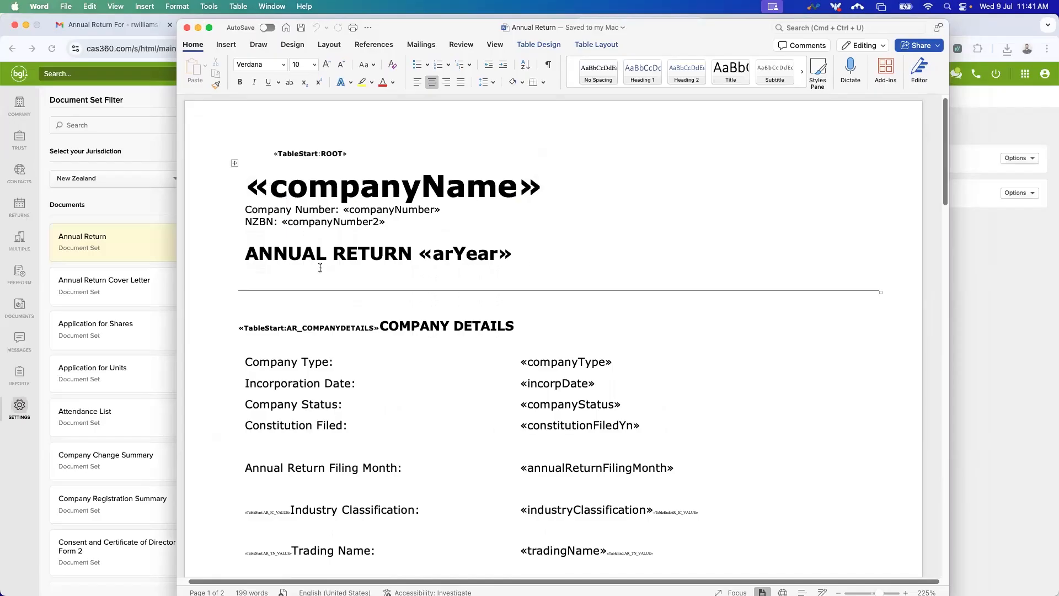
scroll(441, 260, "down", 1)
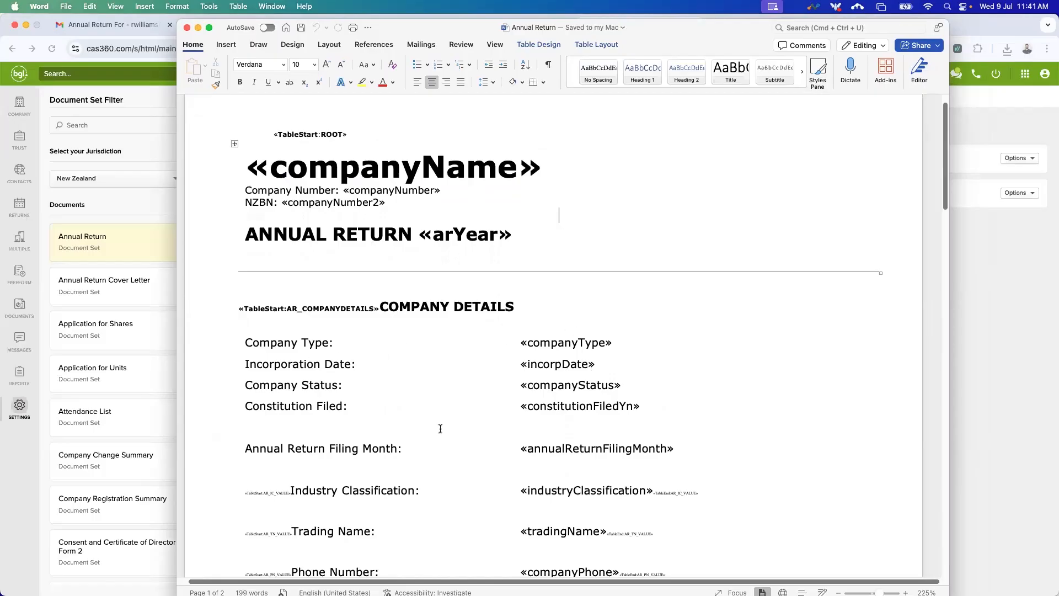
scroll(616, 384, "down", 4)
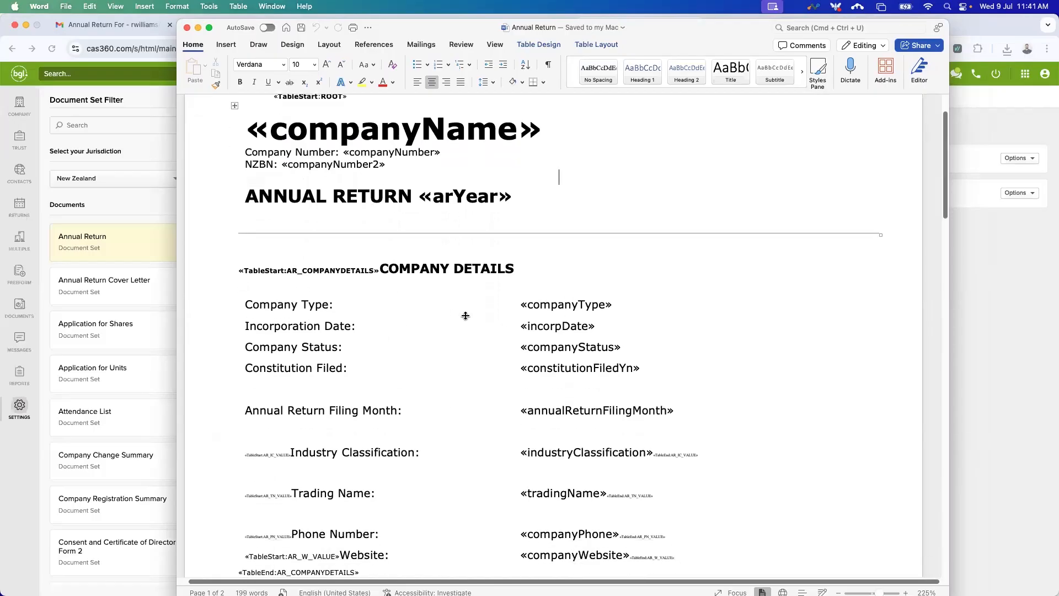
scroll(531, 321, "down", 2)
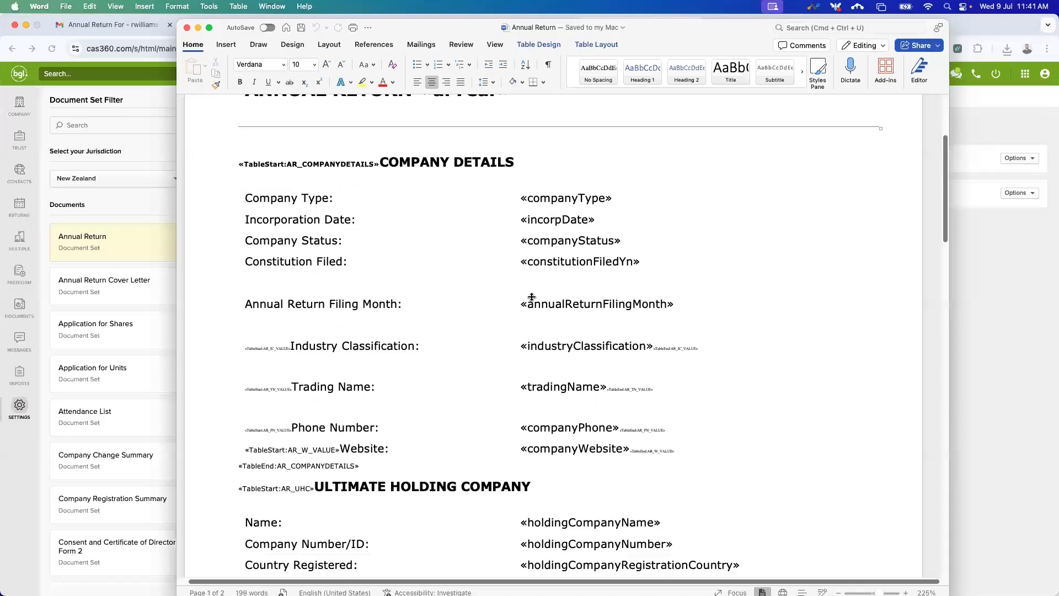
scroll(523, 290, "down", 2)
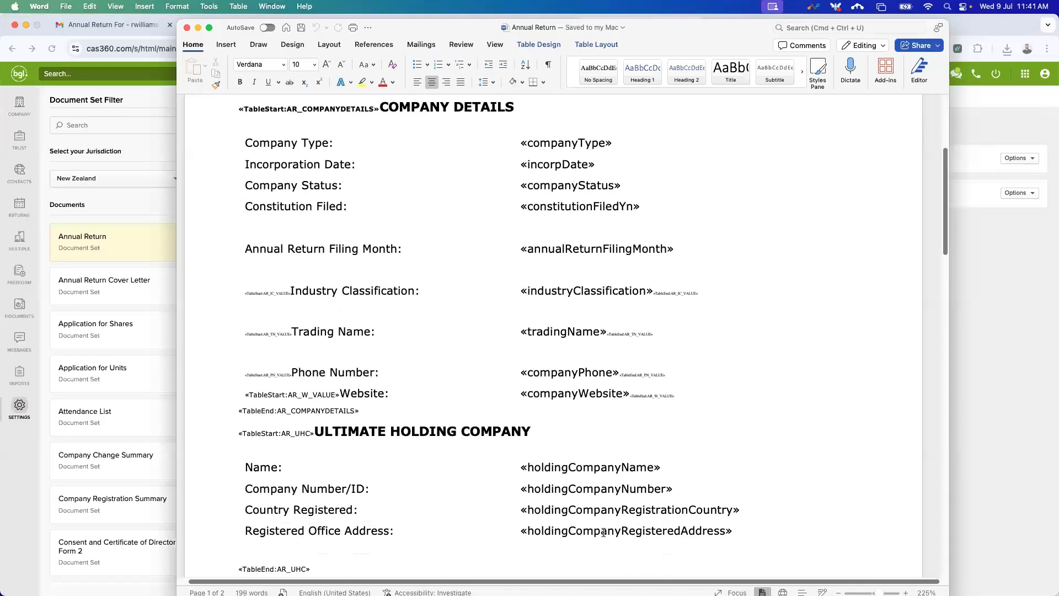
scroll(605, 531, "down", 4)
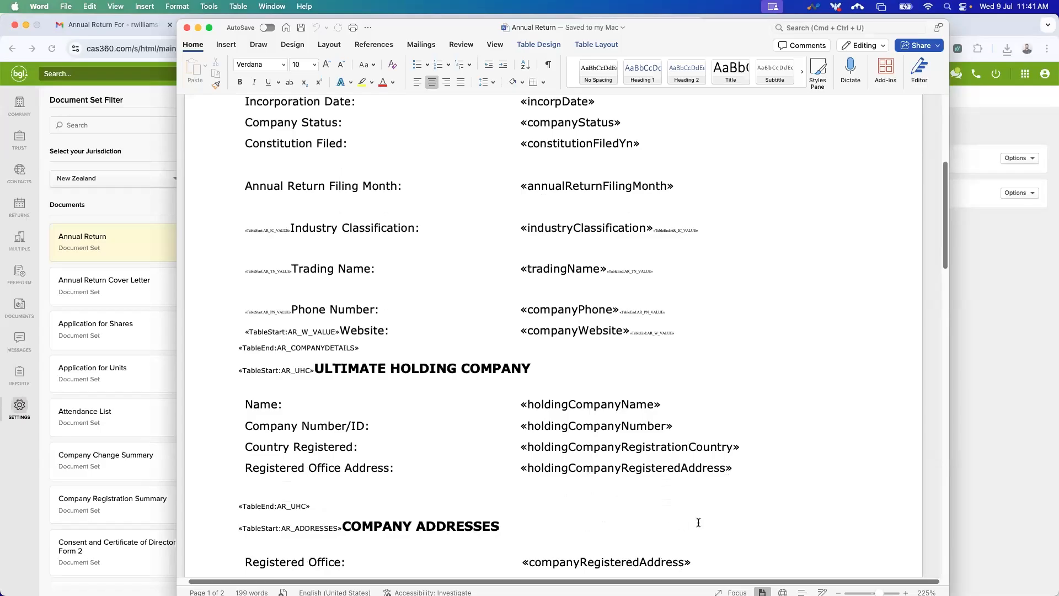
scroll(649, 511, "down", 1)
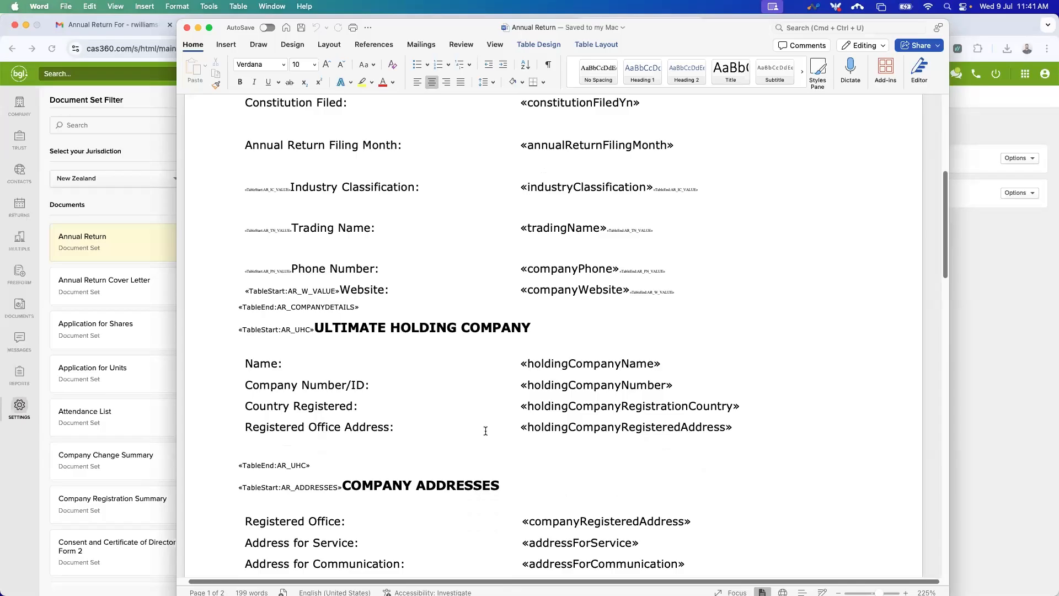
scroll(485, 431, "down", 5)
scroll(474, 428, "down", 10)
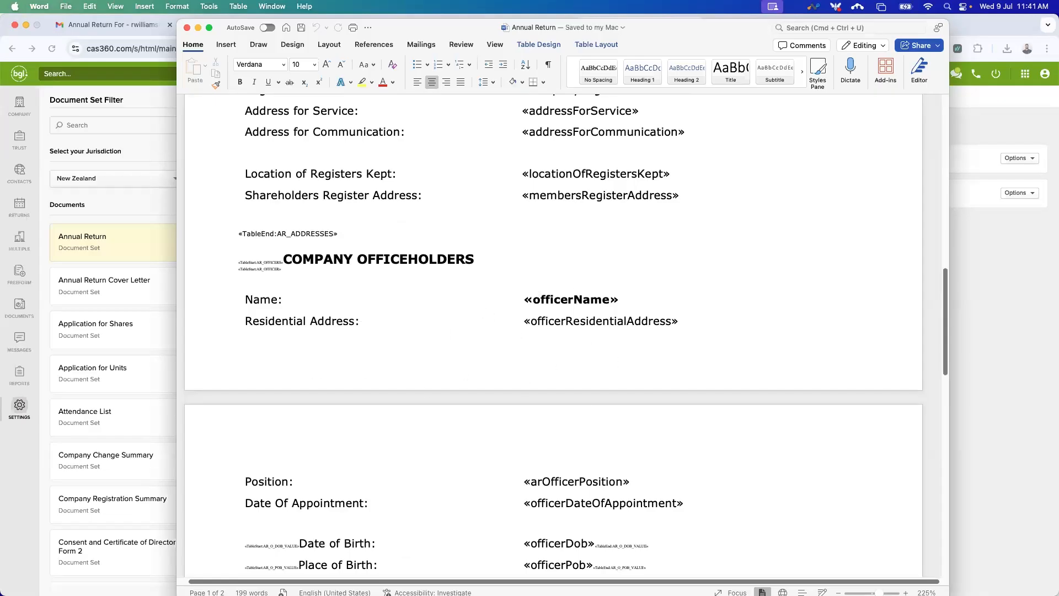
scroll(485, 472, "down", 2)
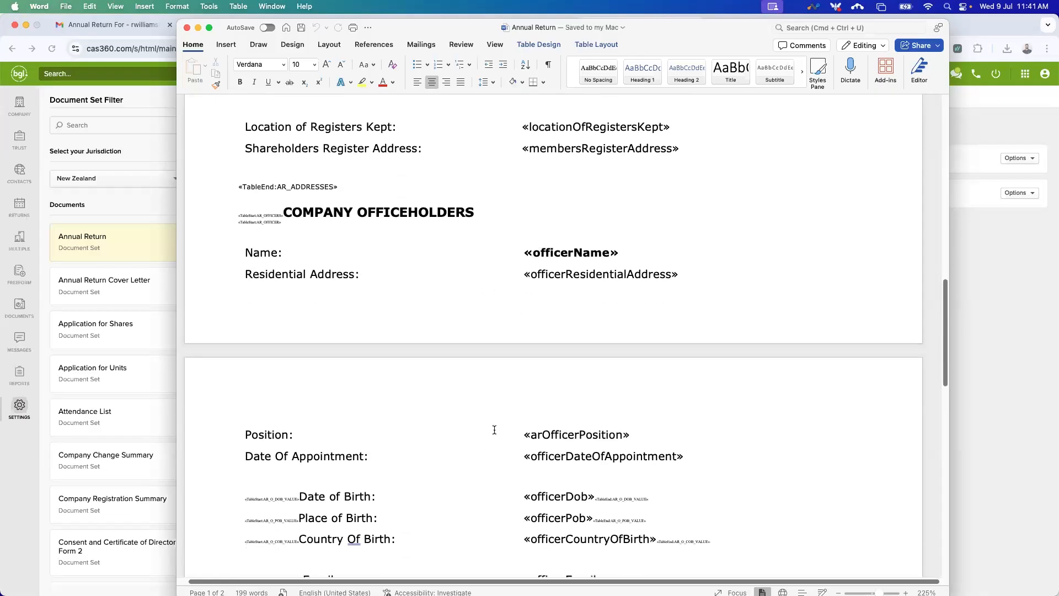
scroll(572, 439, "down", 3)
scroll(558, 456, "down", 8)
scroll(558, 456, "down", 5)
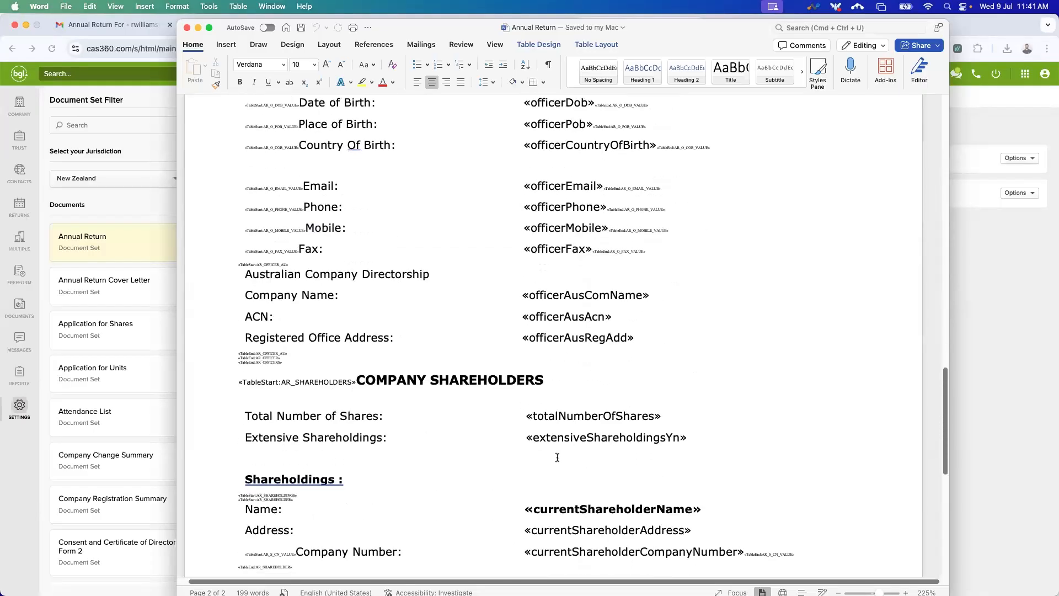
scroll(558, 457, "up", 6)
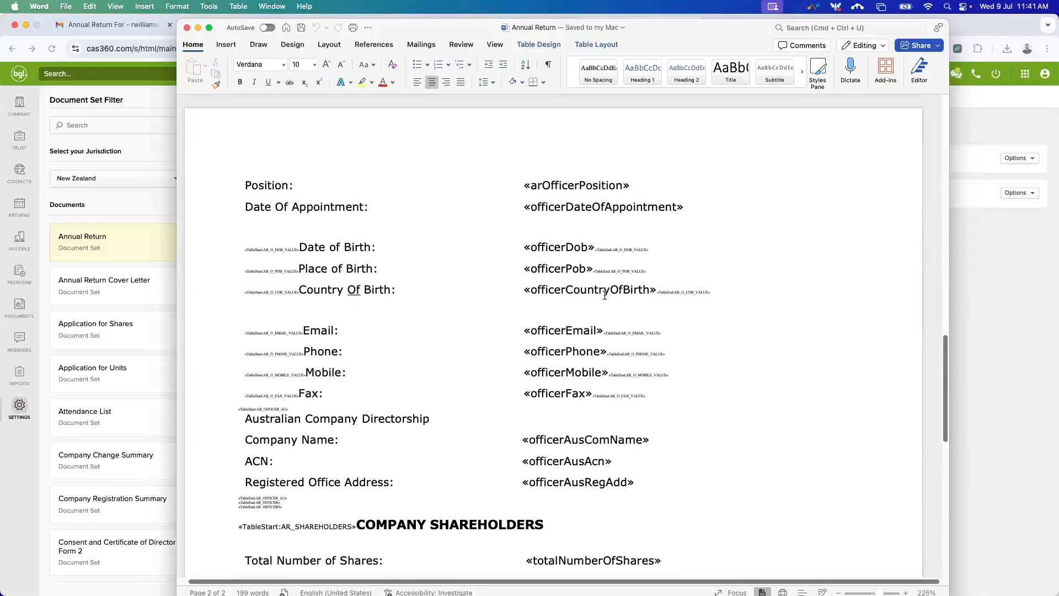
Minimize Word and open the Annual Return codes article from the New Zealand CAS 360 Dictionary.
left_click(198, 29)
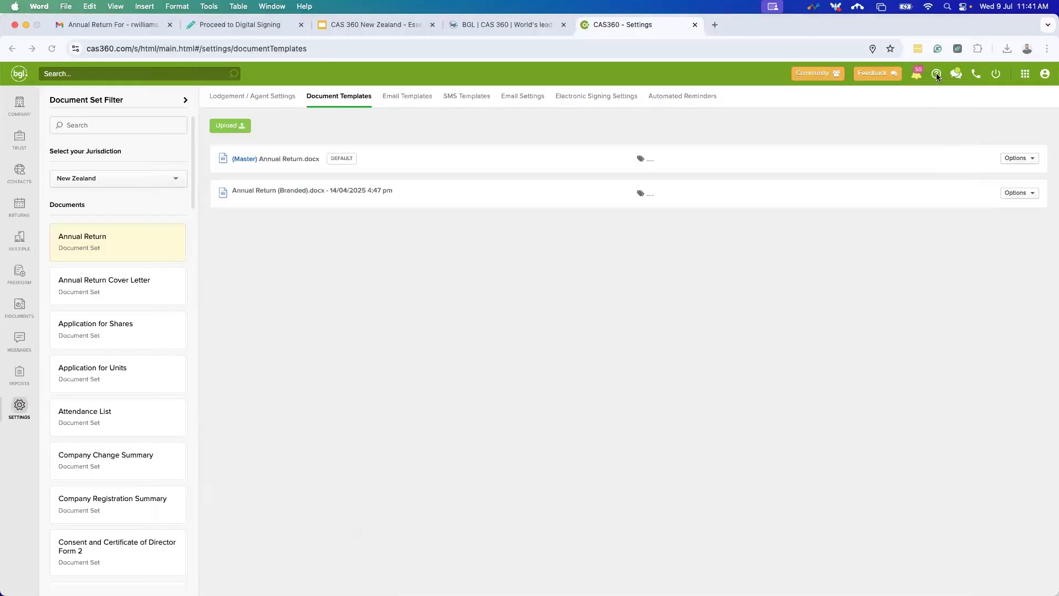
left_click(936, 74)
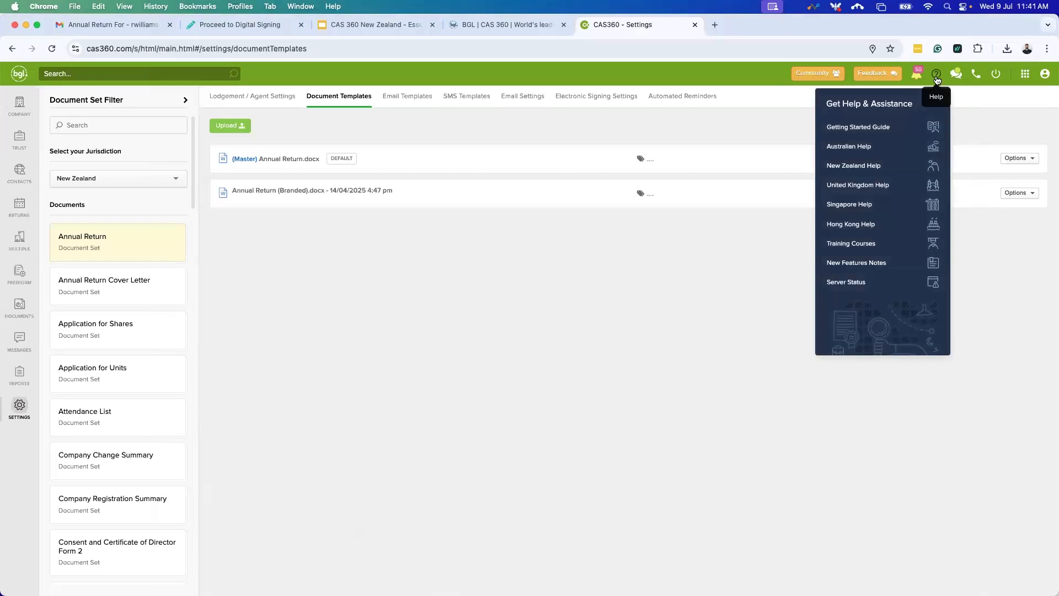
left_click(879, 169)
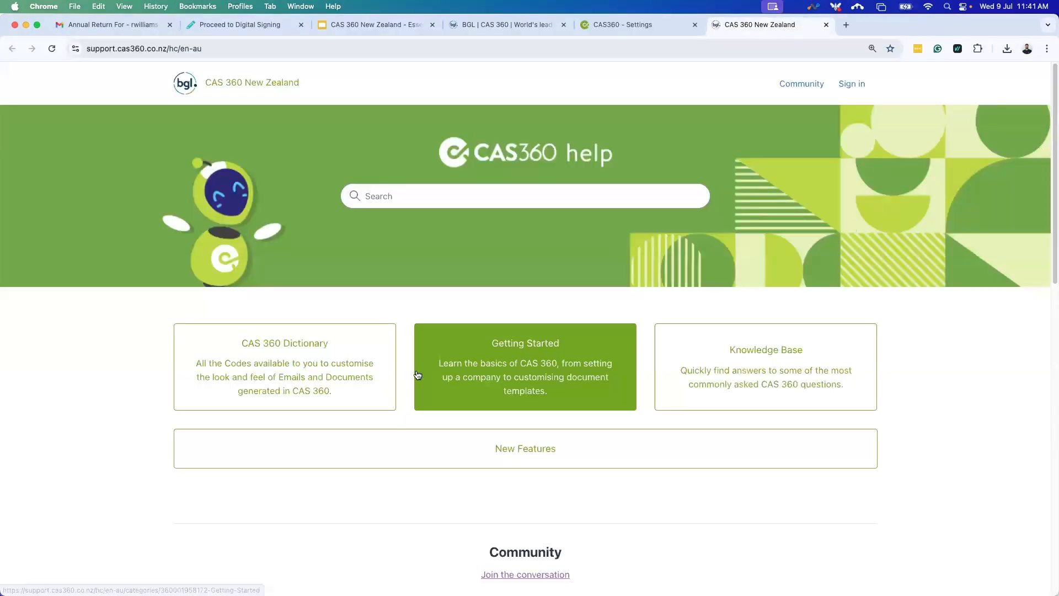
left_click(338, 375)
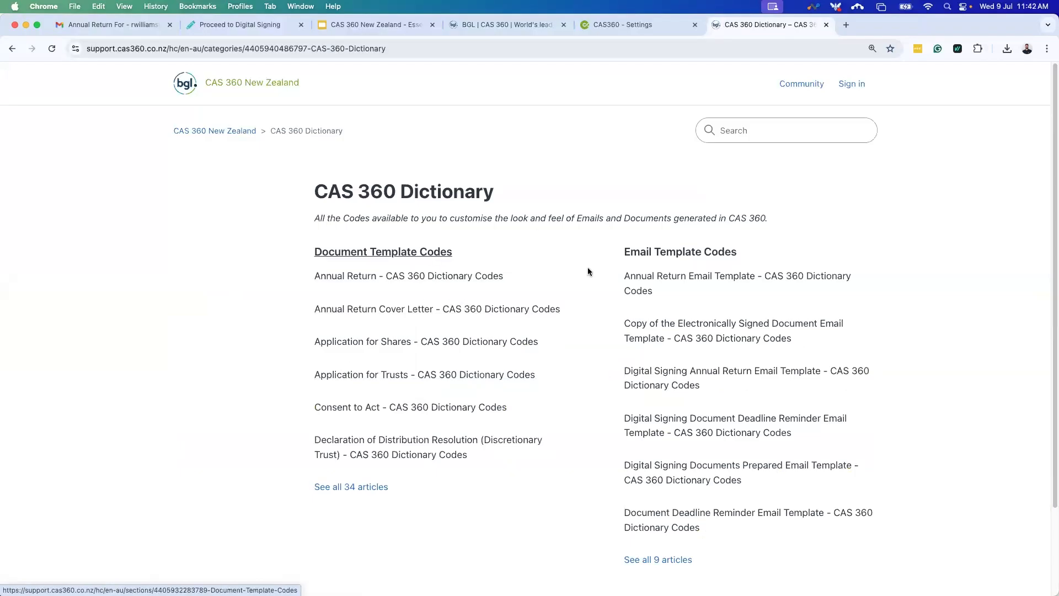
left_click(451, 281)
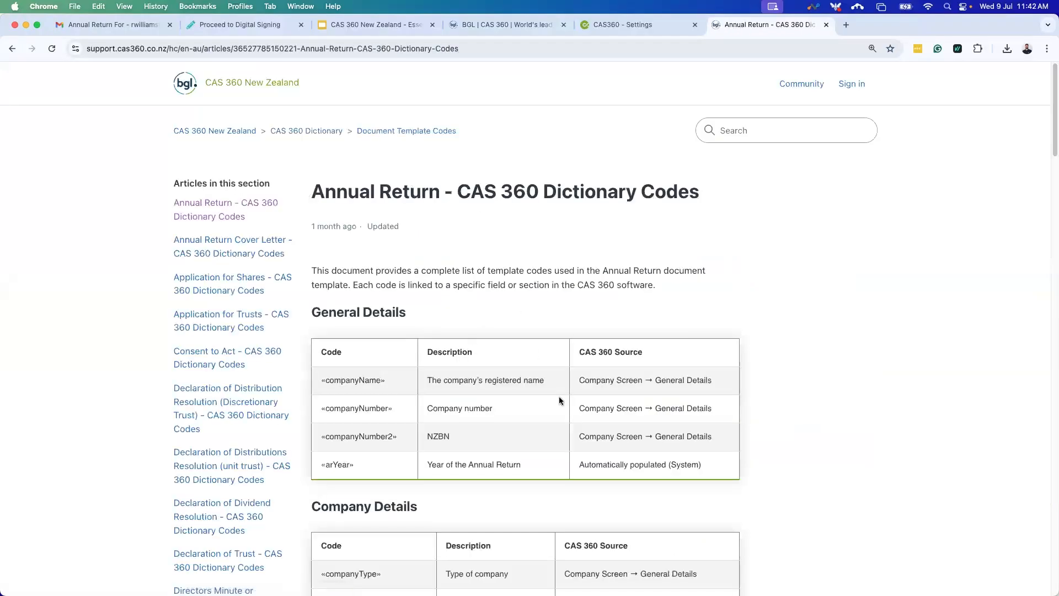
Read through the Annual Return code tables, including holdingCompanyName and the Company Addresses codes.
scroll(372, 311, "down", 3)
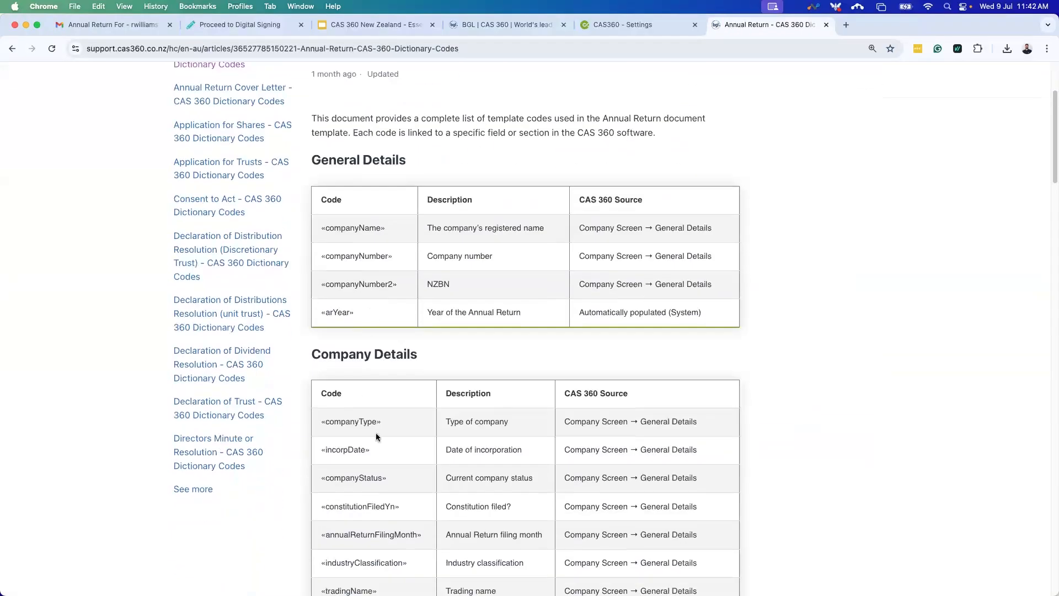
scroll(362, 423, "down", 4)
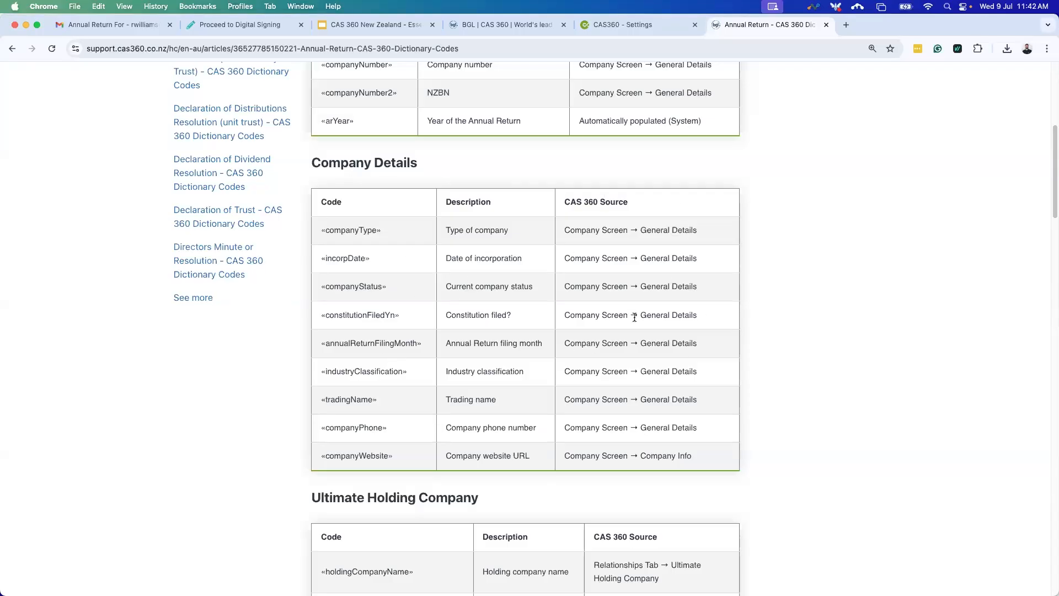
scroll(485, 378, "down", 1)
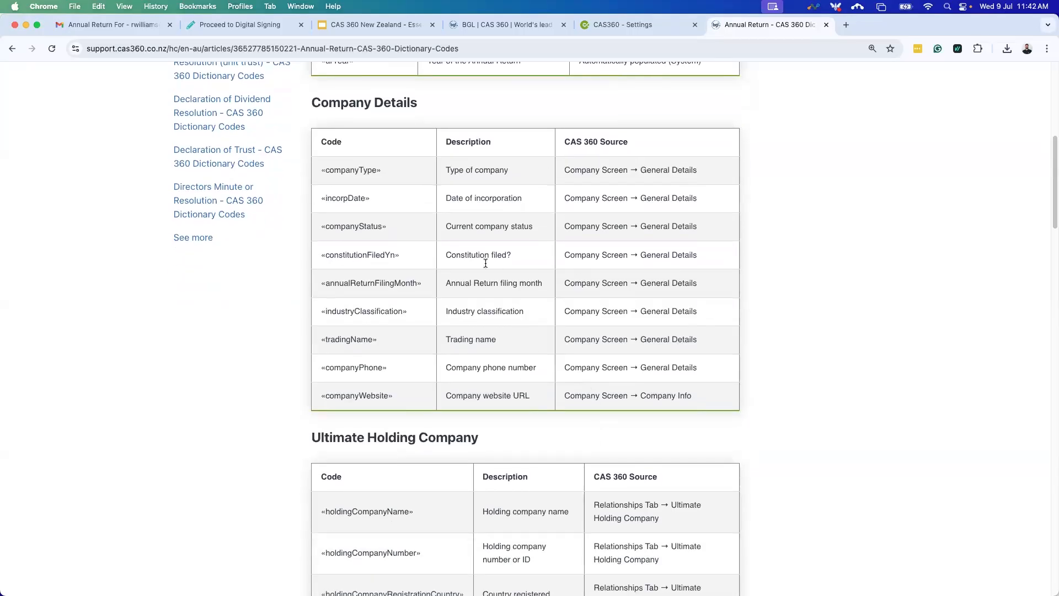
scroll(444, 354, "down", 1)
scroll(446, 355, "down", 1)
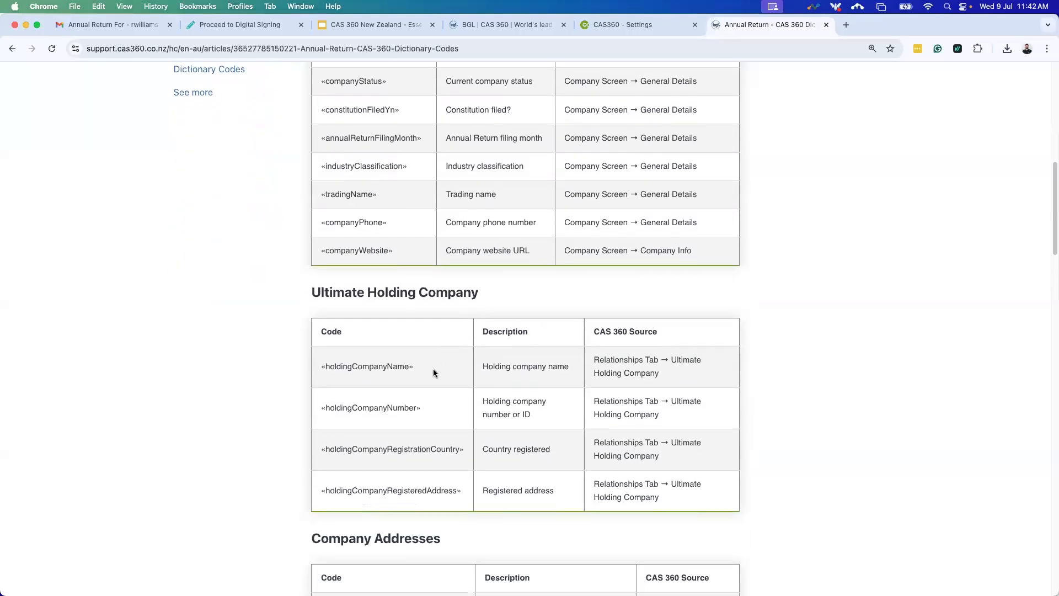
left_click_drag(363, 368, 320, 370)
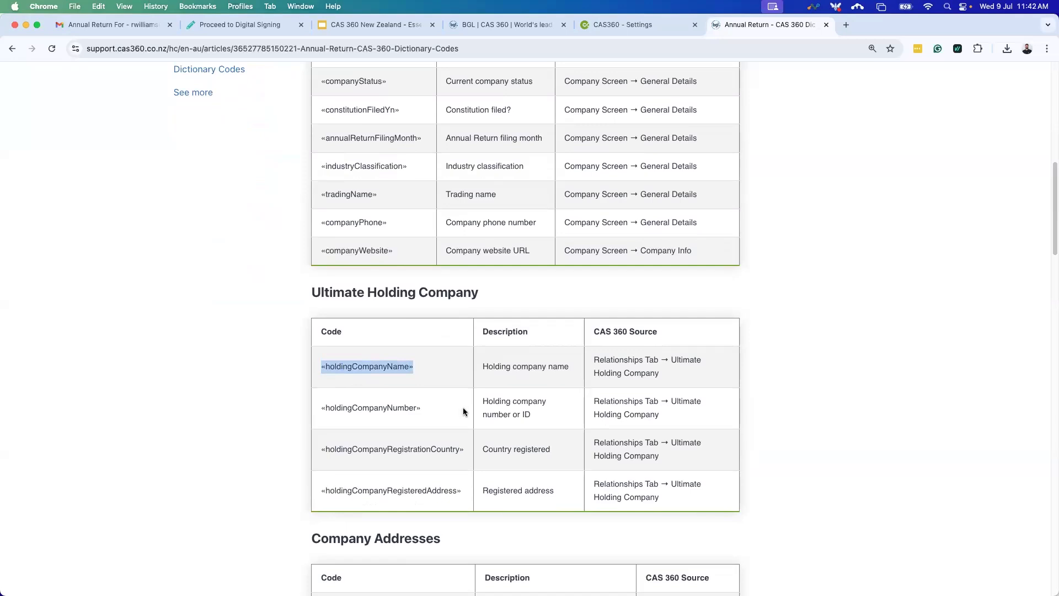
scroll(353, 331, "down", 1)
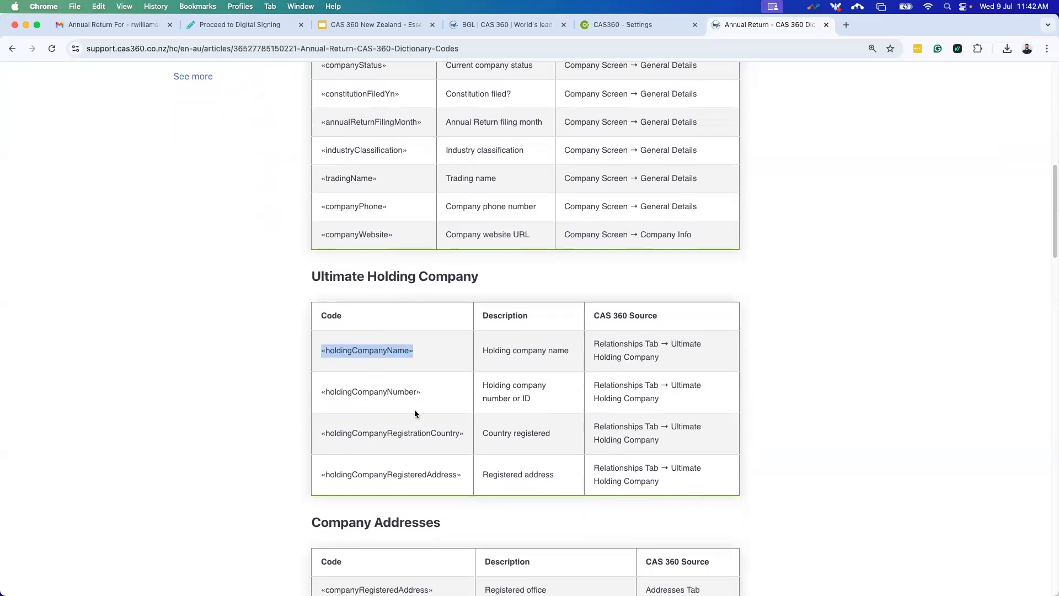
scroll(414, 414, "down", 1)
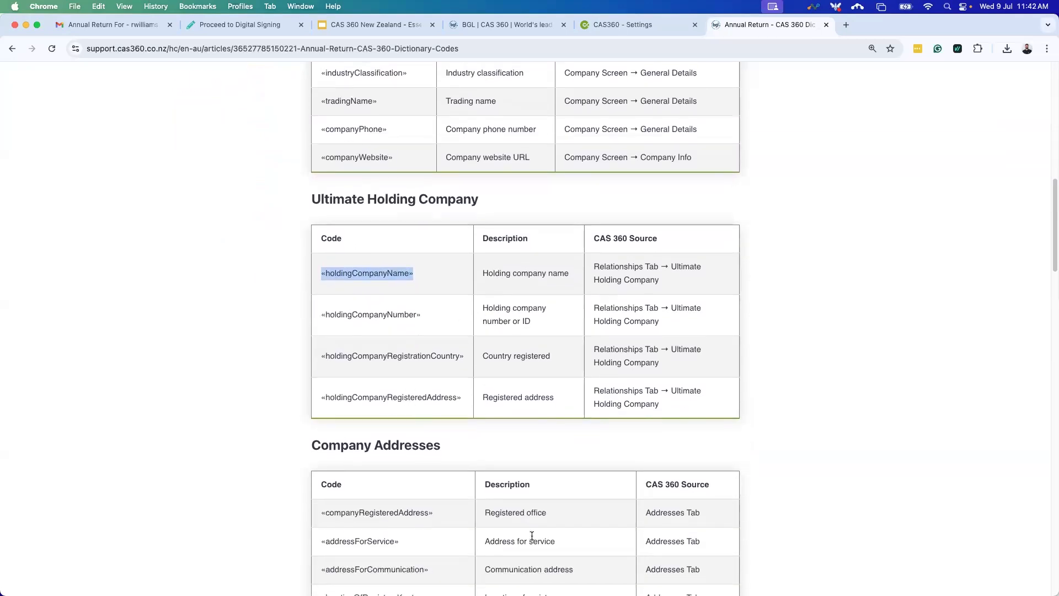
scroll(447, 461, "down", 3)
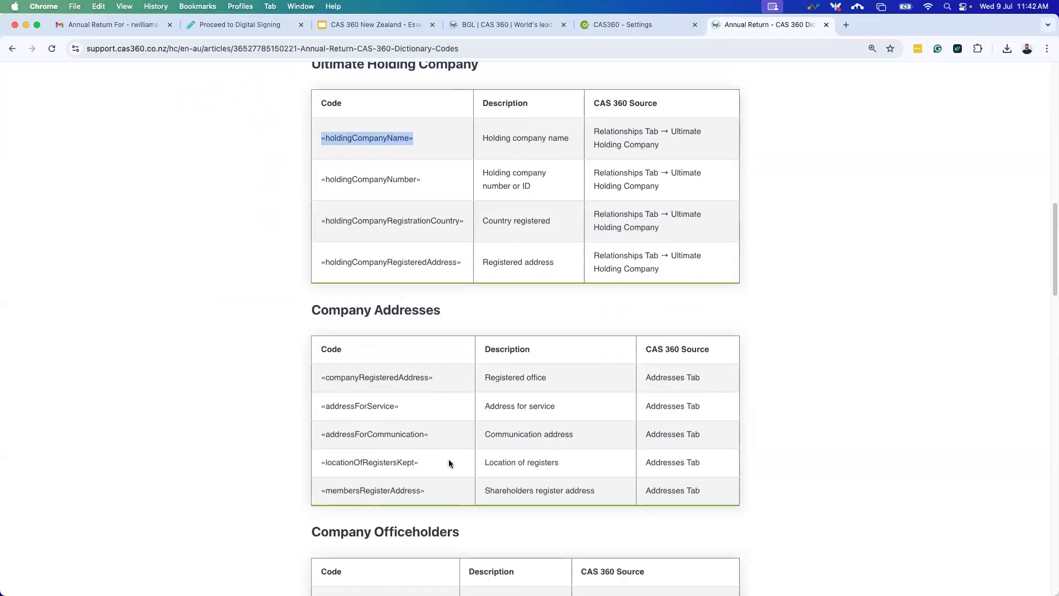
scroll(431, 466, "down", 1)
left_click_drag(332, 313, 534, 423)
left_click(452, 334)
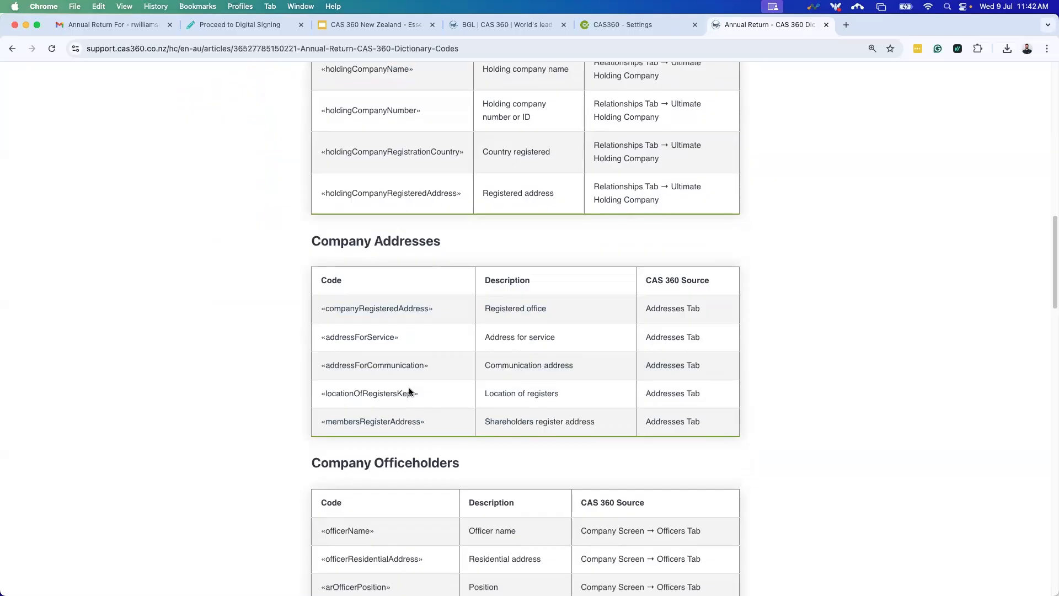
scroll(408, 393, "down", 10)
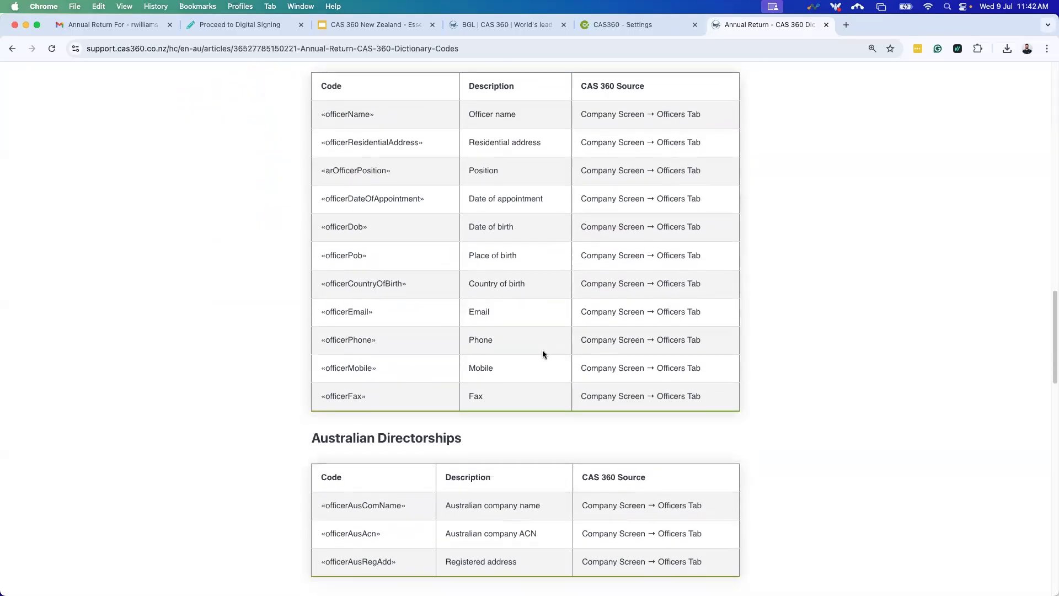
scroll(464, 347, "down", 6)
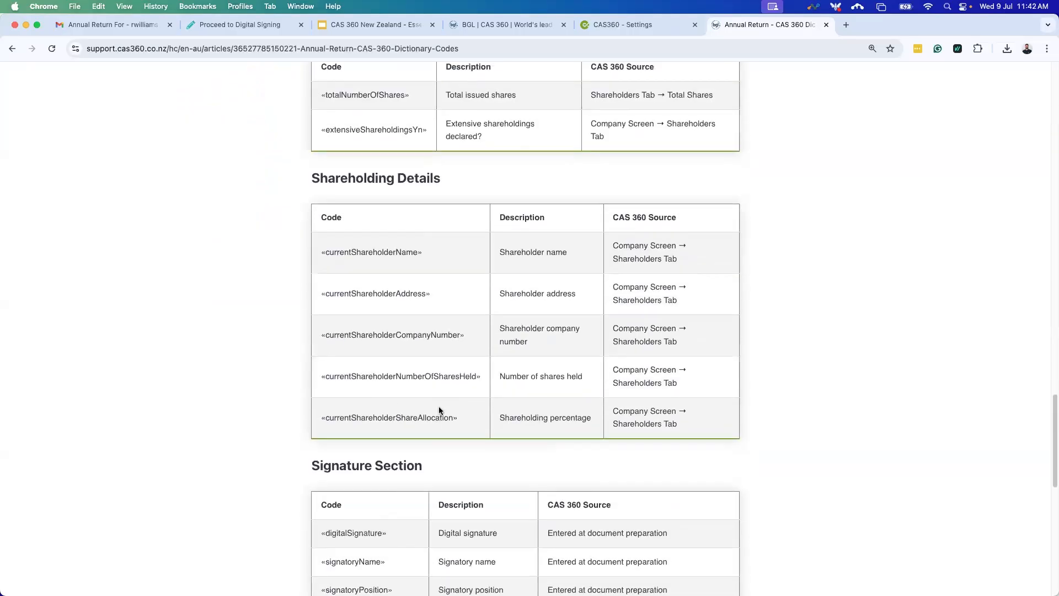
Close the dictionary article, cancel the template file upload, and show the Email Templates settings.
left_click(826, 26)
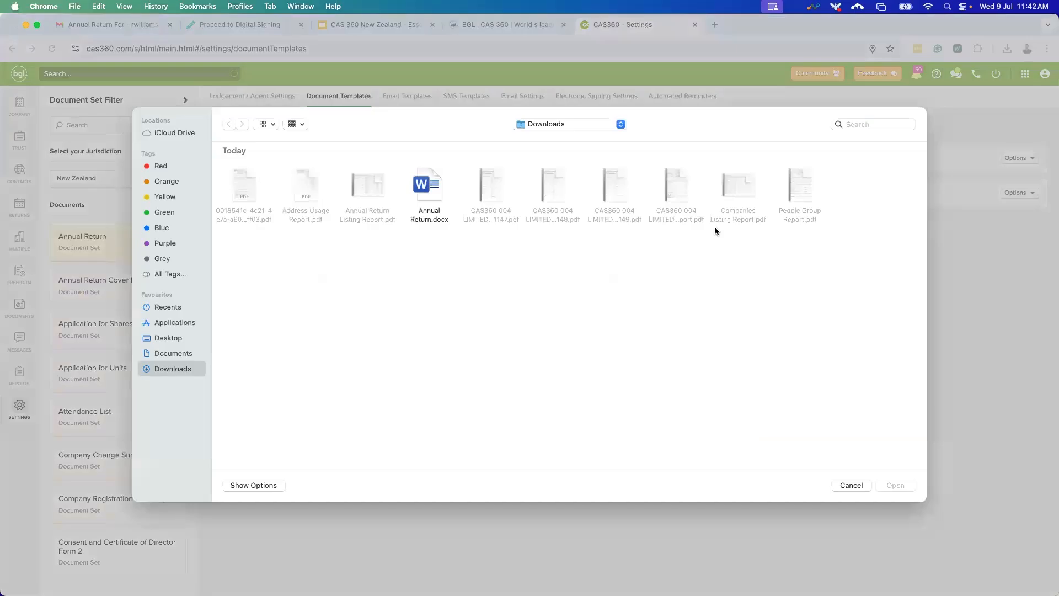
left_click(853, 486)
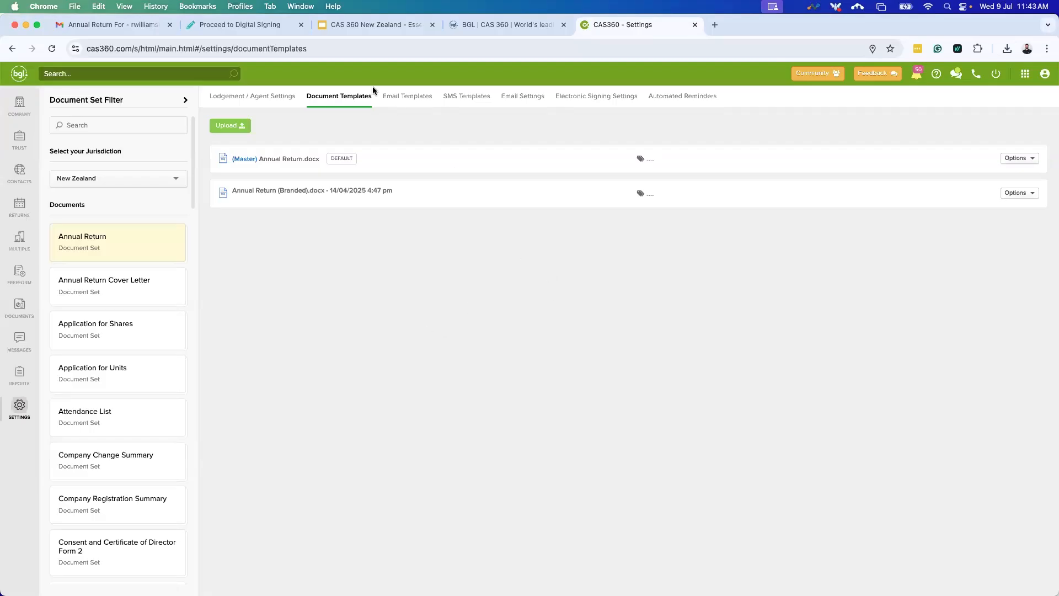
left_click(408, 99)
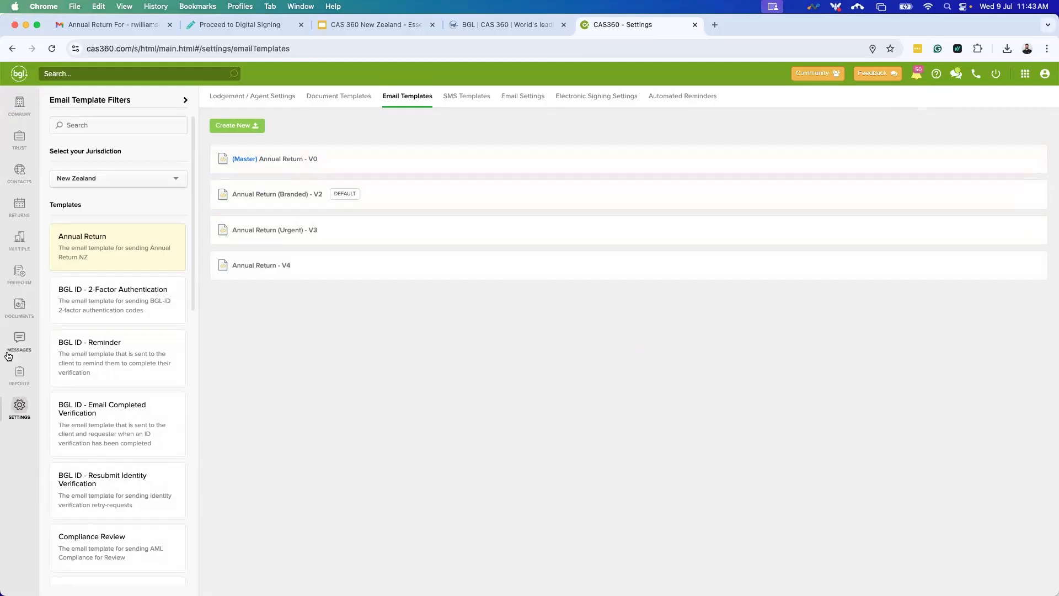
Open the Annual Return (Branded) - V2 email template and review its subject, body and logo.
left_click(432, 200)
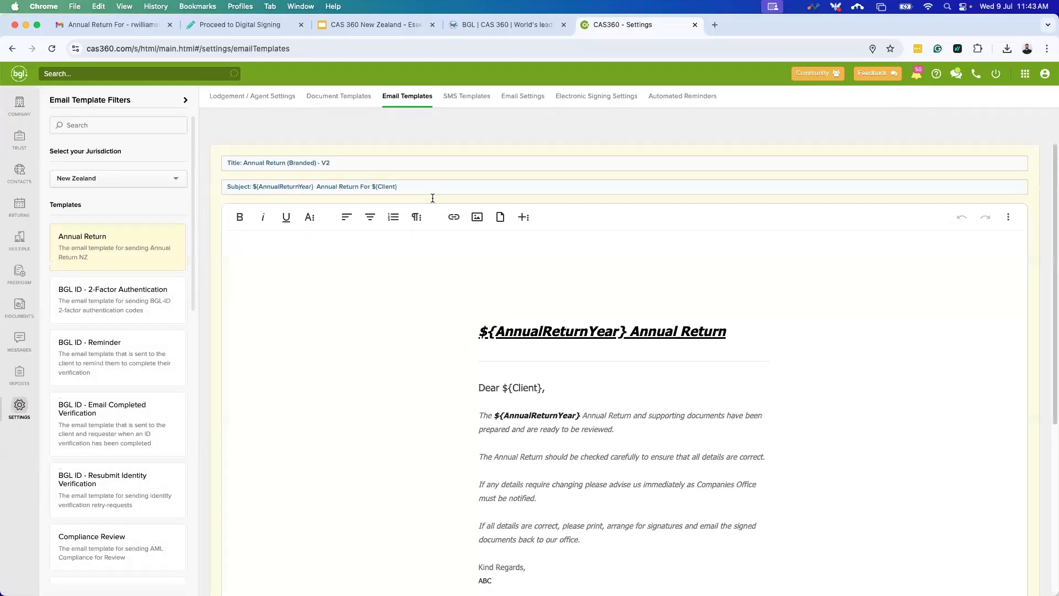
scroll(626, 329, "down", 5)
scroll(515, 448, "up", 5)
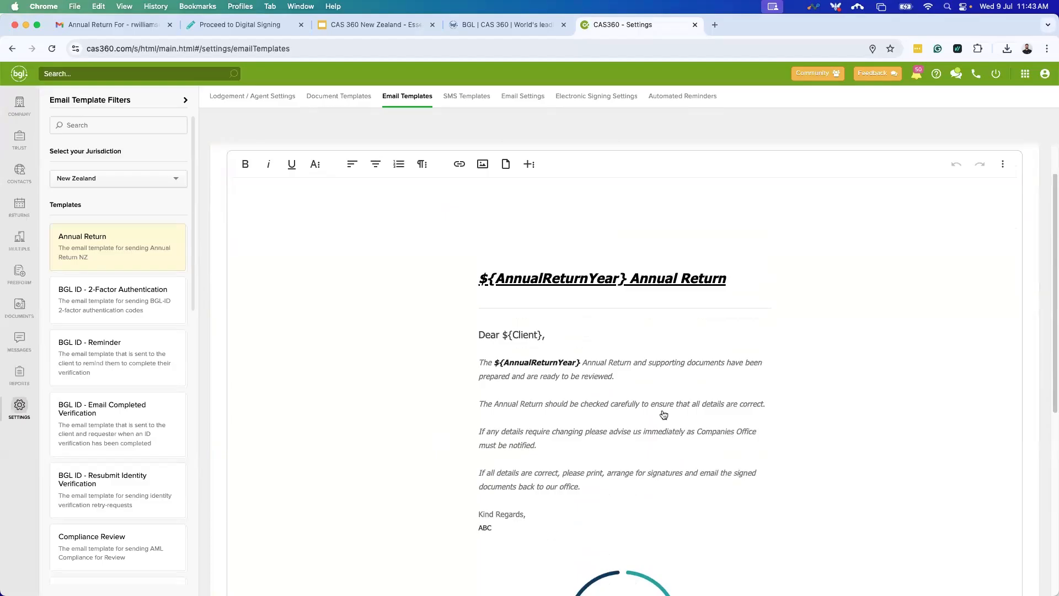
scroll(712, 469, "down", 5)
scroll(612, 397, "up", 5)
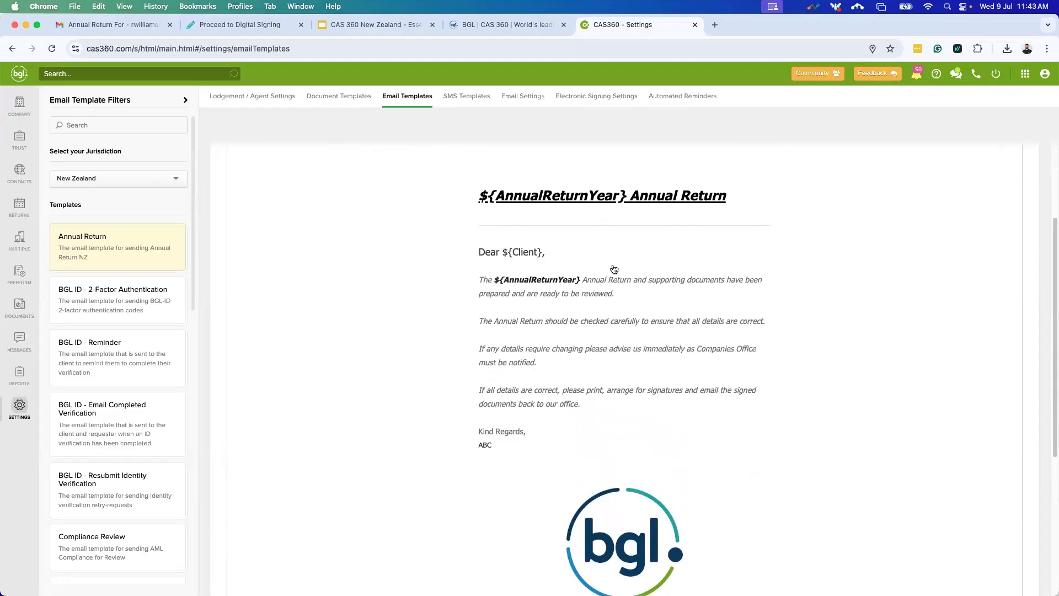
scroll(644, 425, "down", 3)
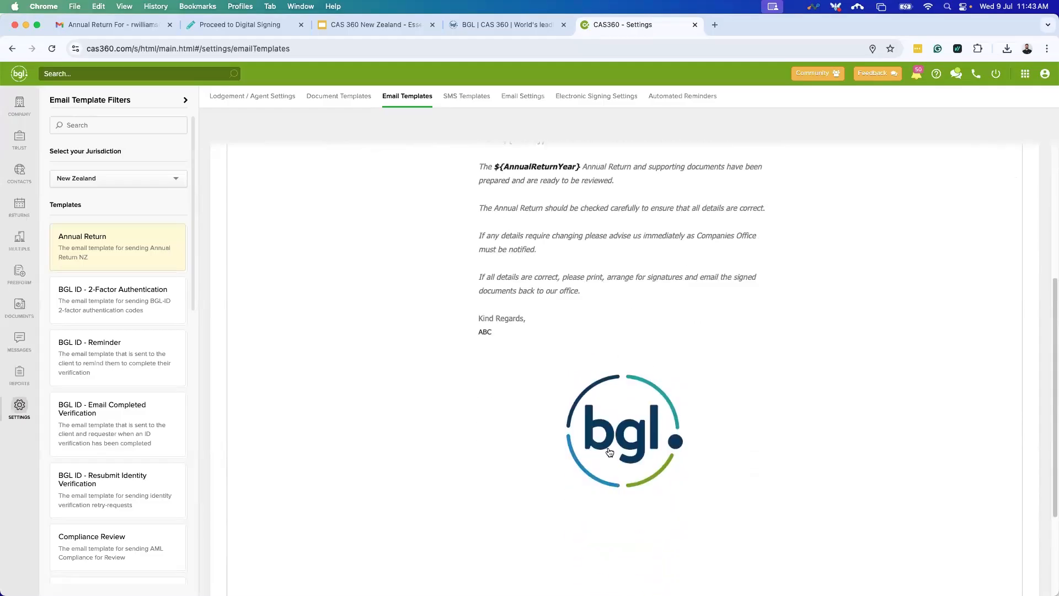
scroll(624, 466, "up", 2)
scroll(534, 472, "up", 3)
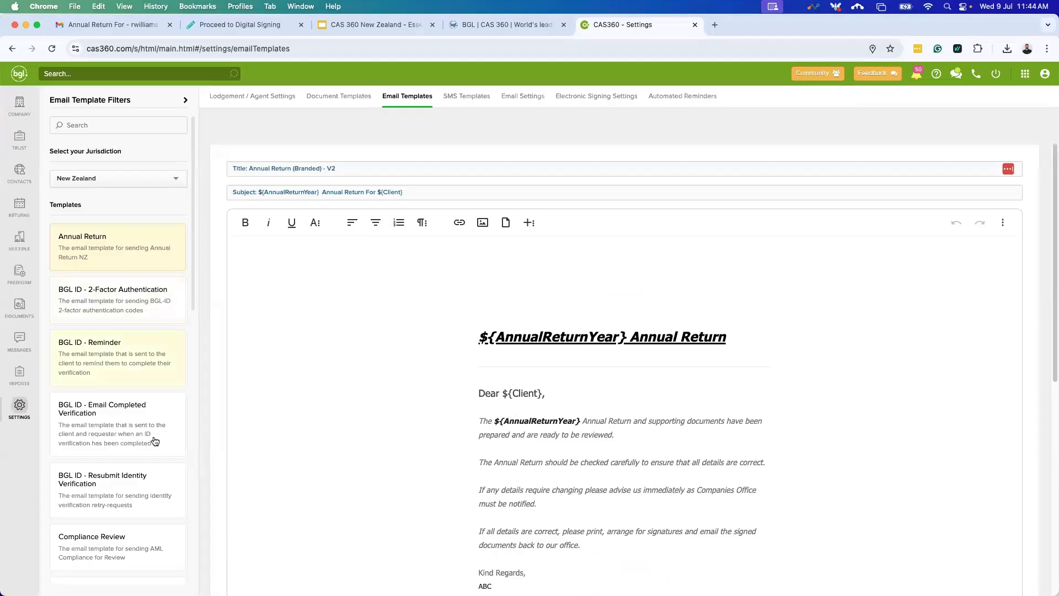
scroll(138, 436, "down", 1)
scroll(137, 437, "down", 4)
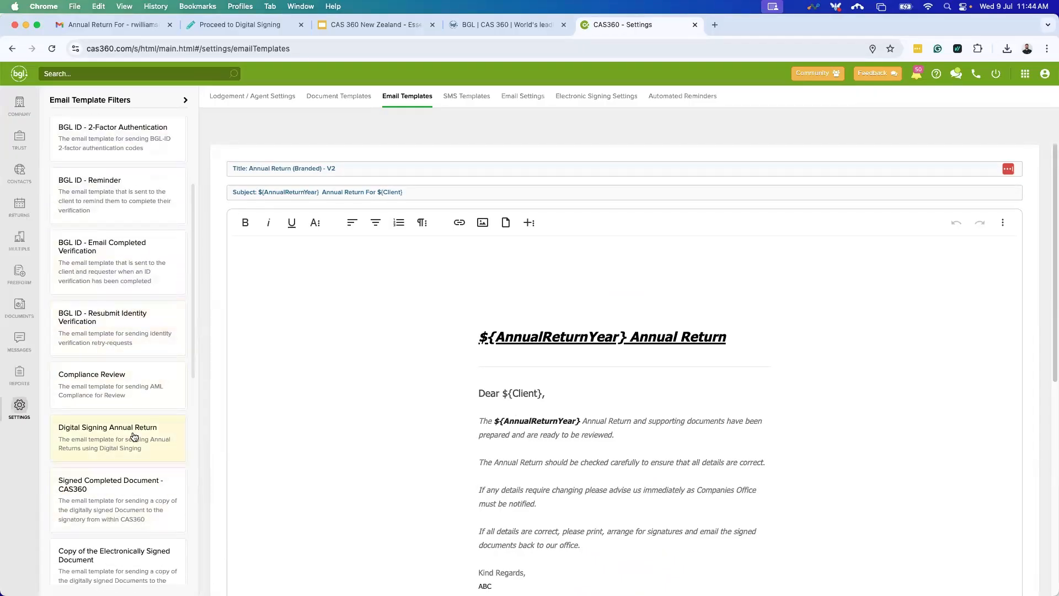
Open the Digital Signing Annual Return master template, save it, and close the editor.
left_click(137, 436)
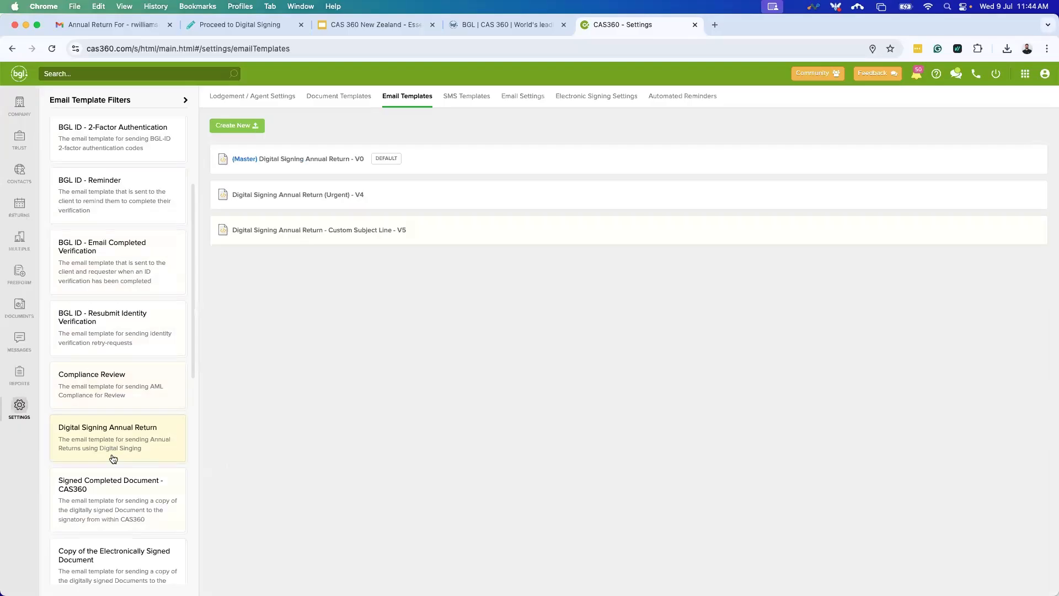
left_click(438, 164)
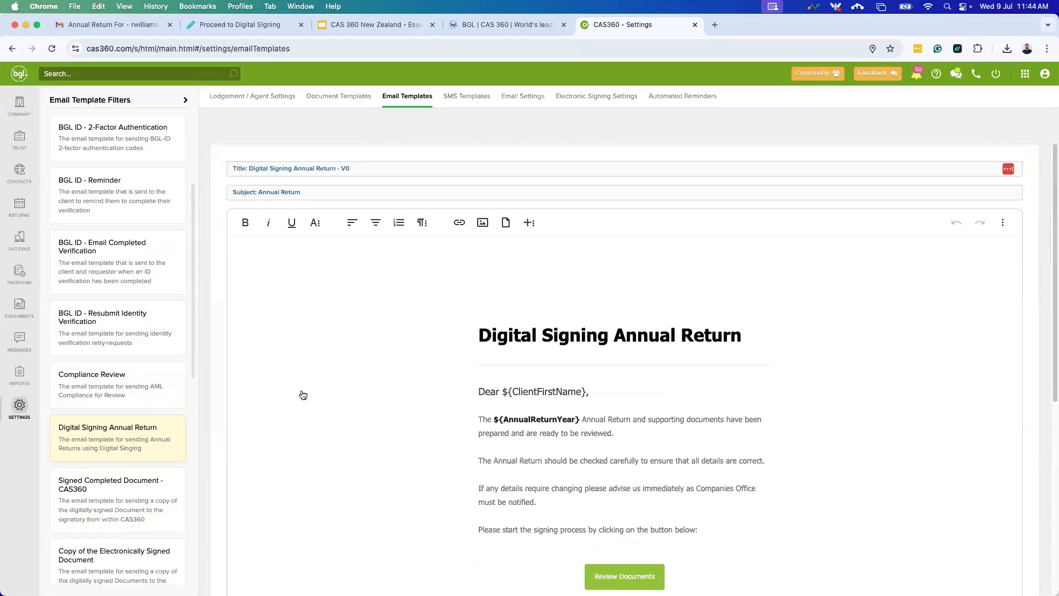
scroll(607, 287, "down", 3)
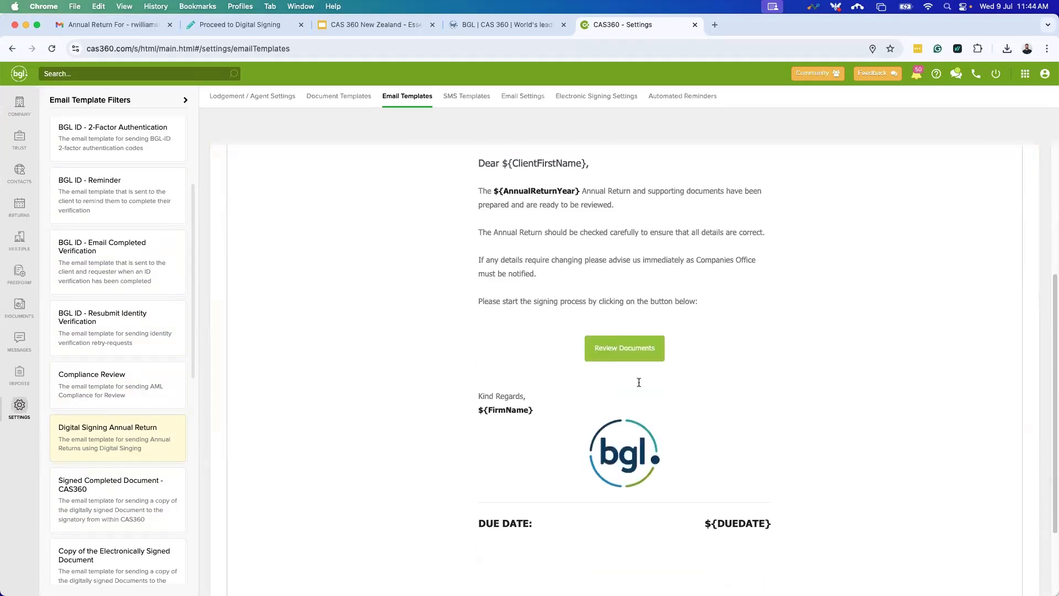
scroll(668, 320, "up", 1)
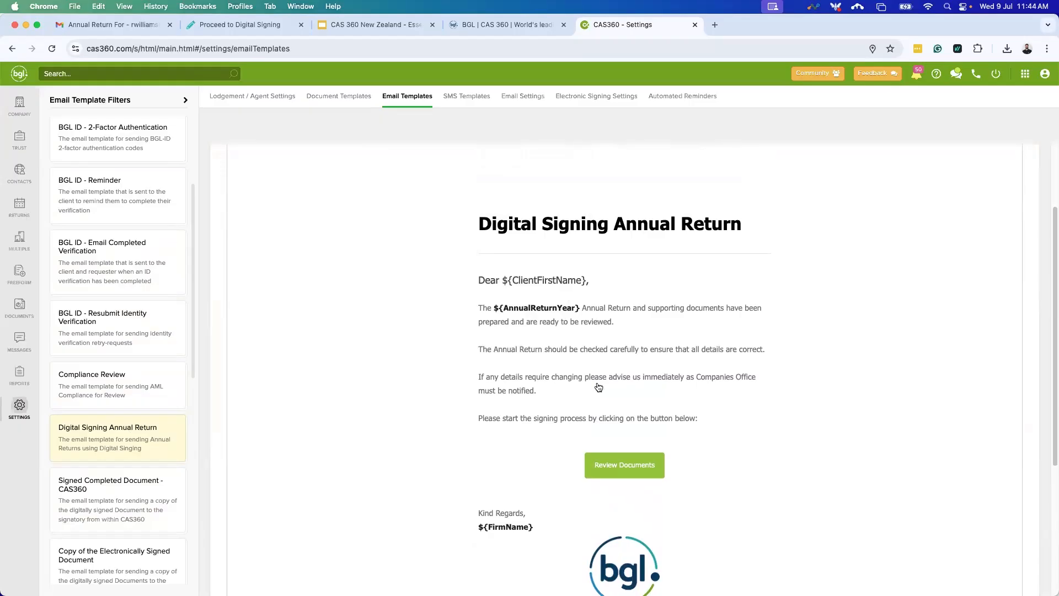
scroll(570, 341, "down", 5)
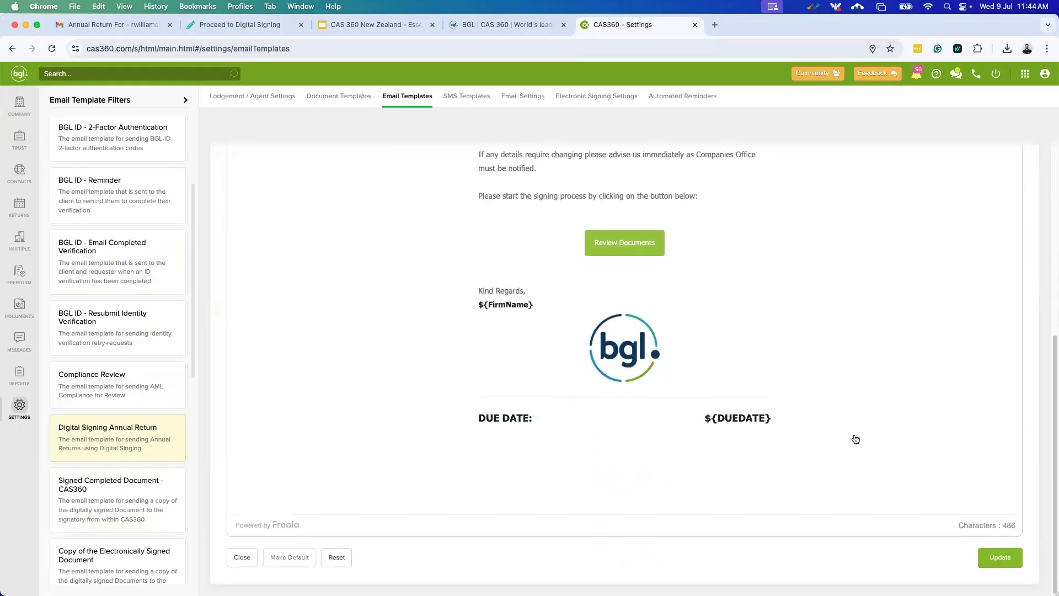
left_click(996, 559)
left_click(242, 558)
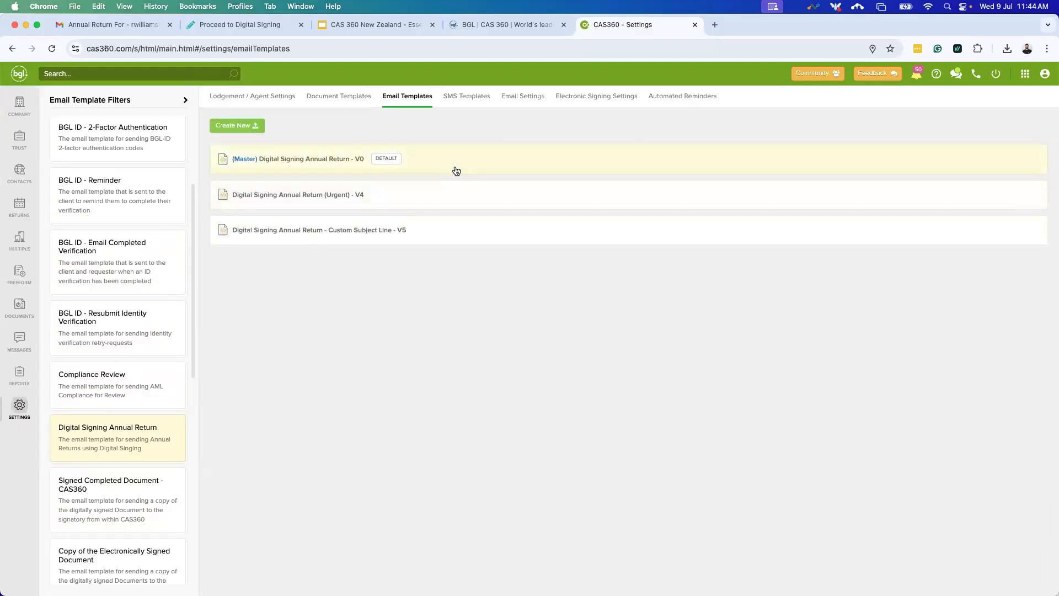
Create a new Digital Signing Annual Return V4 template, review it, and close it.
left_click(247, 126)
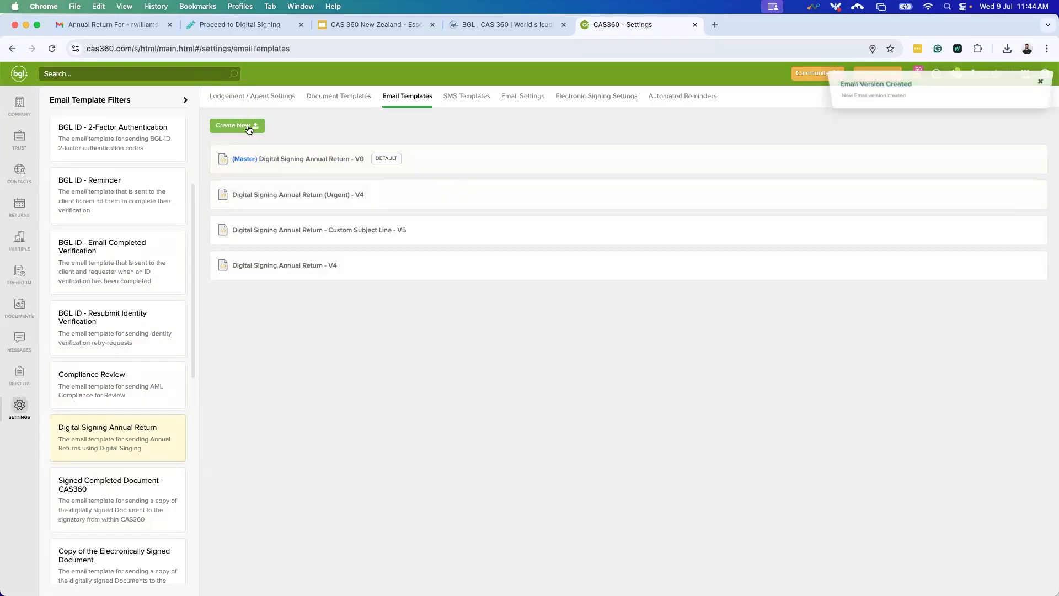
left_click(323, 269)
scroll(403, 334, "down", 5)
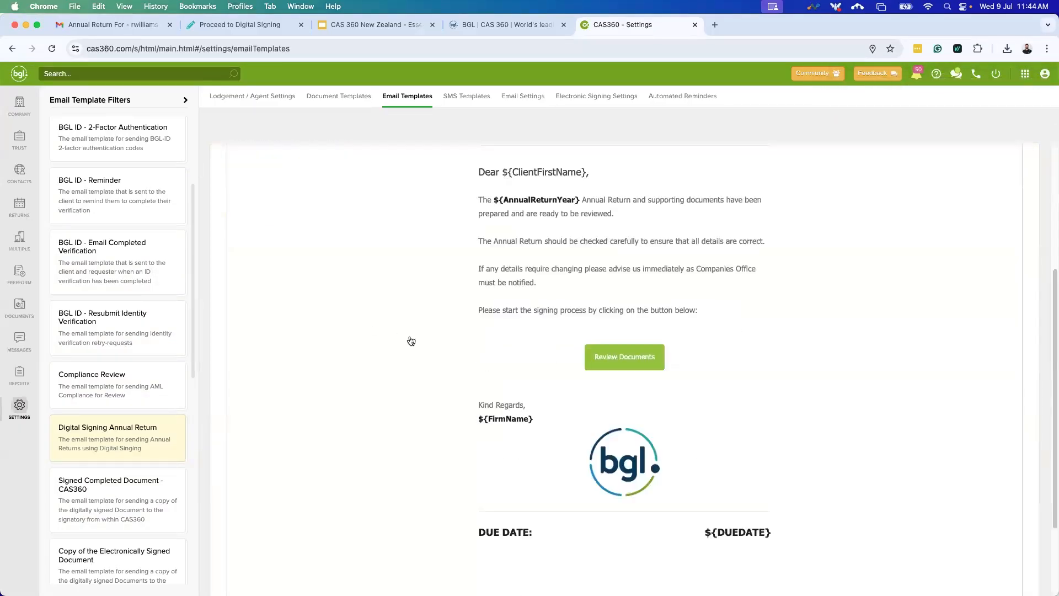
scroll(402, 334, "down", 3)
scroll(447, 439, "up", 5)
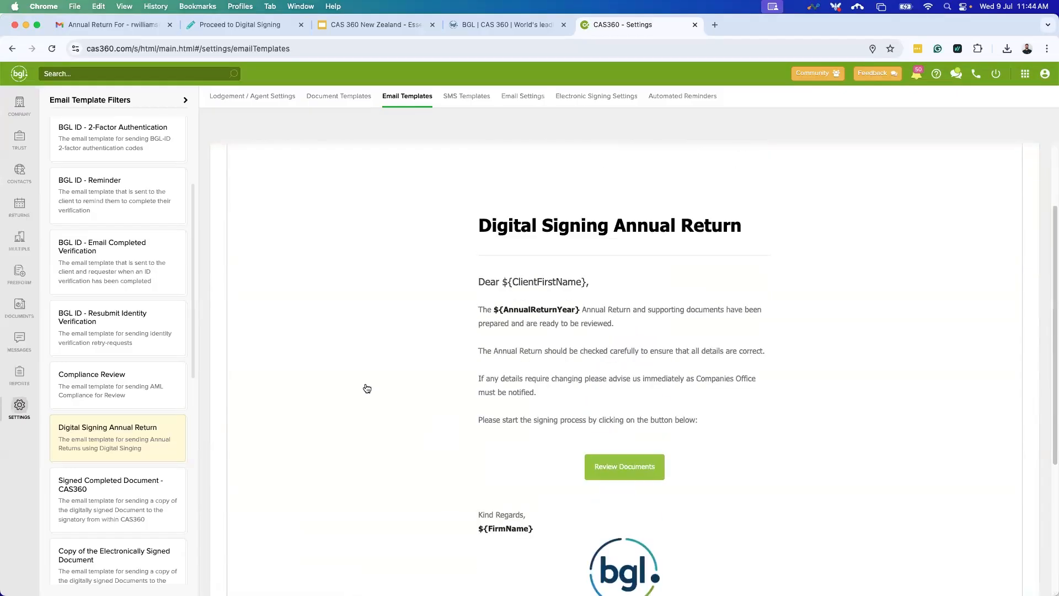
scroll(516, 414, "down", 4)
scroll(494, 419, "up", 4)
scroll(494, 420, "down", 4)
scroll(397, 441, "up", 4)
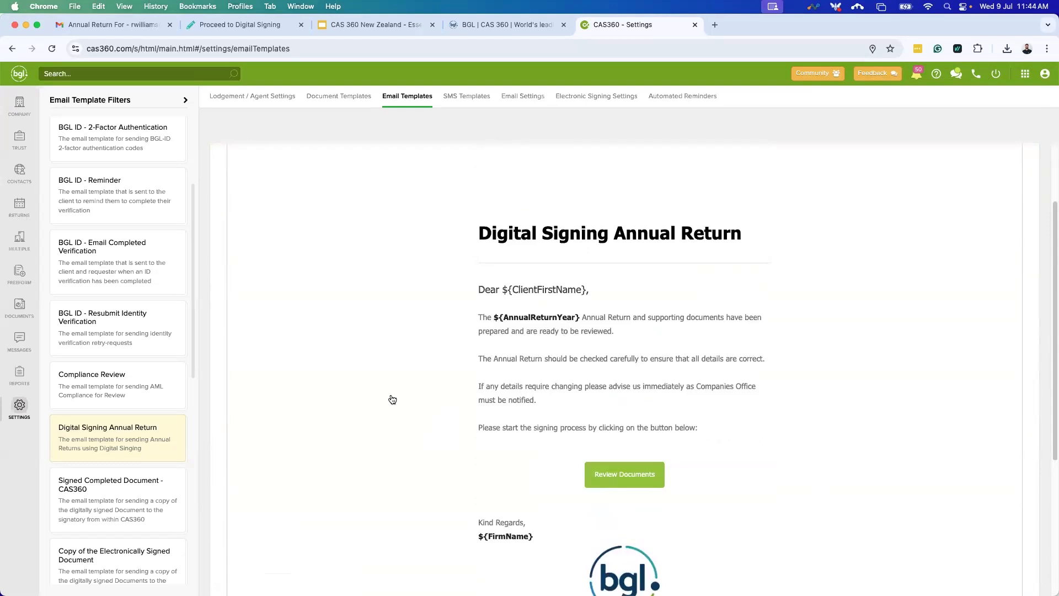
scroll(390, 397, "down", 5)
left_click(242, 557)
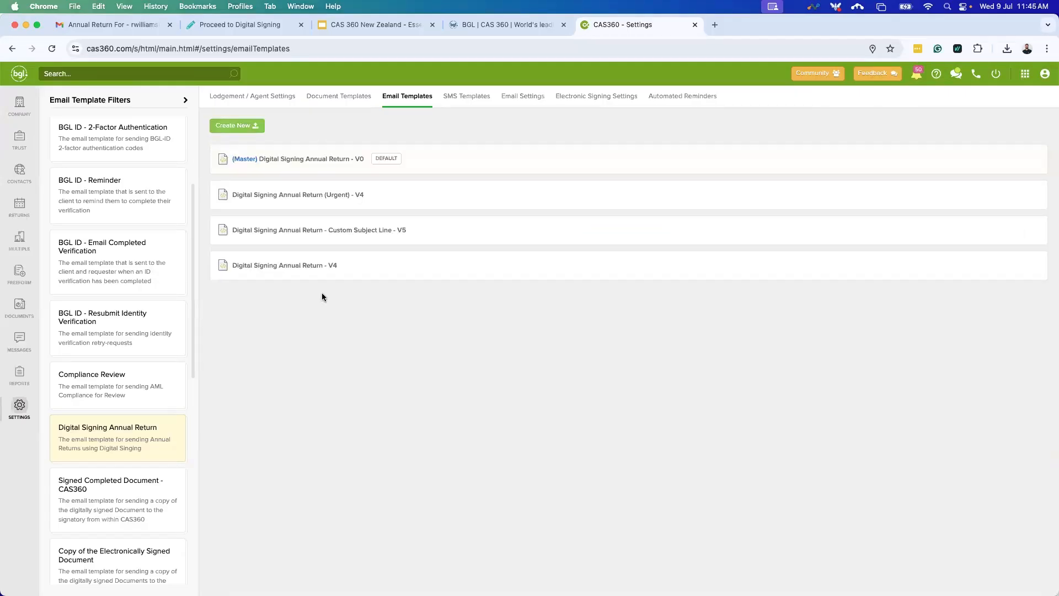
In Email Settings, toggle 'Use user's full name as the sender name' on and off, keeping ACCOUNTING FIRM LTD.
left_click(526, 97)
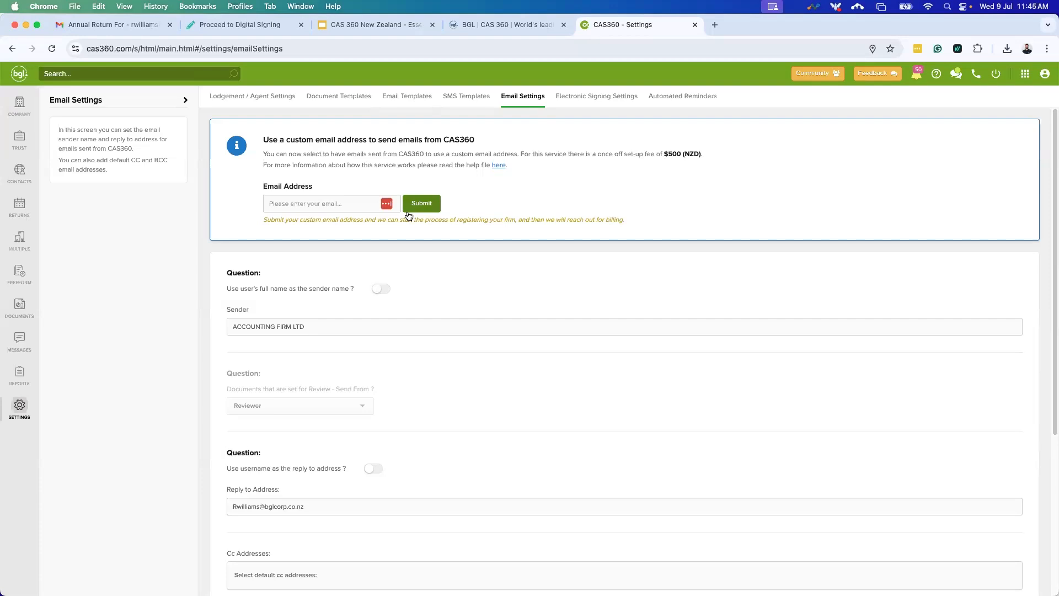
scroll(364, 361, "down", 1)
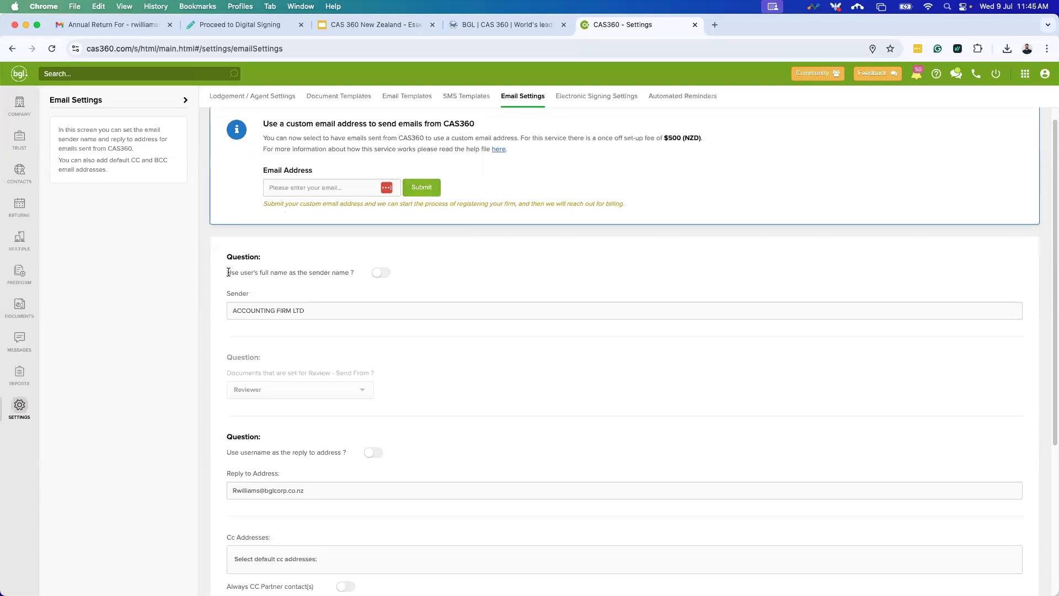
left_click_drag(289, 278, 290, 277)
left_click_drag(304, 310, 223, 307)
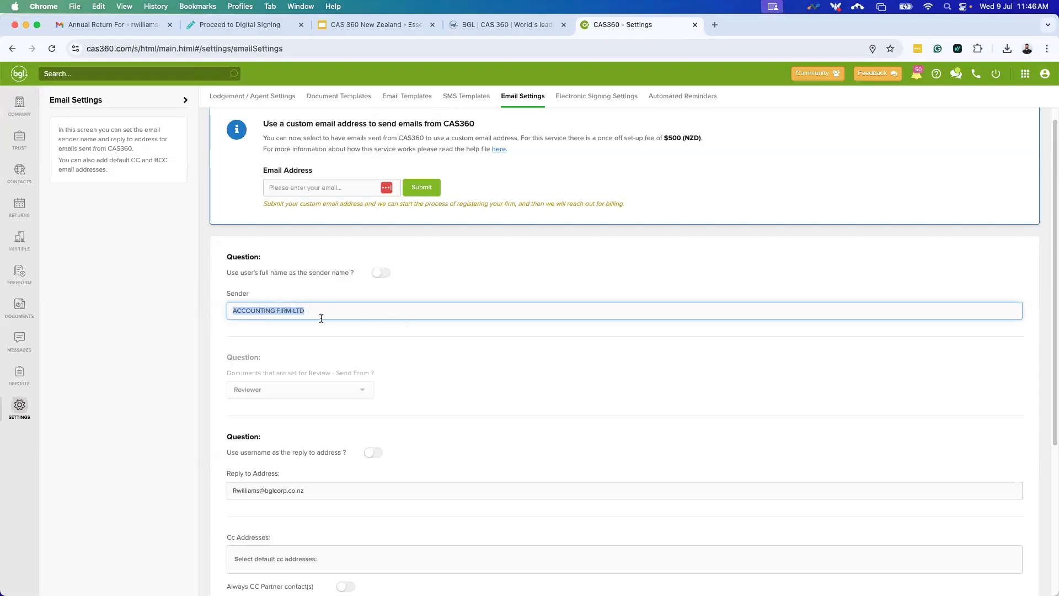
left_click(381, 273)
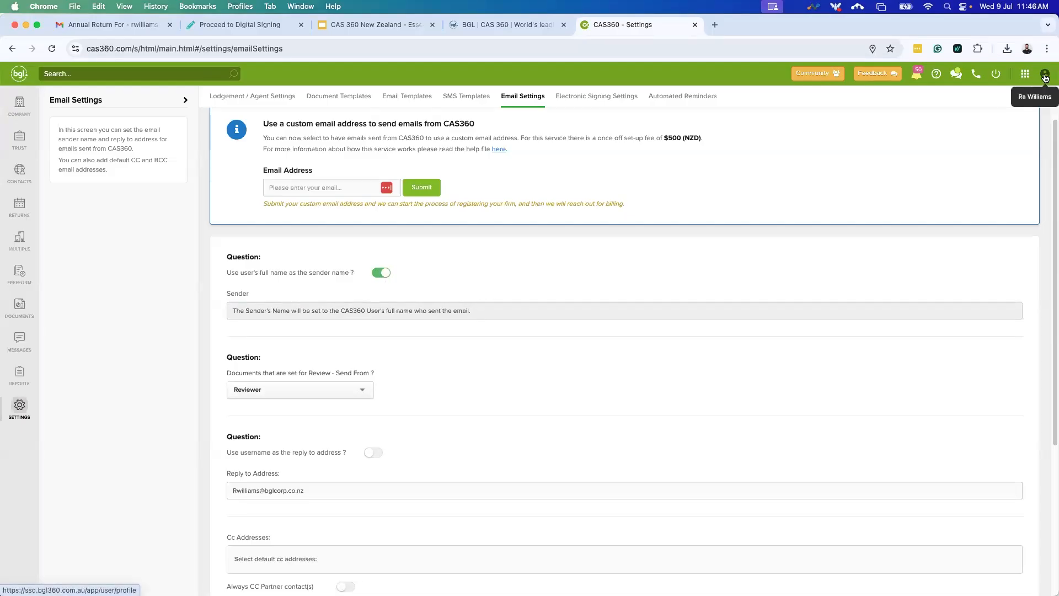
left_click(380, 273)
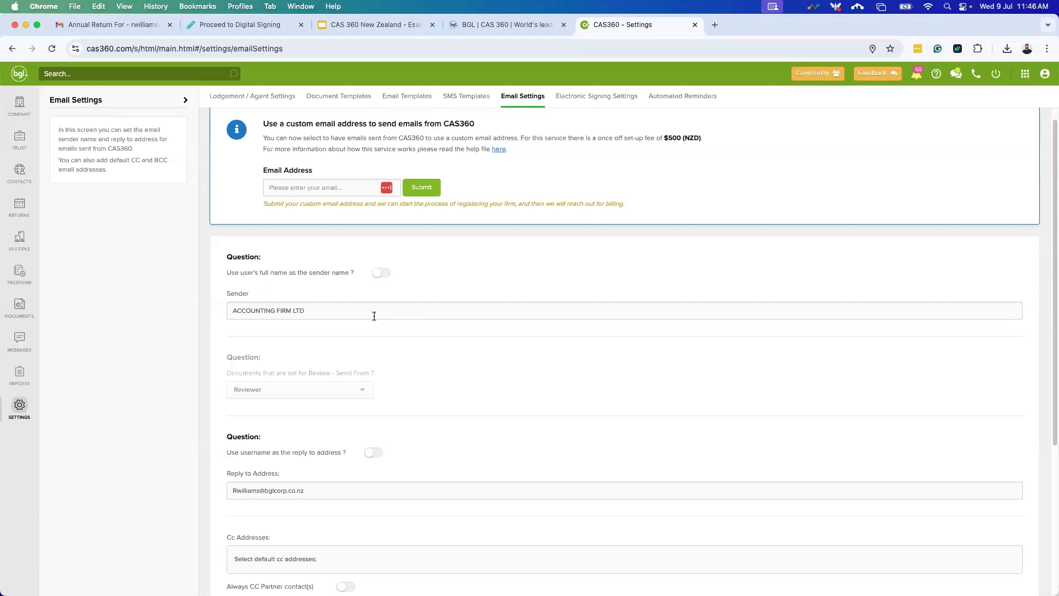
scroll(576, 361, "down", 3)
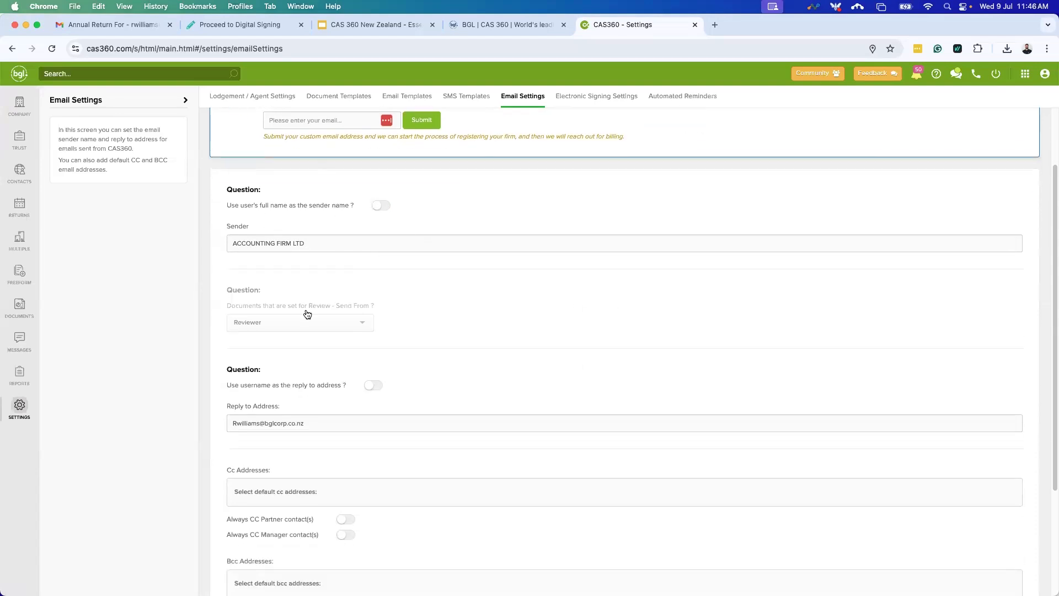
Try the username reply-to option, then keep the separately entered reply-to address.
scroll(349, 306, "down", 2)
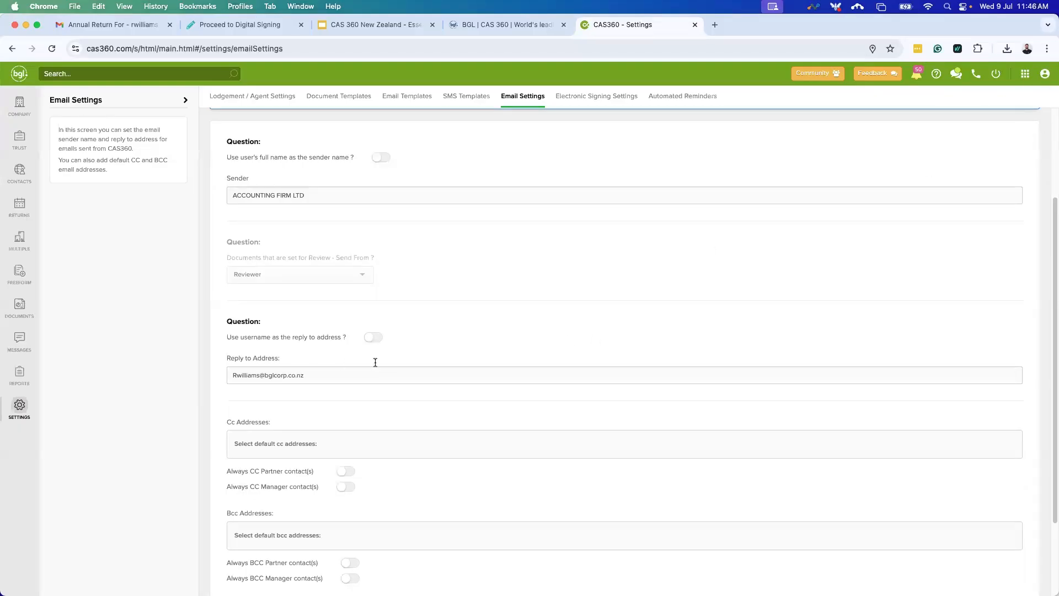
left_click(374, 339)
left_click(375, 338)
left_click_drag(304, 375, 231, 376)
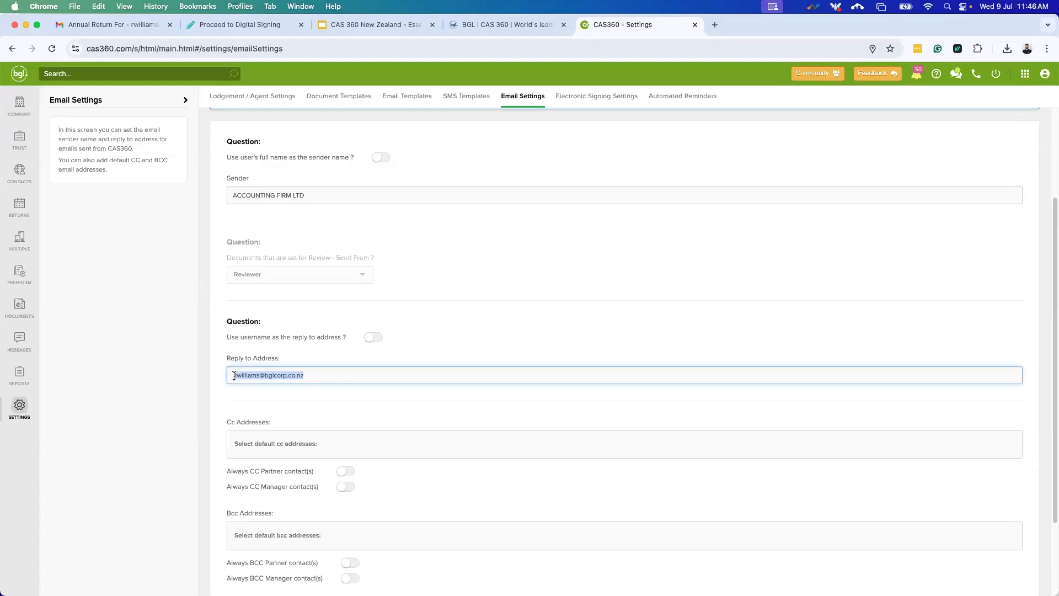
left_click(236, 363)
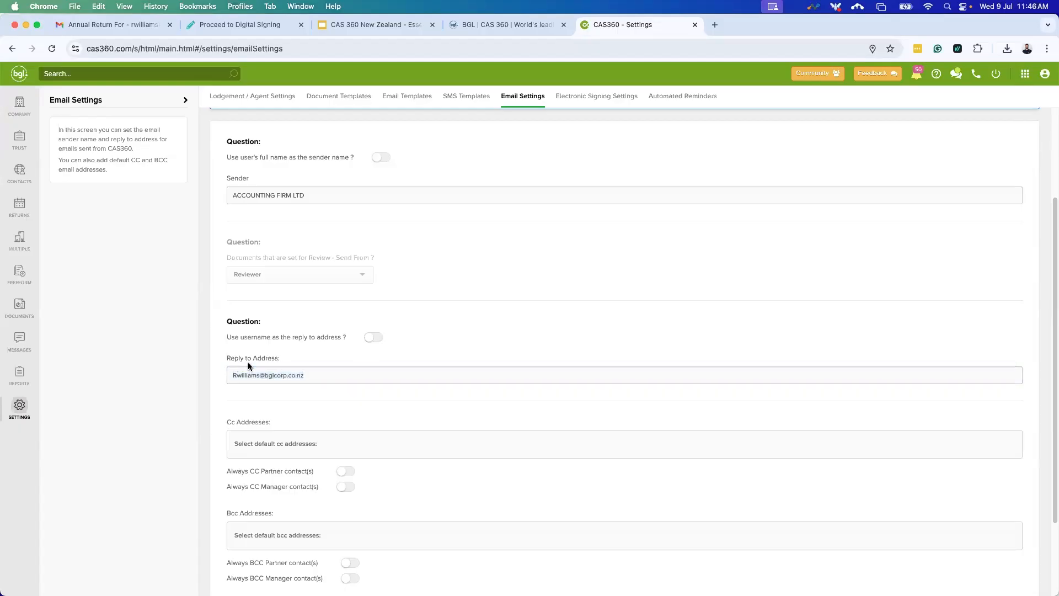
left_click(298, 375)
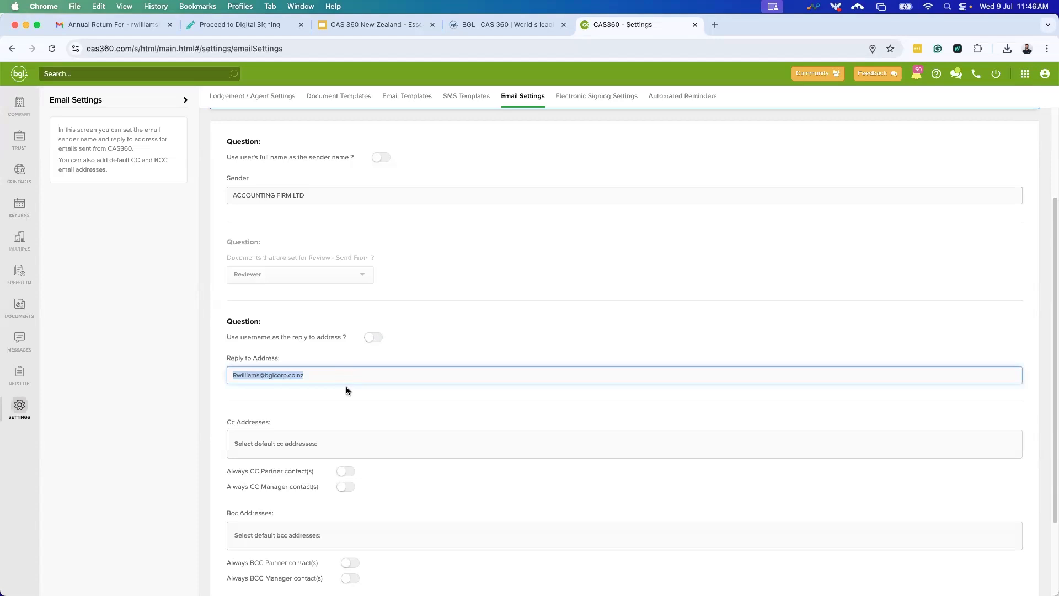
left_click(373, 337)
left_click(373, 337)
left_click(255, 377)
triple_click(230, 378)
left_click(285, 388)
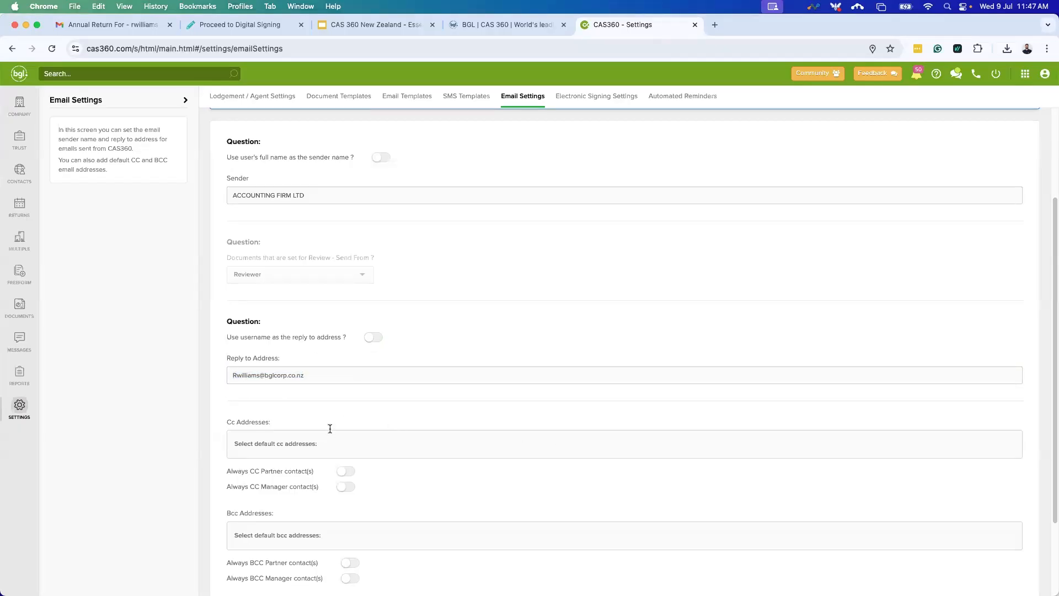
Review the remaining CC/BCC options and save the email settings.
scroll(330, 428, "down", 2)
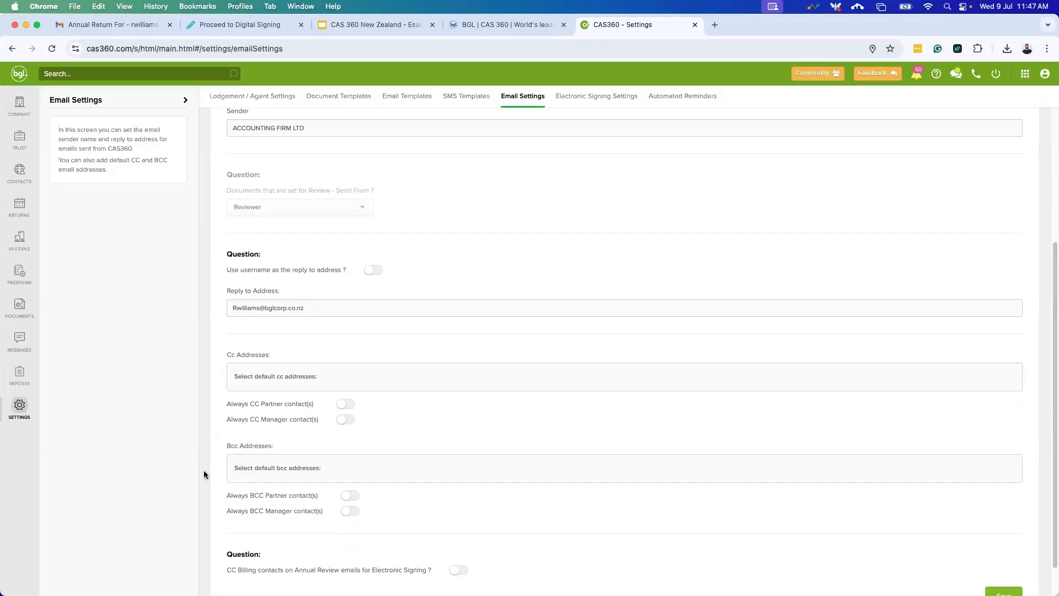
scroll(305, 436, "down", 1)
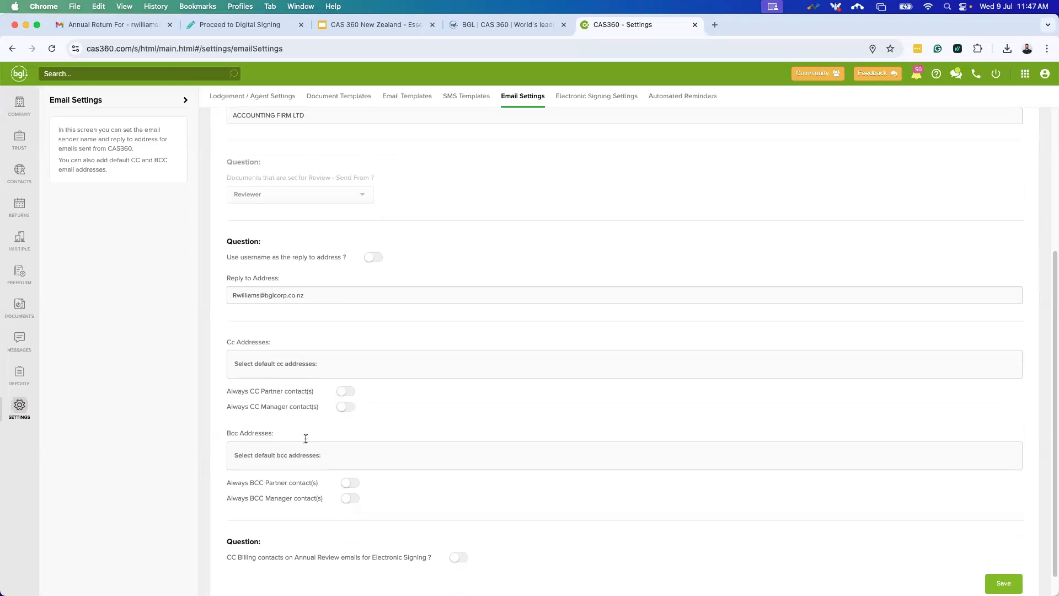
scroll(269, 496, "down", 2)
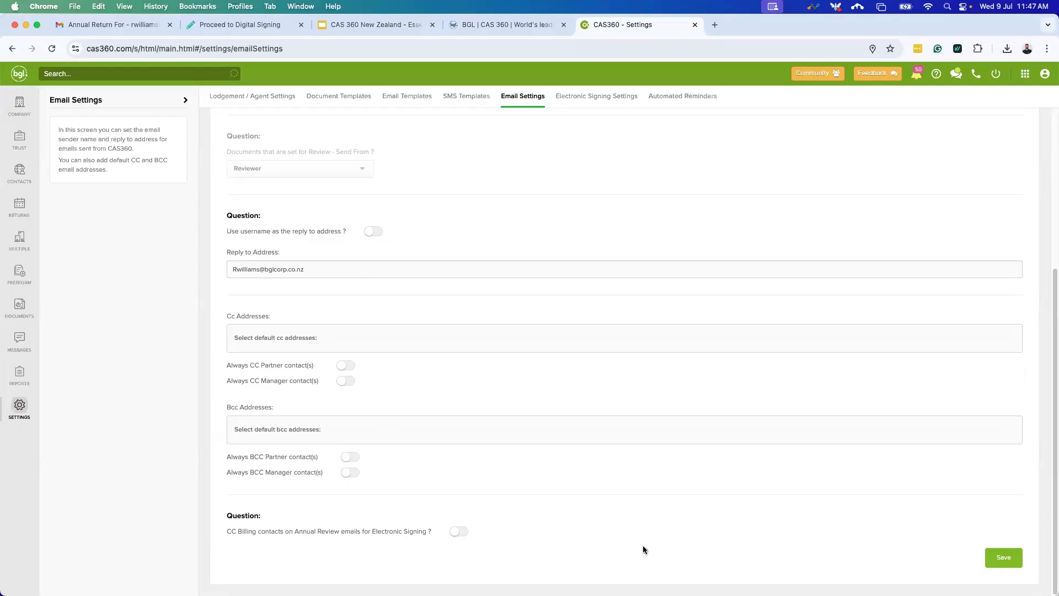
left_click(1002, 559)
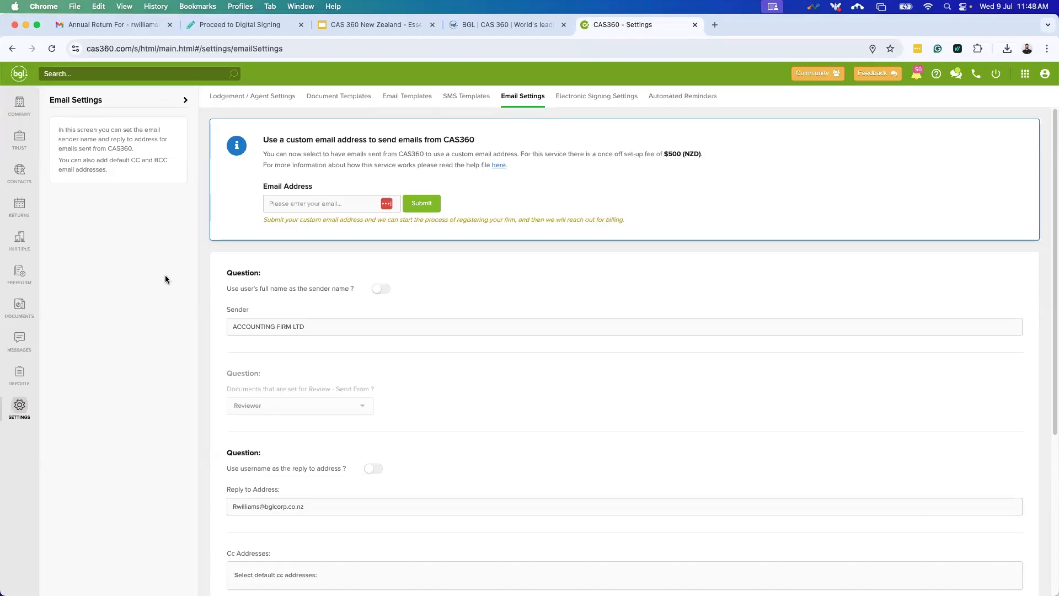
Open the CAS360 004 LIMITED company record at its Compliance tab.
left_click(19, 105)
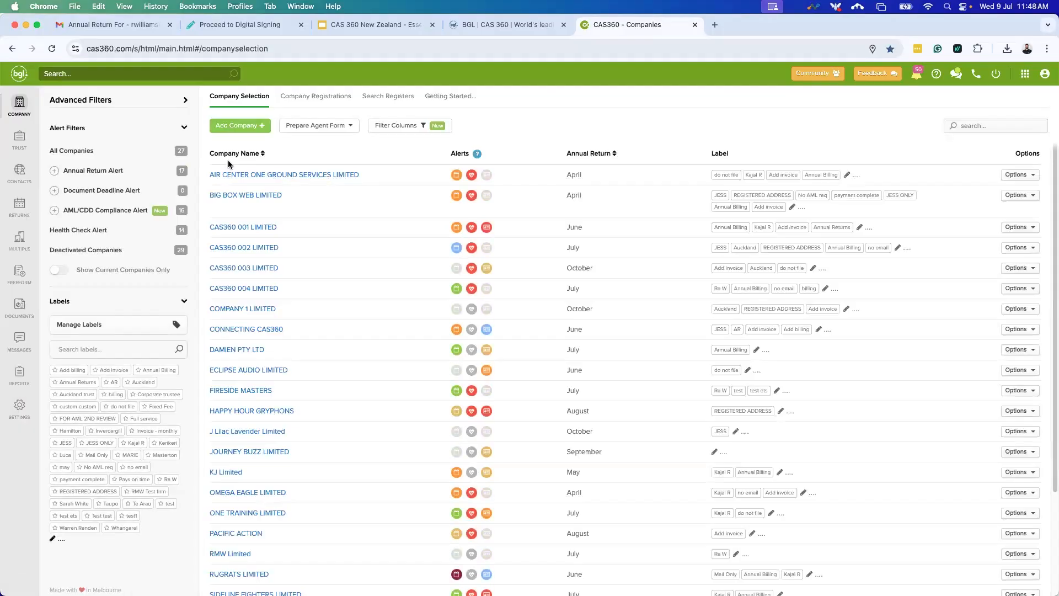
left_click(260, 288)
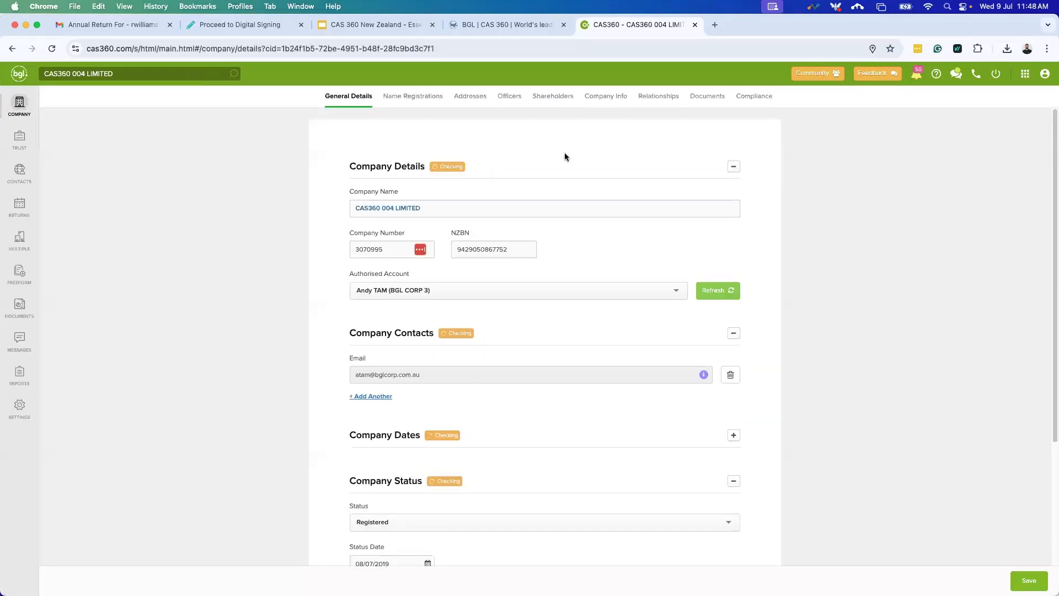
left_click(751, 98)
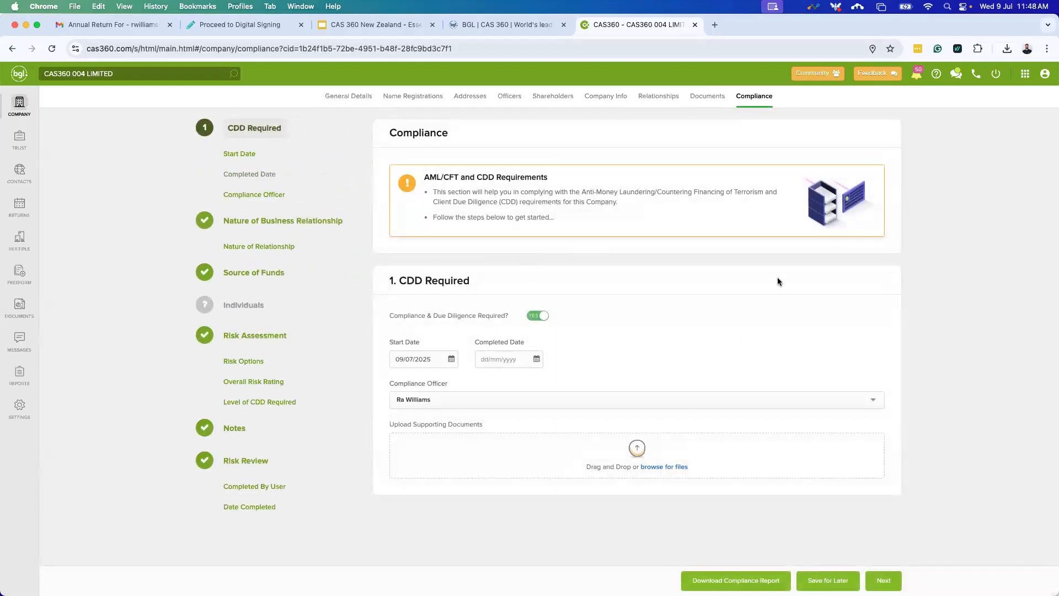
Keep CDD Required on, confirm the current Compliance Officer, and advance to Nature of Business Relationship.
left_click(539, 315)
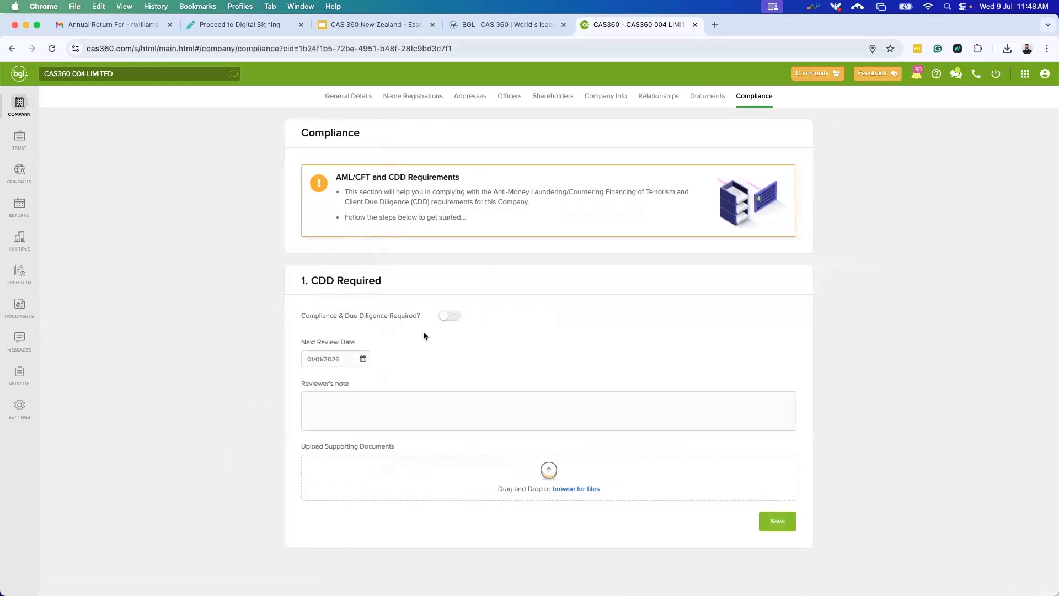
left_click(450, 317)
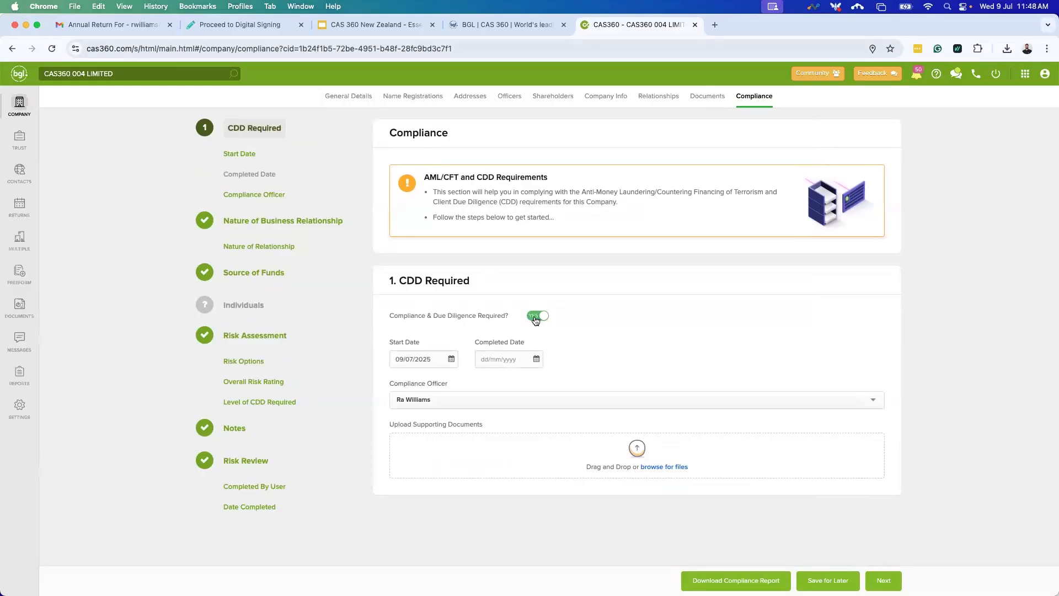
left_click(536, 316)
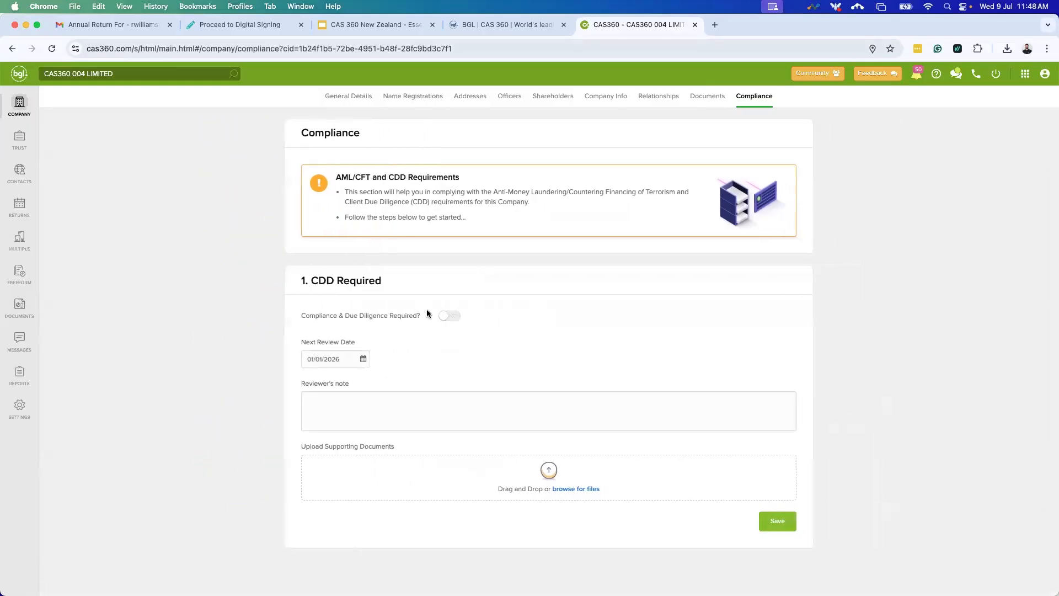
left_click(450, 315)
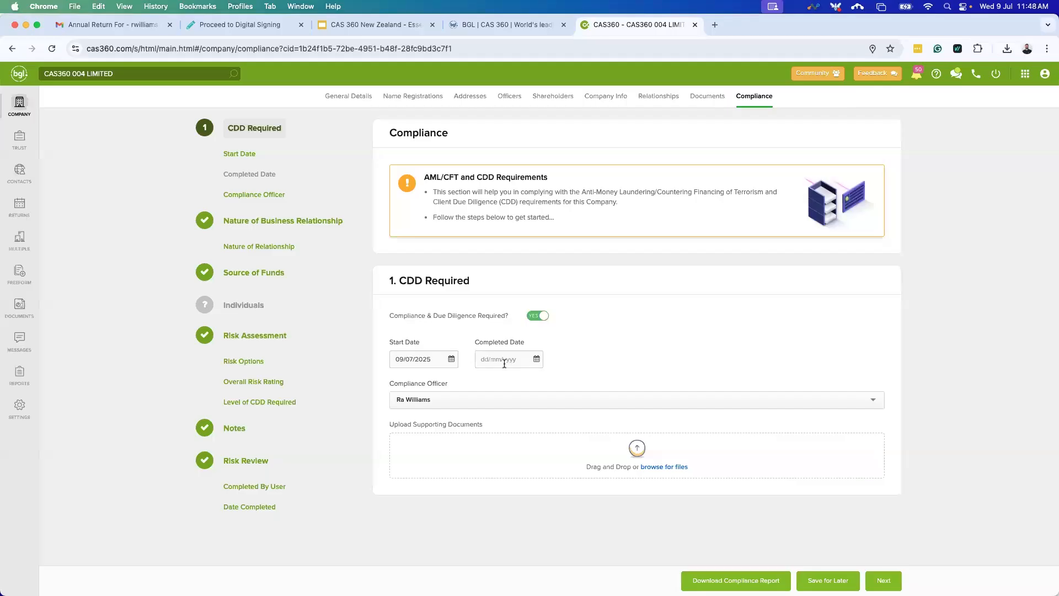
left_click(497, 399)
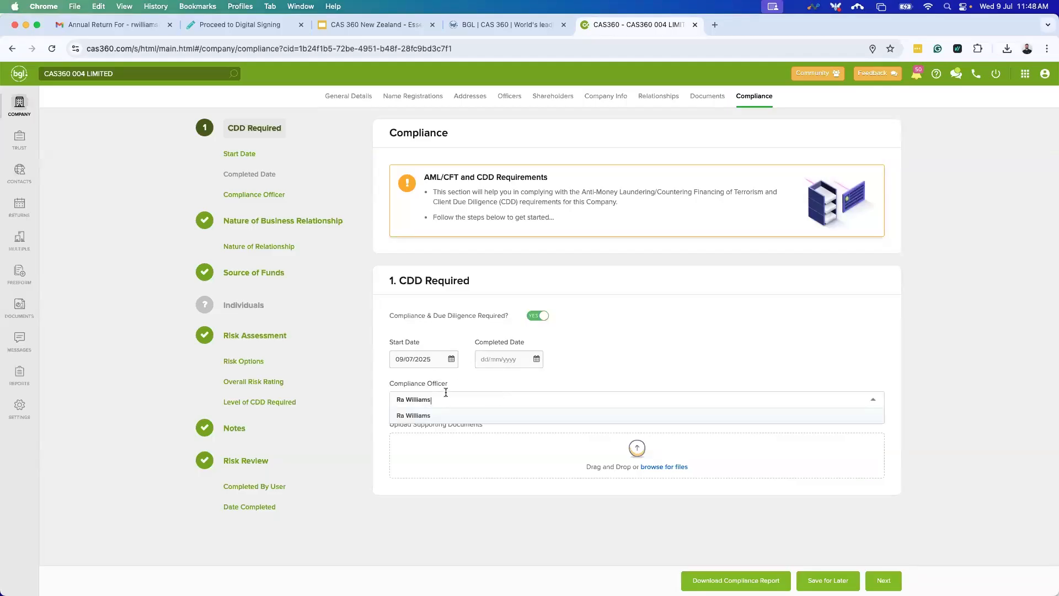
left_click(480, 415)
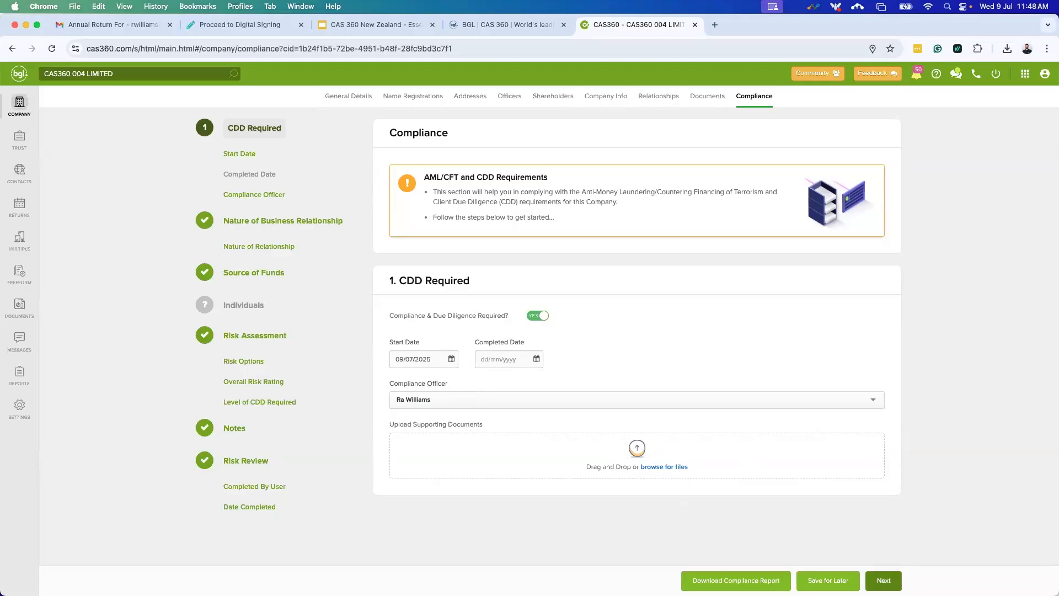
left_click(883, 580)
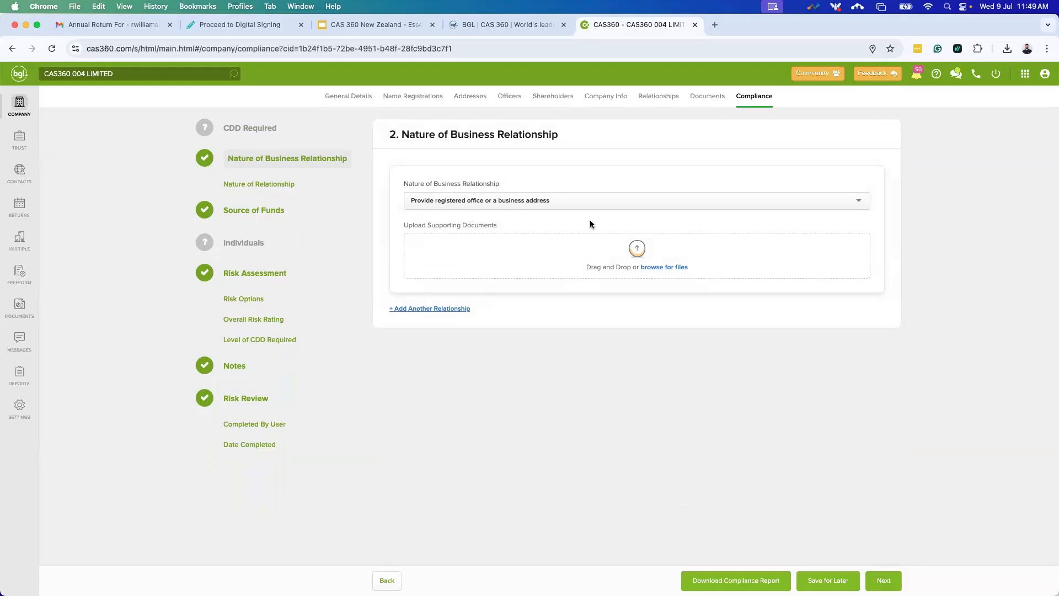
Add a second business relationship of type Free Text with the note 'Custom notes'.
left_click(419, 310)
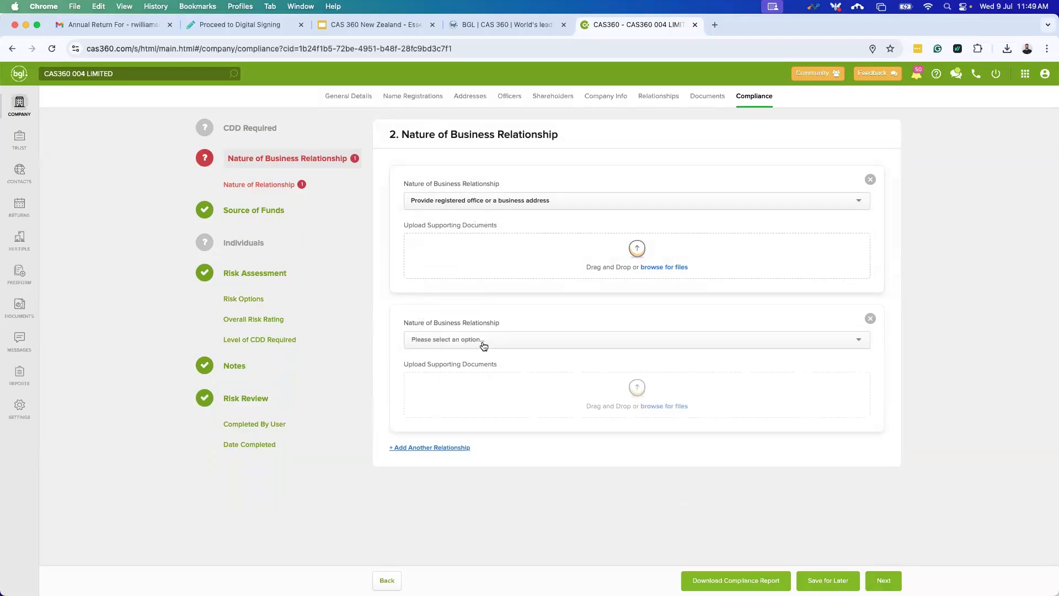
left_click(484, 340)
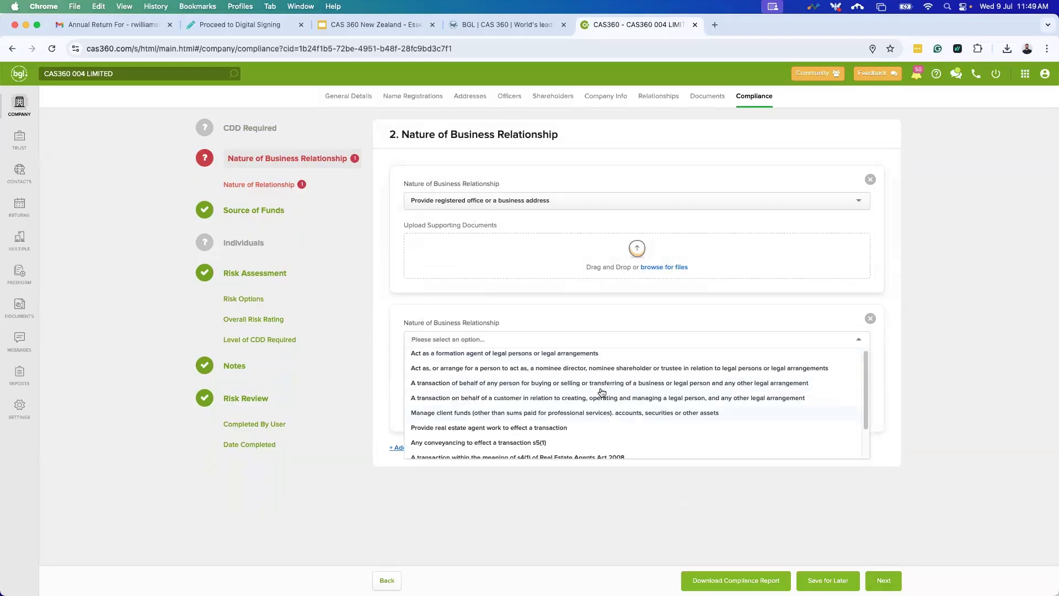
scroll(500, 396, "down", 1)
scroll(502, 393, "down", 2)
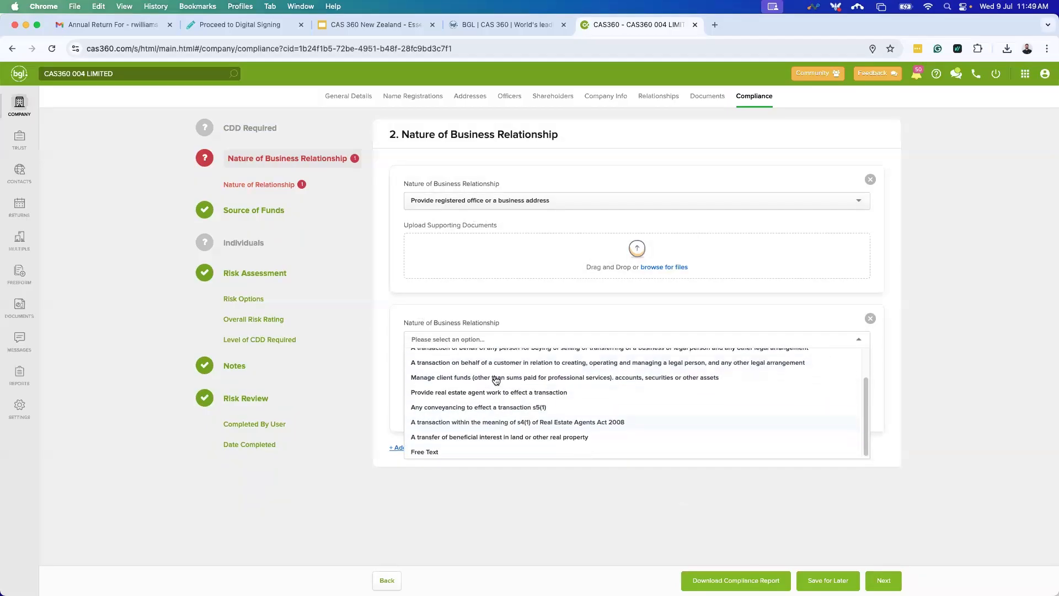
left_click(458, 449)
left_click(457, 397)
type("Custom notes")
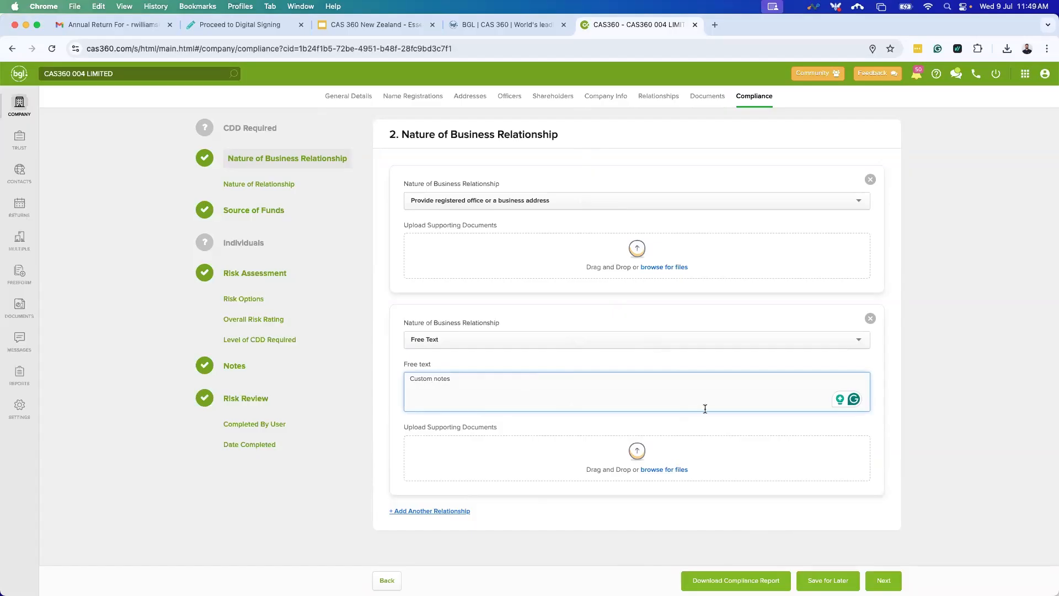
Remove the extra empty relationship entry and continue to Source of Funds.
left_click(429, 511)
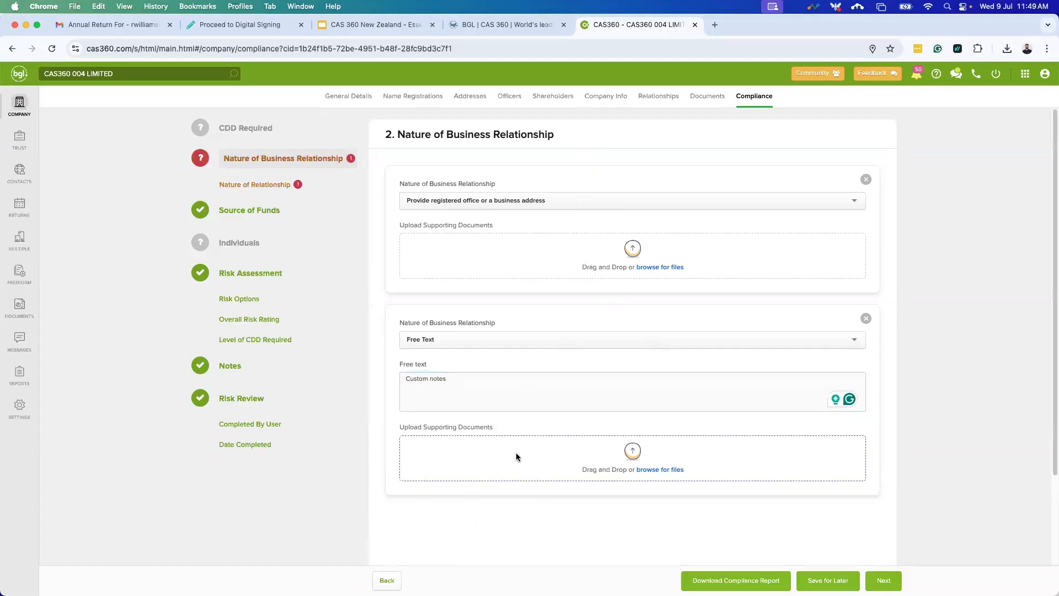
left_click(866, 417)
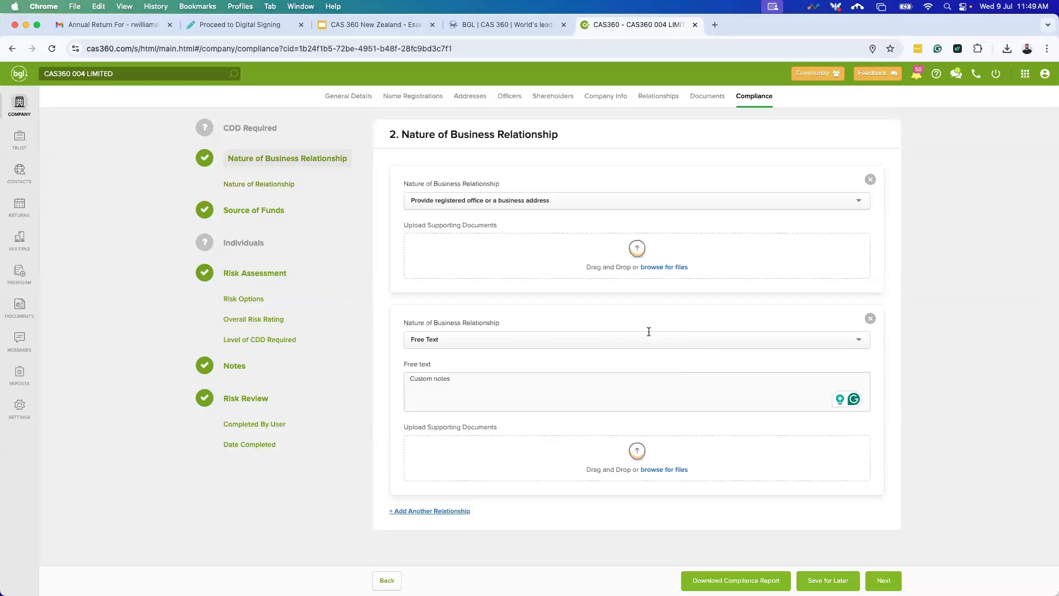
left_click(889, 581)
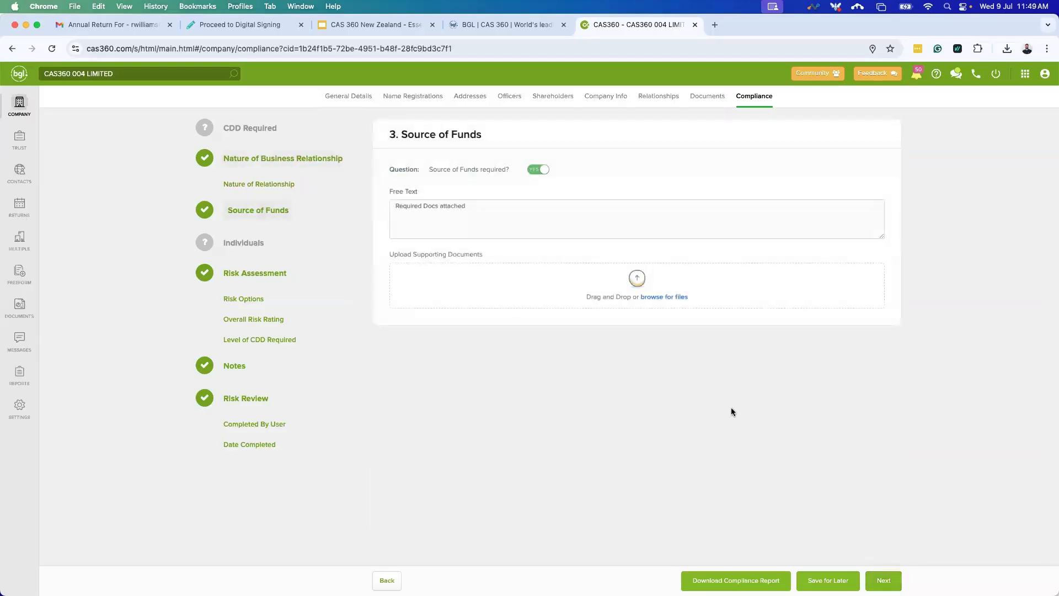
Switch back and forth between the Nature of Business Relationship and Source of Funds steps.
left_click(245, 159)
left_click(247, 214)
left_click(247, 155)
left_click(253, 215)
left_click(279, 160)
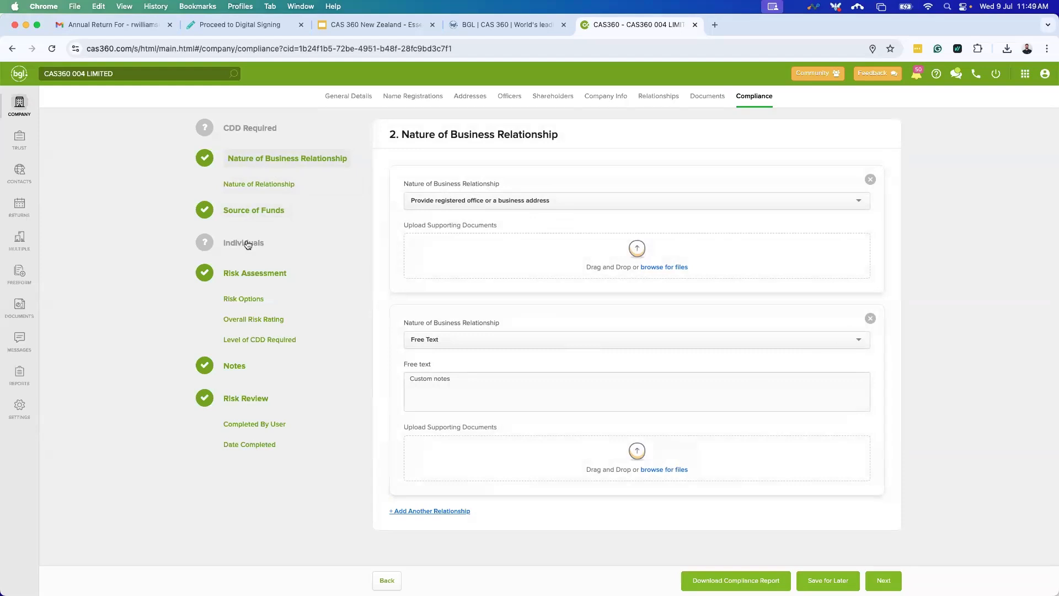
left_click(243, 210)
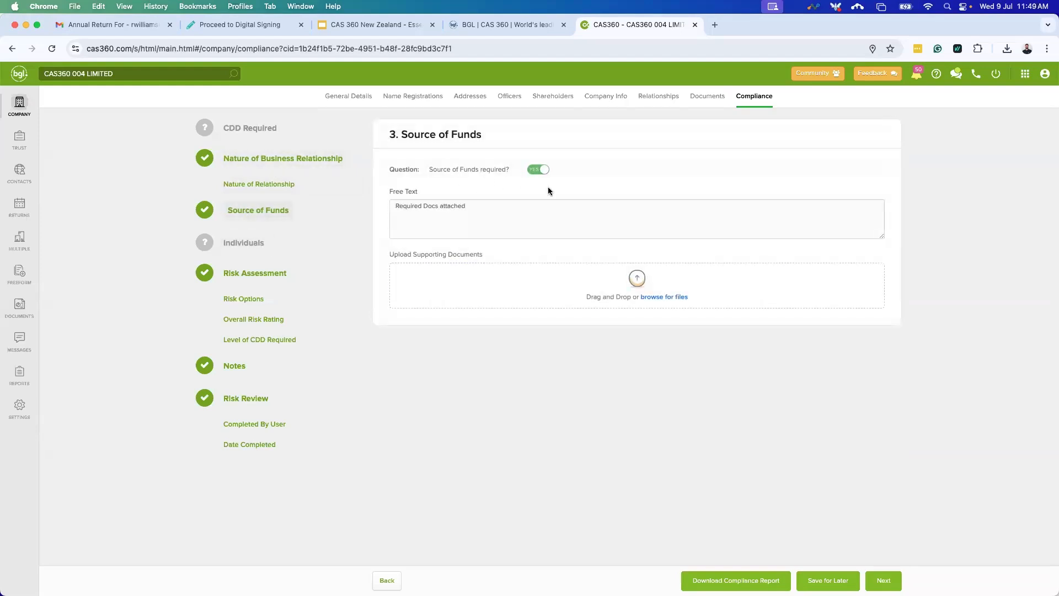
Toggle Source of Funds required off and back on, then advance to Individuals.
left_click(537, 170)
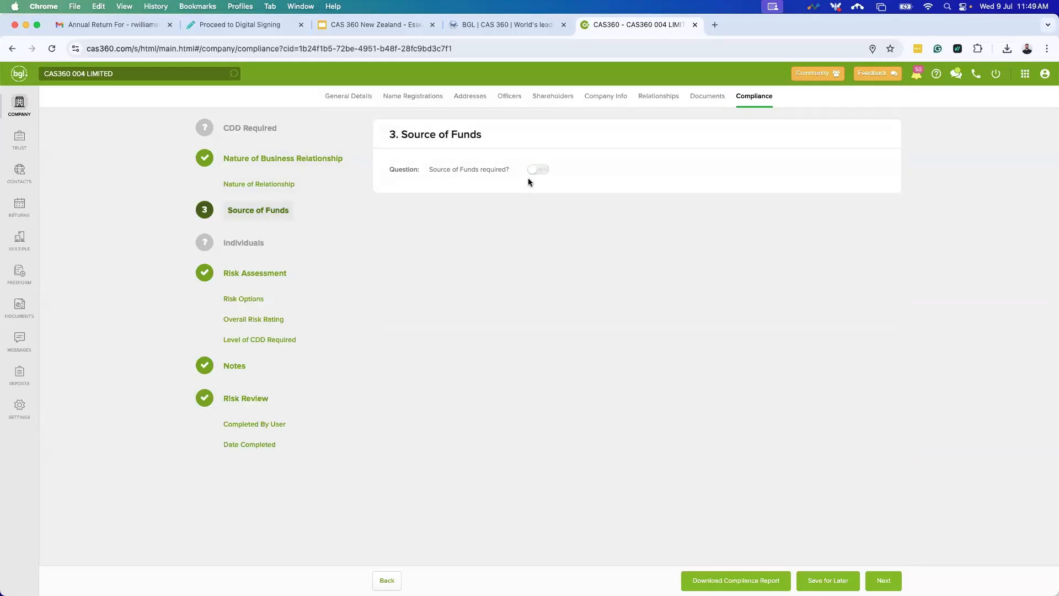
left_click(534, 171)
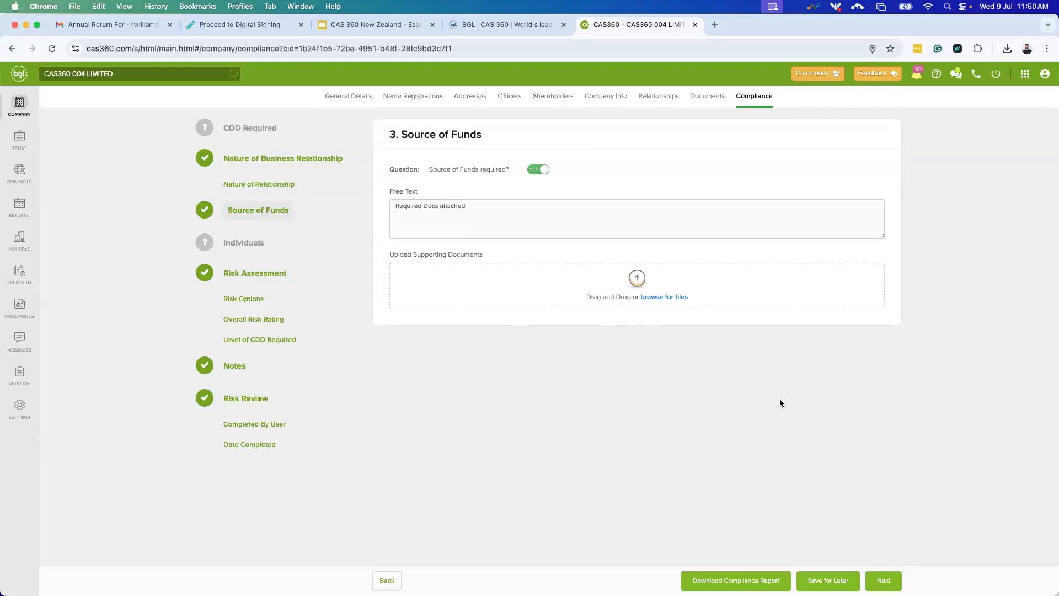
left_click(884, 580)
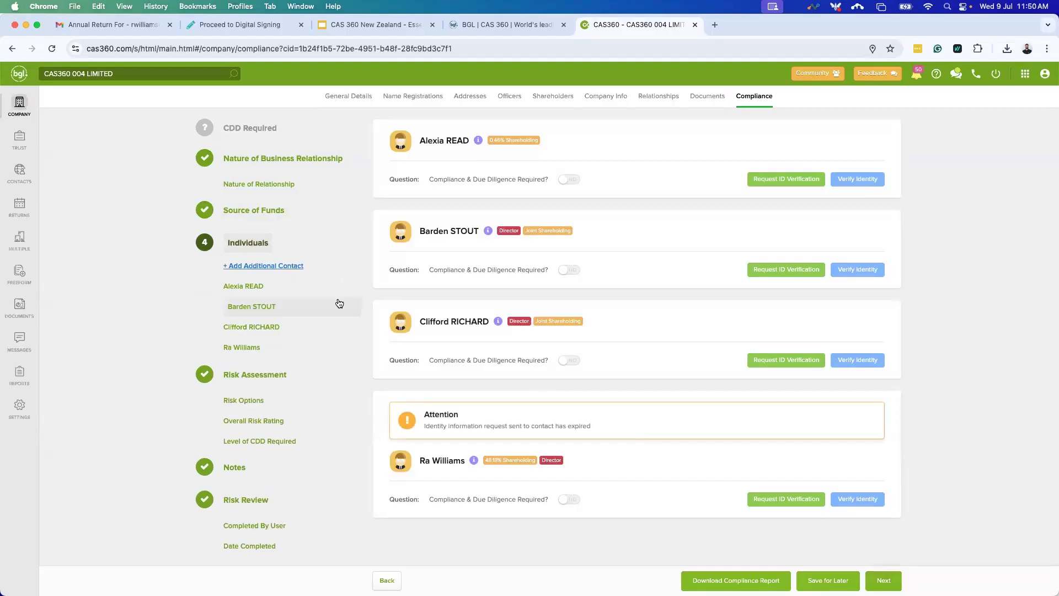
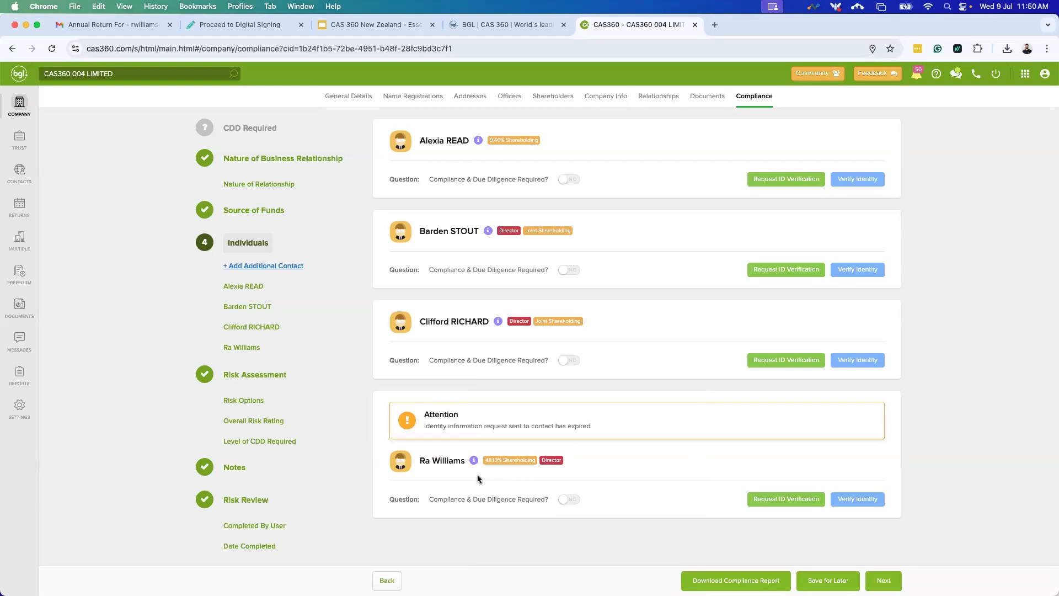
On Individuals, switch due diligence on and back off for two individuals.
left_click(574, 499)
scroll(607, 452, "down", 2)
scroll(579, 441, "down", 4)
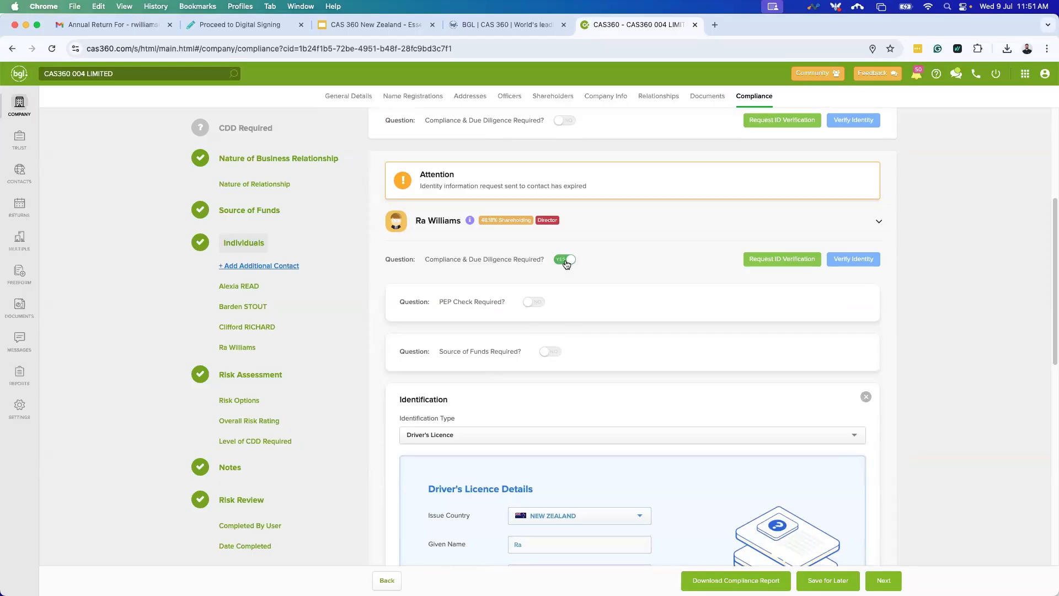
scroll(483, 358, "down", 7)
scroll(489, 400, "down", 3)
scroll(478, 393, "up", 1)
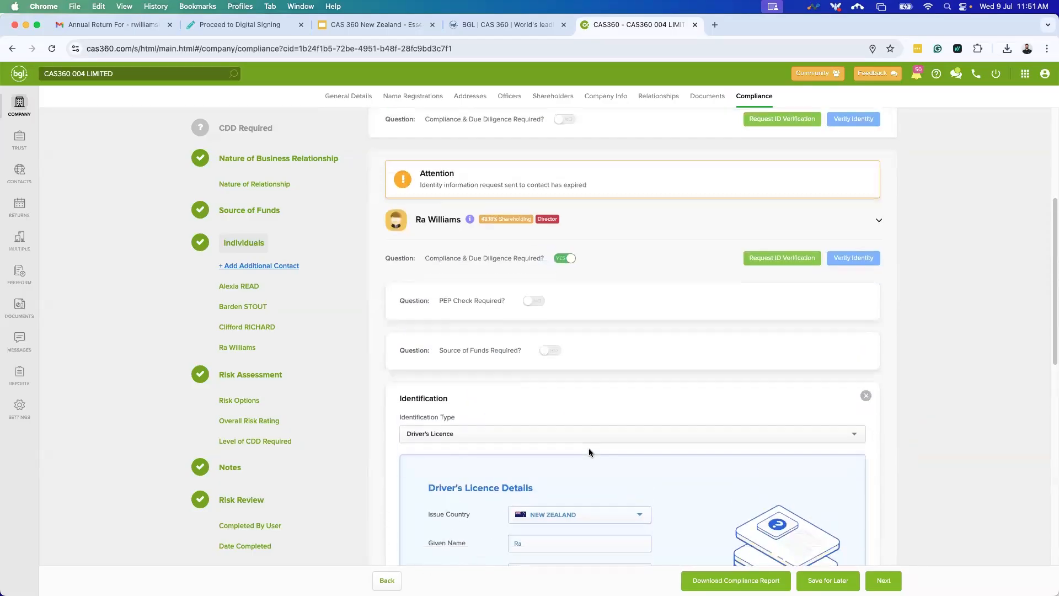
scroll(579, 447, "down", 3)
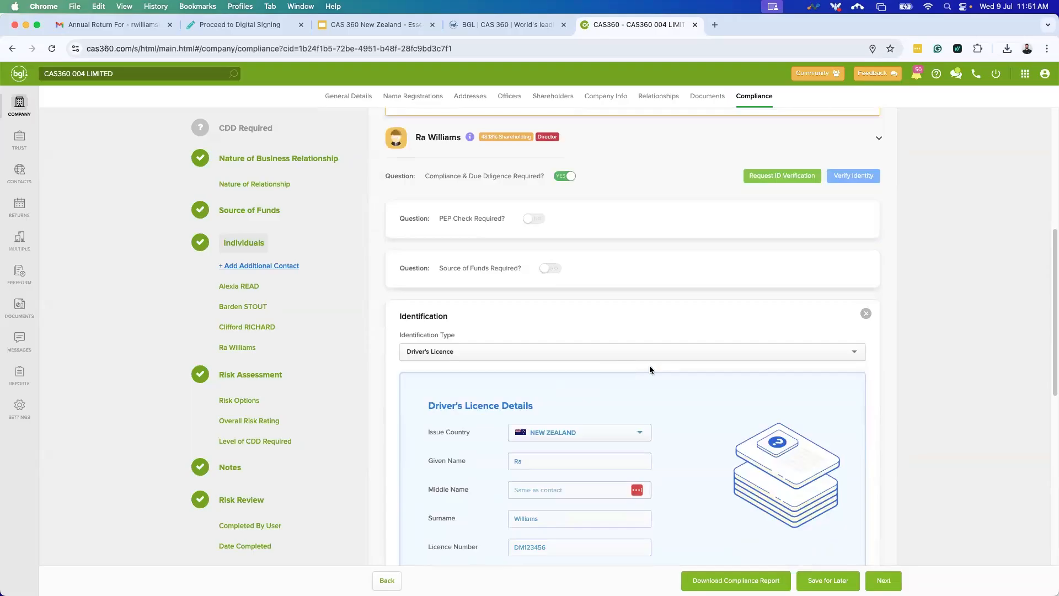
scroll(591, 356, "up", 2)
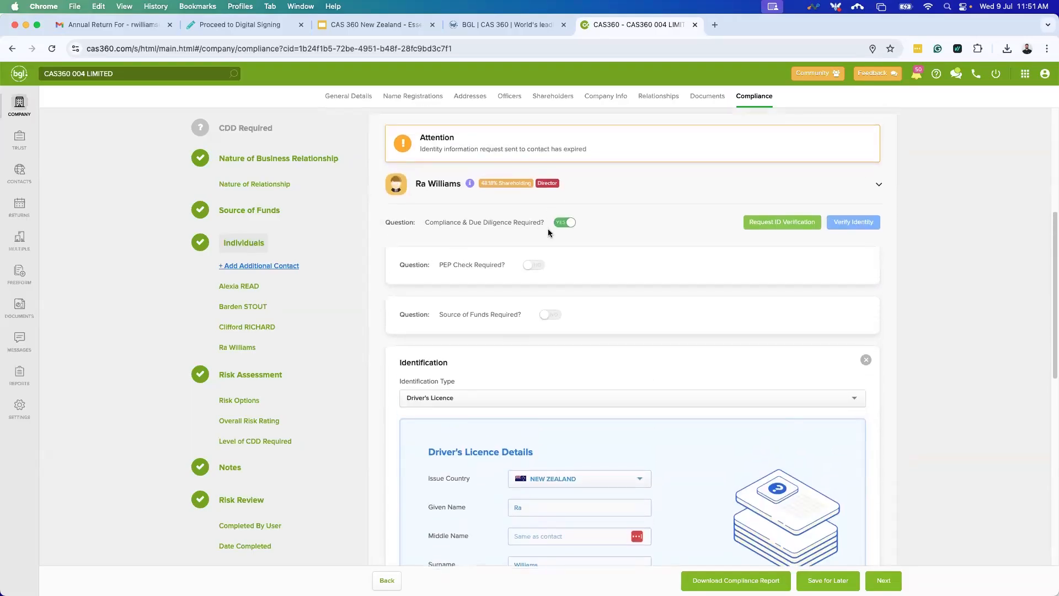
left_click(574, 227)
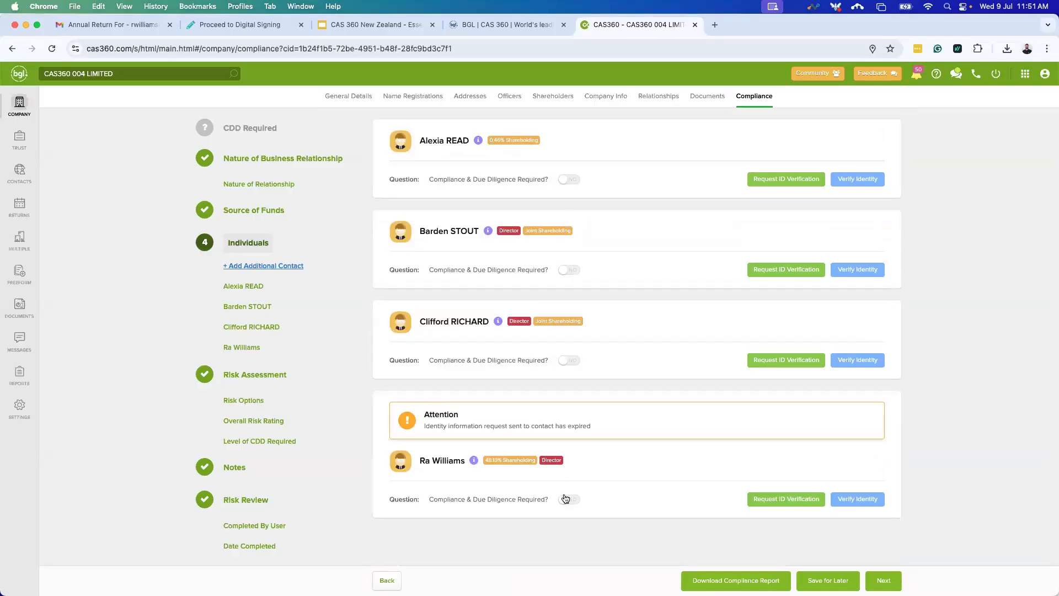
left_click(569, 360)
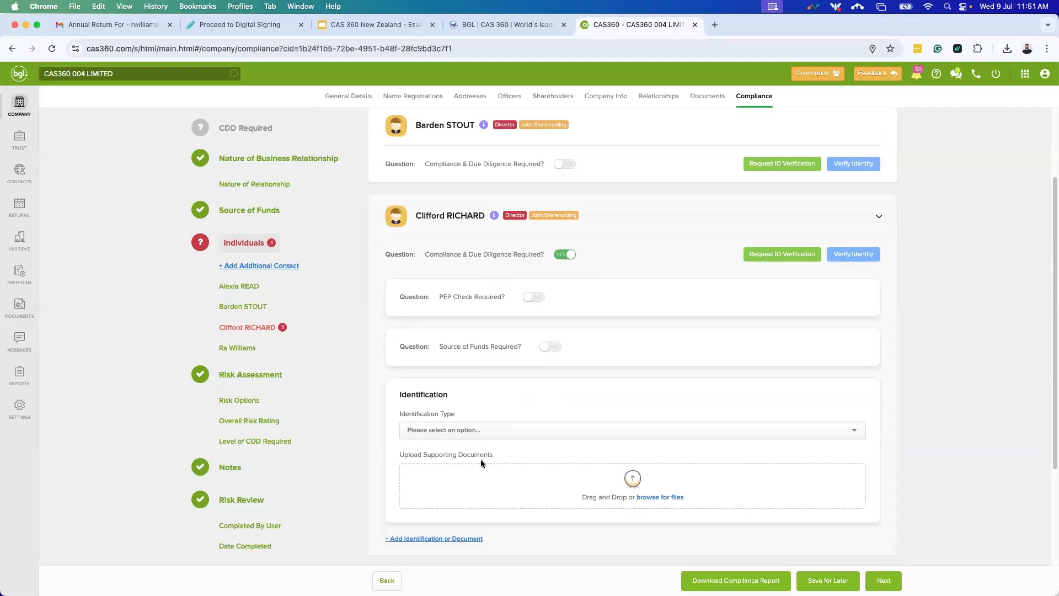
left_click(567, 254)
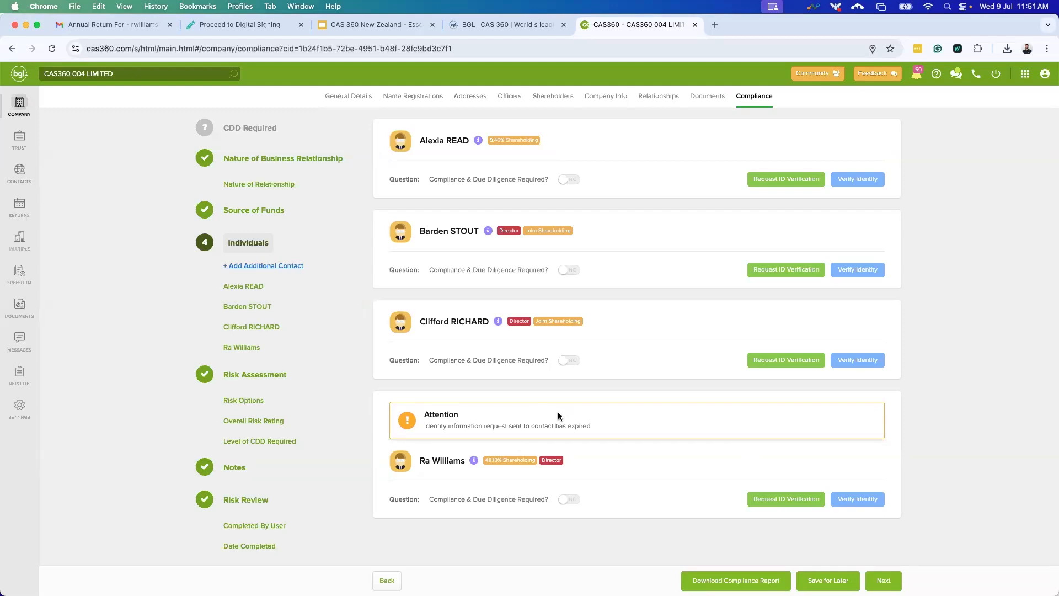
On Risk Assessment, add an extra risk option entry, view its questions, then remove it.
left_click(883, 581)
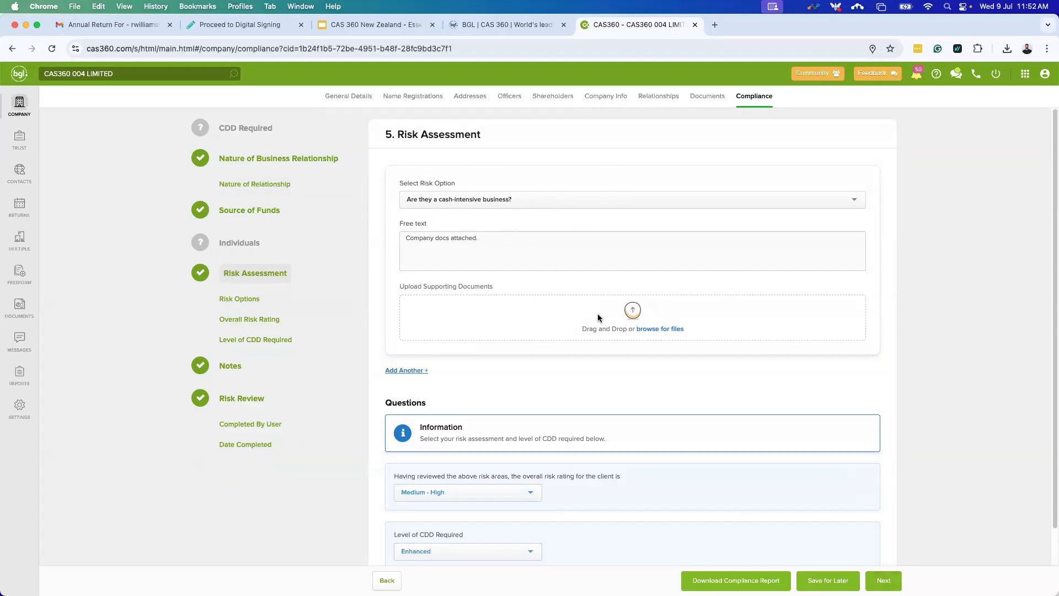
scroll(607, 353, "down", 1)
left_click(408, 330)
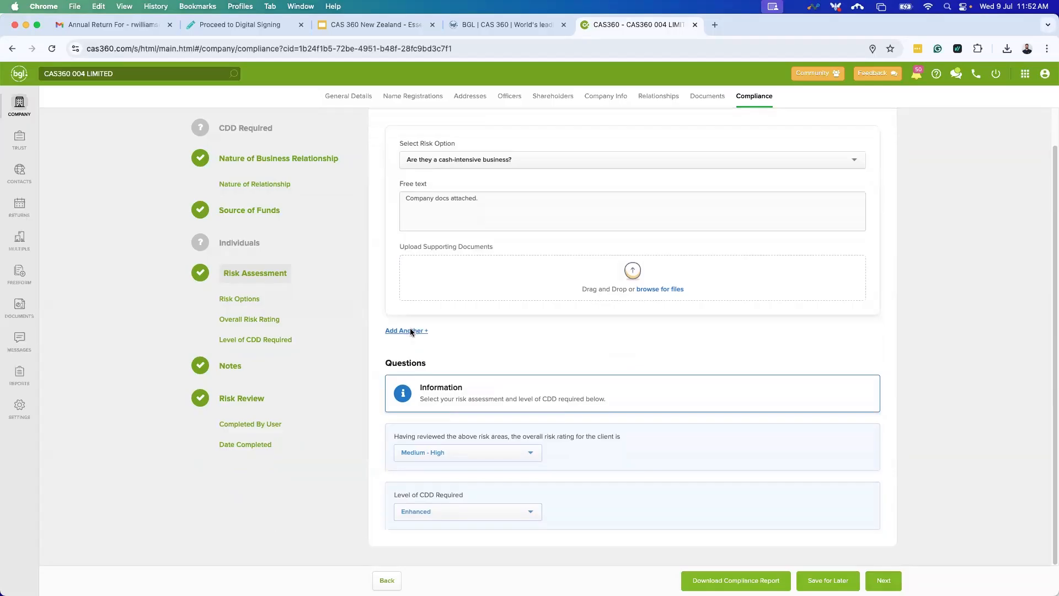
left_click(625, 360)
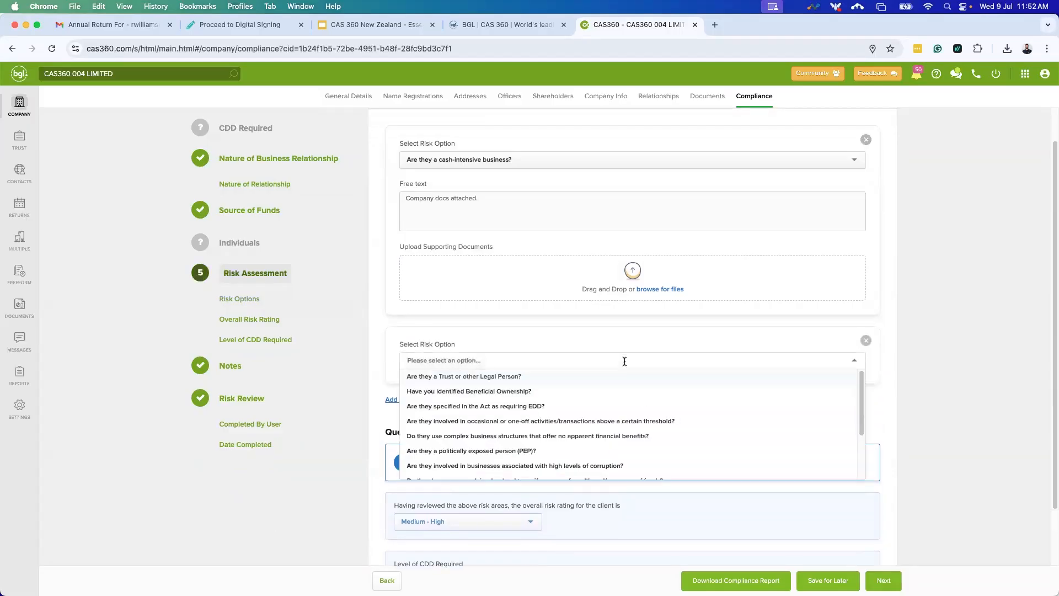
scroll(569, 433, "down", 3)
scroll(563, 440, "up", 3)
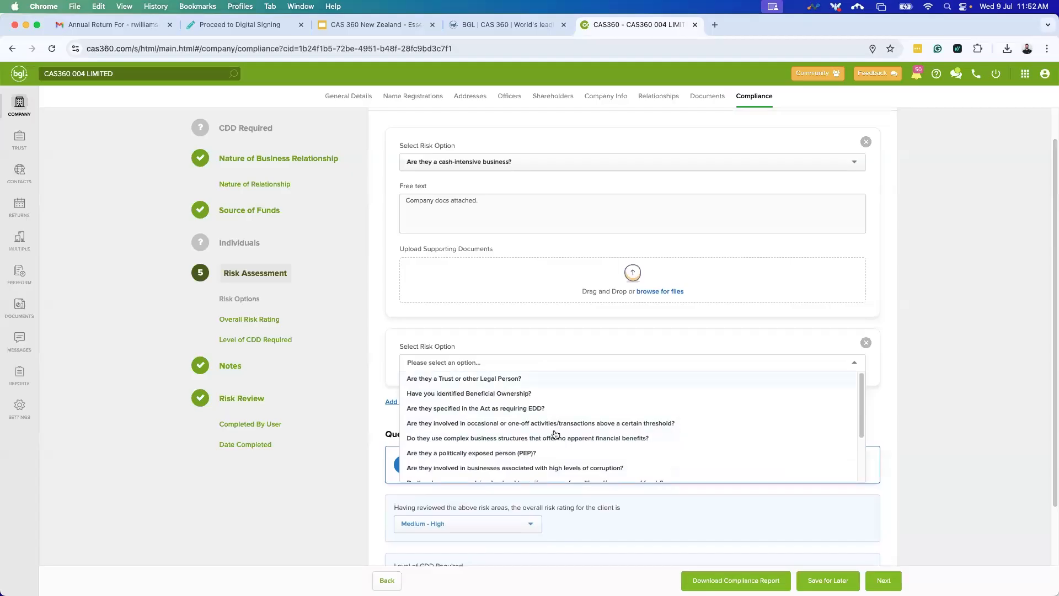
left_click(866, 342)
left_click(867, 343)
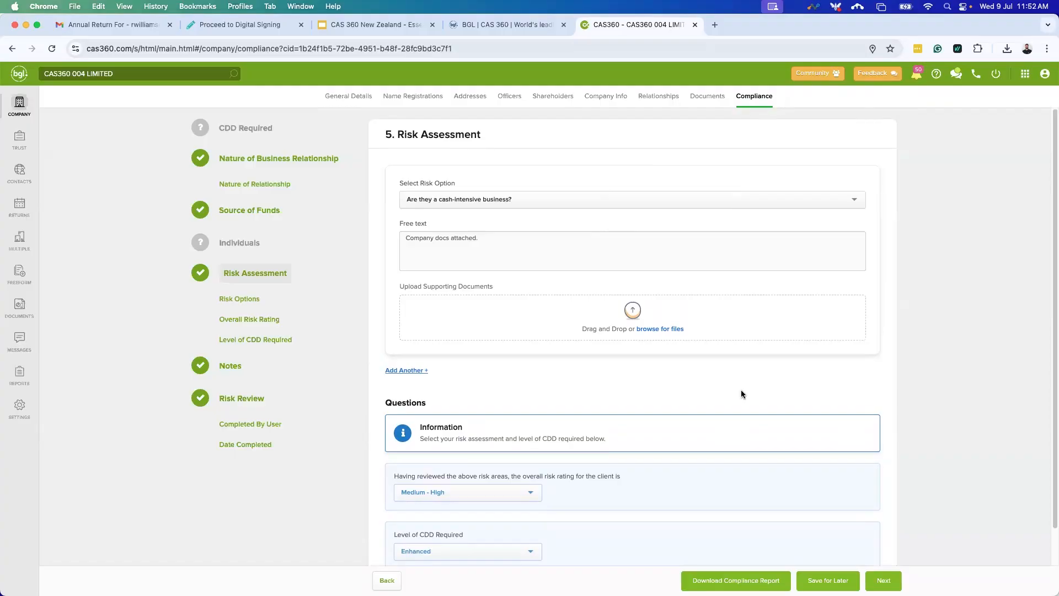
Keep risk rating Medium - High and CDD level Enhanced, then continue to 6. Notes.
scroll(581, 434, "down", 2)
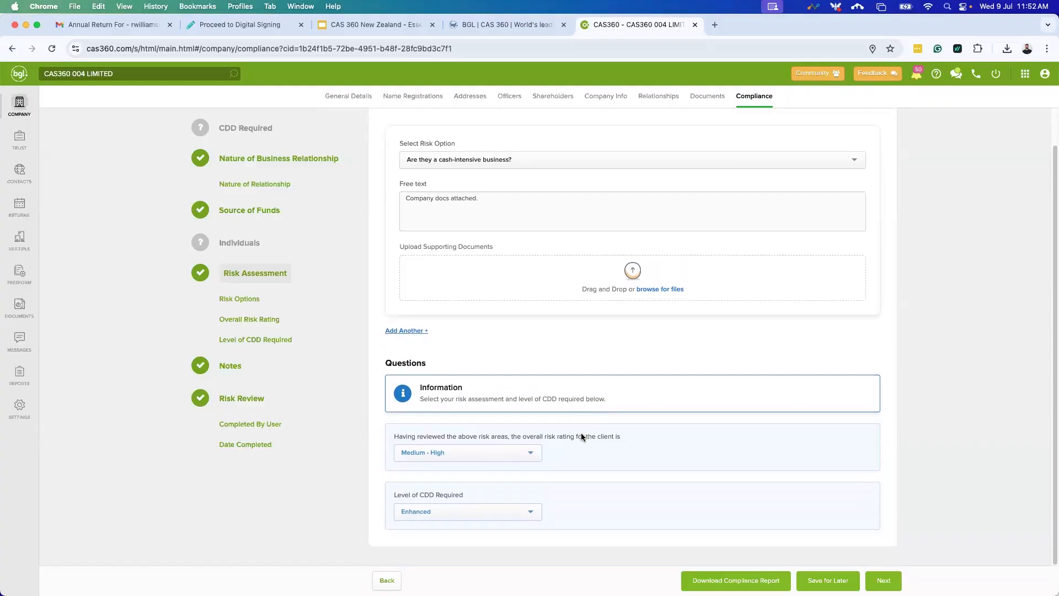
left_click(508, 462)
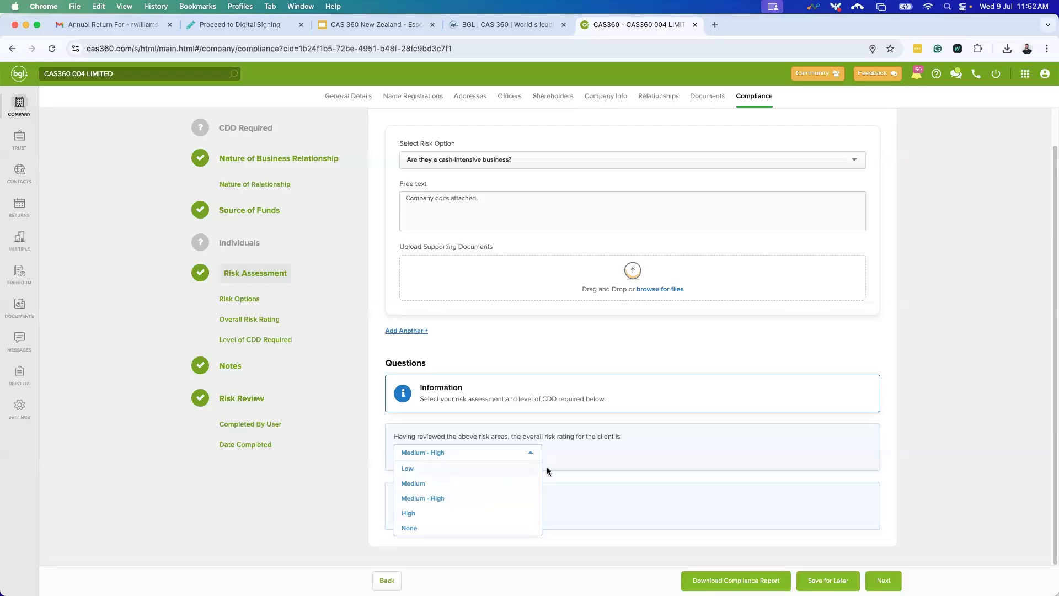
left_click(581, 464)
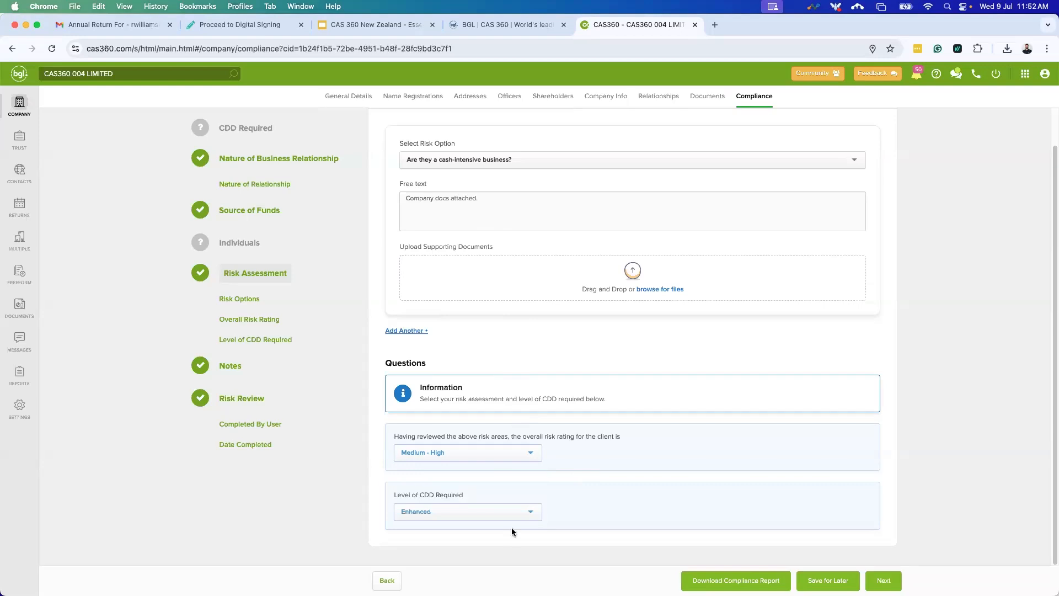
left_click(509, 512)
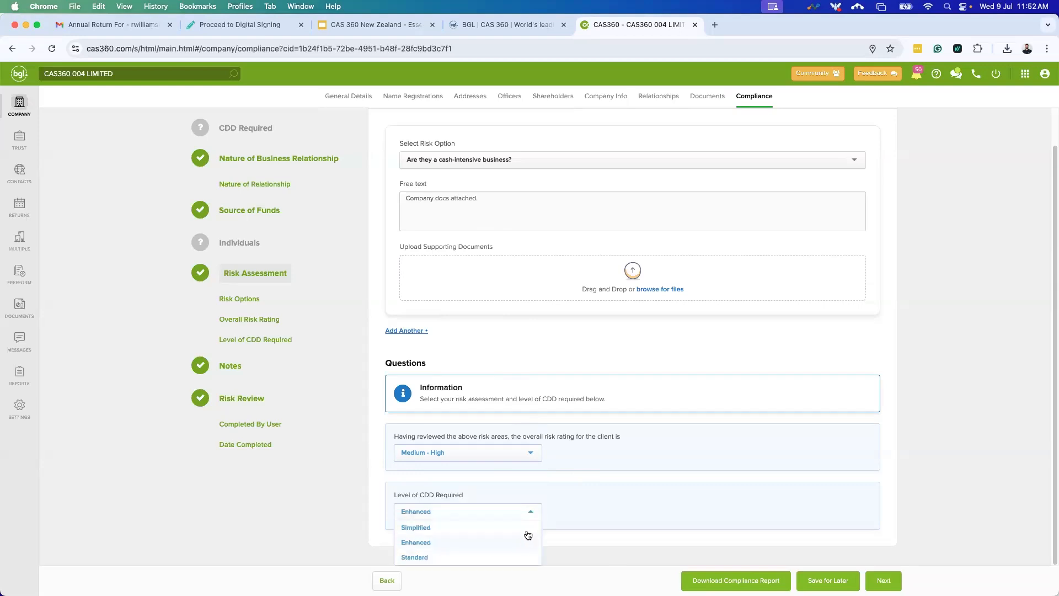
left_click(594, 526)
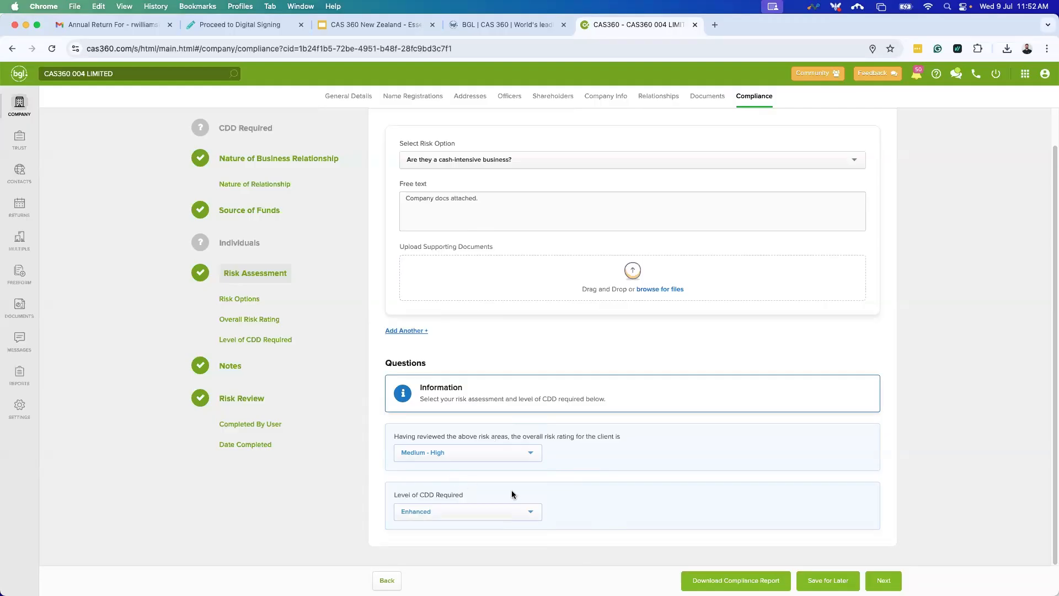
left_click(877, 581)
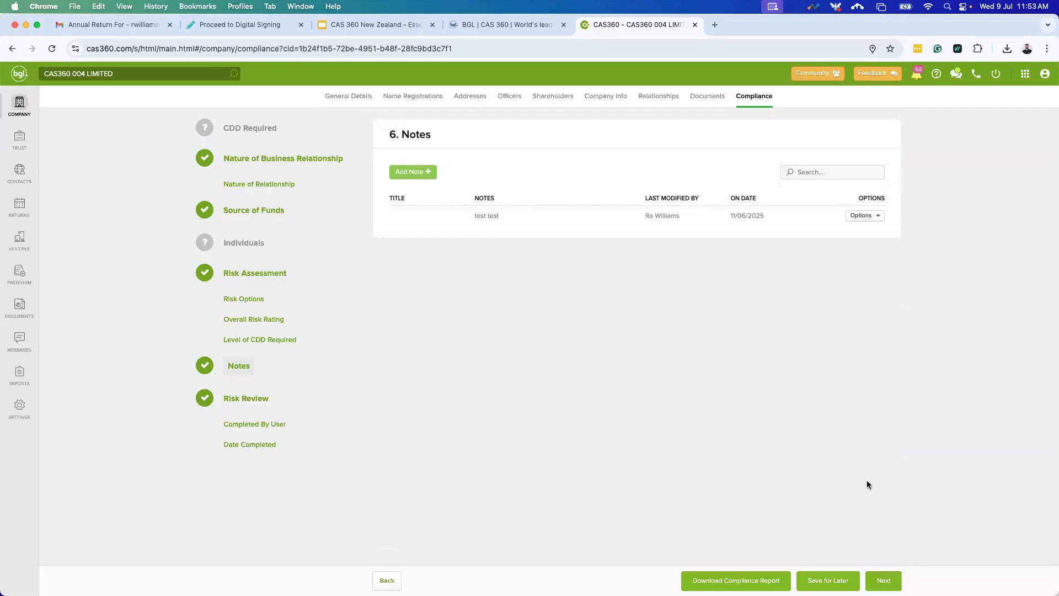
Reach 7. Risk Review, cancel the Send to Reviewer form, and Save for Later.
left_click(882, 579)
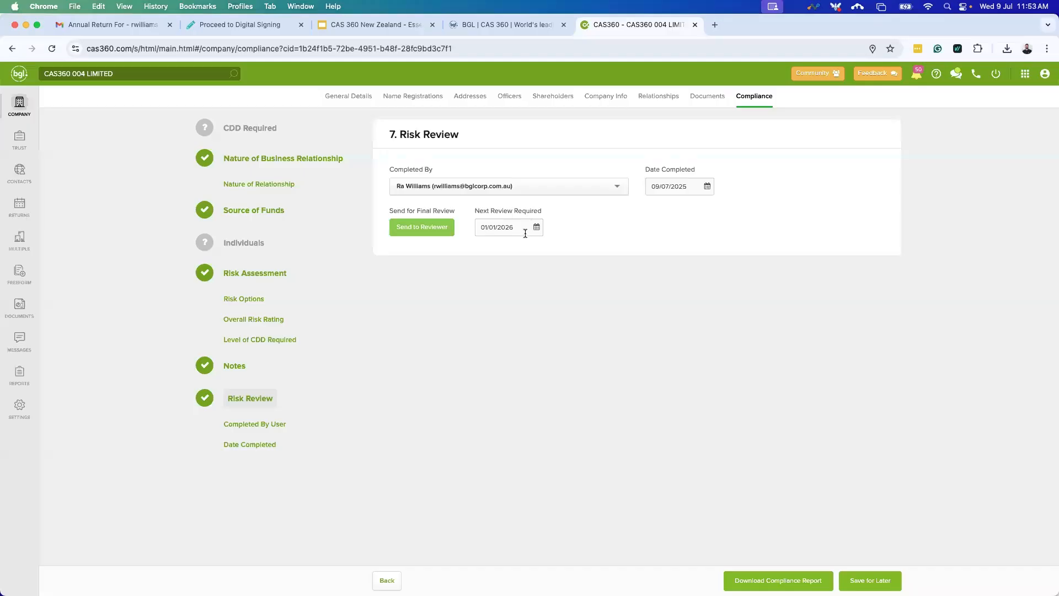
left_click(422, 234)
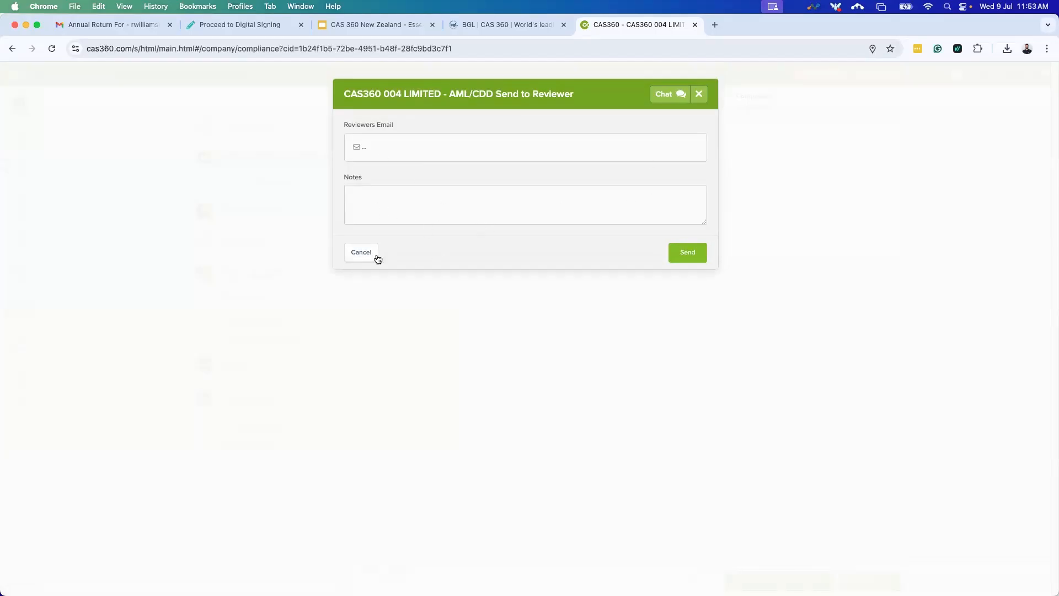
left_click(361, 252)
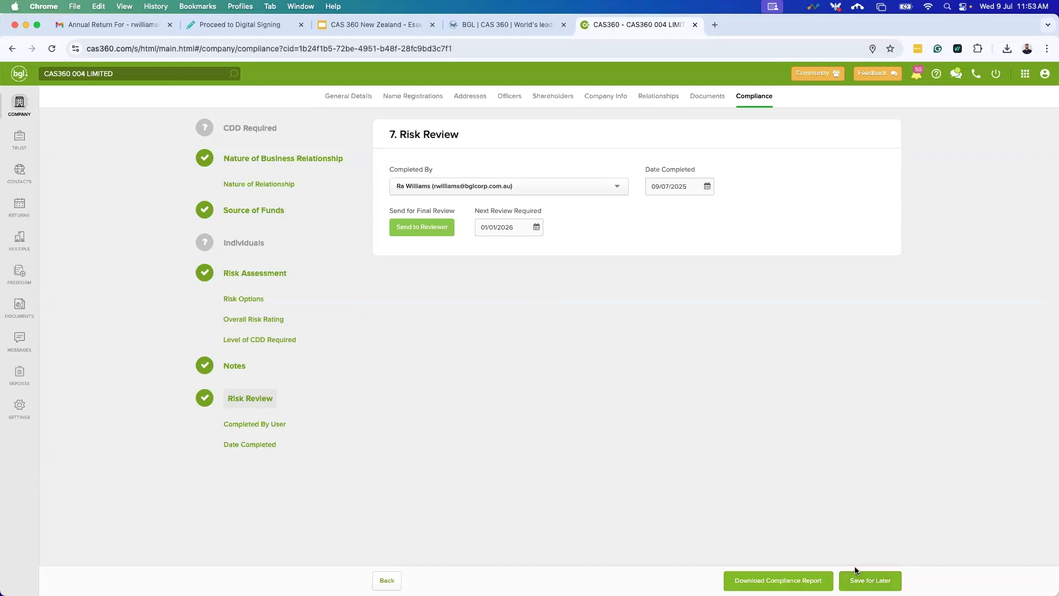
left_click(867, 579)
left_click(251, 130)
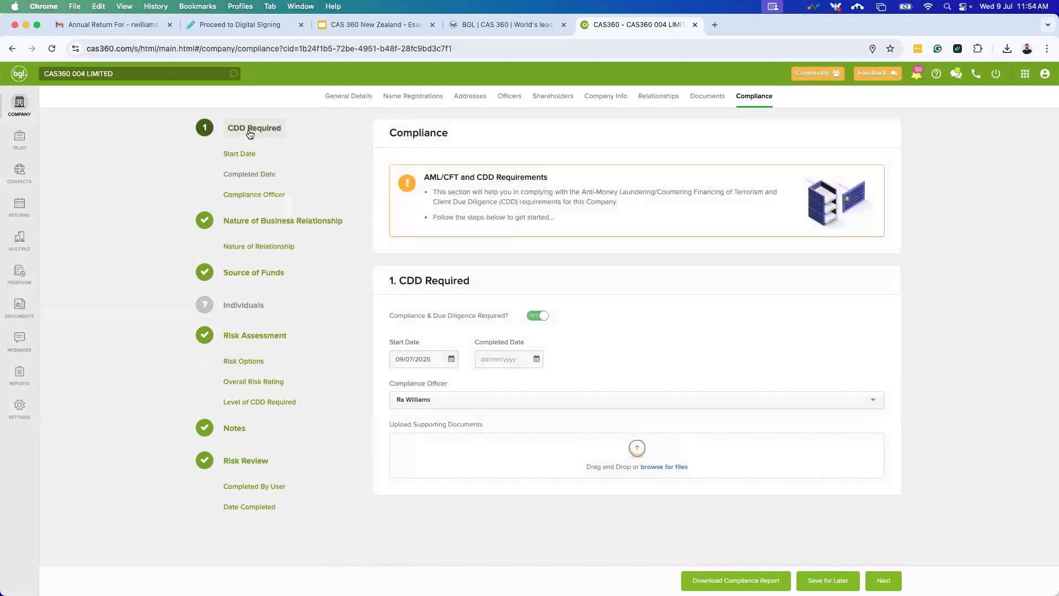
left_click(502, 366)
left_click(538, 360)
left_click(547, 462)
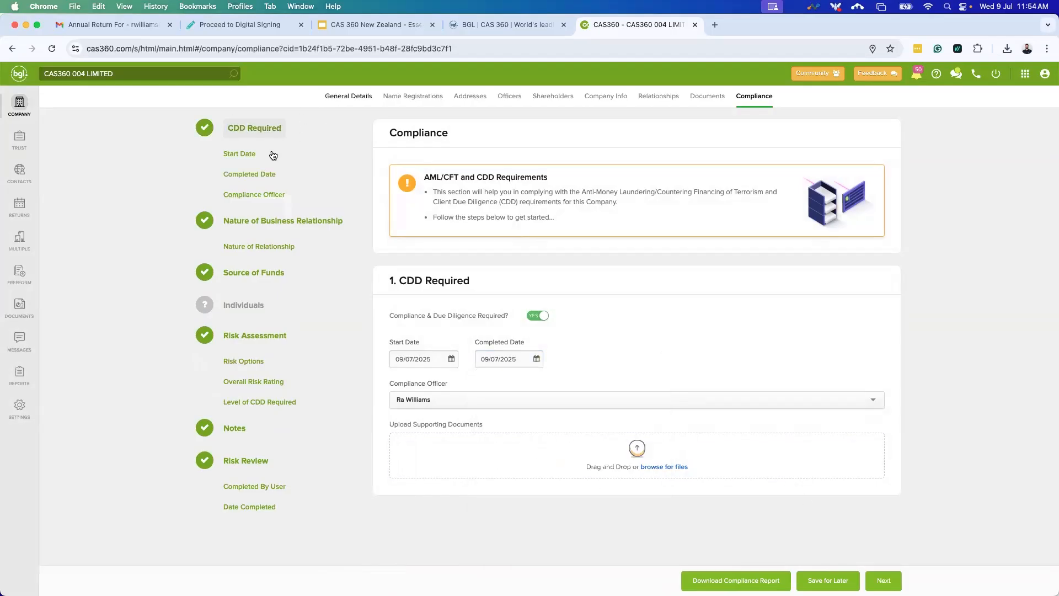
left_click(253, 305)
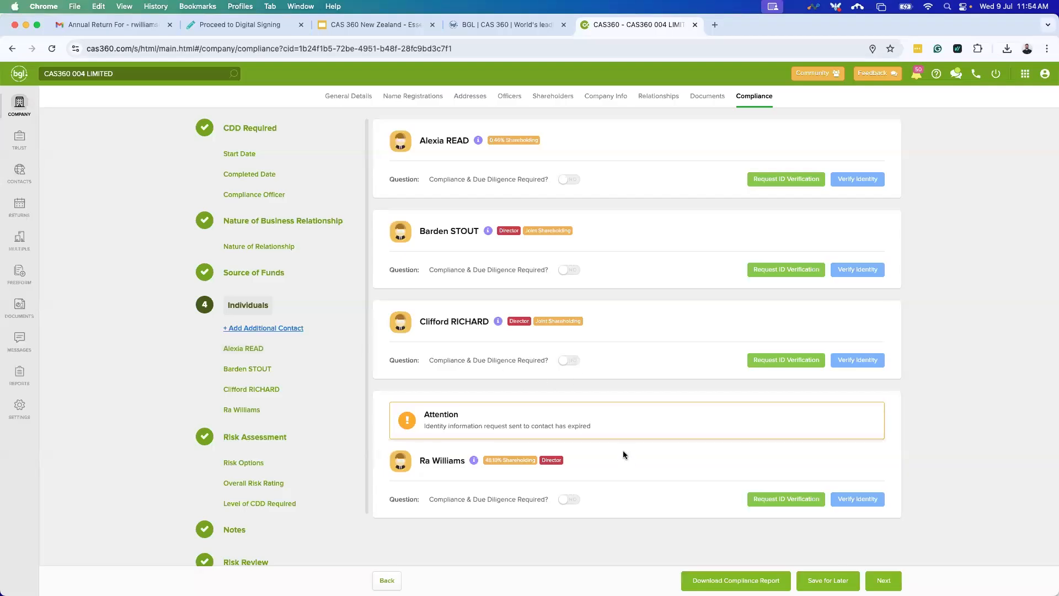
left_click(568, 499)
scroll(573, 474, "down", 5)
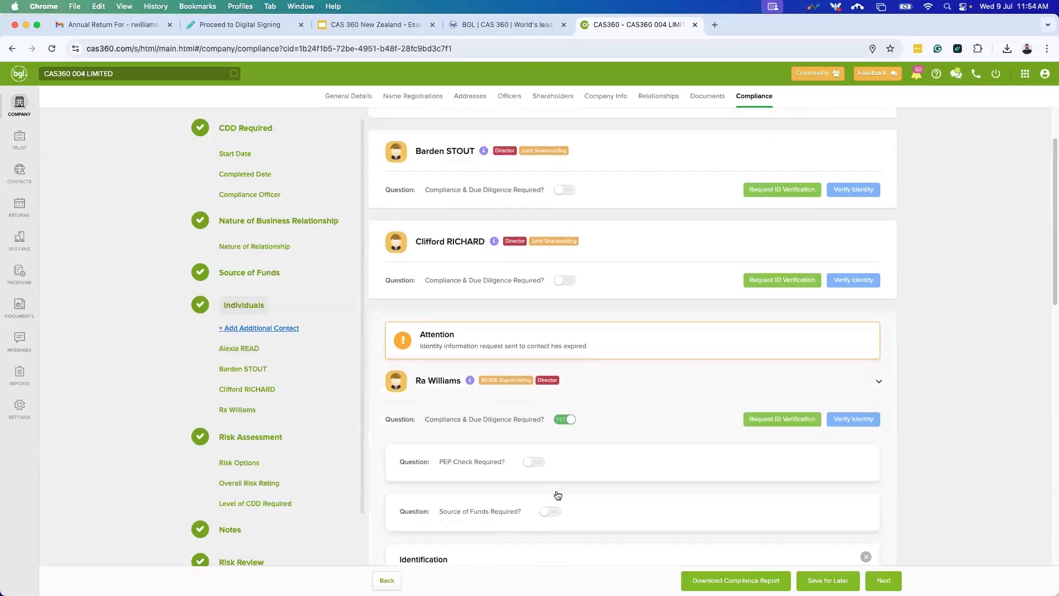
left_click(532, 364)
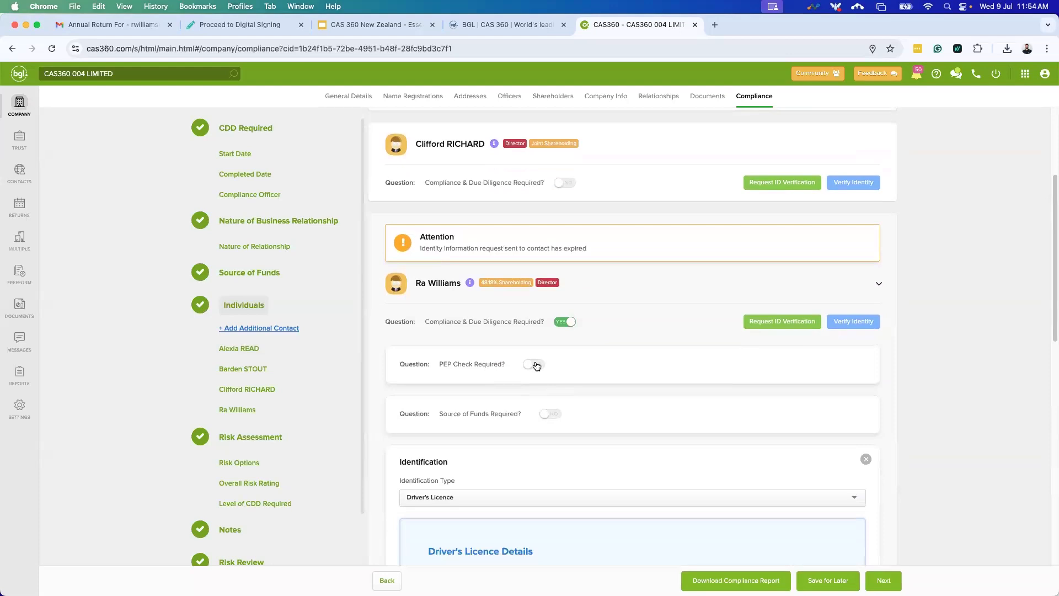
scroll(553, 444, "down", 2)
left_click(461, 324)
type("test")
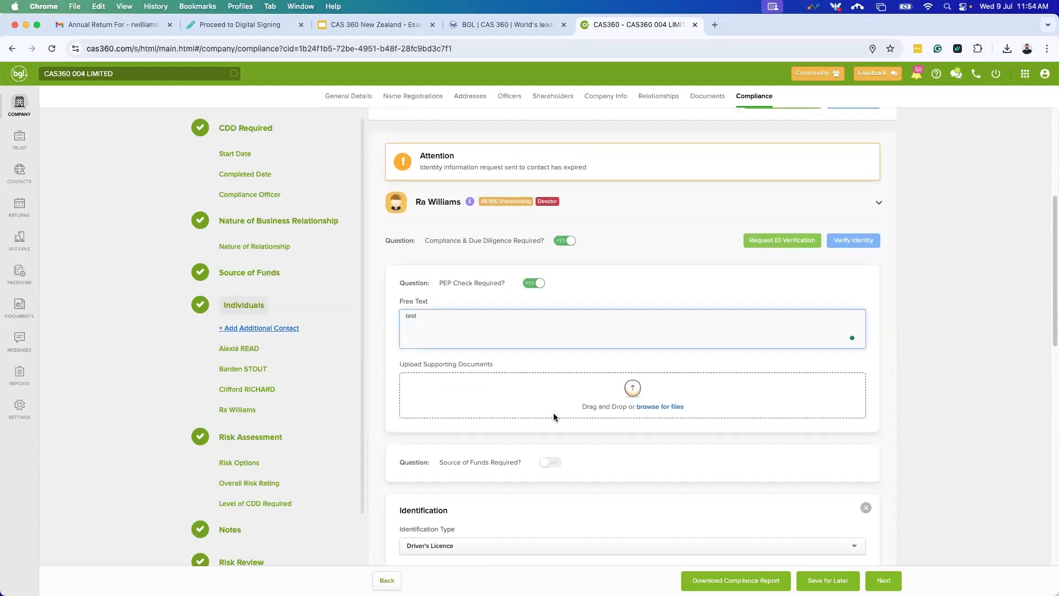
scroll(554, 413, "down", 3)
left_click(498, 413)
type("test")
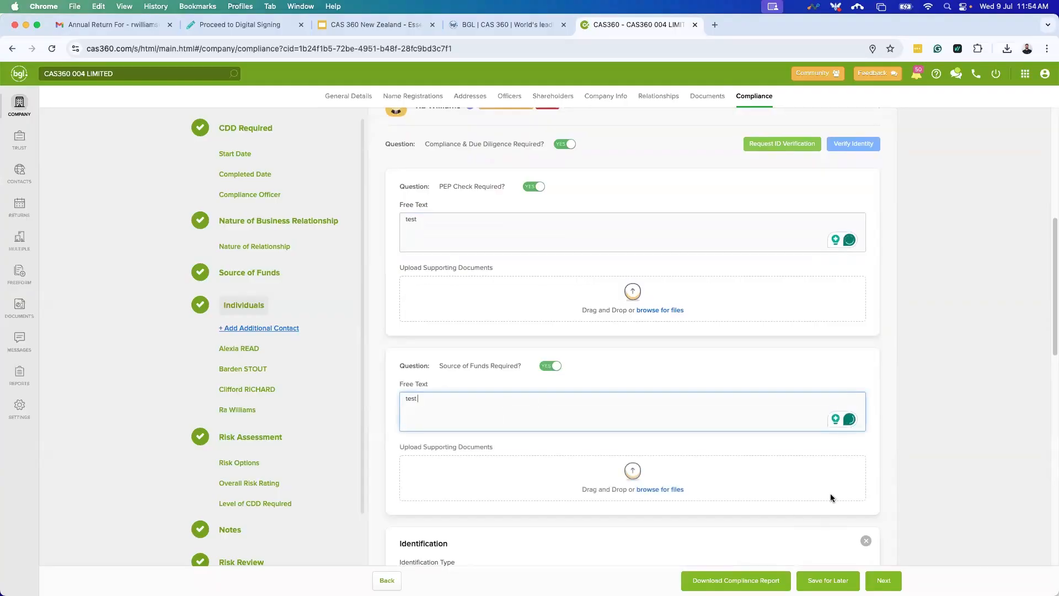
scroll(440, 315, "down", 5)
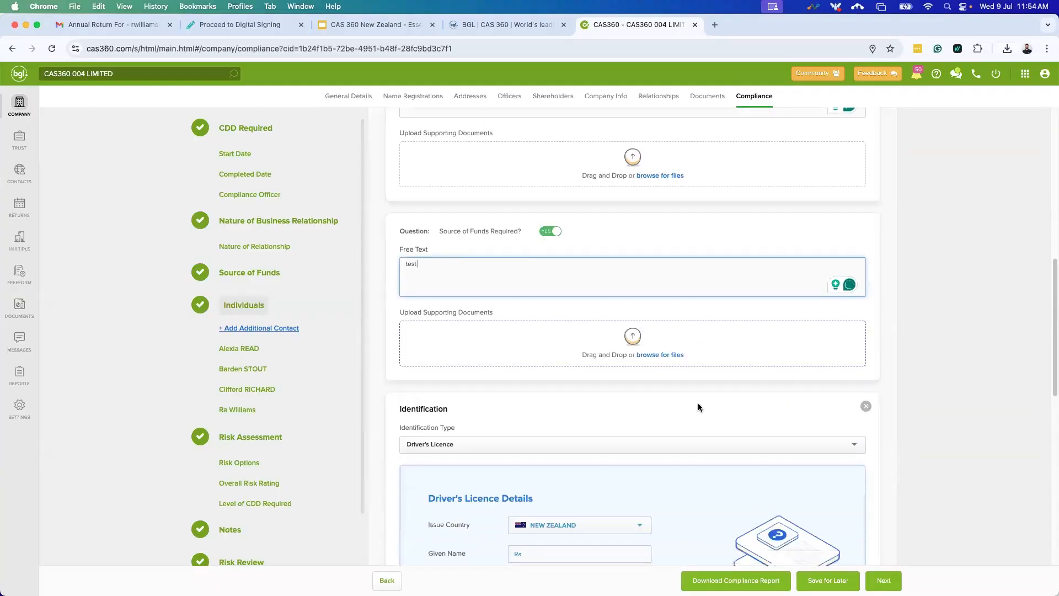
Download the compliance report and open AML Compliance Report.pdf from Chrome's downloads.
left_click(736, 580)
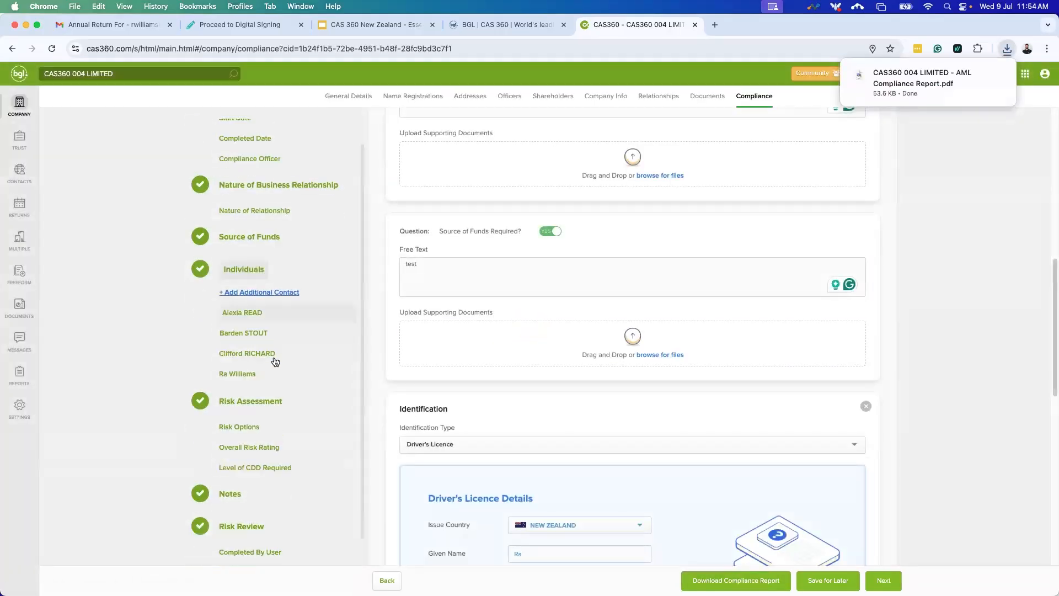
scroll(267, 401, "down", 2)
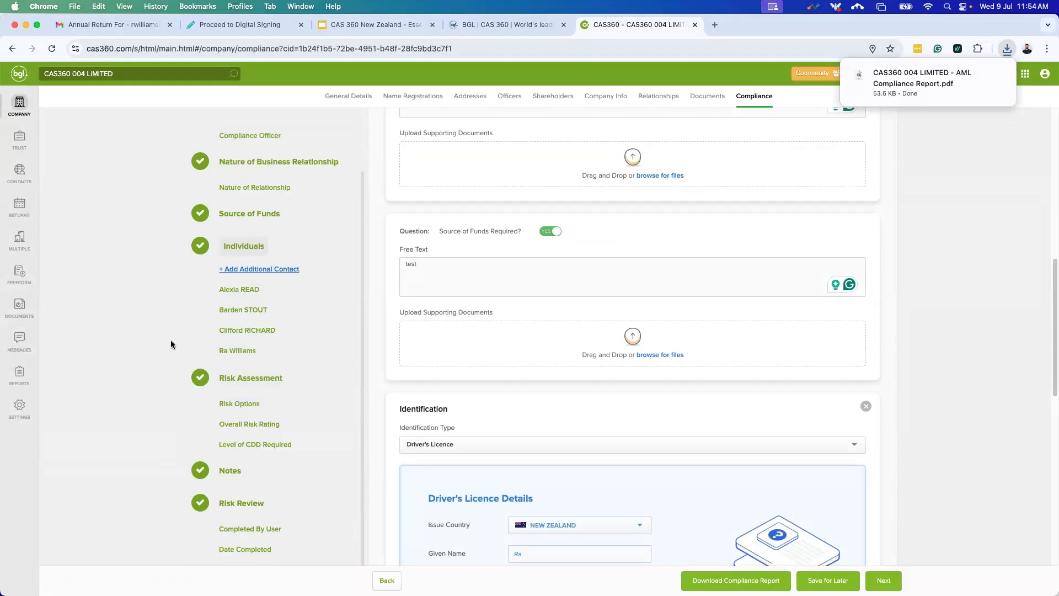
scroll(205, 212, "up", 2)
scroll(206, 212, "up", 3)
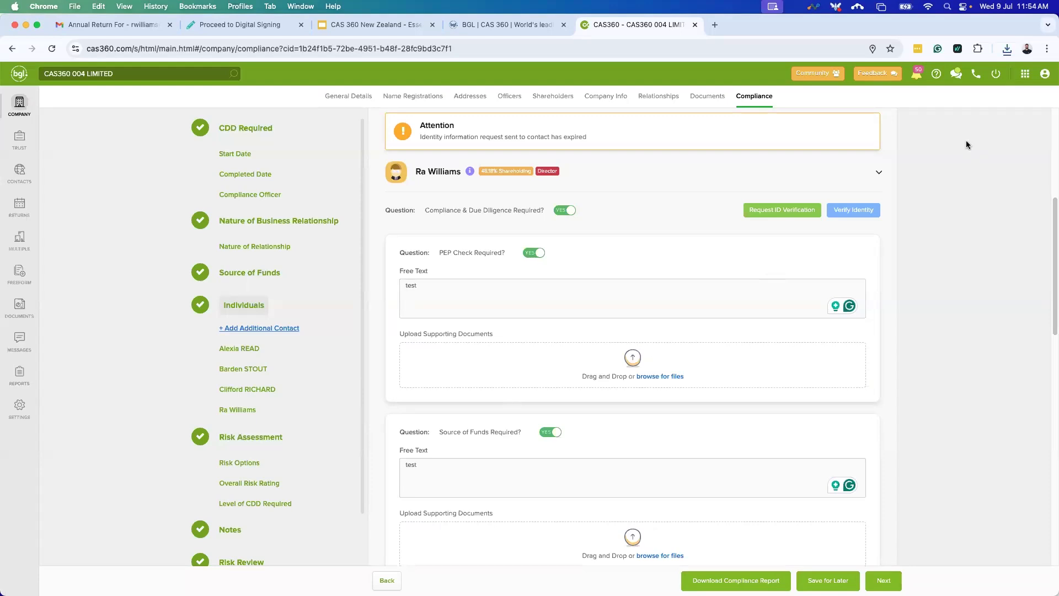
left_click(1007, 49)
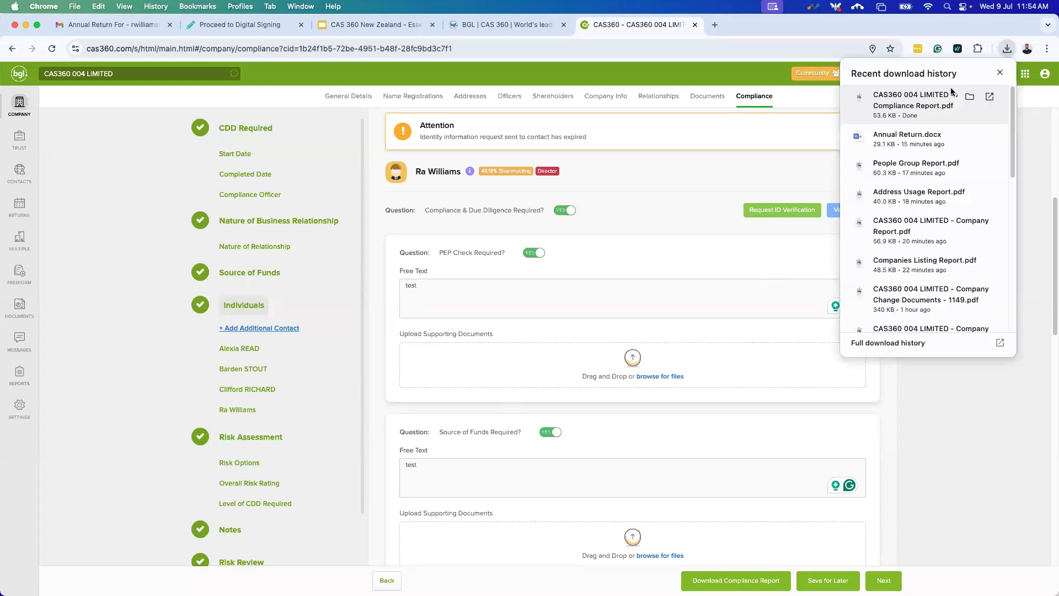
left_click(911, 99)
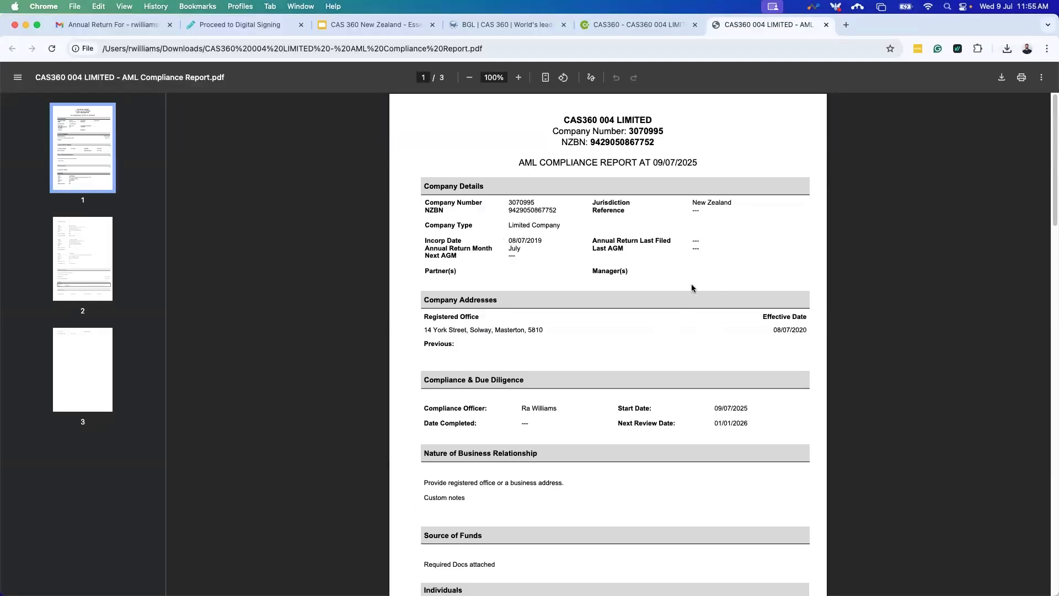
Highlight the Nature of Business Relationship text and the Required Docs attached note in the PDF.
scroll(684, 306, "down", 1)
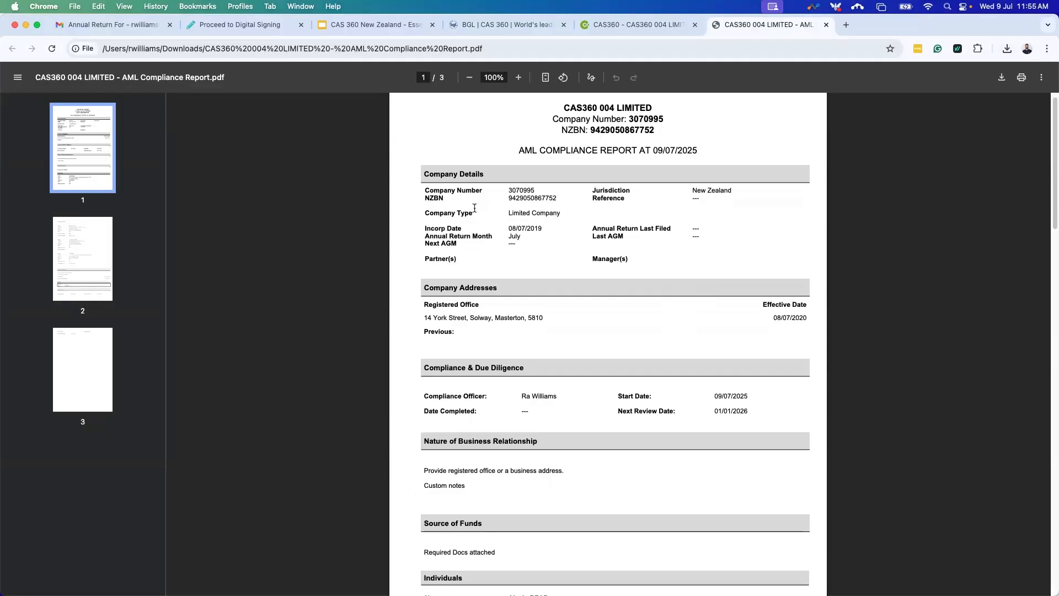
scroll(684, 257, "down", 5)
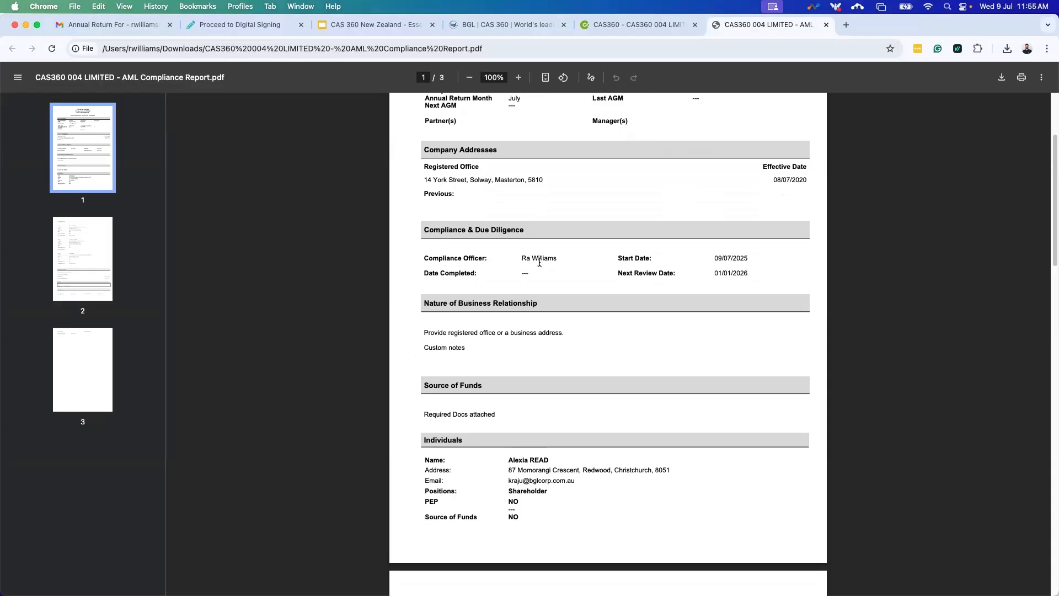
scroll(516, 286, "down", 1)
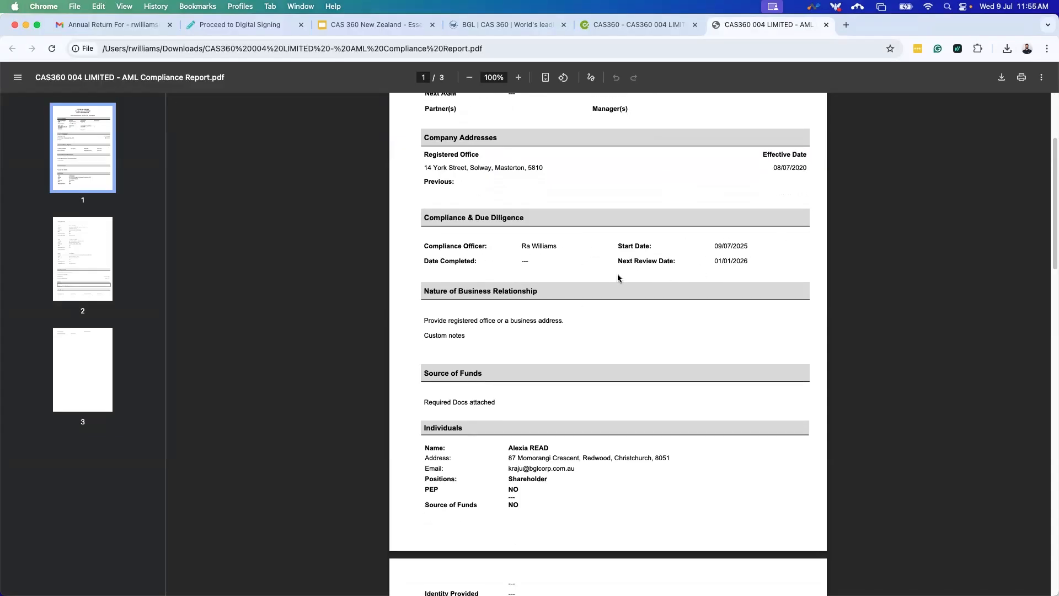
scroll(748, 293, "down", 5)
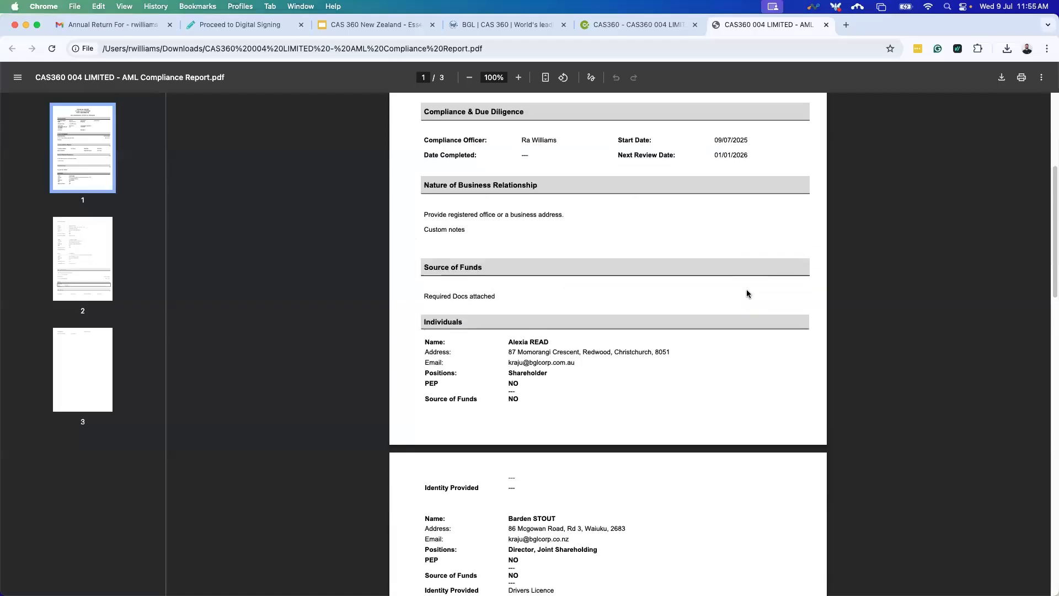
scroll(712, 273, "down", 2)
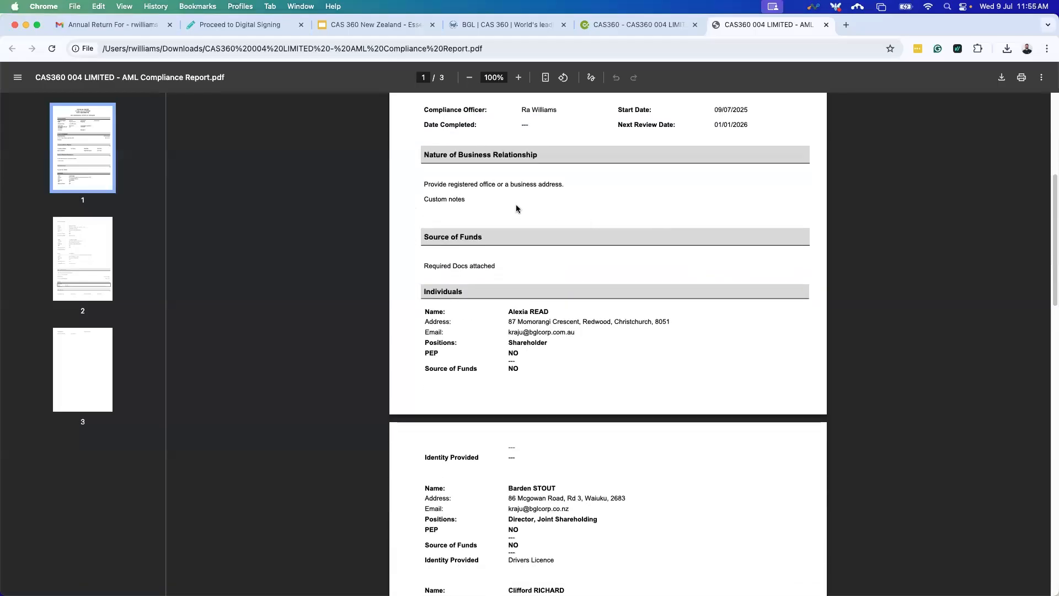
left_click_drag(418, 184, 570, 186)
scroll(499, 268, "down", 1)
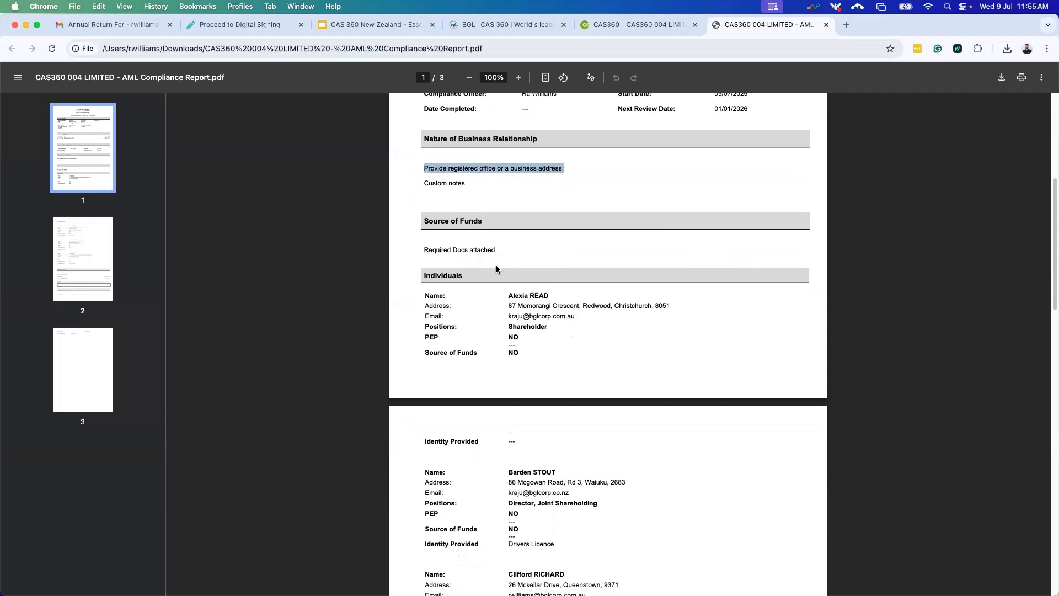
left_click(507, 255)
left_click_drag(420, 251, 511, 257)
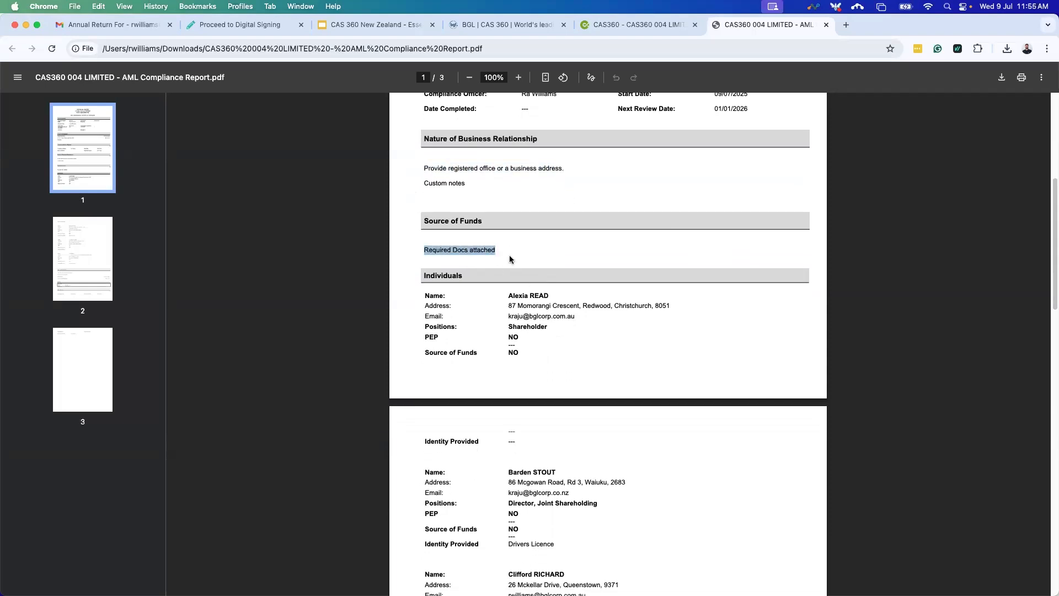
Scroll down and highlight the second individual's Drivers Licence entry.
scroll(480, 250, "down", 5)
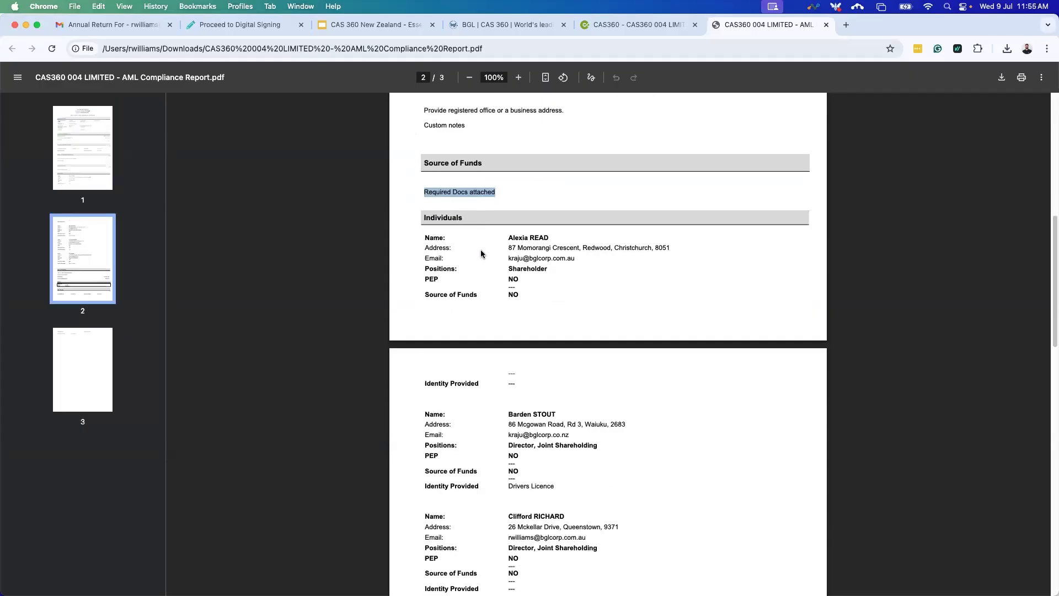
scroll(539, 276, "up", 4)
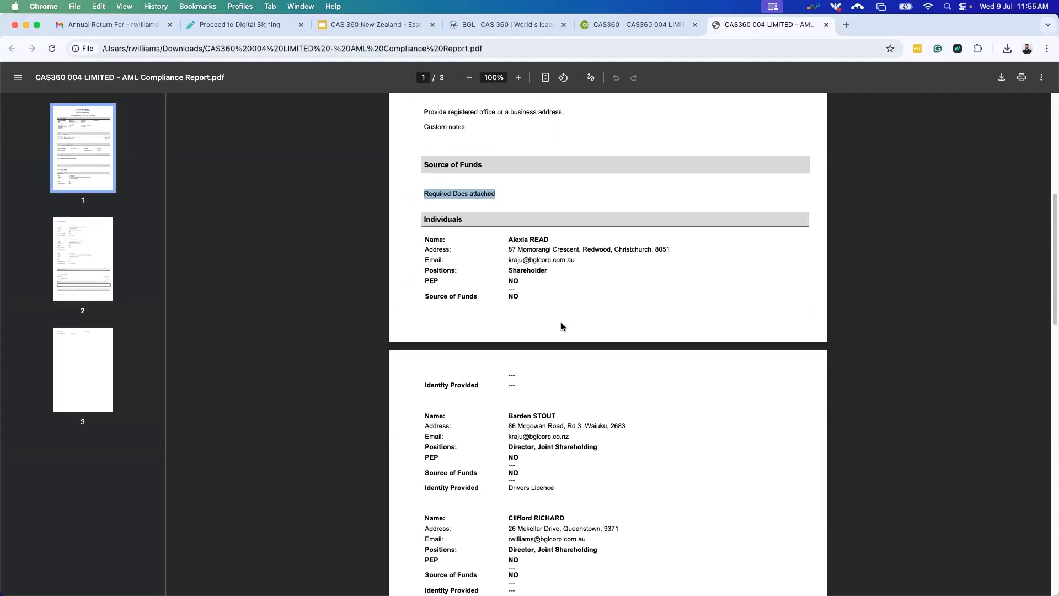
scroll(574, 342, "down", 2)
scroll(611, 403, "down", 1)
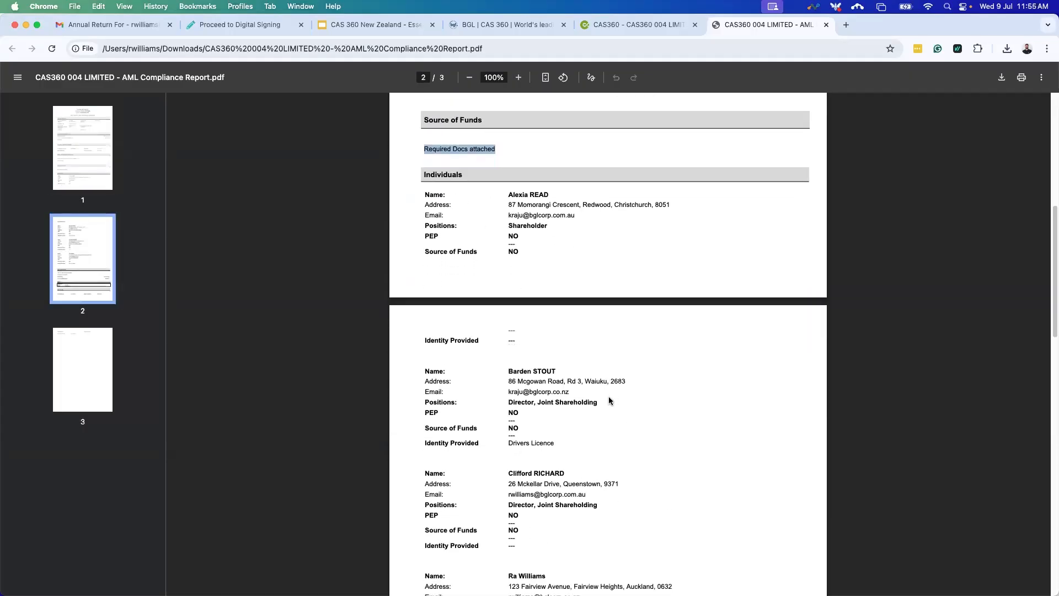
scroll(612, 402, "down", 2)
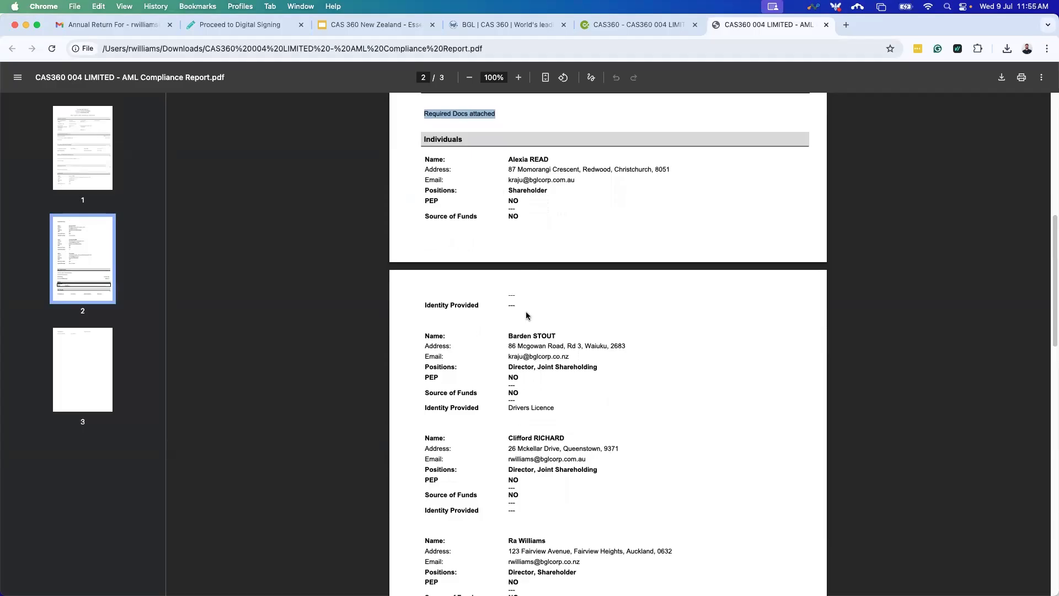
scroll(525, 309, "down", 2)
scroll(543, 352, "down", 5)
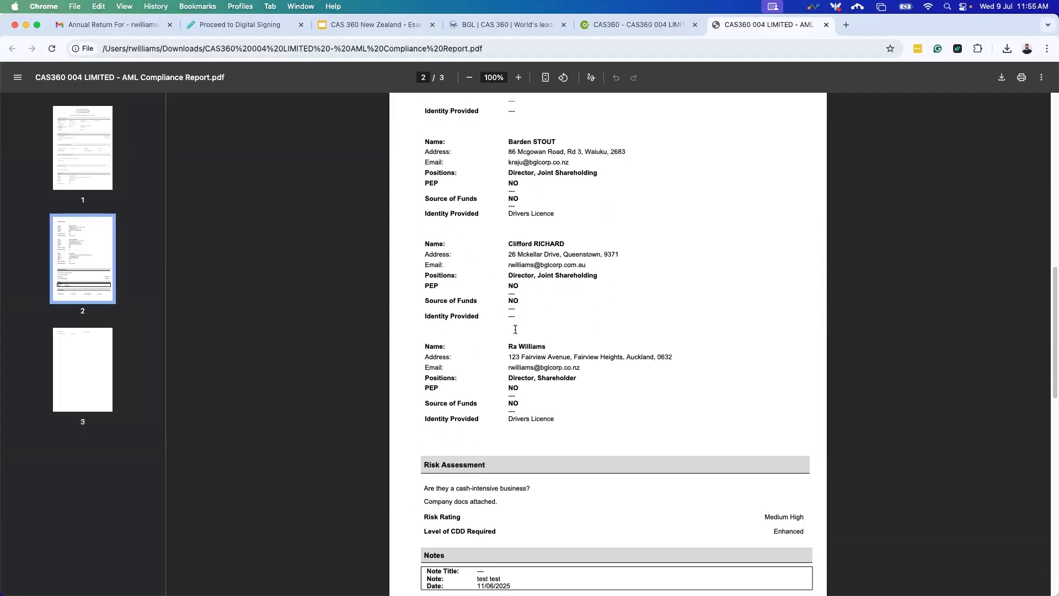
scroll(485, 356, "down", 2)
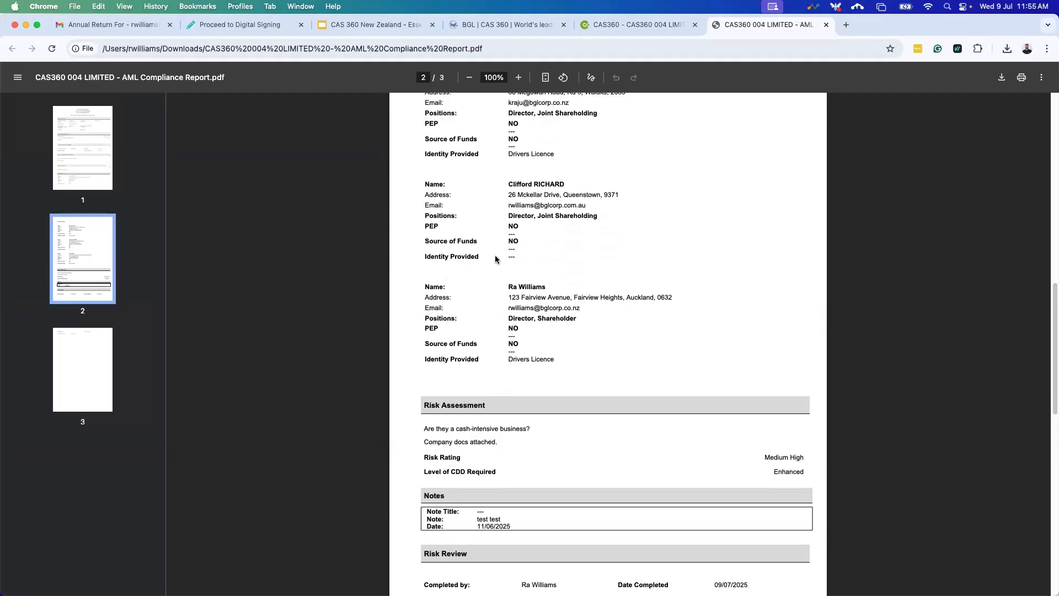
scroll(507, 326, "up", 3)
scroll(508, 325, "up", 8)
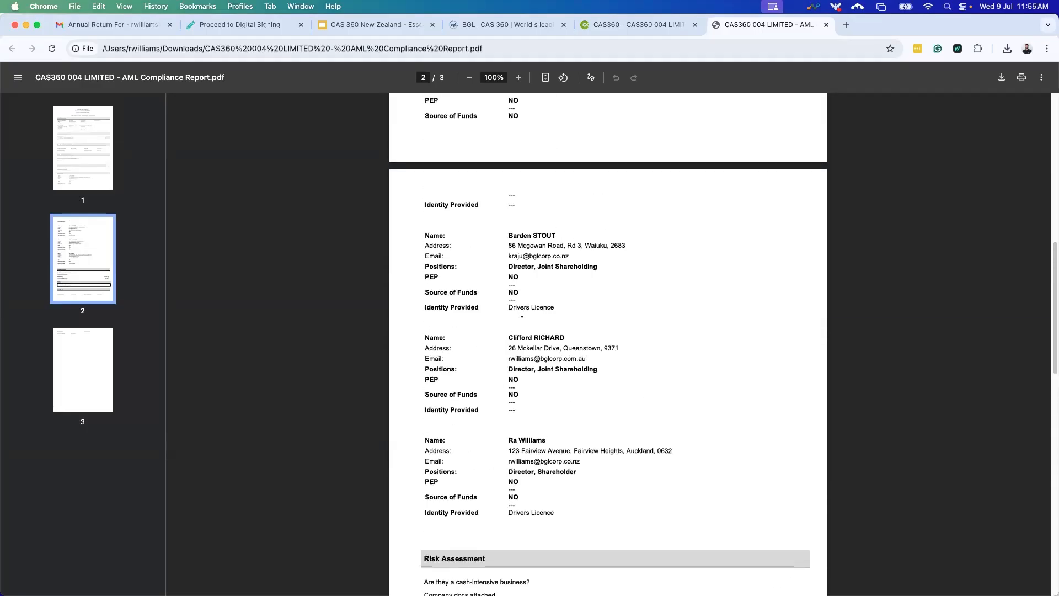
scroll(530, 350, "down", 4)
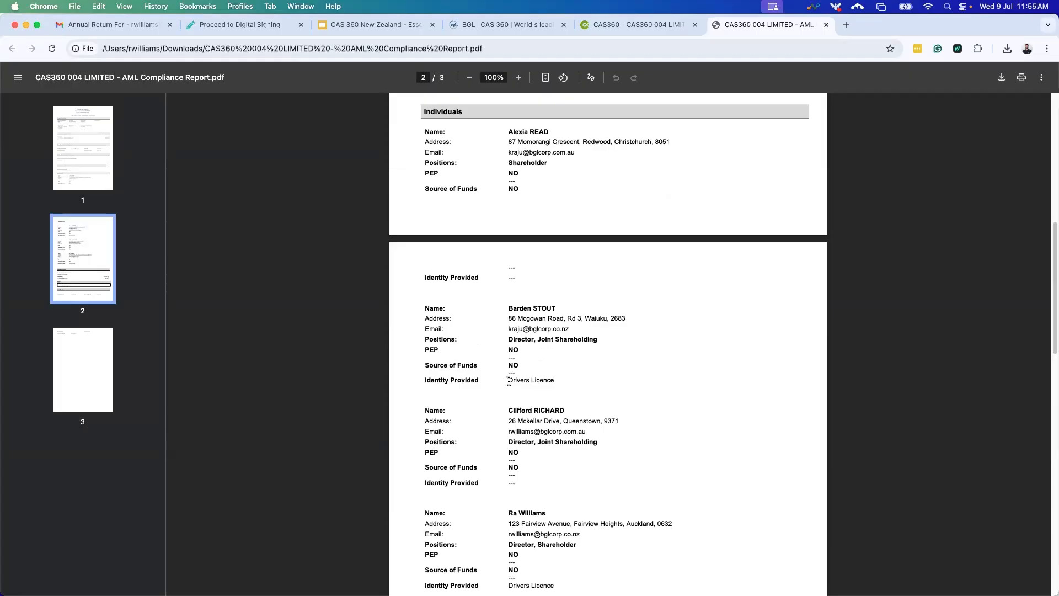
left_click_drag(509, 381, 569, 383)
Review the rest of the report, then close the PDF tab.
scroll(535, 272, "down", 3)
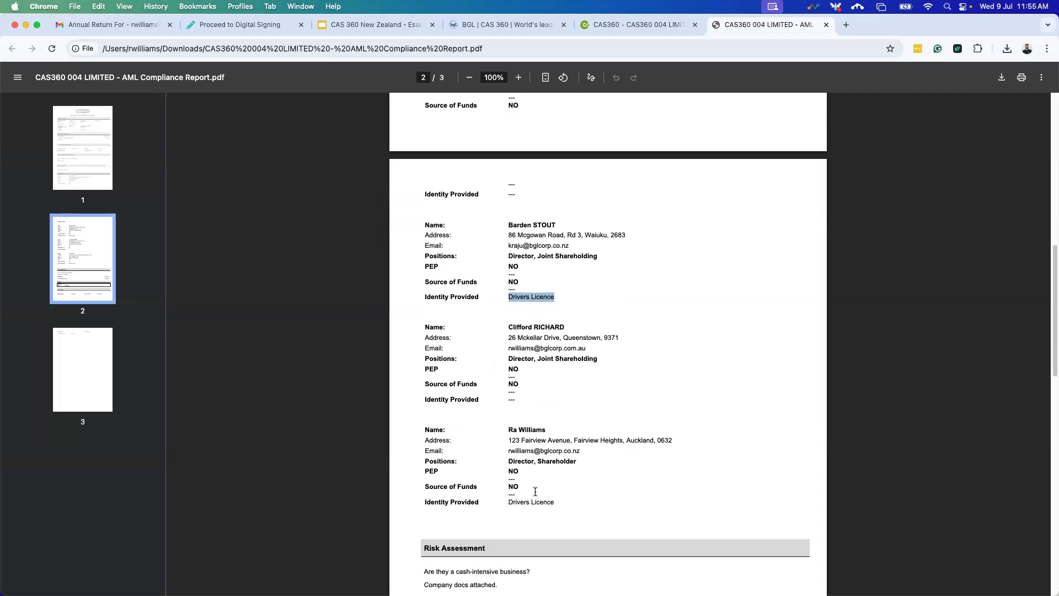
scroll(539, 492, "down", 3)
scroll(539, 490, "down", 7)
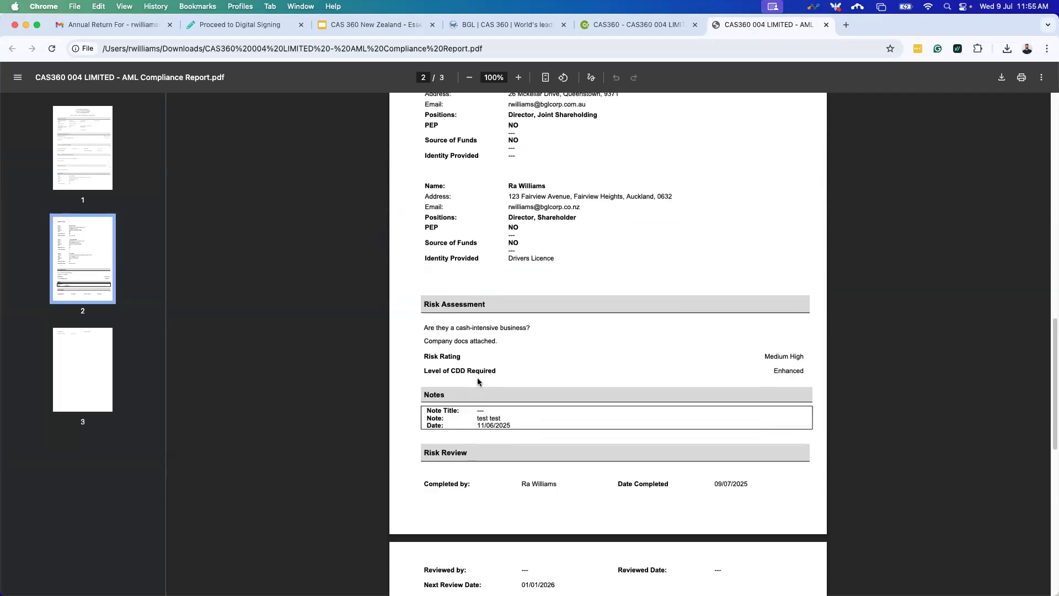
scroll(568, 420, "down", 2)
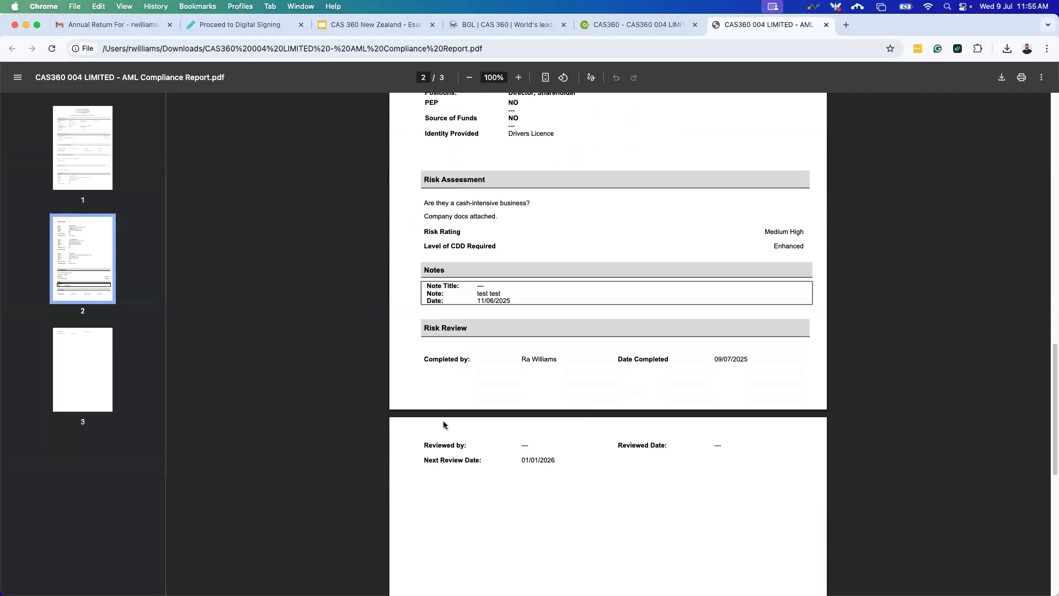
scroll(482, 389, "down", 5)
scroll(539, 400, "up", 10)
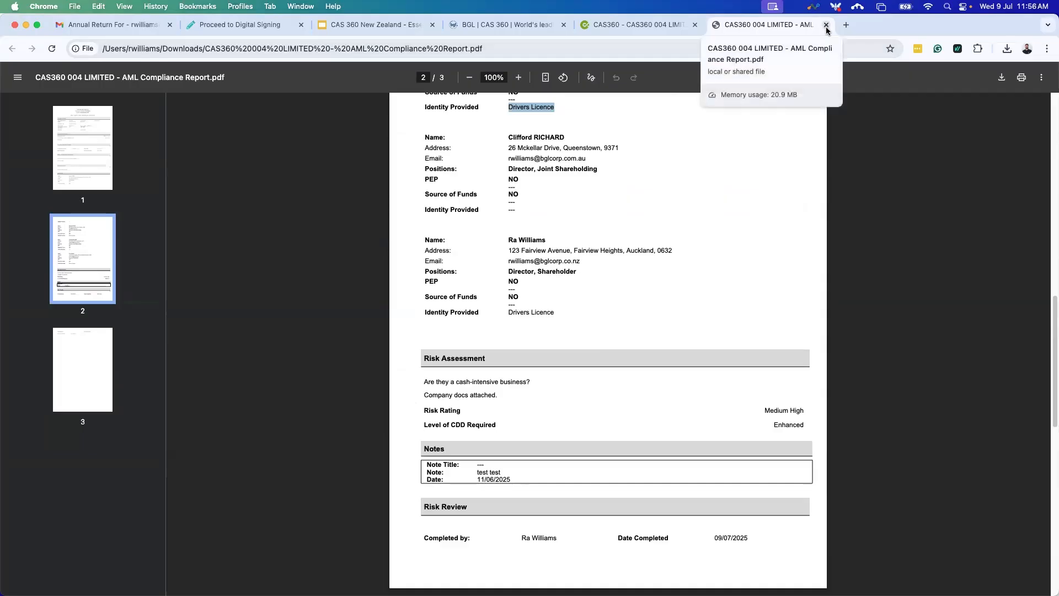
left_click(826, 24)
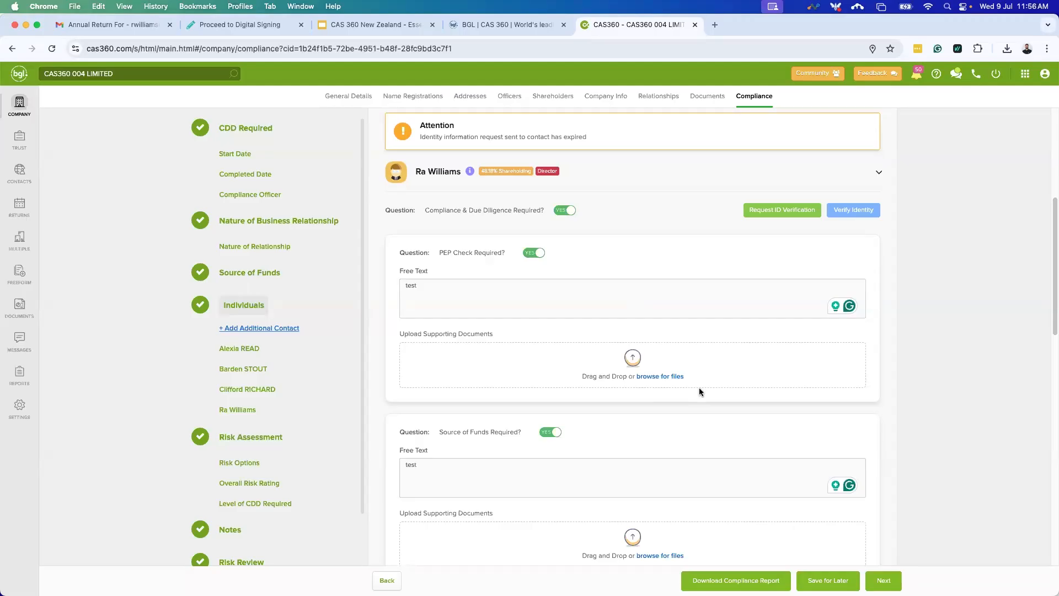
scroll(669, 331, "up", 2)
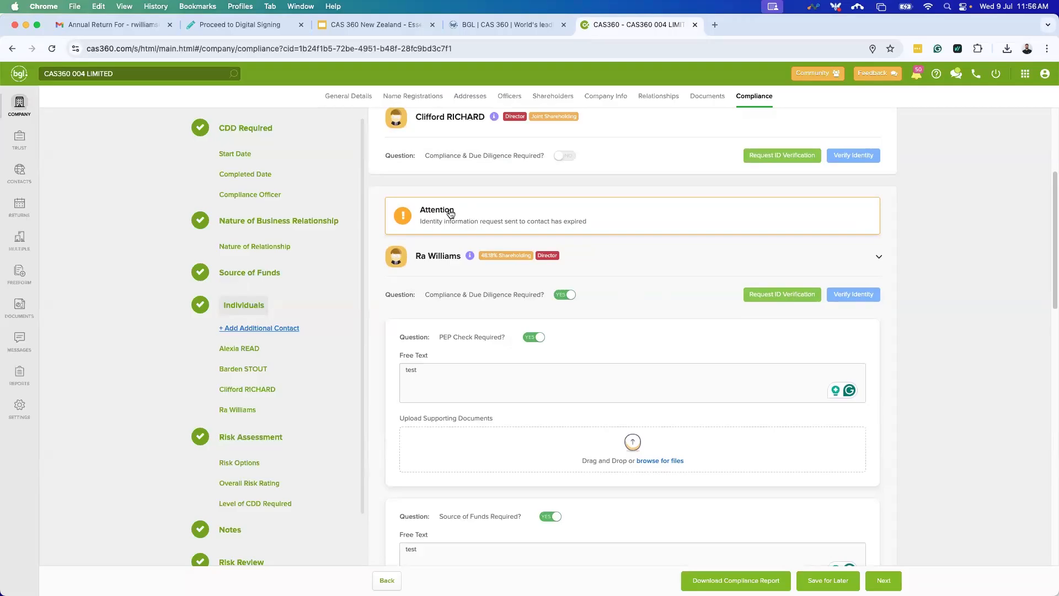
left_click_drag(419, 225, 565, 235)
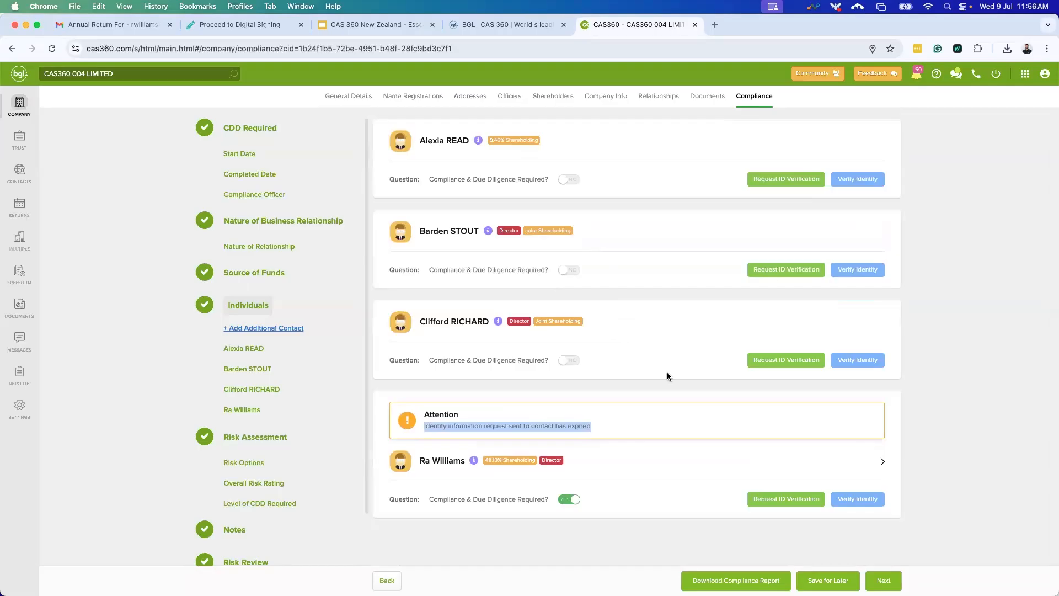
left_click(384, 579)
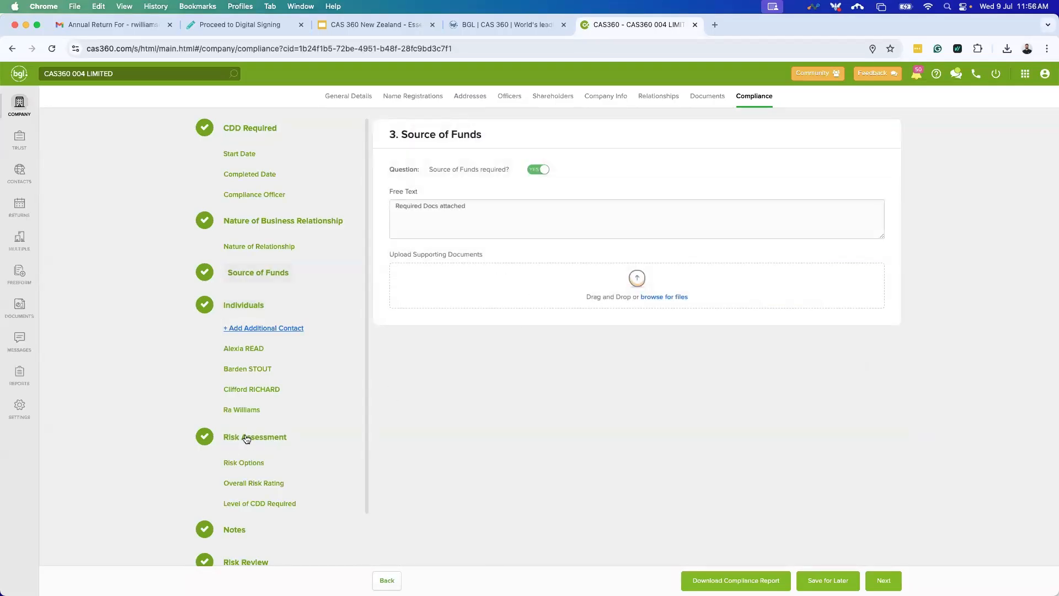
left_click(249, 408)
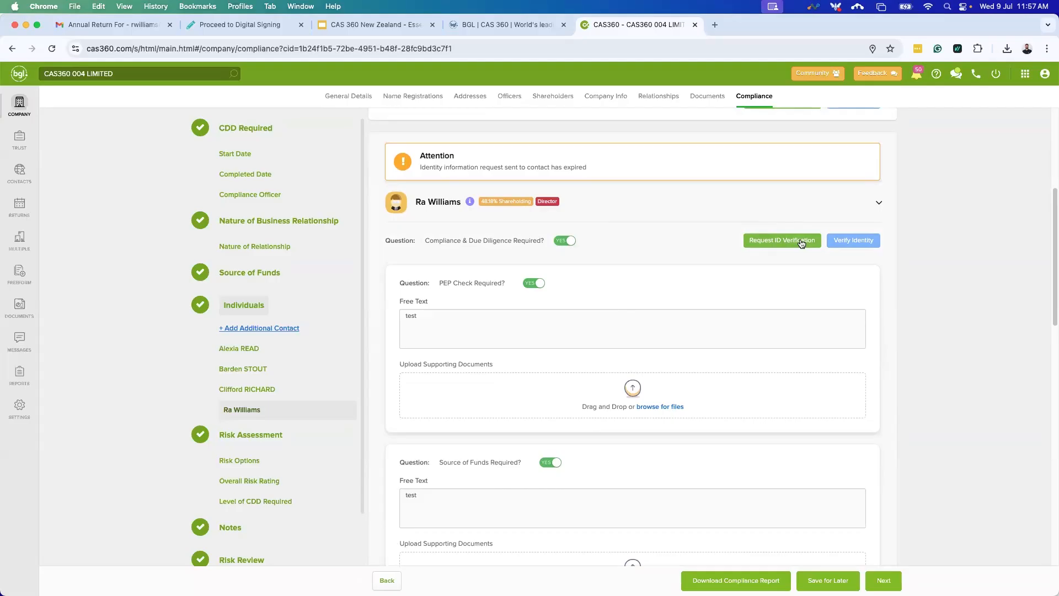
scroll(624, 300, "down", 5)
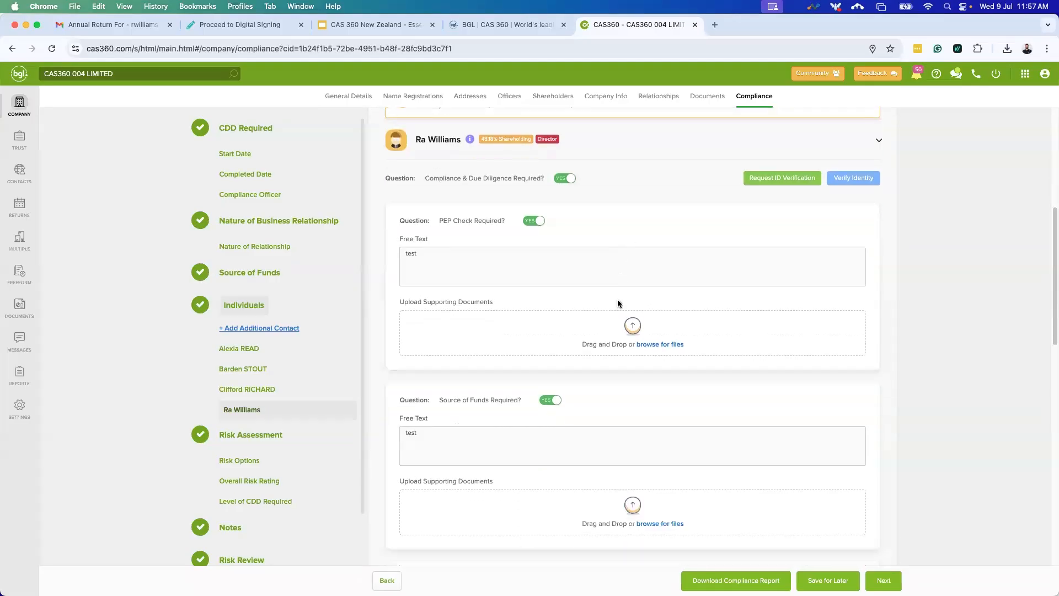
scroll(638, 313, "down", 1)
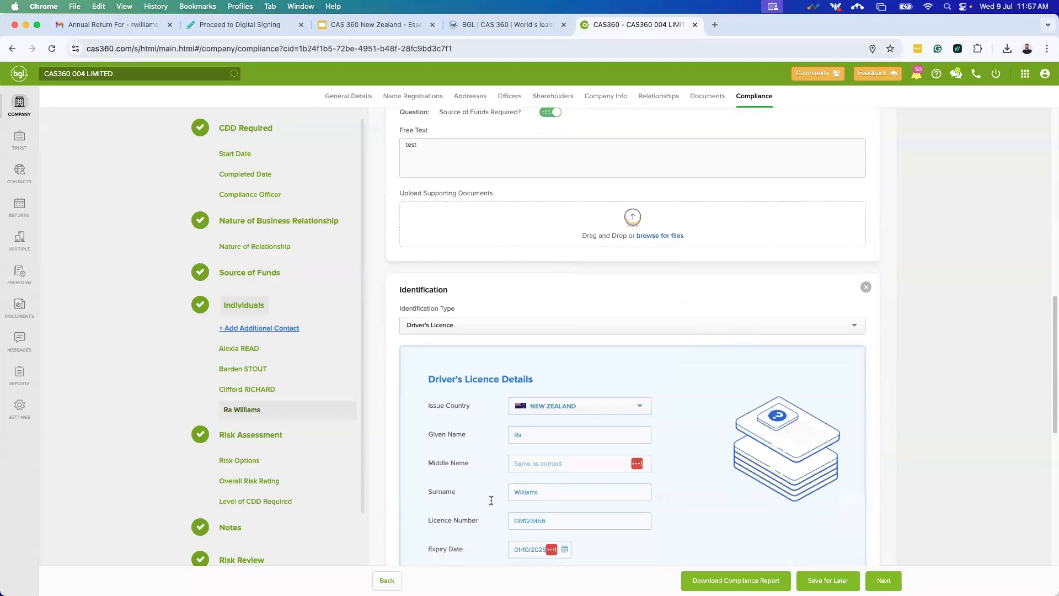
scroll(485, 390, "up", 5)
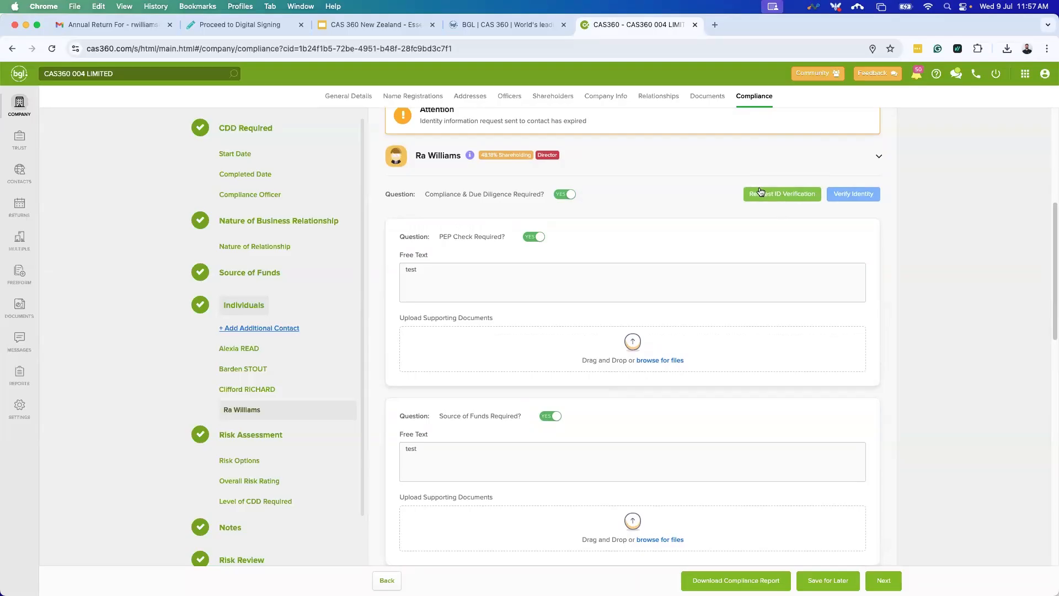
left_click(860, 198)
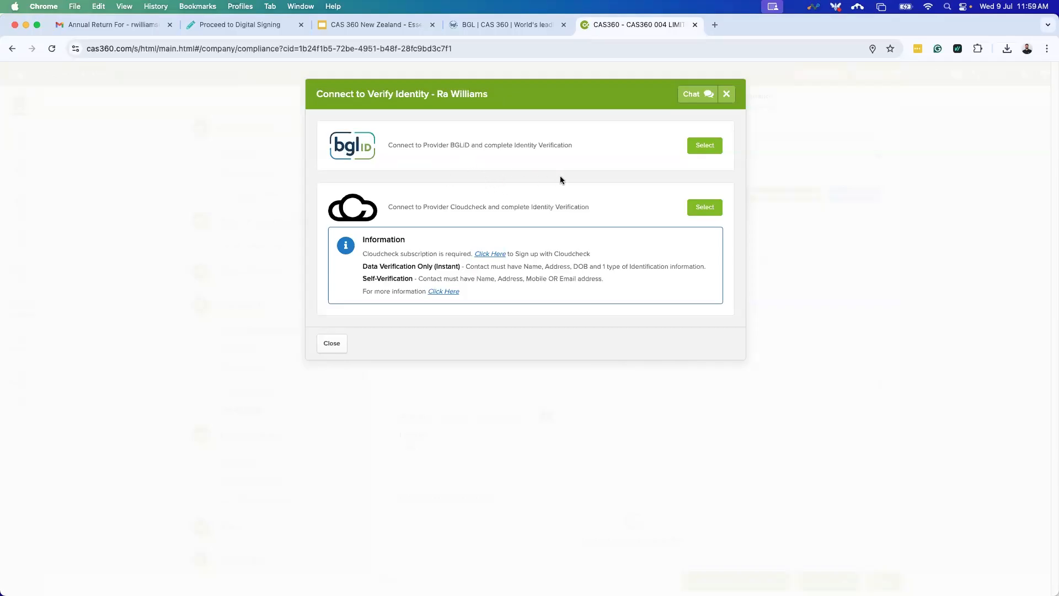
Close the Connect to Verify Identity dialog and request ID verification on the director's row.
left_click(728, 94)
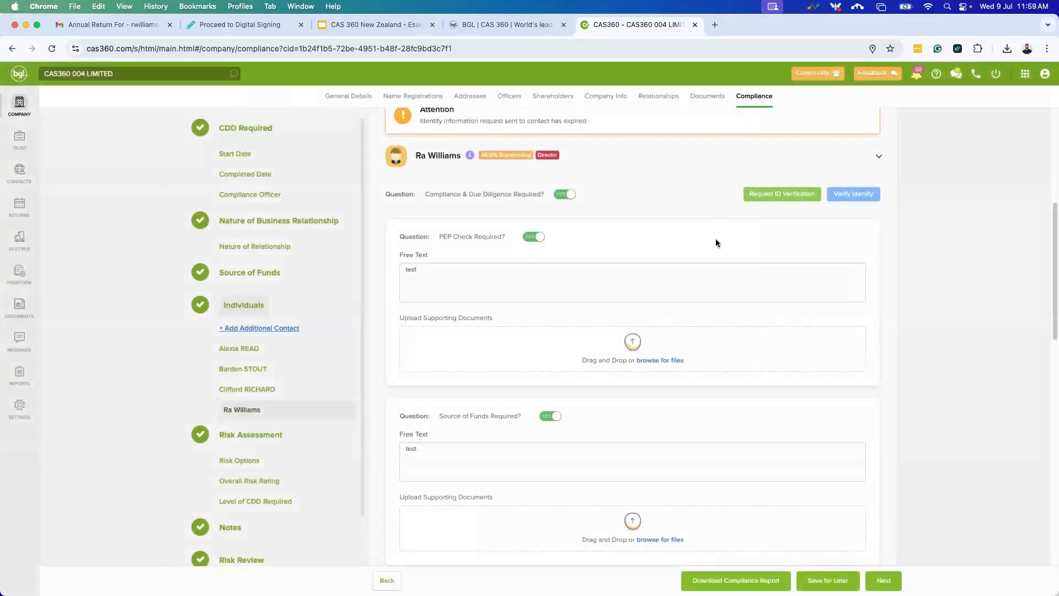
scroll(716, 238, "up", 3)
scroll(716, 243, "up", 1)
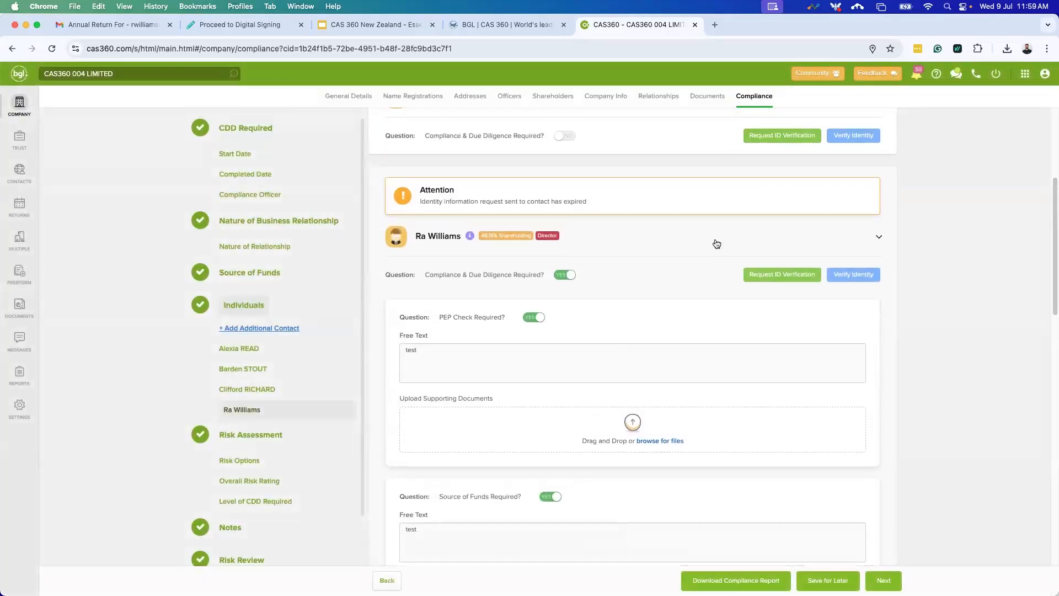
left_click(763, 276)
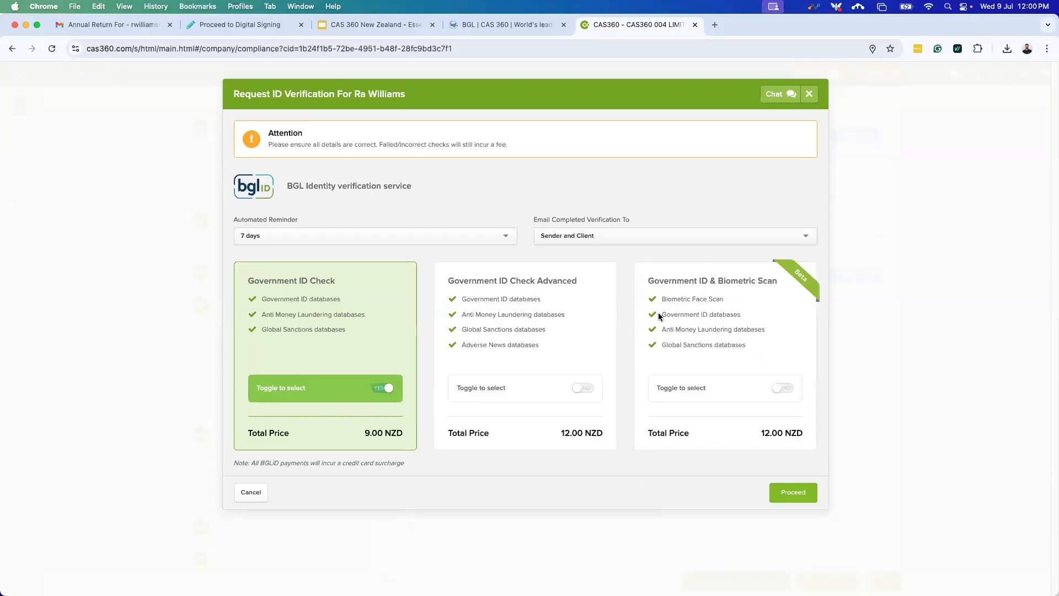
left_click(499, 230)
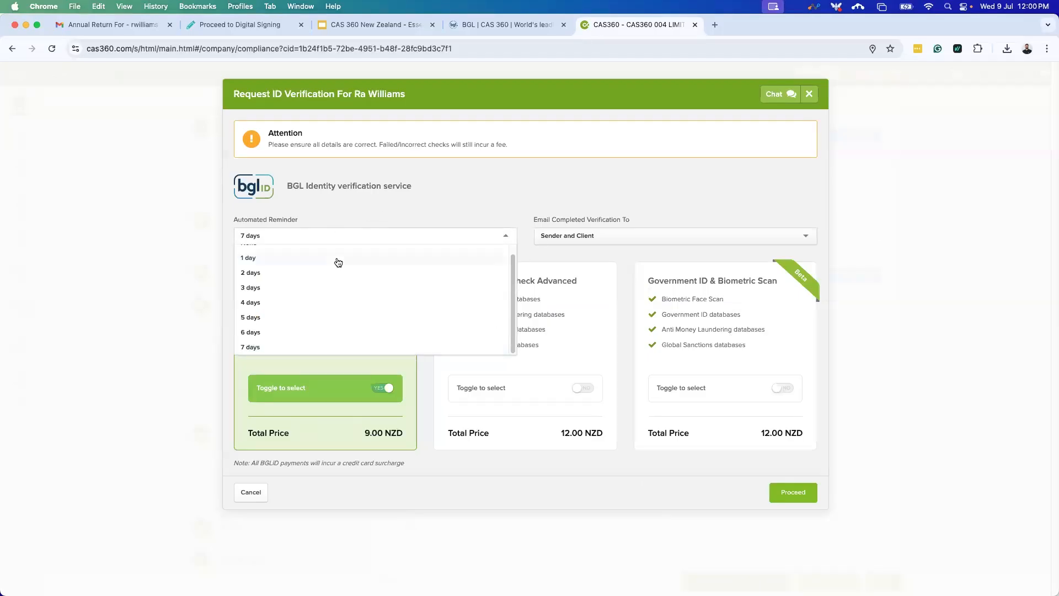
scroll(338, 262, "up", 1)
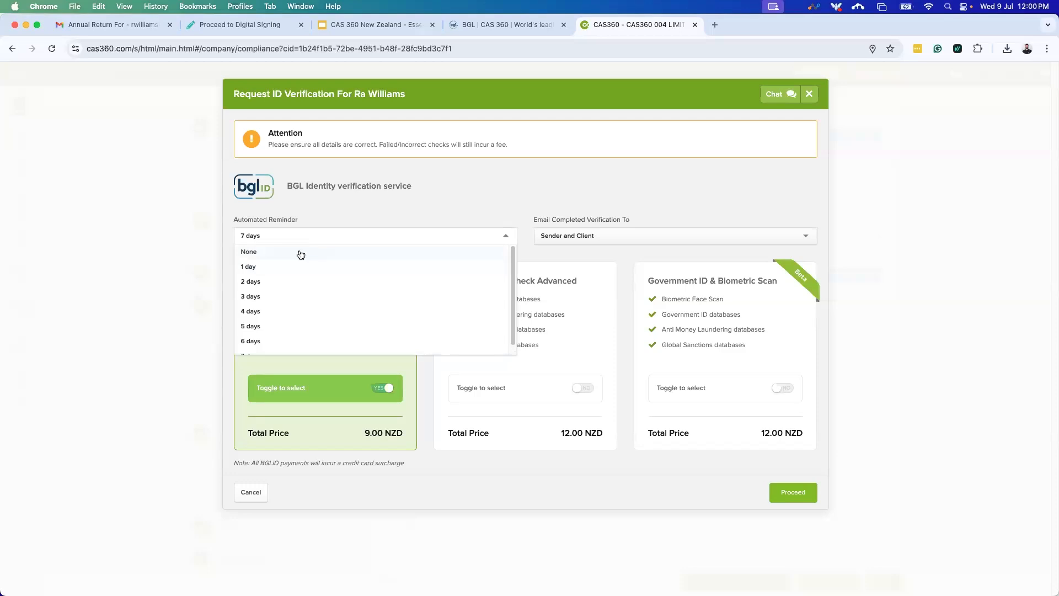
scroll(301, 254, "down", 1)
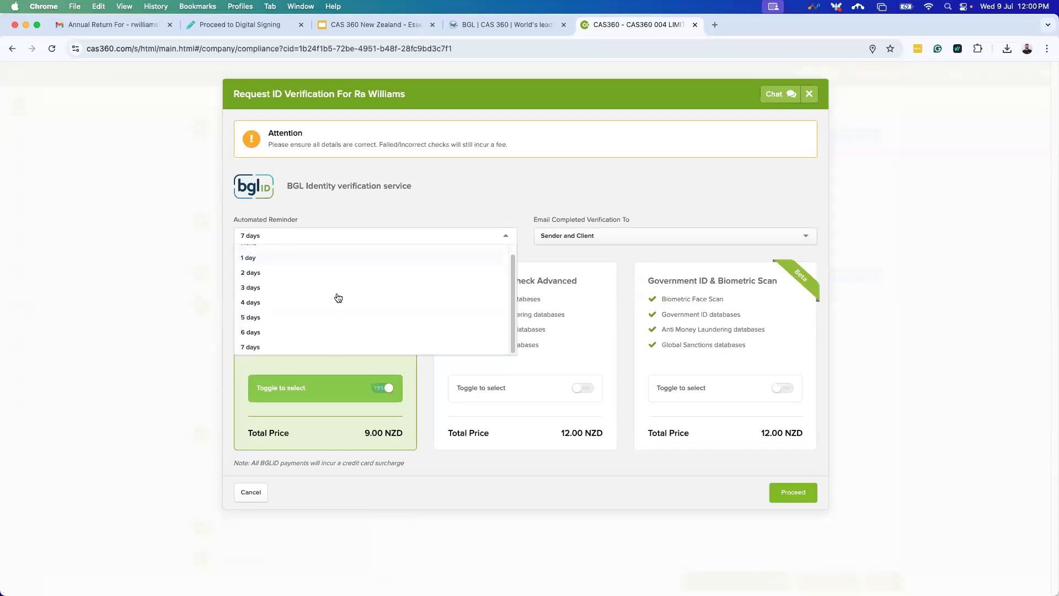
left_click(611, 241)
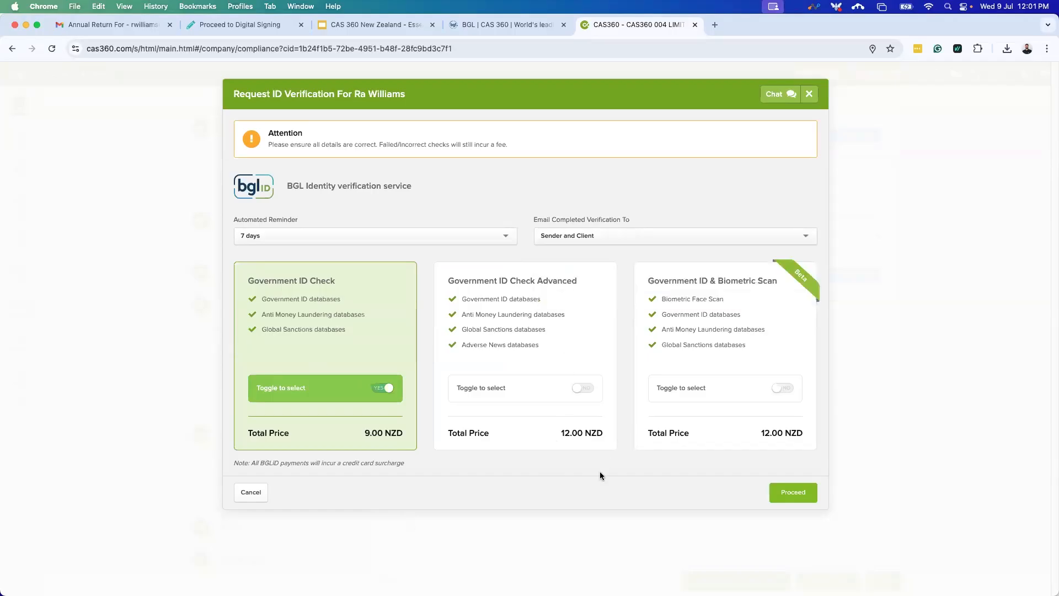
left_click(587, 389)
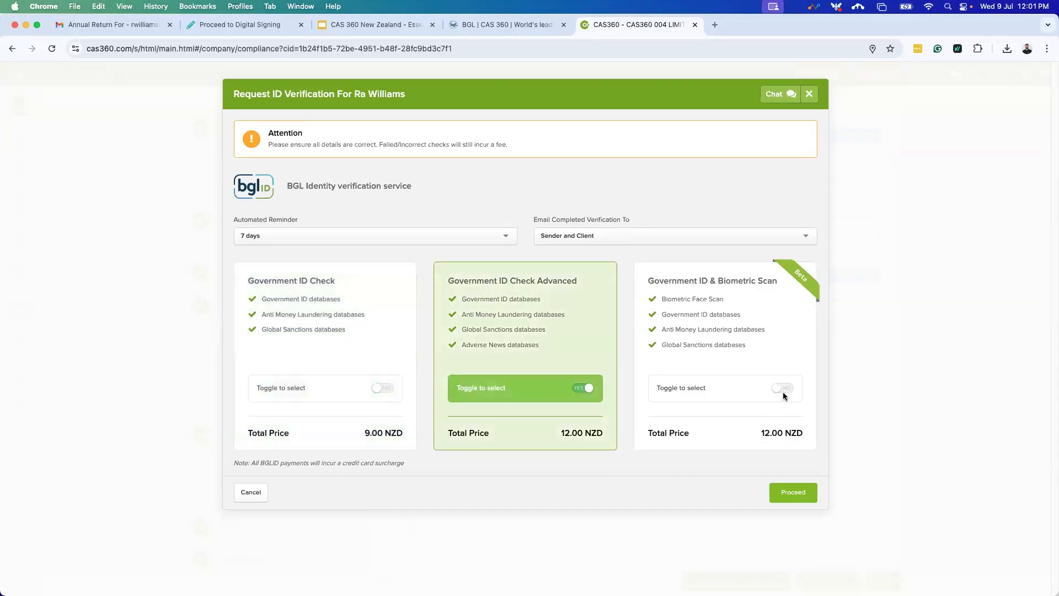
left_click(783, 387)
left_click(585, 388)
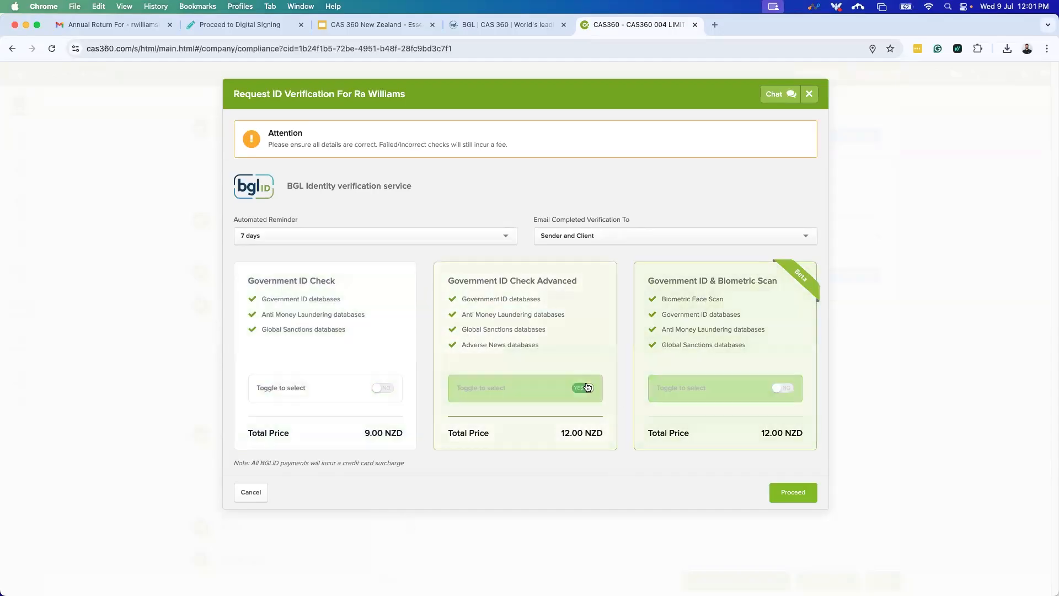
left_click(382, 387)
In the request email preview, make the 21-day expiry sentence bold, italic and underlined.
left_click(771, 499)
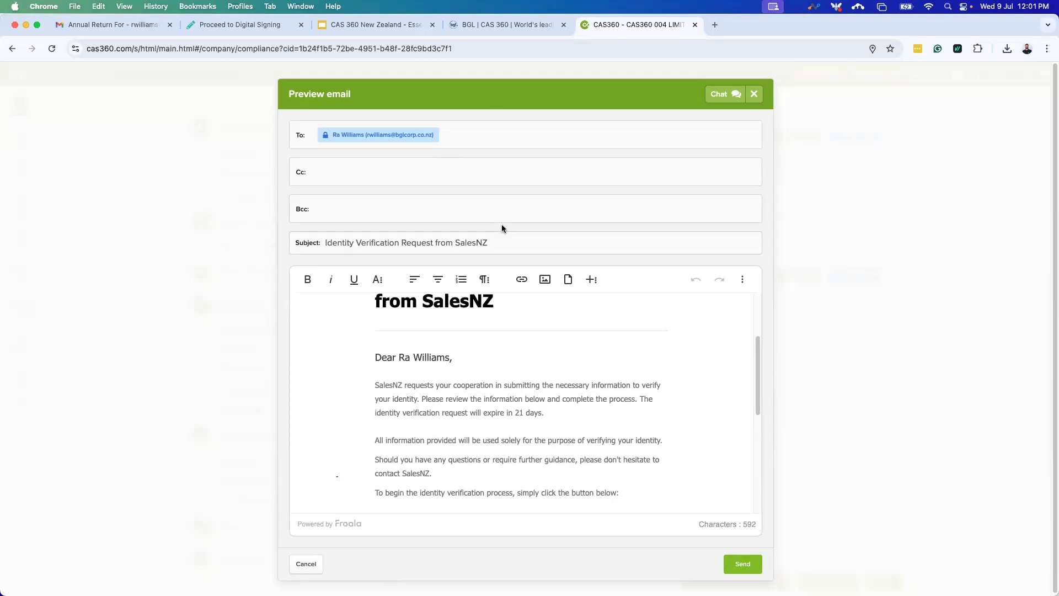
scroll(510, 405, "up", 3)
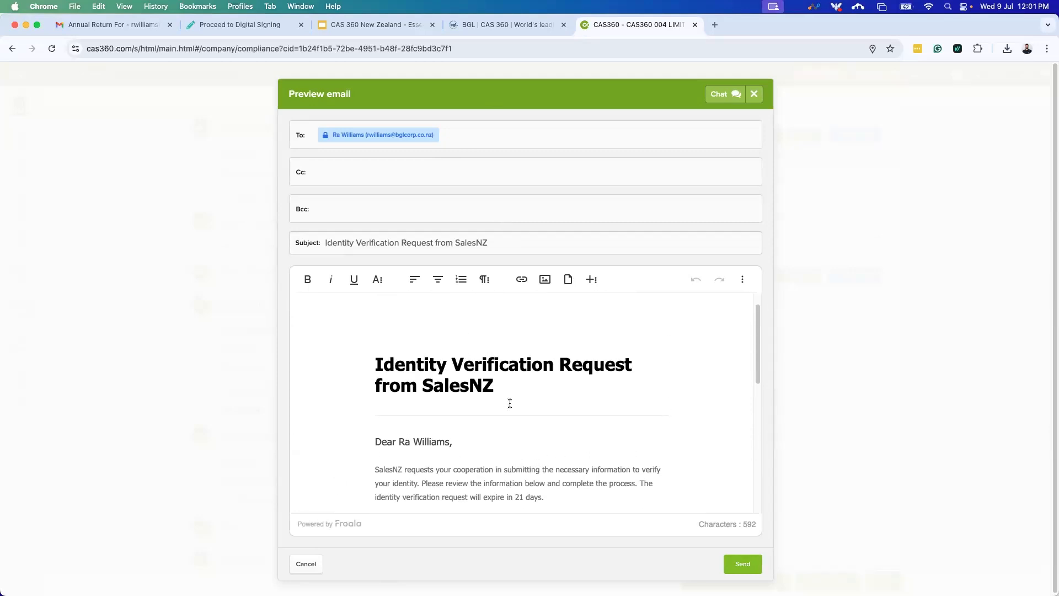
scroll(510, 404, "up", 1)
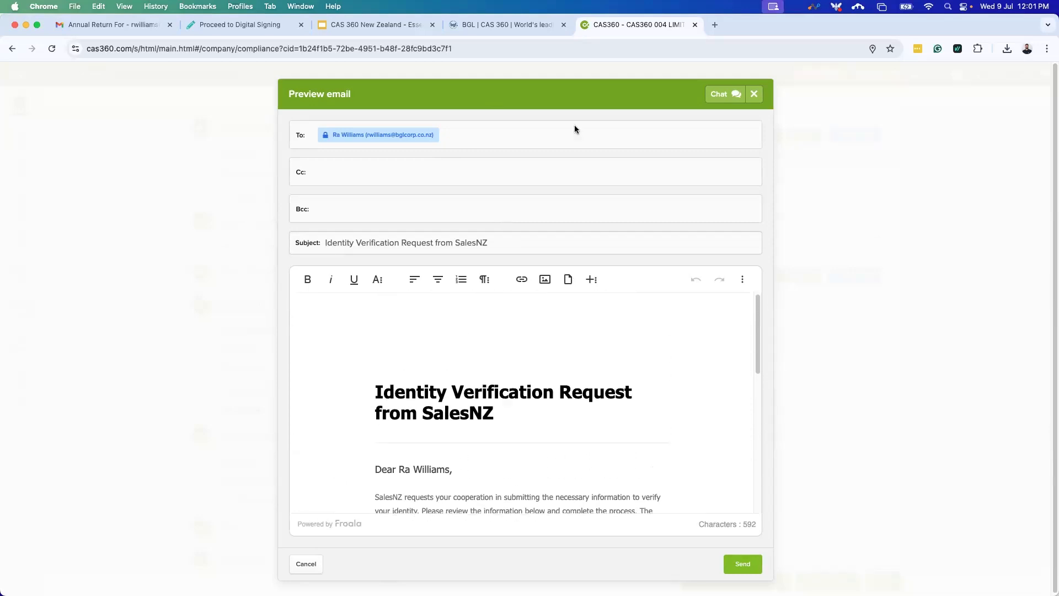
left_click(369, 200)
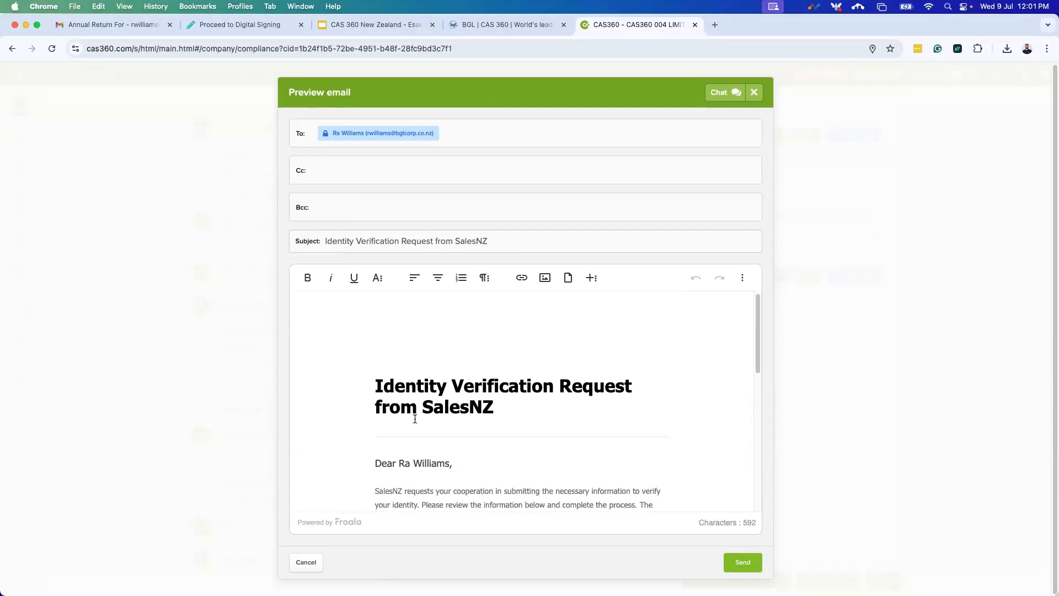
scroll(601, 407, "down", 2)
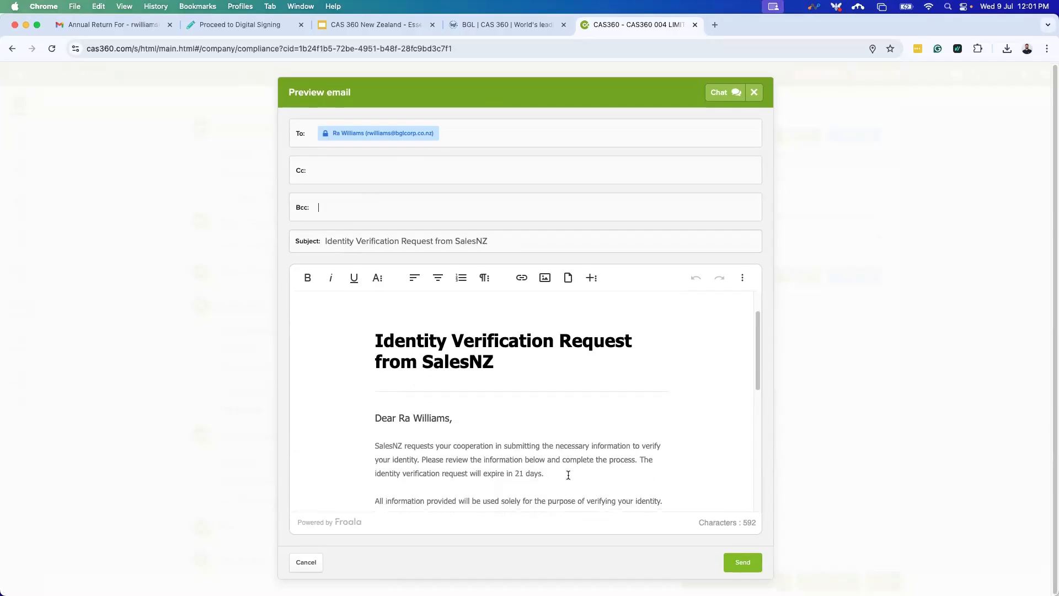
left_click_drag(548, 473, 635, 458)
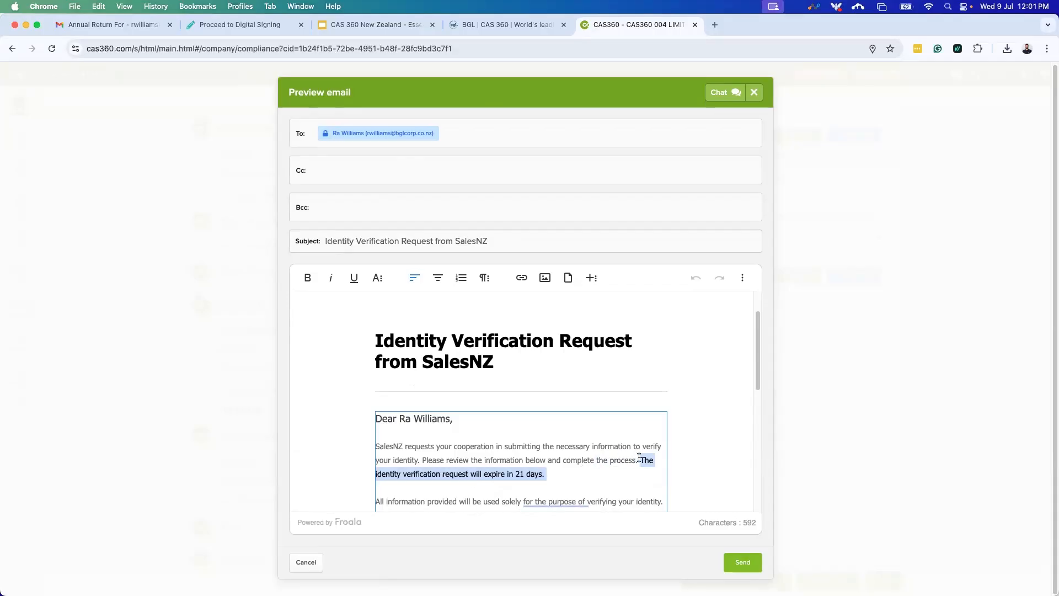
key("super+b")
key("super+i")
key("super+u")
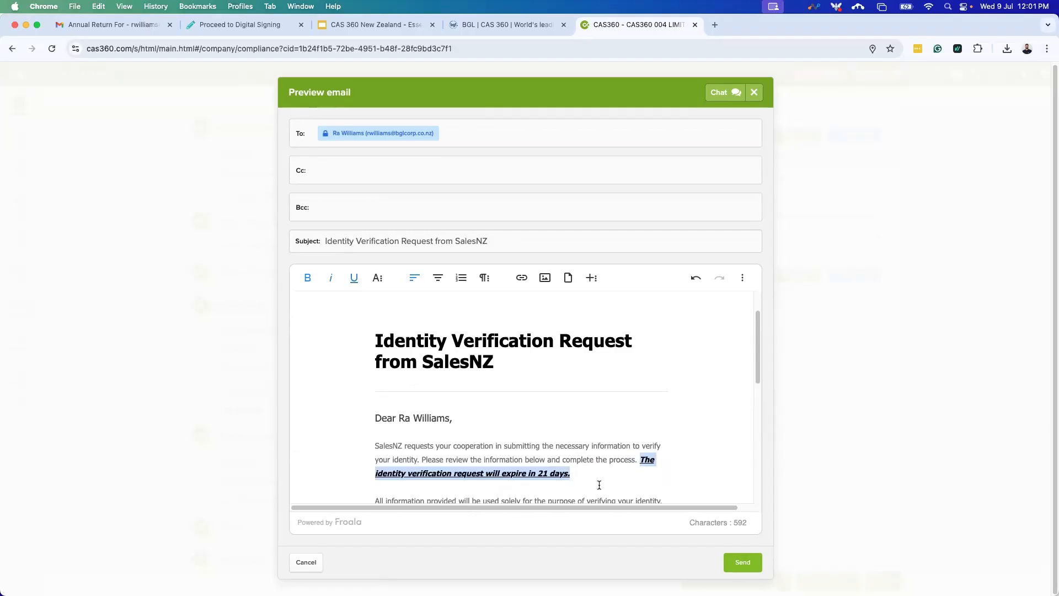
left_click(542, 465)
Add a 'Please find attached.' line after the expiry sentence and send the email.
scroll(557, 473, "down", 2)
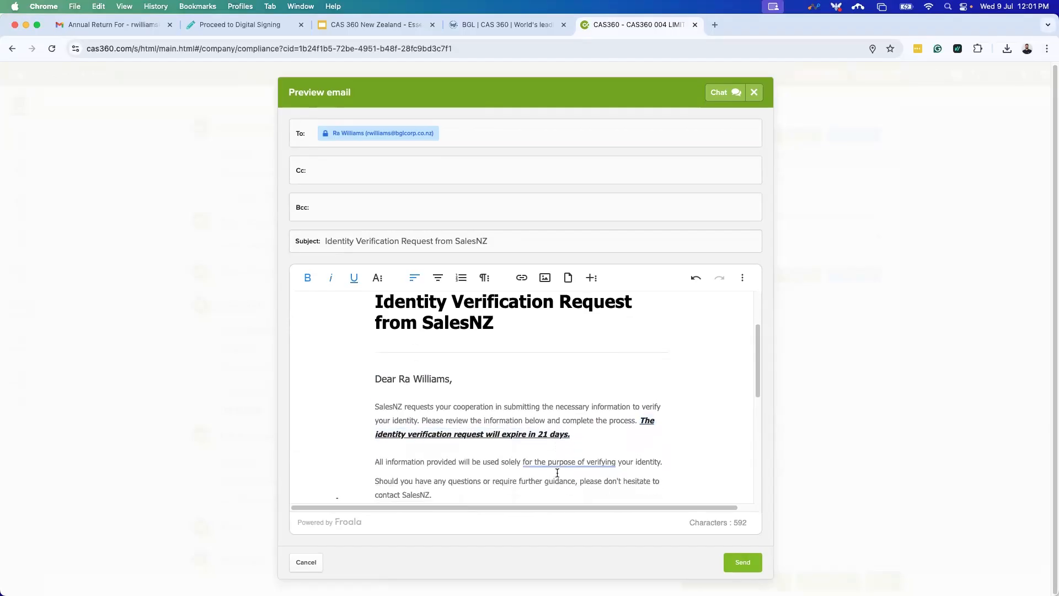
scroll(557, 473, "down", 3)
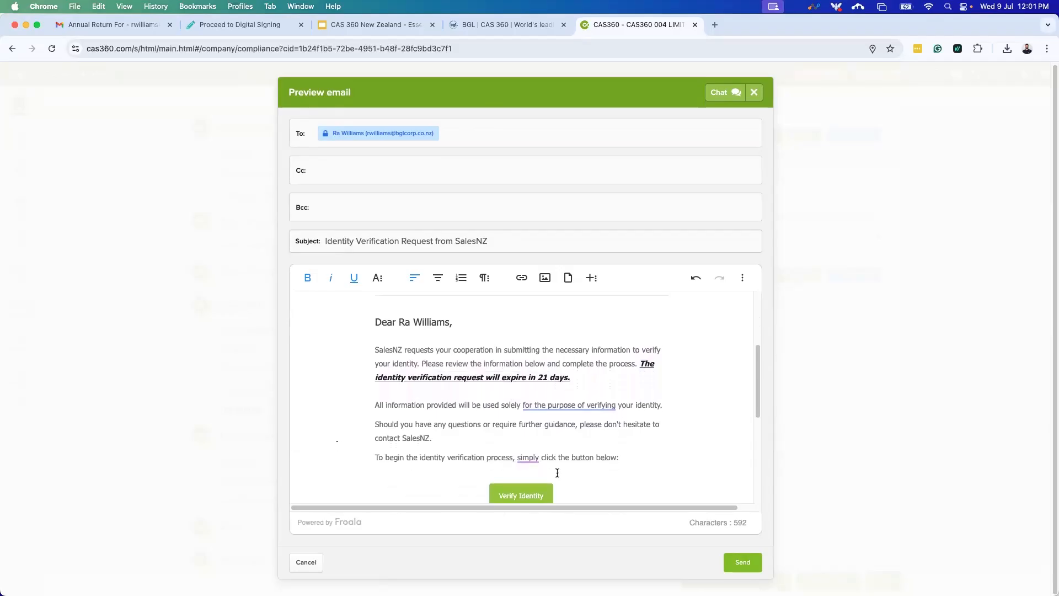
scroll(557, 473, "down", 2)
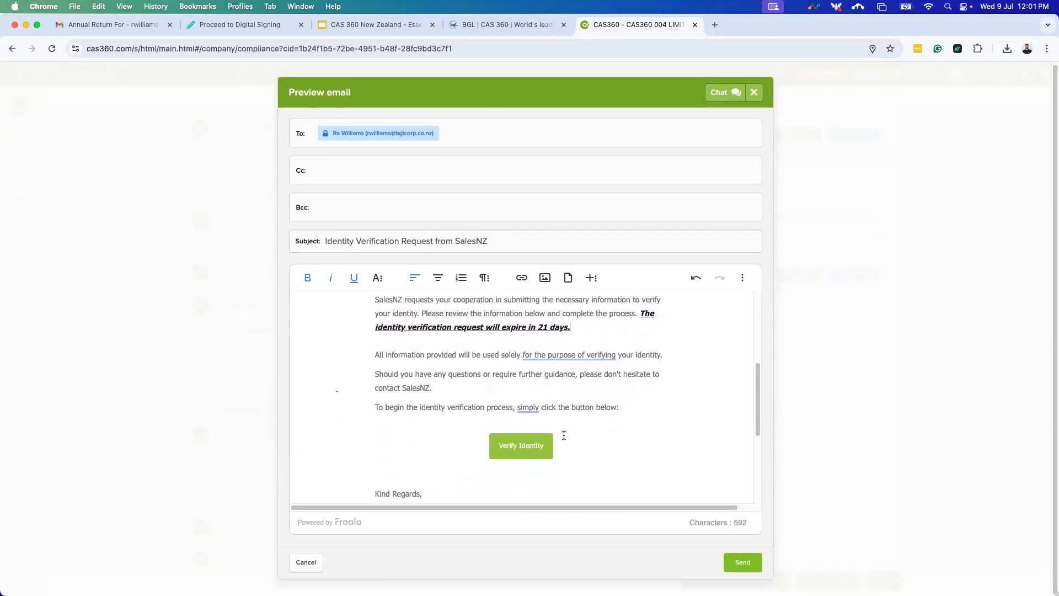
left_click(579, 338)
key("Return")
key("Return")
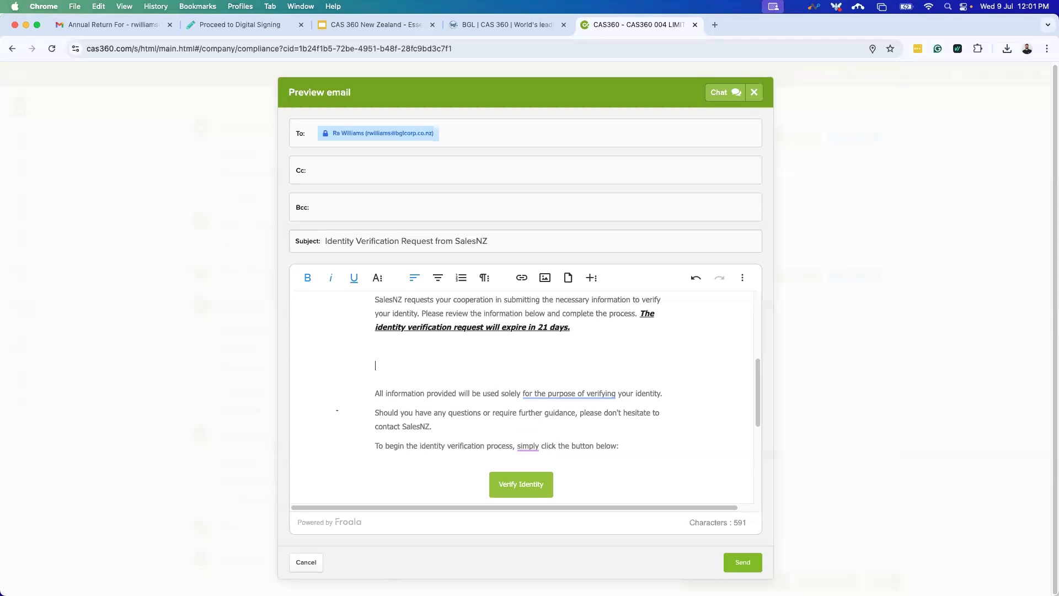
key("BackSpace")
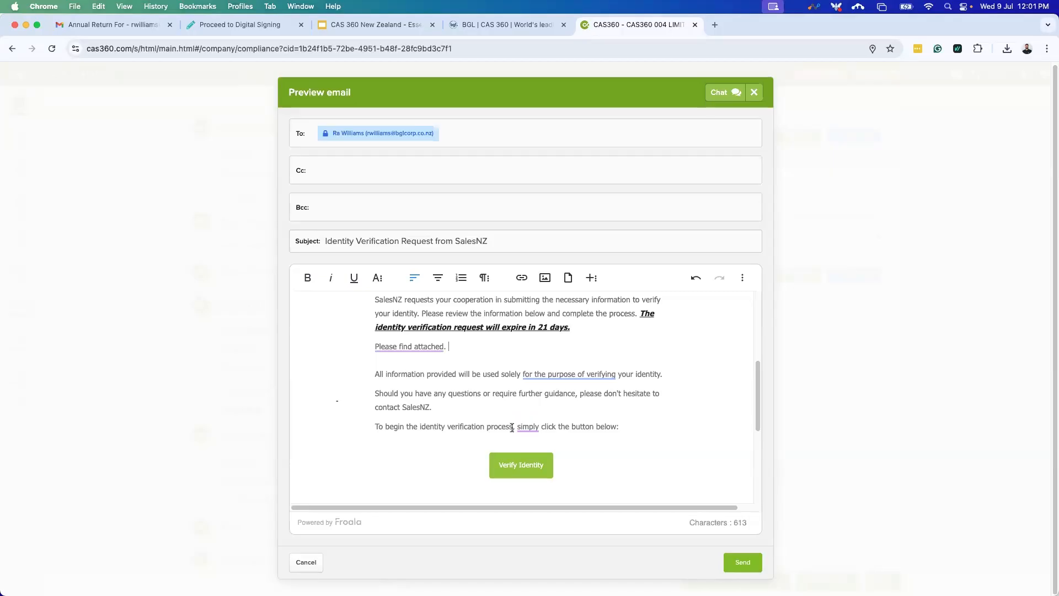
scroll(564, 455, "down", 1)
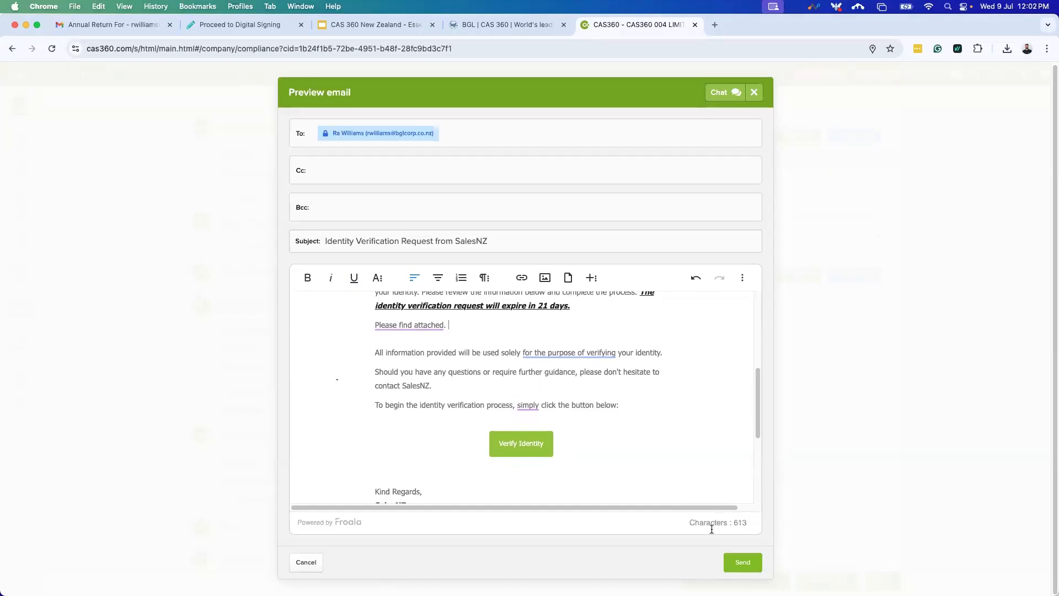
scroll(713, 467, "down", 6)
scroll(713, 467, "up", 2)
left_click(740, 568)
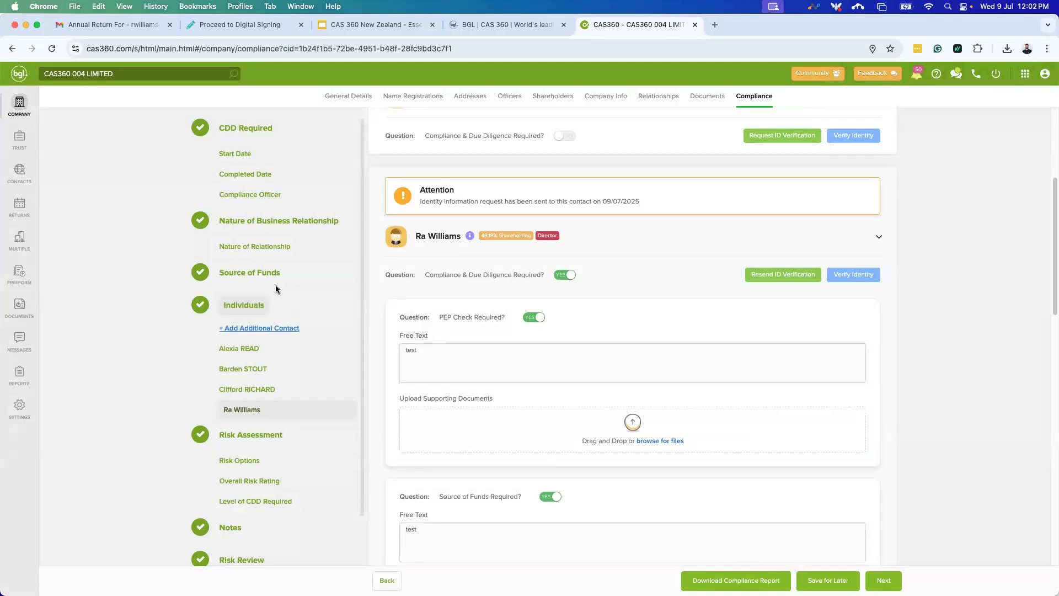
Reload Gmail and close the Proceed to Digital Signing tab.
left_click(131, 30)
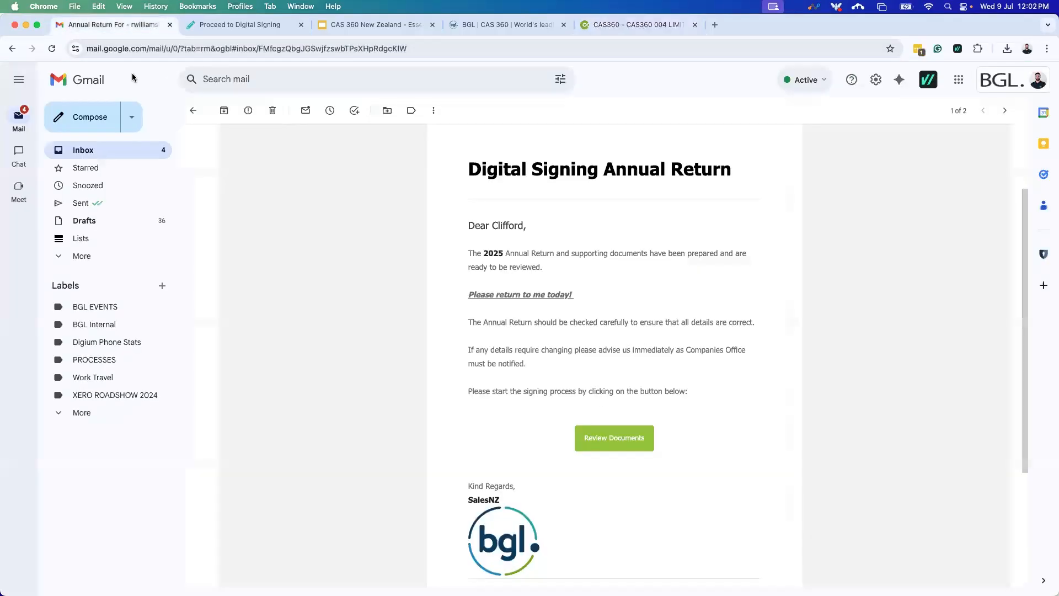
left_click(52, 49)
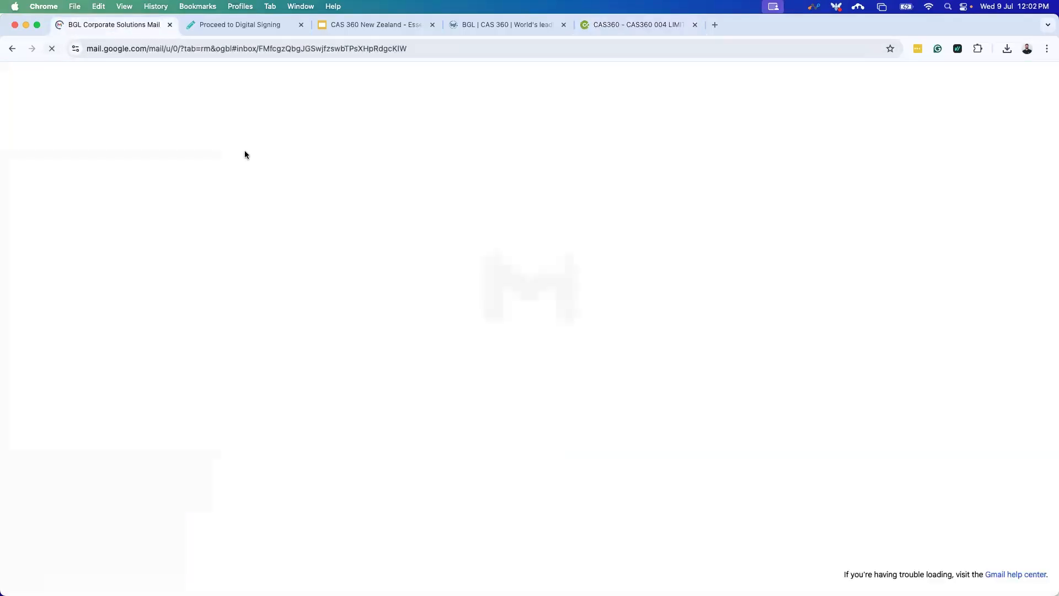
left_click(302, 24)
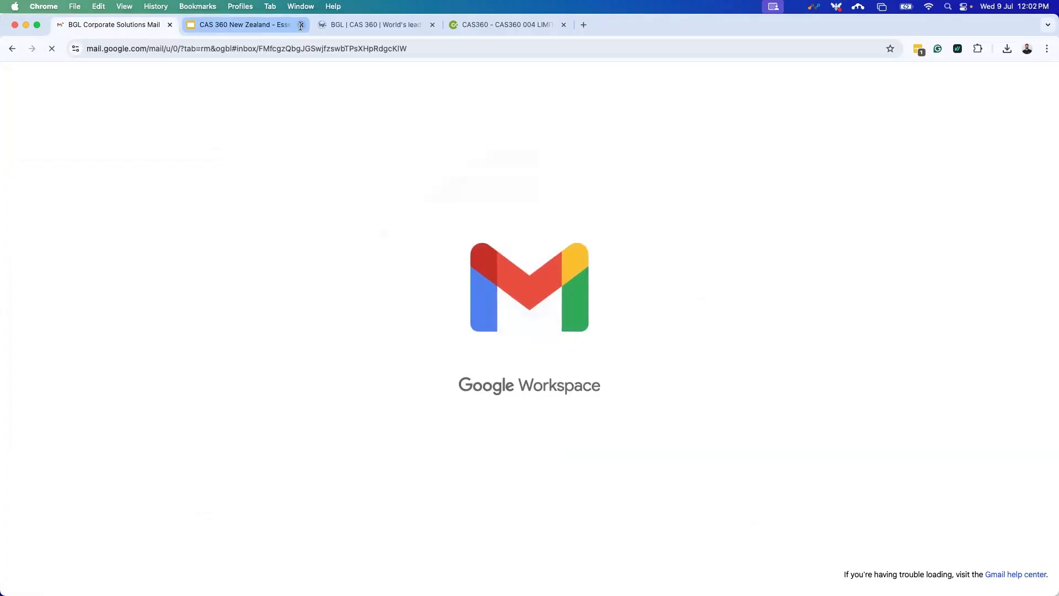
left_click(492, 25)
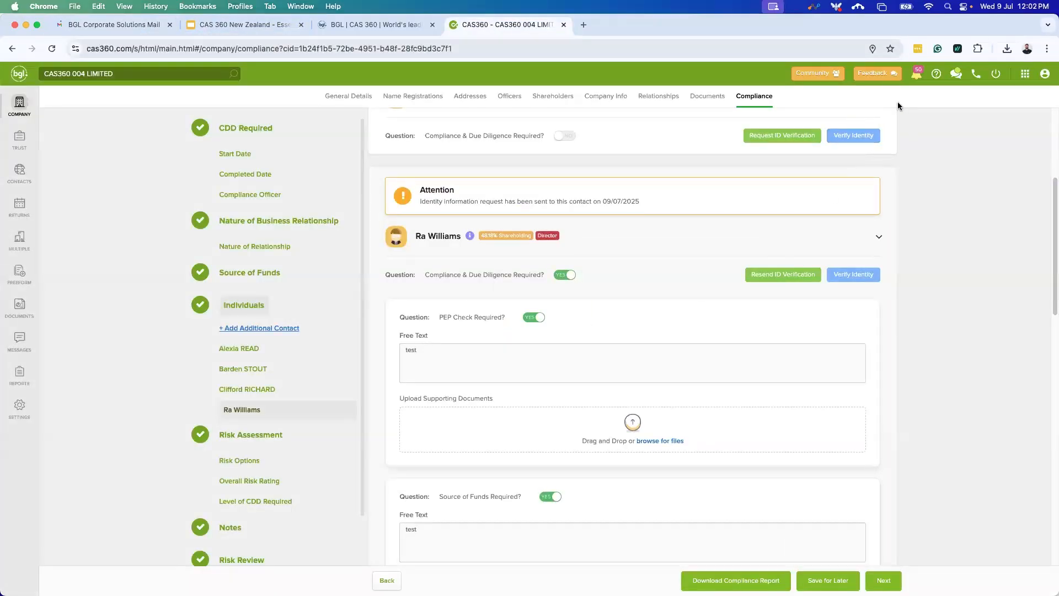
left_click(93, 25)
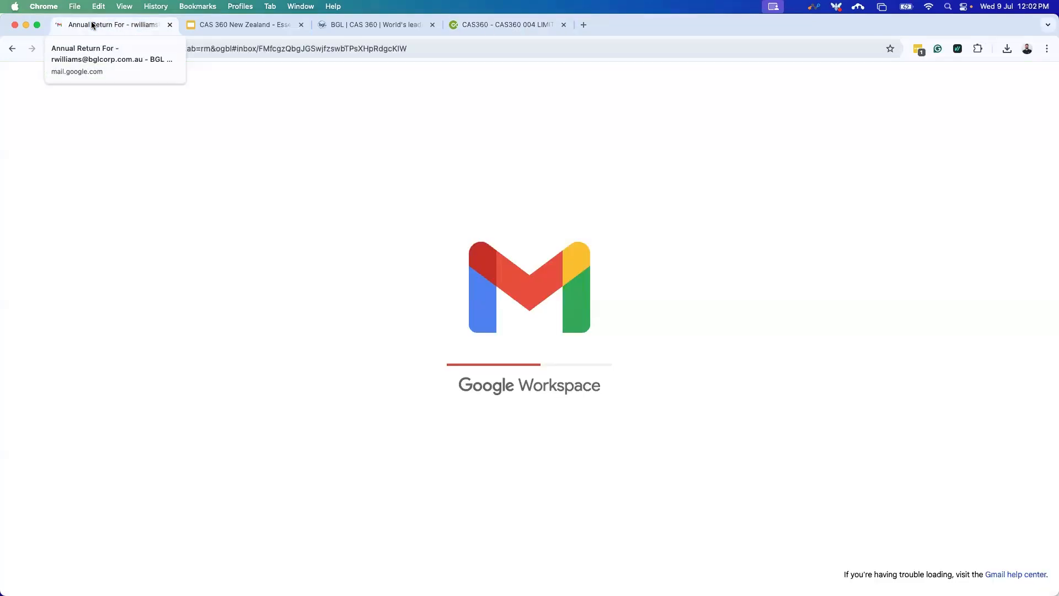
Mark the BGL reminder, Slack, Documents for CAS360 004 LIMITED and FuseSign emails read.
left_click(138, 151)
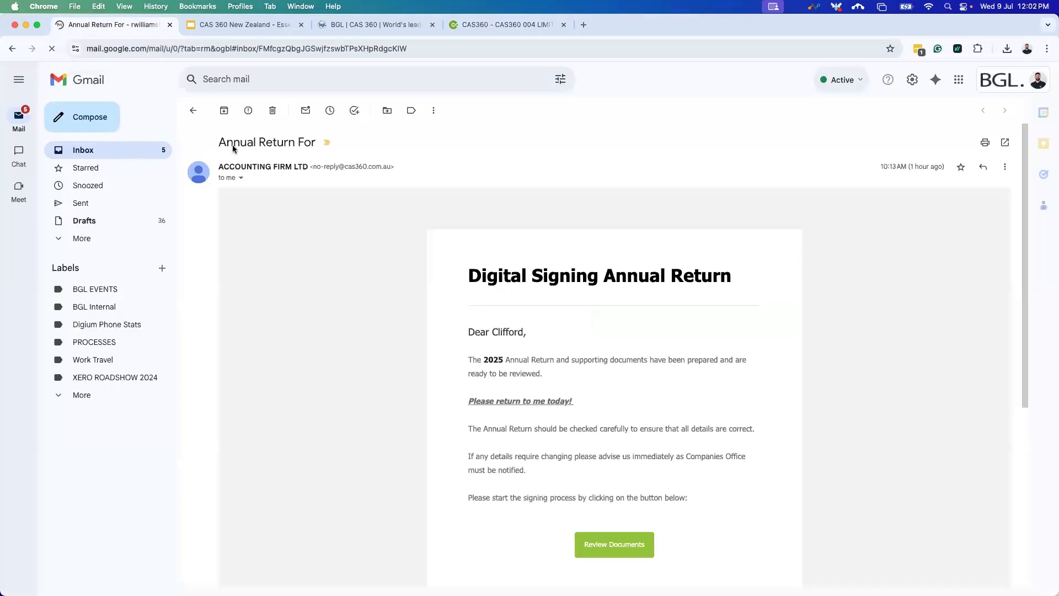
left_click(298, 184)
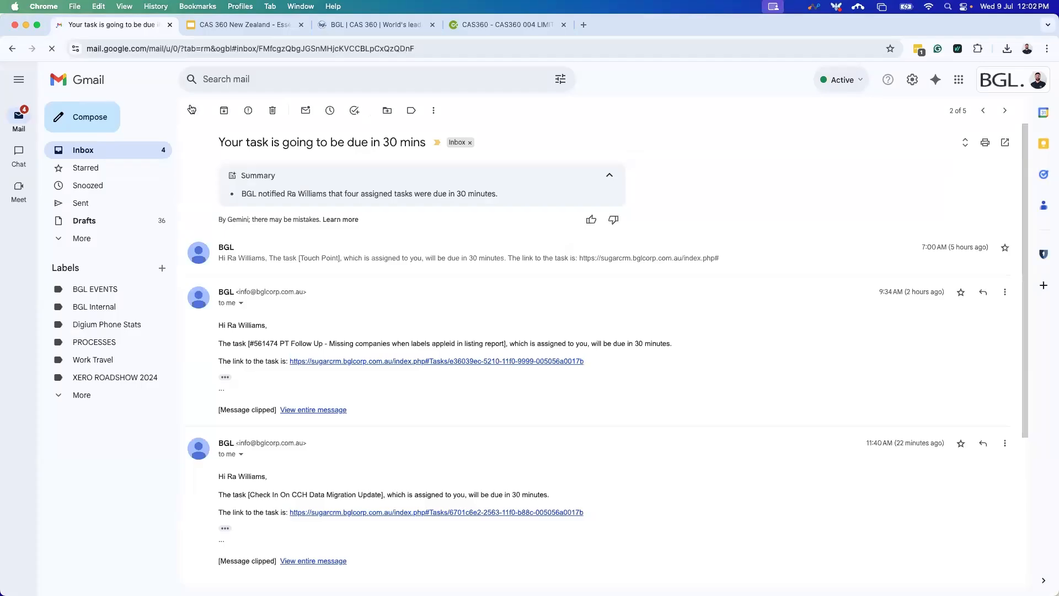
left_click(193, 111)
left_click(281, 206)
left_click(192, 110)
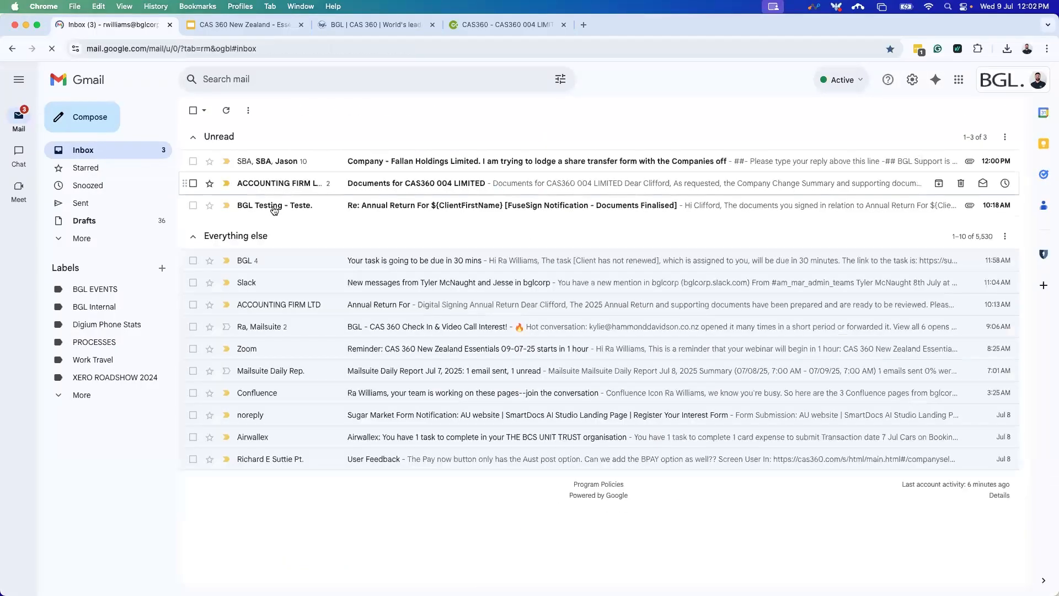
left_click(288, 184)
scroll(679, 348, "down", 10)
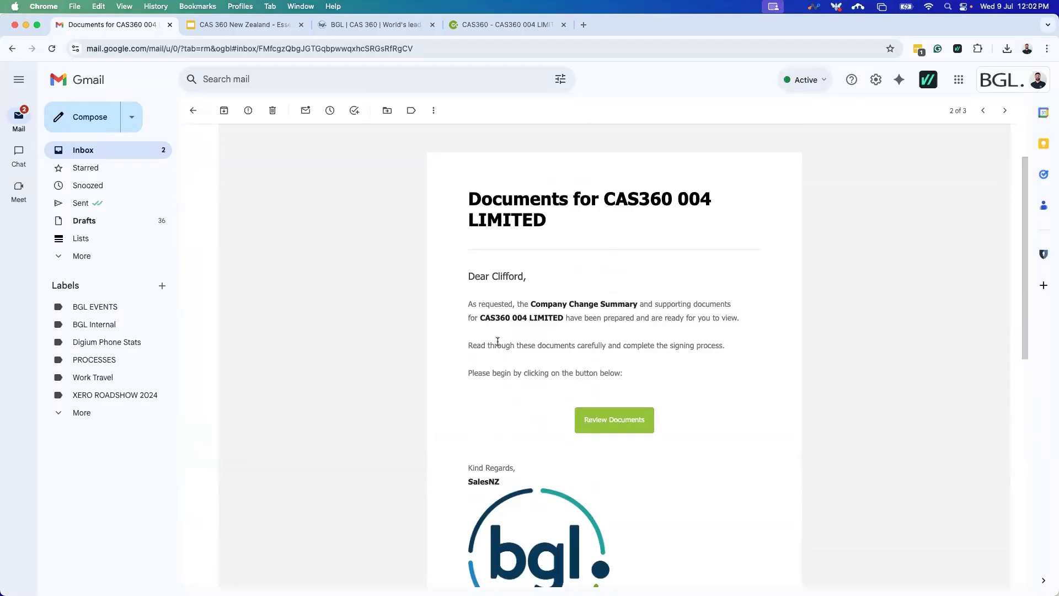
left_click(190, 112)
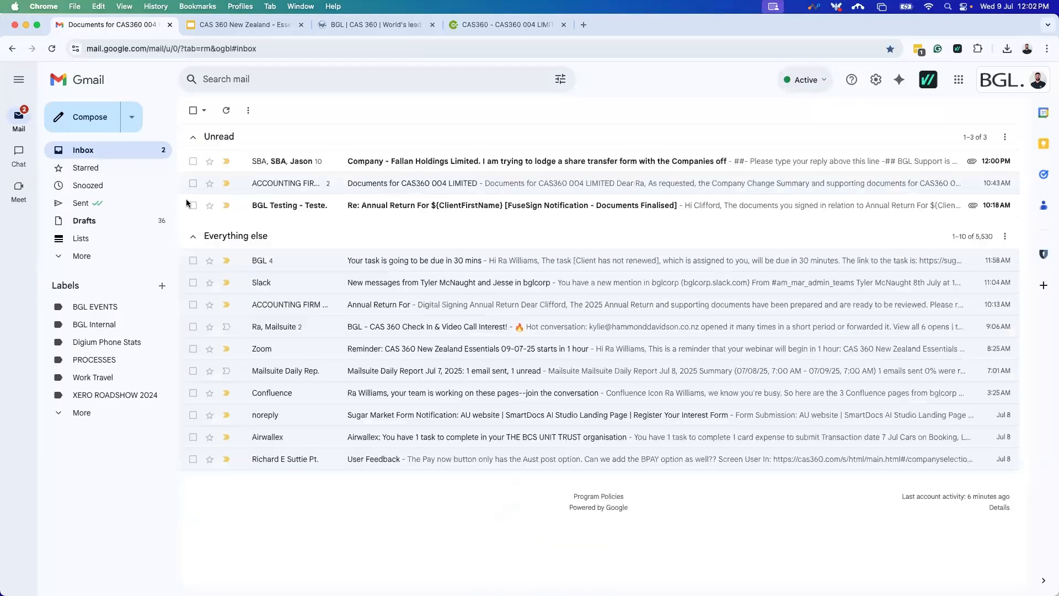
left_click(285, 205)
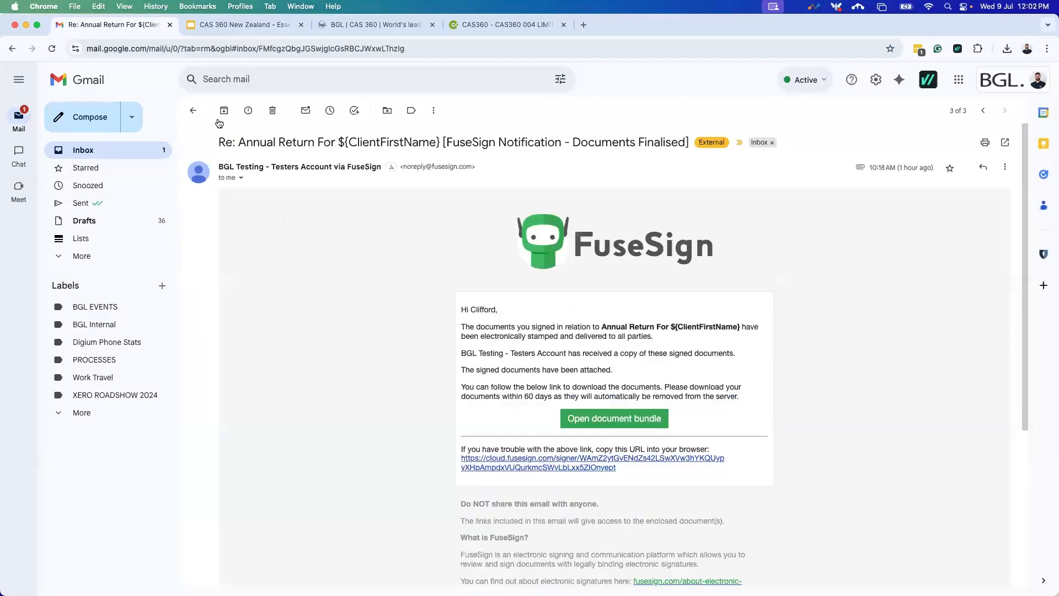
left_click(193, 110)
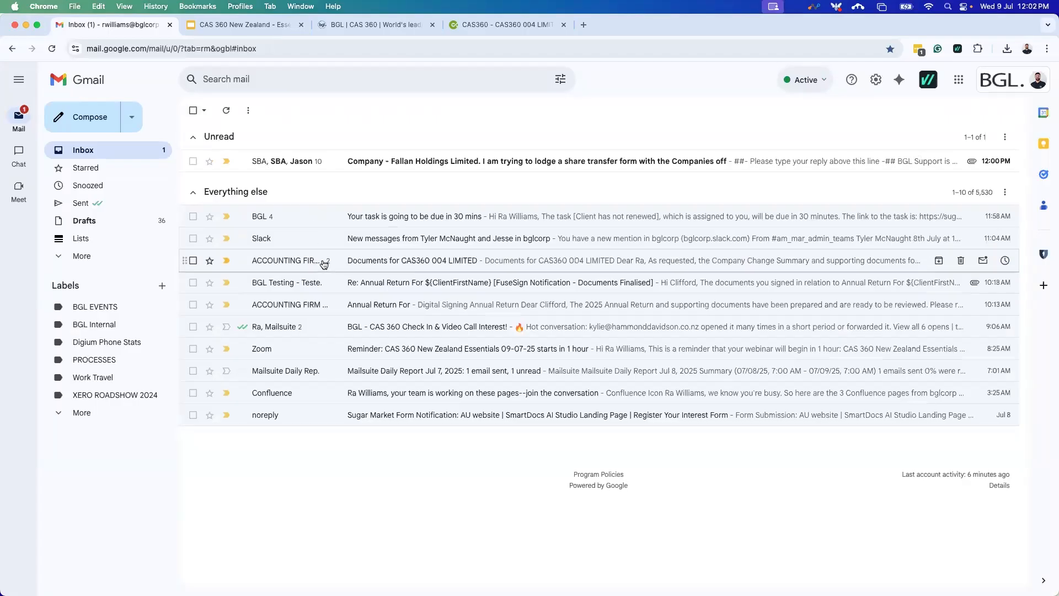
Search mail for 'identity' and view the first Identity Verification Request result.
left_click(271, 76)
type("identity")
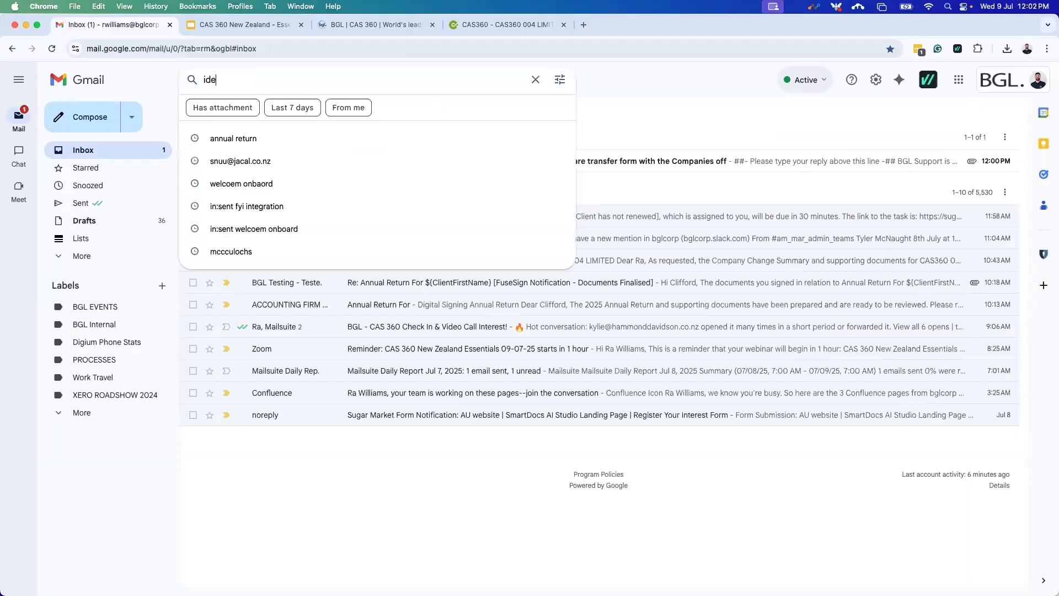
key("Return")
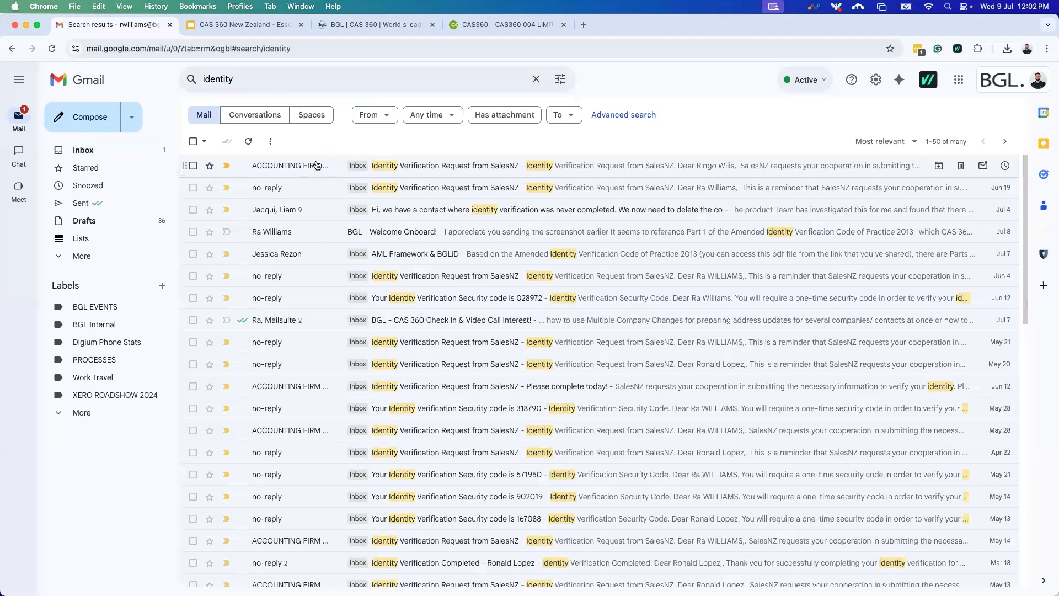
left_click(317, 165)
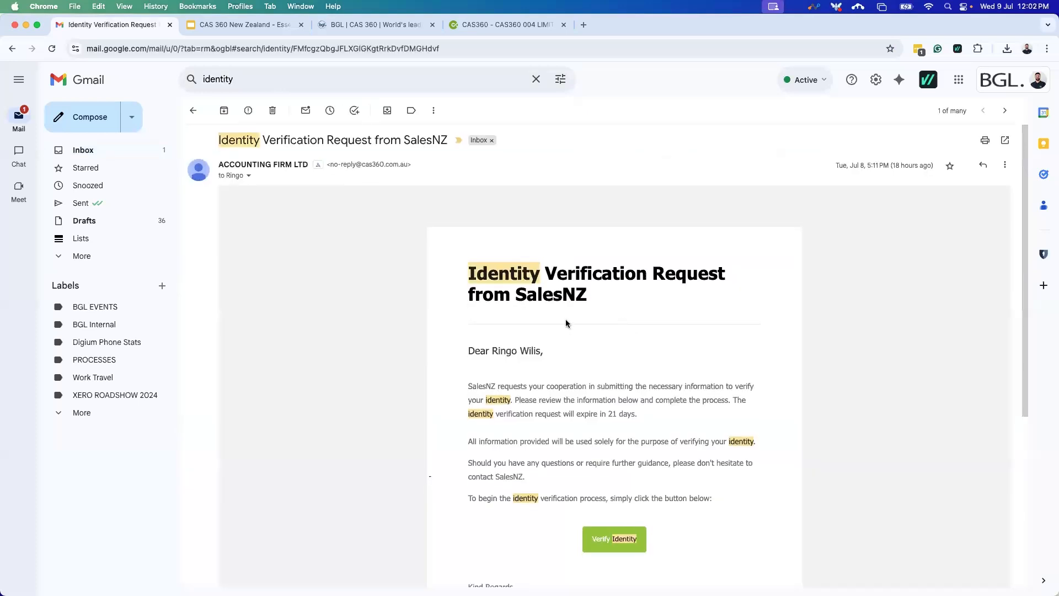
scroll(565, 322, "down", 5)
scroll(568, 341, "up", 5)
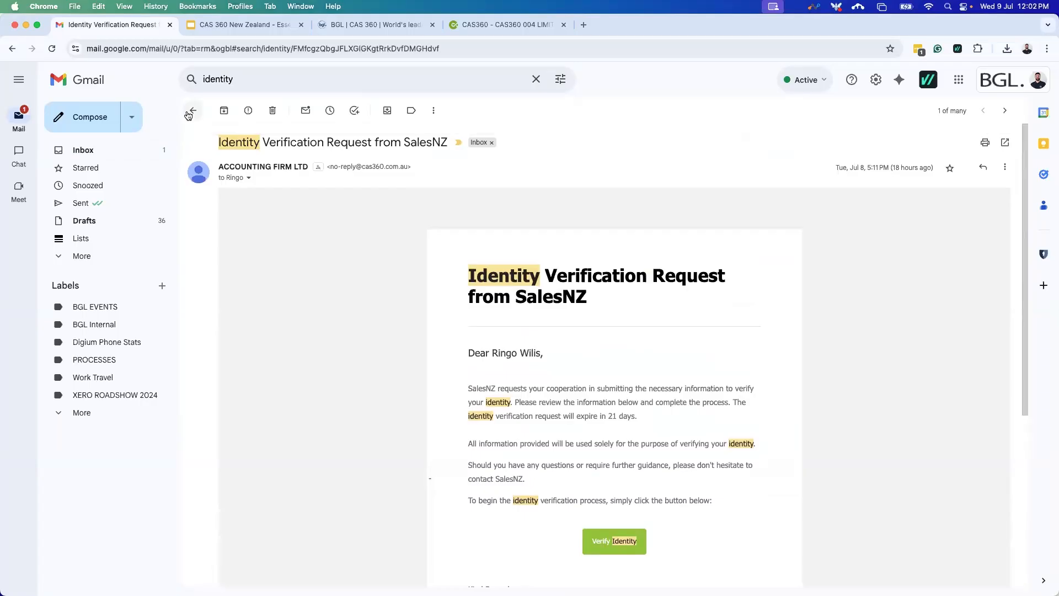
left_click(130, 148)
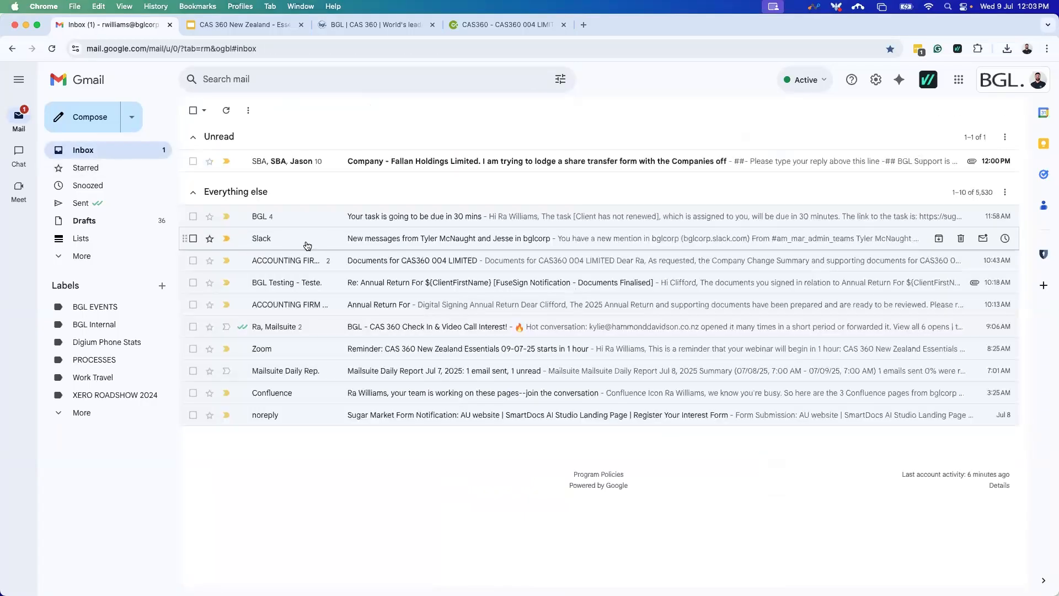
Open the Documents for CAS360 004 LIMITED thread's earlier message, then the FuseSign Annual Return email.
left_click(337, 260)
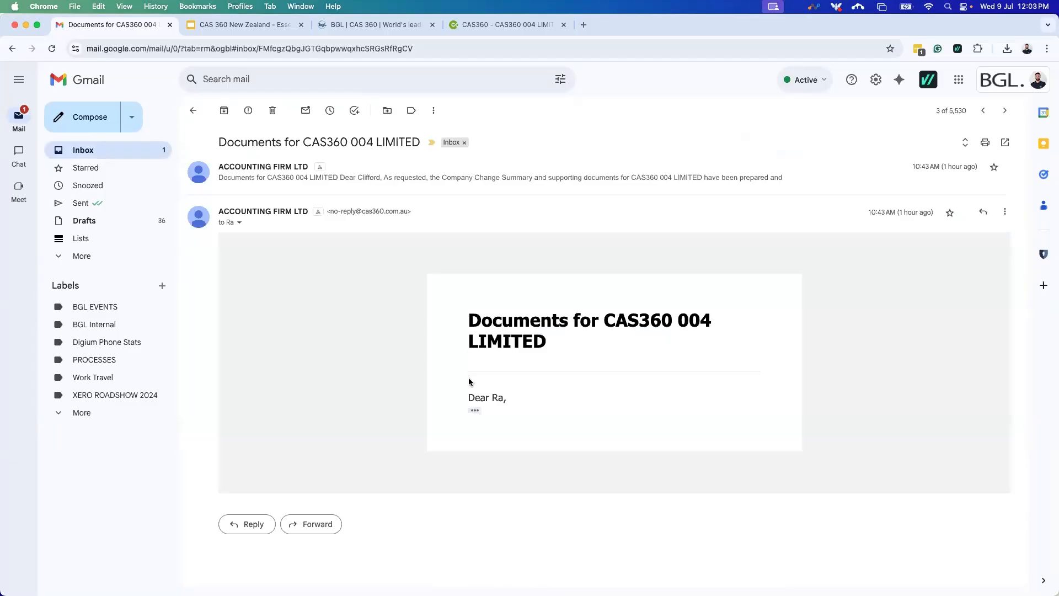
scroll(476, 411, "down", 5)
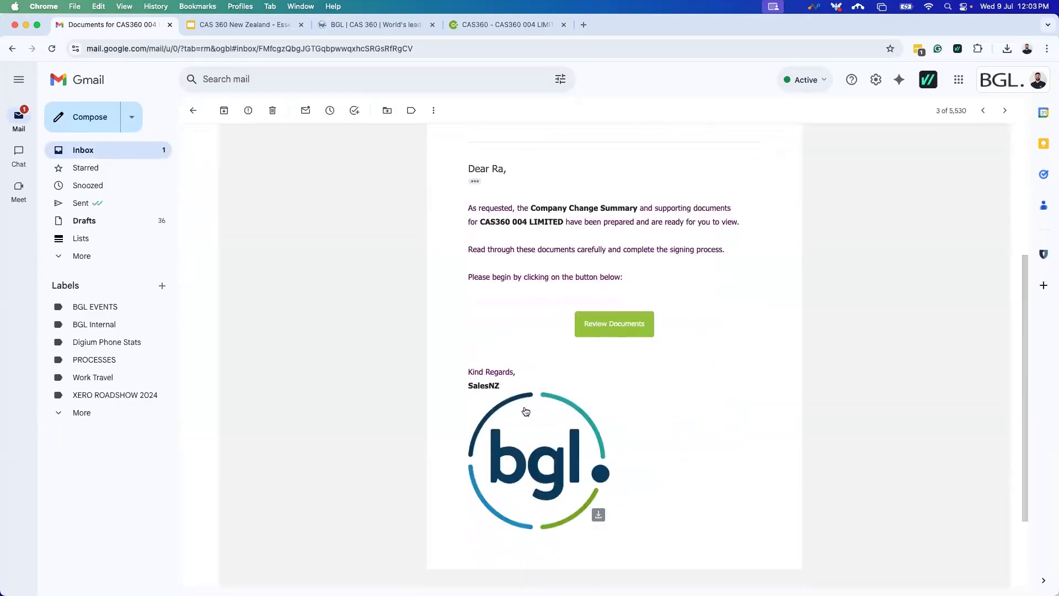
scroll(525, 410, "up", 3)
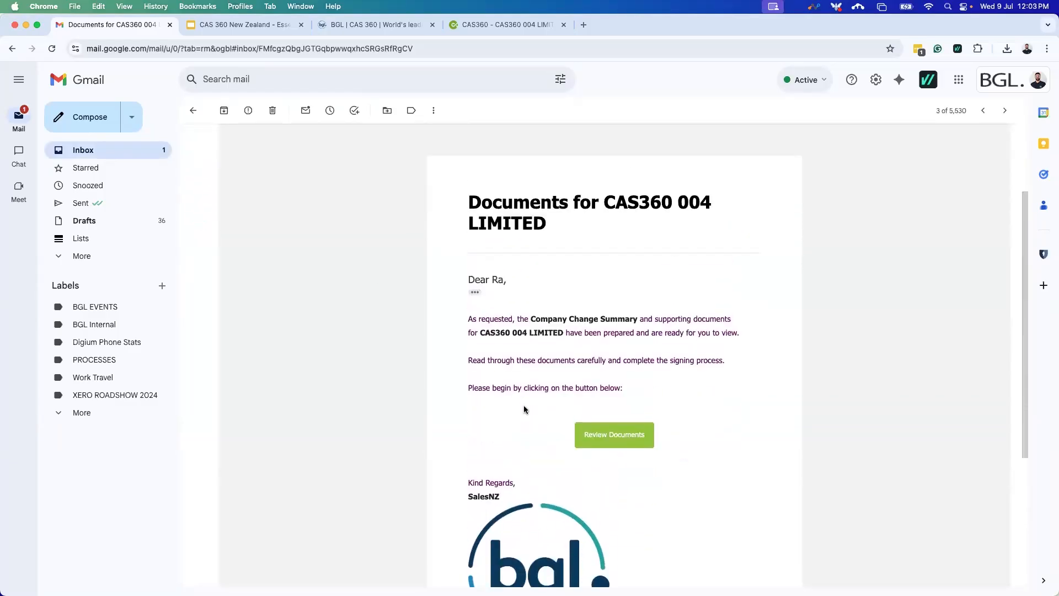
scroll(527, 411, "up", 3)
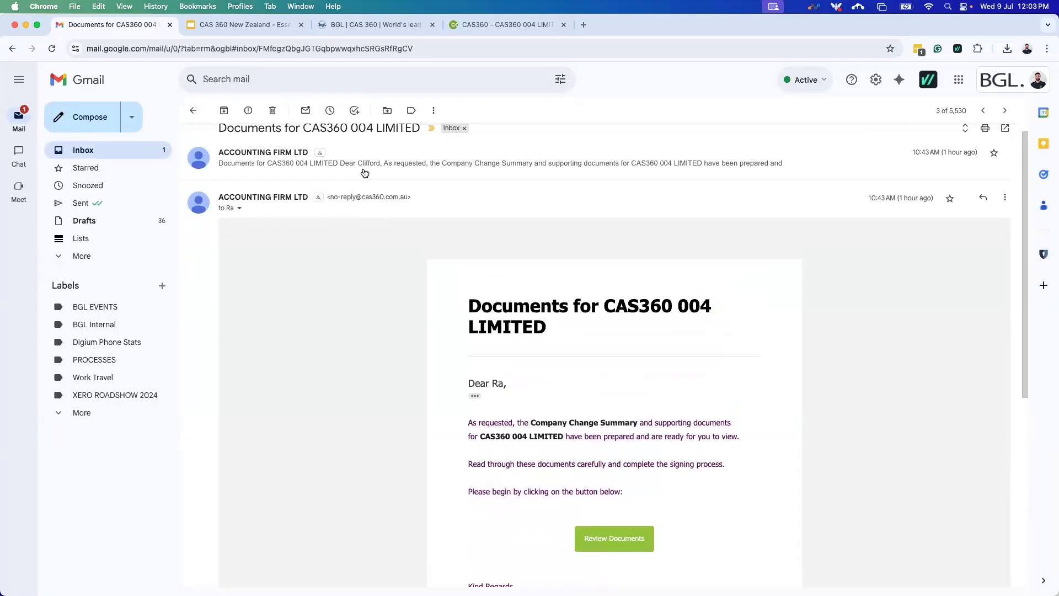
left_click(365, 173)
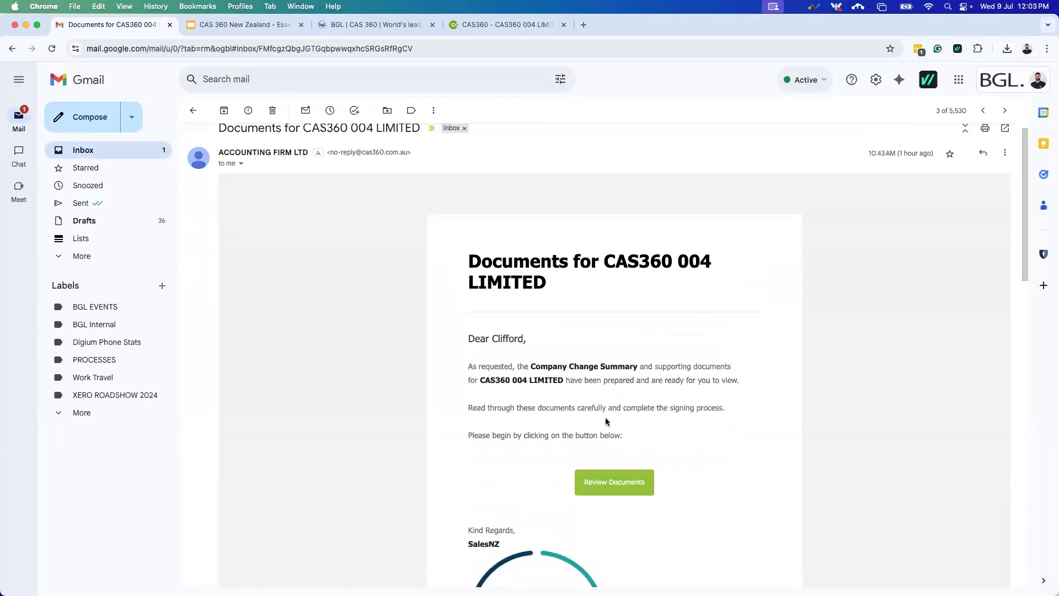
left_click(99, 156)
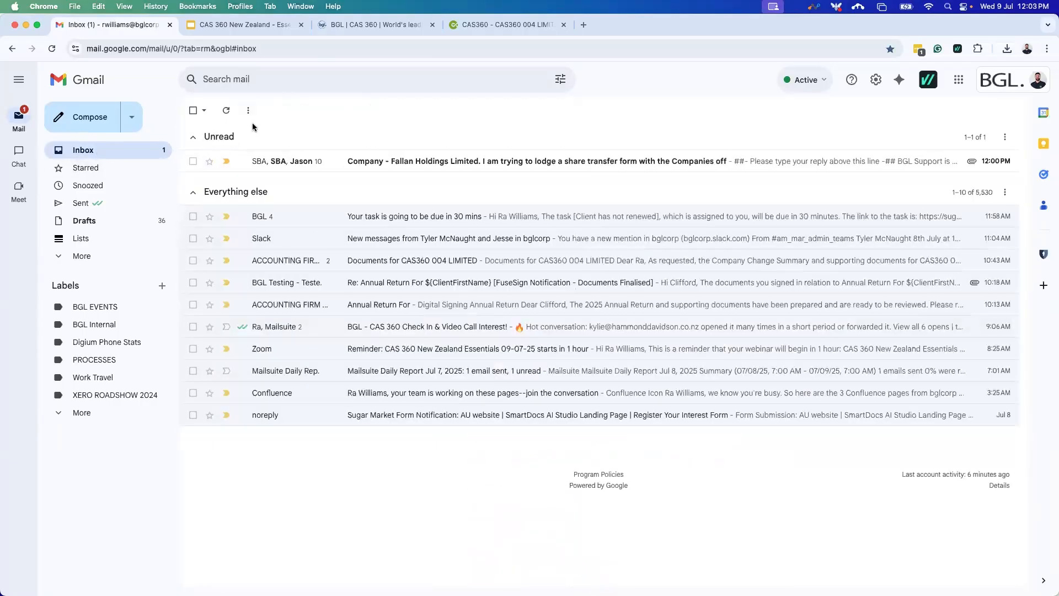
left_click(316, 275)
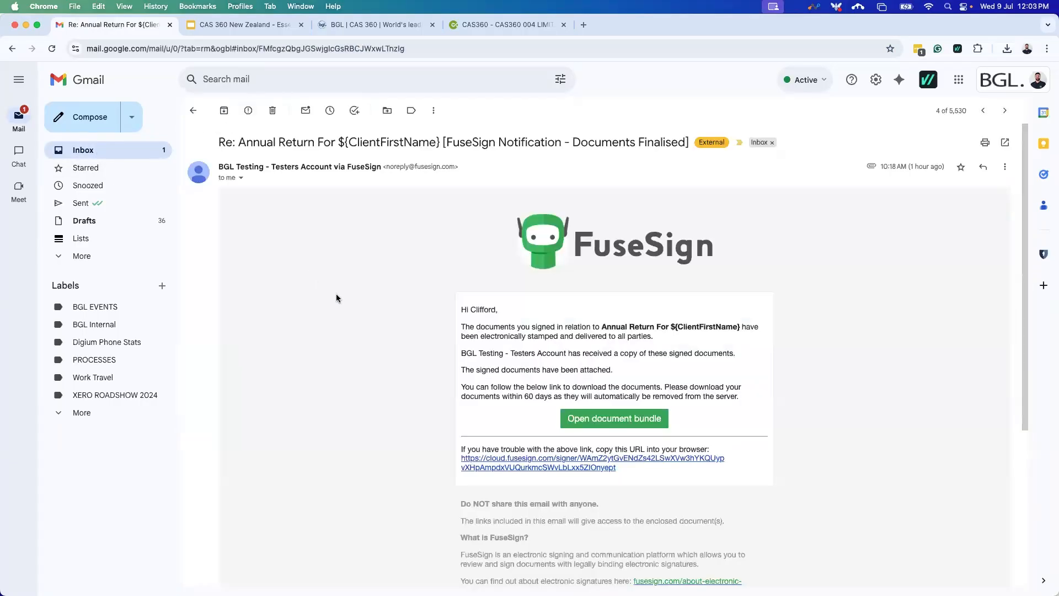
Search mail for 'verification' and open the latest Identity Verification Request from SalesNZ.
left_click(243, 80)
type("verif")
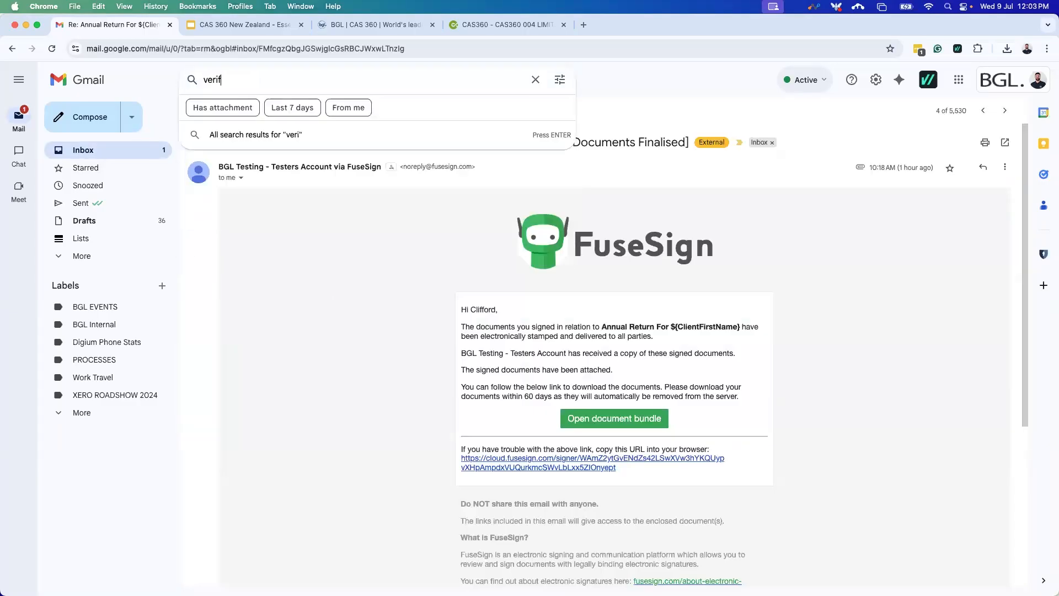
type("icatio")
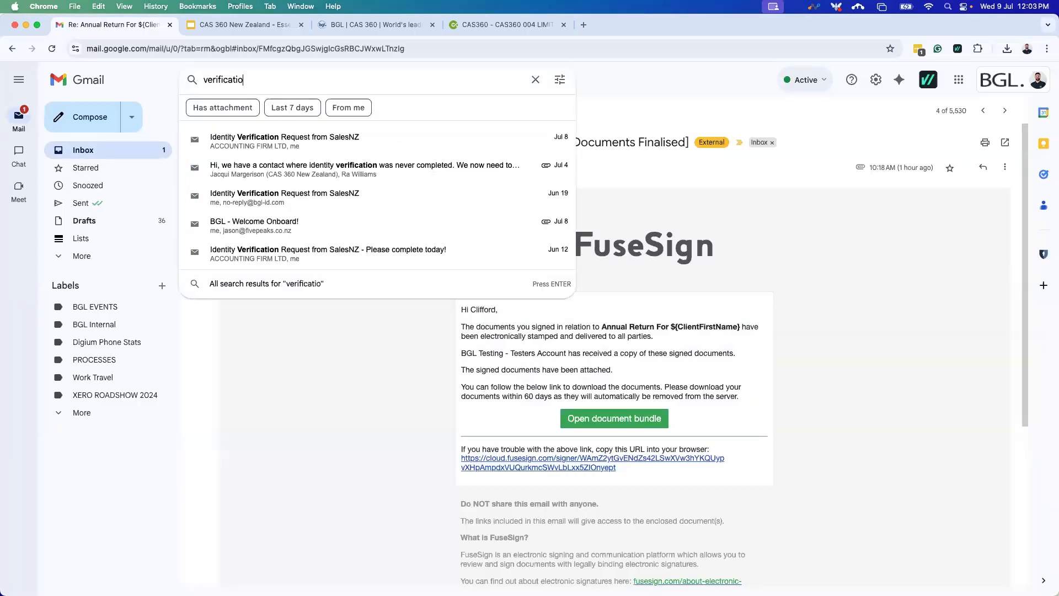
type("n")
key("Return")
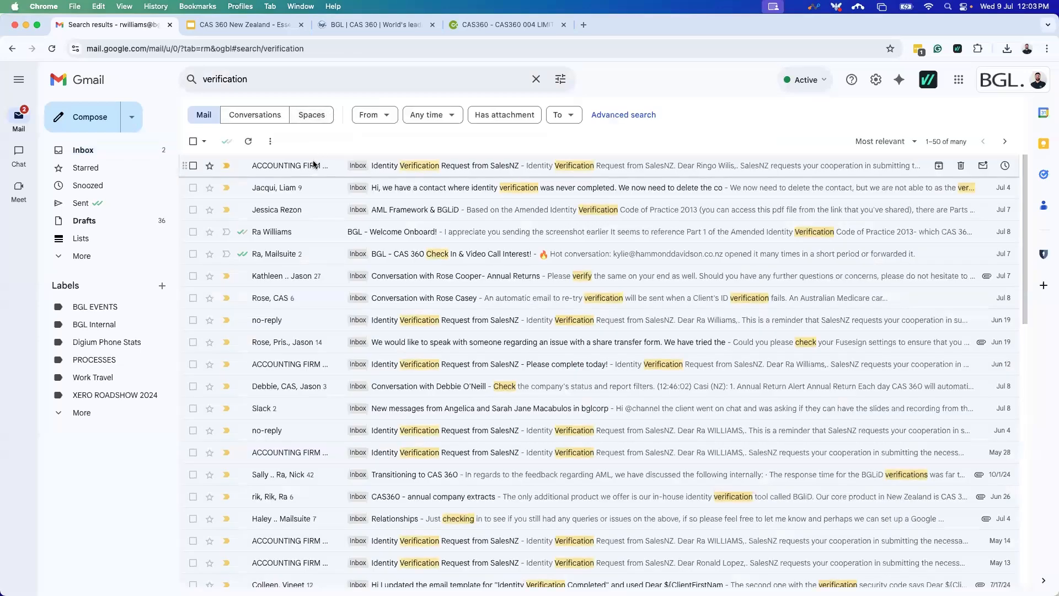
left_click(313, 164)
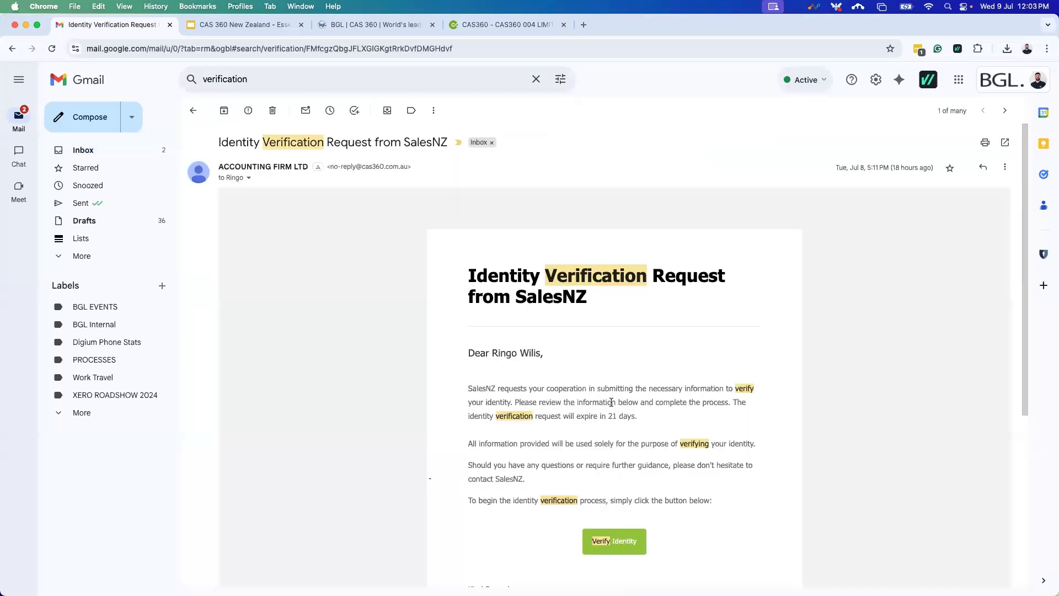
scroll(614, 331, "down", 5)
scroll(620, 405, "up", 5)
scroll(648, 399, "down", 1)
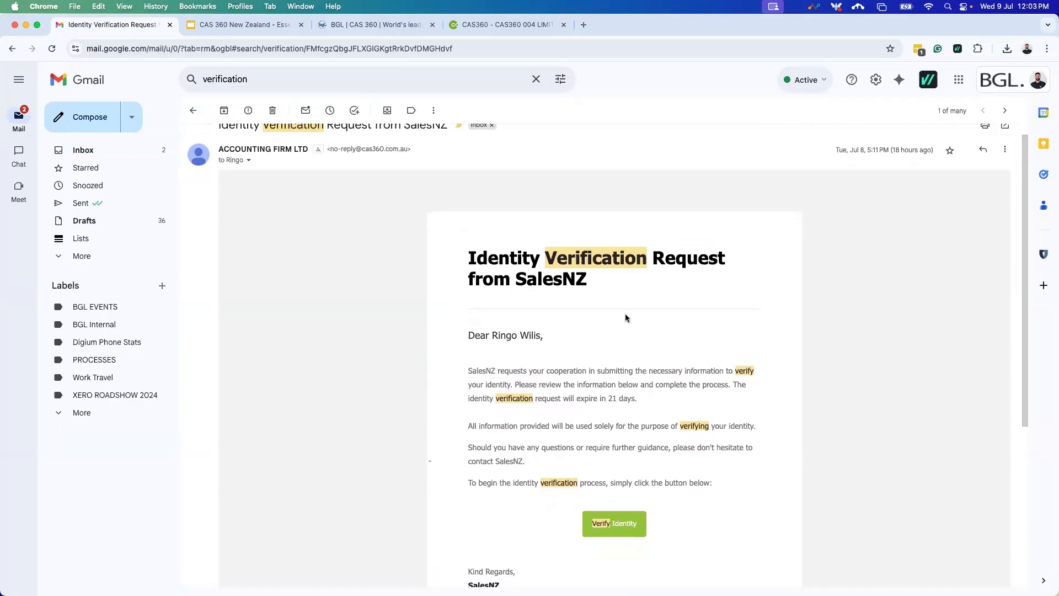
scroll(588, 296, "up", 1)
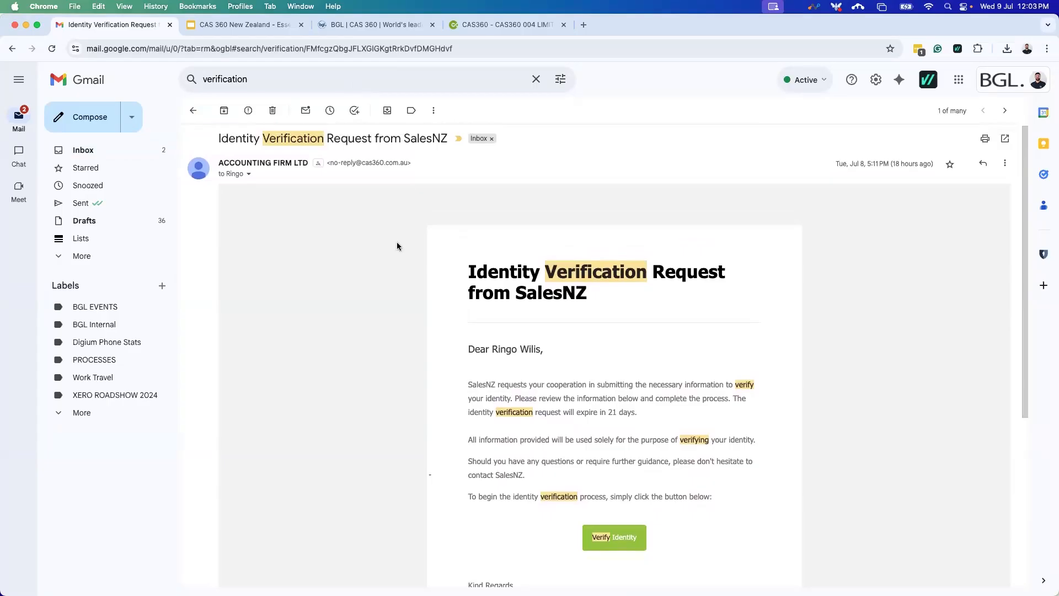
Open the newest SalesNZ Identity Verification Request from the inbox and highlight its 21-day expiry sentence.
left_click(116, 150)
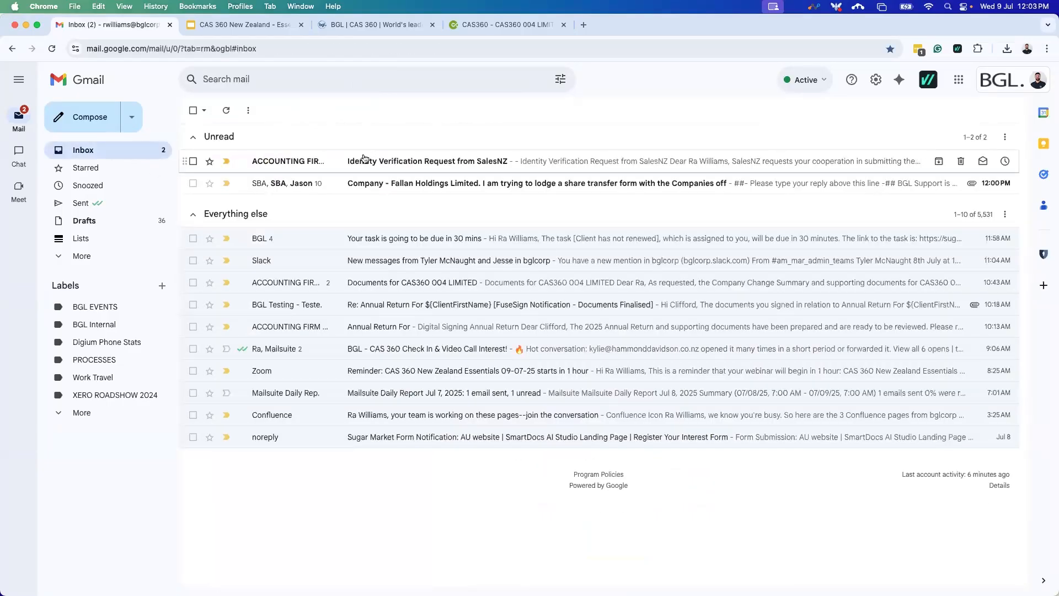
left_click(364, 159)
scroll(669, 400, "down", 2)
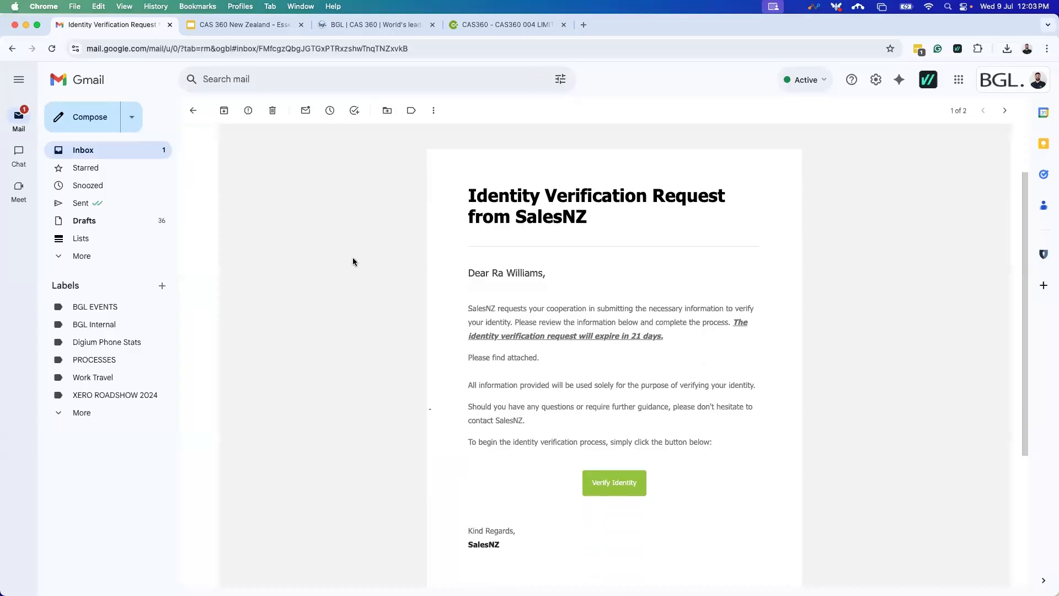
scroll(552, 380, "up", 2)
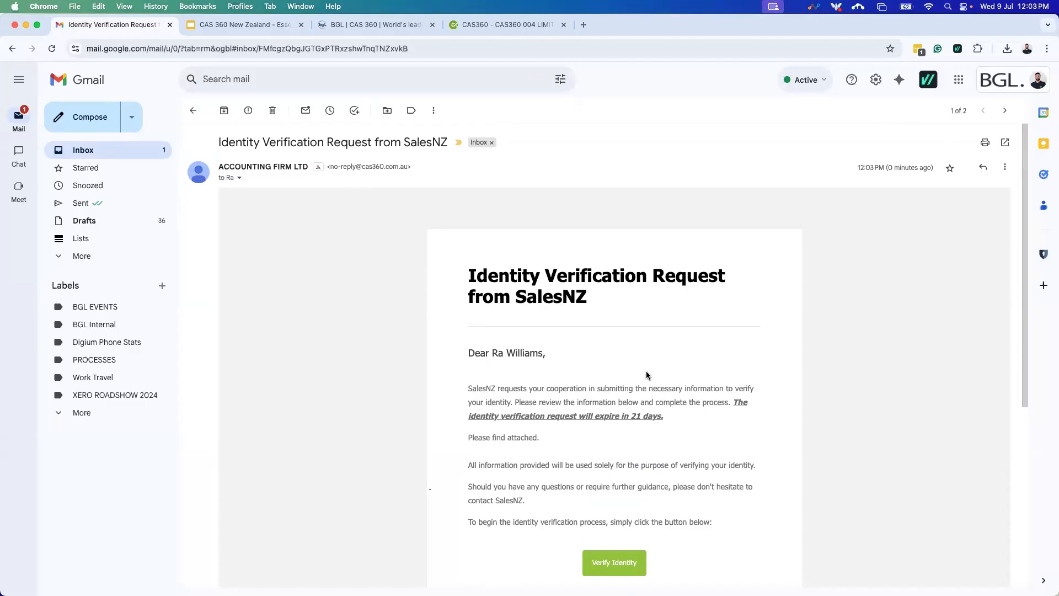
left_click_drag(677, 417, 732, 403)
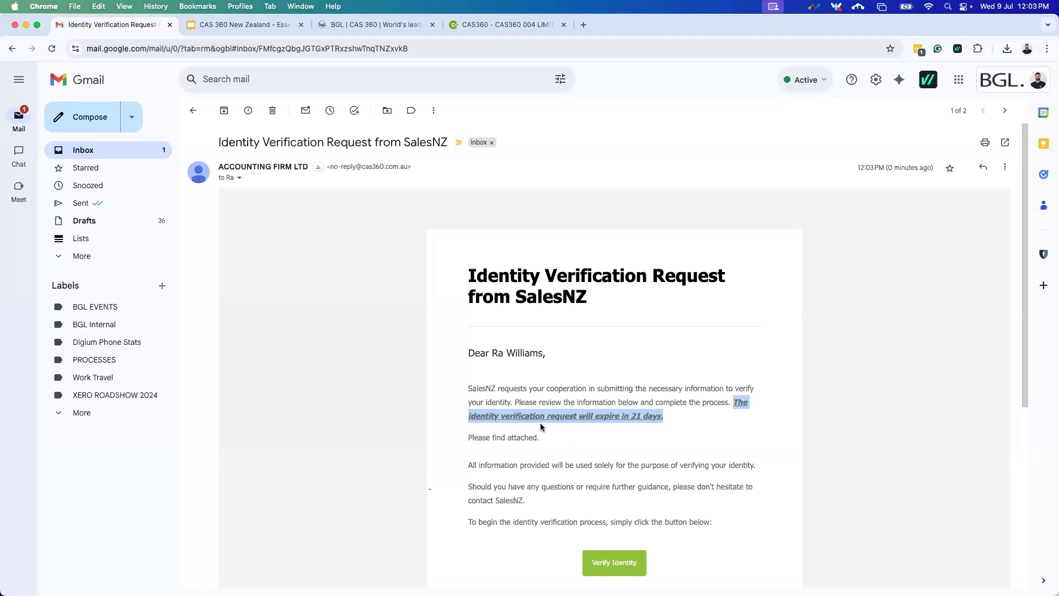
scroll(617, 406, "down", 3)
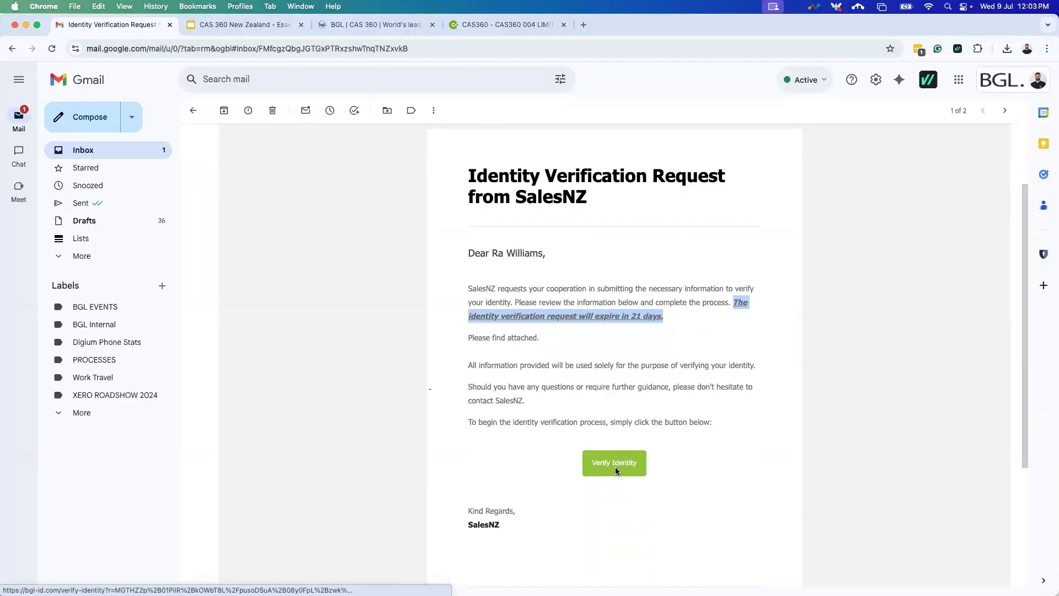
Start Verify Identity, send the code, then copy it from the security code email and paste it in.
left_click(616, 470)
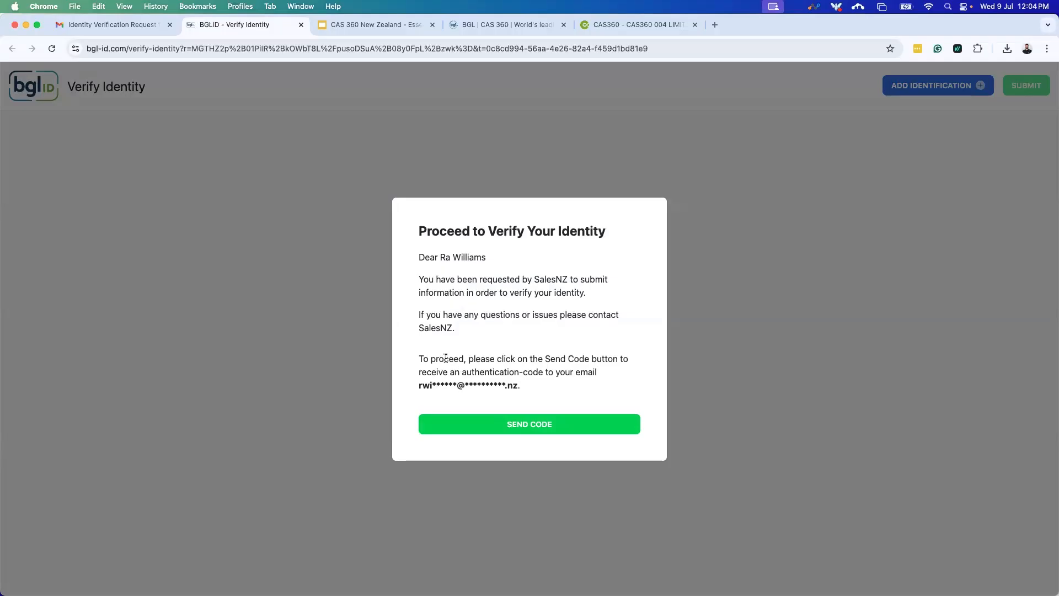
left_click(507, 433)
left_click(108, 24)
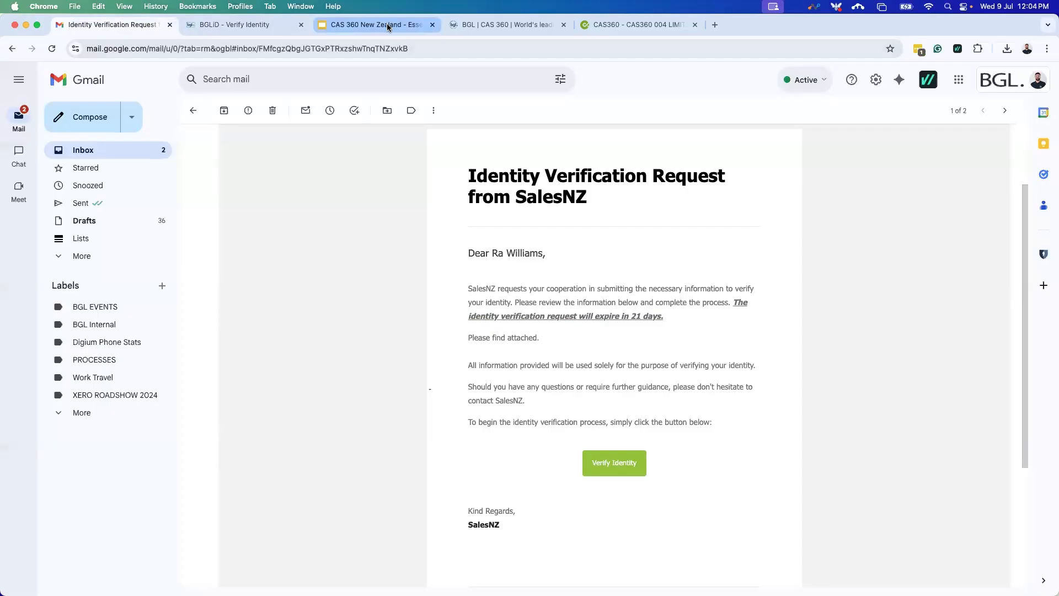
left_click(133, 154)
left_click(366, 161)
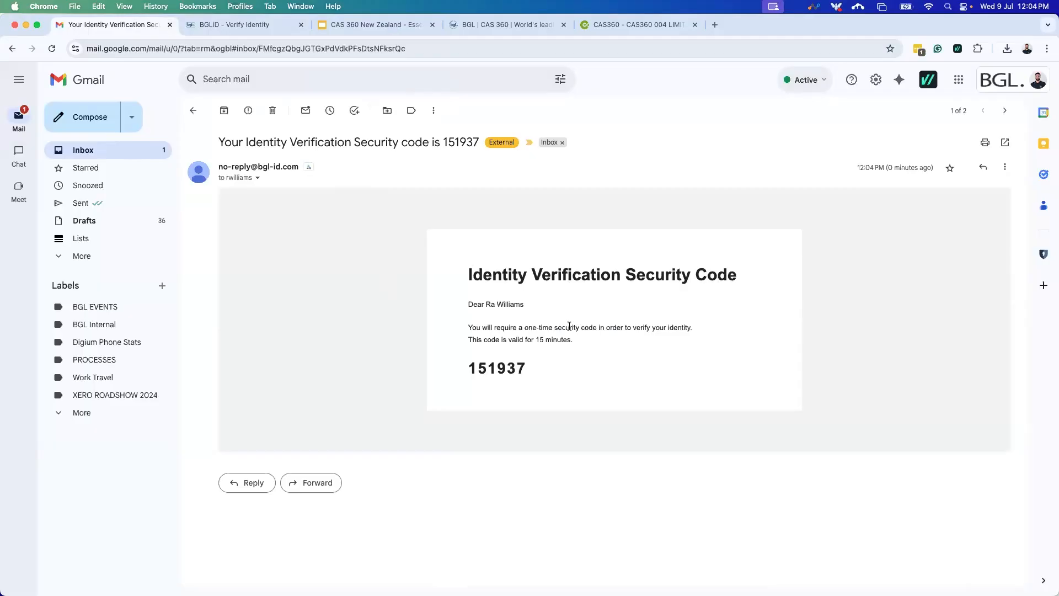
double_click(514, 365)
key("super+c")
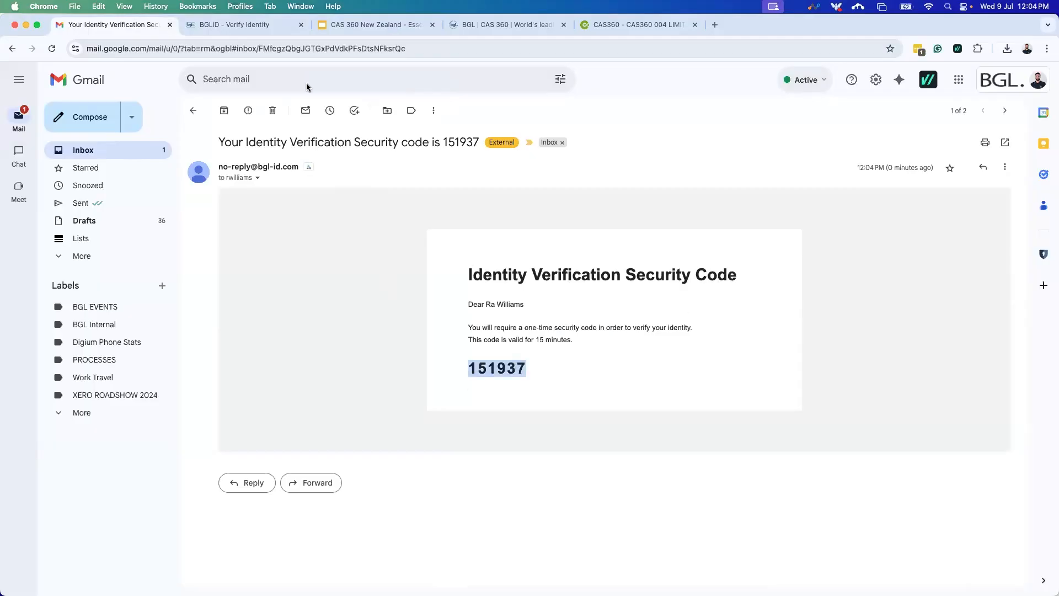
left_click(233, 25)
key("super+v")
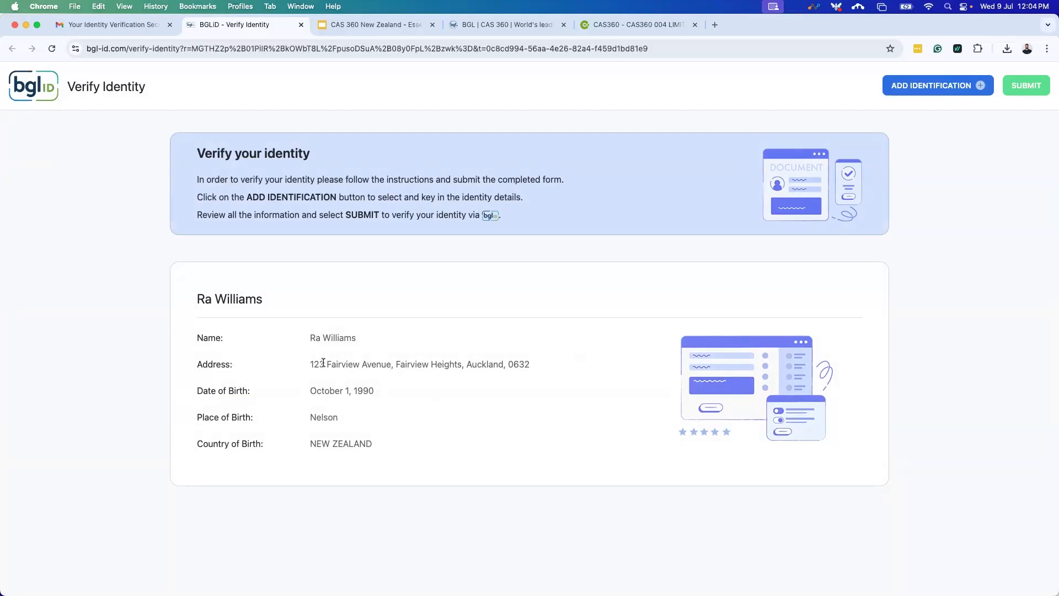
Review the client's name, address and birth details shown in BGL ID.
left_click_drag(306, 337, 368, 359)
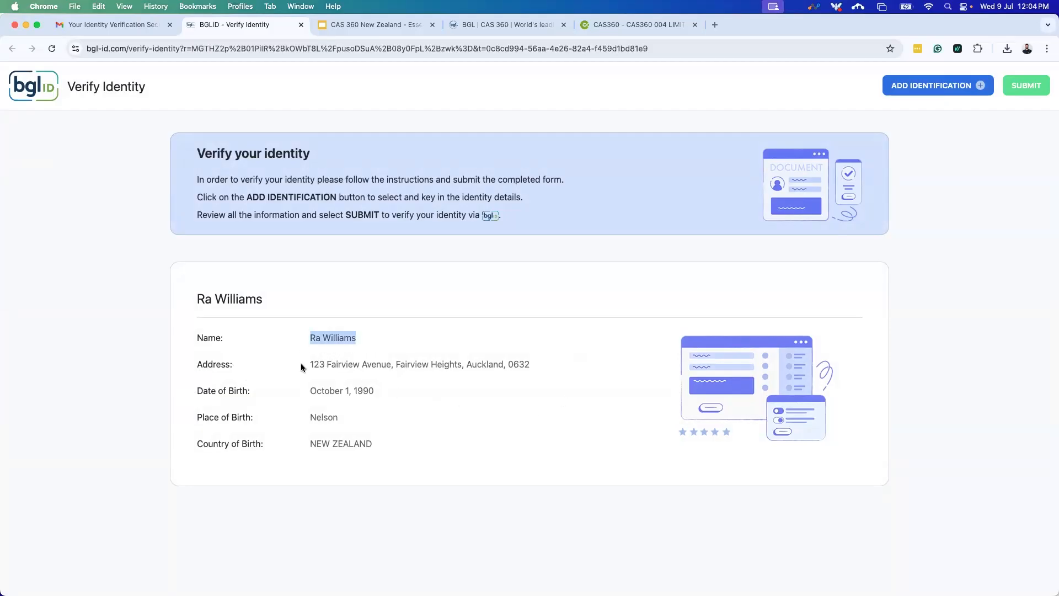
left_click_drag(302, 367, 554, 374)
left_click_drag(298, 395, 405, 457)
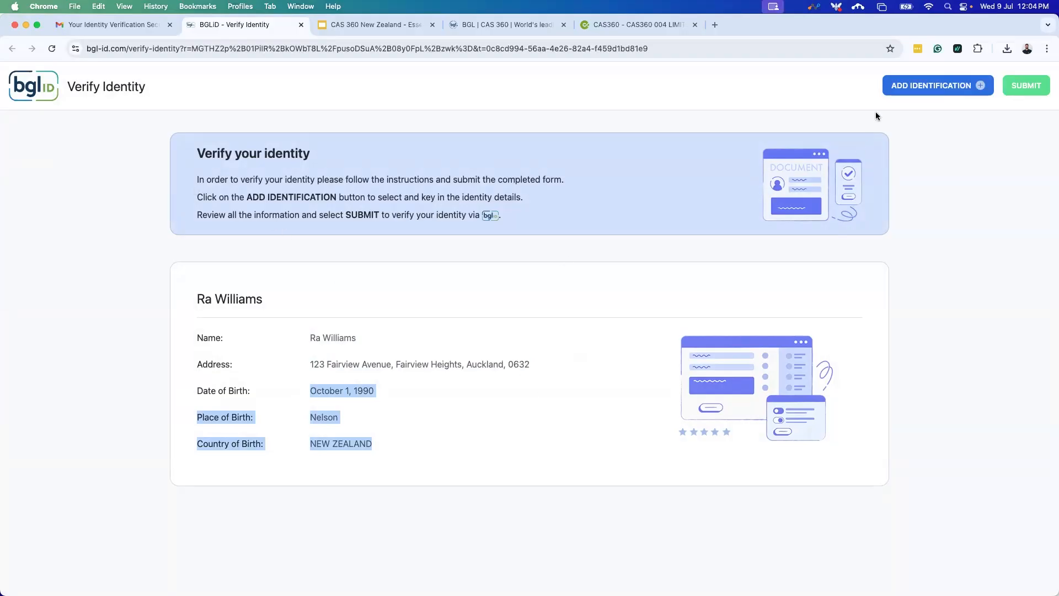
Add a New Zealand driver licence with its licence number, version and 01/10/2025 expiry date.
left_click(911, 94)
left_click(914, 104)
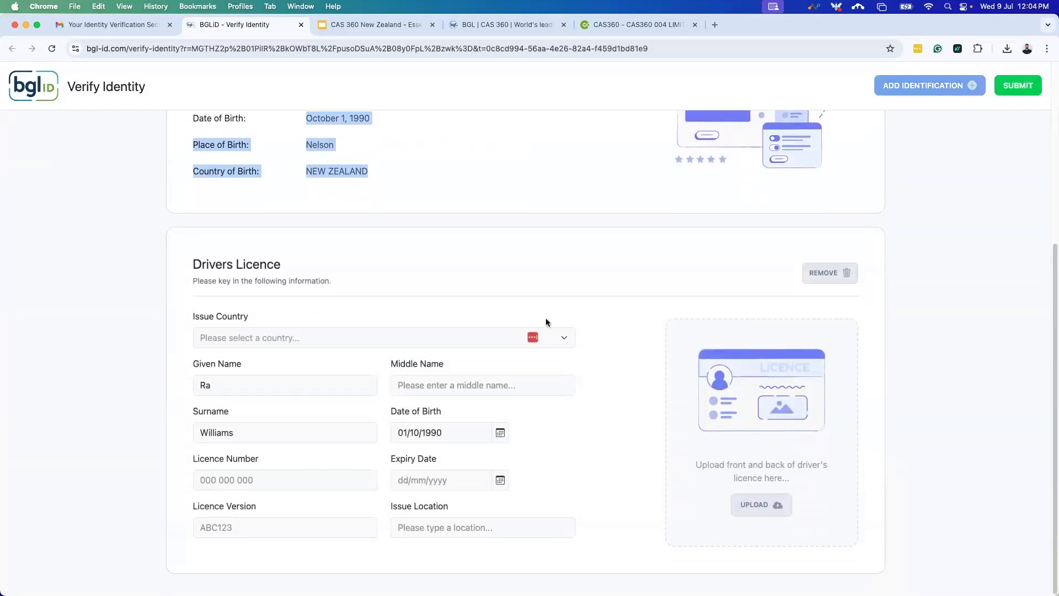
left_click(337, 343)
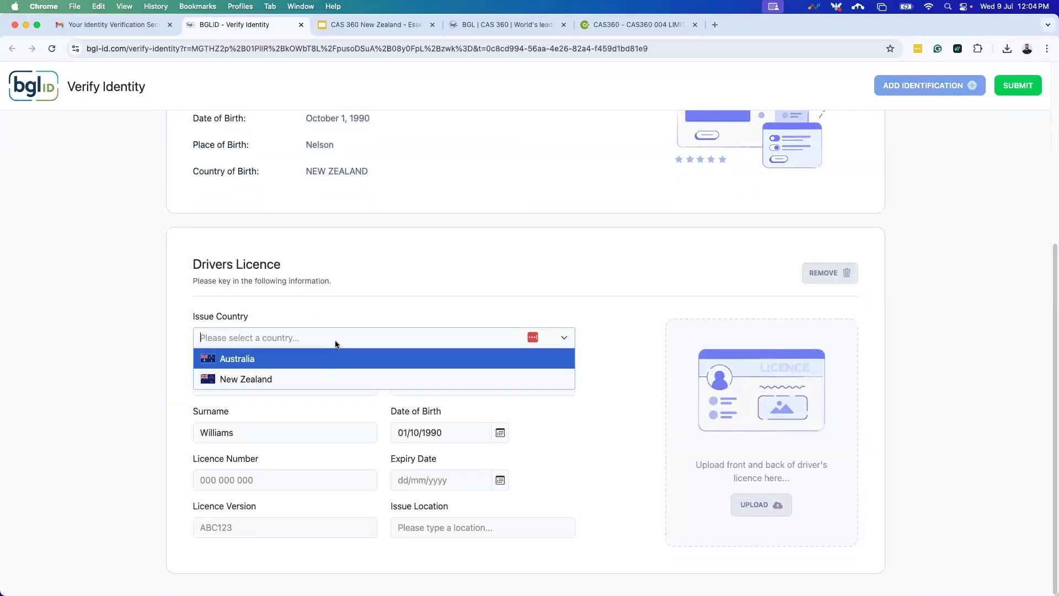
left_click(287, 385)
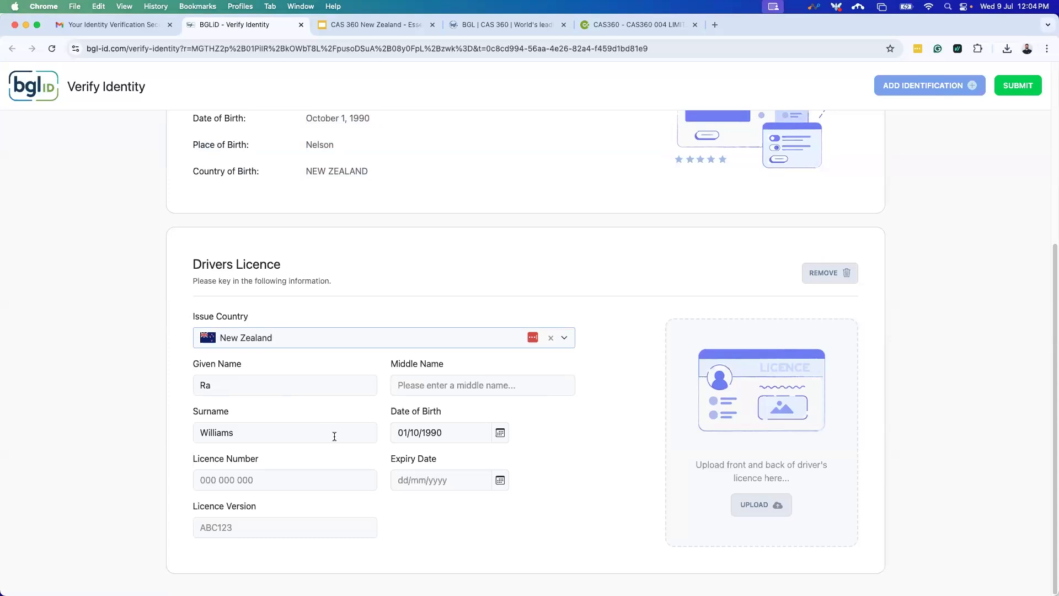
left_click(279, 479)
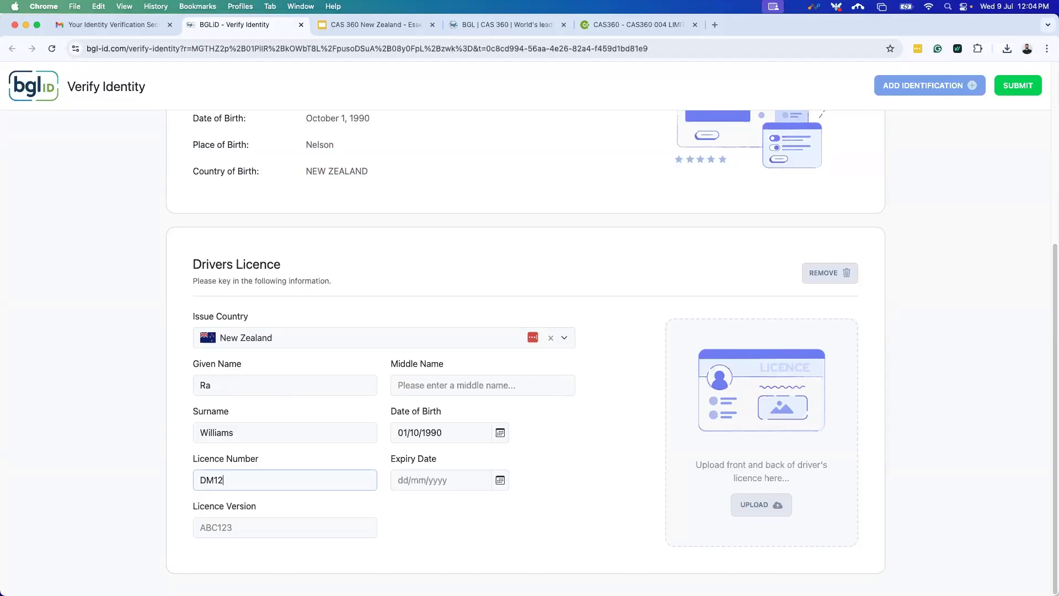
left_click(293, 528)
type("668")
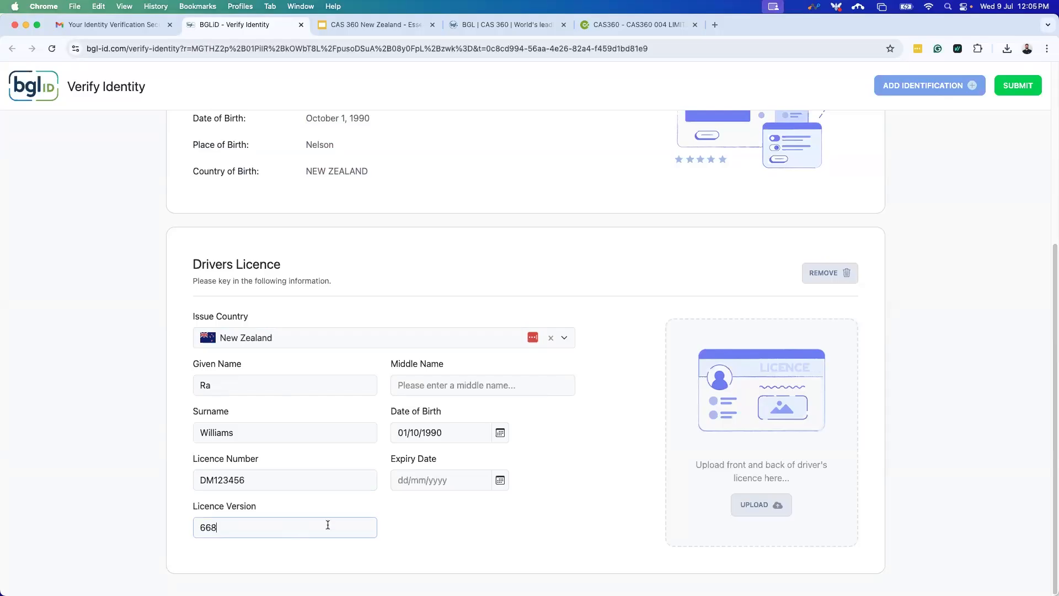
left_click(411, 479)
type("01/10")
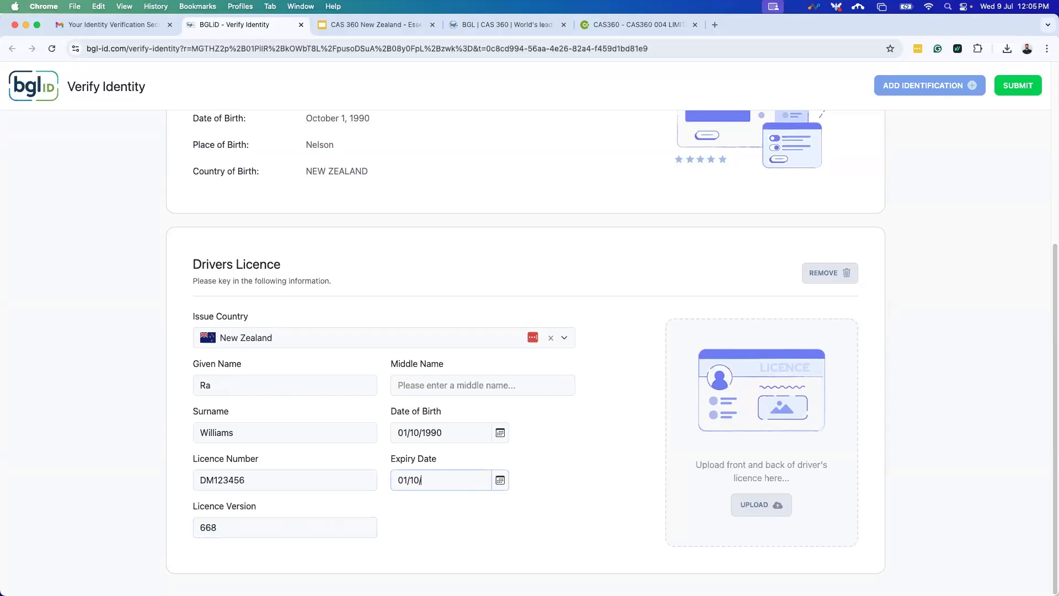
type("/2025")
left_click(589, 476)
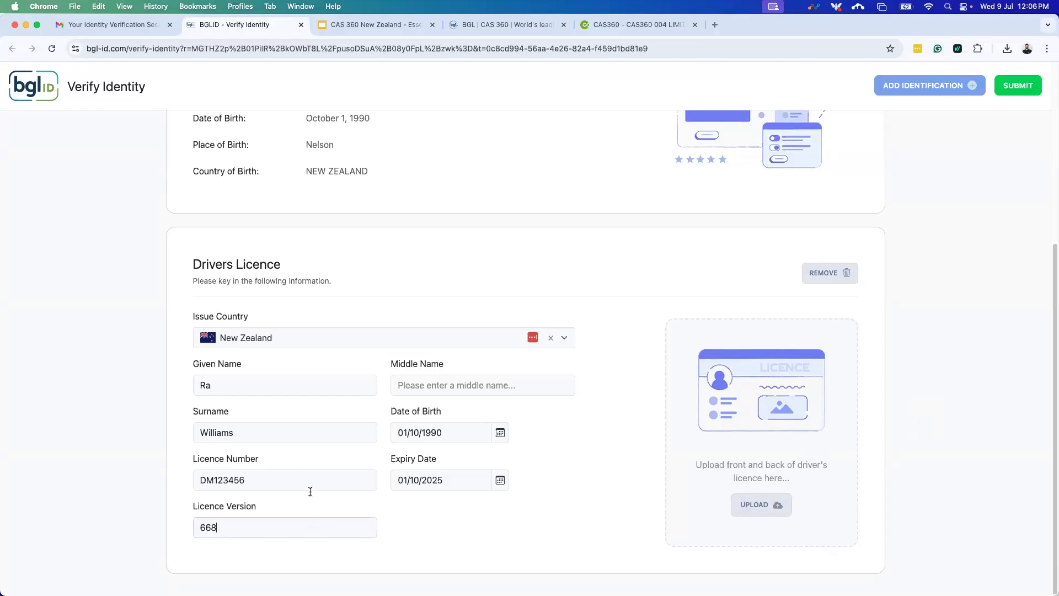
Check the entered licence fields and submit the licence for verification.
left_click(340, 481)
left_click(446, 478)
left_click(454, 434)
left_click(309, 432)
left_click(433, 431)
left_click(456, 483)
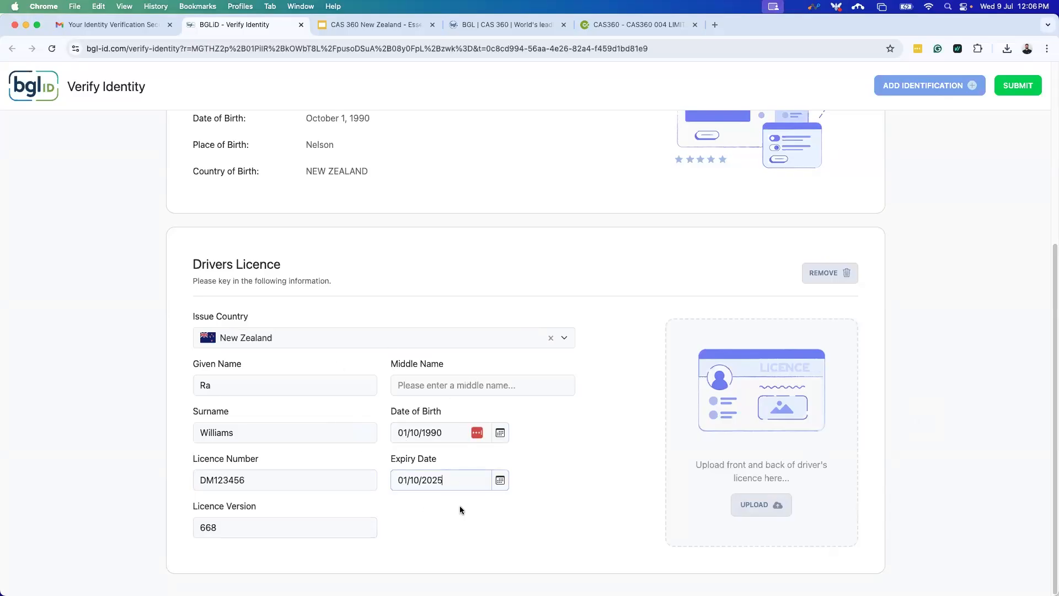
left_click(1018, 87)
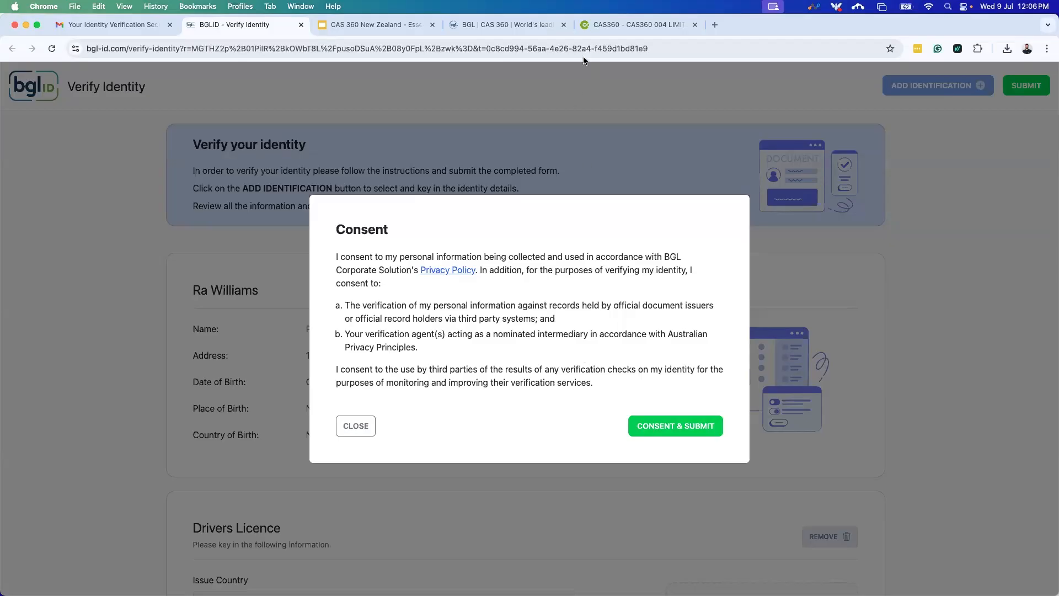
left_click(589, 30)
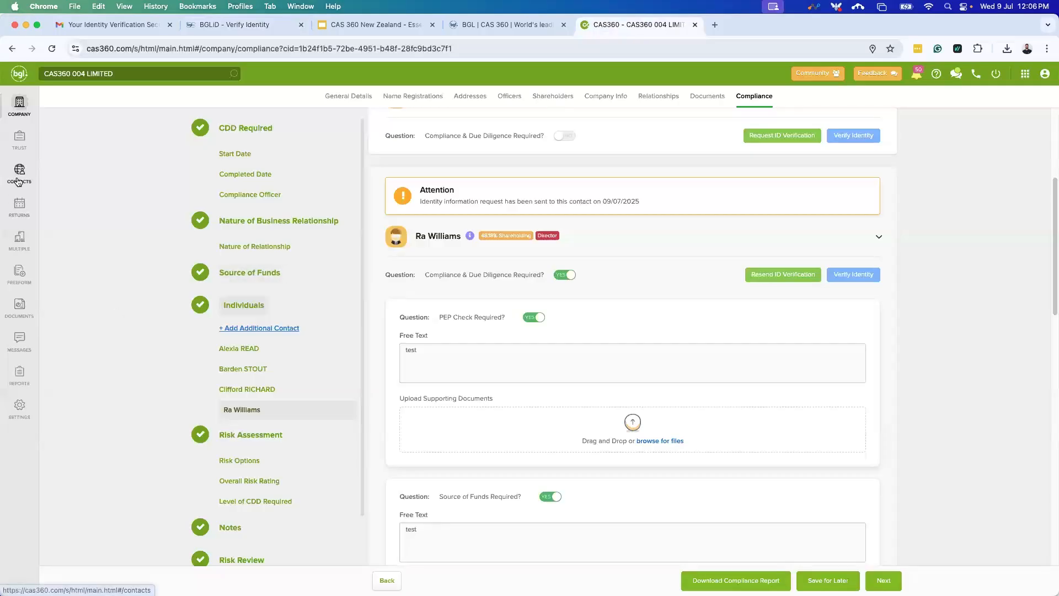
Discard the unsaved compliance changes and load the global Contacts list.
scroll(496, 353, "up", 4)
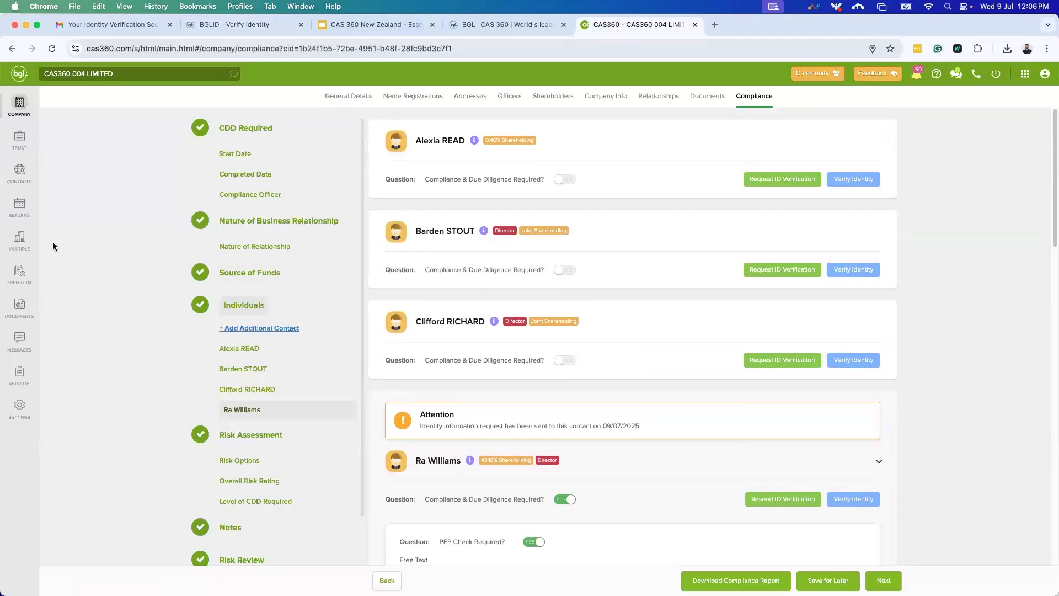
left_click(22, 183)
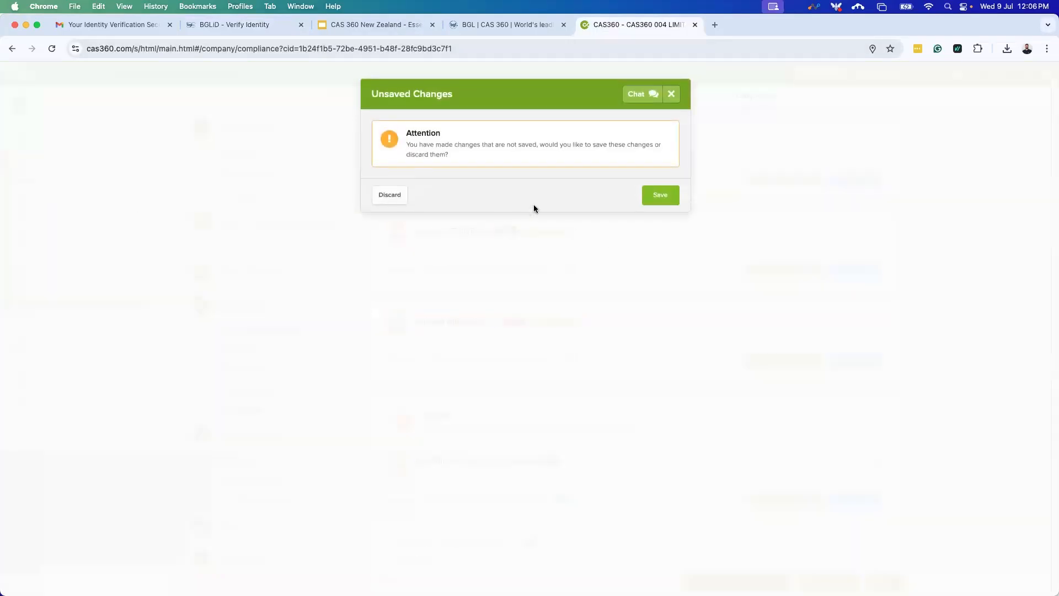
left_click(388, 195)
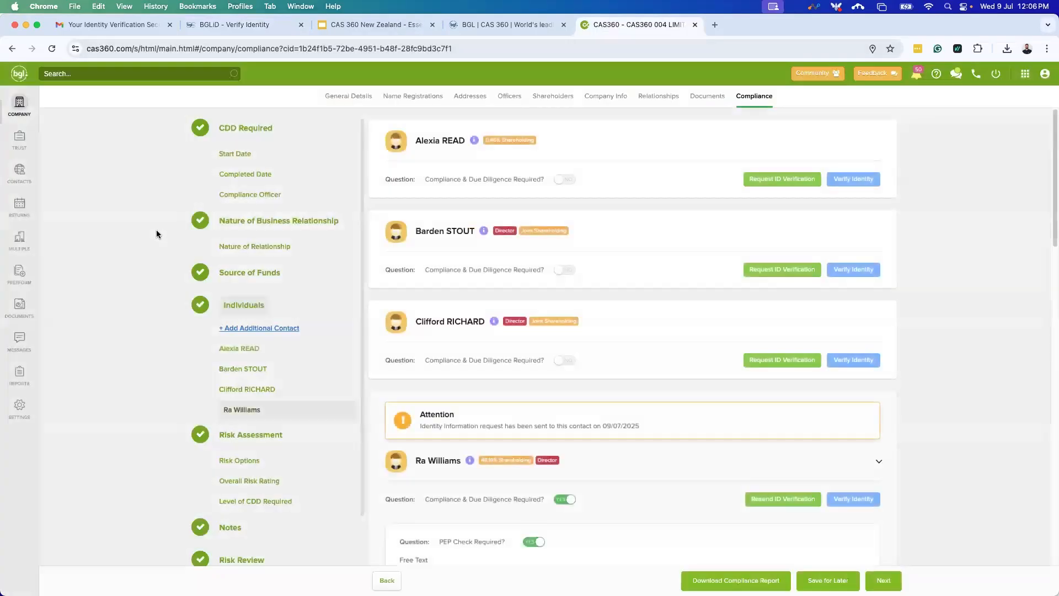
left_click(9, 176)
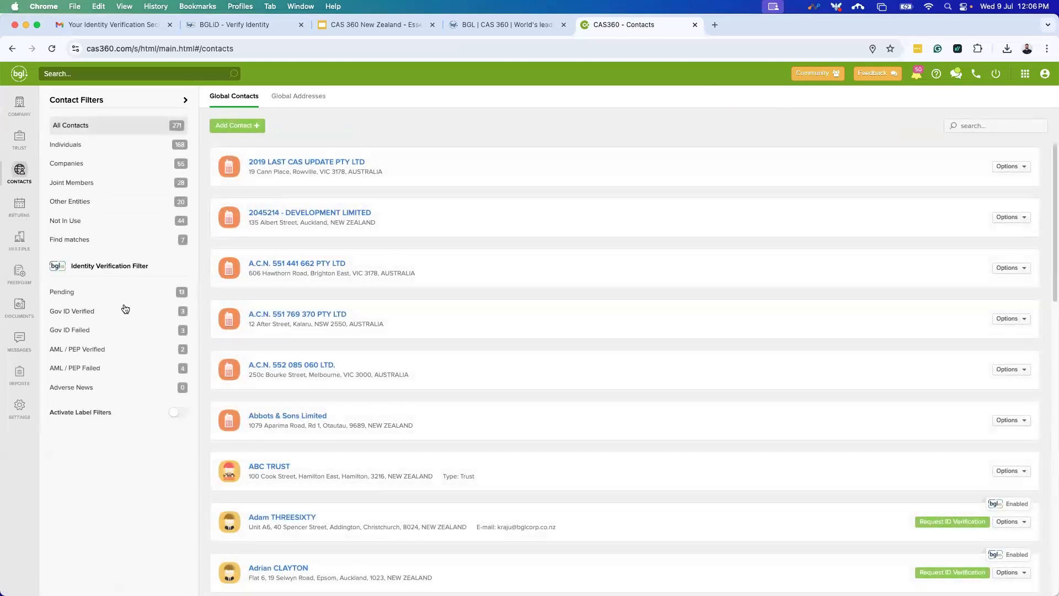
Filter contacts by Gov ID Failed, then Gov ID Verified, and open a verified contact.
left_click(117, 334)
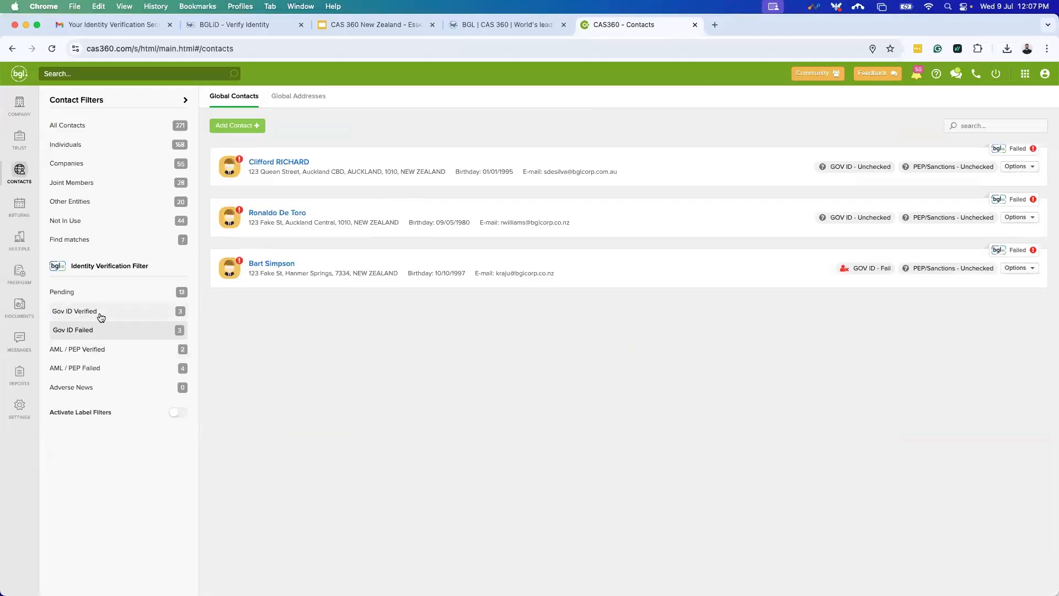
left_click(101, 317)
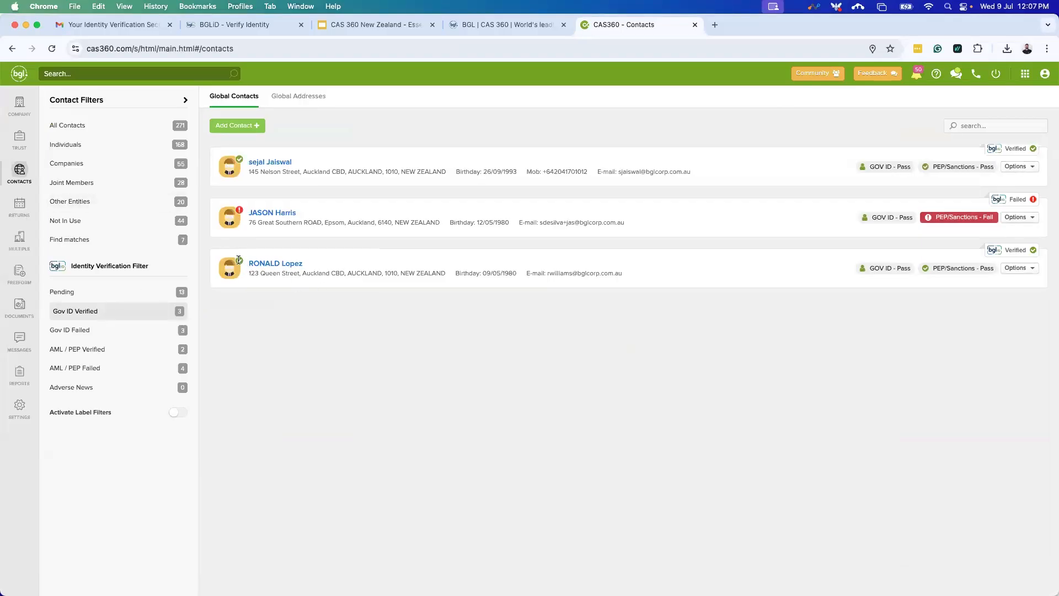
left_click(267, 263)
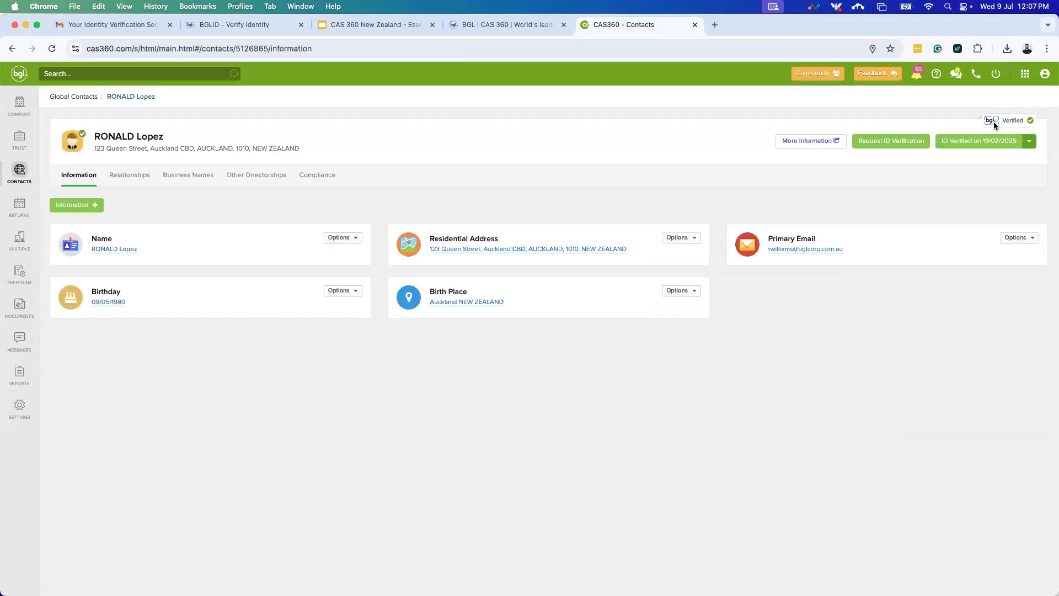
left_click(329, 181)
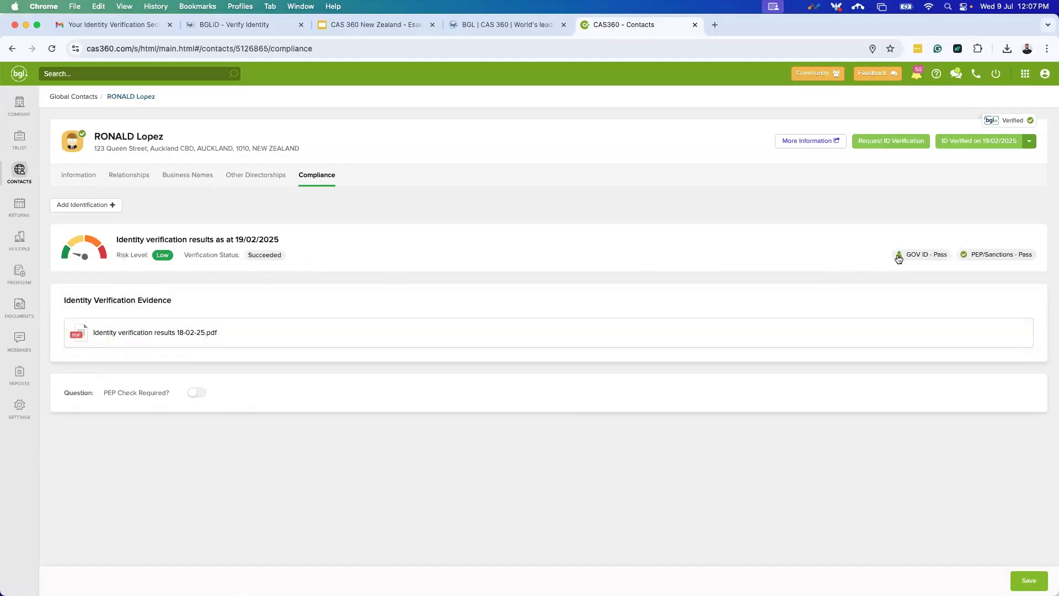
left_click(918, 255)
mouse_move(182, 334)
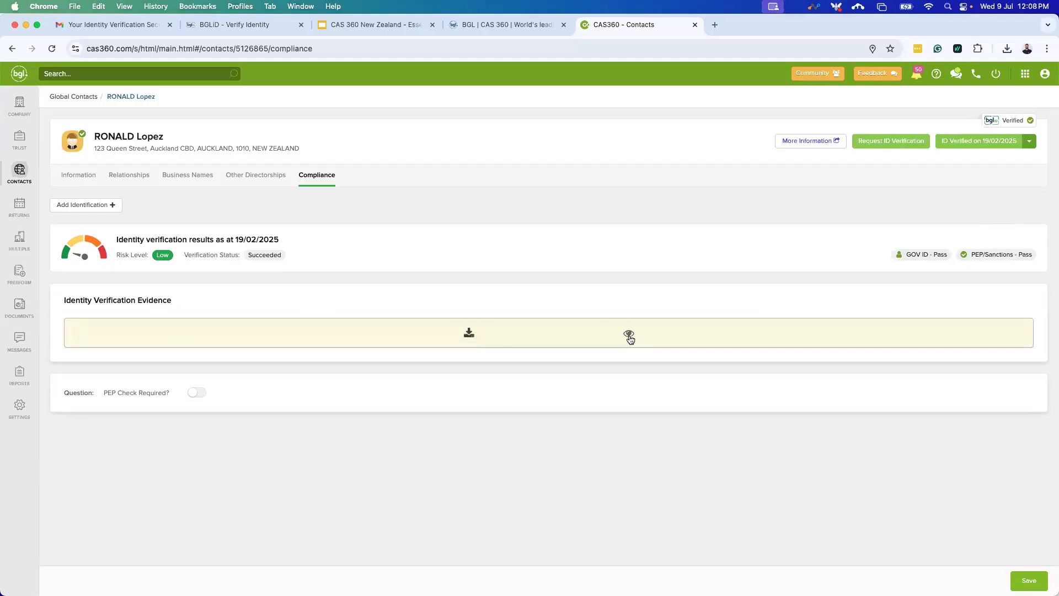
left_click(630, 336)
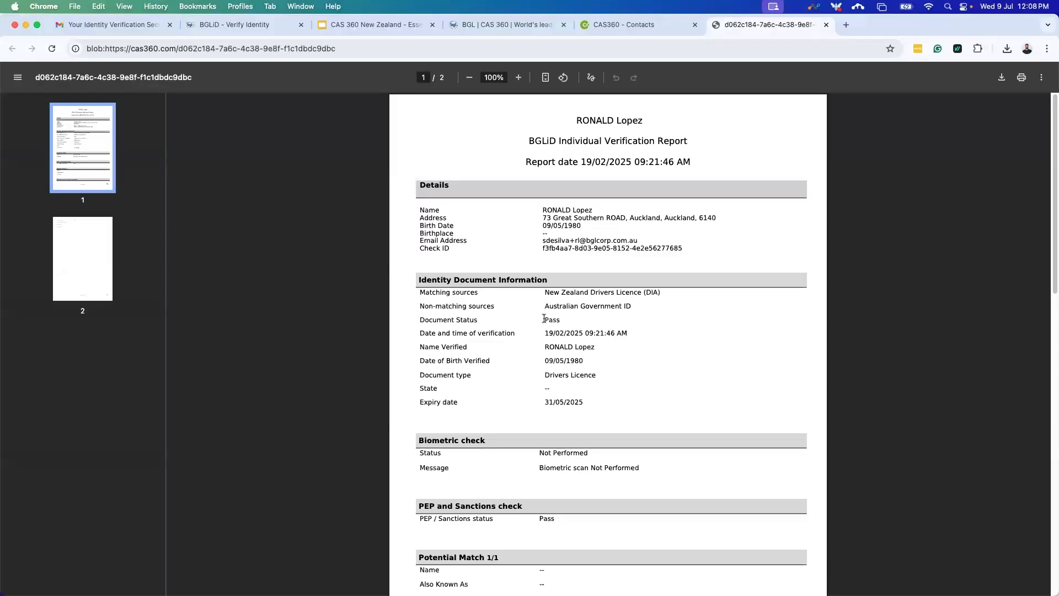
scroll(544, 319, "down", 2)
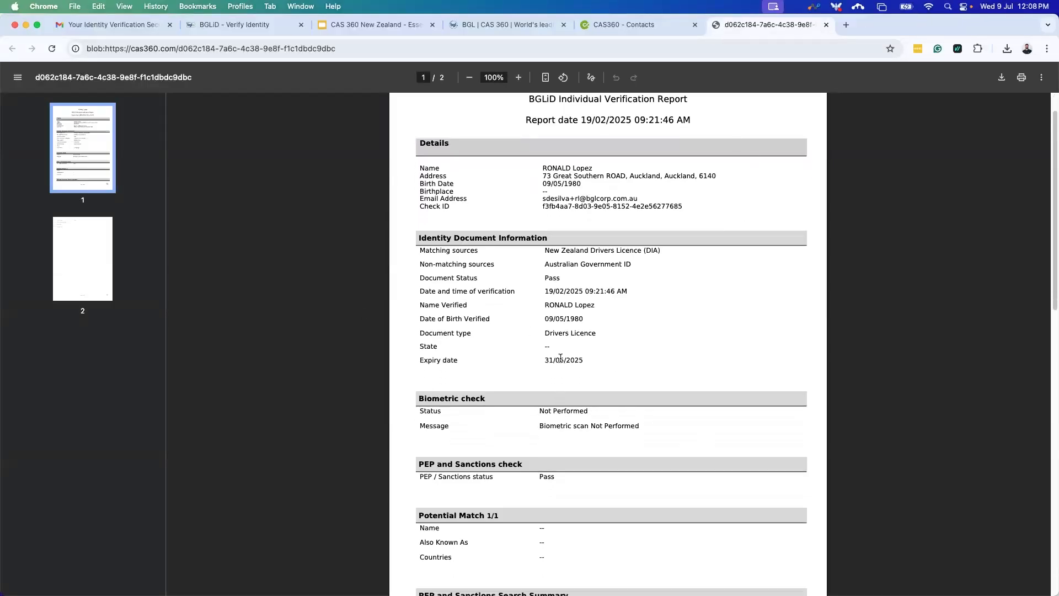
scroll(618, 378, "down", 1)
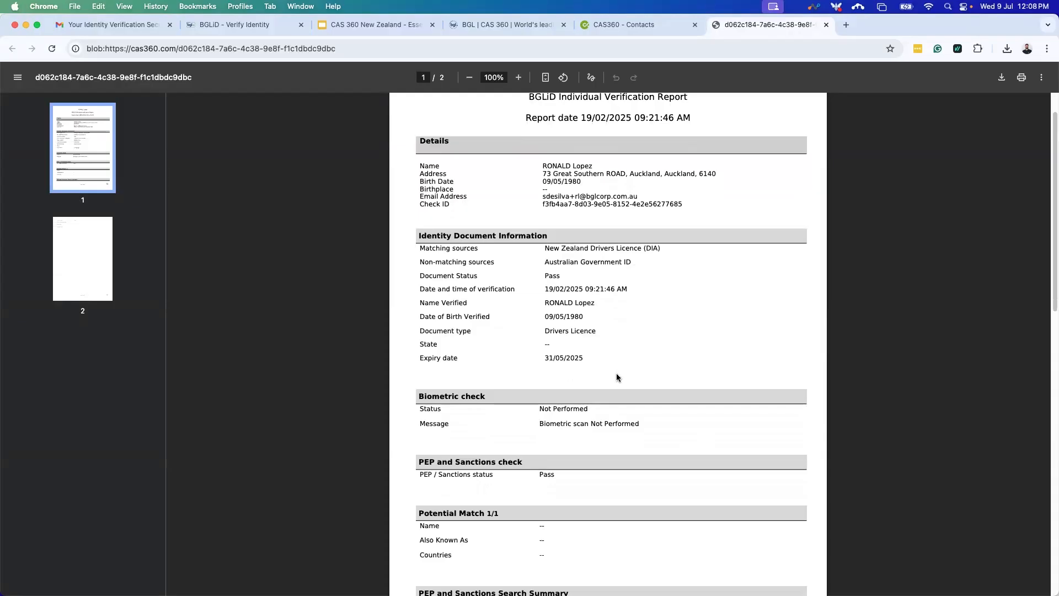
scroll(616, 378, "down", 3)
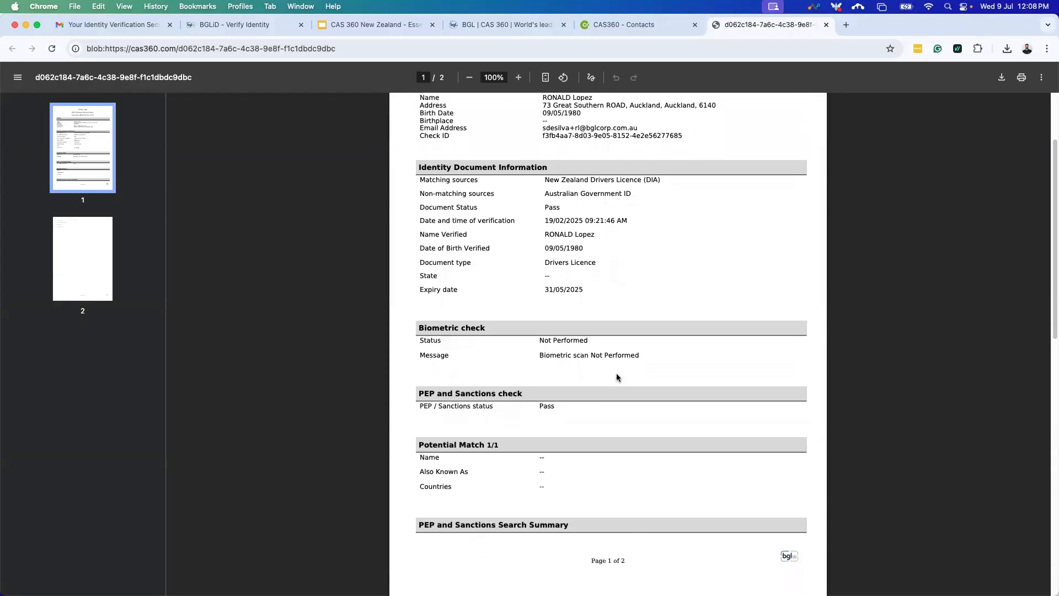
scroll(617, 377, "down", 6)
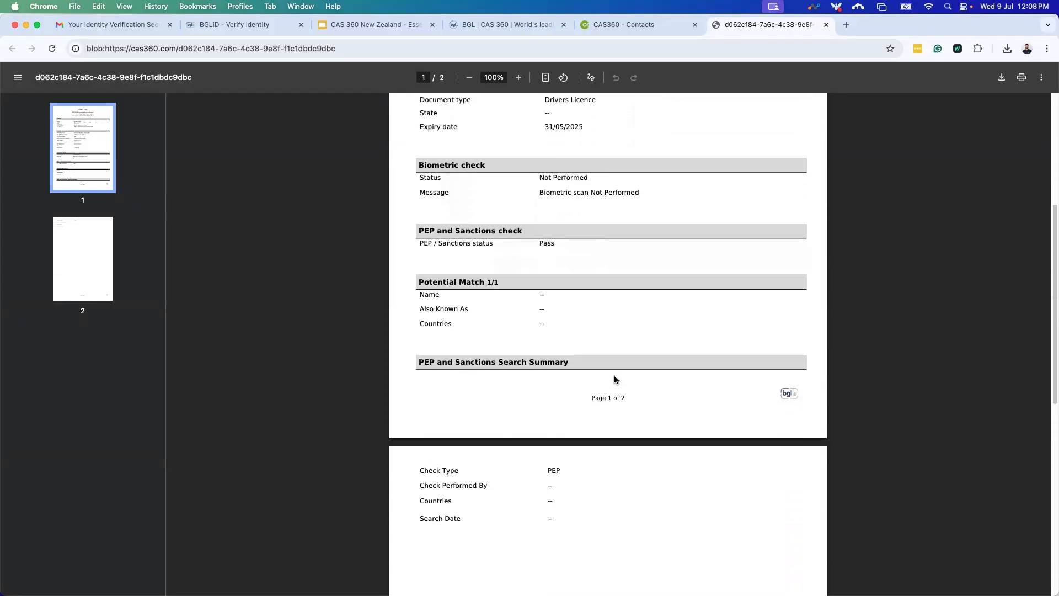
scroll(615, 380, "up", 10)
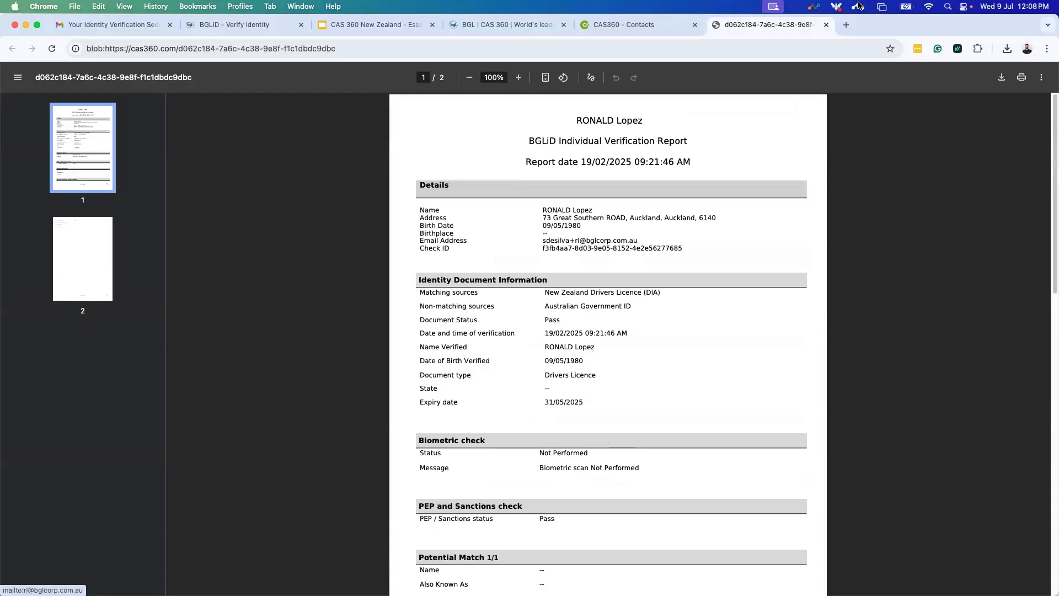
left_click(826, 25)
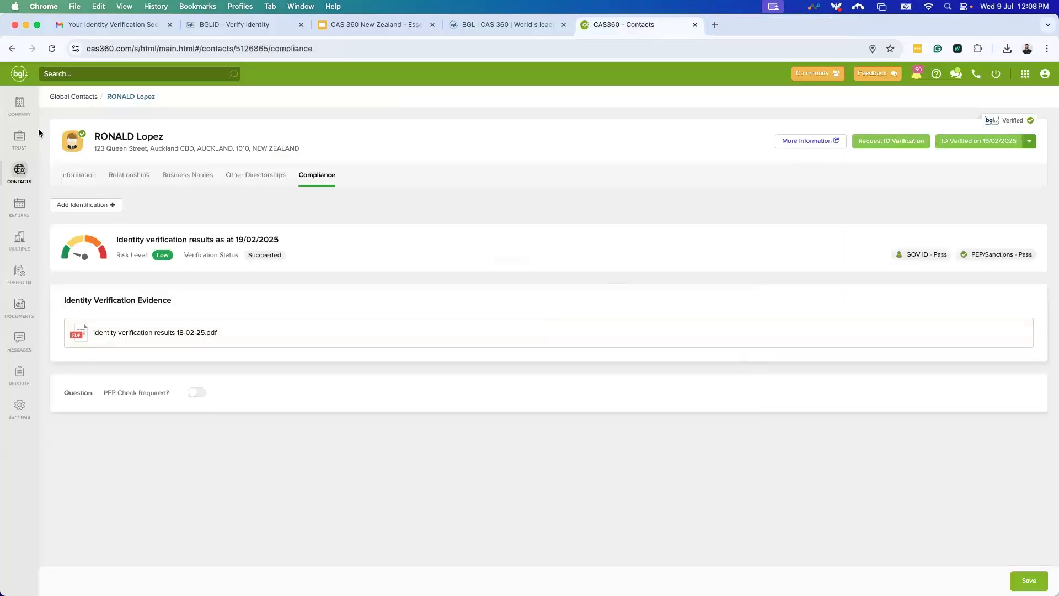
Filter Contacts to Gov ID Failed and open the failed contact's details.
left_click(19, 173)
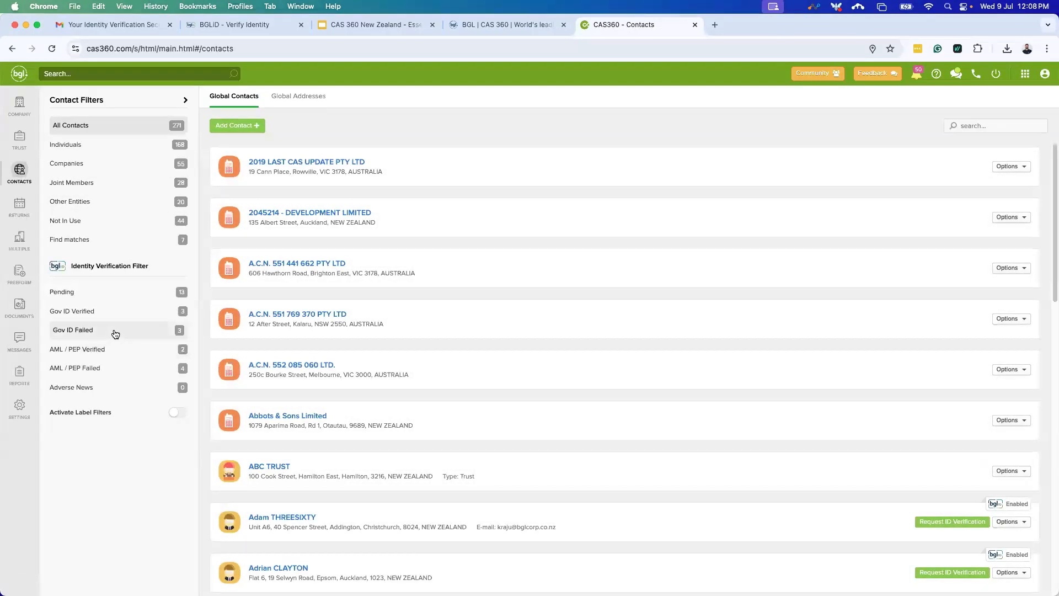
left_click(111, 334)
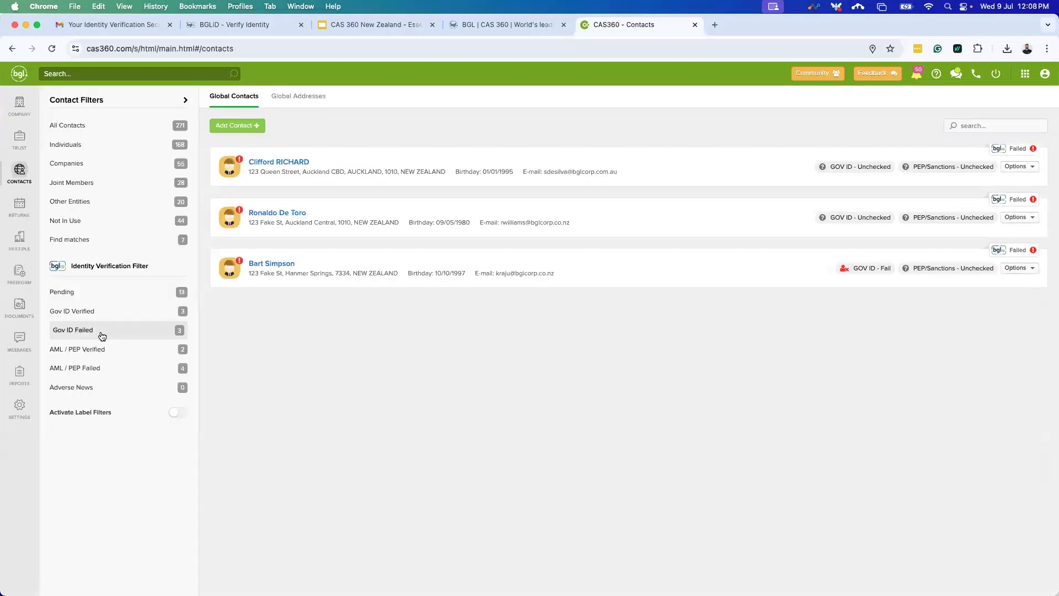
mouse_move(225, 276)
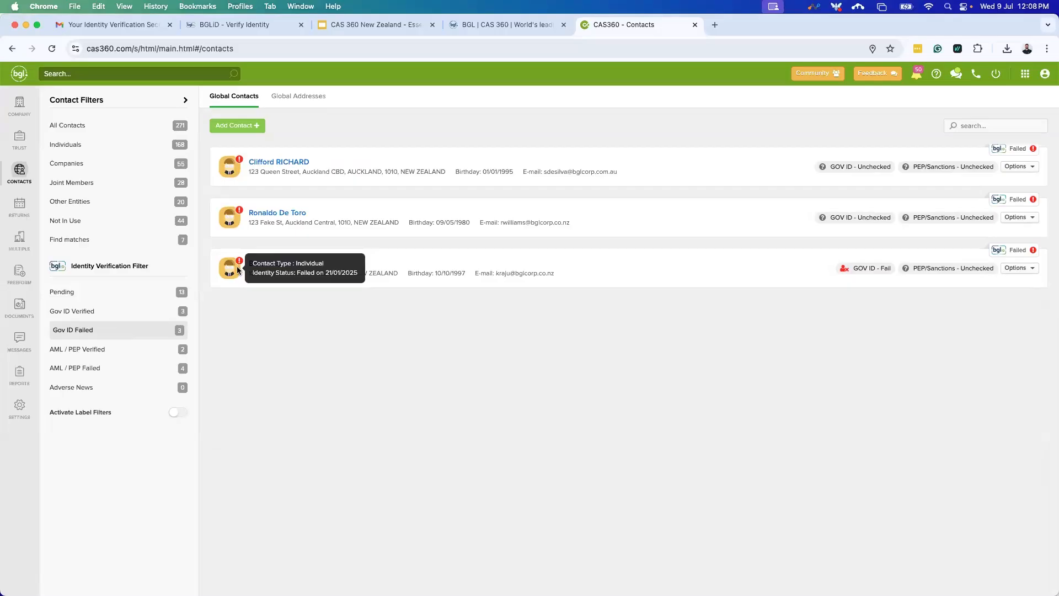
left_click(279, 265)
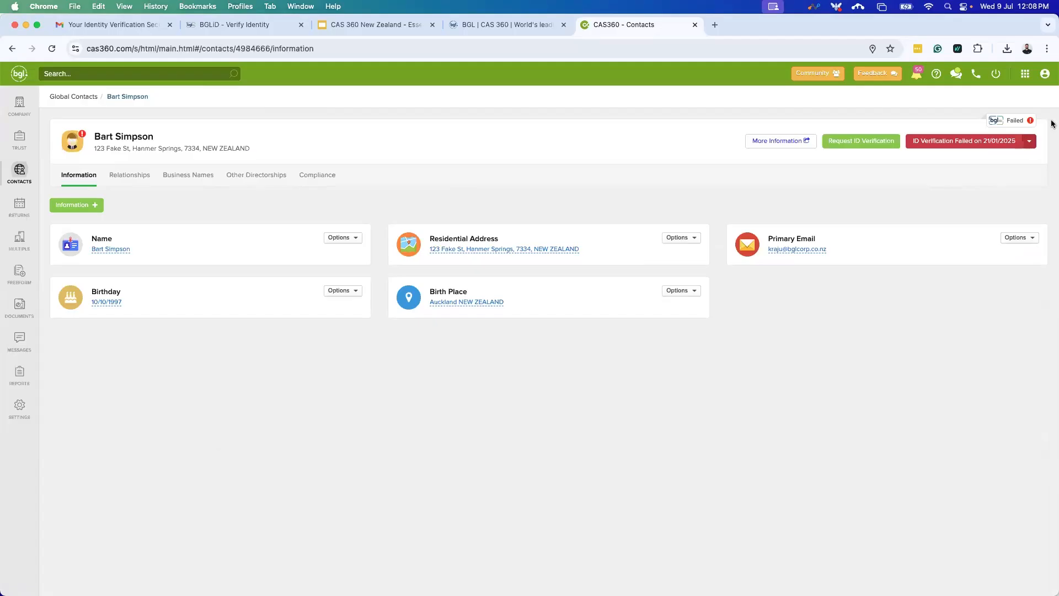
Review the contact's compliance results, GOV ID - Fail details and verification report PDF.
mouse_move(969, 142)
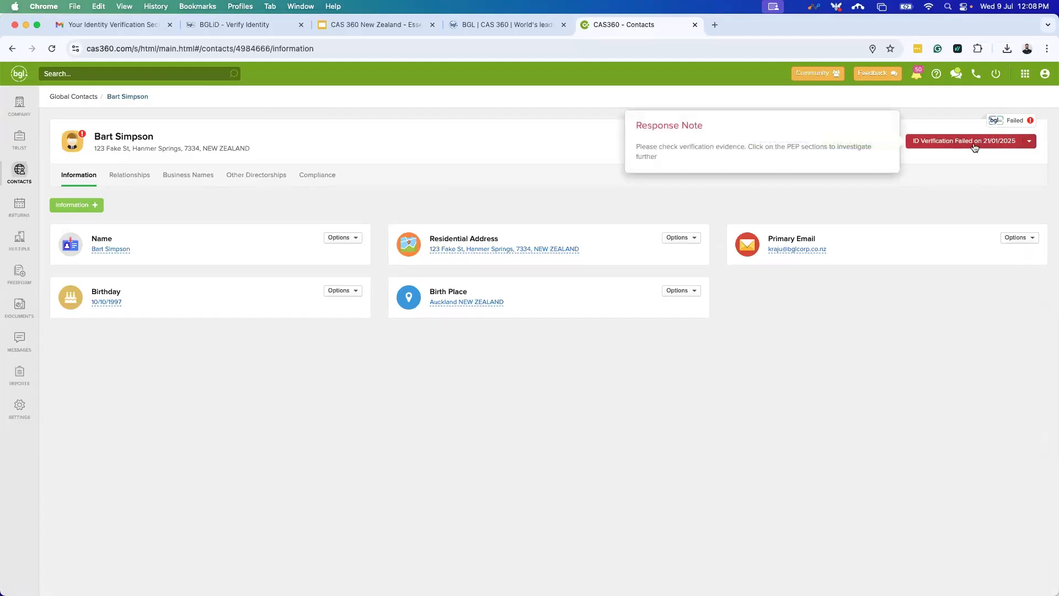
left_click(318, 176)
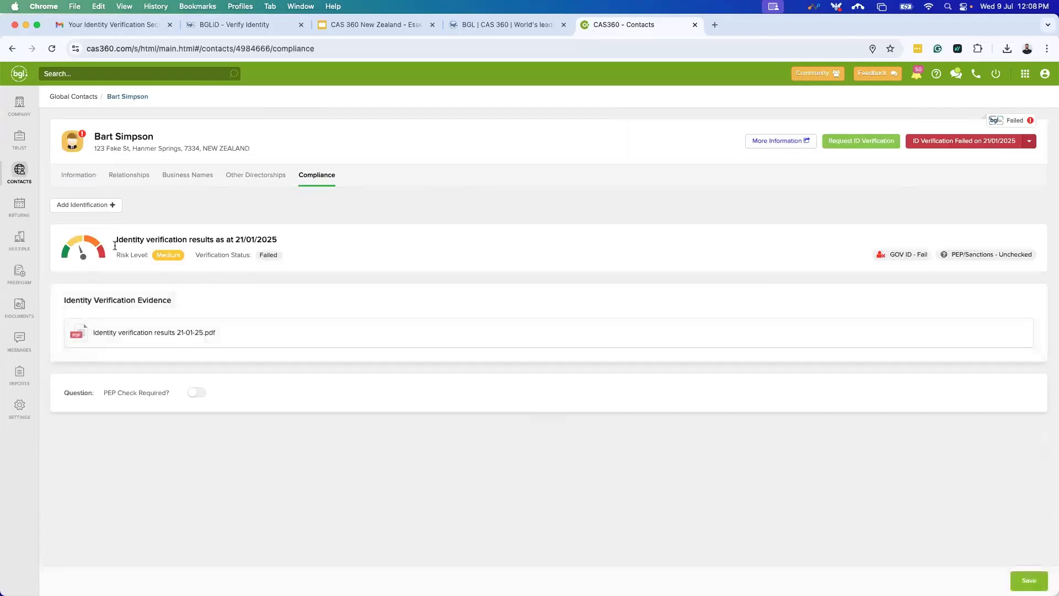
left_click(900, 256)
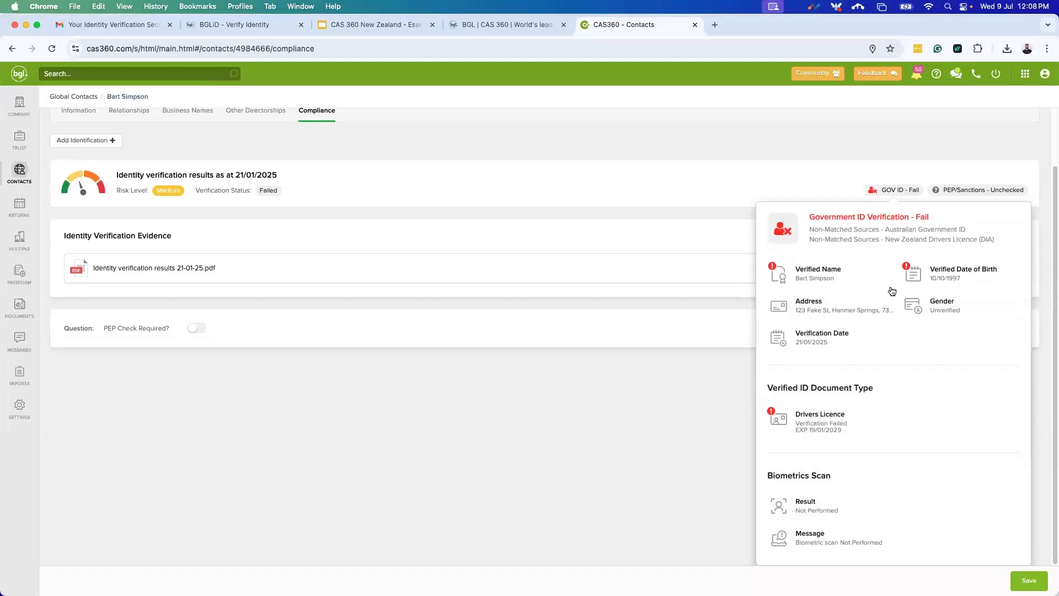
left_click(607, 295)
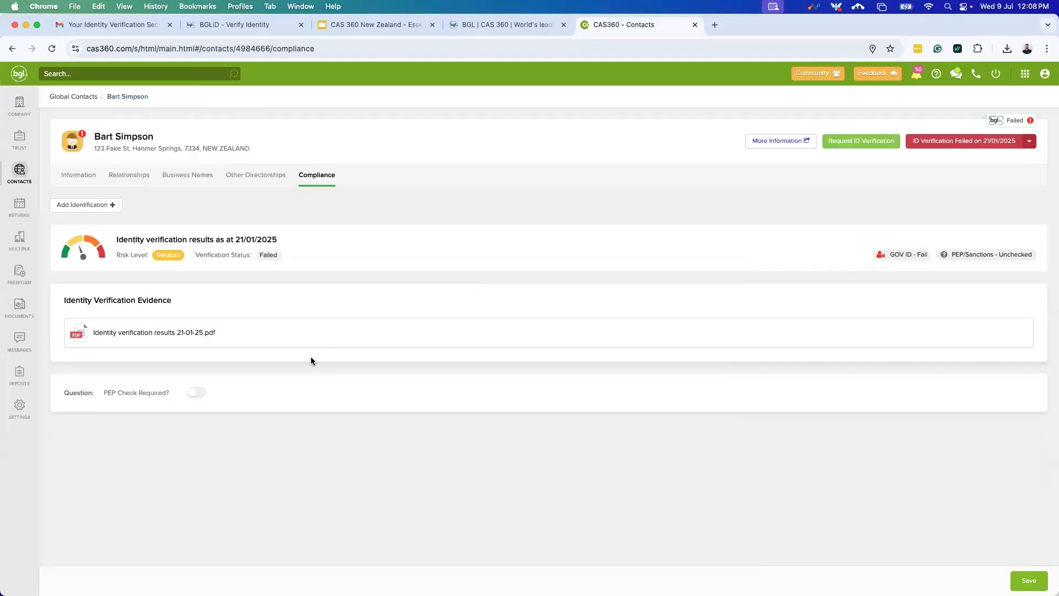
left_click(628, 333)
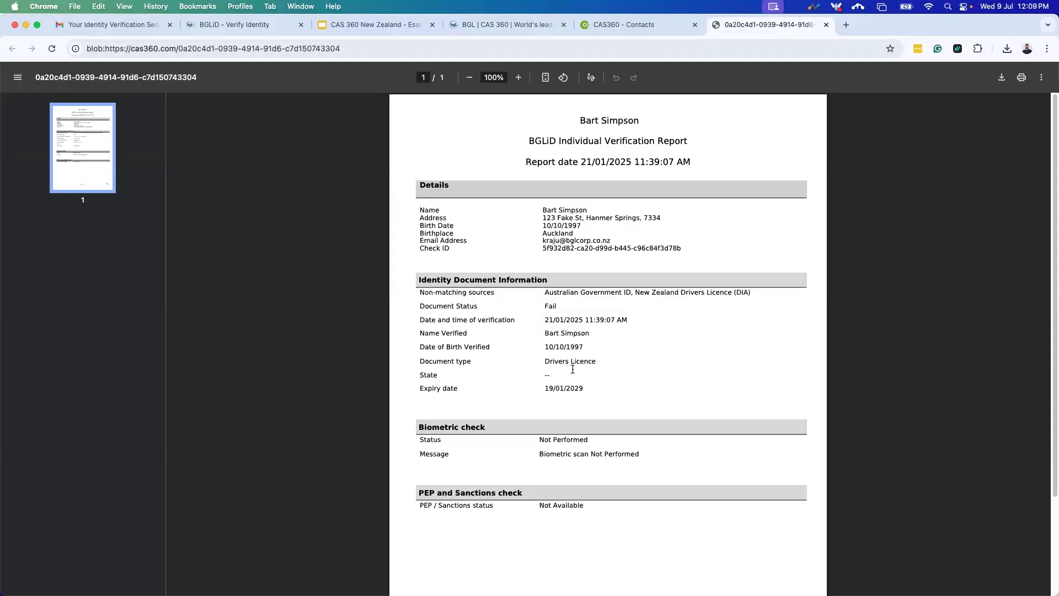
left_click(827, 25)
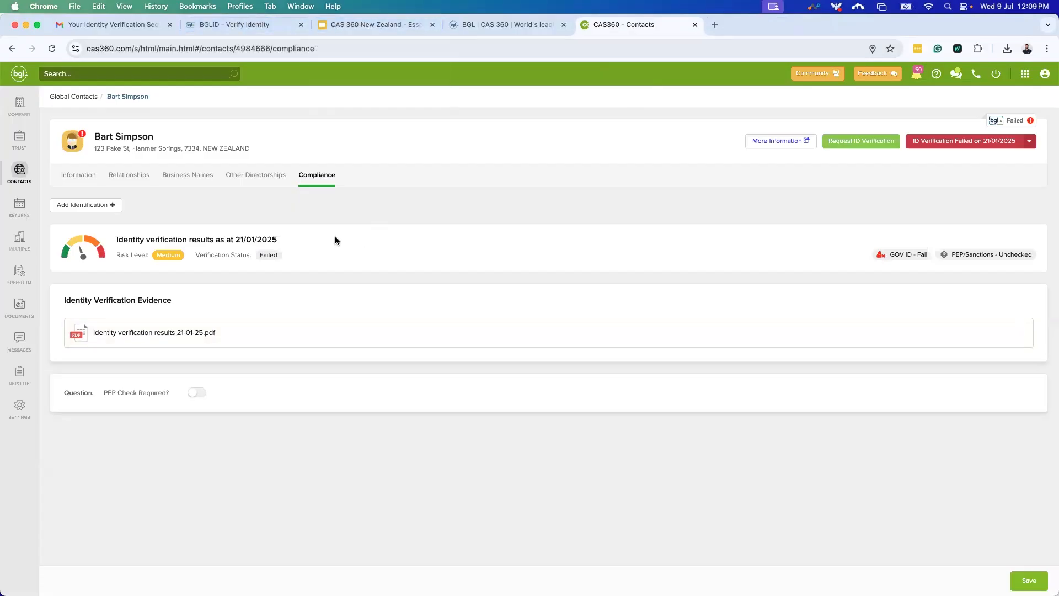
left_click(30, 113)
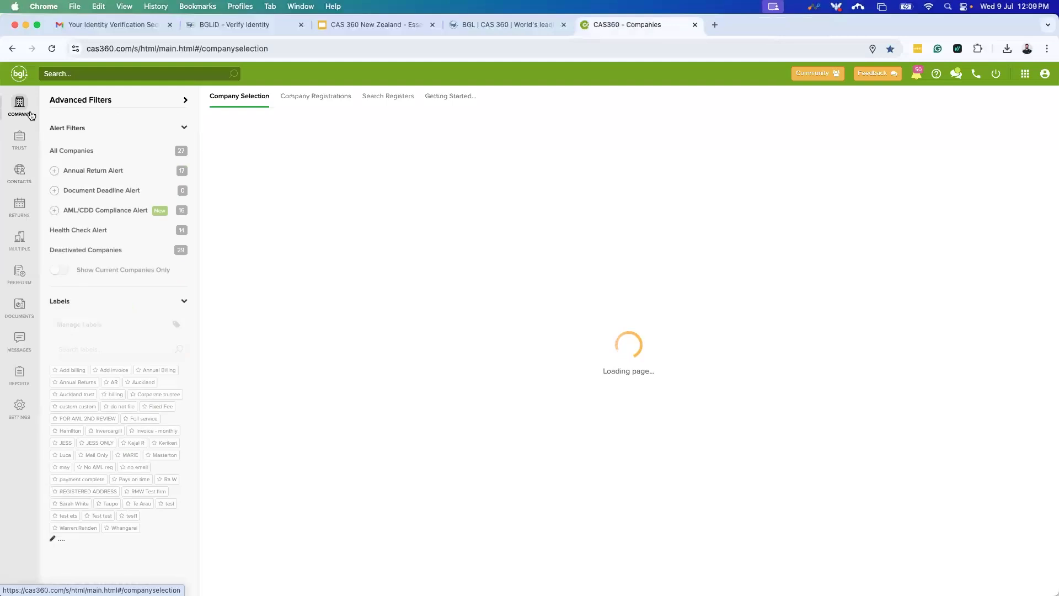
Browse the Trust, Contacts and Returns lists, ending on the Multiple Changes overview for four companies.
left_click(25, 140)
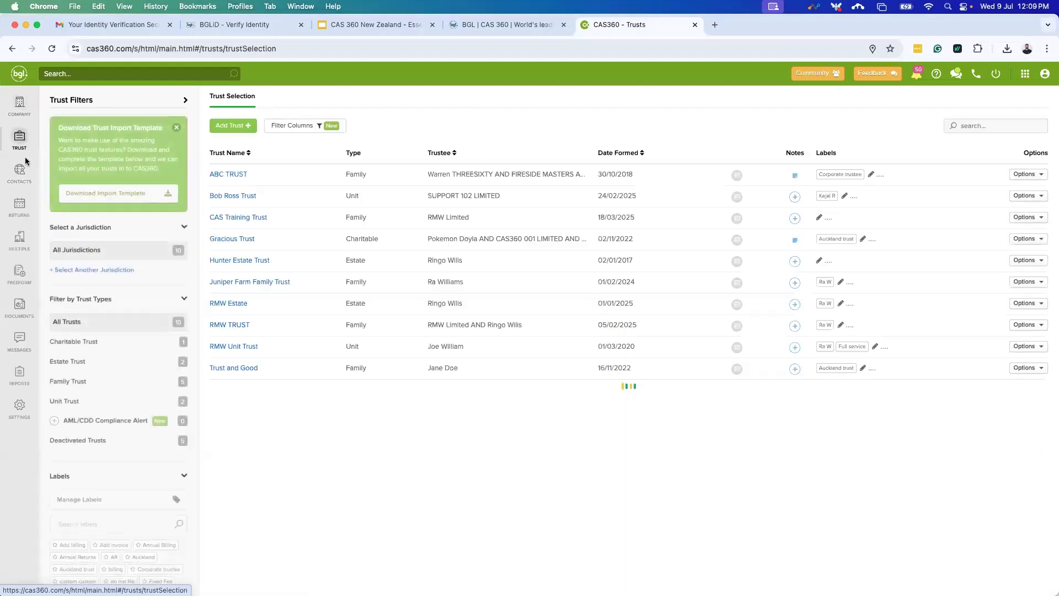
left_click(21, 175)
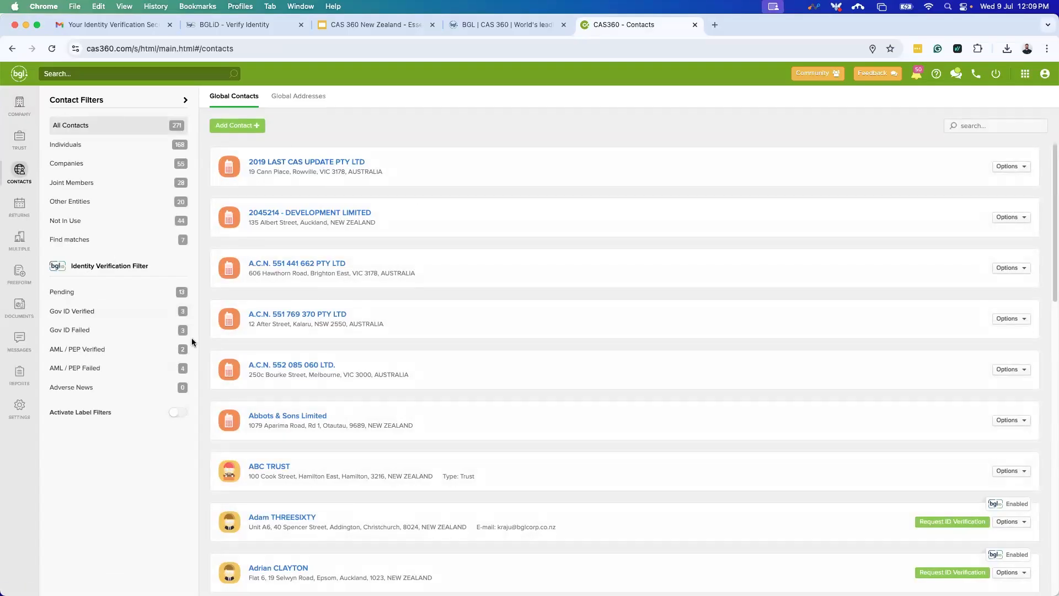
left_click(17, 216)
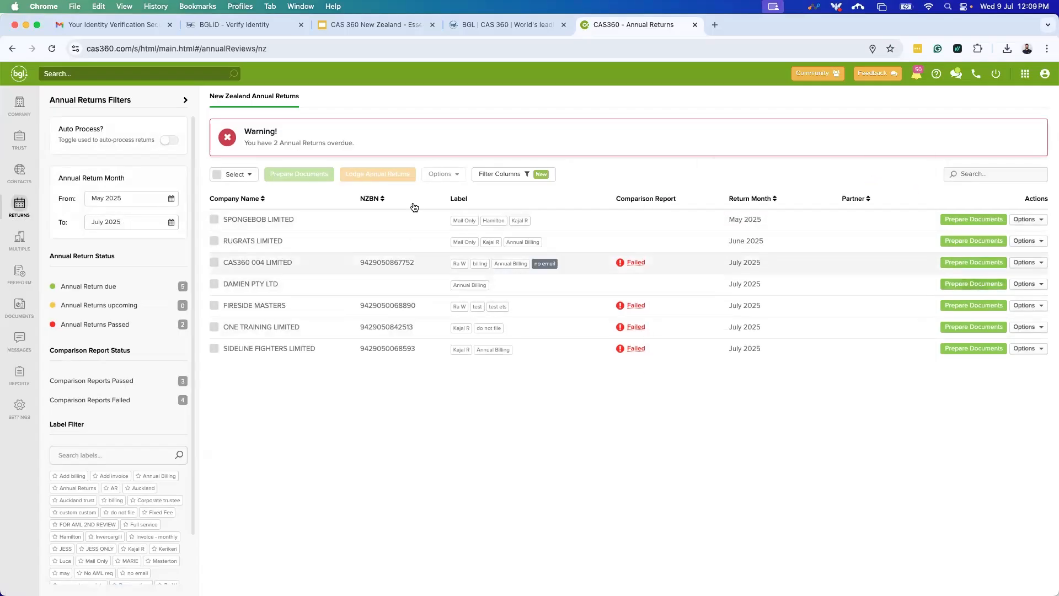
left_click(17, 241)
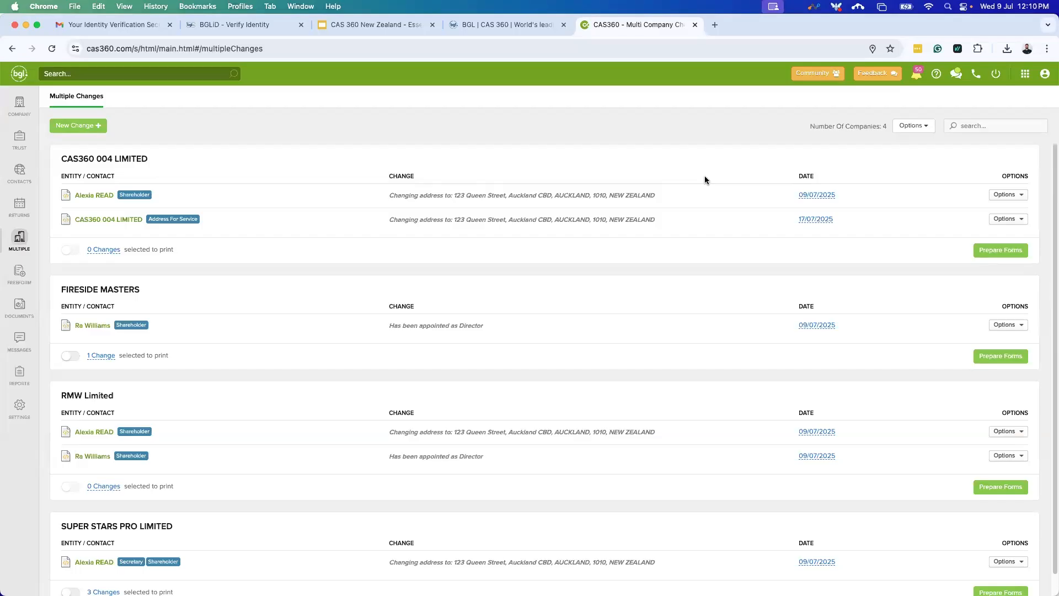
Present the Essentials Training Webinar deck full screen from slide 5, Thank You.
left_click(376, 24)
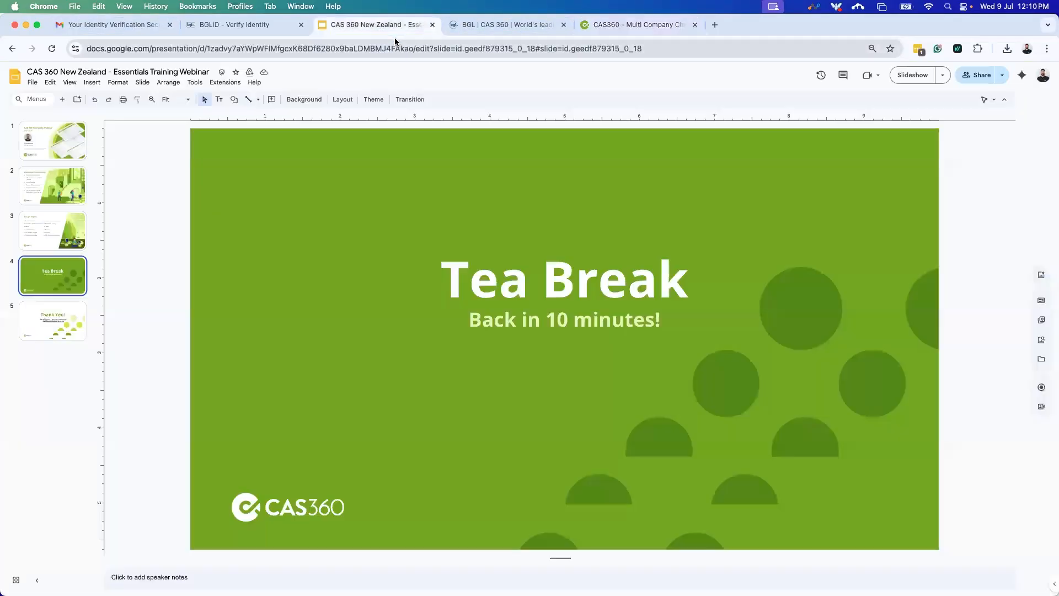
left_click(70, 311)
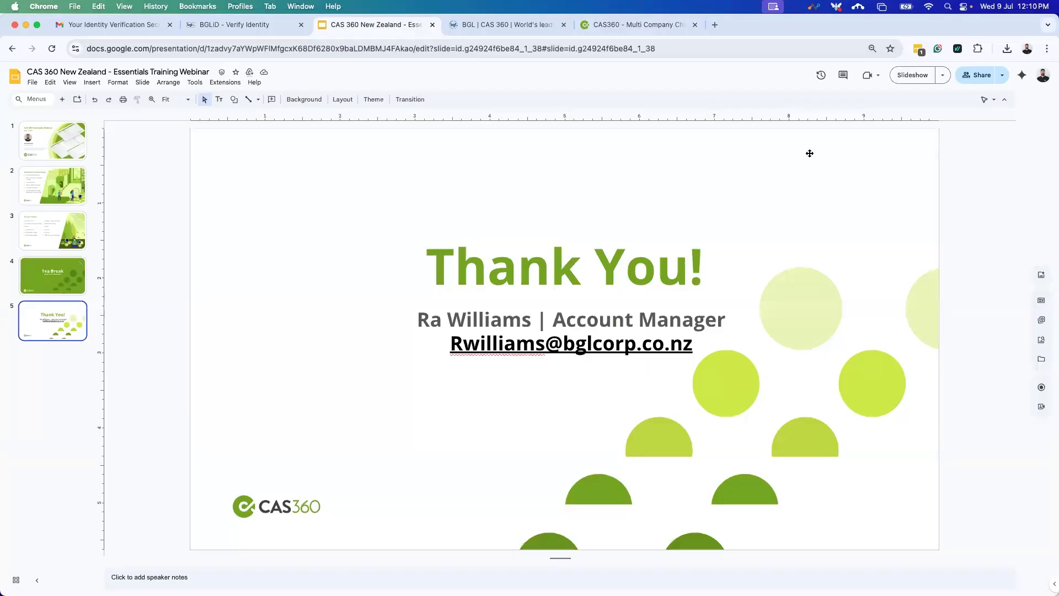
left_click(926, 72)
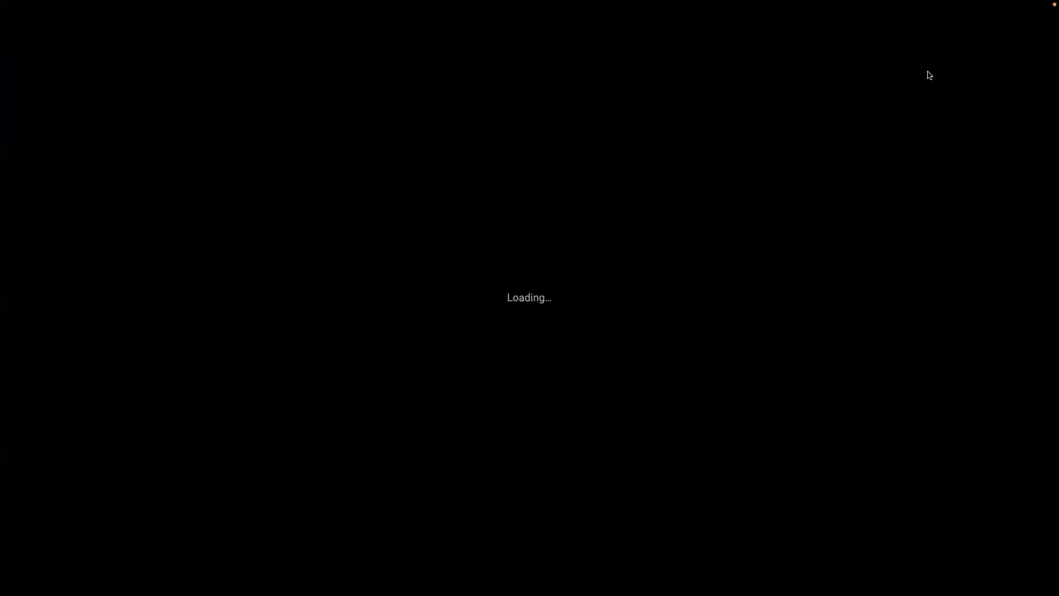